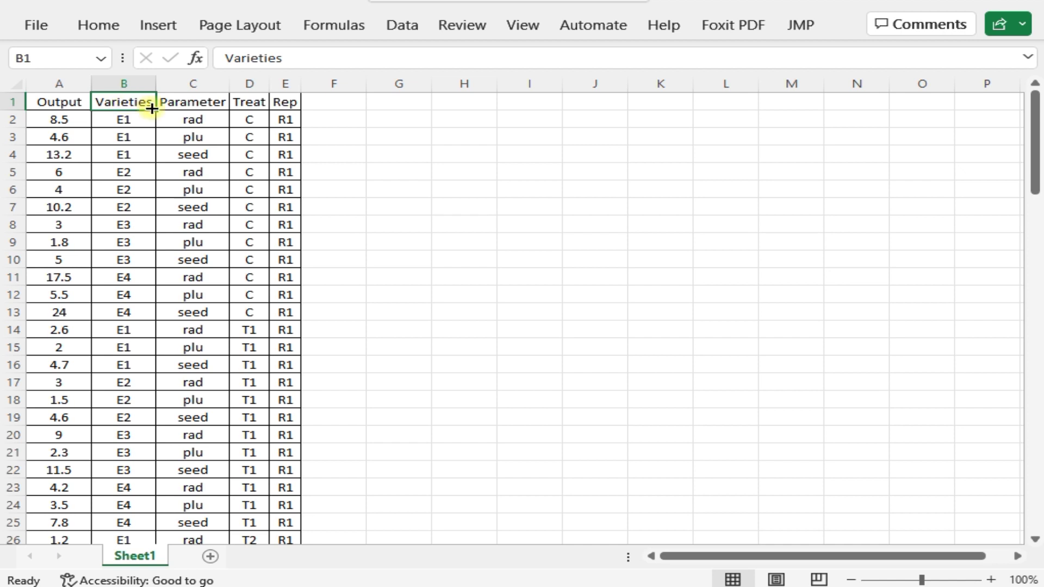
Step: Review the Output, Varieties, Parameter, Treat and Rep columns of the data table
{"action": "left_click", "coordinate": [182, 104]}
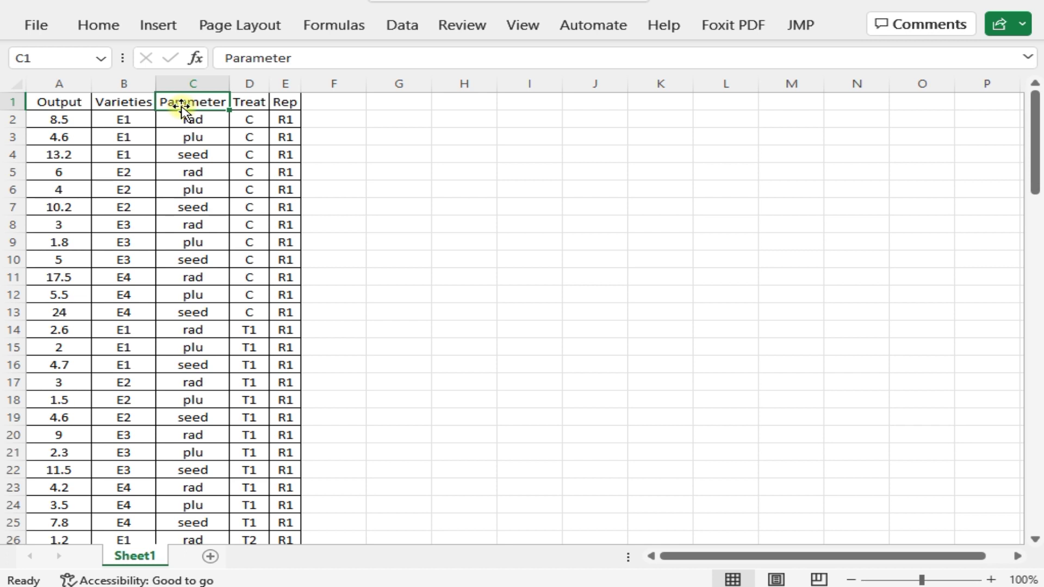
{"action": "left_click", "coordinate": [256, 101]}
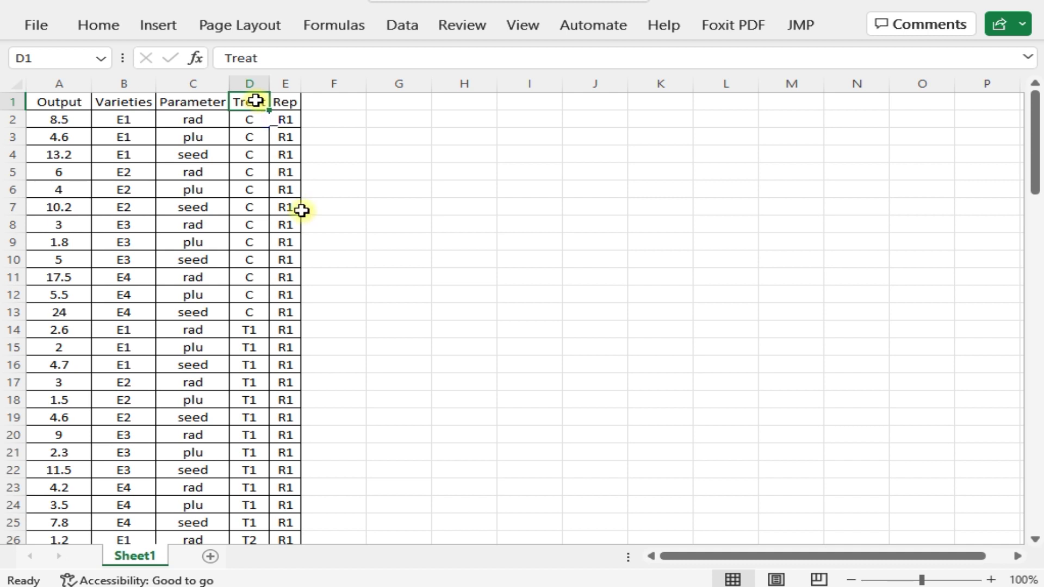
{"action": "left_click", "coordinate": [330, 215]}
{"action": "left_click_drag", "start_coordinate": [128, 84], "coordinate": [249, 87]}
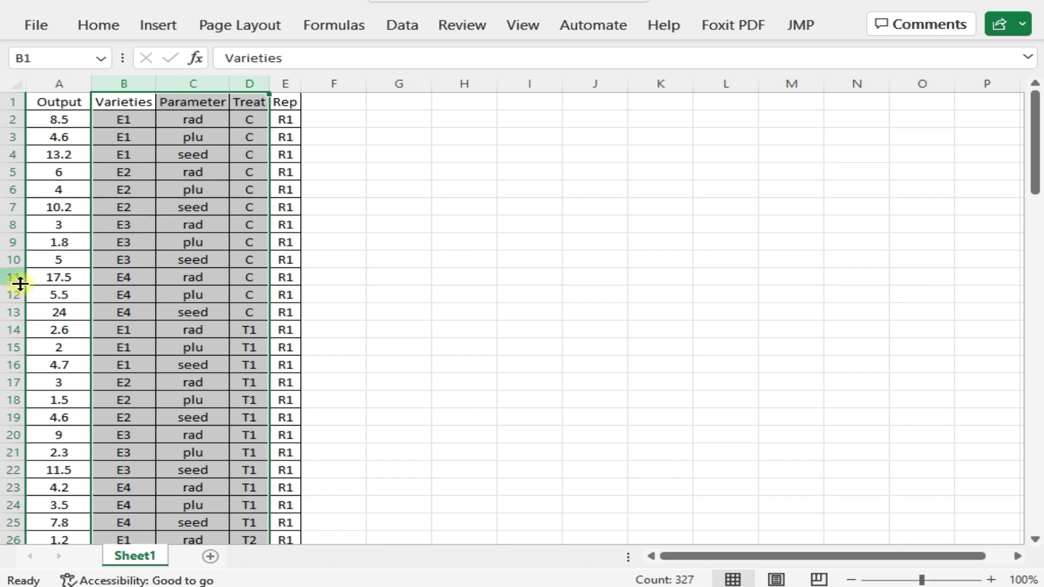
{"action": "left_click", "coordinate": [285, 85]}
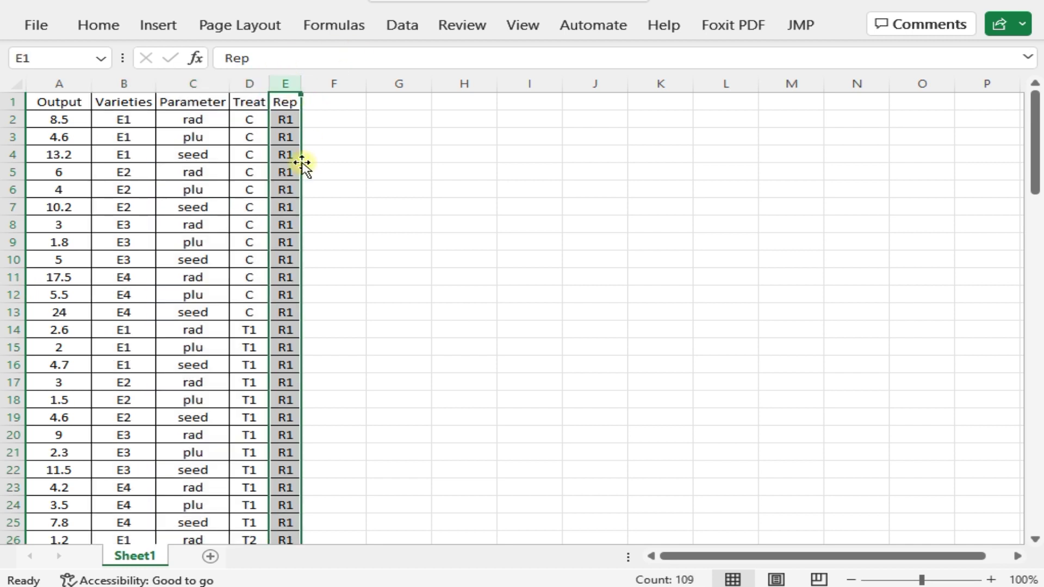
{"action": "left_click", "coordinate": [149, 312]}
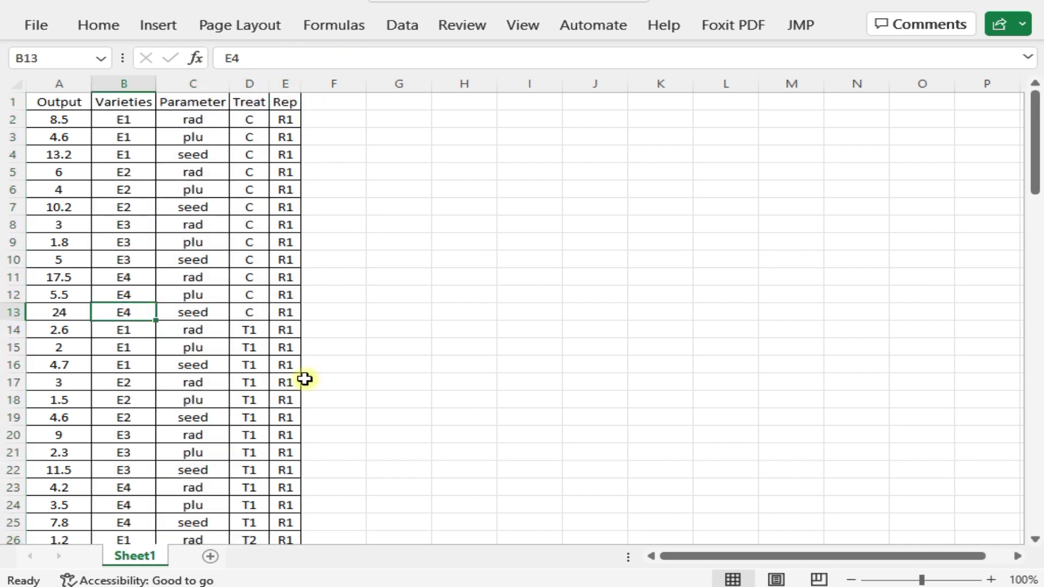
{"action": "left_click_drag", "start_coordinate": [60, 84], "coordinate": [134, 86]}
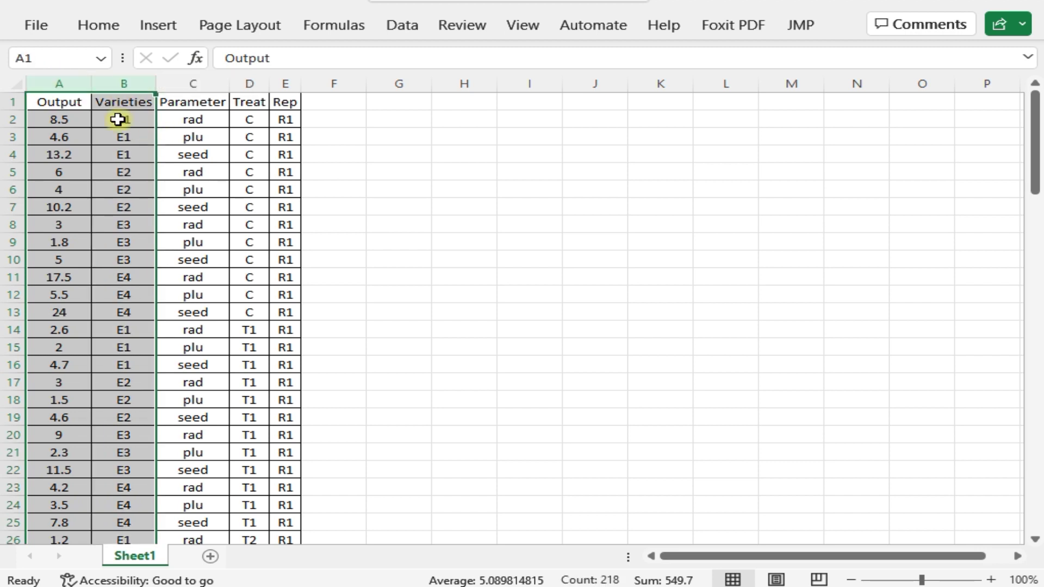
Step: Copy the whole data table A1:E109 including its headers, and save the workbook
{"action": "left_click", "coordinate": [47, 103]}
{"action": "key", "text": "ctrl+shift+Right"}
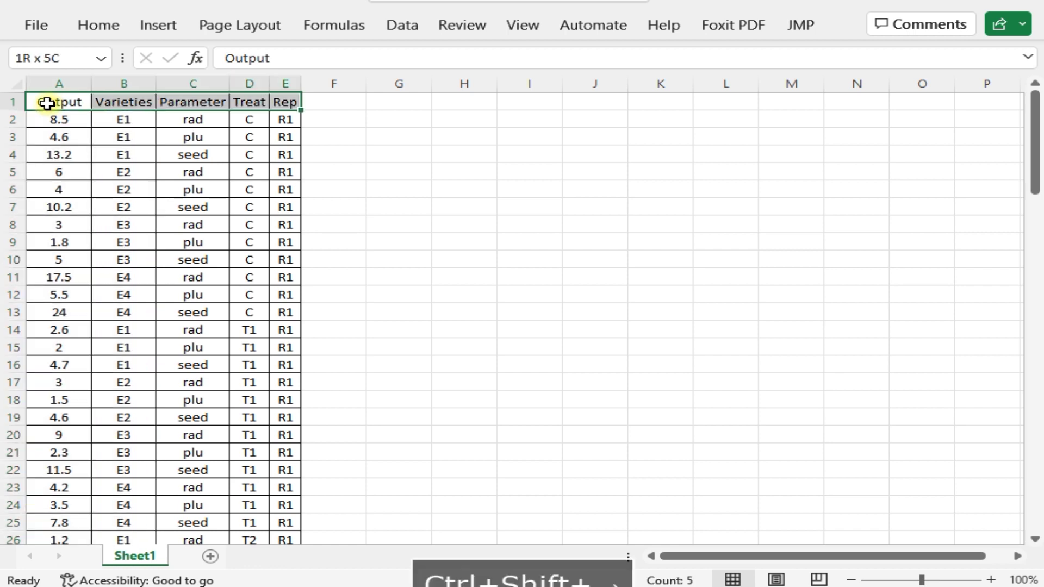
{"action": "key", "text": "ctrl+shift+Down"}
{"action": "key", "text": "ctrl+c"}
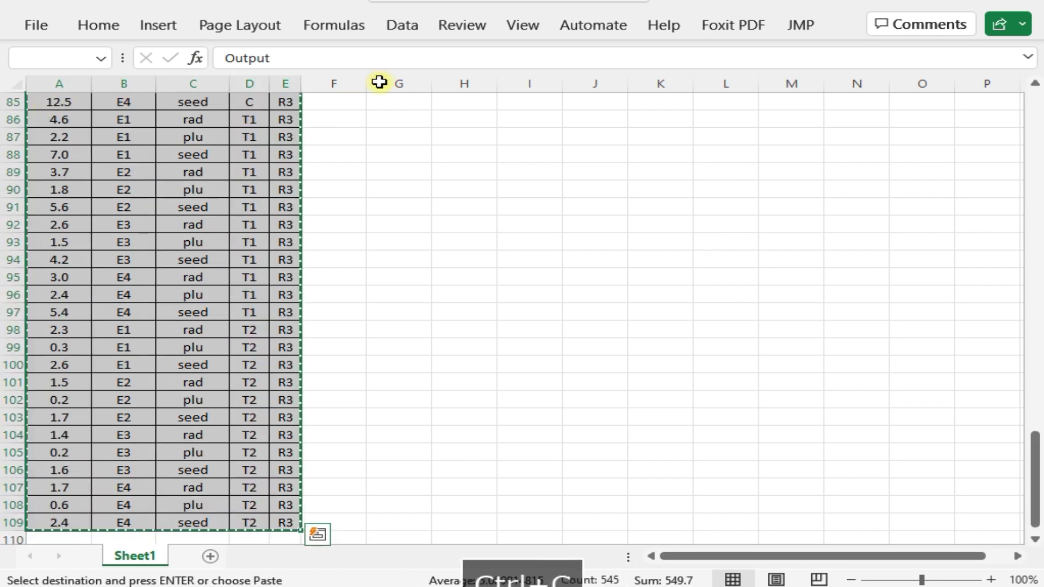
{"action": "key", "text": "ctrl+s"}
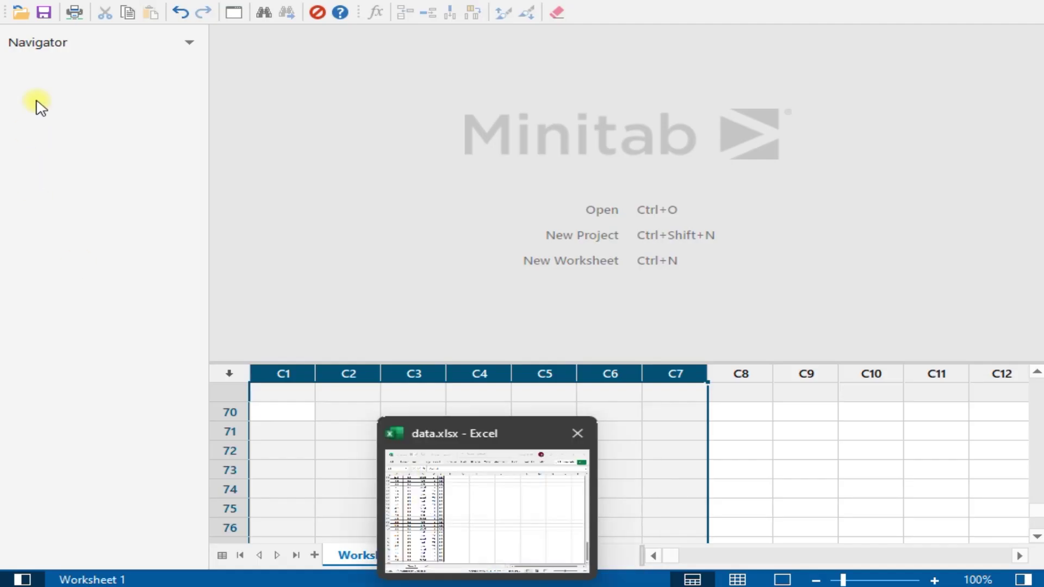
Step: Switch to Minitab and open data.xlsx from the Desktop, showing only Excel files
{"action": "left_click", "coordinate": [22, 1]}
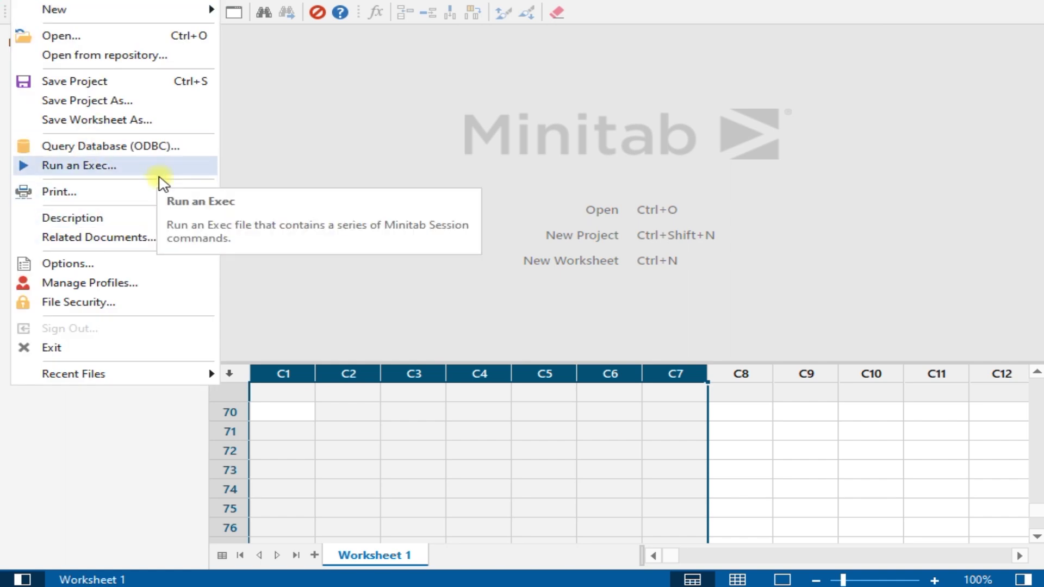
{"action": "left_click", "coordinate": [159, 34]}
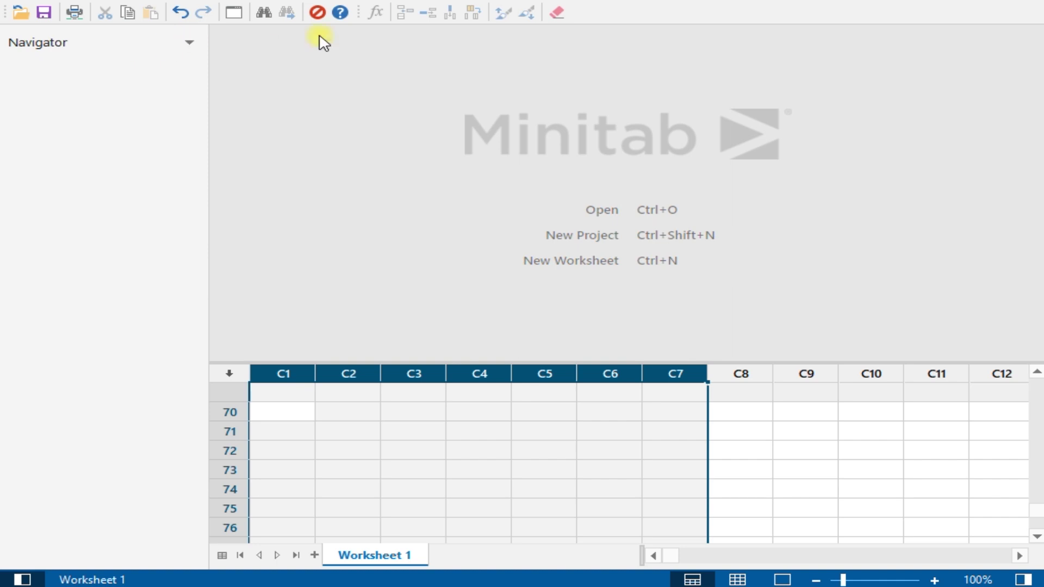
{"action": "left_click", "coordinate": [693, 417]}
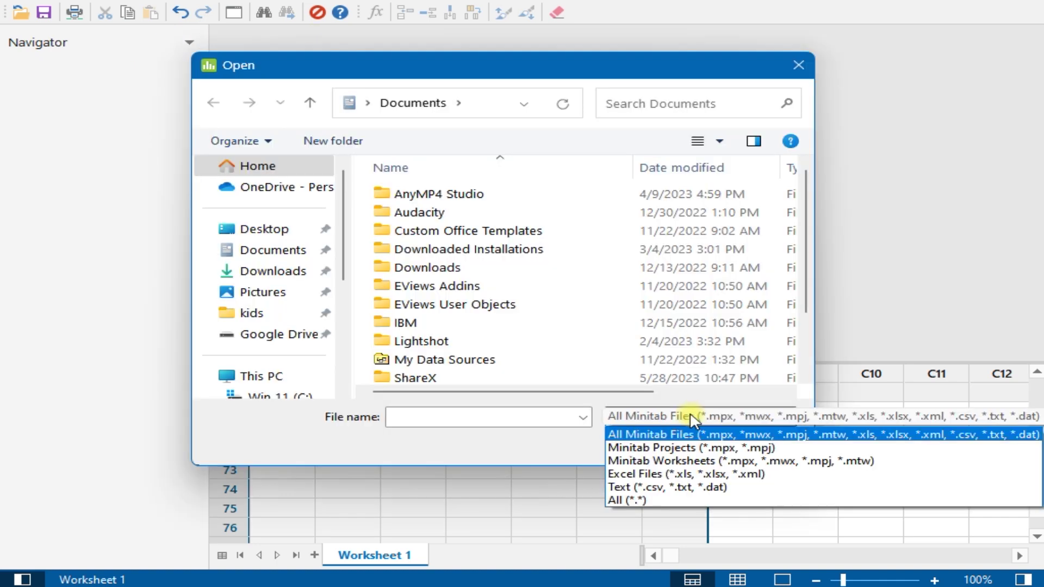
{"action": "left_click", "coordinate": [688, 474]}
{"action": "left_click", "coordinate": [281, 229]}
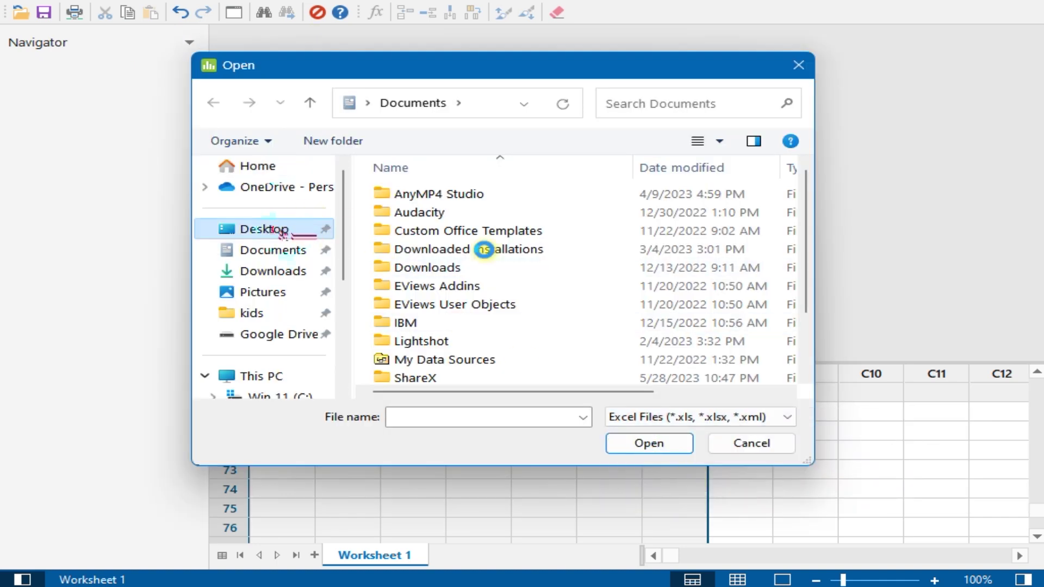
{"action": "scroll", "coordinate": [492, 259], "scroll_direction": "down", "scroll_amount": 3}
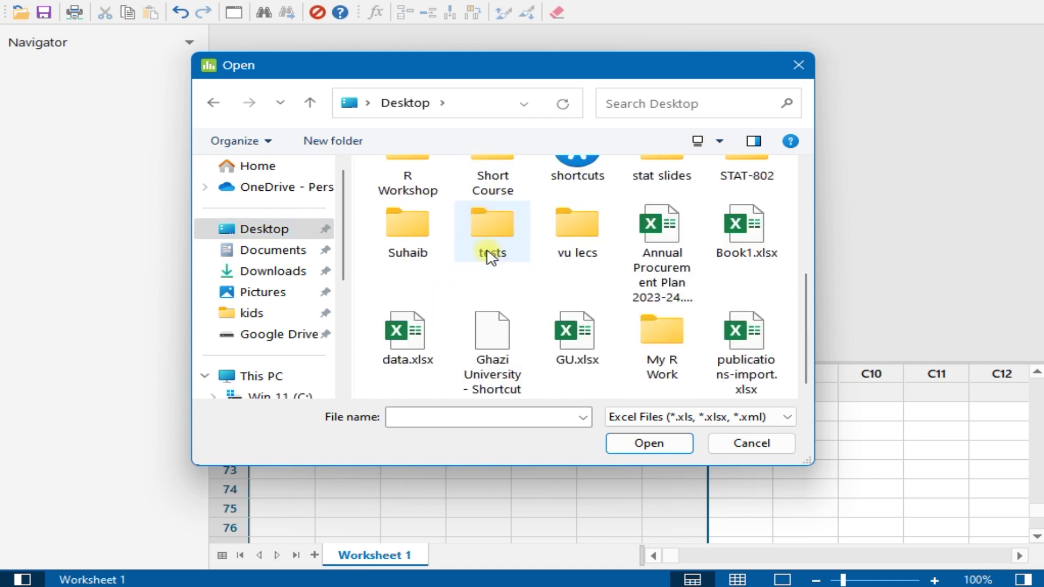
{"action": "left_click", "coordinate": [417, 348]}
{"action": "double_click", "coordinate": [417, 348]}
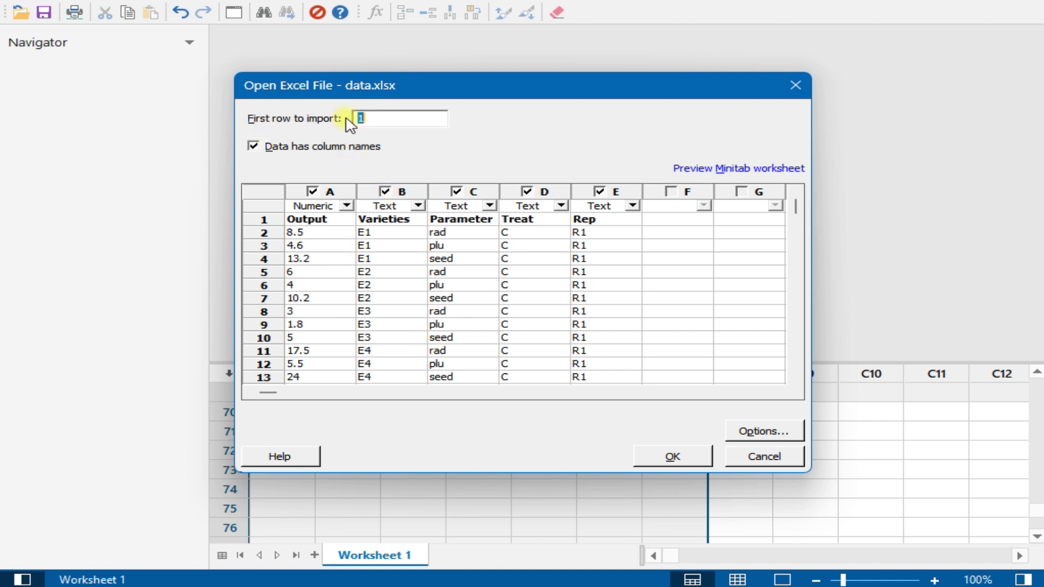
Step: Import columns A to E from row 1 with column names, keeping Output numeric and the Varieties column as text
{"action": "left_click", "coordinate": [418, 206]}
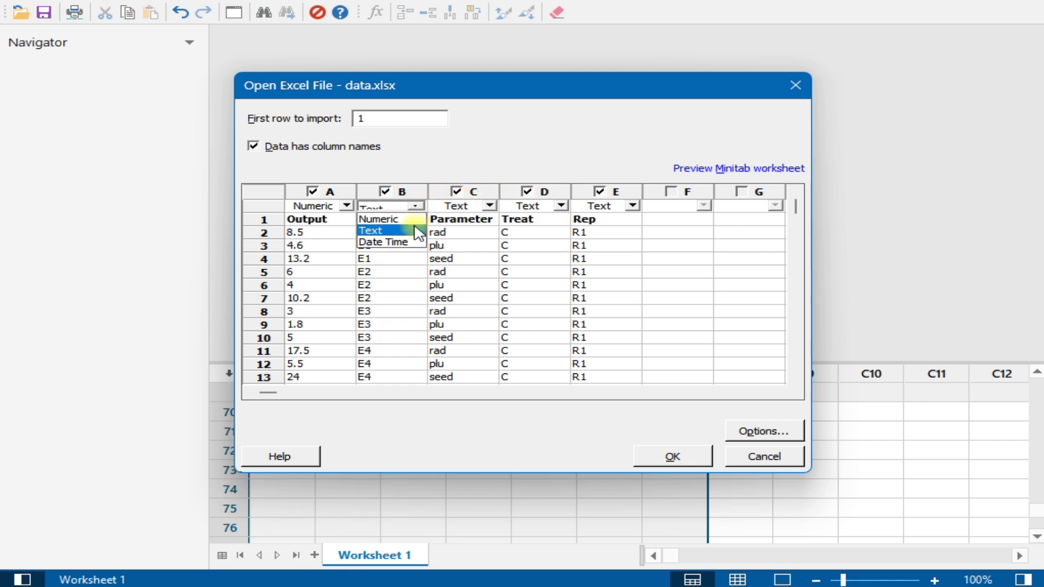
{"action": "left_click", "coordinate": [459, 166]}
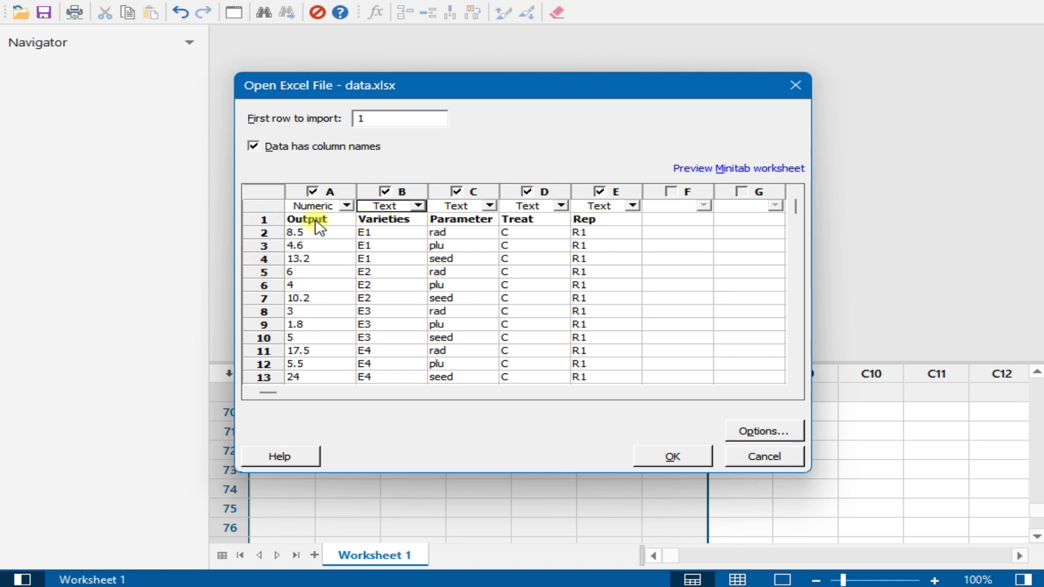
{"action": "left_click", "coordinate": [673, 458]}
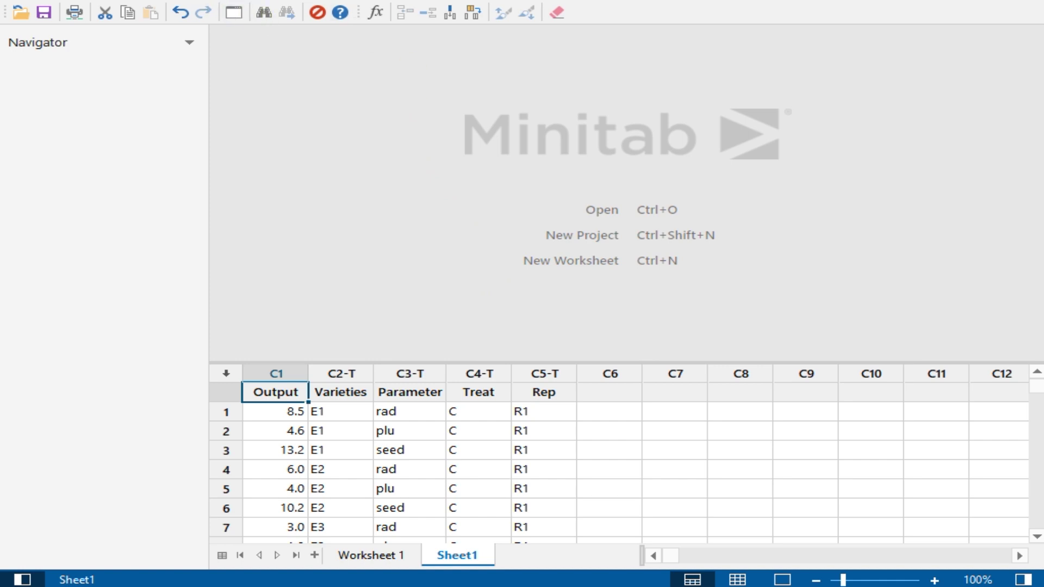
{"action": "left_click", "coordinate": [183, 1]}
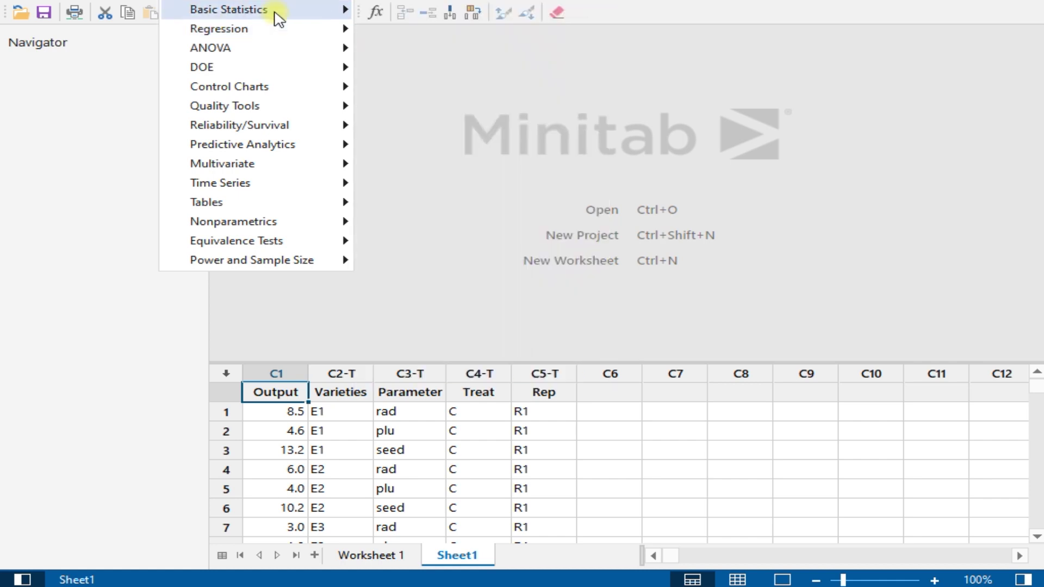
{"action": "mouse_move", "coordinate": [278, 18]}
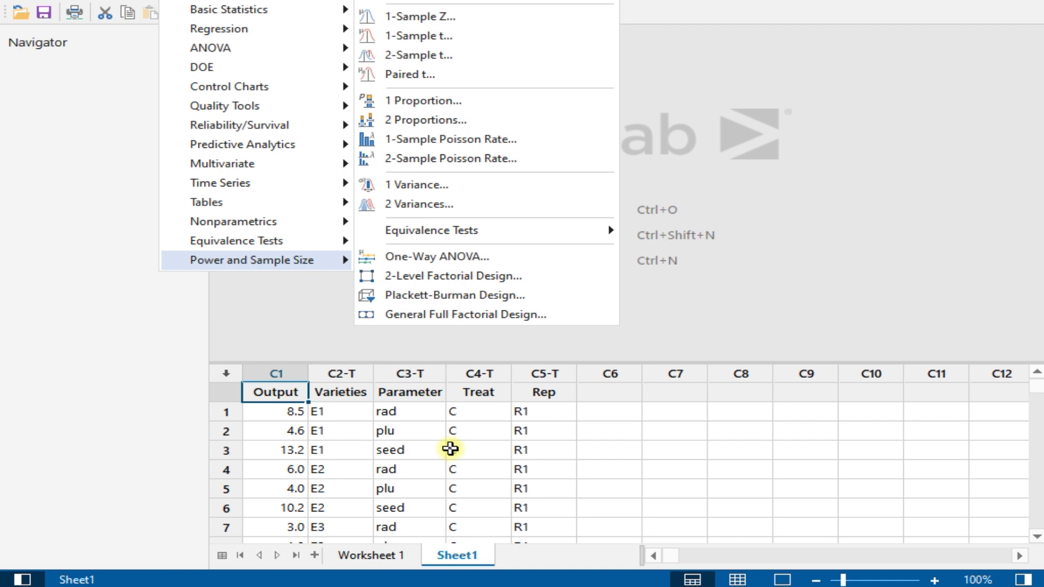
{"action": "left_click", "coordinate": [450, 449]}
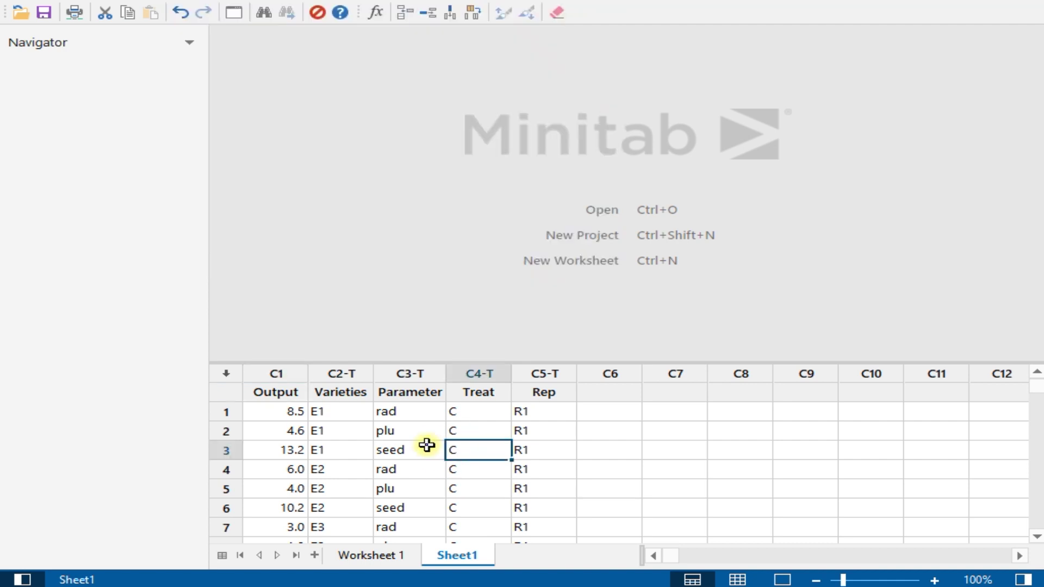
Step: Set up a One-Way ANOVA with Output as the response and Treat as the factor
{"action": "left_click", "coordinate": [182, 2]}
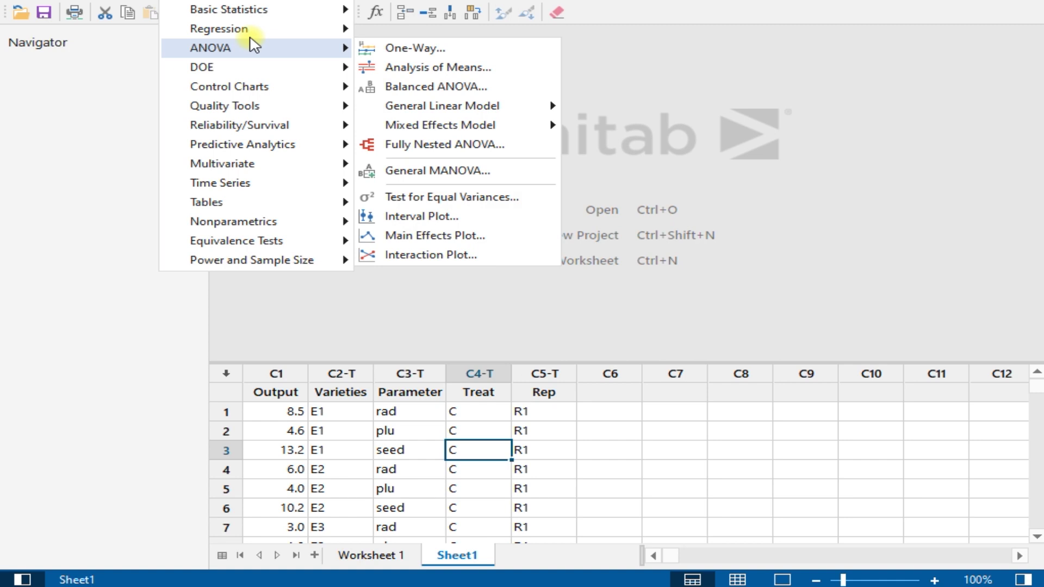
{"action": "mouse_move", "coordinate": [239, 50]}
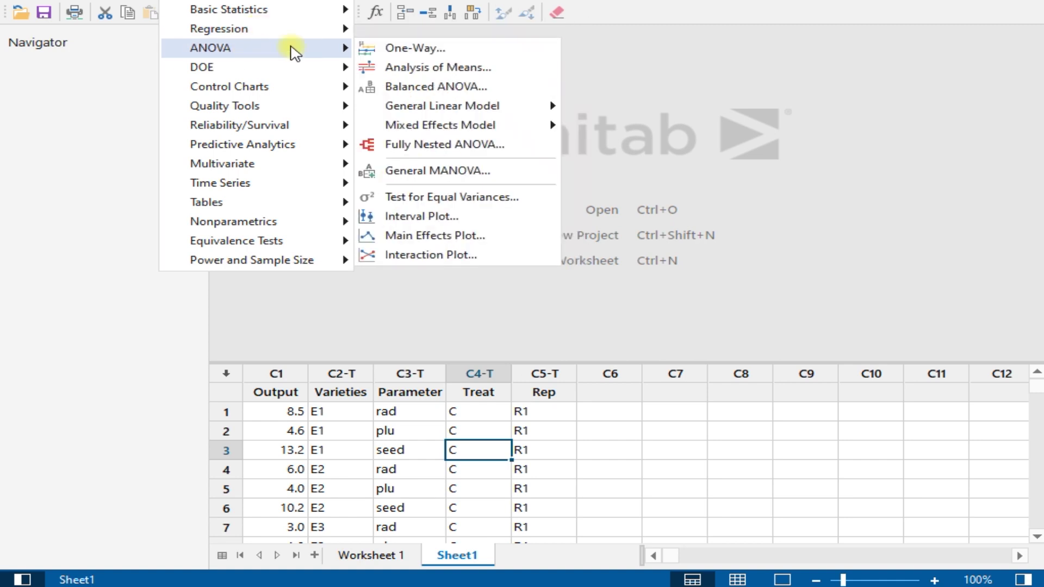
{"action": "left_click", "coordinate": [419, 49]}
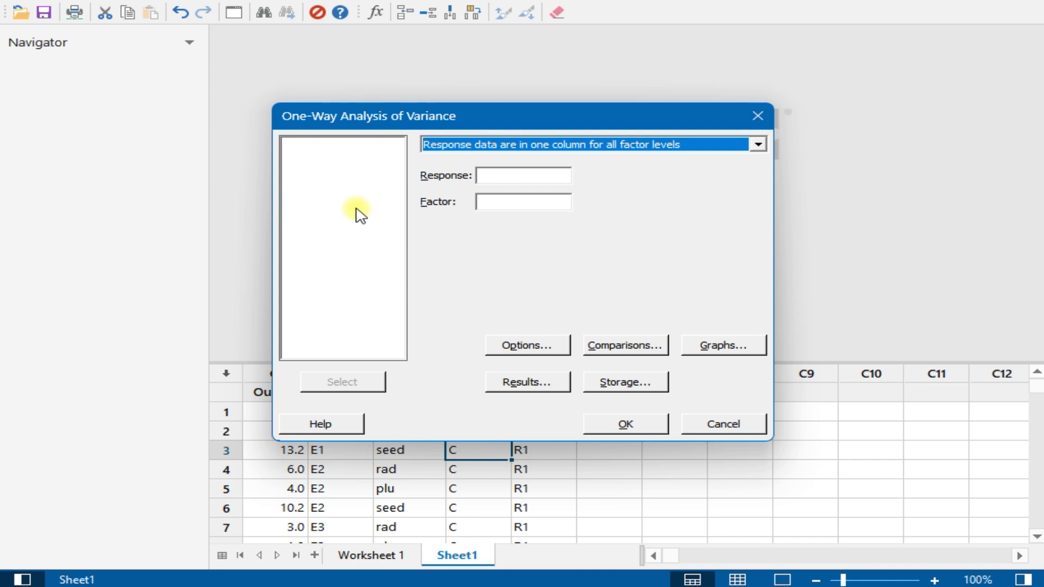
{"action": "left_click", "coordinate": [513, 163]}
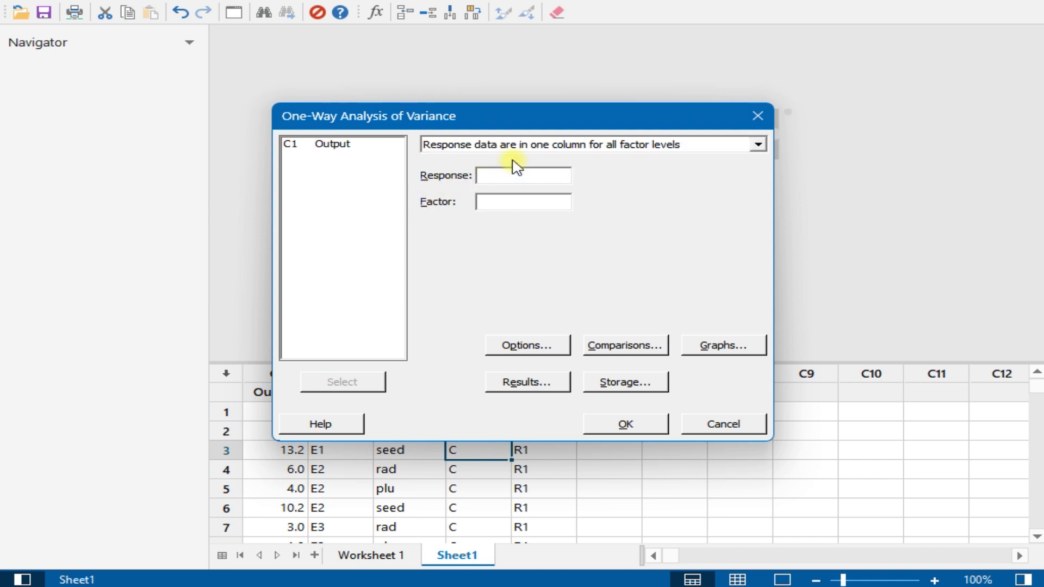
{"action": "double_click", "coordinate": [341, 144]}
{"action": "key", "text": "Tab"}
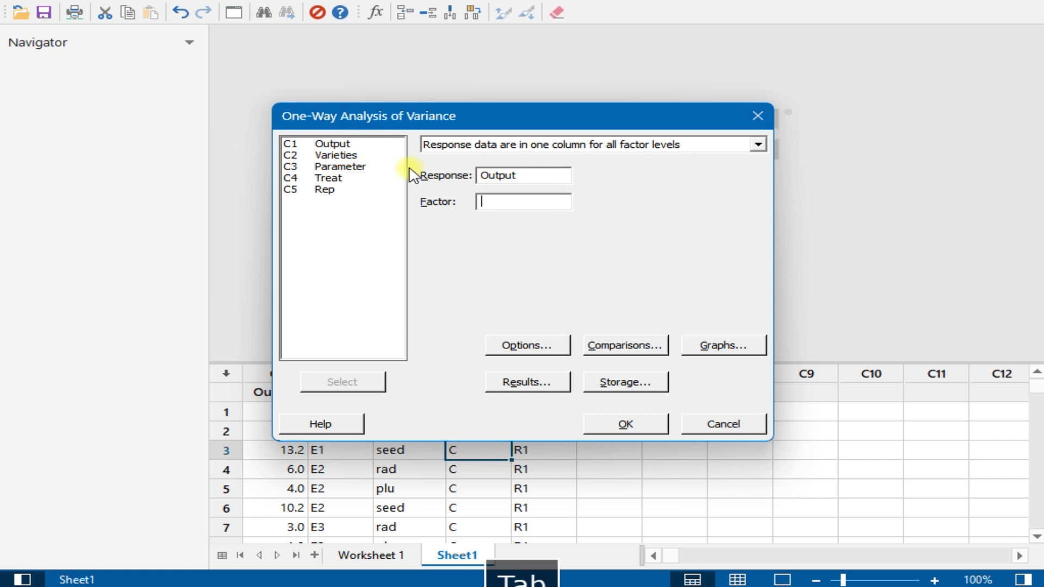
{"action": "double_click", "coordinate": [333, 180]}
{"action": "key", "text": "Tab"}
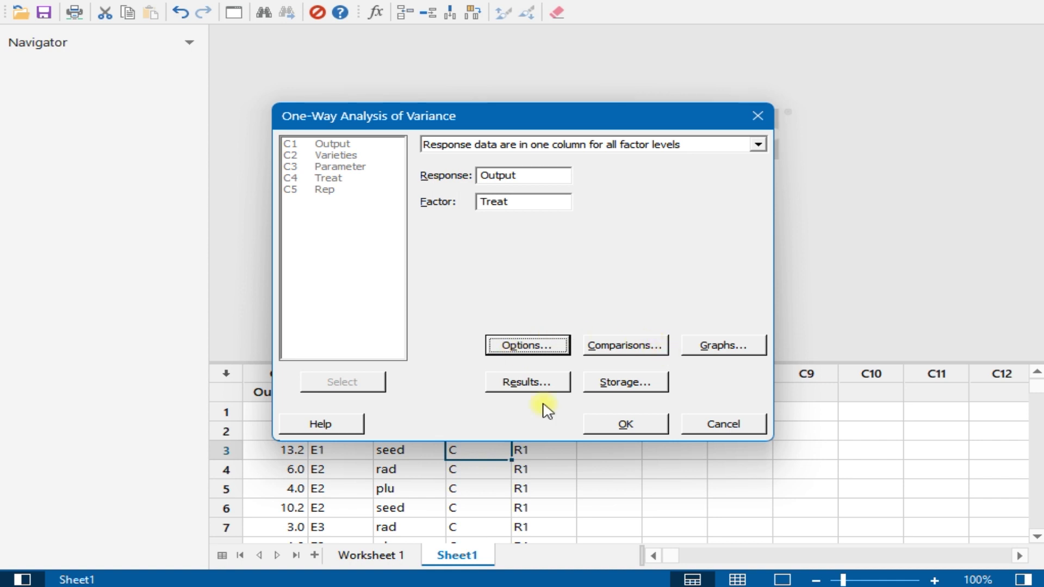
Step: Add a boxplot of data to the one-way ANOVA graphs alongside the interval plot
{"action": "left_click", "coordinate": [734, 346]}
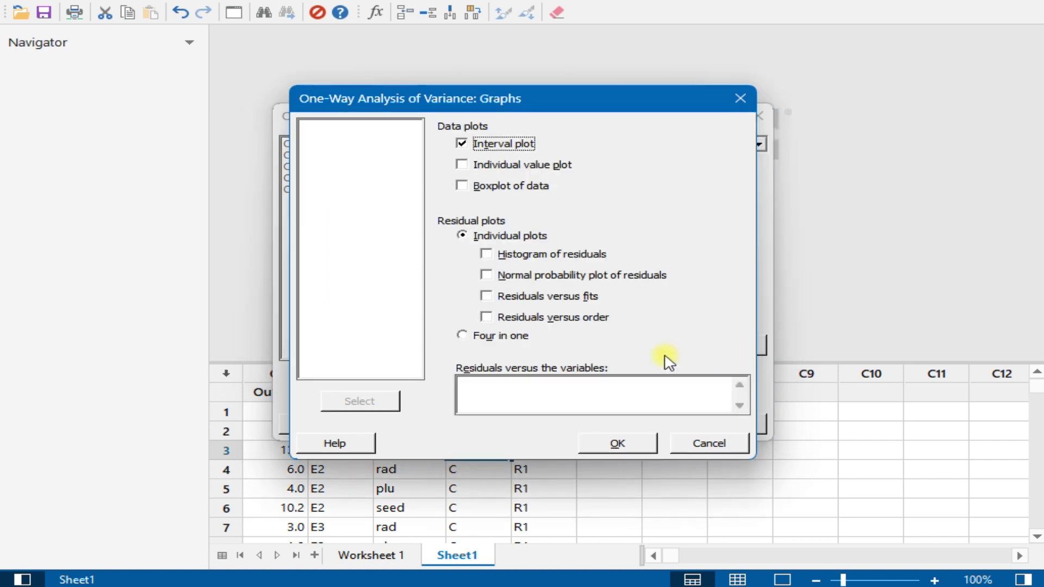
{"action": "left_click", "coordinate": [510, 188]}
{"action": "left_click", "coordinate": [650, 450]}
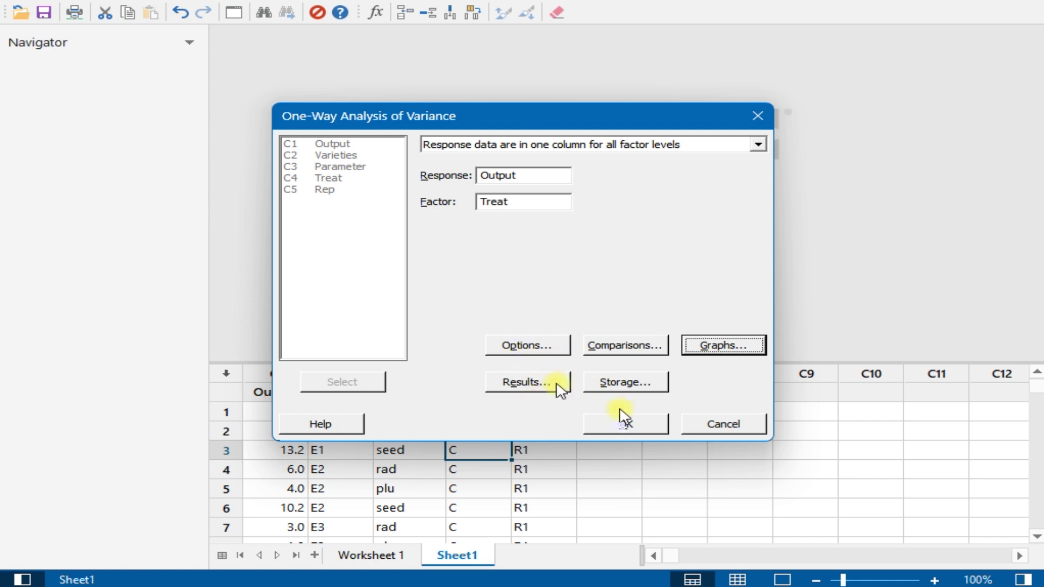
Step: Enable Tukey comparisons at an error rate of 5 and run the one-way ANOVA
{"action": "left_click", "coordinate": [635, 352]}
{"action": "left_click", "coordinate": [400, 193]}
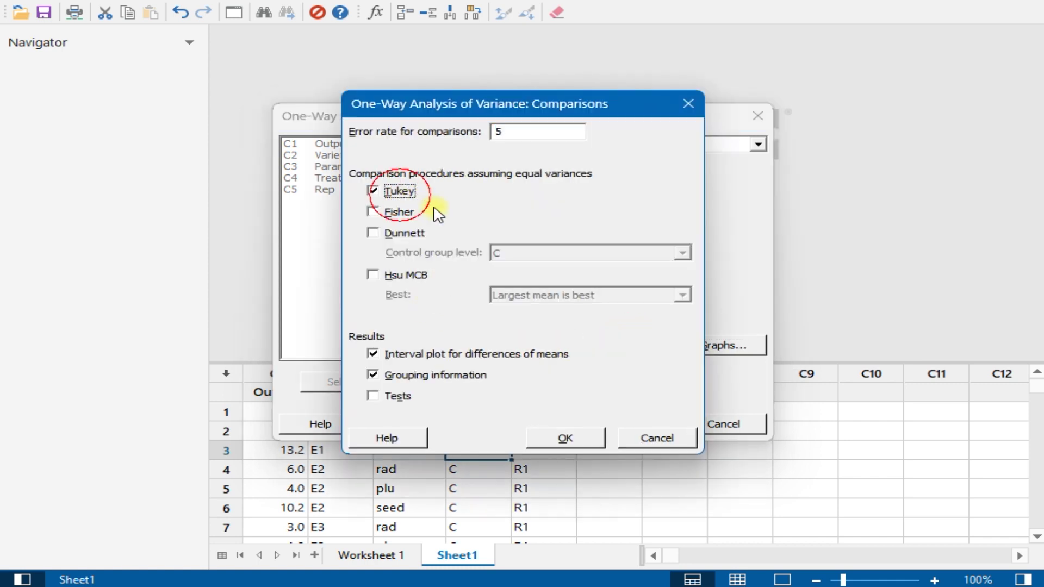
{"action": "left_click", "coordinate": [561, 443]}
{"action": "left_click", "coordinate": [614, 424]}
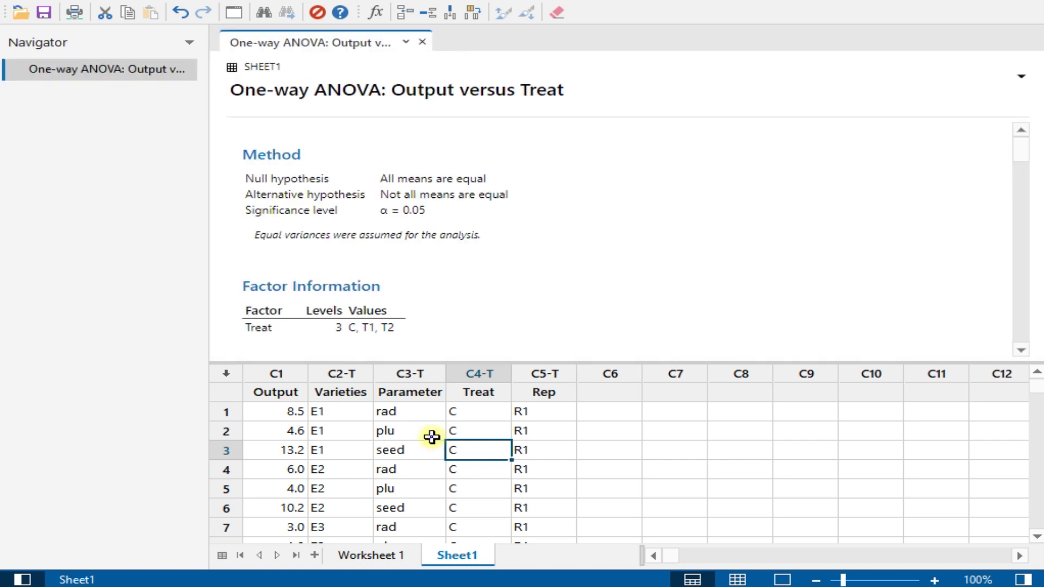
Step: Examine the factor information, analysis of variance table and model summary in the one-way ANOVA output
{"action": "scroll", "coordinate": [299, 217], "scroll_direction": "down", "scroll_amount": 2}
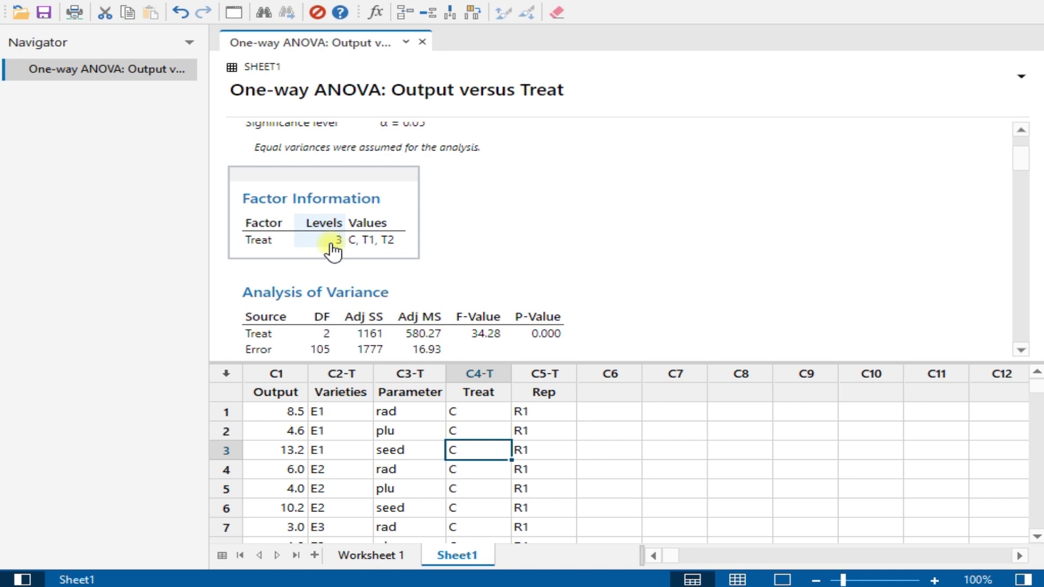
{"action": "scroll", "coordinate": [394, 248], "scroll_direction": "down", "scroll_amount": 2}
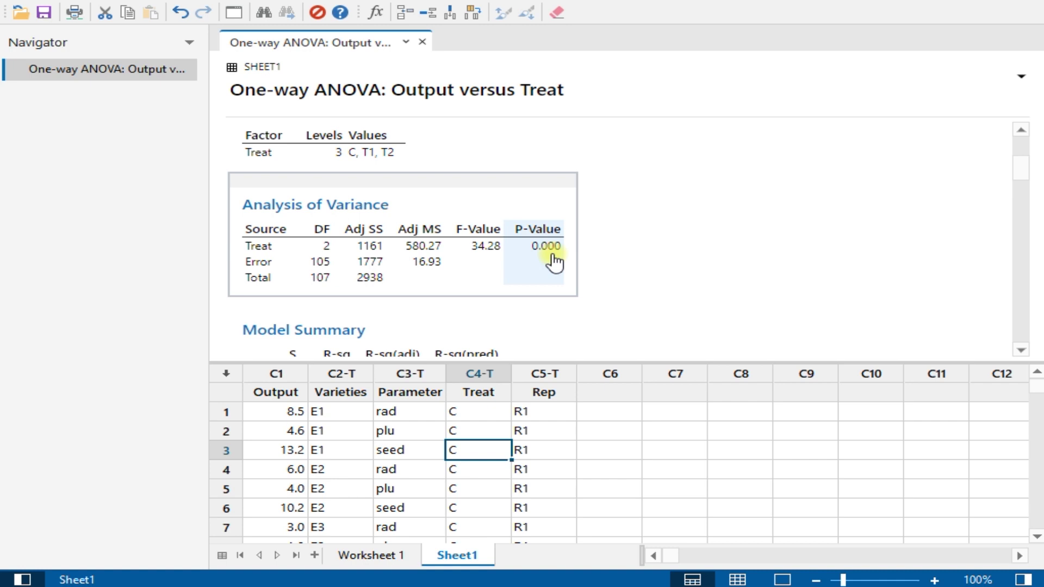
{"action": "scroll", "coordinate": [555, 263], "scroll_direction": "down", "scroll_amount": 3}
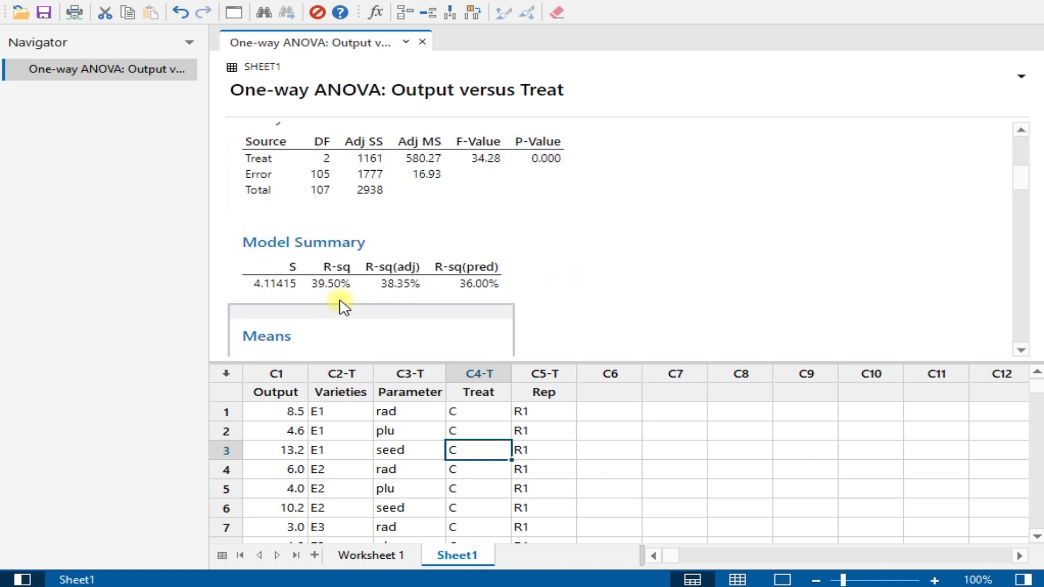
{"action": "left_click", "coordinate": [465, 297]}
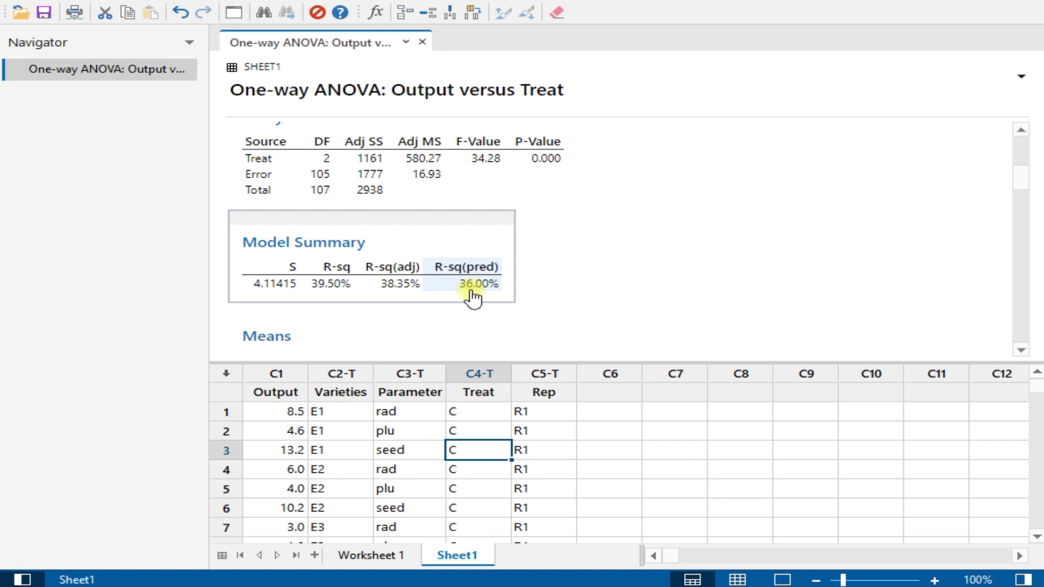
Step: Examine the treatment means, Tukey pairwise comparisons, interval plot and boxplot in the one-way ANOVA output
{"action": "scroll", "coordinate": [473, 294], "scroll_direction": "down", "scroll_amount": 3}
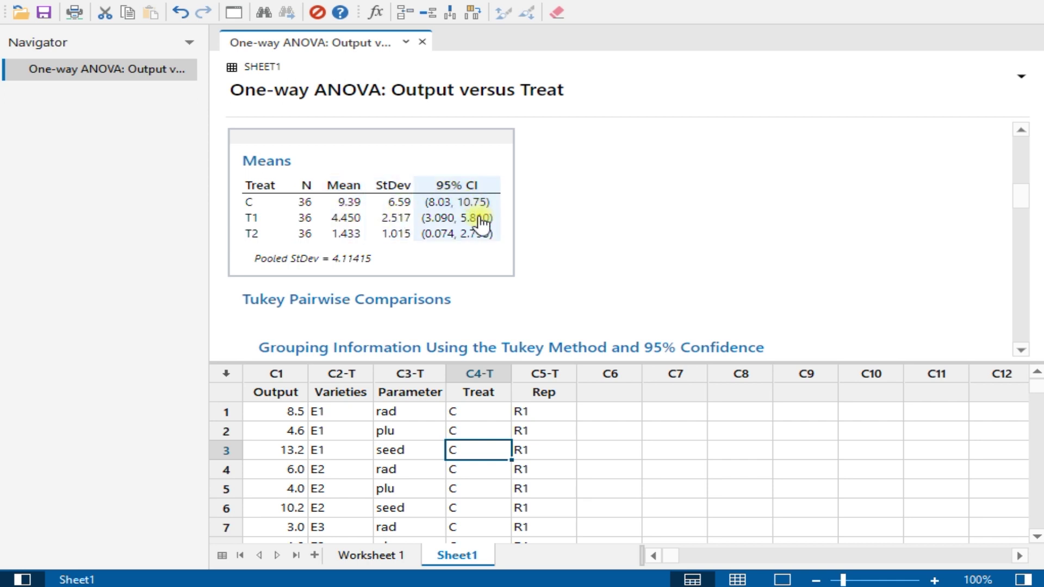
{"action": "scroll", "coordinate": [480, 220], "scroll_direction": "down", "scroll_amount": 4}
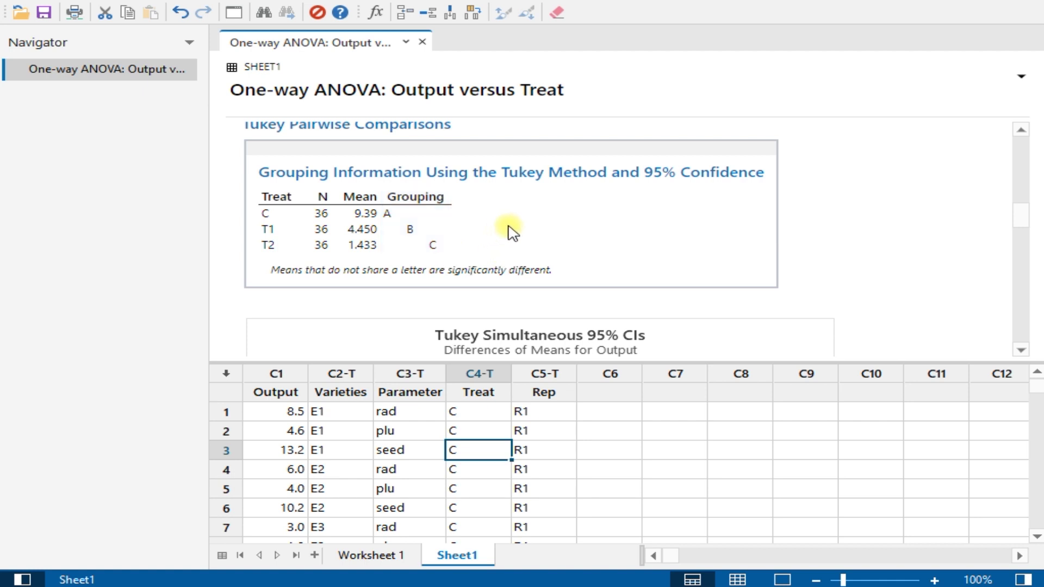
{"action": "scroll", "coordinate": [513, 233], "scroll_direction": "down", "scroll_amount": 5}
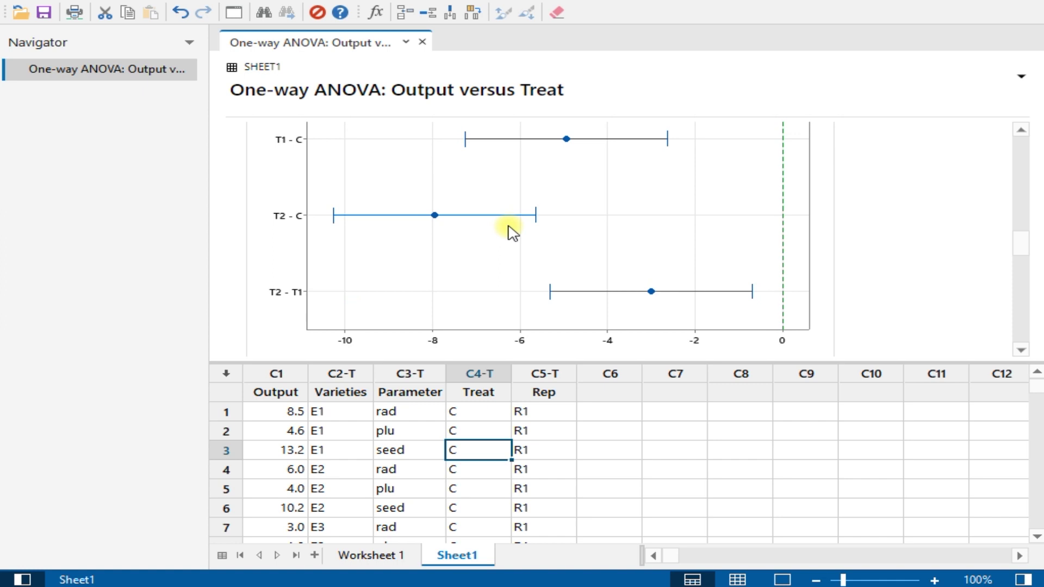
{"action": "scroll", "coordinate": [512, 226], "scroll_direction": "up", "scroll_amount": 2}
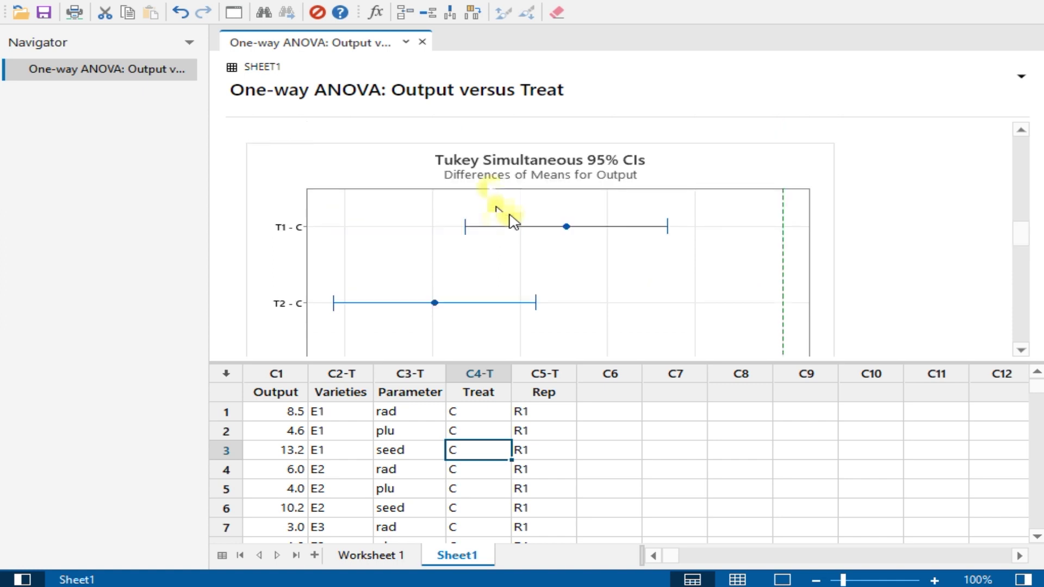
{"action": "scroll", "coordinate": [519, 229], "scroll_direction": "down", "scroll_amount": 4}
{"action": "scroll", "coordinate": [522, 236], "scroll_direction": "down", "scroll_amount": 5}
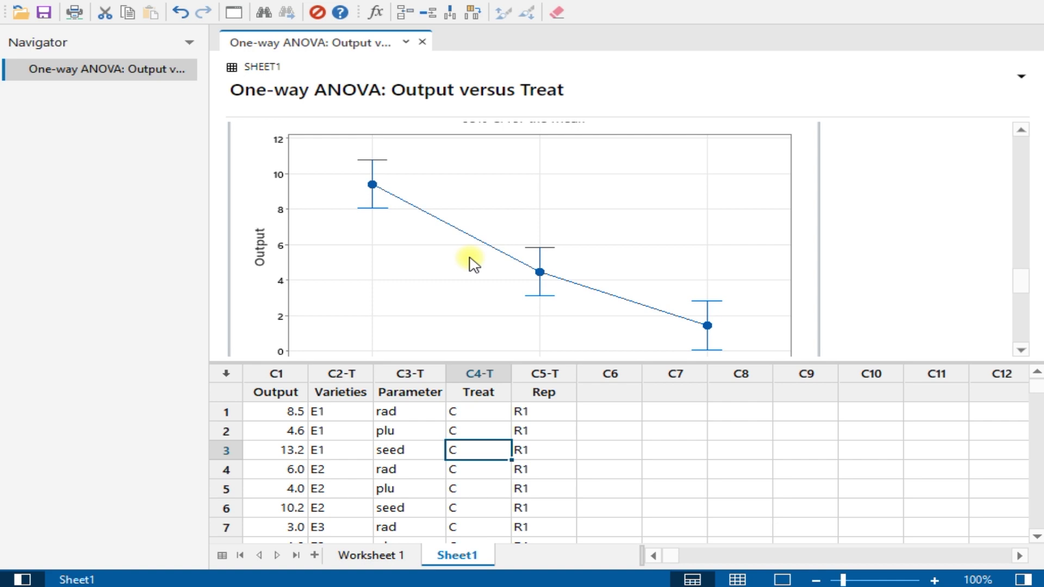
{"action": "scroll", "coordinate": [474, 263], "scroll_direction": "down", "scroll_amount": 6}
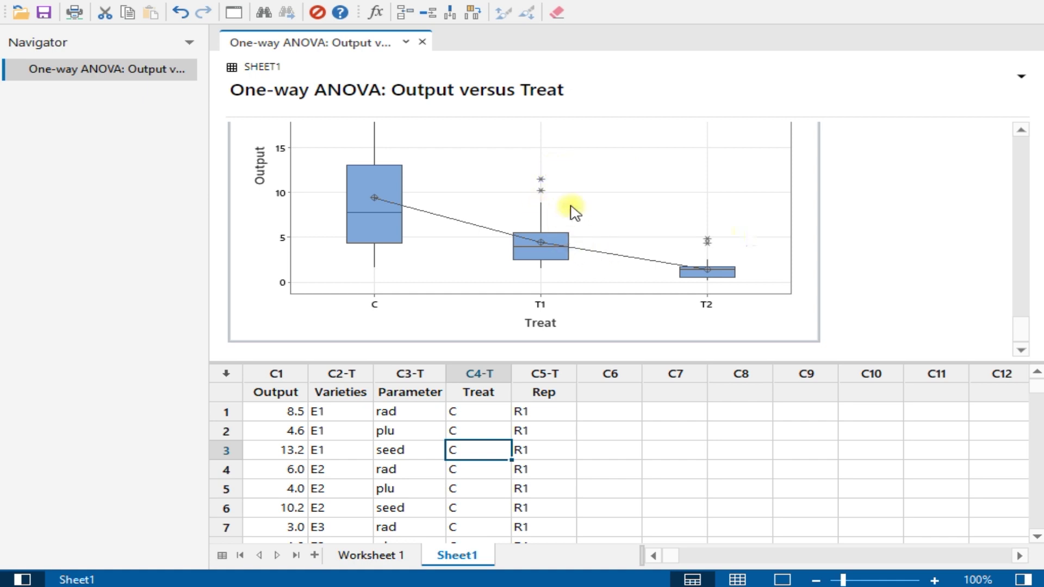
{"action": "scroll", "coordinate": [680, 265], "scroll_direction": "up", "scroll_amount": 2}
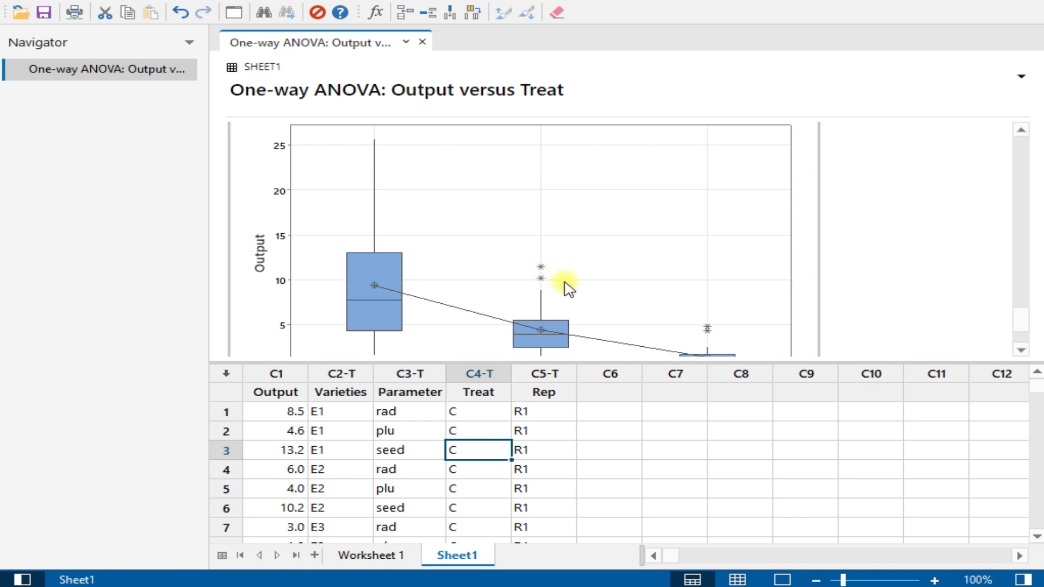
{"action": "scroll", "coordinate": [568, 291], "scroll_direction": "down", "scroll_amount": 3}
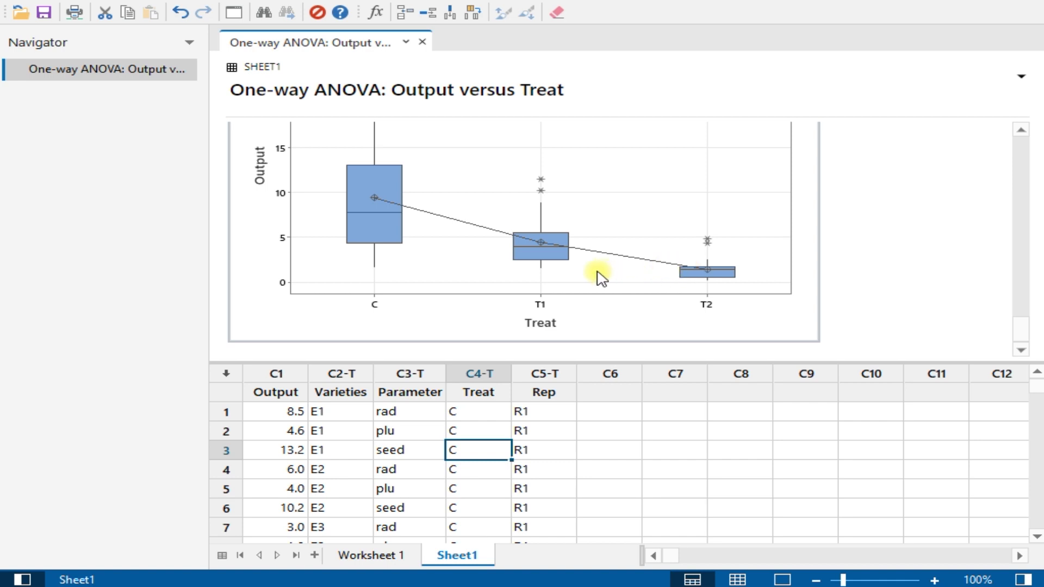
{"action": "scroll", "coordinate": [548, 389], "scroll_direction": "down", "scroll_amount": 1}
{"action": "scroll", "coordinate": [548, 285], "scroll_direction": "down", "scroll_amount": 10}
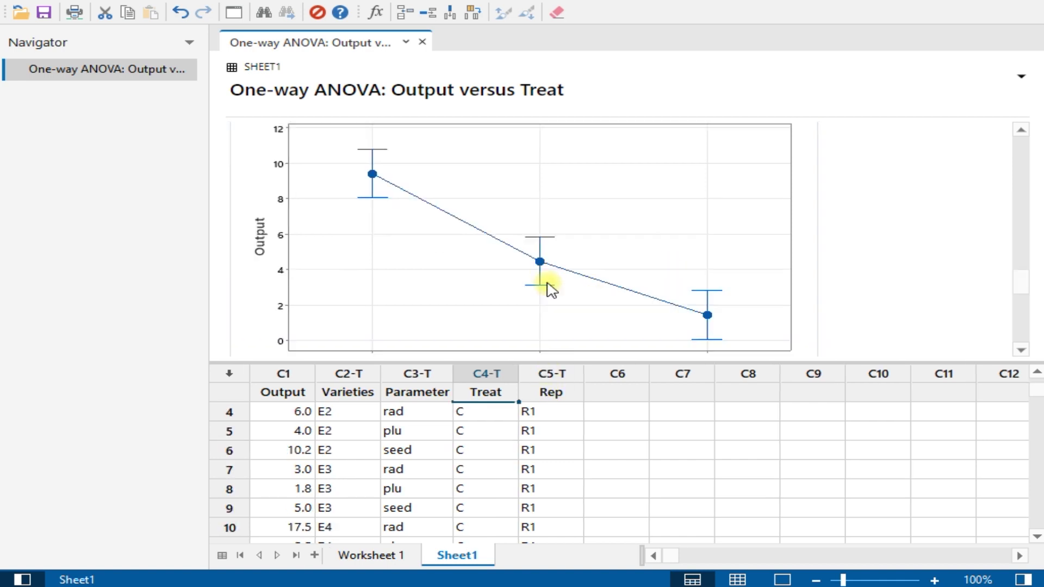
{"action": "scroll", "coordinate": [551, 288], "scroll_direction": "up", "scroll_amount": 5}
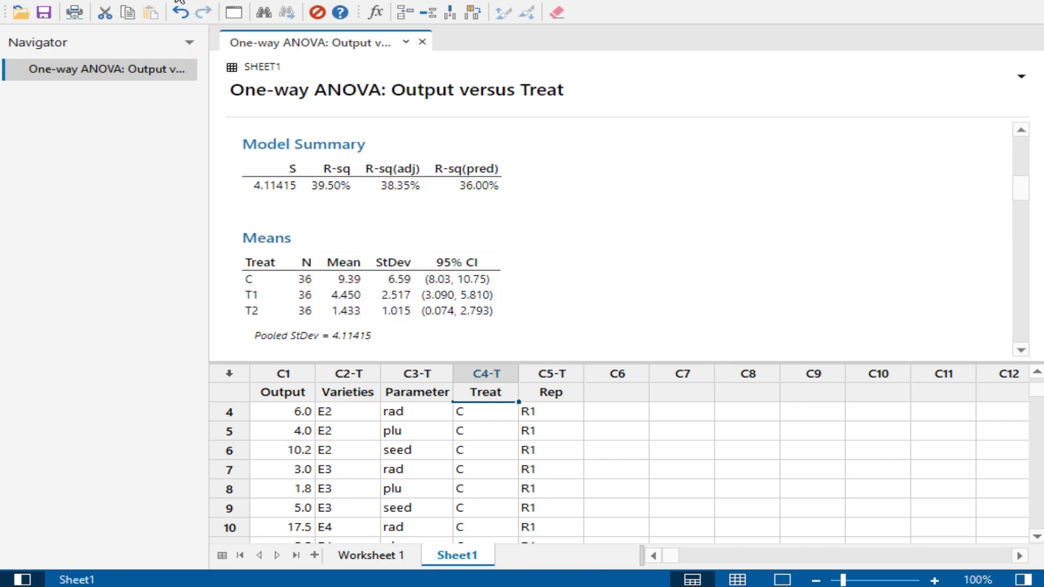
Step: Start a Fit General Linear Model analysis with Output as the response
{"action": "left_click", "coordinate": [188, 3]}
{"action": "mouse_move", "coordinate": [200, 28]}
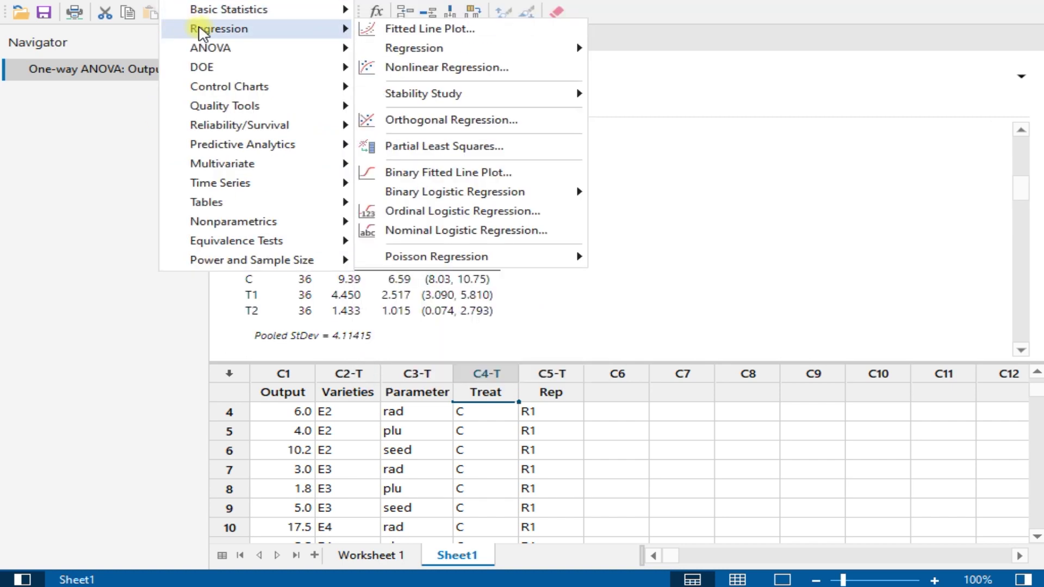
{"action": "mouse_move", "coordinate": [203, 46]}
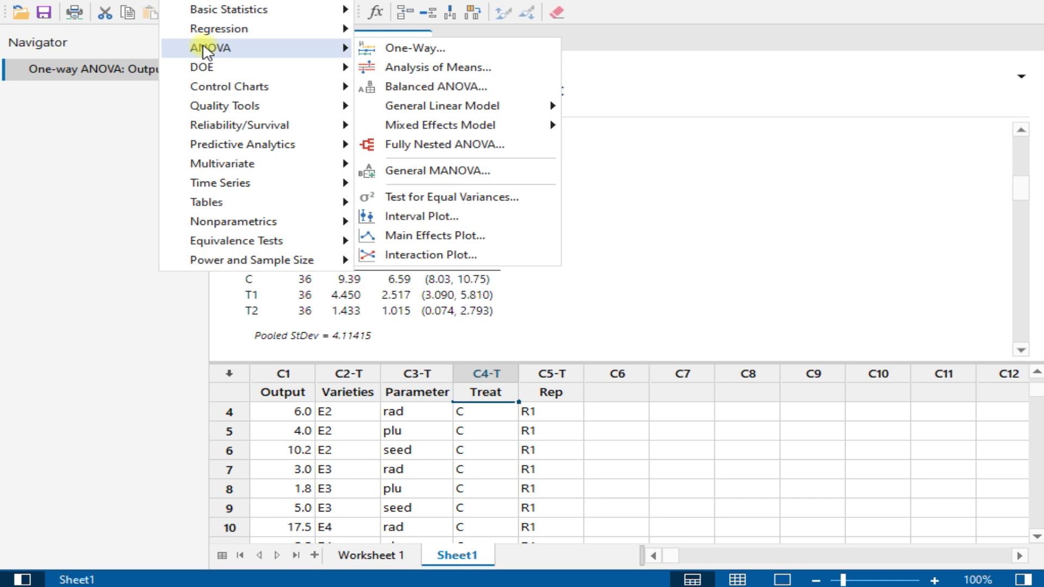
{"action": "mouse_move", "coordinate": [514, 103]}
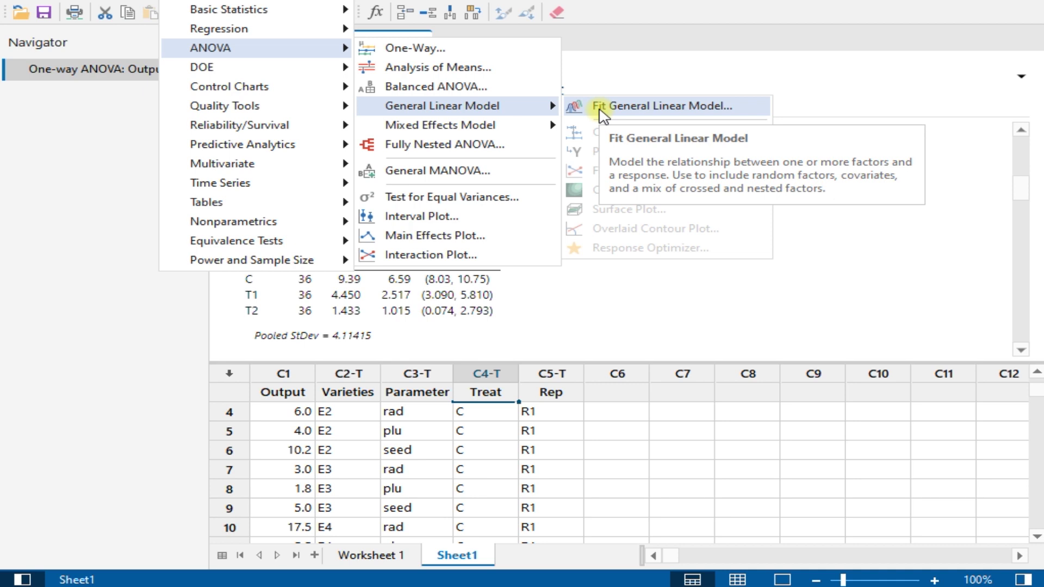
{"action": "left_click", "coordinate": [602, 109]}
{"action": "left_click", "coordinate": [420, 142]}
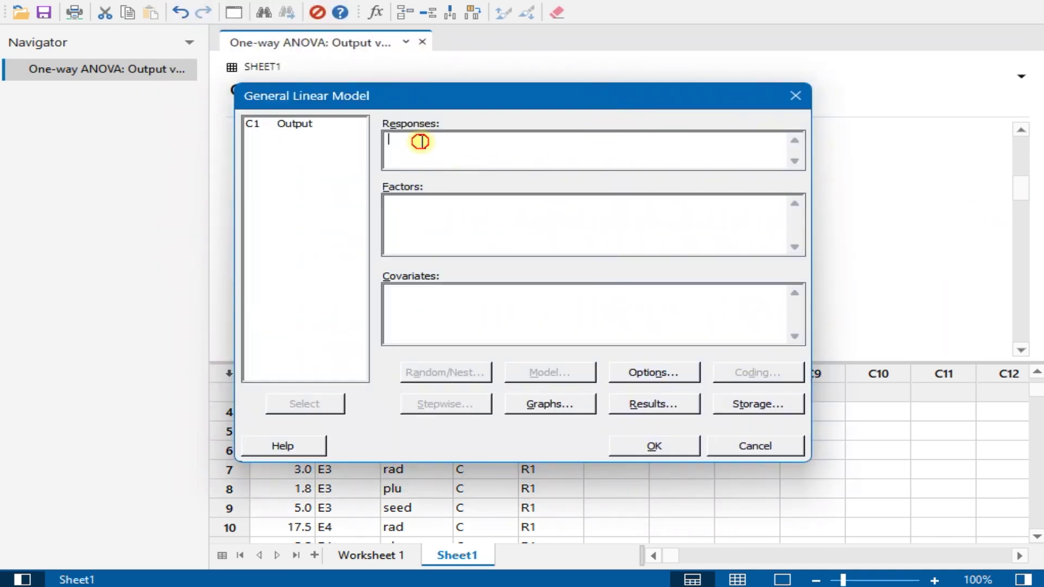
{"action": "double_click", "coordinate": [294, 125]}
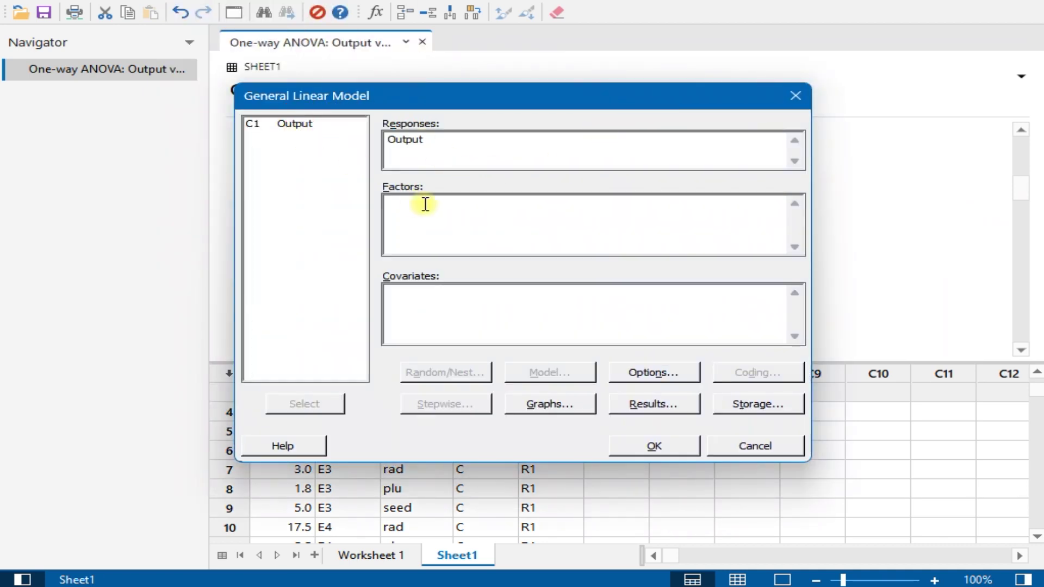
Step: Set Parameter and Treat as the factors of the general linear model
{"action": "left_click", "coordinate": [426, 204]}
{"action": "left_click", "coordinate": [304, 162]}
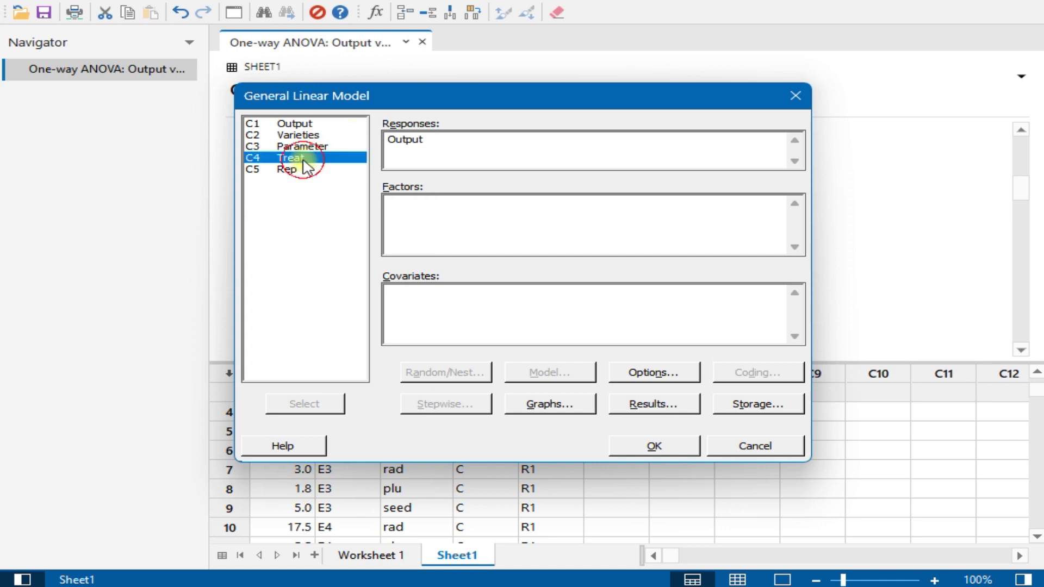
{"action": "left_click", "coordinate": [315, 139], "text": "shift"}
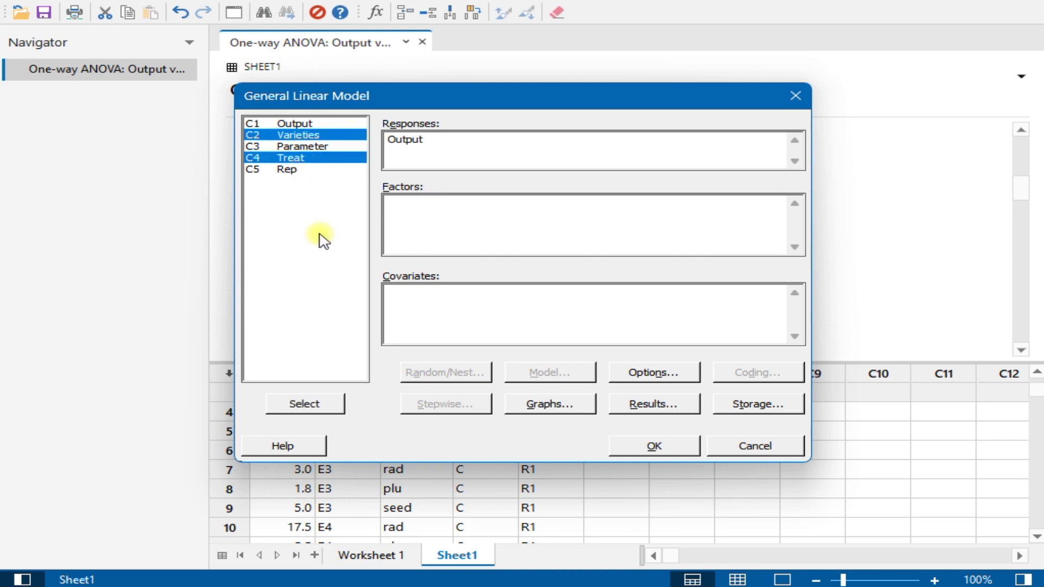
{"action": "left_click", "coordinate": [331, 147]}
{"action": "left_click", "coordinate": [303, 159], "text": "shift"}
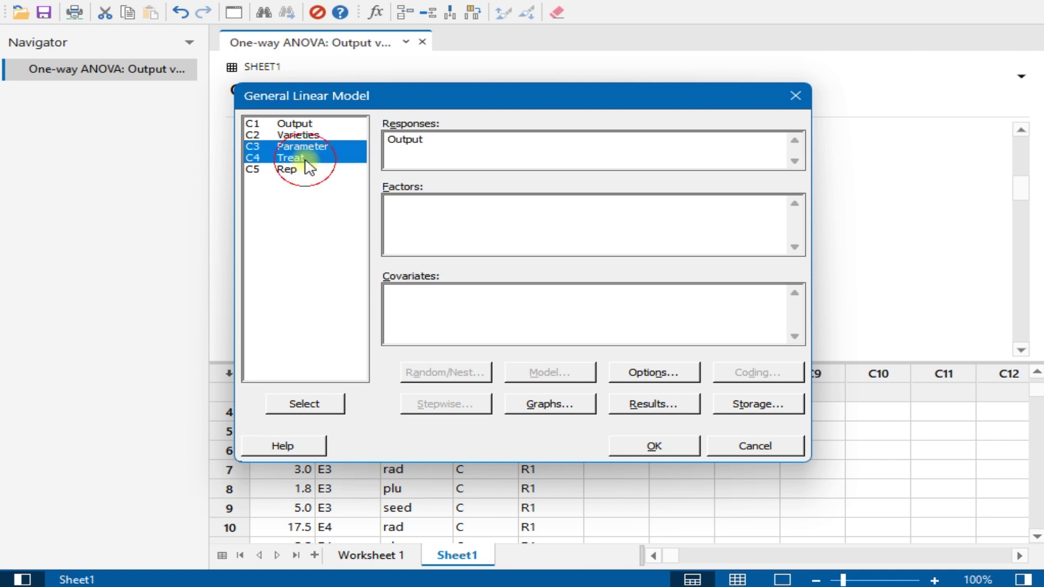
{"action": "left_click", "coordinate": [281, 405]}
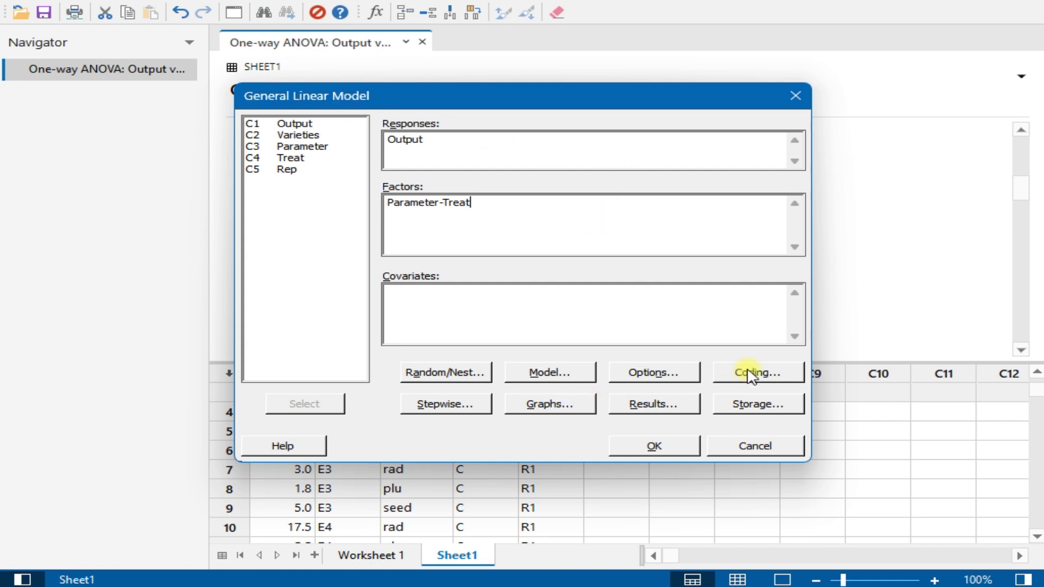
Step: Request four-in-one residual plots based on regular residuals for the general linear model
{"action": "left_click", "coordinate": [569, 405]}
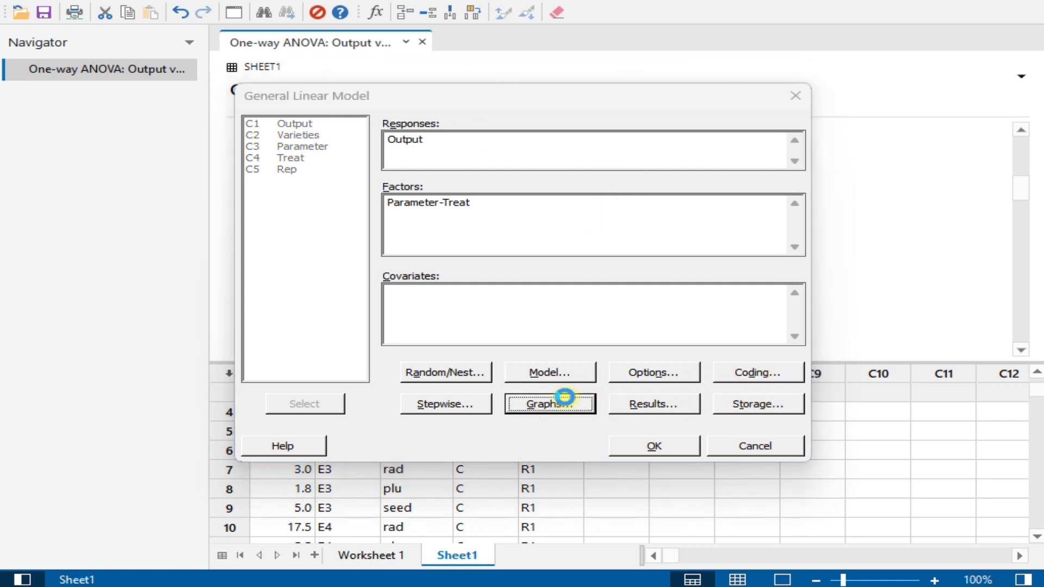
{"action": "left_click", "coordinate": [615, 146]}
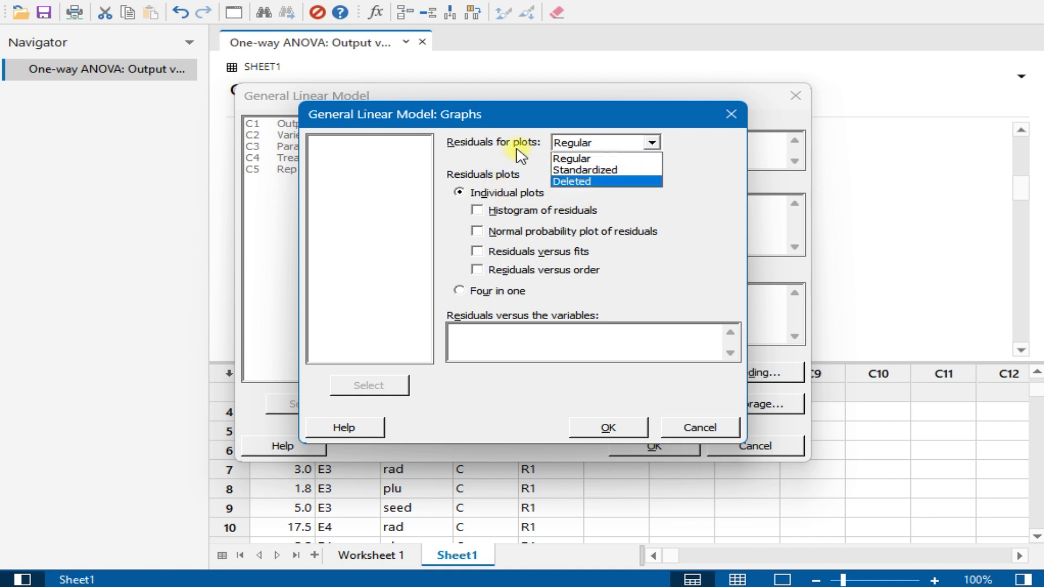
{"action": "left_click", "coordinate": [576, 159]}
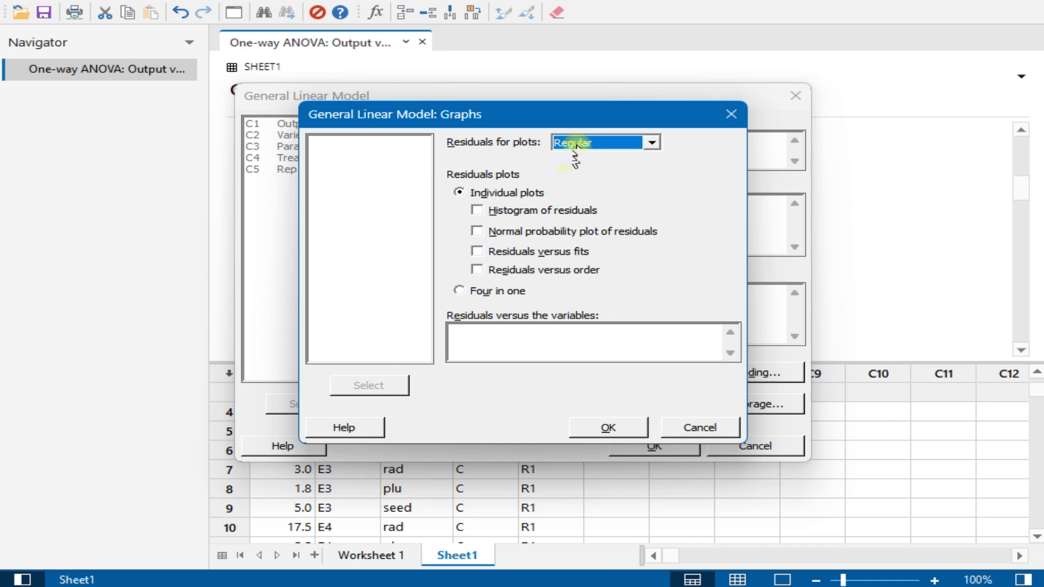
{"action": "left_click", "coordinate": [497, 291]}
{"action": "left_click", "coordinate": [639, 423]}
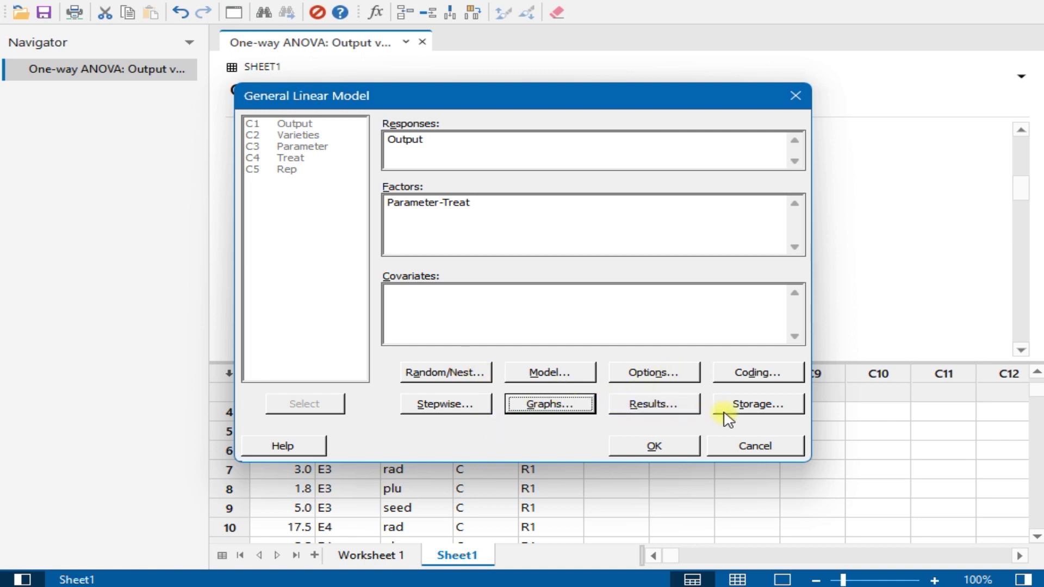
Step: Add the Parameter*Treat interaction to the model terms using interactions through order 2
{"action": "left_click", "coordinate": [641, 381]}
{"action": "left_click", "coordinate": [752, 487]}
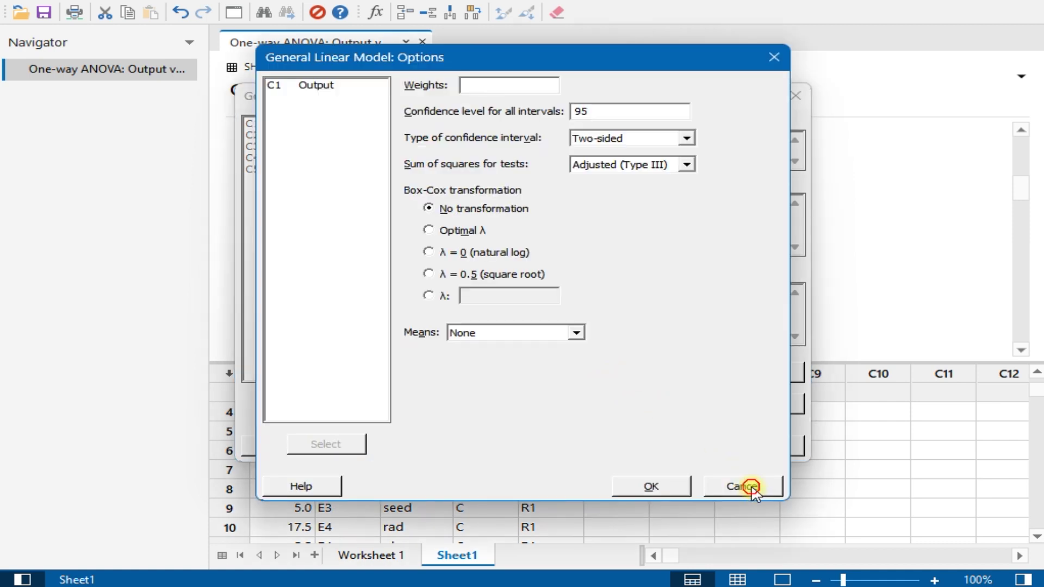
{"action": "left_click", "coordinate": [578, 374]}
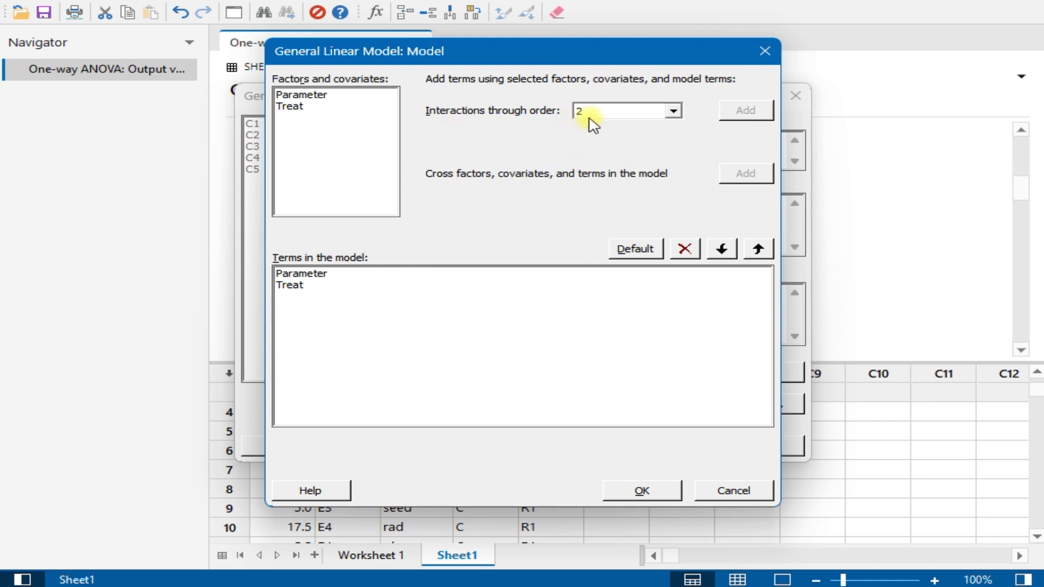
{"action": "left_click", "coordinate": [608, 114]}
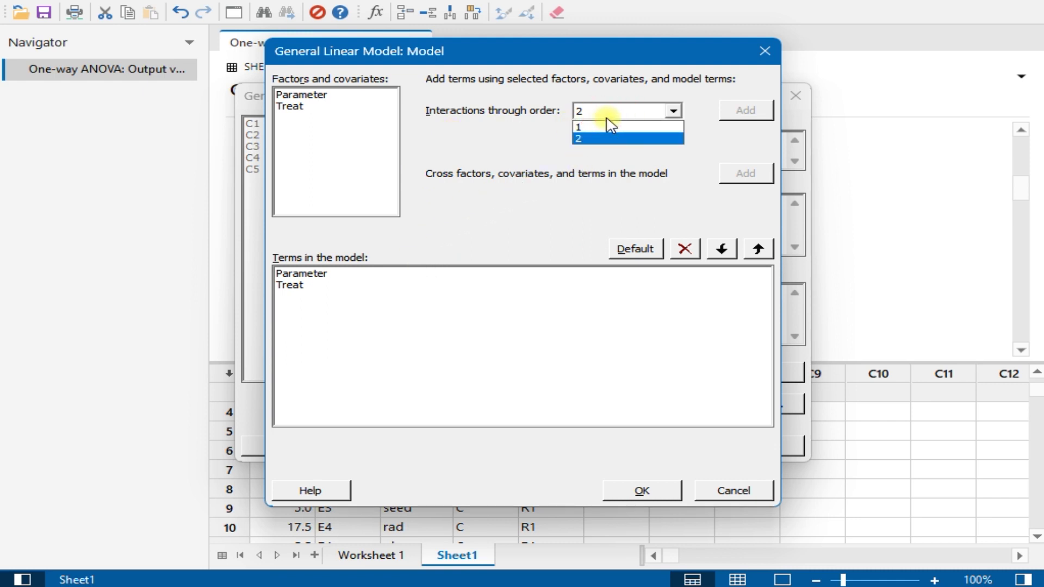
{"action": "left_click", "coordinate": [607, 140]}
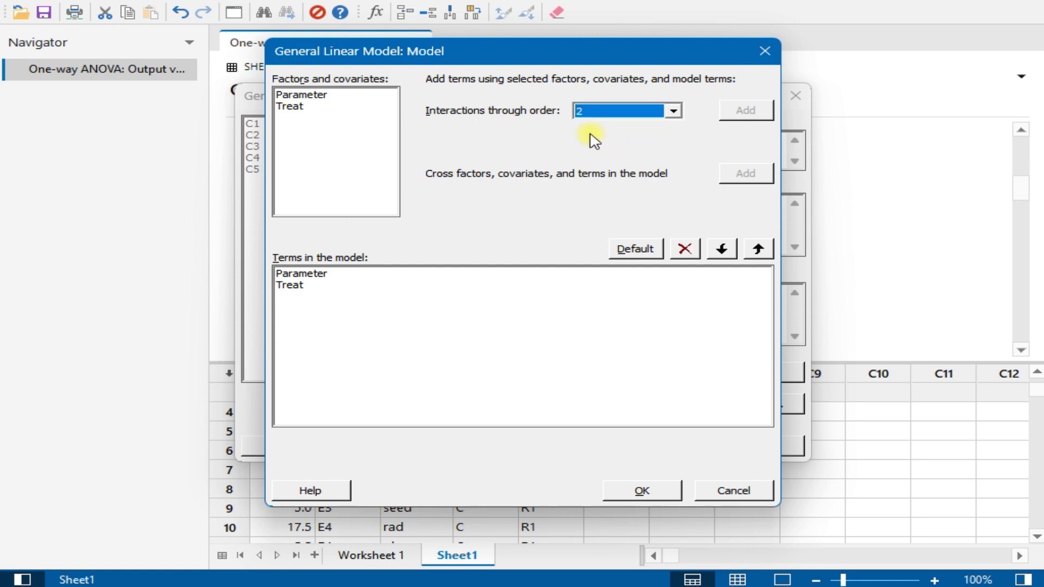
{"action": "left_click", "coordinate": [324, 97]}
{"action": "left_click", "coordinate": [318, 108], "text": "shift"}
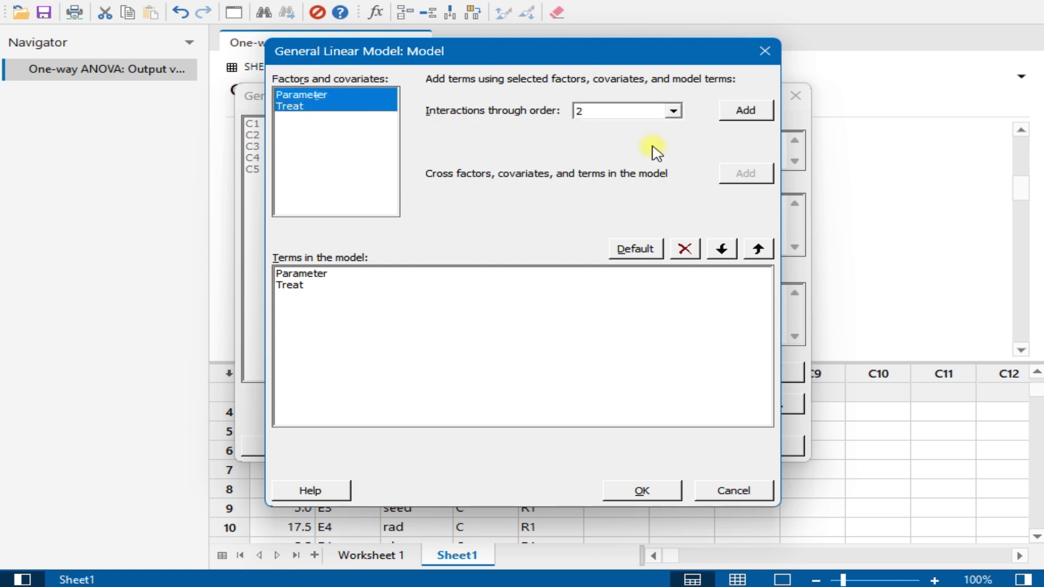
{"action": "left_click", "coordinate": [731, 110]}
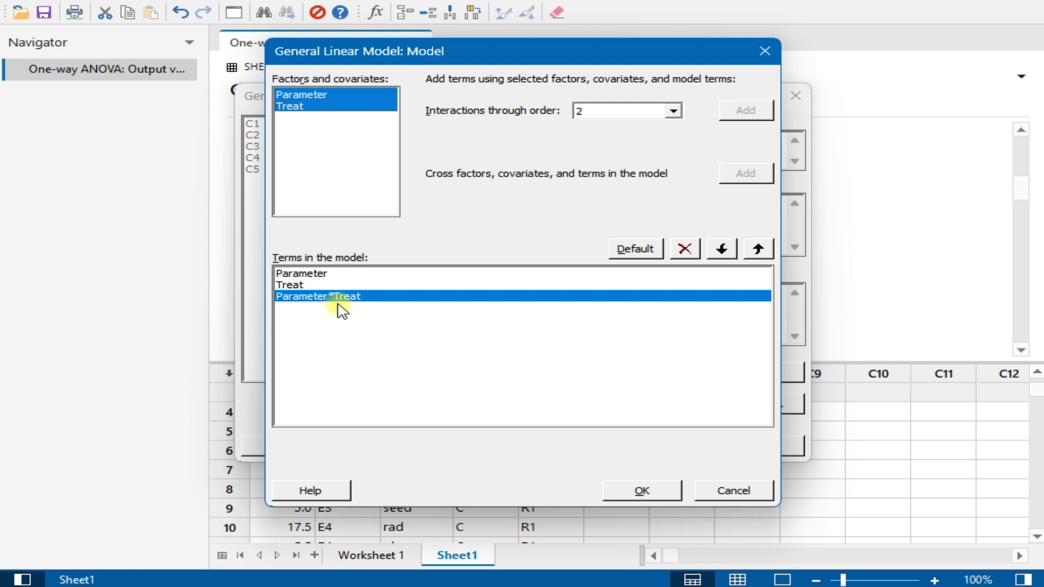
Step: Remove the Parameter*Treat interaction from the model terms and run the general linear model
{"action": "left_click", "coordinate": [684, 251]}
{"action": "left_click", "coordinate": [635, 488]}
{"action": "left_click", "coordinate": [653, 446]}
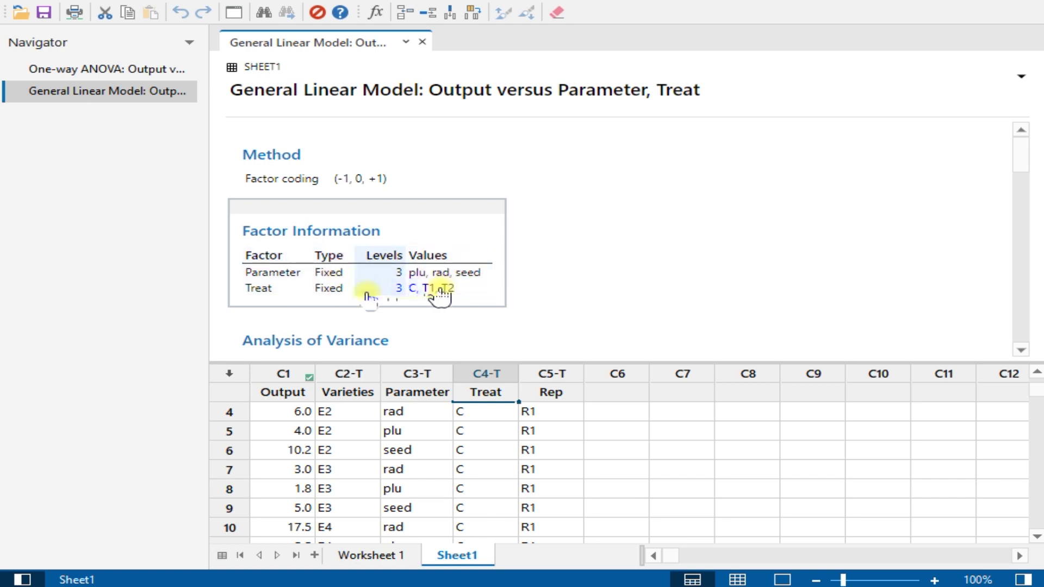
Step: Examine the analysis of variance, model summary, coefficients and regression equation in the general linear model output
{"action": "scroll", "coordinate": [436, 298], "scroll_direction": "down", "scroll_amount": 3}
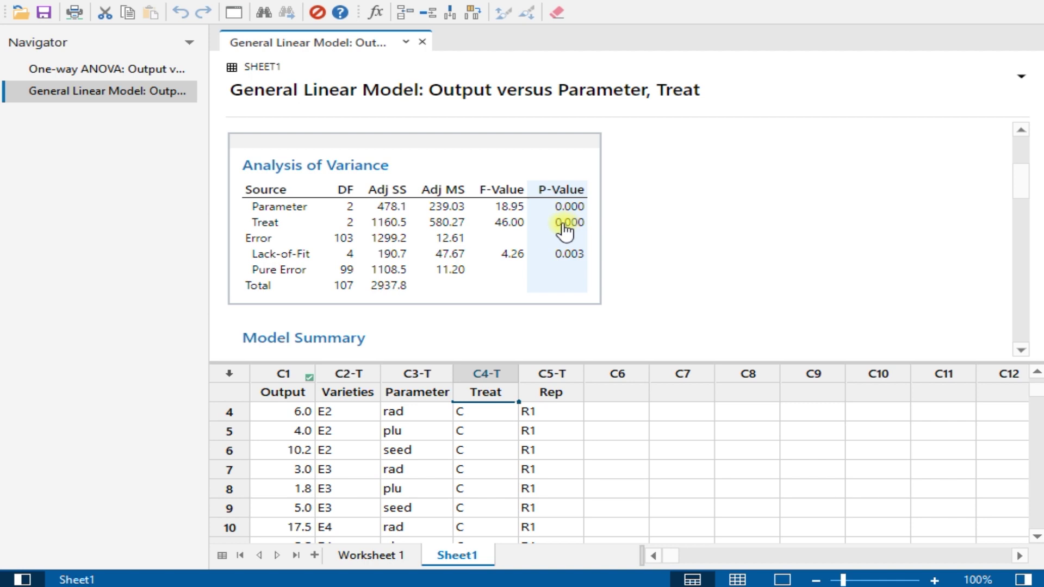
{"action": "scroll", "coordinate": [565, 231], "scroll_direction": "down", "scroll_amount": 3}
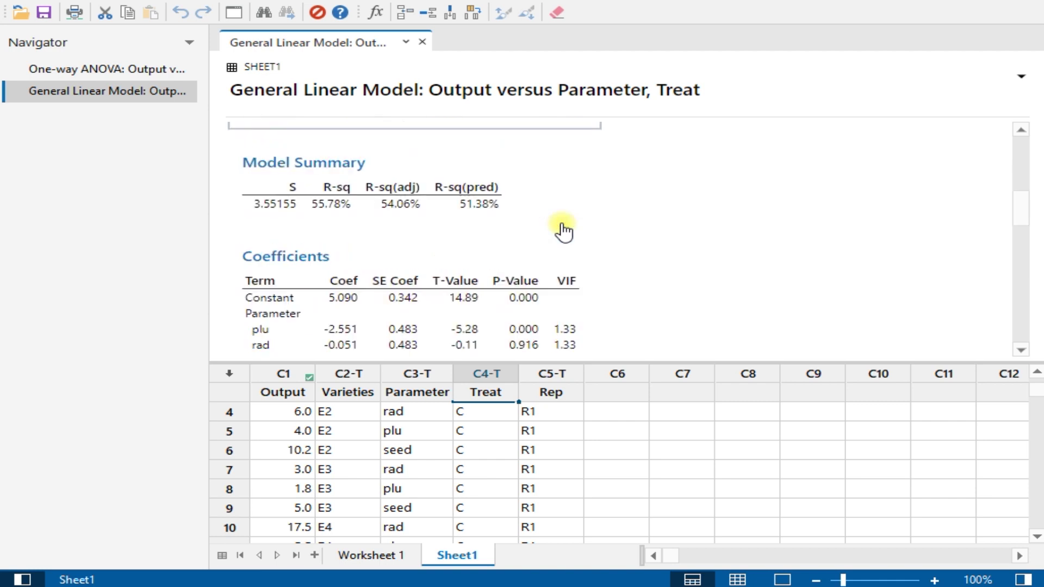
{"action": "scroll", "coordinate": [544, 226], "scroll_direction": "up", "scroll_amount": 1}
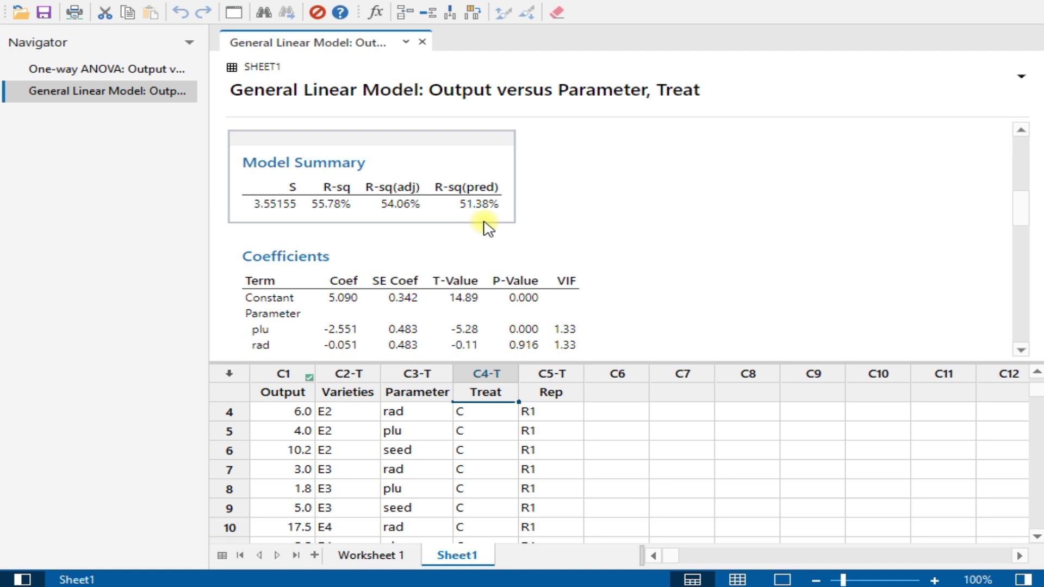
{"action": "scroll", "coordinate": [488, 227], "scroll_direction": "down", "scroll_amount": 3}
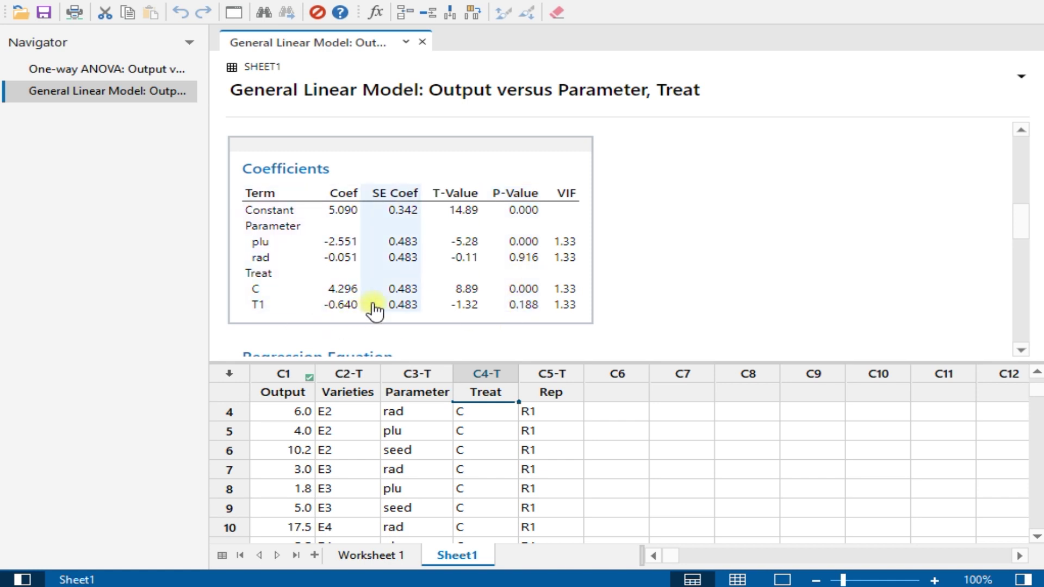
{"action": "scroll", "coordinate": [370, 309], "scroll_direction": "down", "scroll_amount": 3}
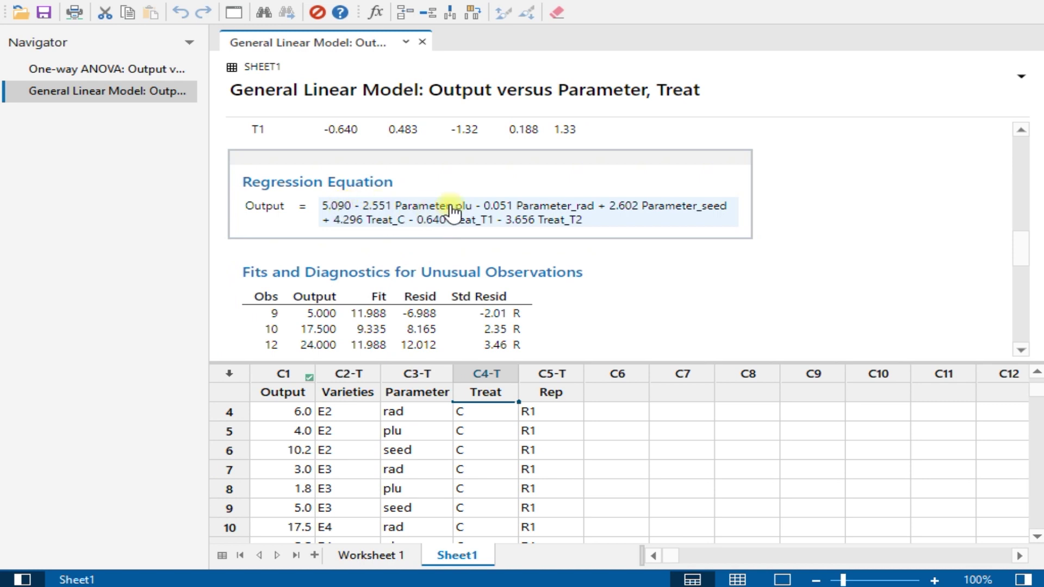
Step: Examine the fits and diagnostics for unusual observations and compare observation 9 with its Output value in the worksheet
{"action": "scroll", "coordinate": [653, 228], "scroll_direction": "down", "scroll_amount": 2}
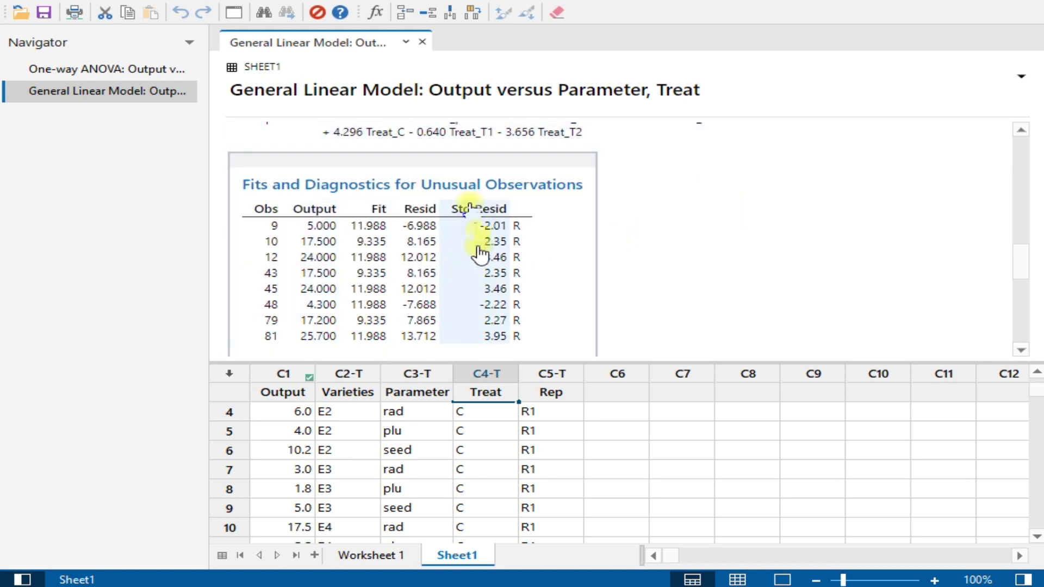
{"action": "scroll", "coordinate": [401, 272], "scroll_direction": "down", "scroll_amount": 2}
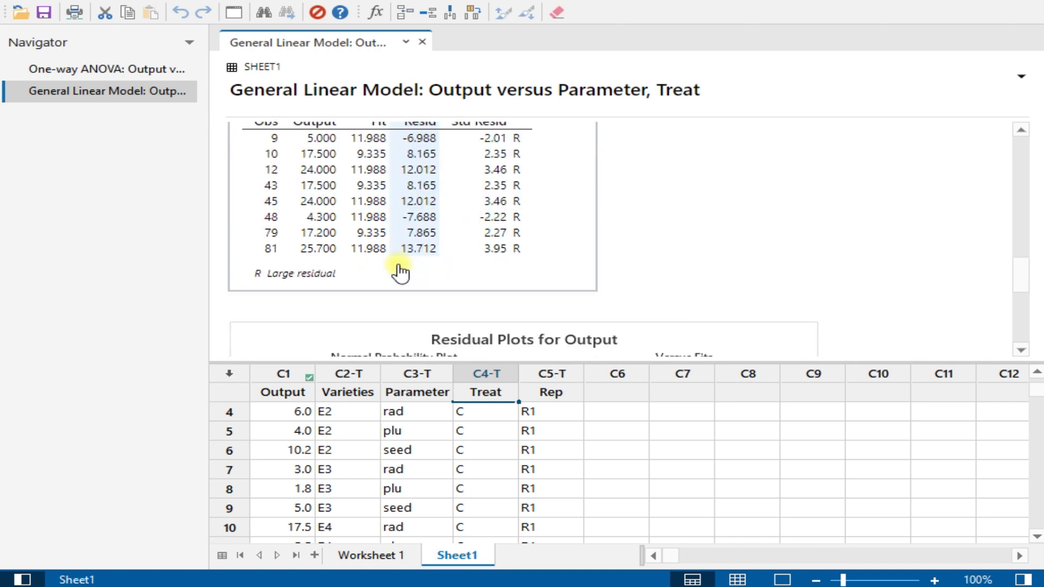
{"action": "scroll", "coordinate": [401, 272], "scroll_direction": "up", "scroll_amount": 2}
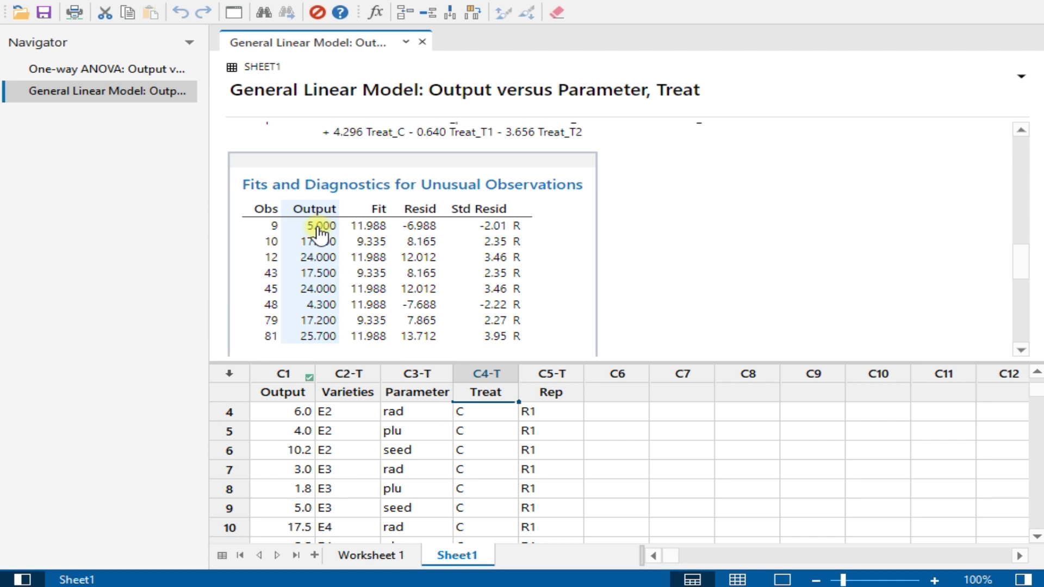
{"action": "left_click", "coordinate": [306, 433]}
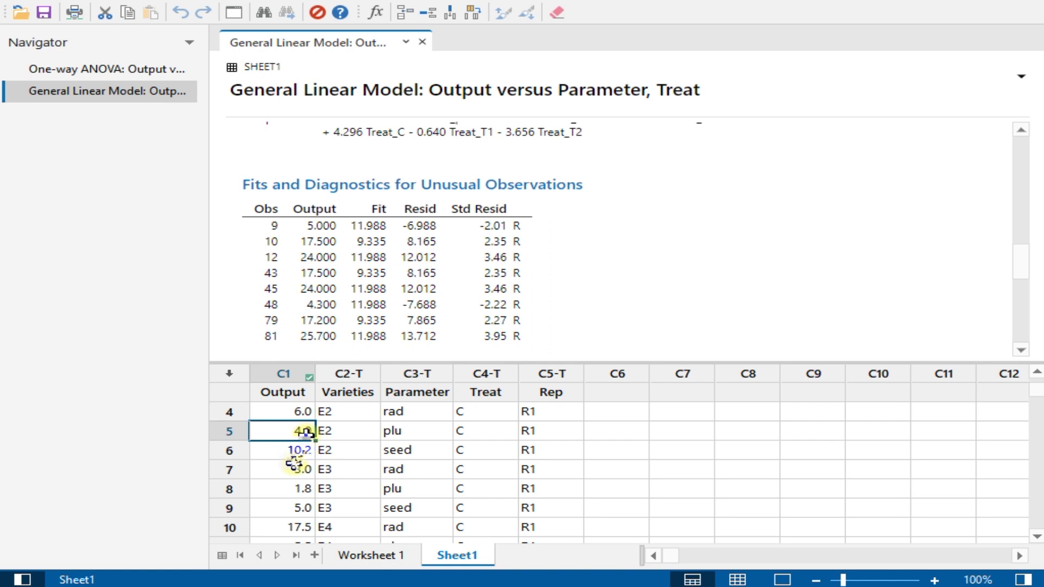
{"action": "scroll", "coordinate": [294, 463], "scroll_direction": "up", "scroll_amount": 1}
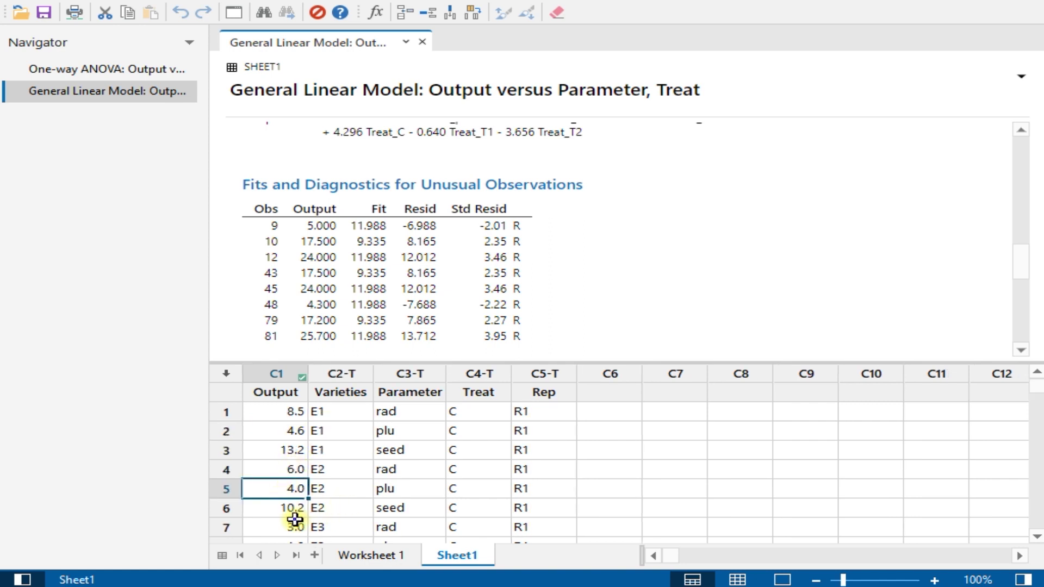
{"action": "scroll", "coordinate": [309, 481], "scroll_direction": "down", "scroll_amount": 1}
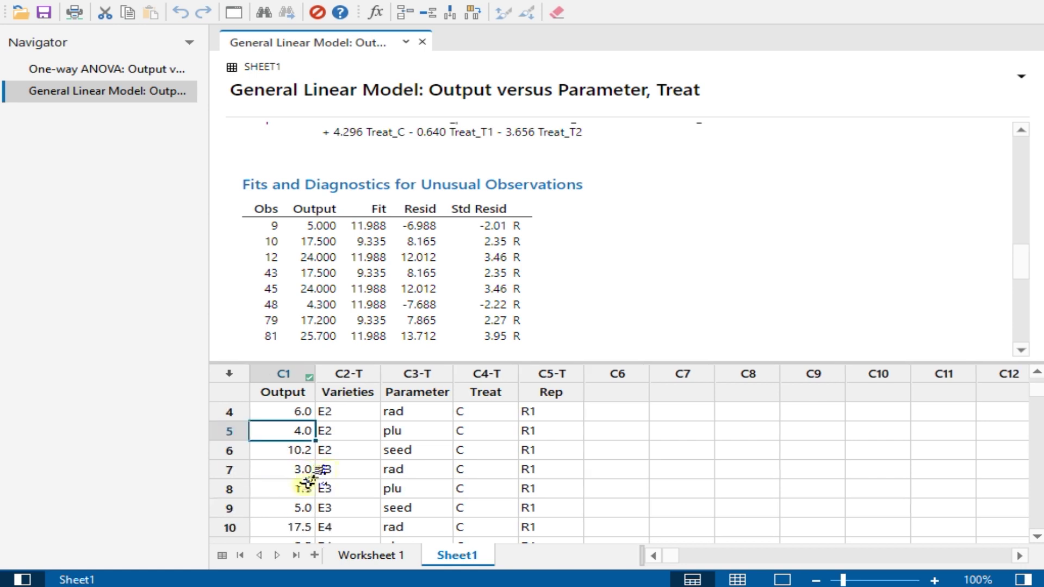
{"action": "left_click", "coordinate": [286, 511]}
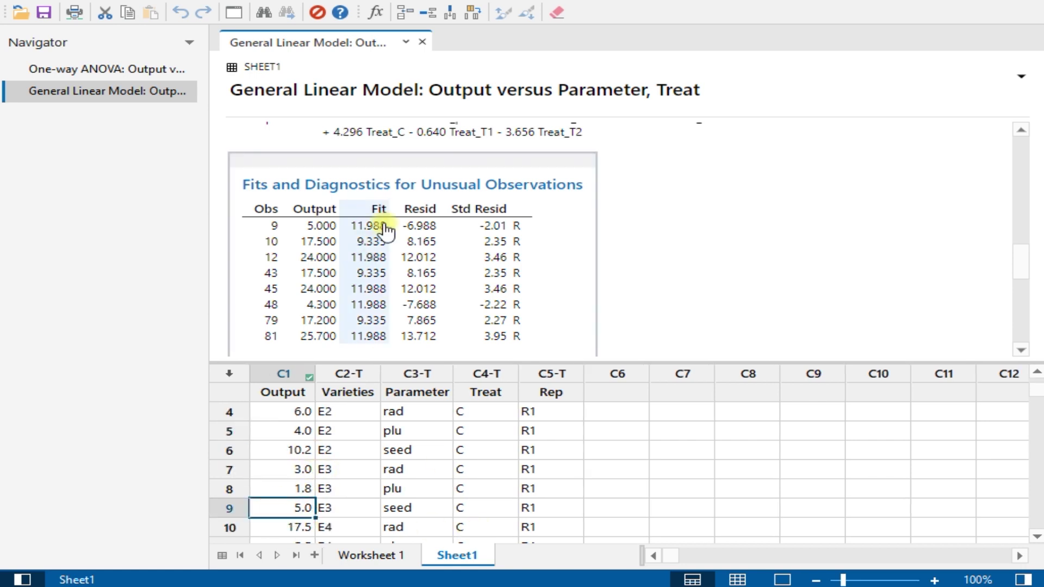
{"action": "scroll", "coordinate": [343, 239], "scroll_direction": "up", "scroll_amount": 3}
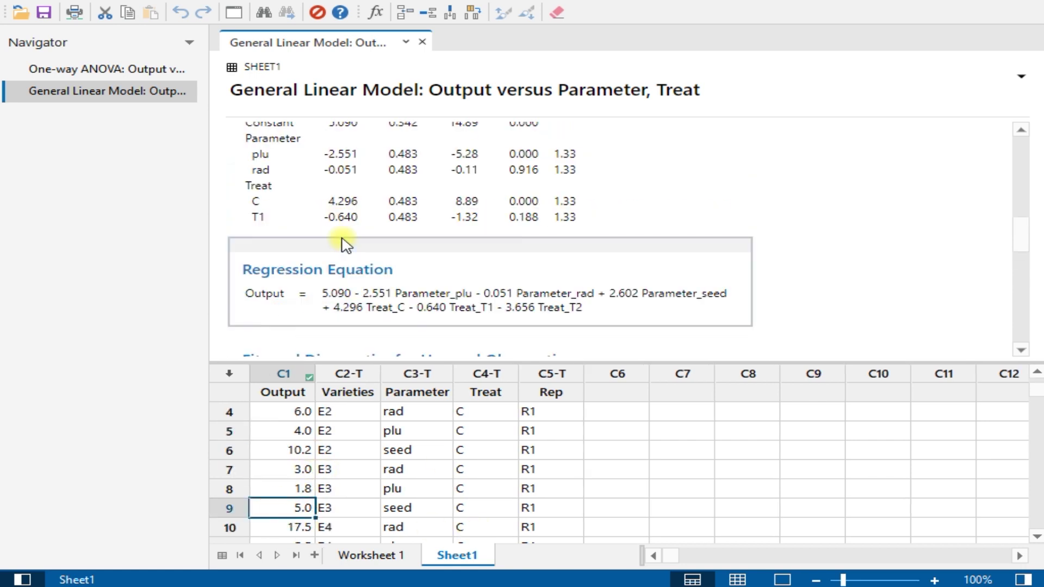
{"action": "scroll", "coordinate": [342, 242], "scroll_direction": "down", "scroll_amount": 7}
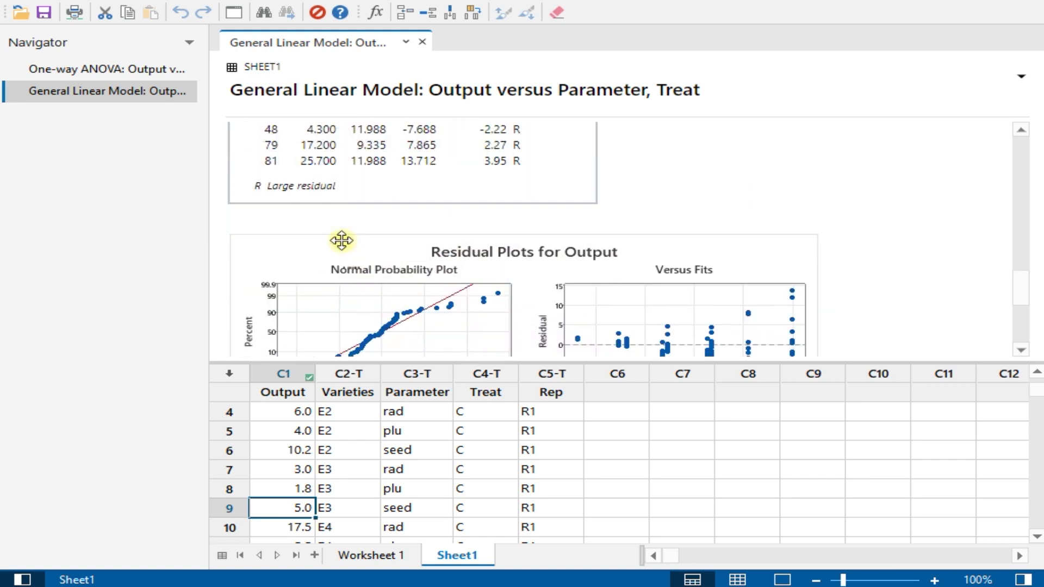
{"action": "scroll", "coordinate": [341, 240], "scroll_direction": "up", "scroll_amount": 2}
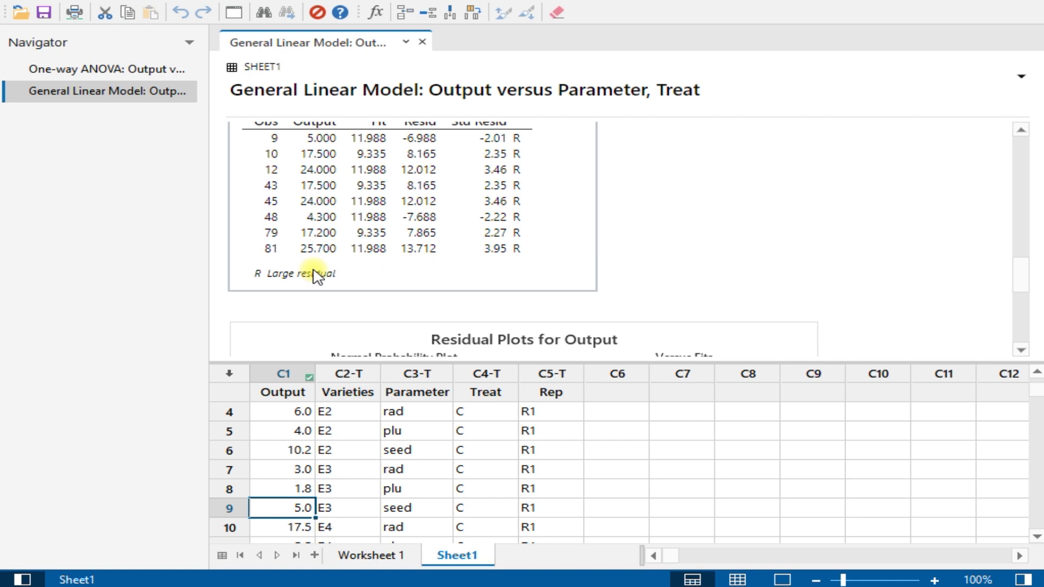
{"action": "scroll", "coordinate": [316, 276], "scroll_direction": "up", "scroll_amount": 2}
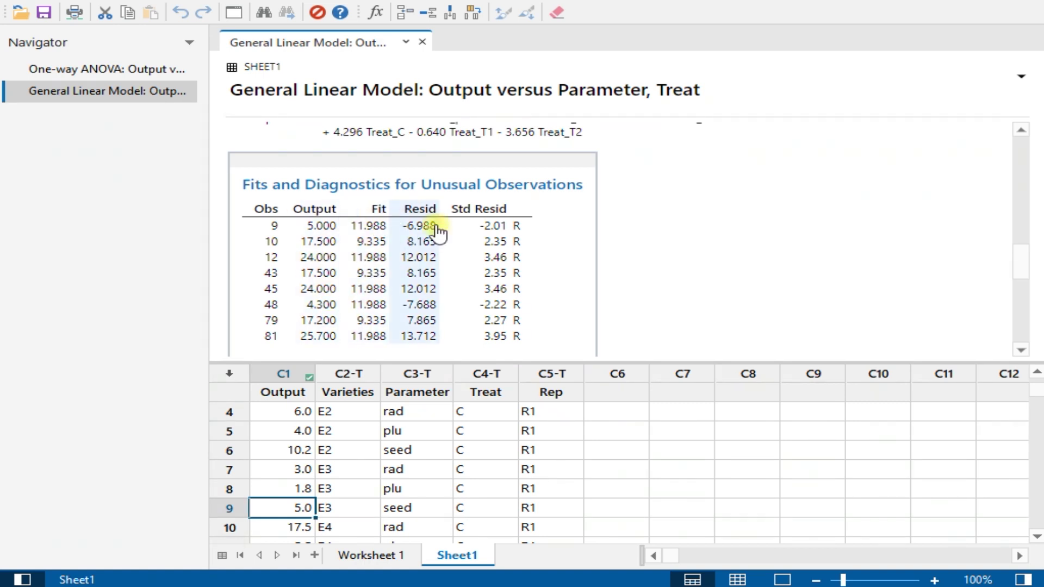
Step: Examine the residual plots for Output: normal probability, versus fits, histogram and versus order
{"action": "scroll", "coordinate": [379, 322], "scroll_direction": "down", "scroll_amount": 3}
{"action": "scroll", "coordinate": [379, 322], "scroll_direction": "down", "scroll_amount": 5}
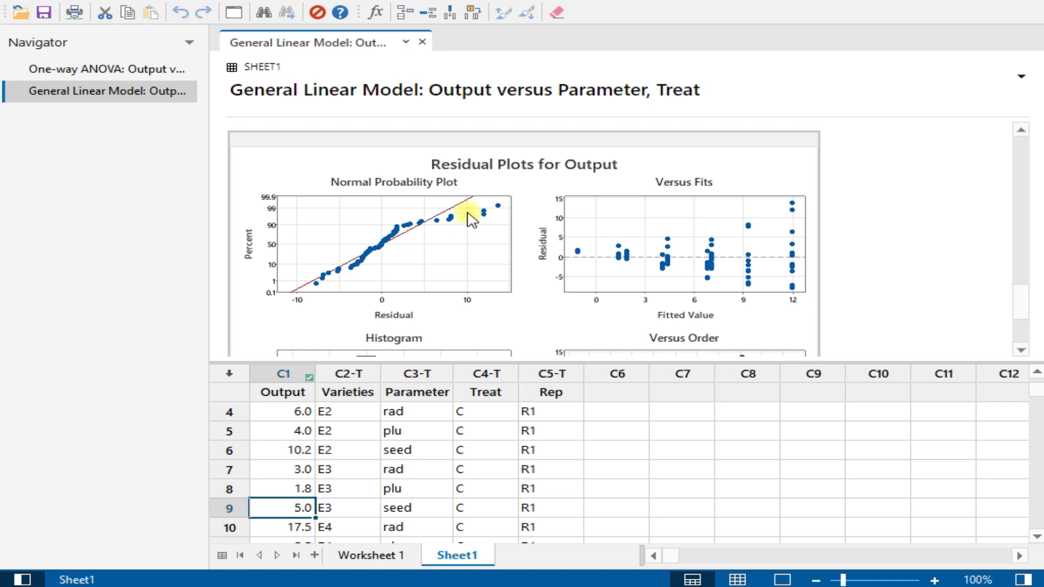
{"action": "mouse_move", "coordinate": [483, 218]}
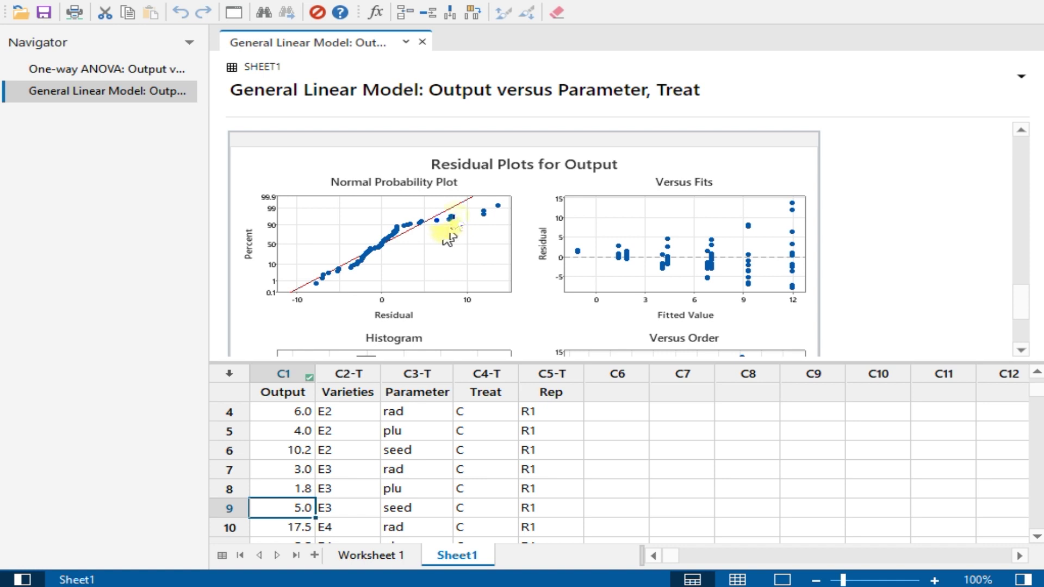
{"action": "scroll", "coordinate": [460, 221], "scroll_direction": "down", "scroll_amount": 3}
{"action": "scroll", "coordinate": [693, 176], "scroll_direction": "down", "scroll_amount": 2}
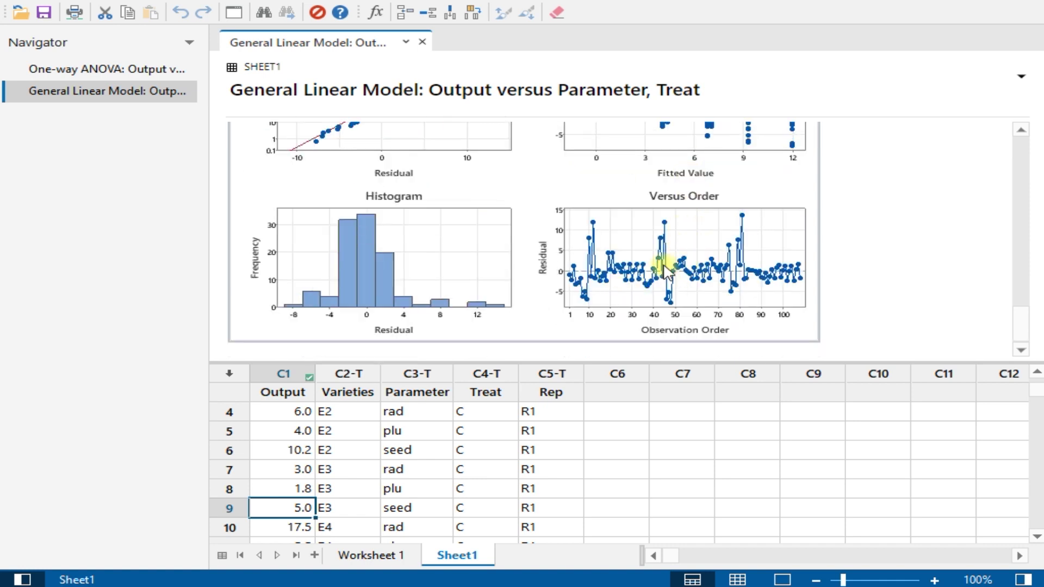
{"action": "left_click", "coordinate": [363, 246]}
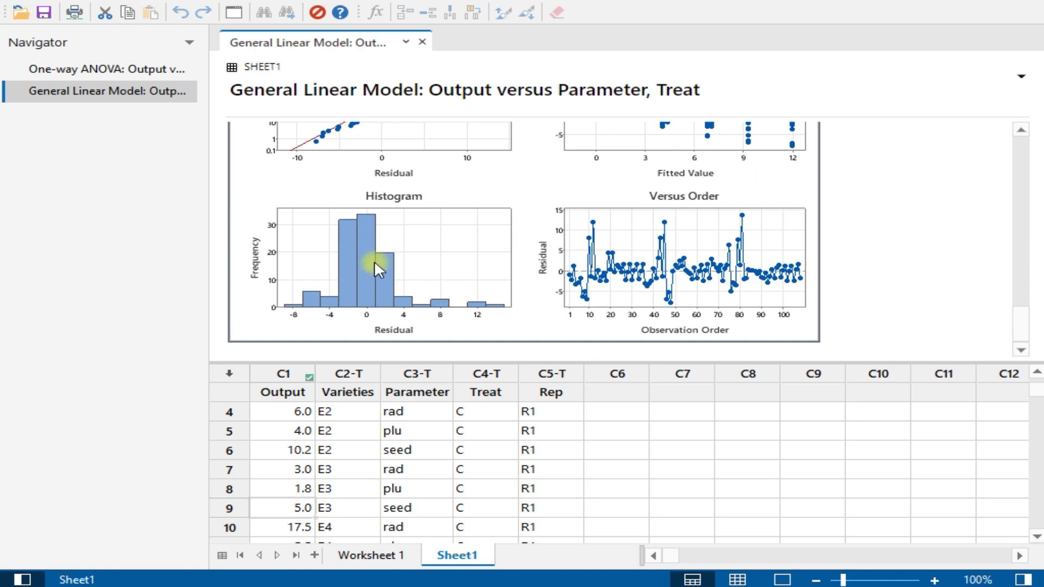
{"action": "mouse_move", "coordinate": [371, 258]}
Step: Refit the general linear model with the Parameter*Treat interaction added to the terms through order 2
{"action": "left_click", "coordinate": [193, 1]}
{"action": "mouse_move", "coordinate": [338, 65]}
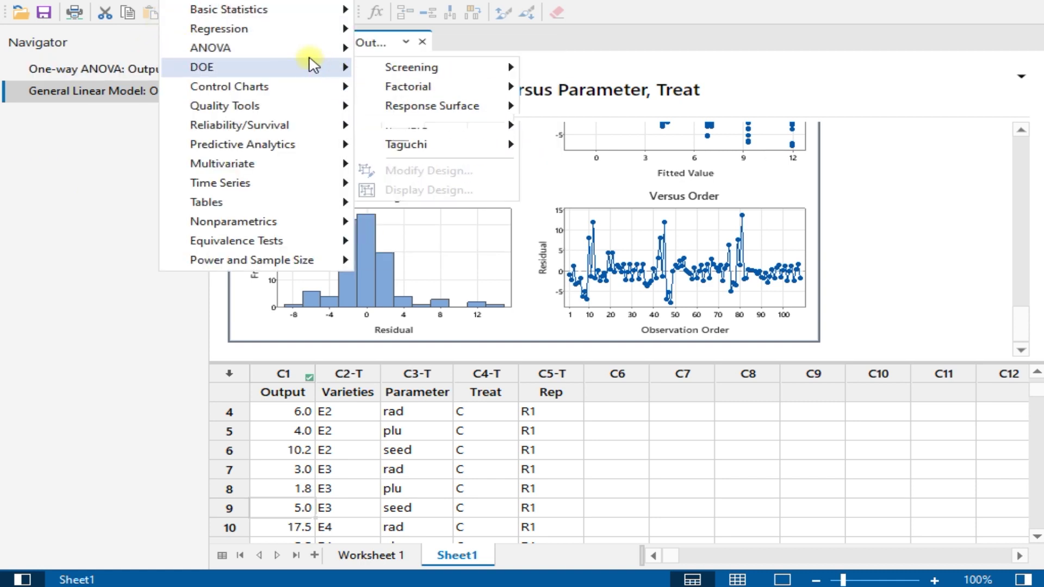
{"action": "mouse_move", "coordinate": [326, 48]}
{"action": "mouse_move", "coordinate": [408, 105]}
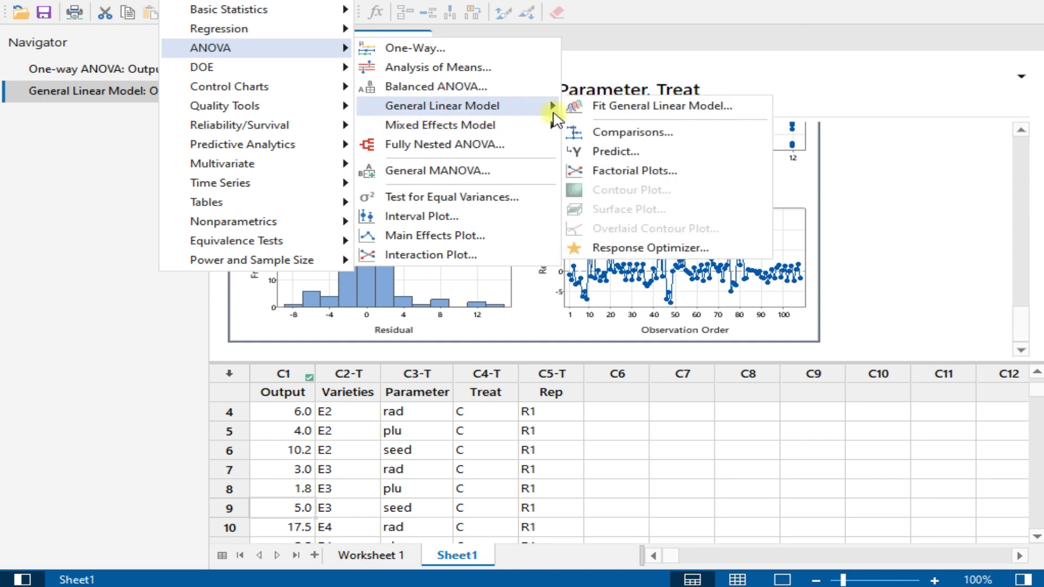
{"action": "left_click", "coordinate": [612, 106]}
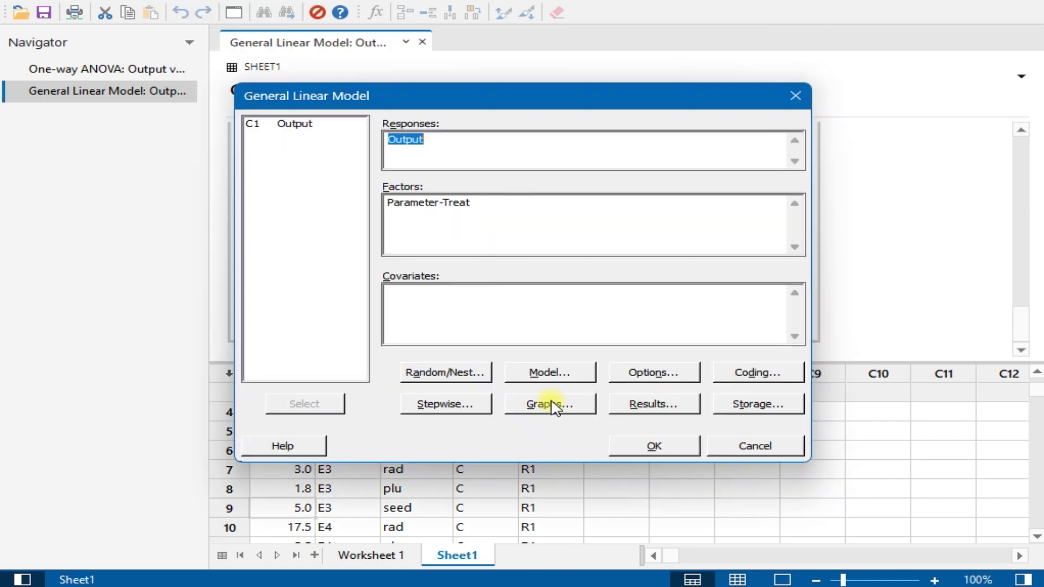
{"action": "left_click", "coordinate": [655, 373]}
{"action": "left_click", "coordinate": [742, 485]}
{"action": "left_click", "coordinate": [572, 376]}
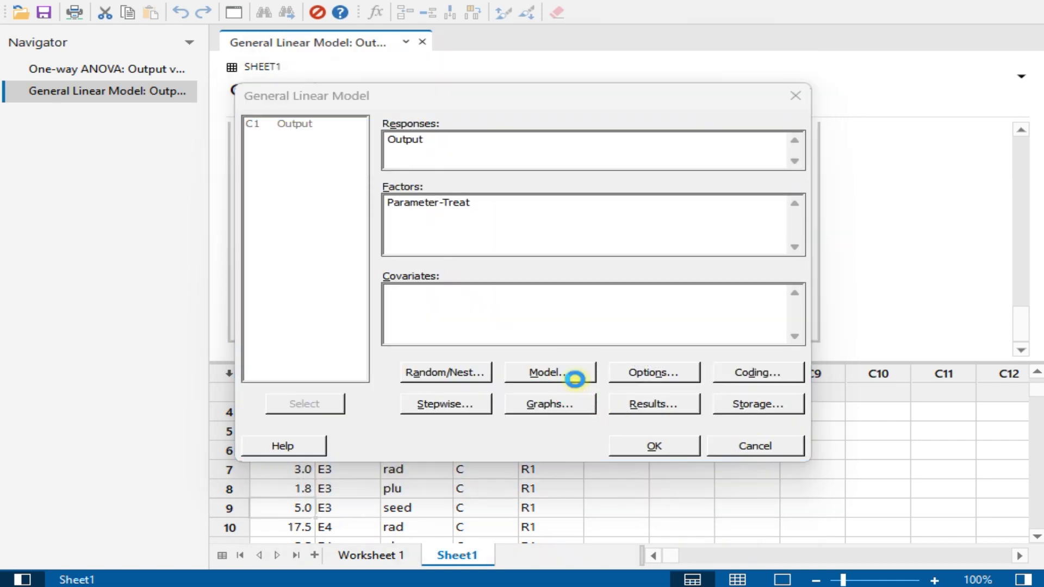
{"action": "left_click", "coordinate": [305, 95]}
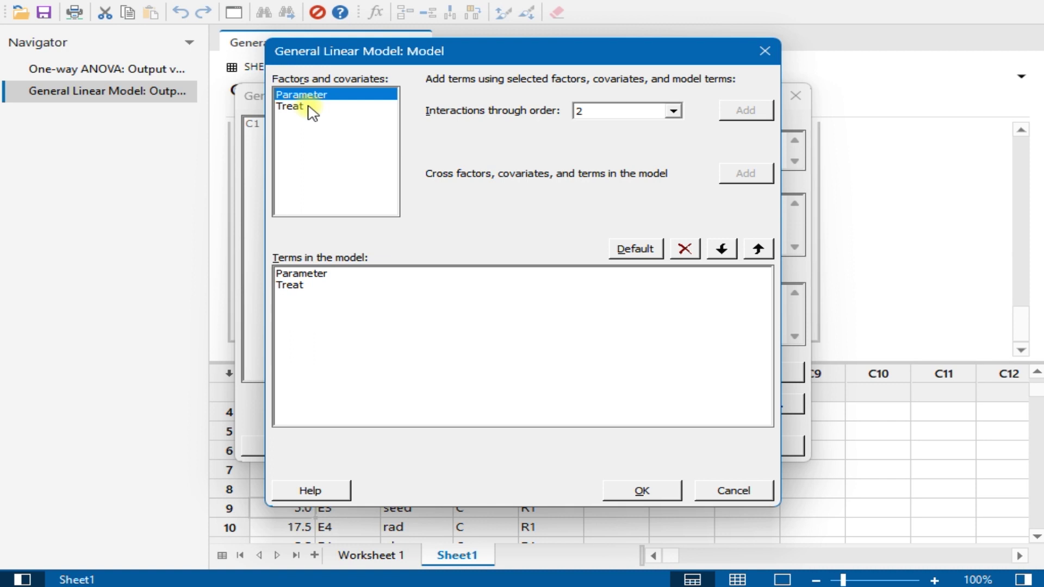
{"action": "left_click", "coordinate": [310, 107], "text": "shift"}
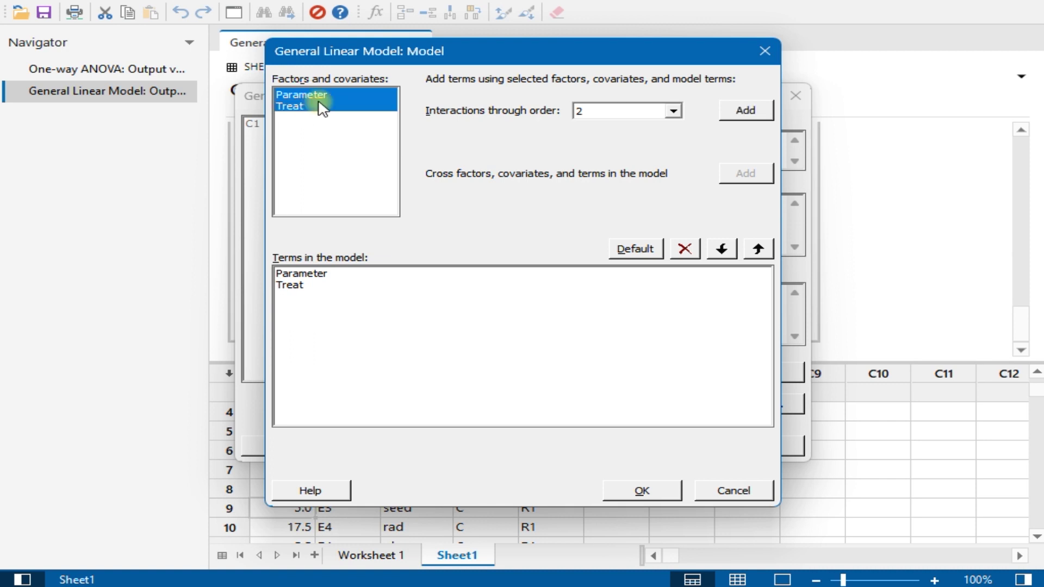
{"action": "left_click", "coordinate": [745, 111]}
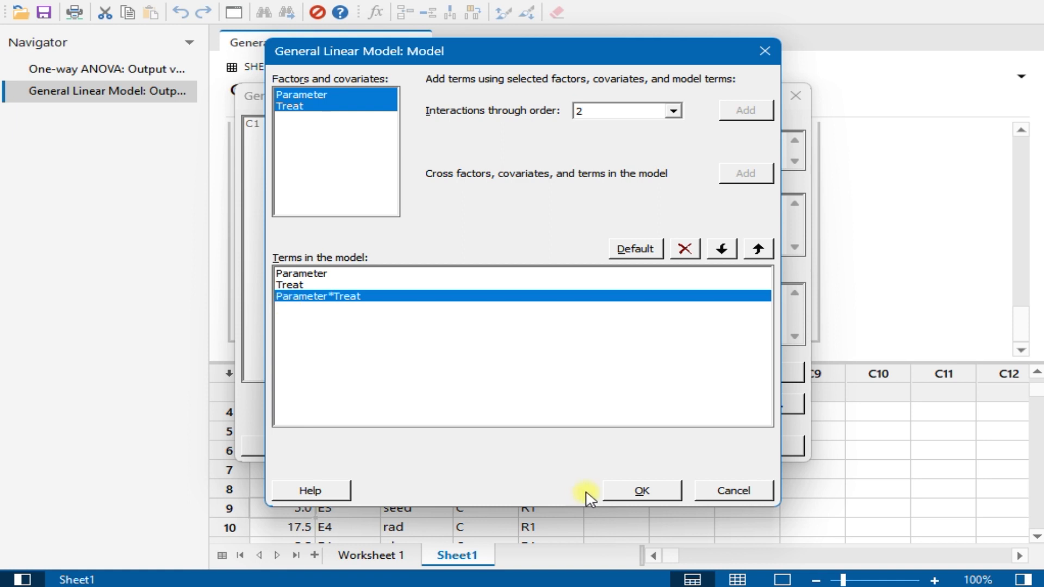
{"action": "left_click", "coordinate": [617, 493]}
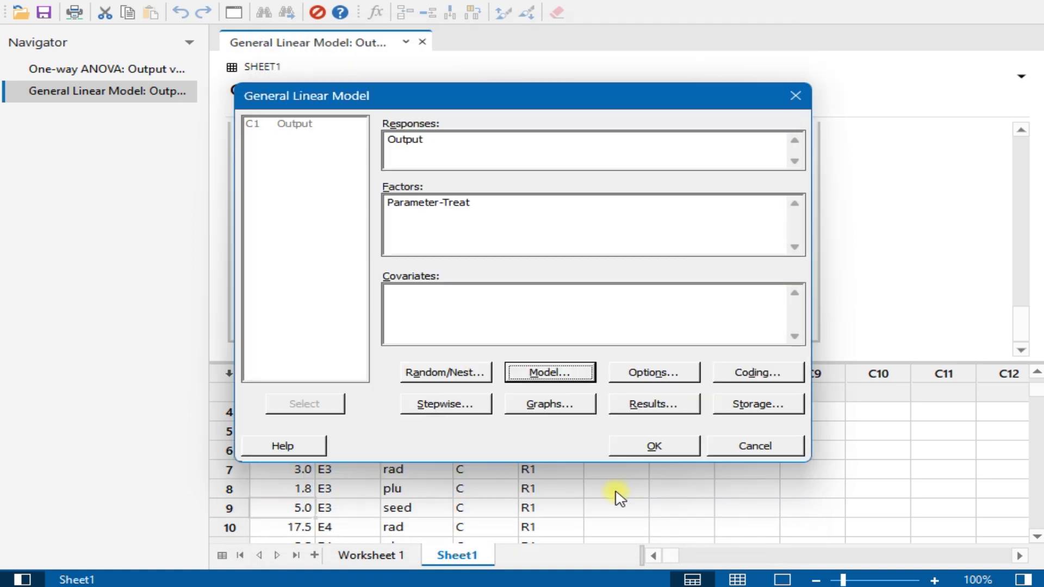
{"action": "left_click", "coordinate": [641, 446]}
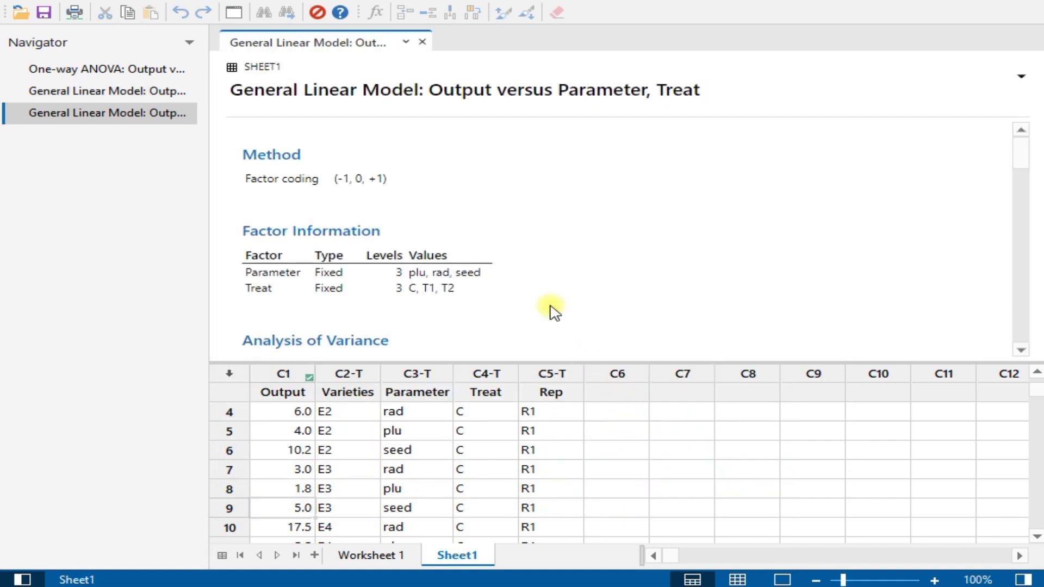
Step: Examine the interaction model's analysis of variance, model summary, coefficients, regression equation, unusual observations and residual plots
{"action": "scroll", "coordinate": [522, 256], "scroll_direction": "down", "scroll_amount": 3}
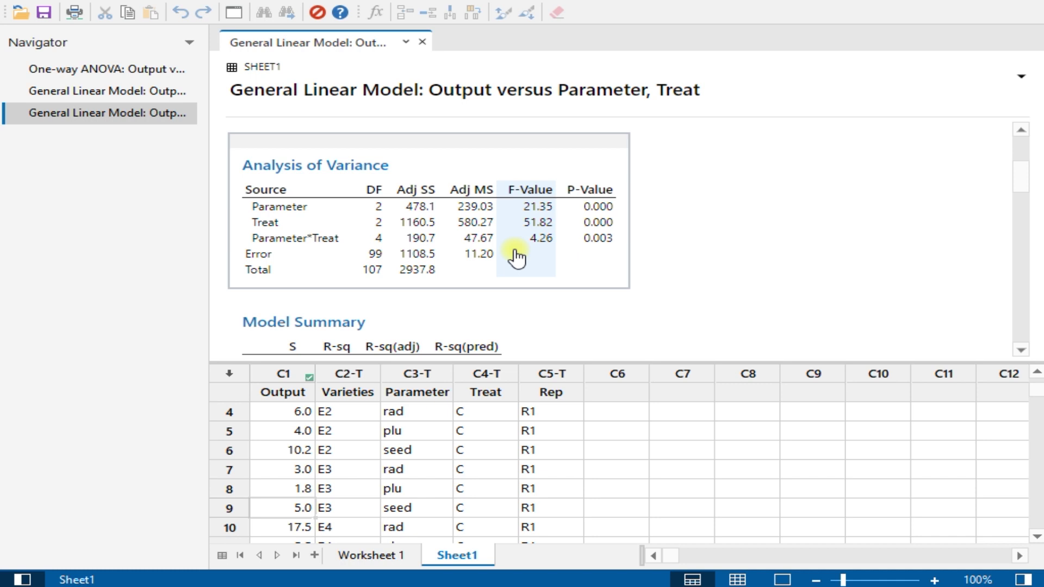
{"action": "scroll", "coordinate": [516, 255], "scroll_direction": "down", "scroll_amount": 5}
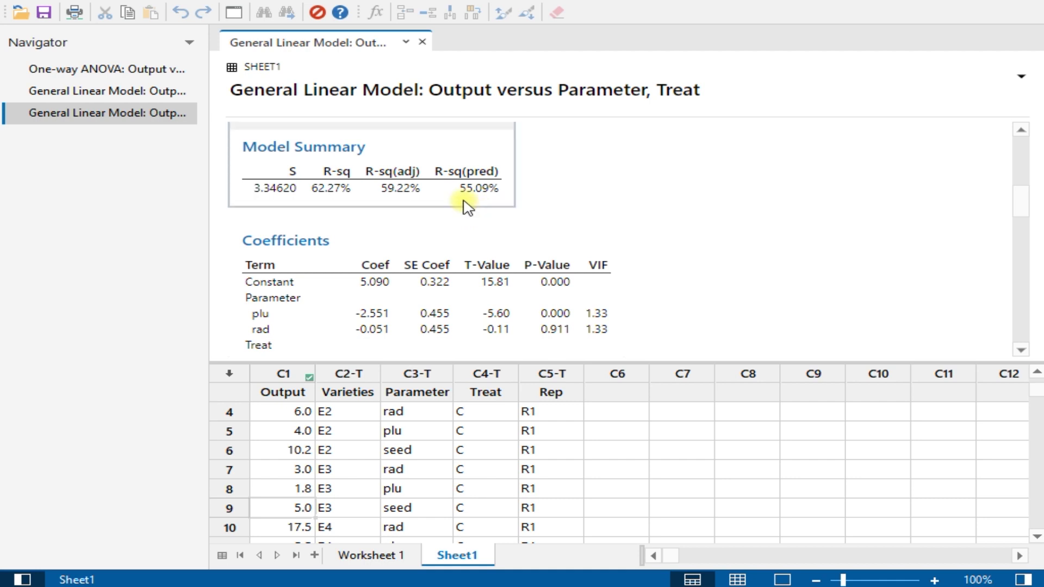
{"action": "scroll", "coordinate": [462, 240], "scroll_direction": "down", "scroll_amount": 2}
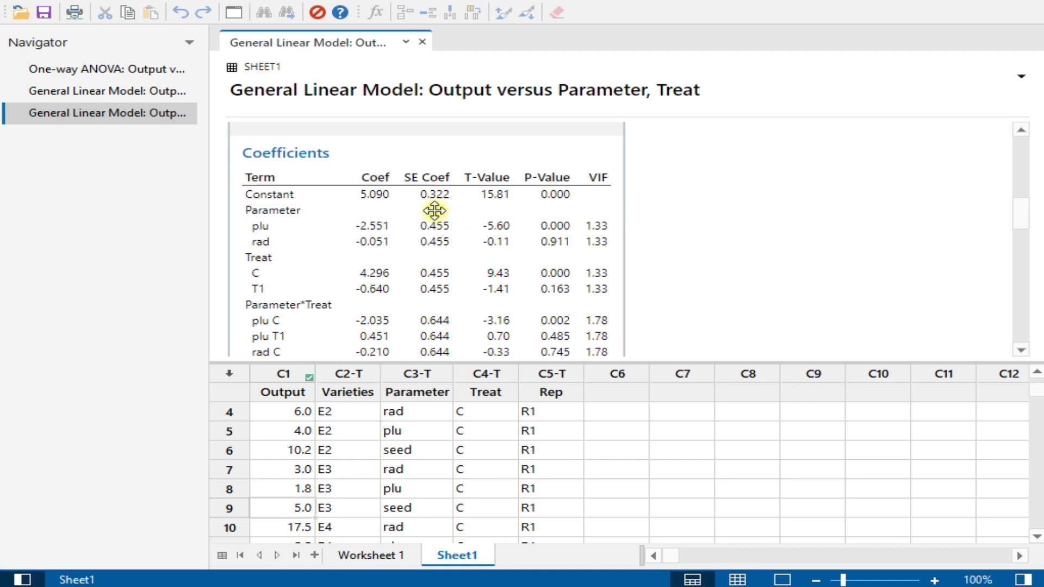
{"action": "scroll", "coordinate": [345, 256], "scroll_direction": "down", "scroll_amount": 5}
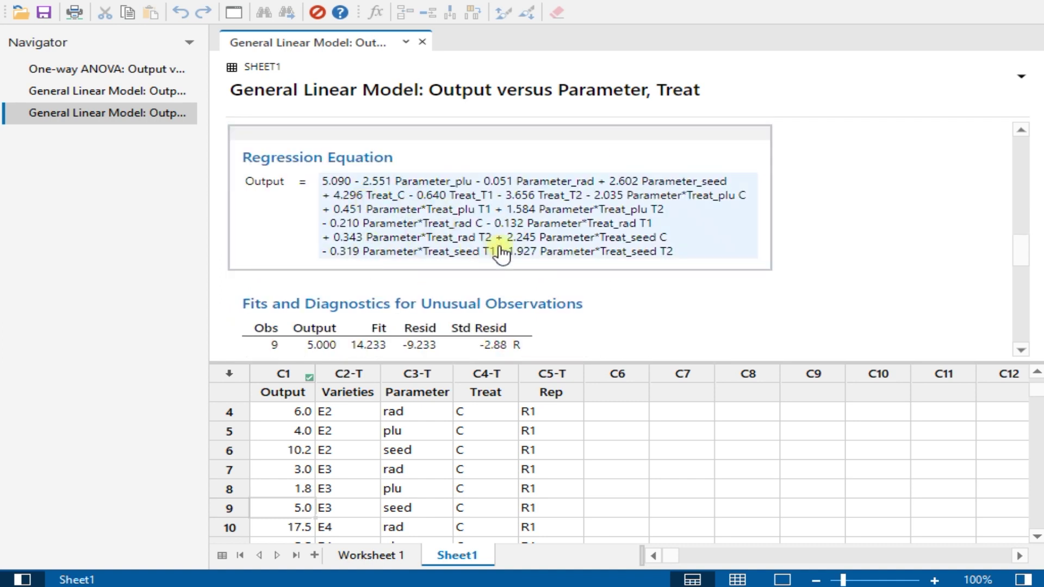
{"action": "scroll", "coordinate": [595, 249], "scroll_direction": "down", "scroll_amount": 3}
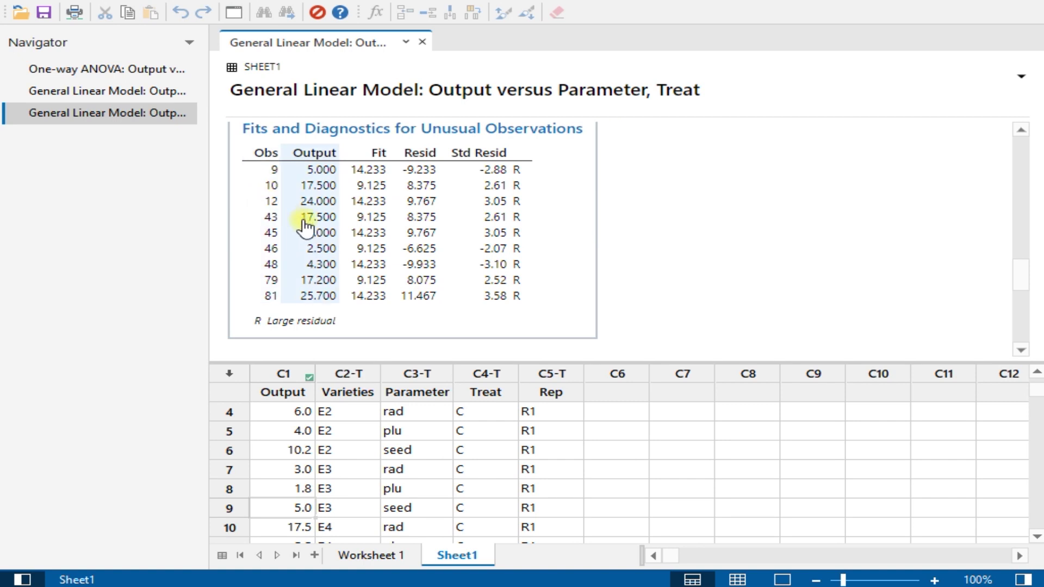
{"action": "scroll", "coordinate": [305, 227], "scroll_direction": "down", "scroll_amount": 6}
{"action": "scroll", "coordinate": [615, 321], "scroll_direction": "up", "scroll_amount": 2}
{"action": "scroll", "coordinate": [615, 310], "scroll_direction": "up", "scroll_amount": 3}
{"action": "scroll", "coordinate": [616, 301], "scroll_direction": "down", "scroll_amount": 2}
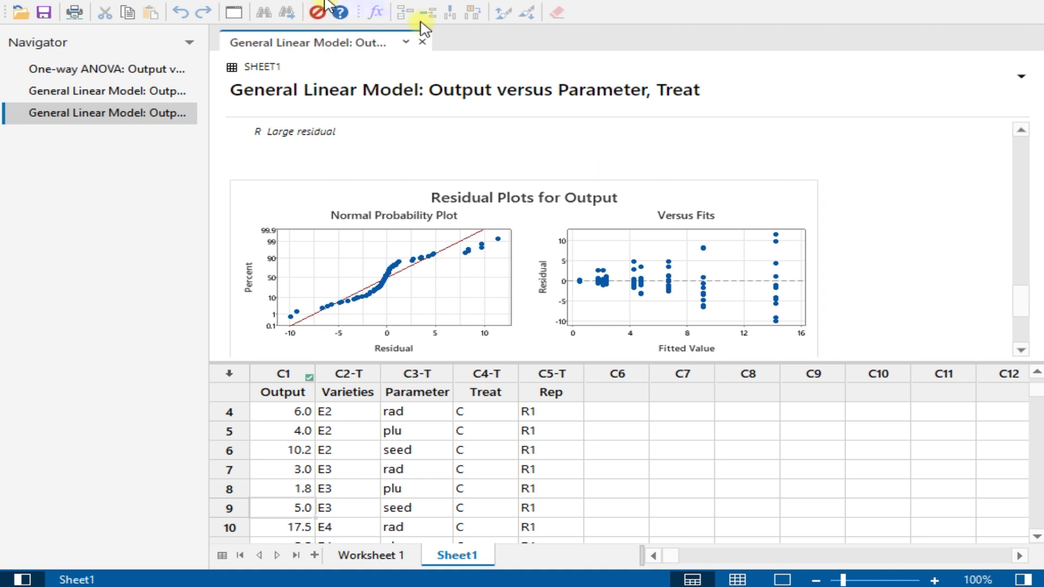
Step: Replace the general linear model's factors with Treat followed by Parameter, keep Output as the response, and run the model
{"action": "left_click", "coordinate": [183, 2]}
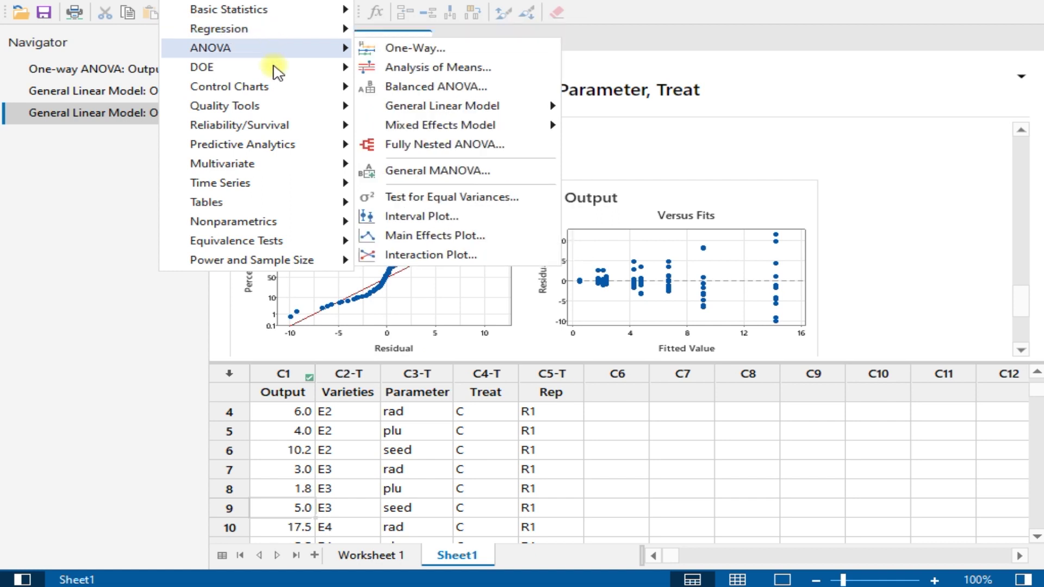
{"action": "mouse_move", "coordinate": [275, 68]}
{"action": "mouse_move", "coordinate": [299, 50]}
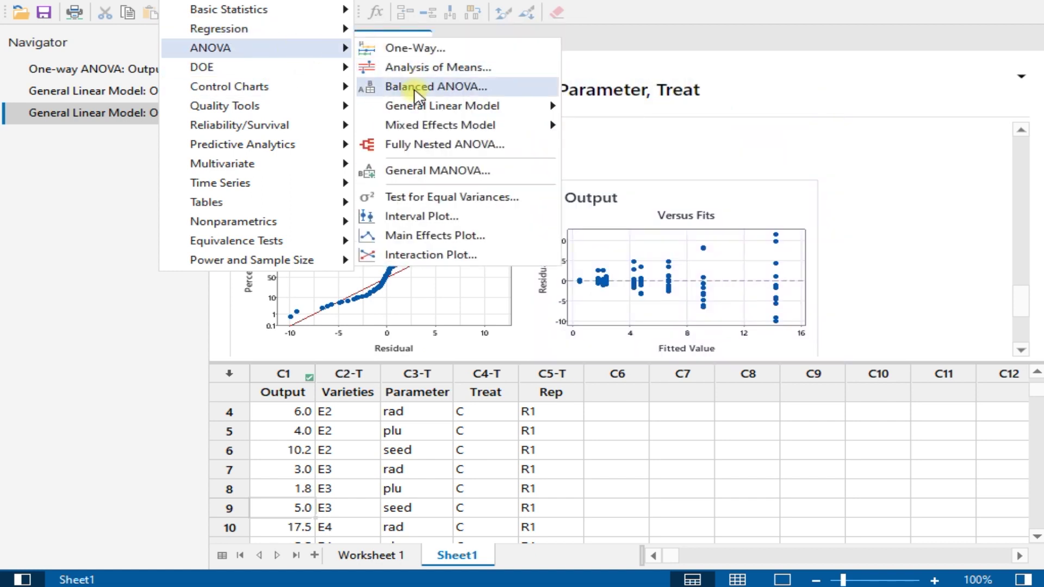
{"action": "mouse_move", "coordinate": [541, 106]}
{"action": "left_click", "coordinate": [597, 107]}
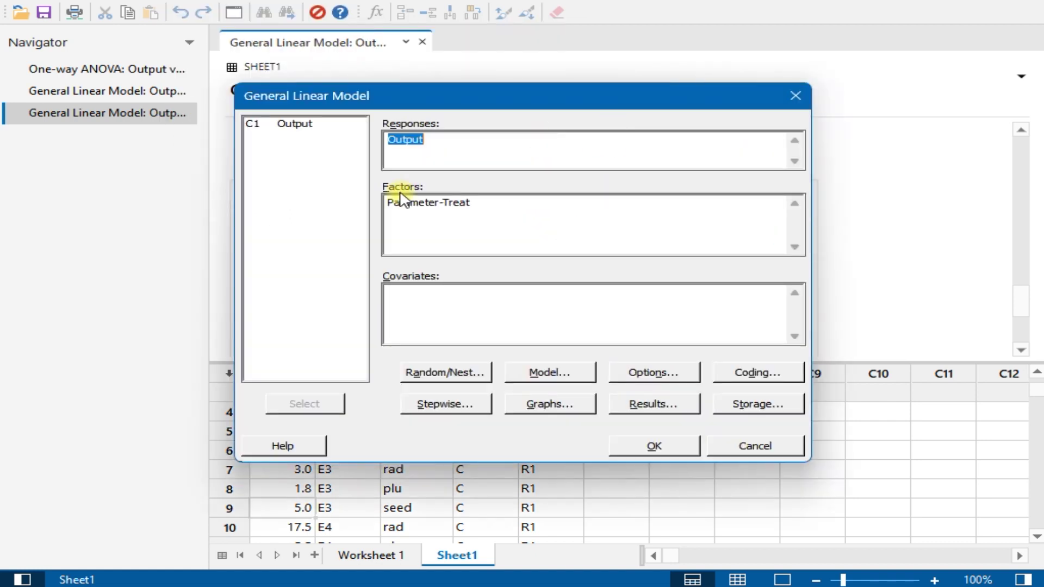
{"action": "left_click_drag", "start_coordinate": [504, 214], "coordinate": [381, 200]}
{"action": "key", "text": "Delete"}
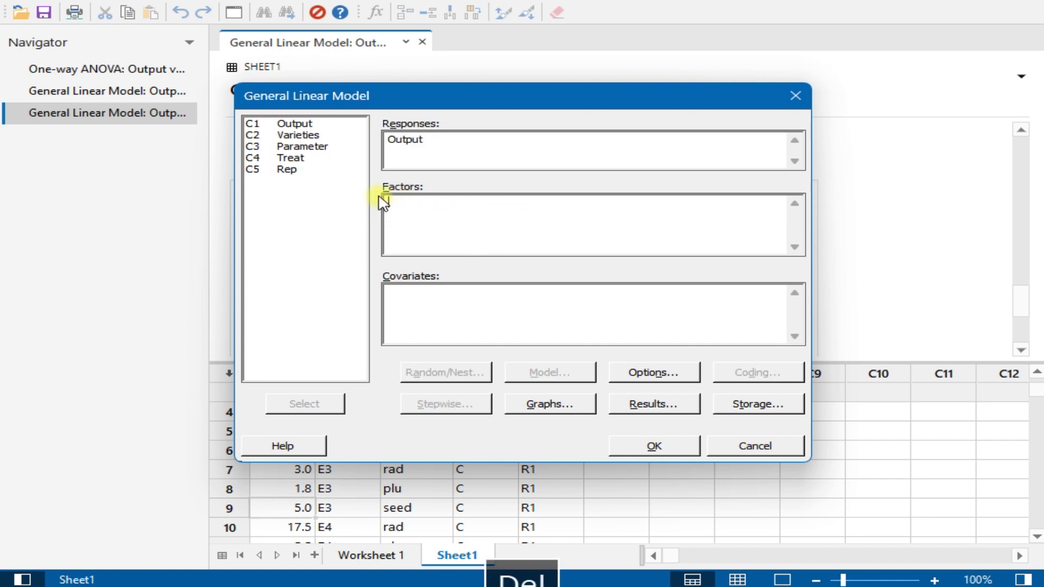
{"action": "left_click", "coordinate": [281, 167]}
{"action": "double_click", "coordinate": [283, 158]}
{"action": "double_click", "coordinate": [286, 147]}
{"action": "left_click_drag", "start_coordinate": [631, 444], "coordinate": [585, 325]}
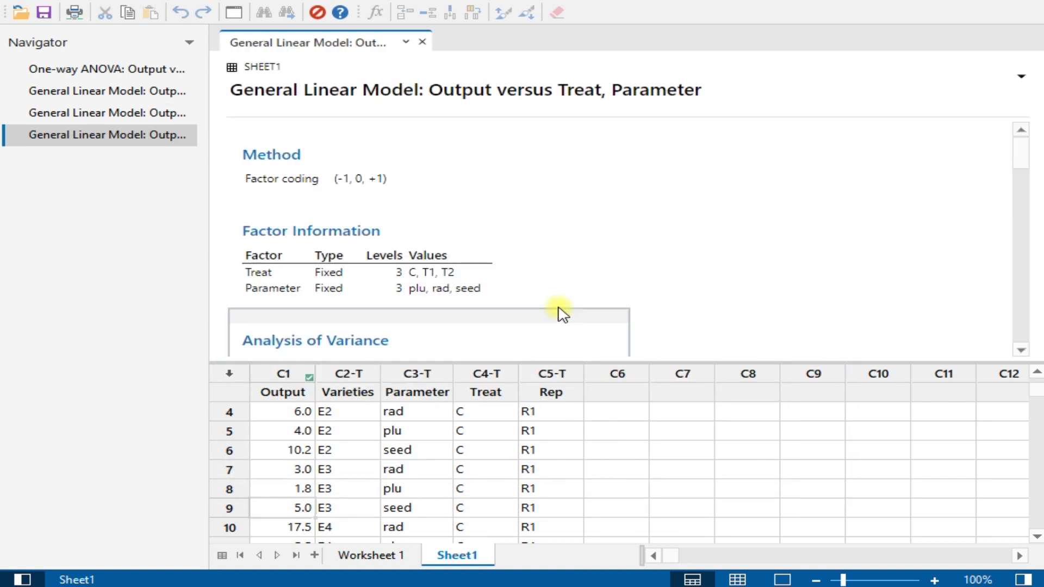
Step: Examine the Treat and Parameter model's factor information, analysis of variance, model summary, coefficients and unusual observations
{"action": "scroll", "coordinate": [430, 329], "scroll_direction": "up", "scroll_amount": 2}
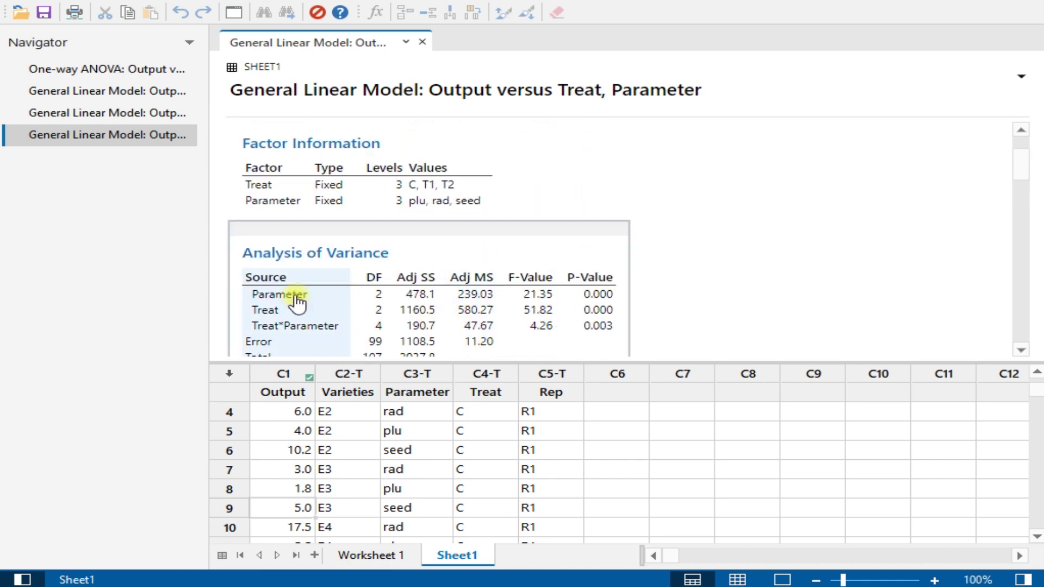
{"action": "scroll", "coordinate": [298, 305], "scroll_direction": "down", "scroll_amount": 2}
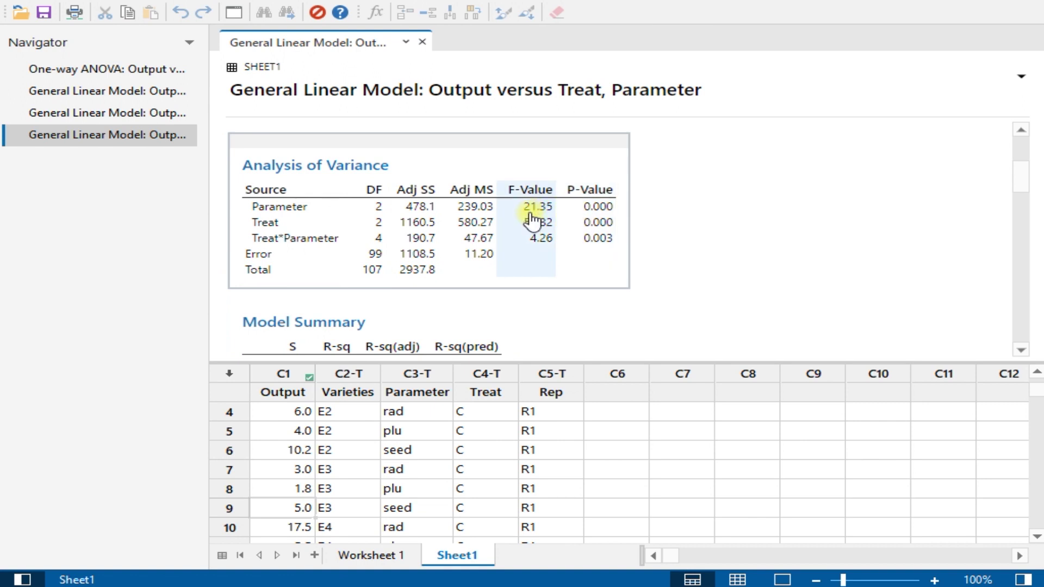
{"action": "scroll", "coordinate": [528, 265], "scroll_direction": "down", "scroll_amount": 2}
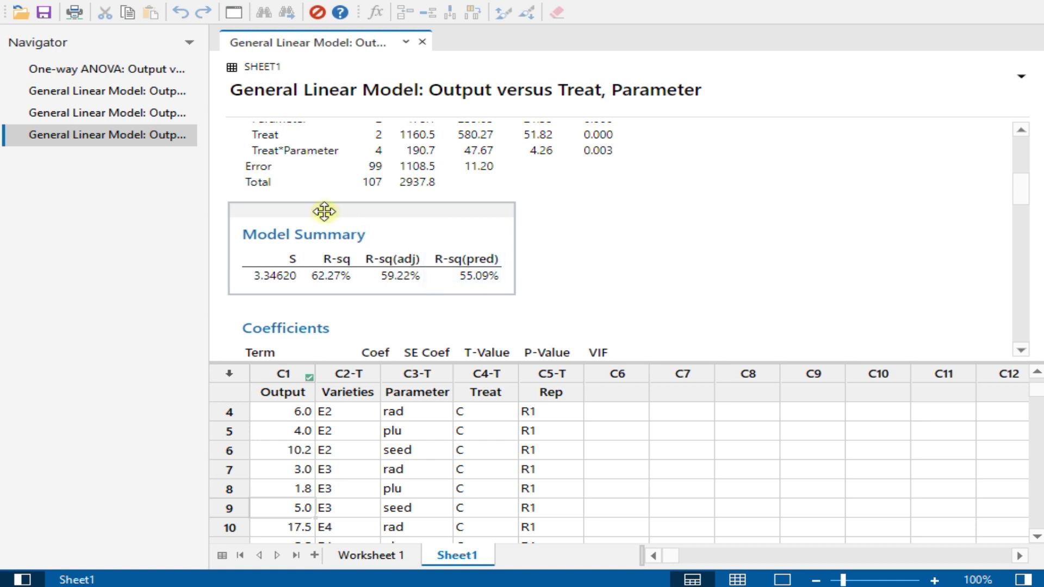
{"action": "scroll", "coordinate": [460, 280], "scroll_direction": "down", "scroll_amount": 2}
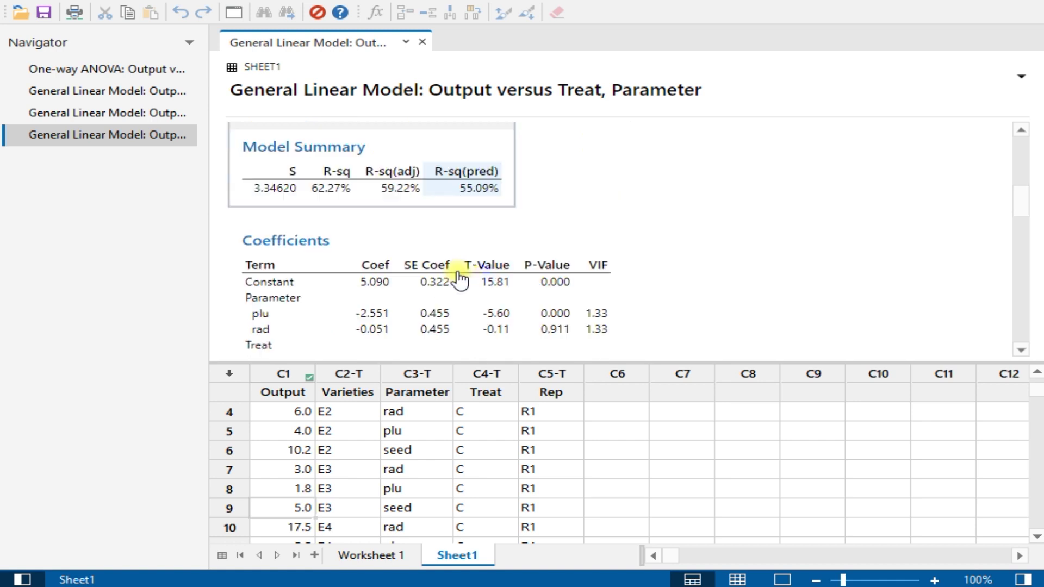
{"action": "scroll", "coordinate": [460, 281], "scroll_direction": "down", "scroll_amount": 6}
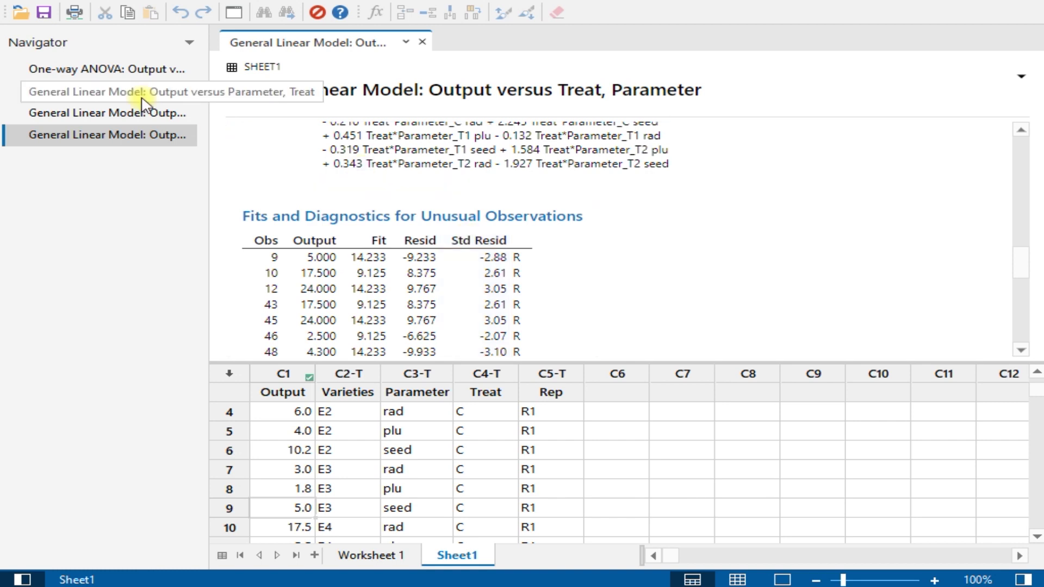
{"action": "scroll", "coordinate": [349, 204], "scroll_direction": "up", "scroll_amount": 5}
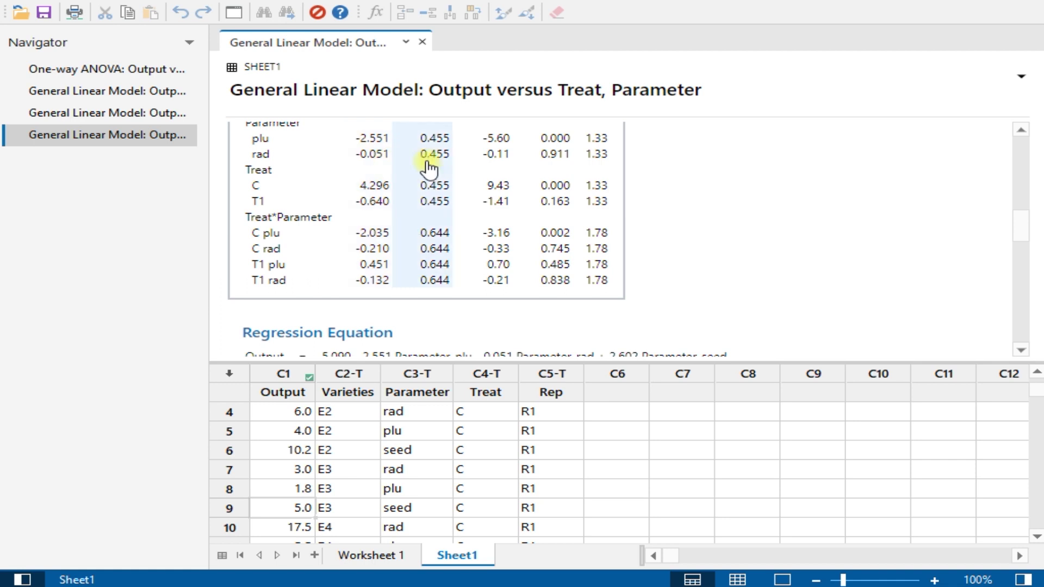
{"action": "scroll", "coordinate": [354, 218], "scroll_direction": "up", "scroll_amount": 5}
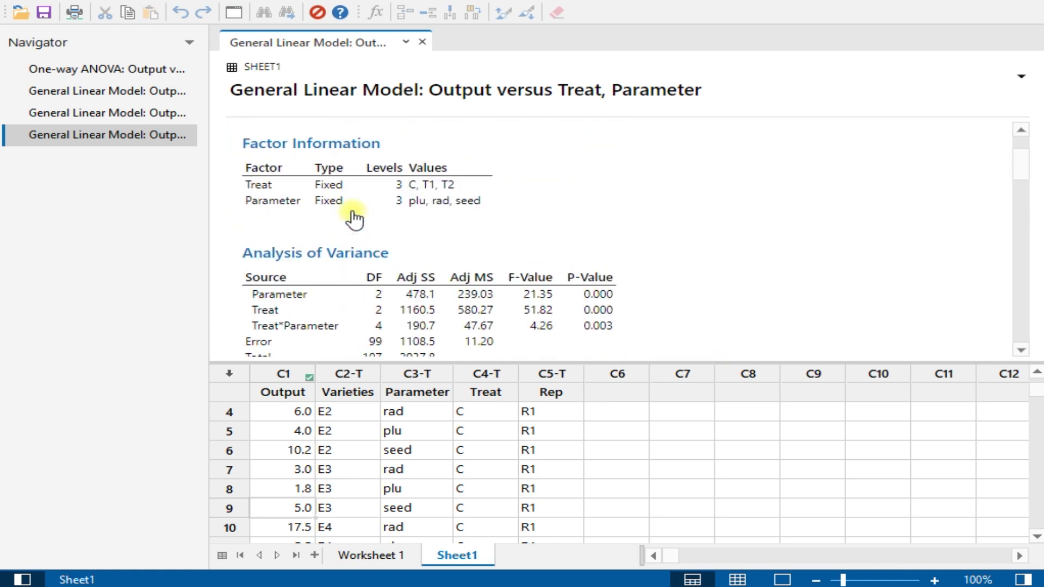
{"action": "scroll", "coordinate": [354, 218], "scroll_direction": "up", "scroll_amount": 2}
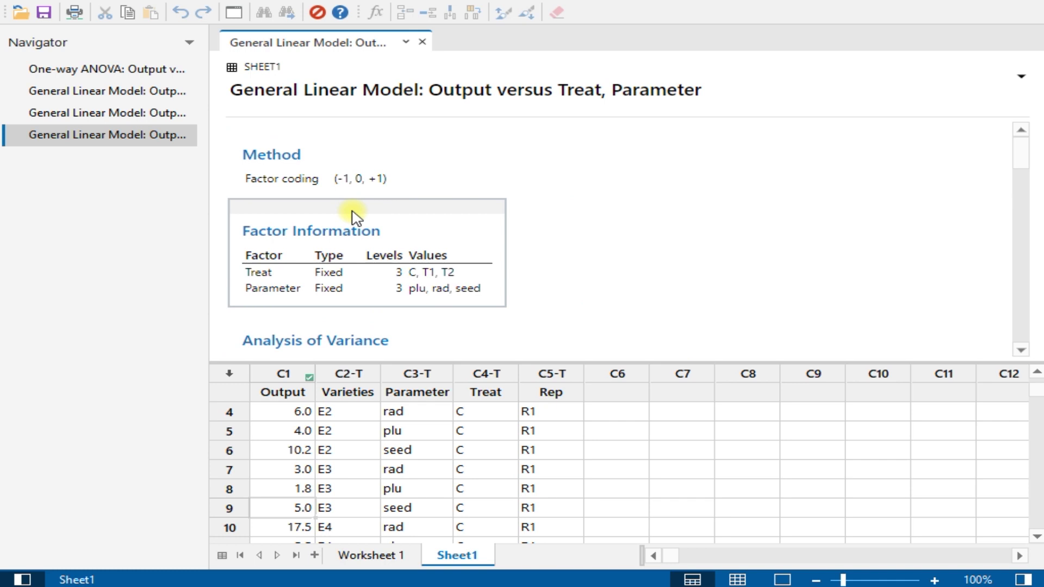
Step: Reopen the general linear model setup and remove the Treat*Parameter interaction from the model terms
{"action": "left_click", "coordinate": [172, 1]}
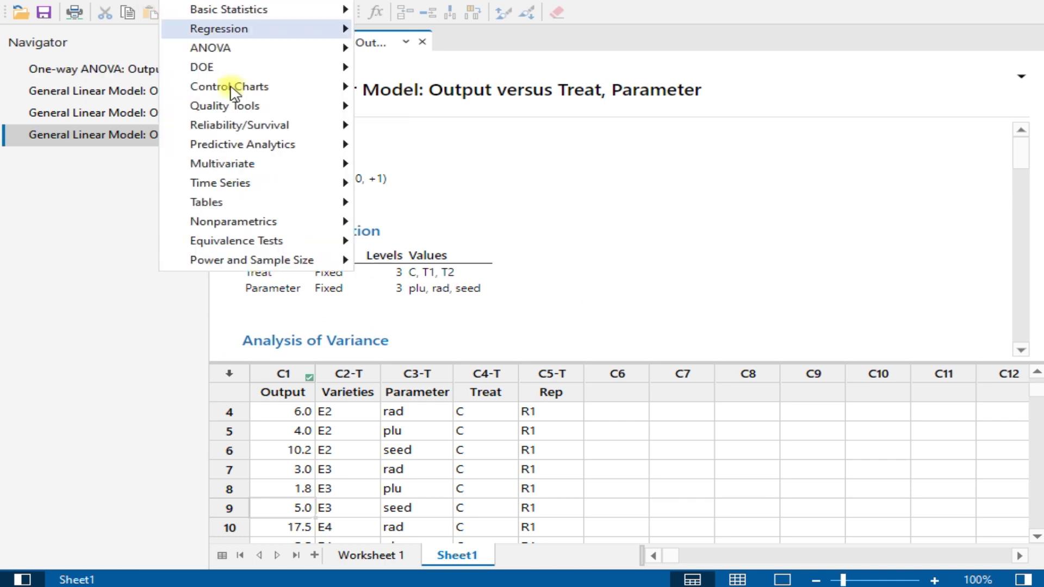
{"action": "mouse_move", "coordinate": [276, 47]}
{"action": "mouse_move", "coordinate": [551, 125]}
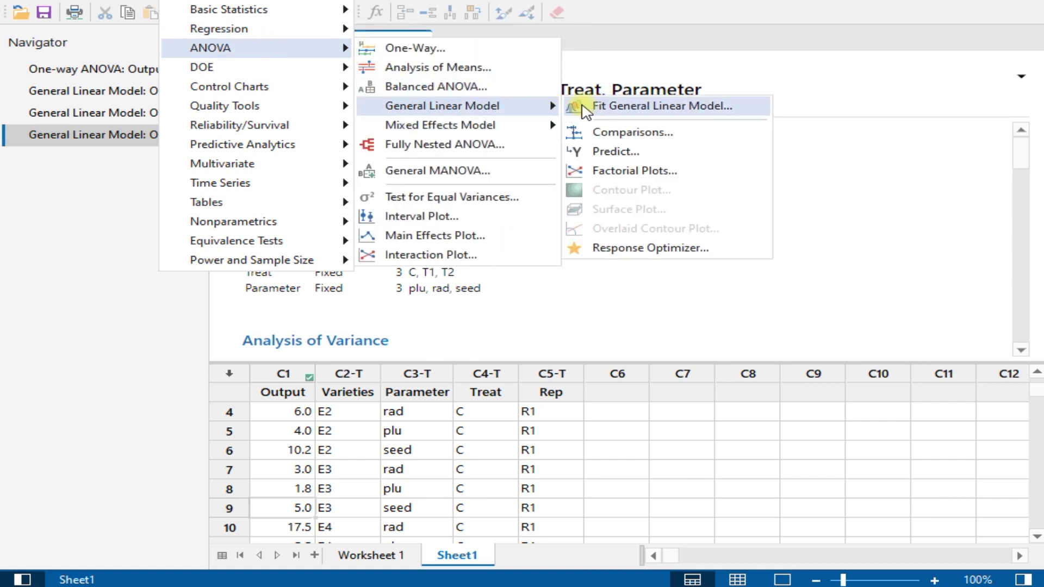
{"action": "left_click", "coordinate": [583, 106]}
{"action": "left_click", "coordinate": [580, 370]}
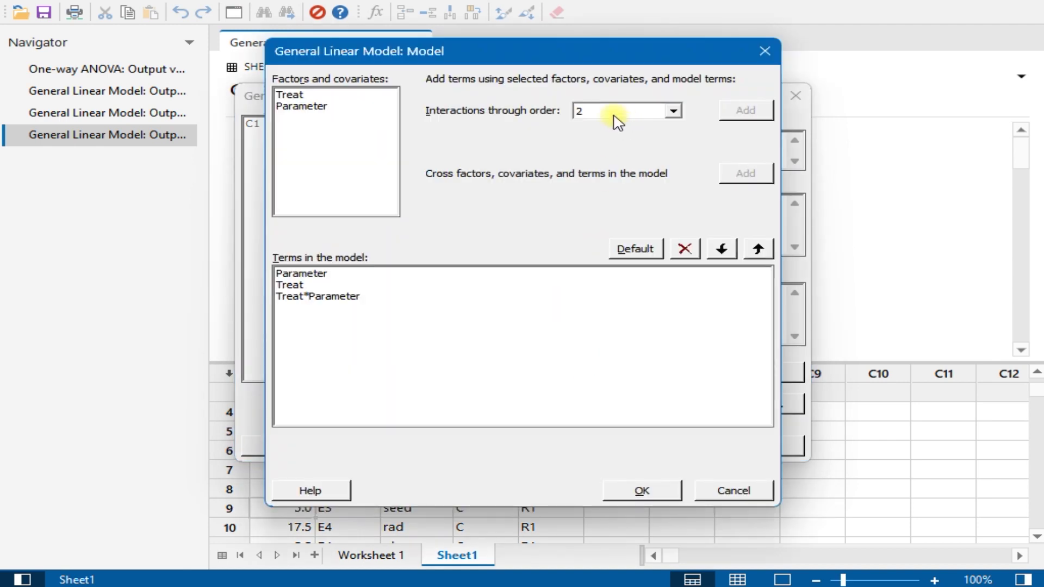
{"action": "left_click", "coordinate": [317, 304]}
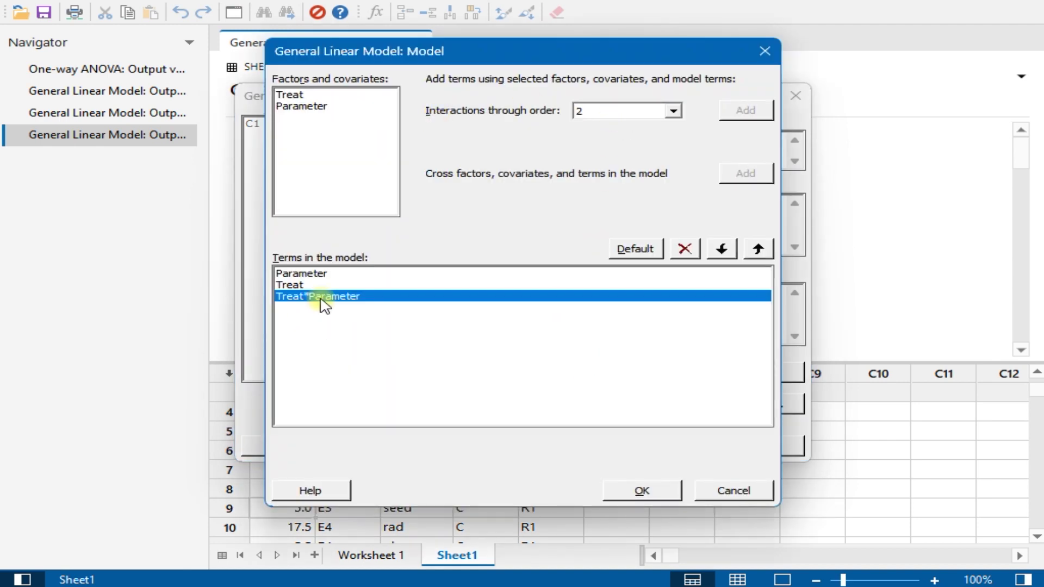
{"action": "left_click", "coordinate": [628, 249]}
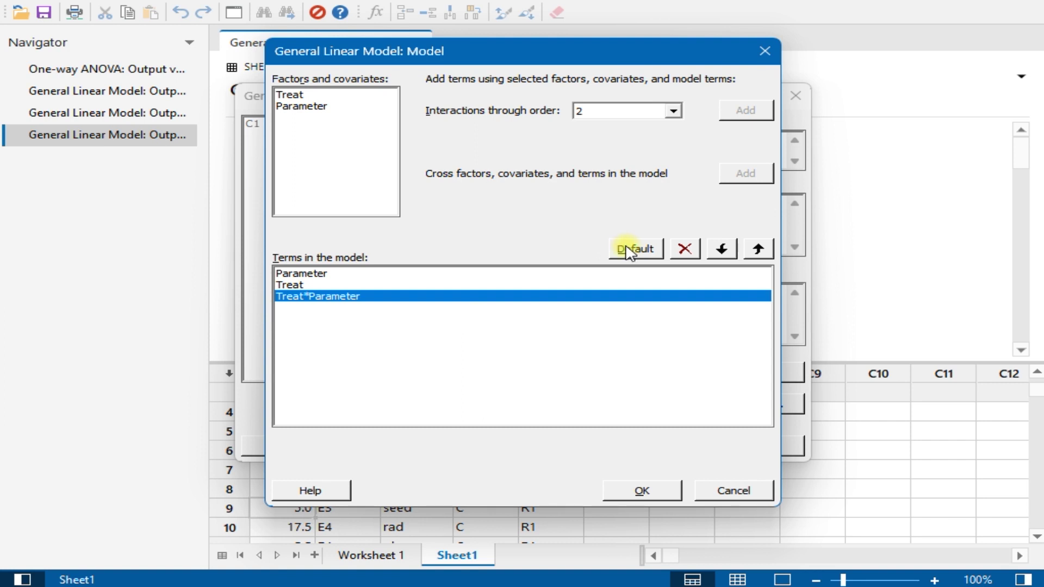
{"action": "left_click", "coordinate": [683, 251]}
Step: Add the interaction of Treat and Parameter to the model terms through order 2 and accept the terms
{"action": "left_click", "coordinate": [294, 97]}
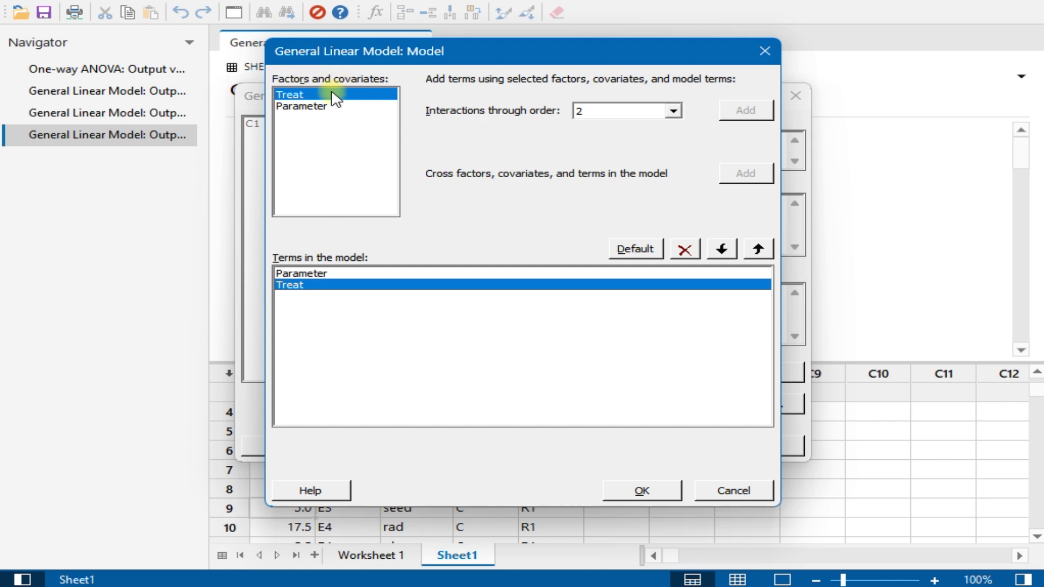
{"action": "left_click_drag", "start_coordinate": [334, 95], "coordinate": [325, 110]}
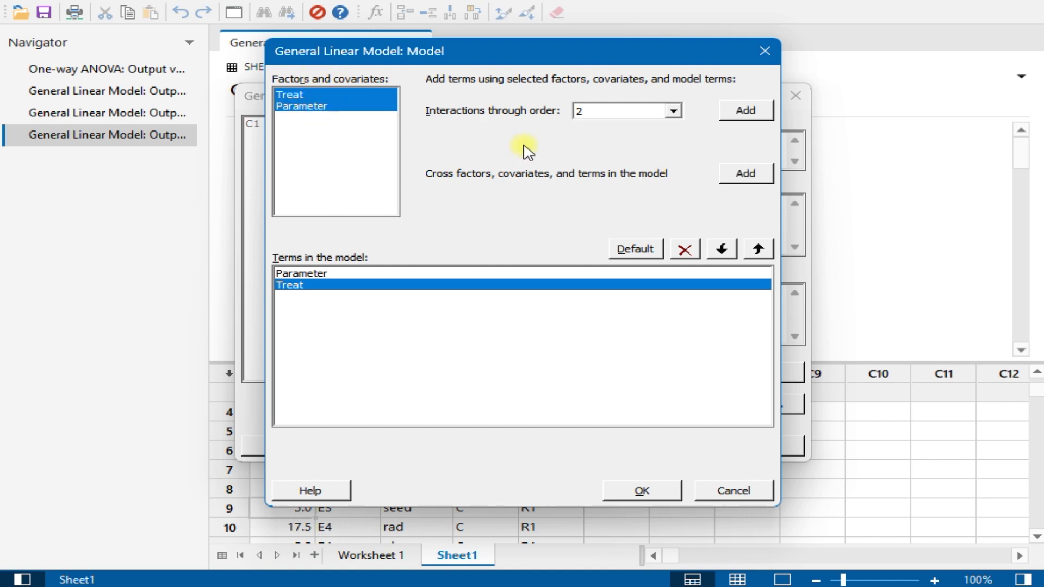
{"action": "left_click", "coordinate": [638, 110]}
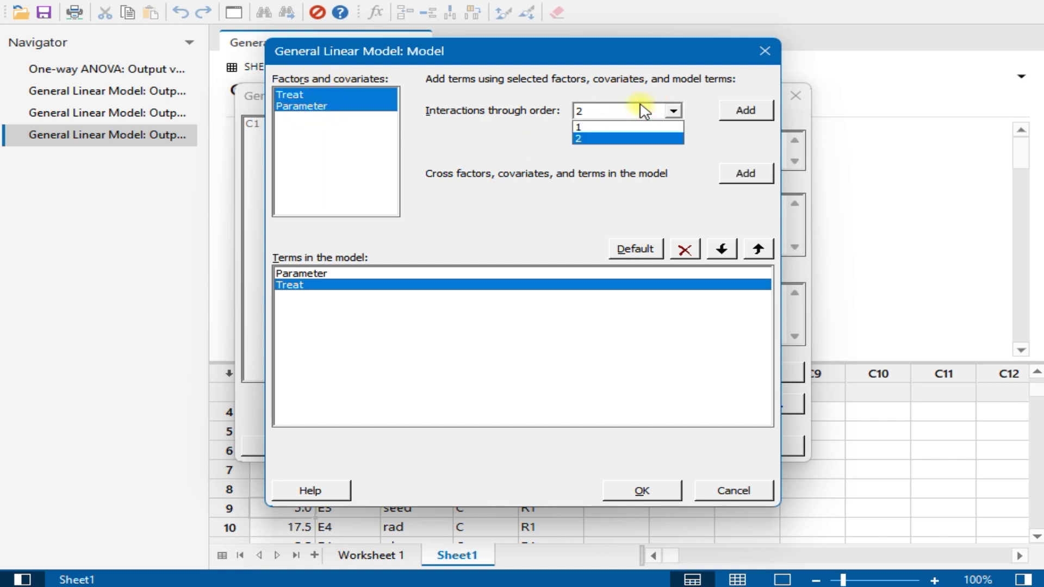
{"action": "left_click", "coordinate": [602, 139]}
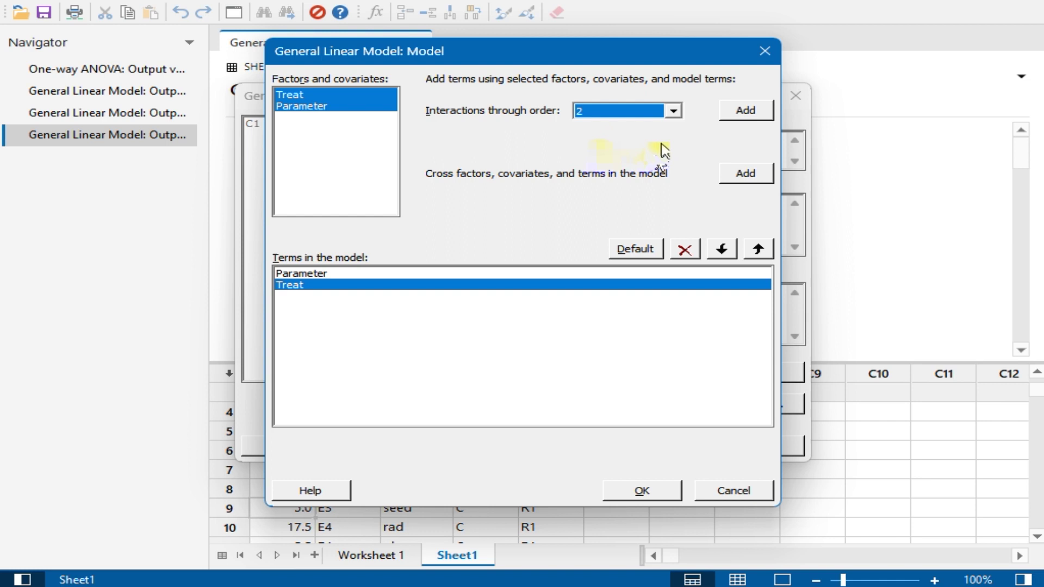
{"action": "left_click", "coordinate": [744, 111]}
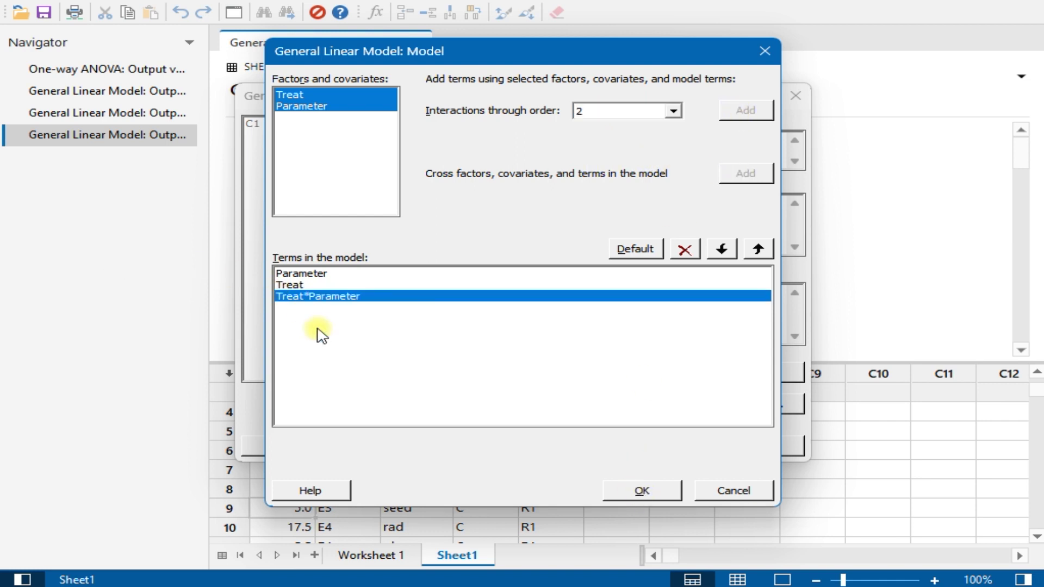
{"action": "left_click", "coordinate": [667, 490]}
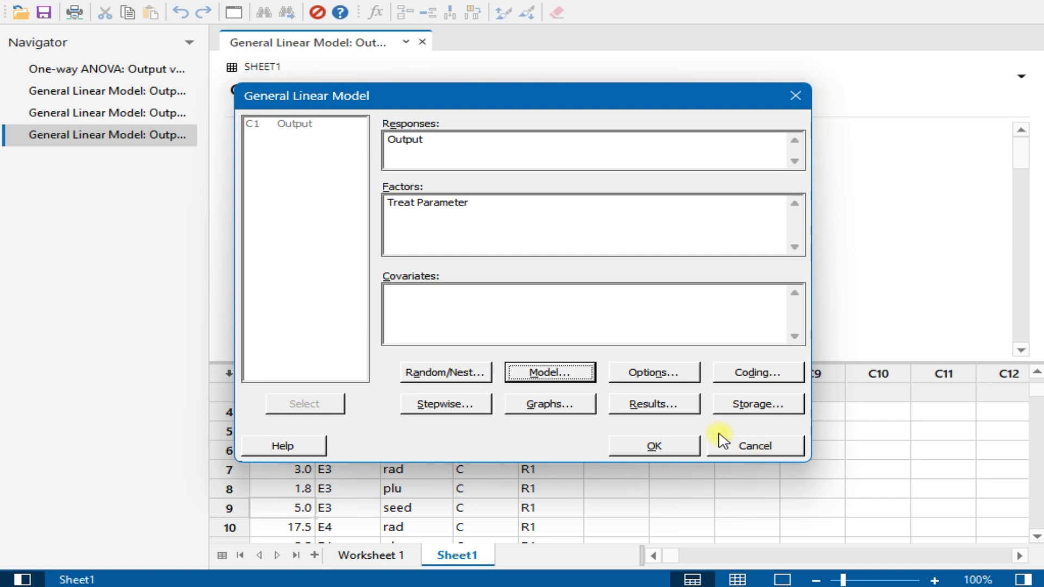
Step: Add Varieties as a third factor of the general linear model after Treat and Parameter
{"action": "left_click", "coordinate": [510, 210]}
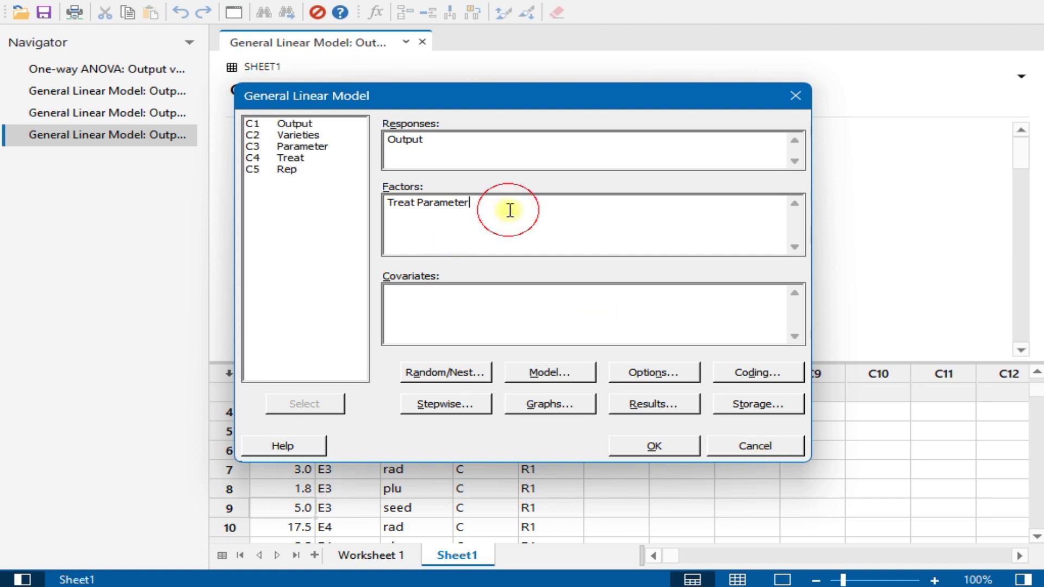
{"action": "double_click", "coordinate": [294, 146]}
{"action": "key", "text": "ctrl+z"}
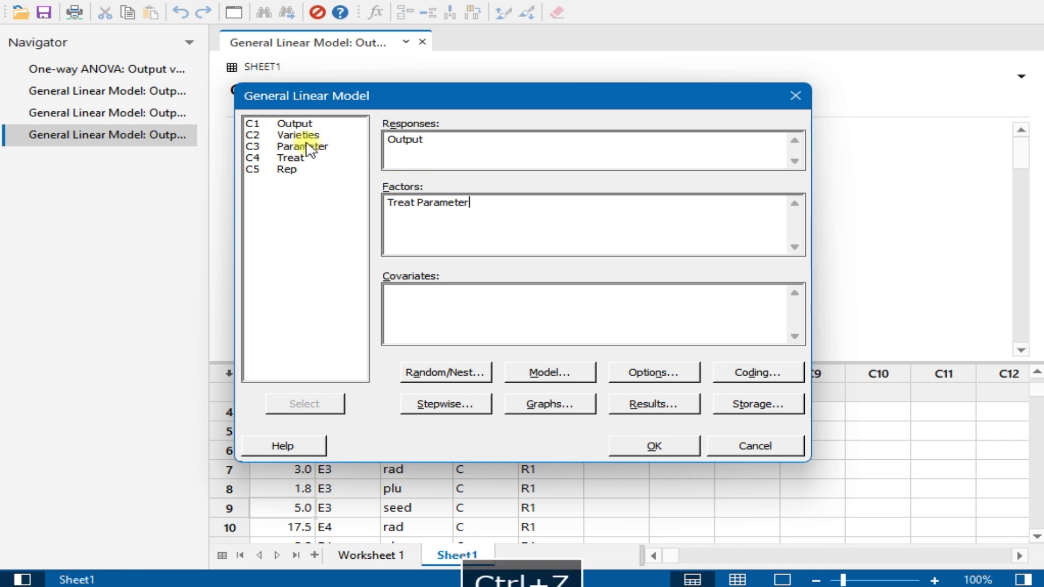
{"action": "left_click", "coordinate": [298, 135]}
{"action": "double_click", "coordinate": [299, 136]}
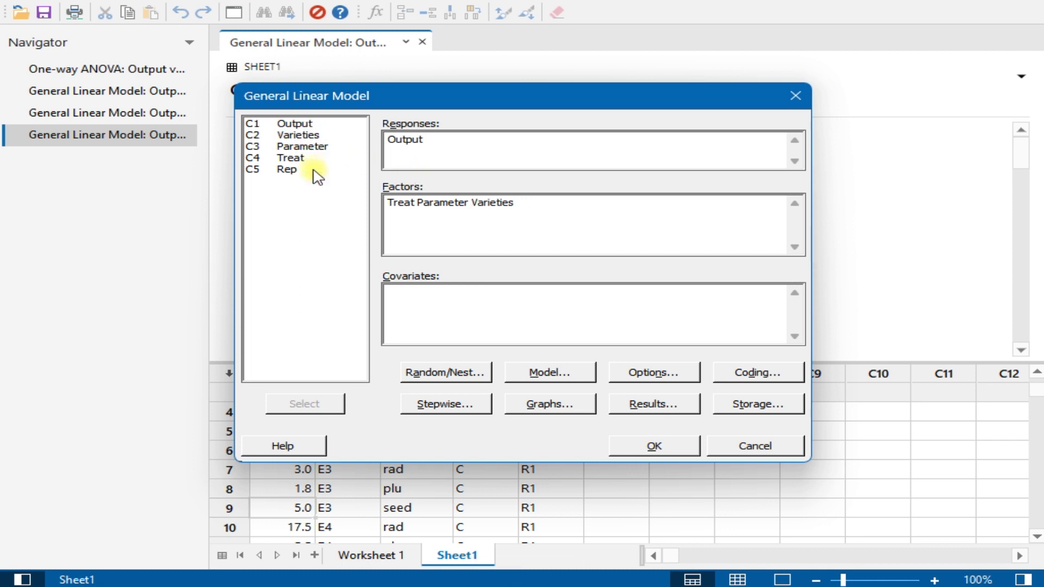
Step: Add the Treat*Varieties interaction to the model terms using interactions through order 2
{"action": "left_click", "coordinate": [538, 375]}
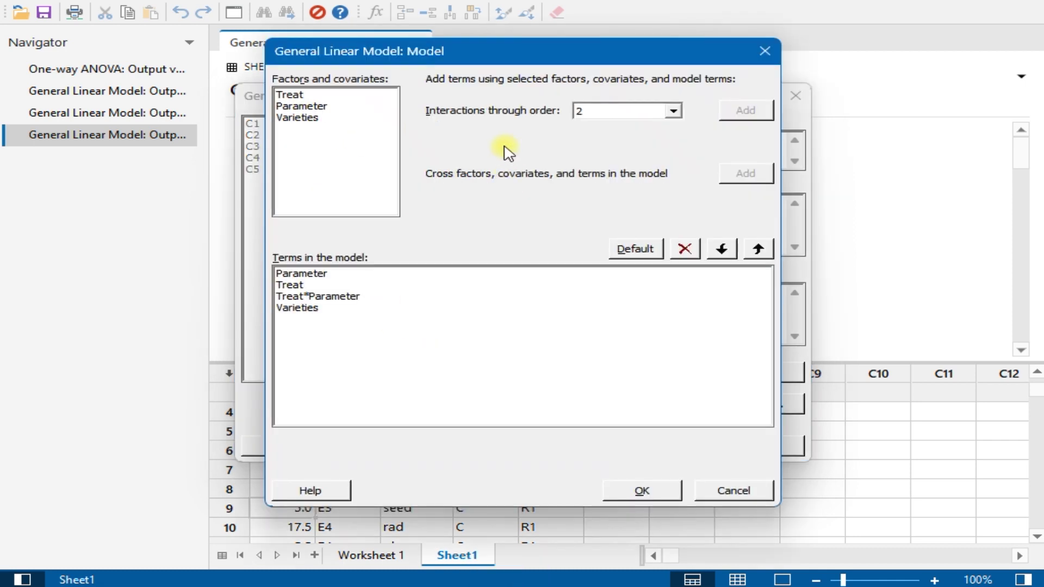
{"action": "left_click", "coordinate": [652, 119]}
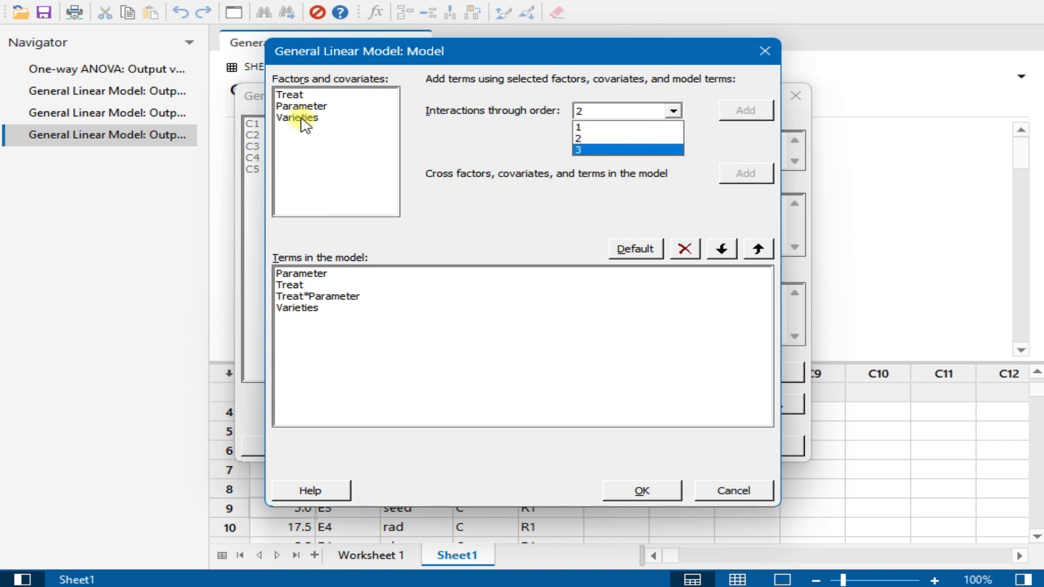
{"action": "left_click", "coordinate": [315, 142]}
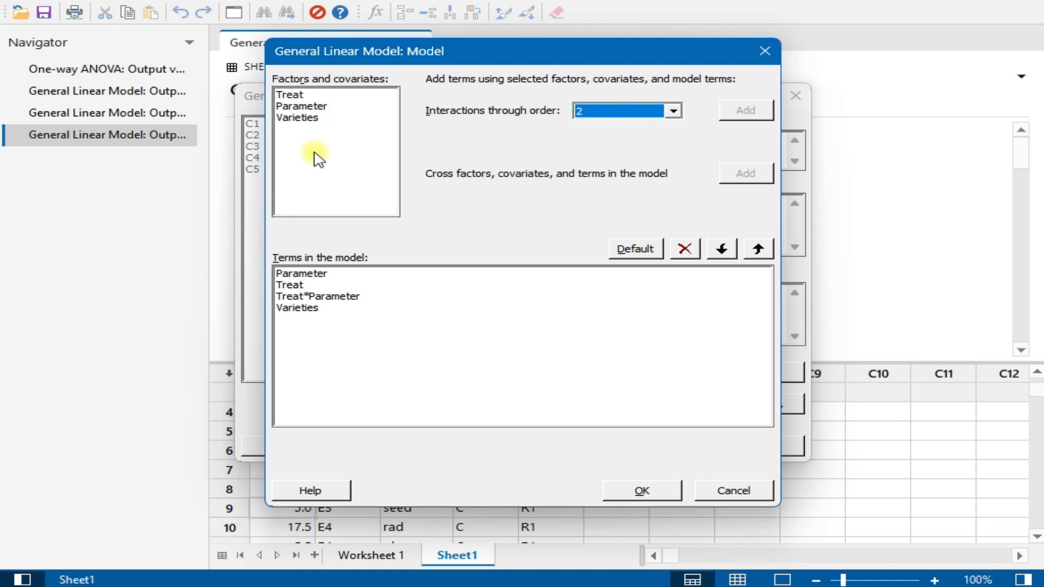
{"action": "left_click", "coordinate": [314, 117]}
{"action": "left_click", "coordinate": [301, 96], "text": "ctrl"}
{"action": "left_click", "coordinate": [742, 112]}
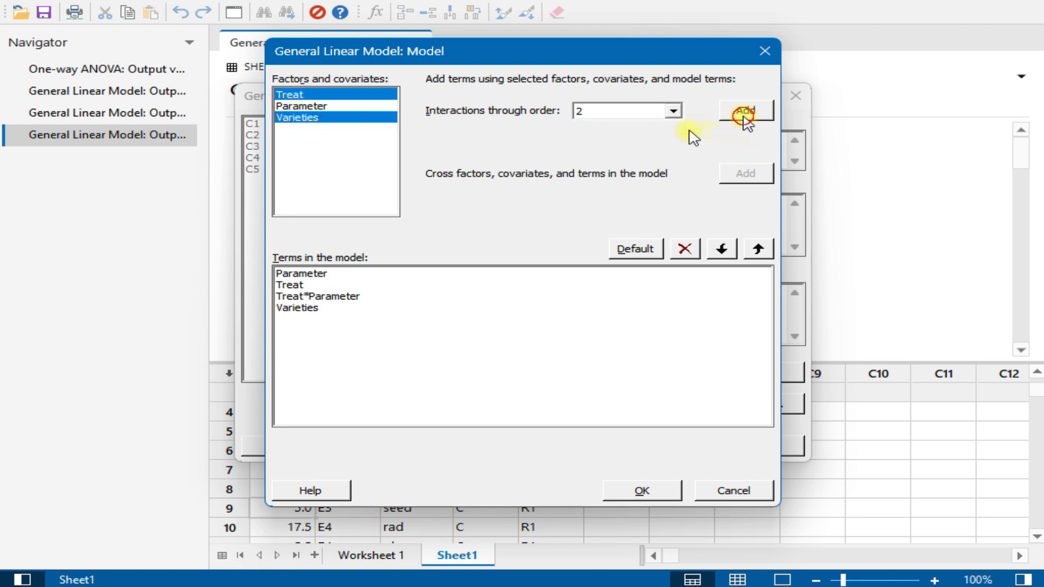
Step: Remove the Treat*Parameter interaction from the model terms and run the three-factor general linear model
{"action": "left_click", "coordinate": [353, 296]}
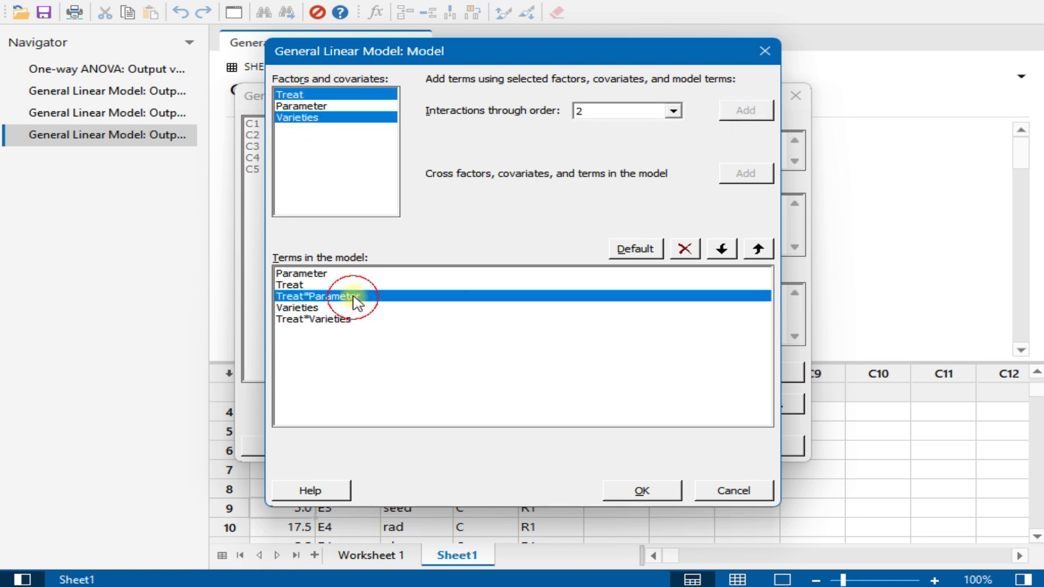
{"action": "left_click", "coordinate": [684, 250]}
{"action": "left_click", "coordinate": [659, 492]}
{"action": "left_click", "coordinate": [642, 491]}
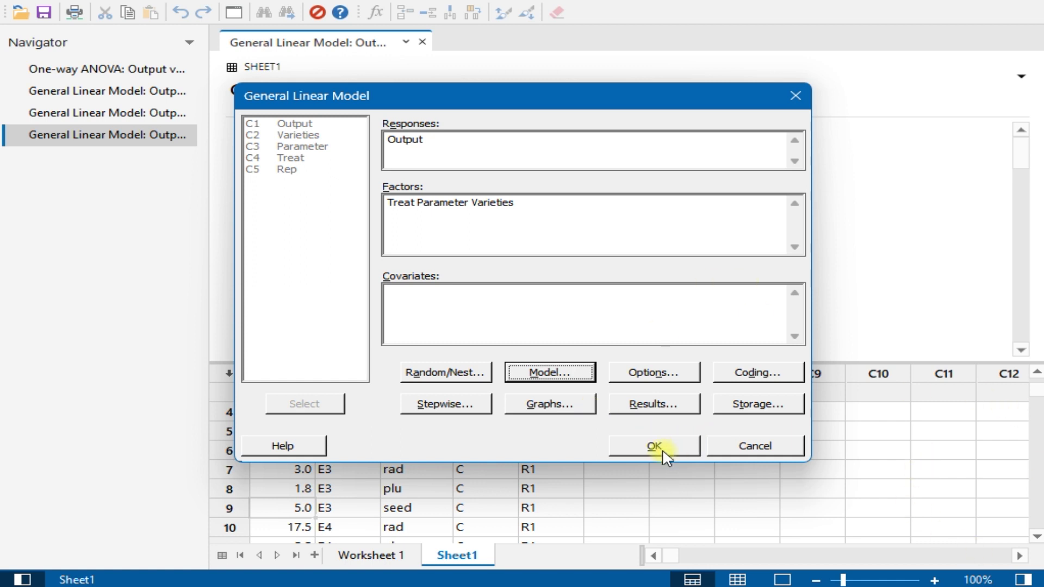
{"action": "left_click", "coordinate": [660, 449]}
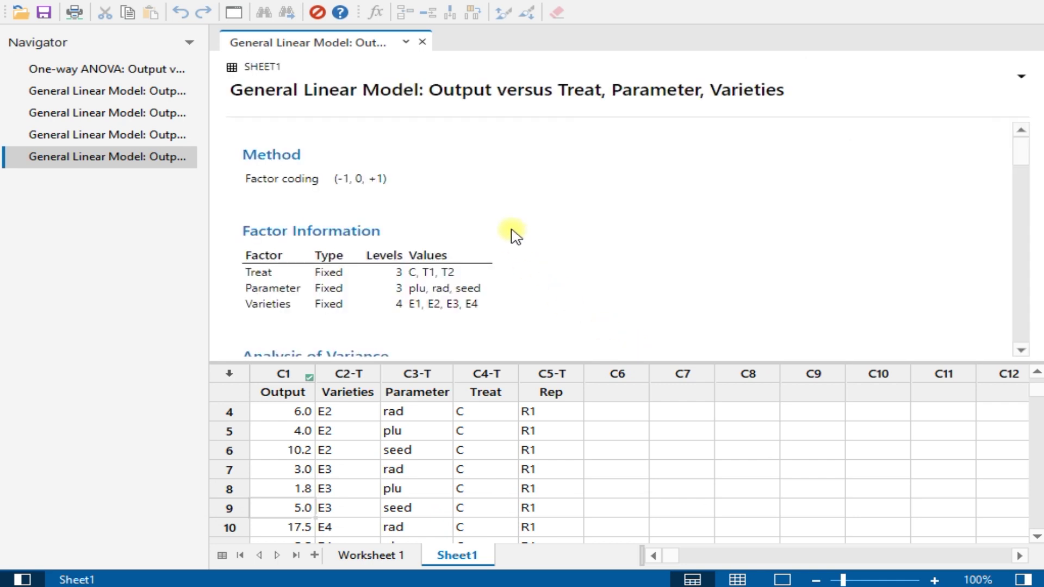
Step: Review the three-factor analysis of variance and refit the general linear model without the Treat*Varieties interaction
{"action": "scroll", "coordinate": [510, 235], "scroll_direction": "down", "scroll_amount": 3}
{"action": "scroll", "coordinate": [510, 235], "scroll_direction": "down", "scroll_amount": 2}
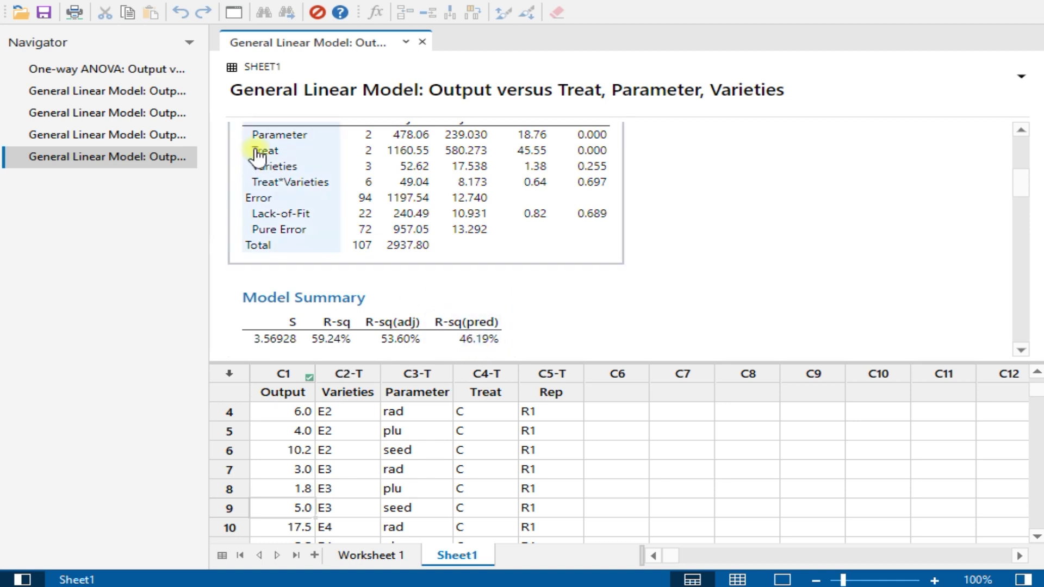
{"action": "left_click", "coordinate": [173, 2]}
{"action": "mouse_move", "coordinate": [256, 50]}
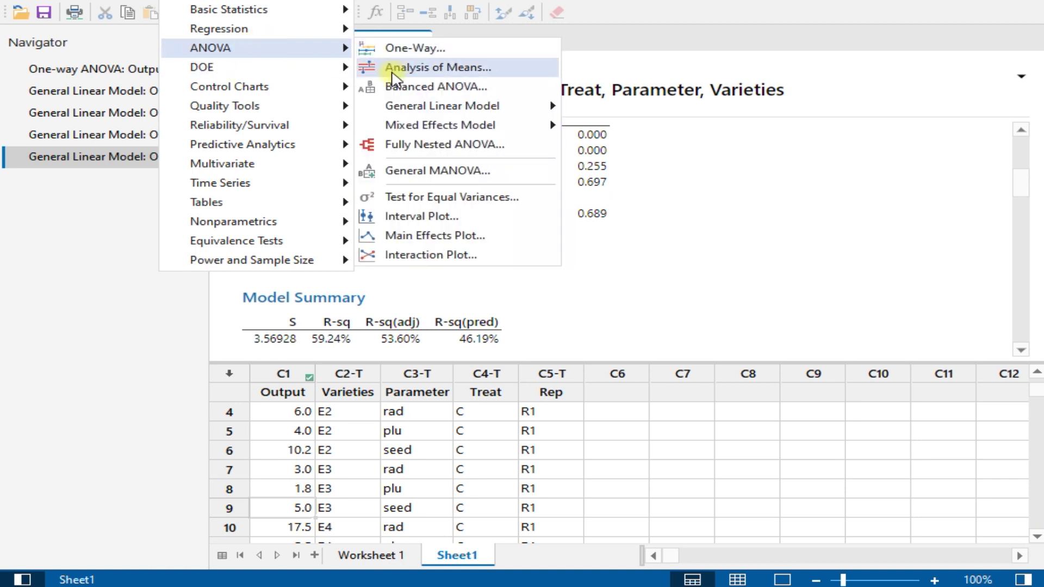
{"action": "mouse_move", "coordinate": [470, 105]}
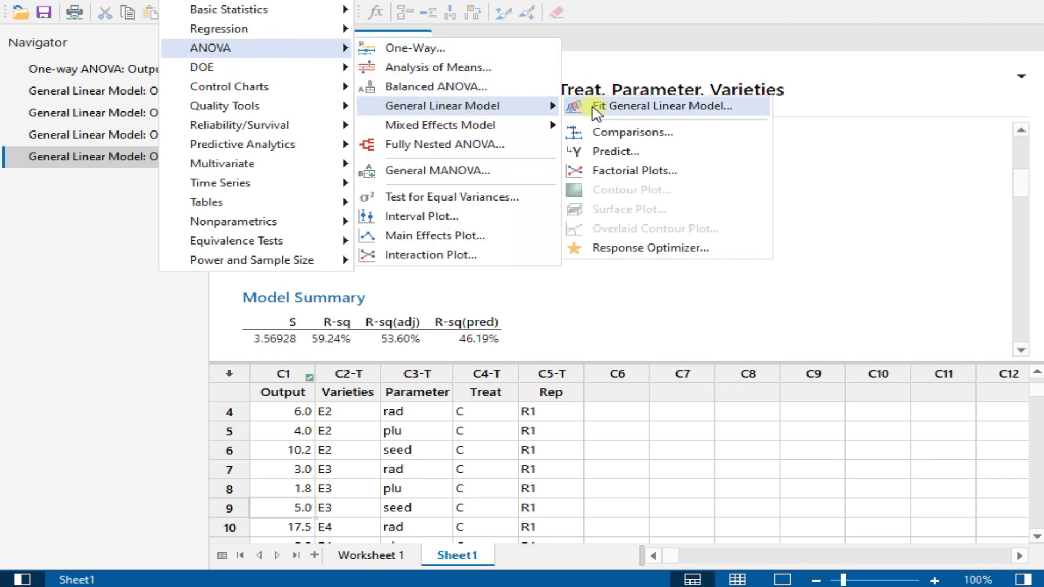
{"action": "left_click", "coordinate": [597, 112]}
{"action": "left_click", "coordinate": [570, 368]}
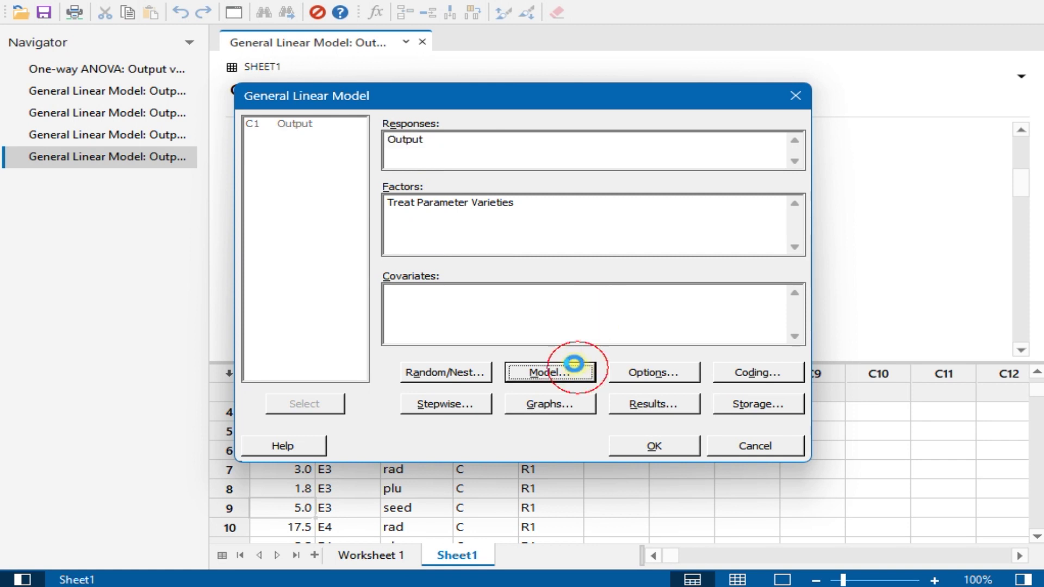
{"action": "left_click", "coordinate": [365, 309]}
{"action": "left_click", "coordinate": [685, 249]}
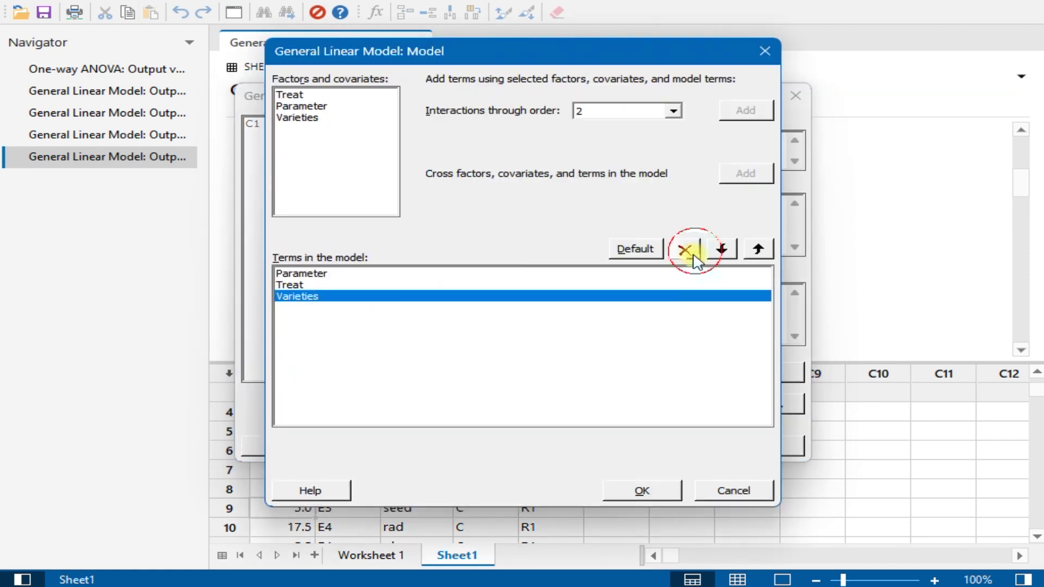
{"action": "left_click", "coordinate": [655, 491]}
{"action": "left_click", "coordinate": [649, 447]}
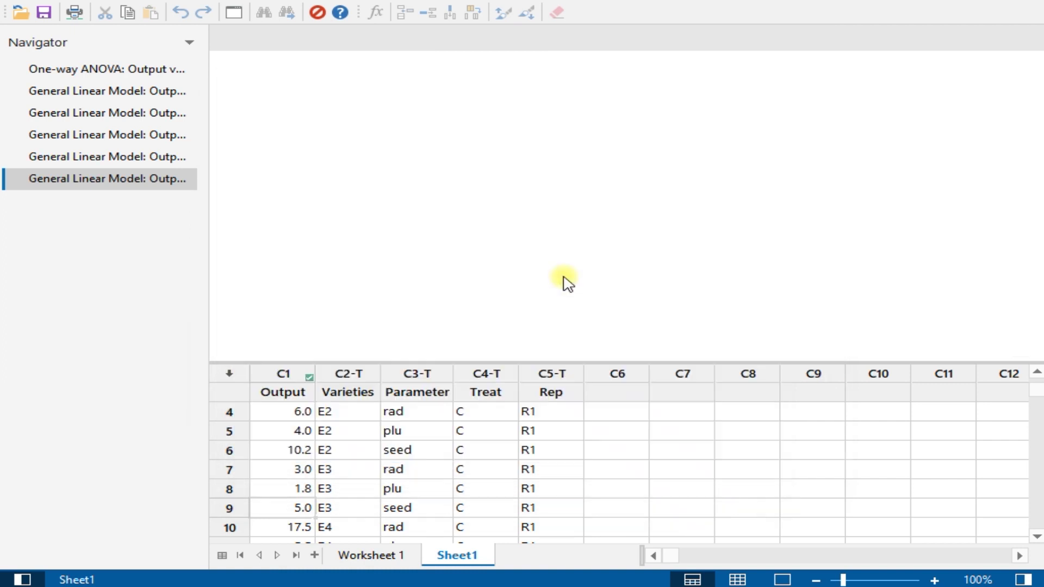
Step: Remove Varieties from the factors and refit the general linear model of Output versus Treat and Parameter
{"action": "scroll", "coordinate": [566, 280], "scroll_direction": "down", "scroll_amount": 5}
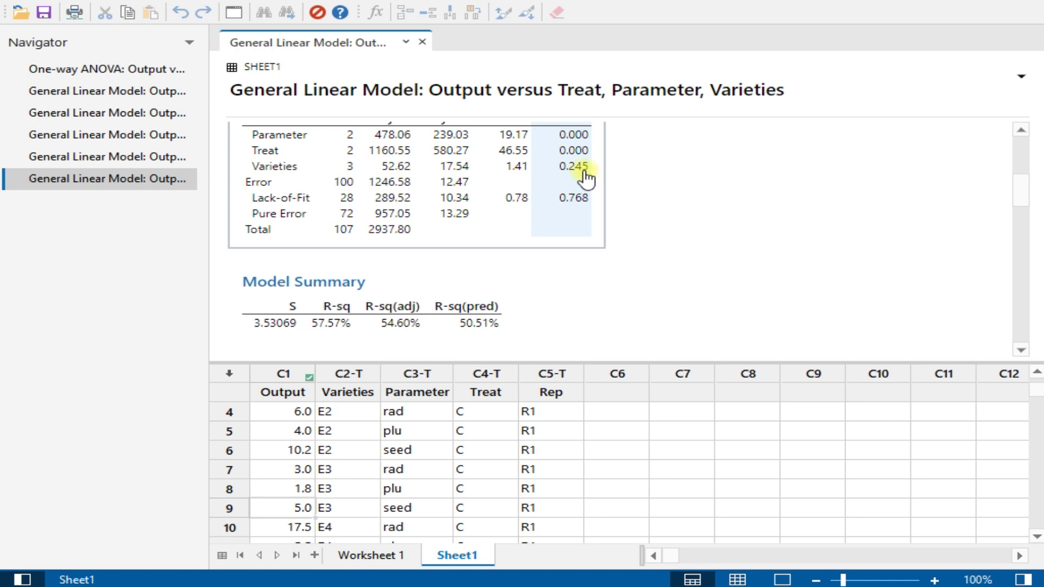
{"action": "left_click", "coordinate": [182, 2]}
{"action": "mouse_move", "coordinate": [248, 49]}
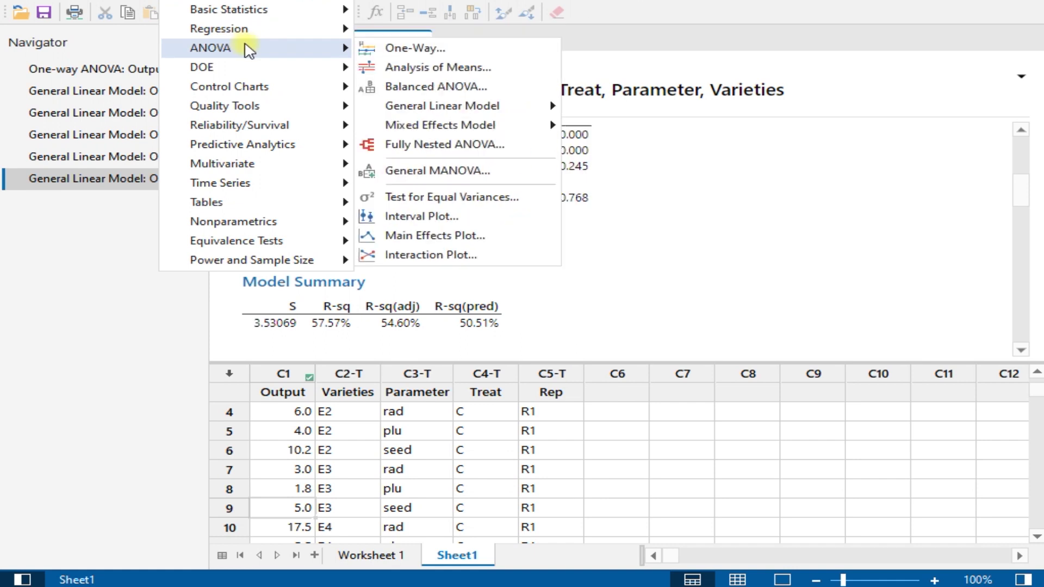
{"action": "left_click", "coordinate": [293, 1]}
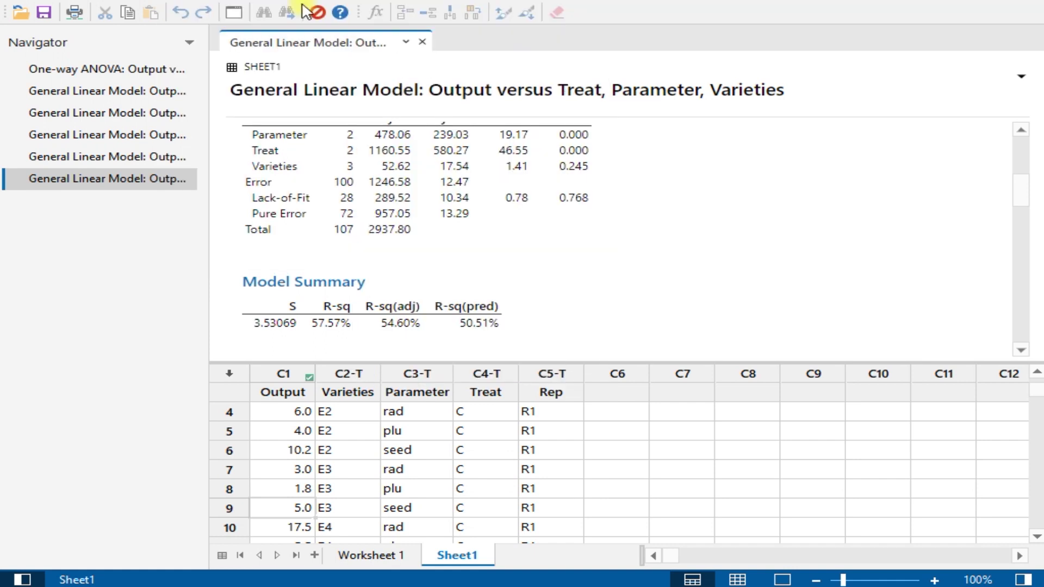
{"action": "left_click", "coordinate": [235, 22]}
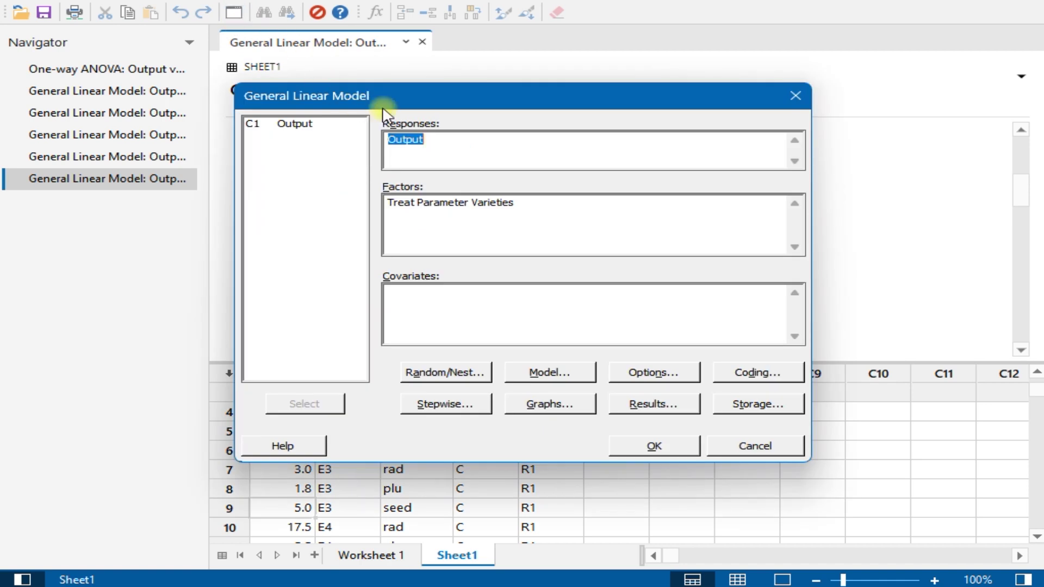
{"action": "left_click", "coordinate": [549, 375]}
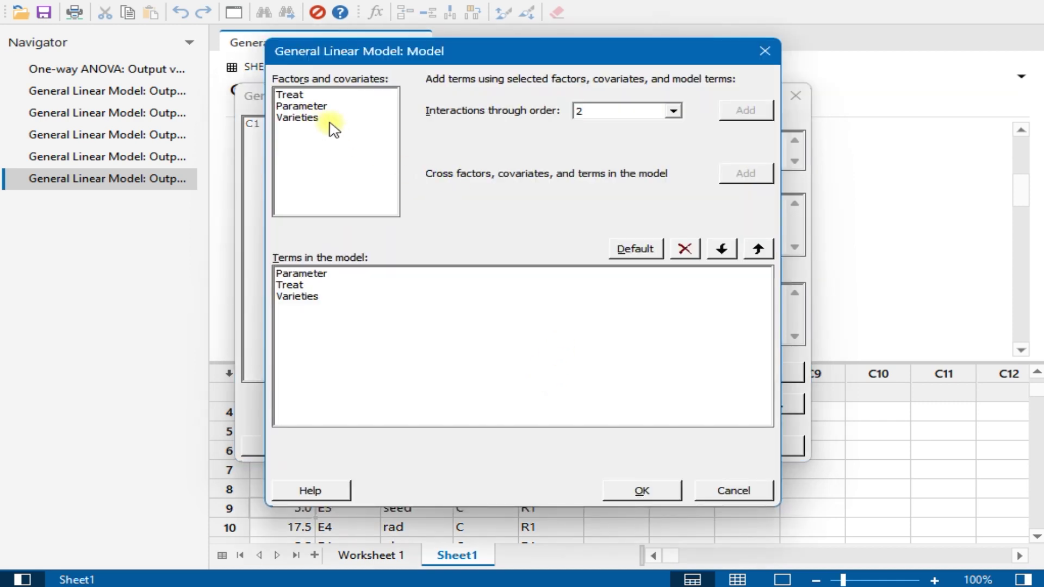
{"action": "left_click", "coordinate": [716, 487]}
{"action": "left_click_drag", "start_coordinate": [531, 210], "coordinate": [474, 221]}
{"action": "key", "text": "Delete"}
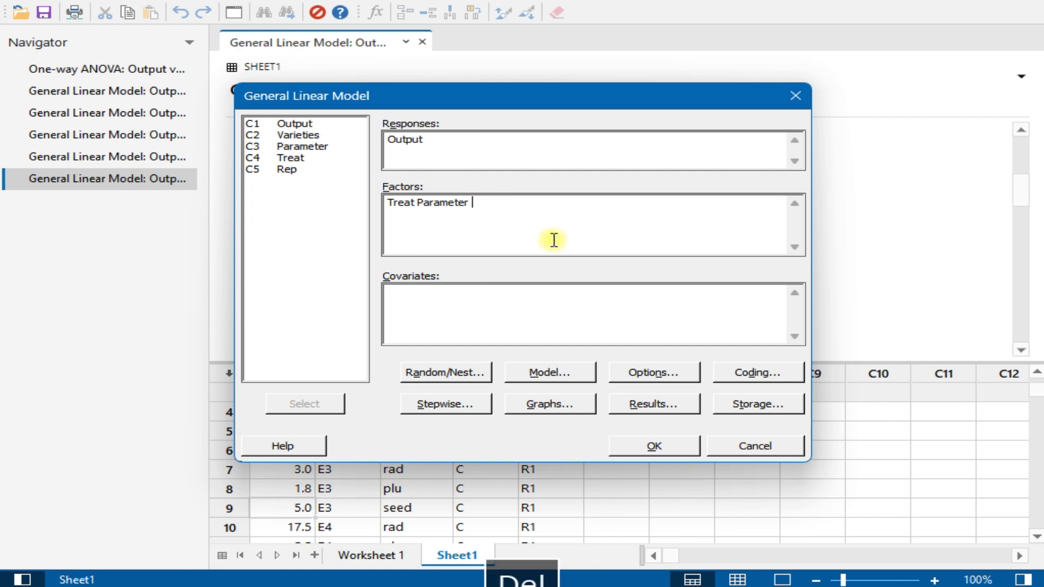
{"action": "left_click", "coordinate": [653, 445]}
{"action": "left_click", "coordinate": [652, 445]}
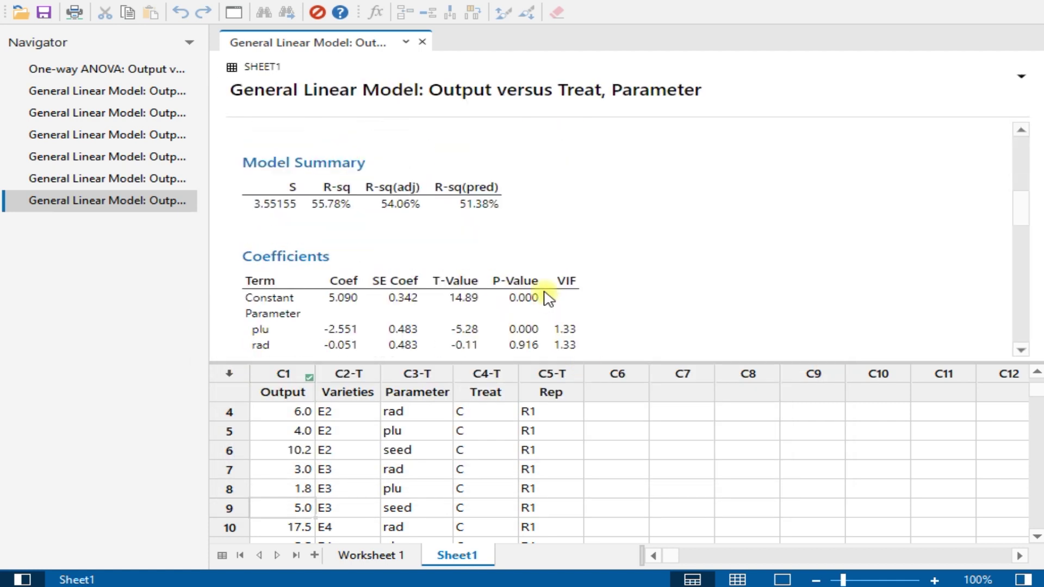
Step: Compare the two-factor model's summary with the latest three-factor model's, and examine the latter's coefficients and residual plots
{"action": "scroll", "coordinate": [544, 294], "scroll_direction": "up", "scroll_amount": 3}
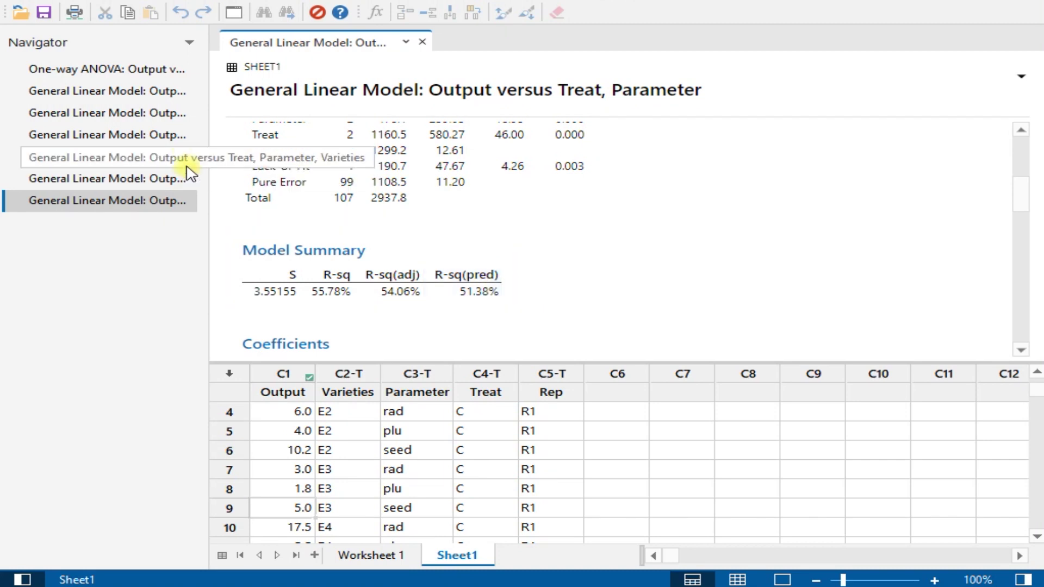
{"action": "left_click", "coordinate": [175, 180]}
{"action": "scroll", "coordinate": [449, 260], "scroll_direction": "down", "scroll_amount": 3}
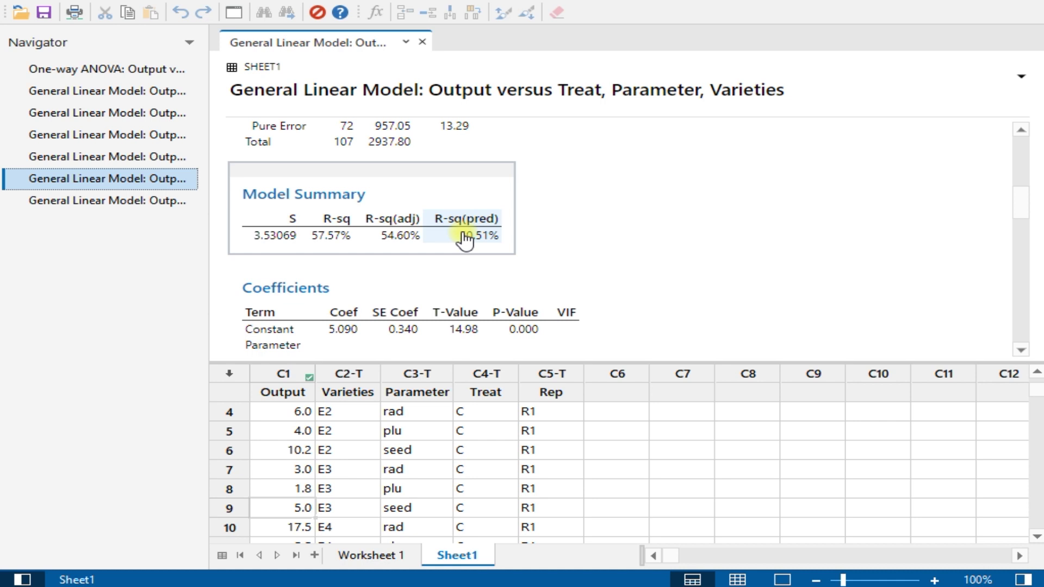
{"action": "scroll", "coordinate": [466, 237], "scroll_direction": "down", "scroll_amount": 15}
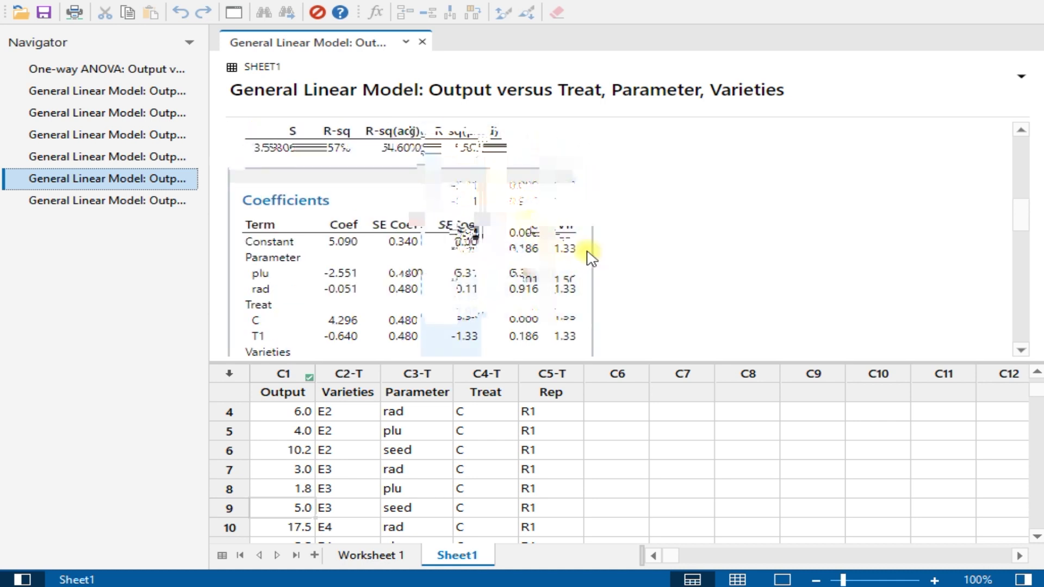
{"action": "scroll", "coordinate": [591, 257], "scroll_direction": "down", "scroll_amount": 5}
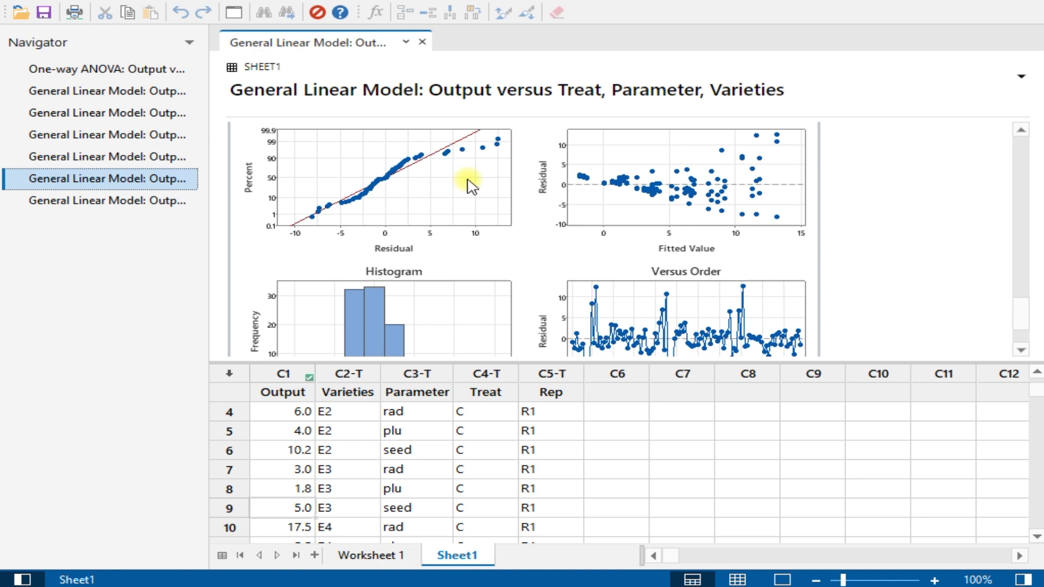
{"action": "scroll", "coordinate": [394, 250], "scroll_direction": "down", "scroll_amount": 2}
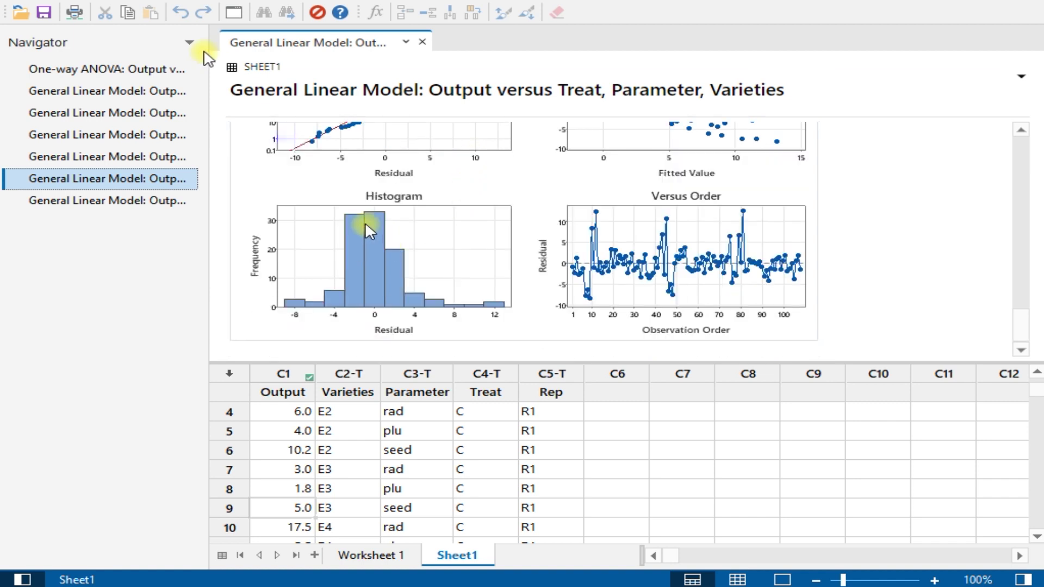
Step: Create a histogram with fit for Output and examine how its distribution follows the normal curve
{"action": "left_click", "coordinate": [184, 1]}
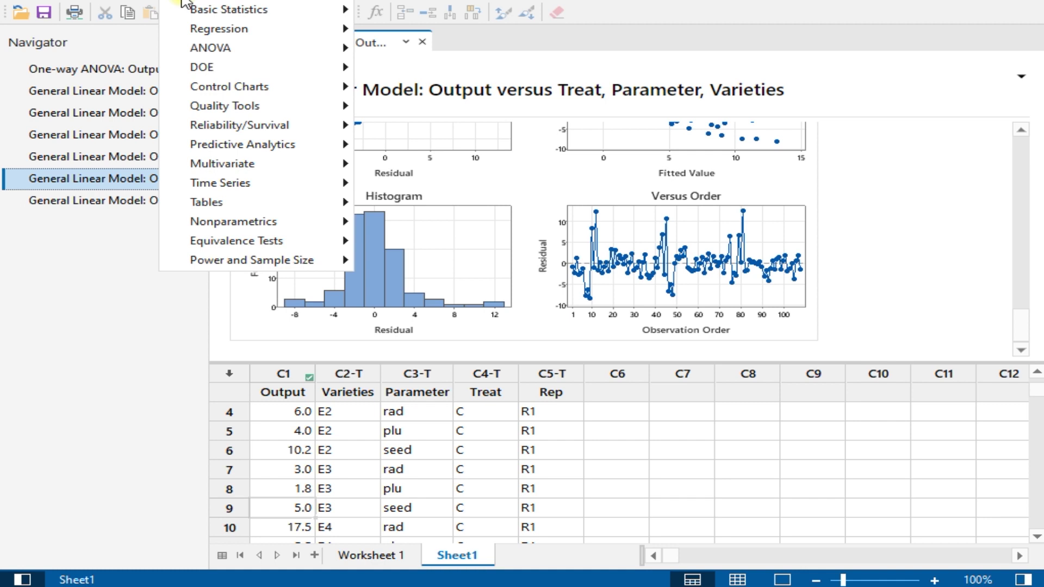
{"action": "mouse_move", "coordinate": [209, 2]}
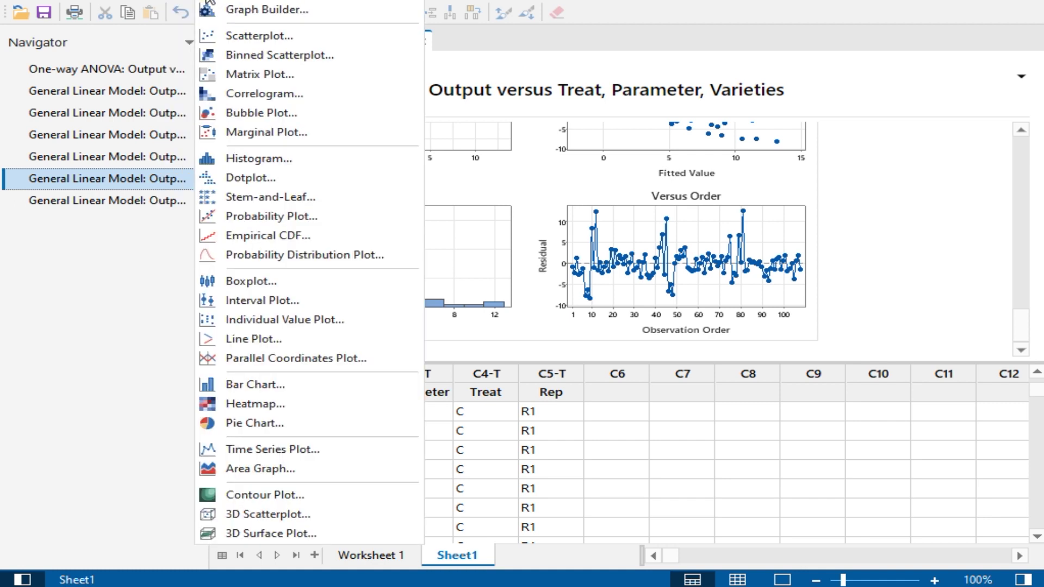
{"action": "left_click", "coordinate": [329, 158]}
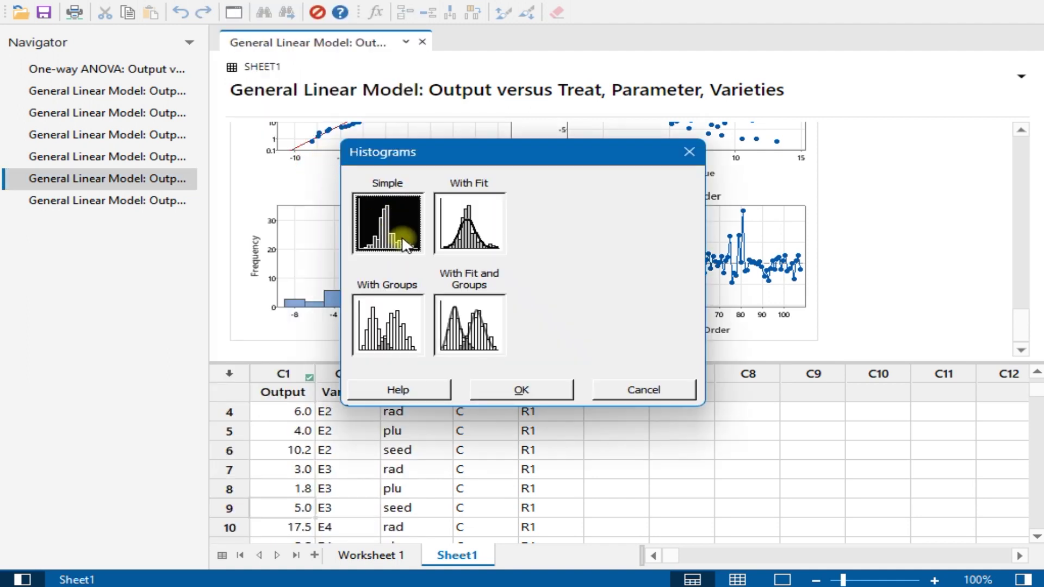
{"action": "left_click", "coordinate": [459, 231]}
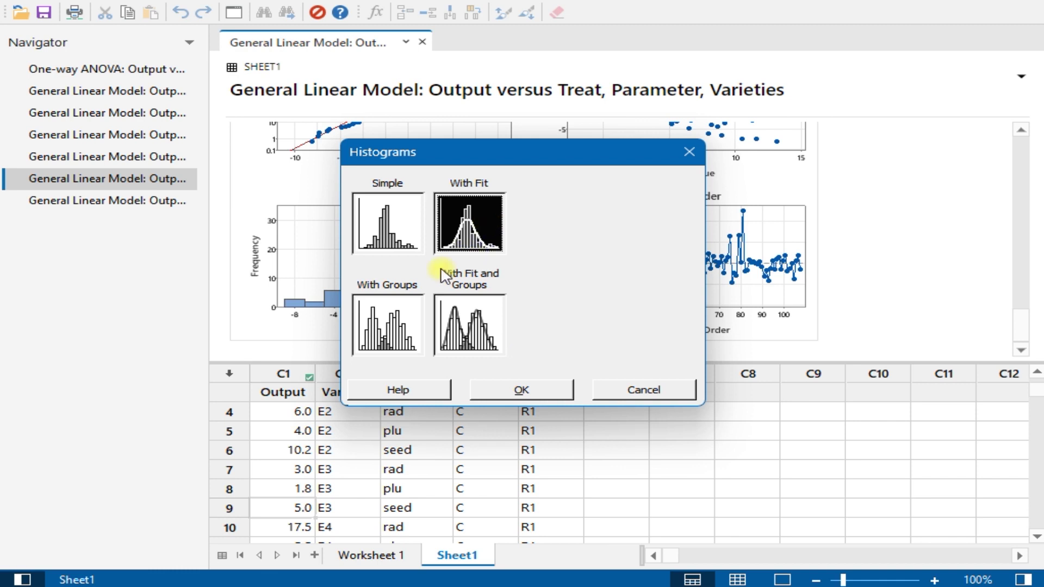
{"action": "left_click", "coordinate": [522, 390]}
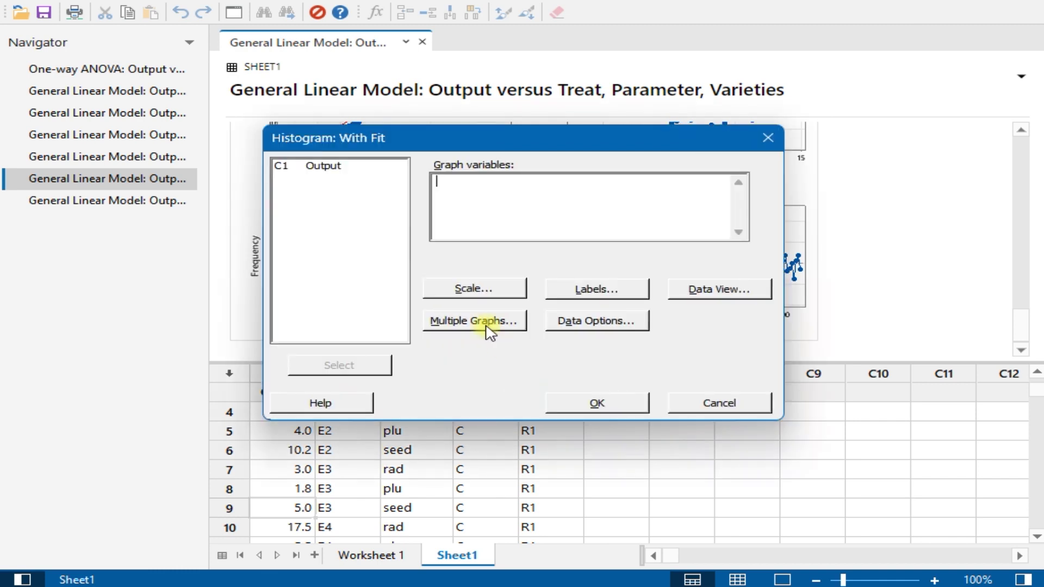
{"action": "double_click", "coordinate": [304, 167]}
{"action": "left_click", "coordinate": [620, 404]}
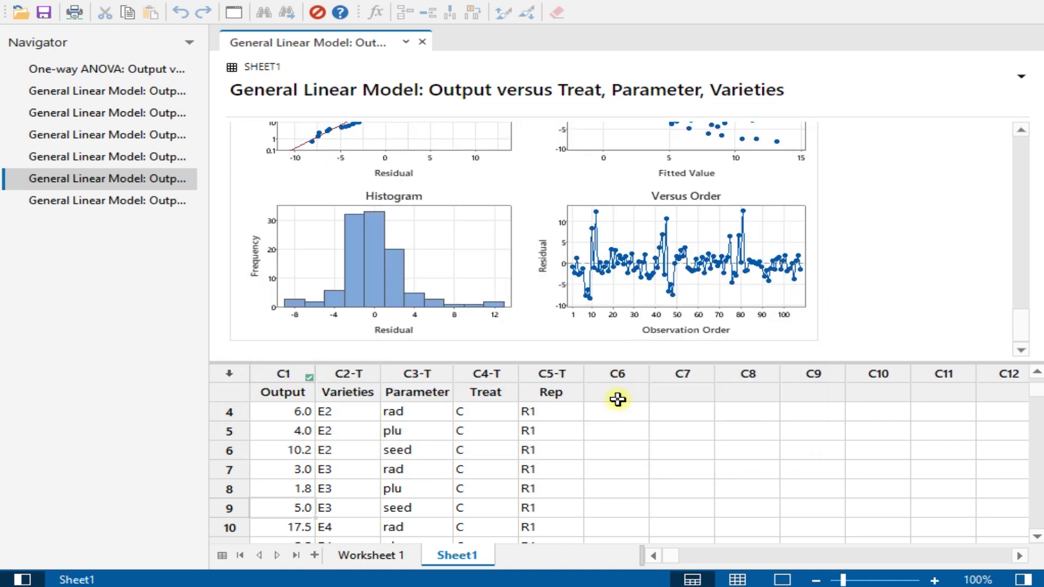
{"action": "scroll", "coordinate": [560, 327], "scroll_direction": "down", "scroll_amount": 3}
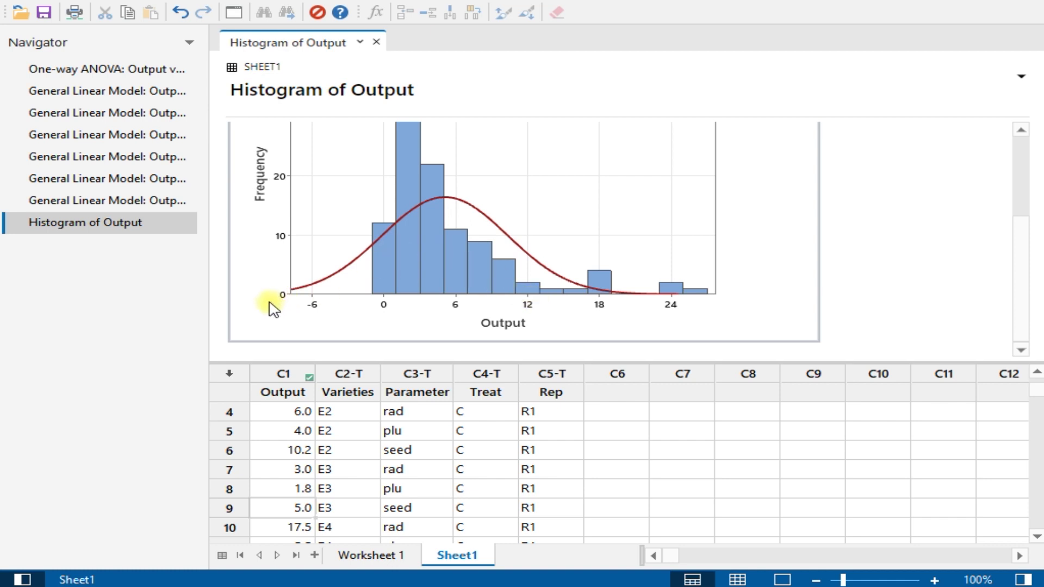
{"action": "mouse_move", "coordinate": [409, 260]}
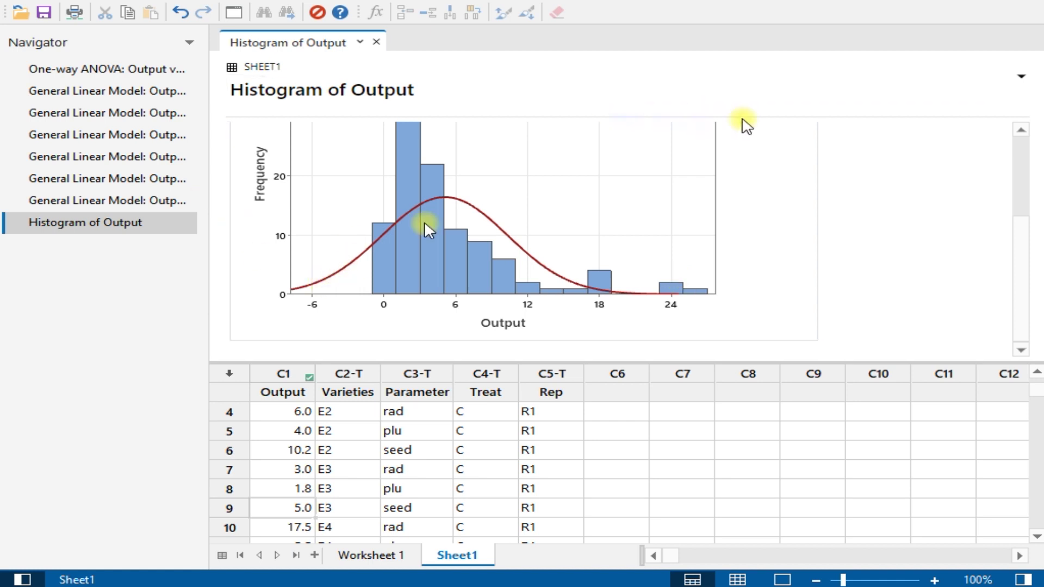
{"action": "scroll", "coordinate": [716, 158], "scroll_direction": "up", "scroll_amount": 3}
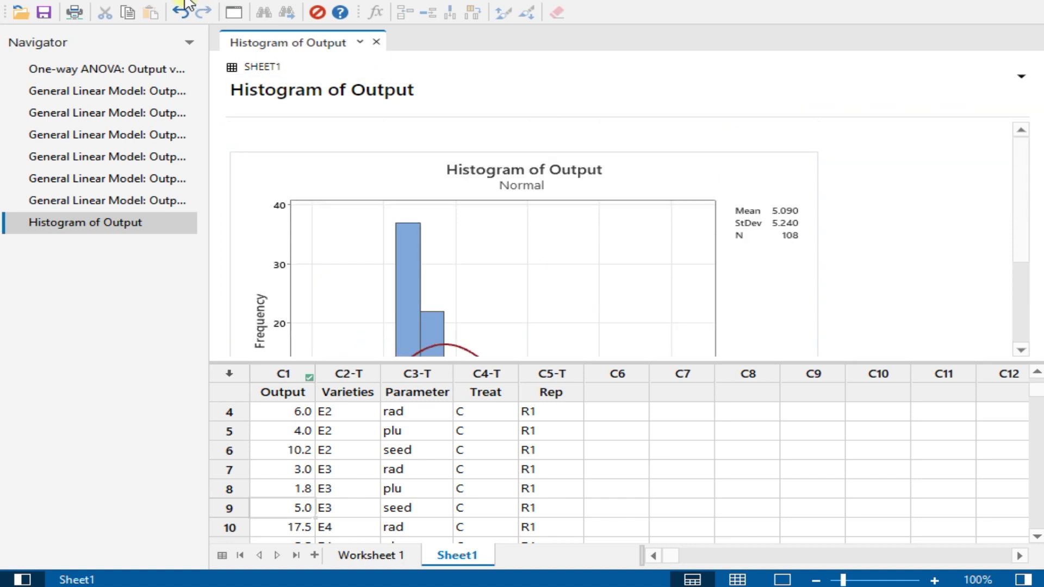
{"action": "left_click", "coordinate": [202, 2]}
{"action": "mouse_move", "coordinate": [206, 19]}
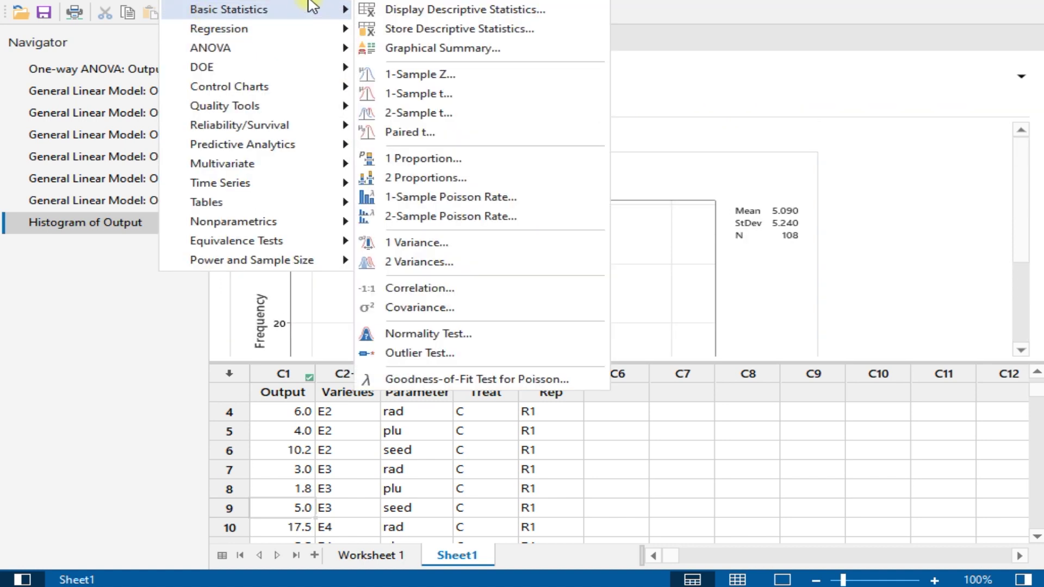
{"action": "mouse_move", "coordinate": [348, 2]}
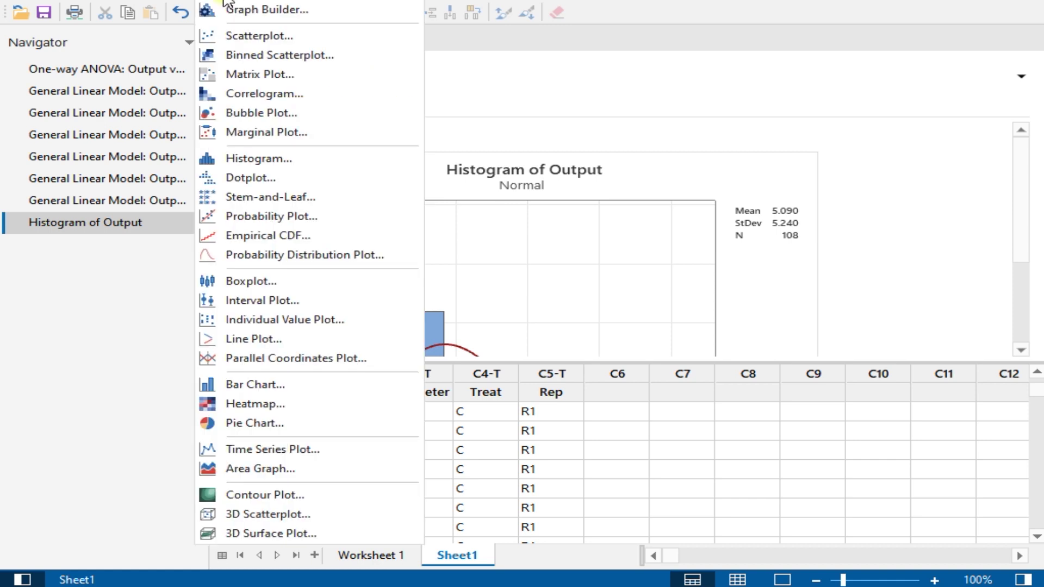
{"action": "key", "text": "Escape"}
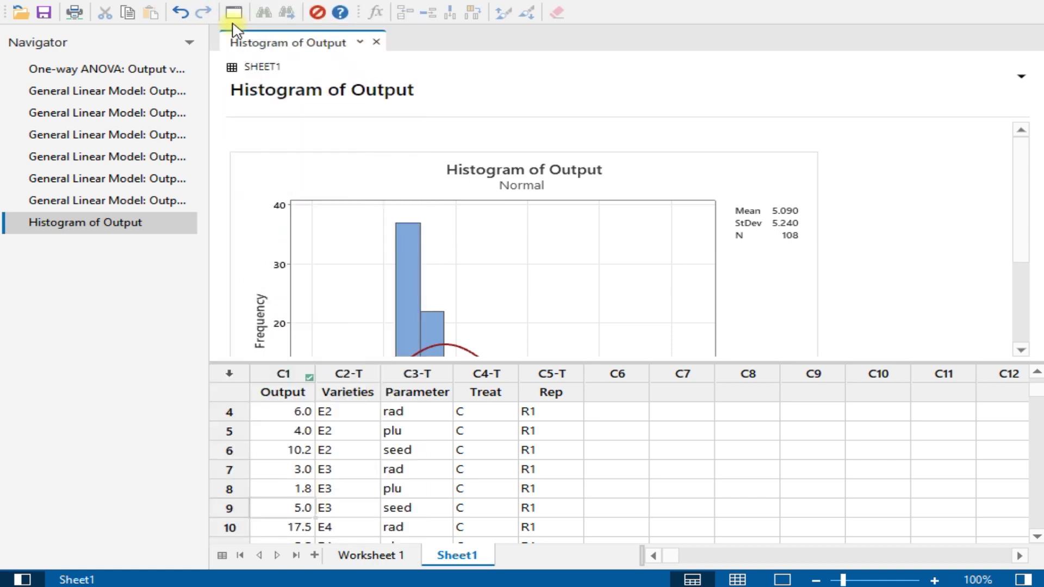
Step: Fit the general linear model again with Output as the response and Treat and Parameter as factors
{"action": "left_click", "coordinate": [201, 2]}
{"action": "mouse_move", "coordinate": [172, 2]}
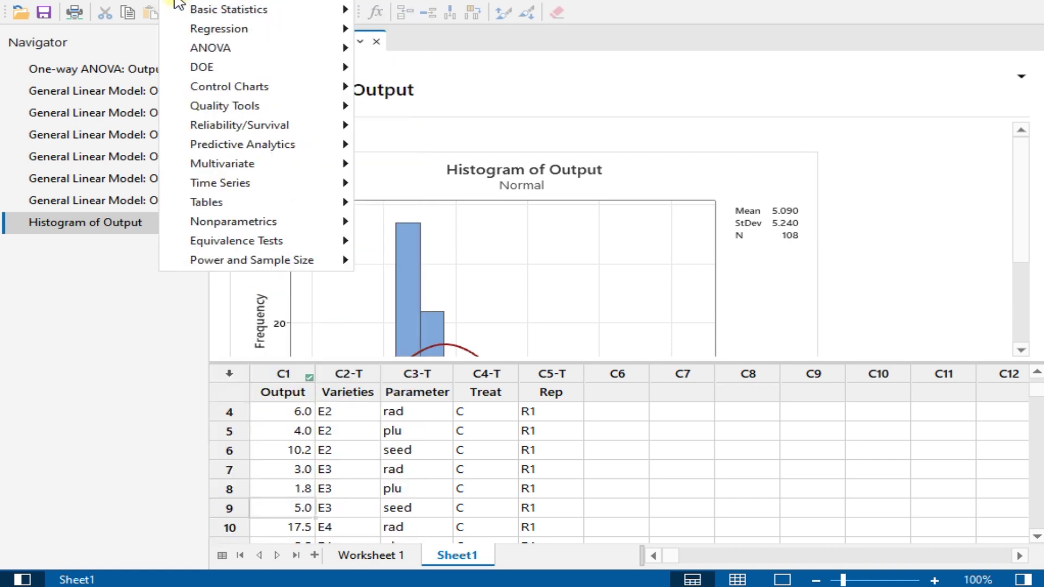
{"action": "mouse_move", "coordinate": [240, 48]}
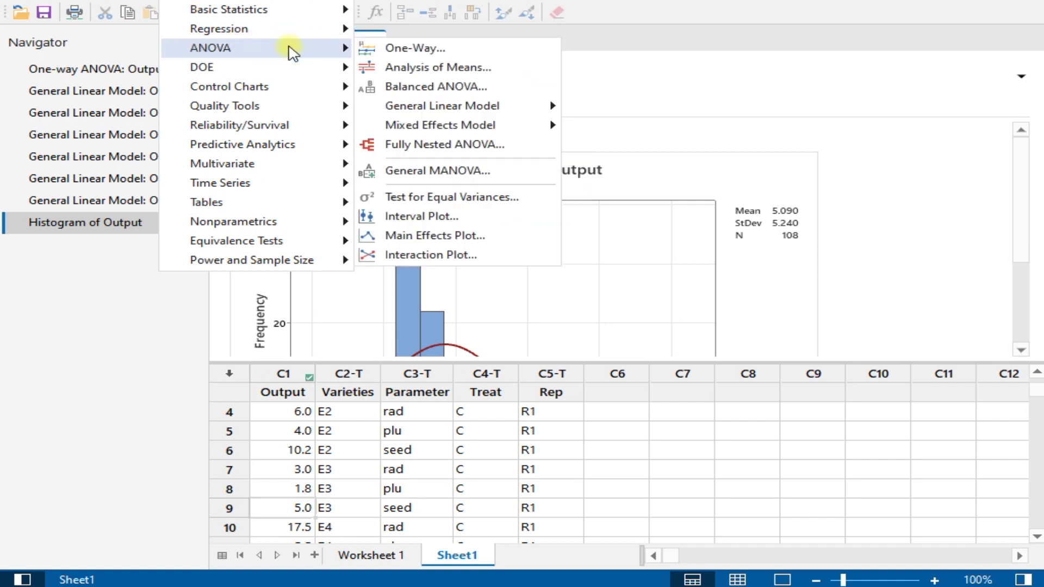
{"action": "mouse_move", "coordinate": [452, 106]}
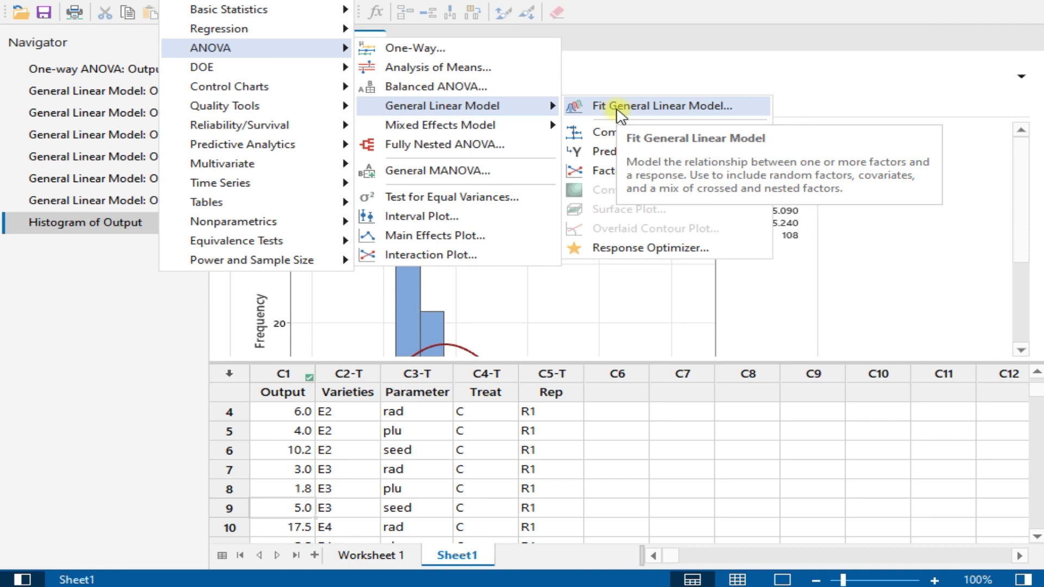
{"action": "left_click", "coordinate": [598, 108]}
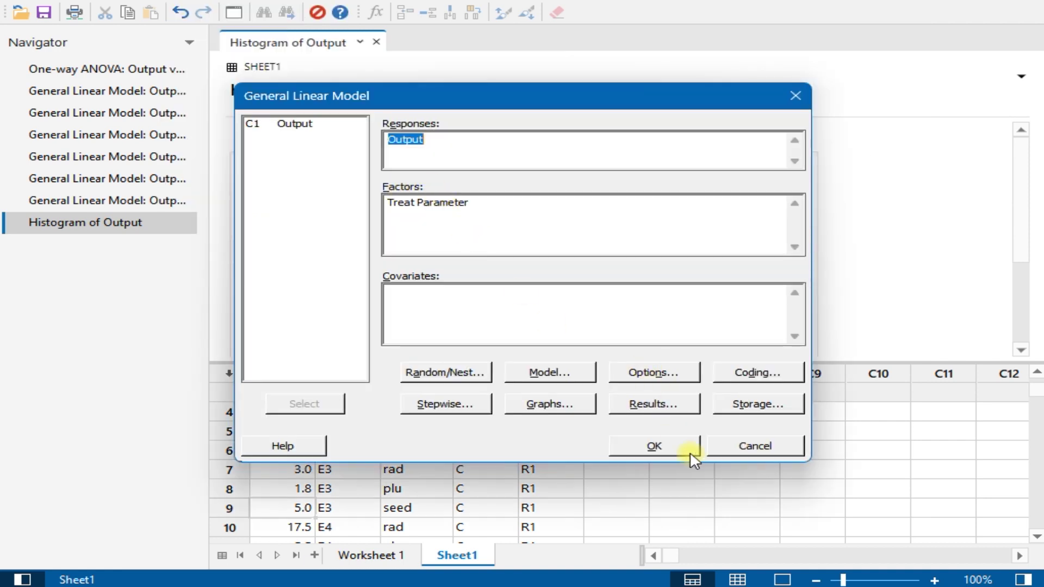
{"action": "left_click", "coordinate": [667, 448]}
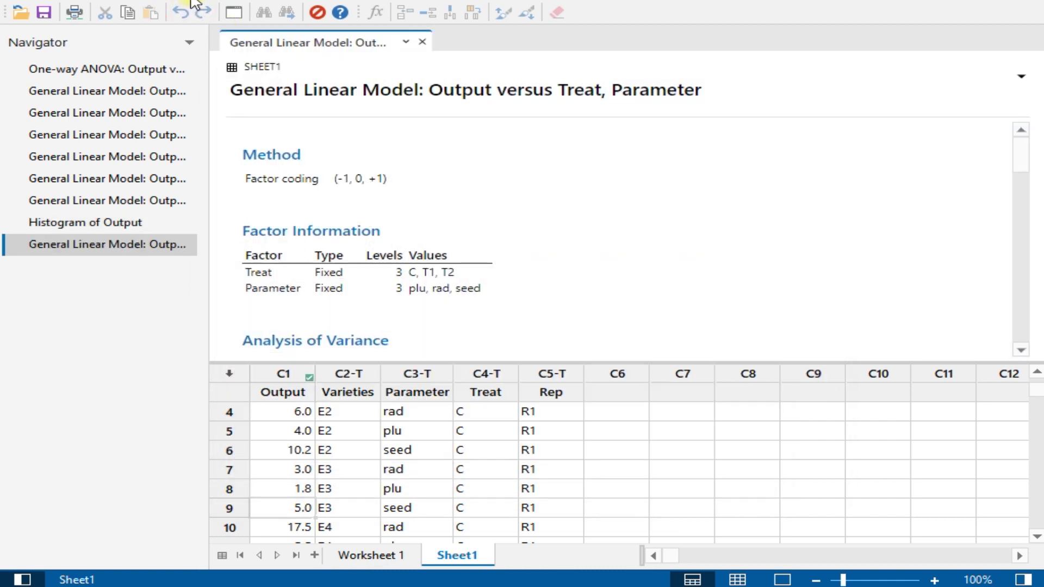
Step: Set up pairwise Tukey comparisons of Output for the Parameter and Treat terms of the general linear model
{"action": "left_click", "coordinate": [187, 6]}
{"action": "mouse_move", "coordinate": [291, 53]}
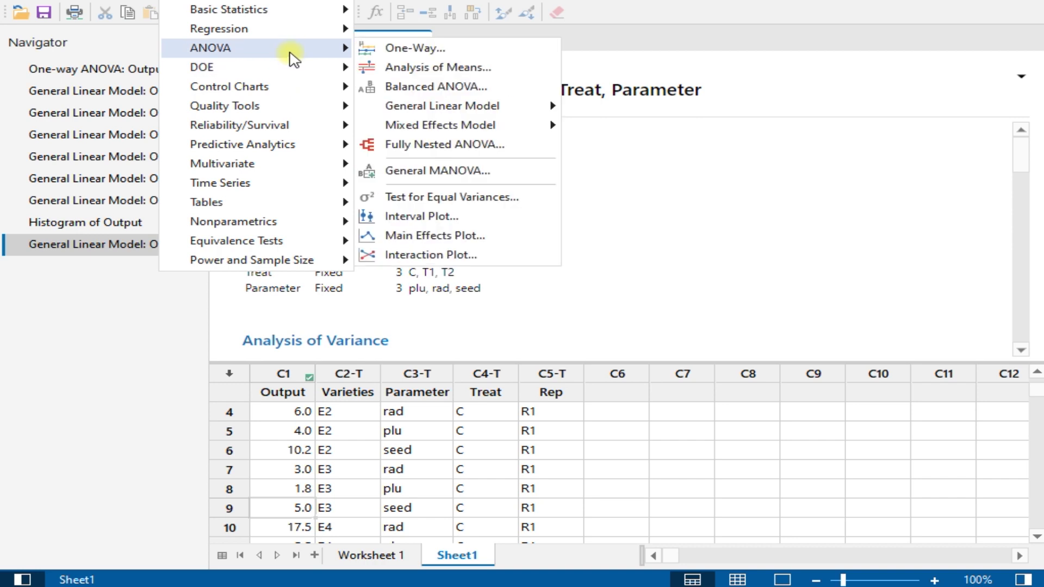
{"action": "mouse_move", "coordinate": [546, 124]}
{"action": "mouse_move", "coordinate": [544, 106]}
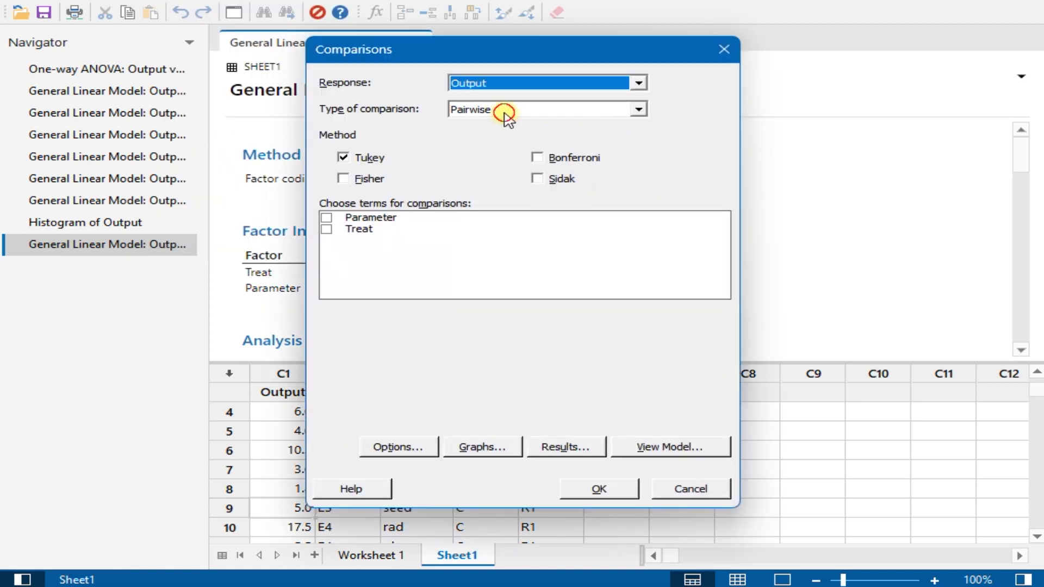
{"action": "left_click", "coordinate": [506, 115]}
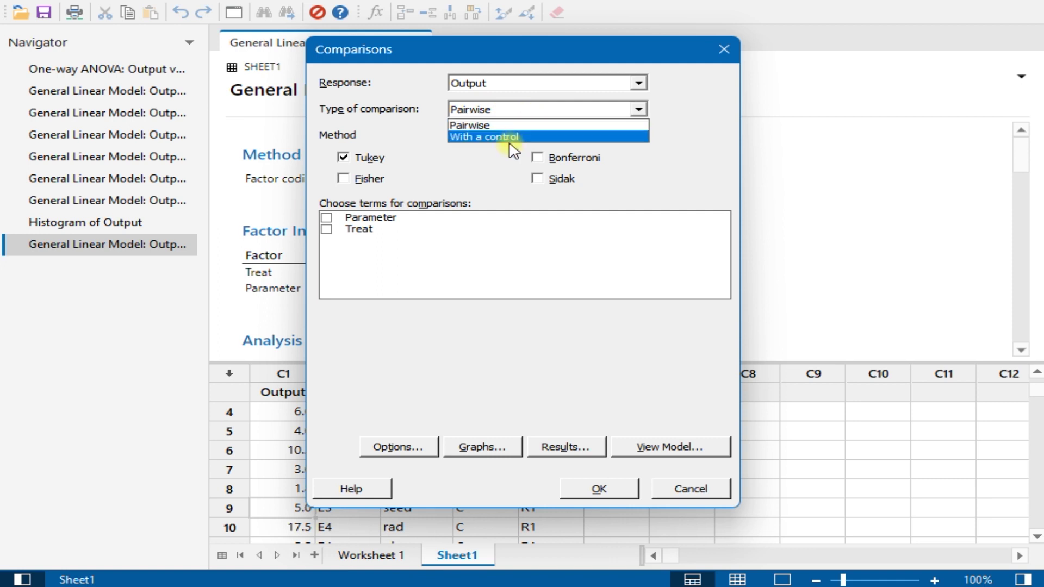
{"action": "left_click", "coordinate": [369, 90]}
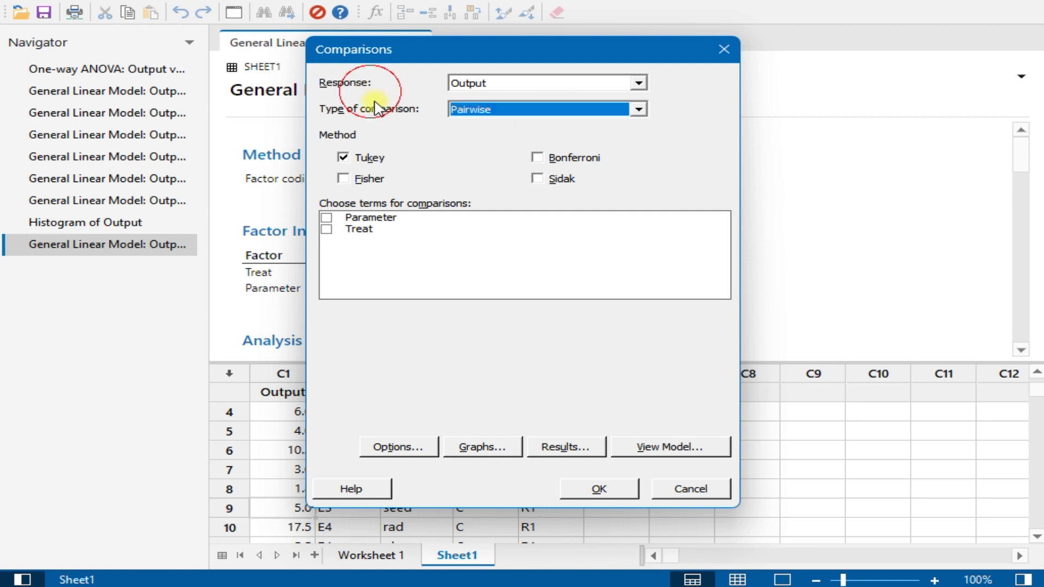
{"action": "left_click", "coordinate": [327, 218]}
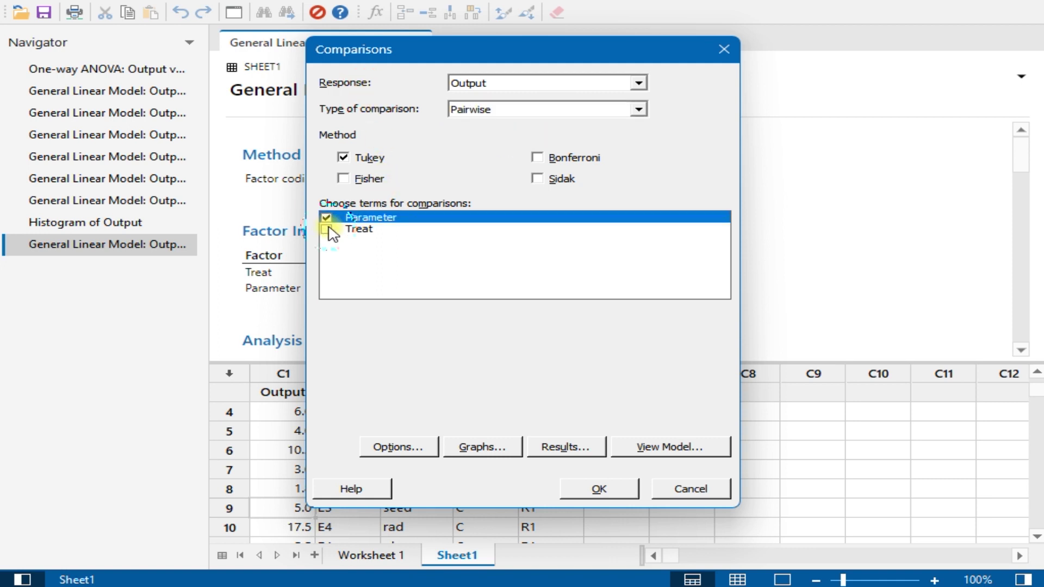
{"action": "left_click", "coordinate": [328, 229]}
{"action": "left_click", "coordinate": [327, 229]}
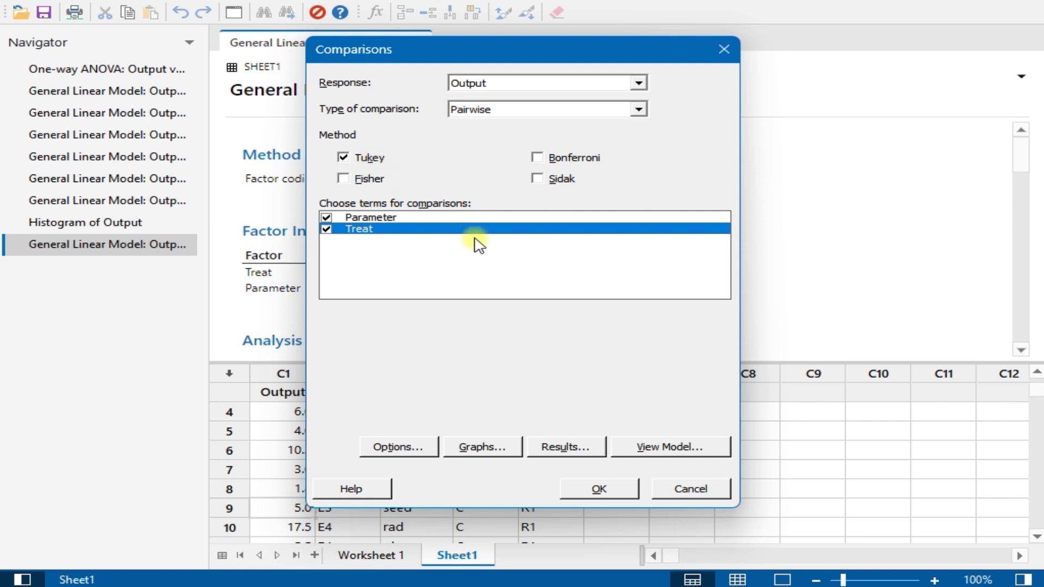
Step: Review the graph, model and option settings of the comparisons, and run the Tukey comparisons for Parameter and Treat
{"action": "left_click", "coordinate": [478, 450]}
{"action": "left_click", "coordinate": [383, 267]}
{"action": "left_click", "coordinate": [578, 319]}
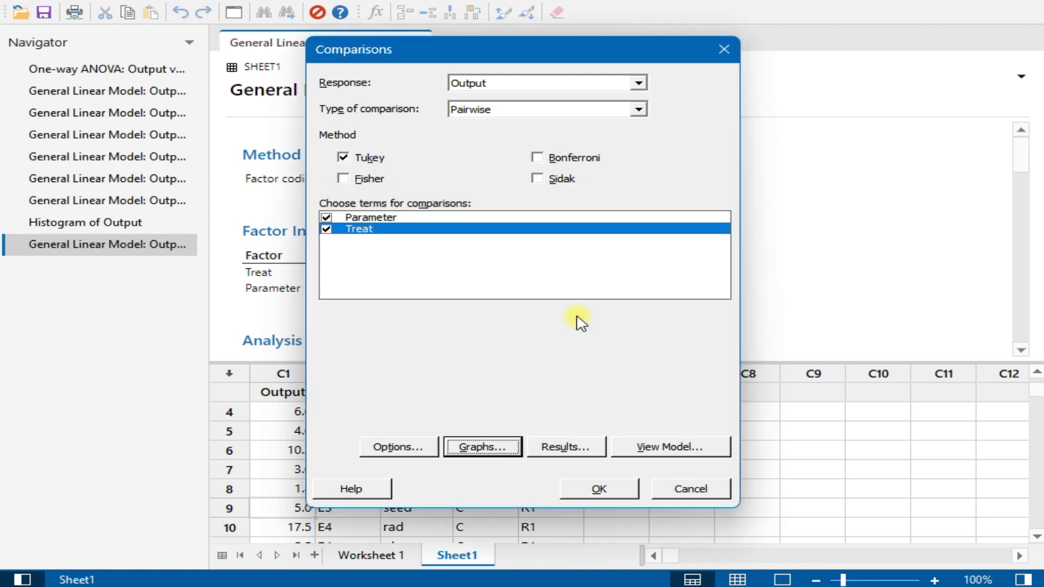
{"action": "left_click", "coordinate": [681, 450]}
{"action": "left_click", "coordinate": [809, 387]}
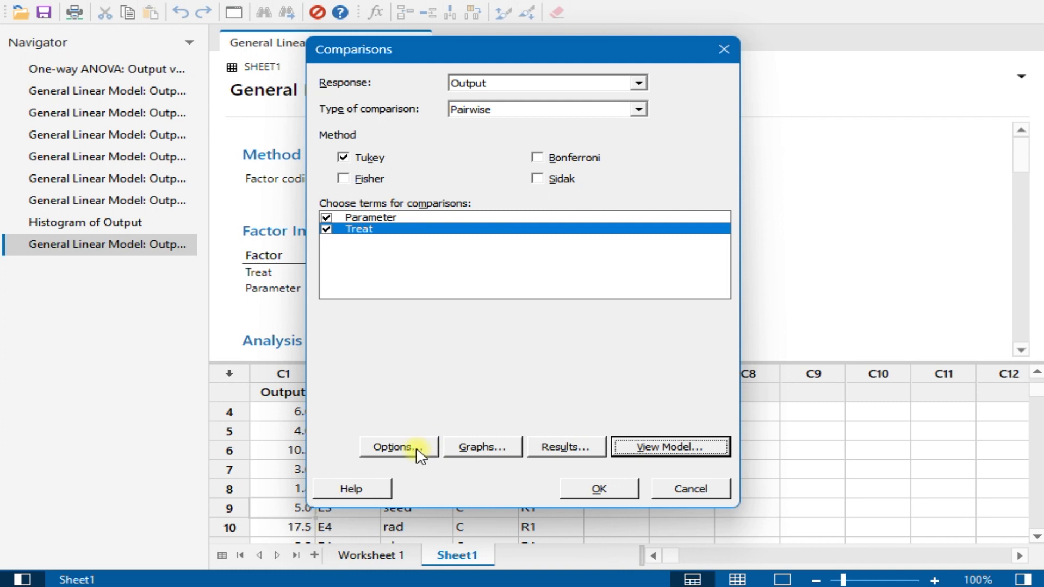
{"action": "left_click", "coordinate": [420, 452]}
{"action": "left_click", "coordinate": [617, 321]}
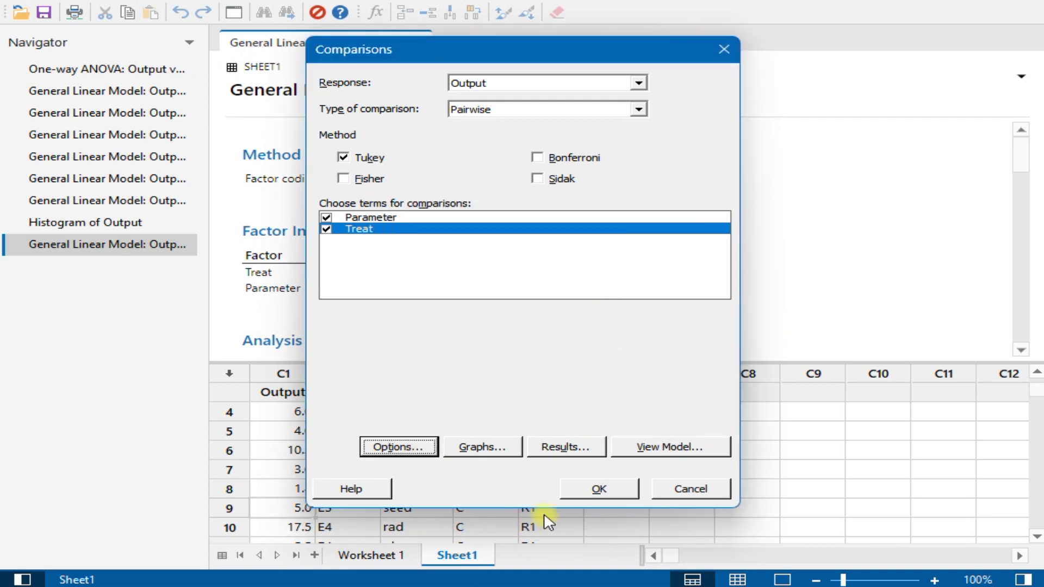
{"action": "left_click", "coordinate": [595, 488]}
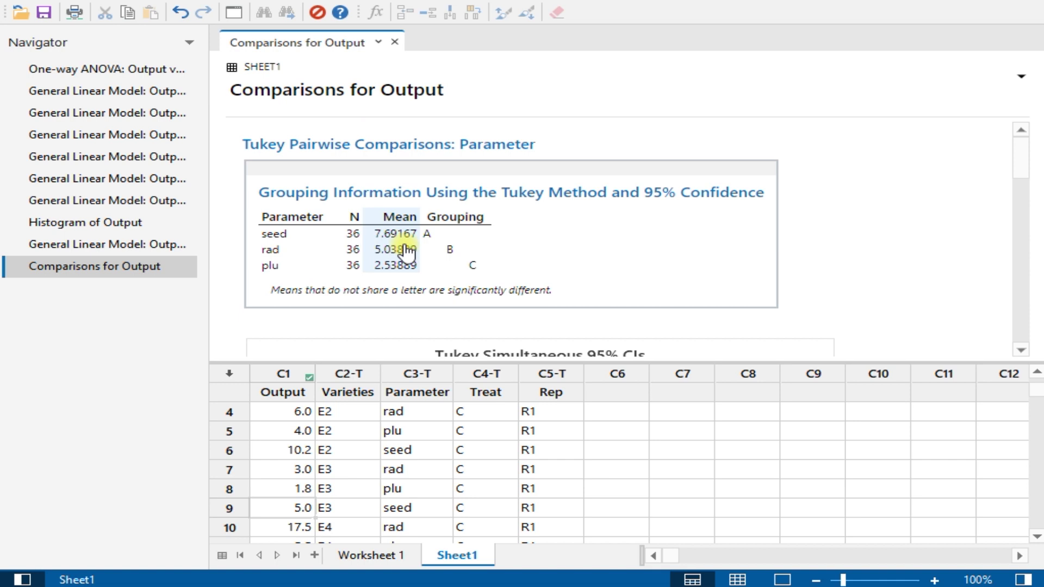
Step: Examine the Tukey grouping tables and simultaneous 95% confidence interval plots for Parameter and Treat
{"action": "scroll", "coordinate": [403, 250], "scroll_direction": "down", "scroll_amount": 5}
{"action": "scroll", "coordinate": [406, 251], "scroll_direction": "down", "scroll_amount": 5}
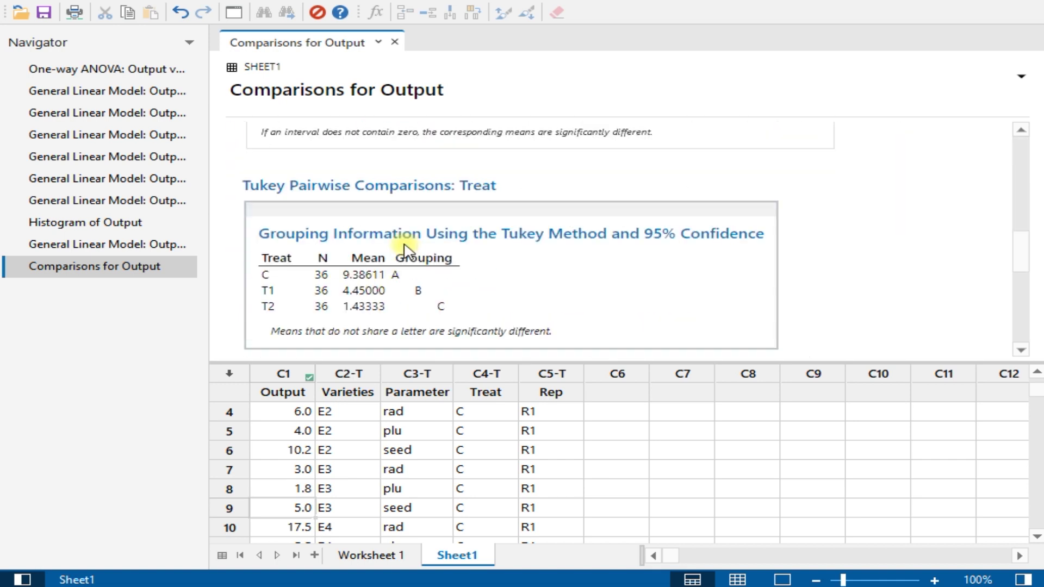
{"action": "scroll", "coordinate": [404, 251], "scroll_direction": "down", "scroll_amount": 4}
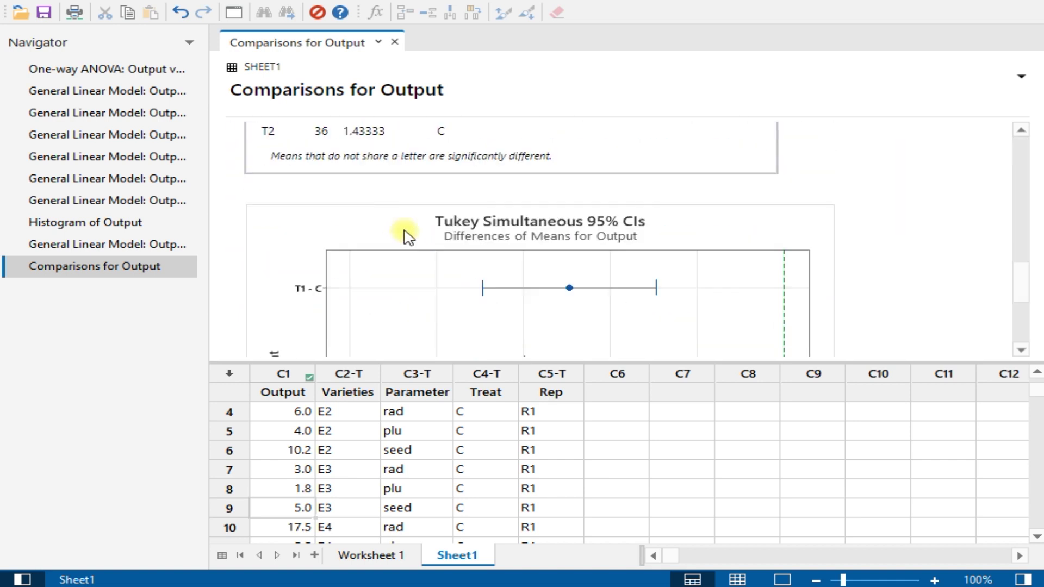
{"action": "scroll", "coordinate": [406, 235], "scroll_direction": "up", "scroll_amount": 2}
{"action": "scroll", "coordinate": [556, 174], "scroll_direction": "up", "scroll_amount": 10}
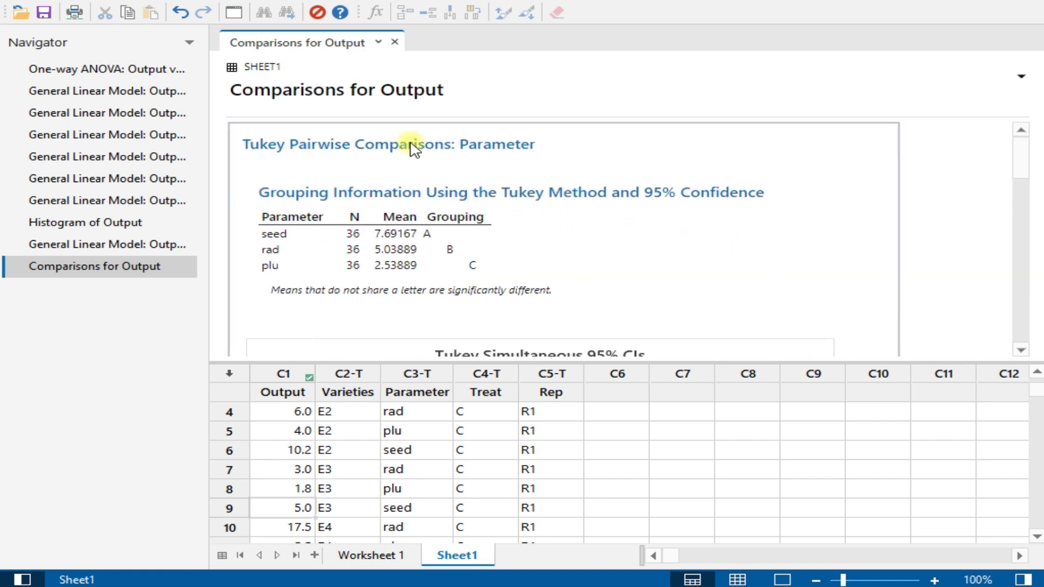
{"action": "scroll", "coordinate": [416, 160], "scroll_direction": "down", "scroll_amount": 10}
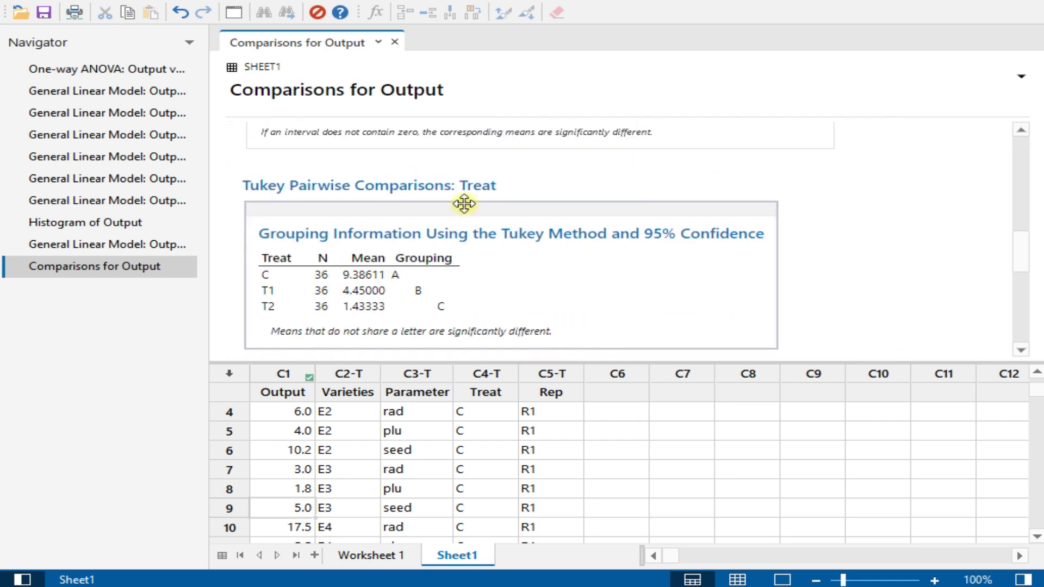
{"action": "scroll", "coordinate": [465, 215], "scroll_direction": "up", "scroll_amount": 8}
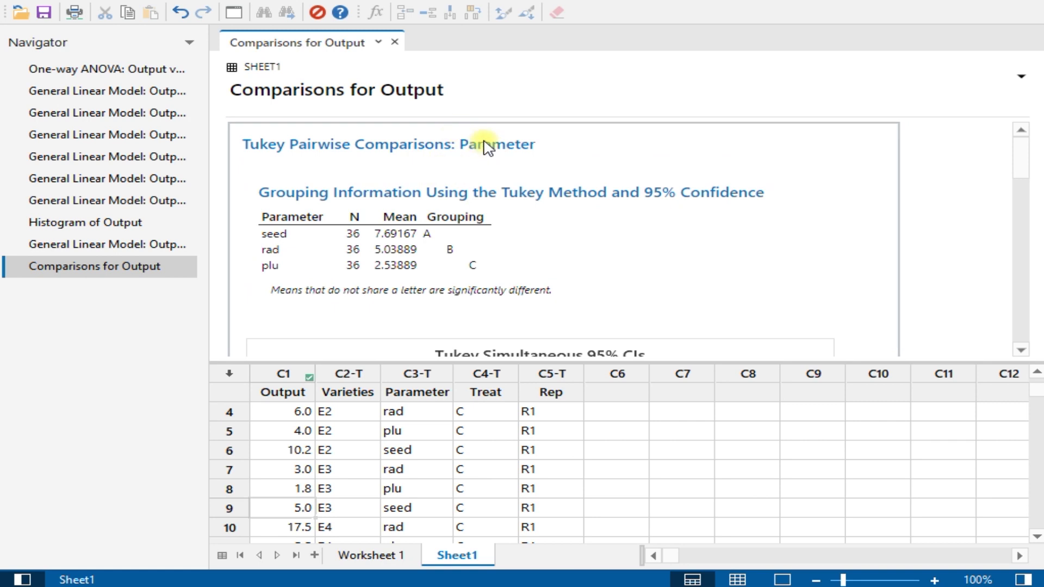
{"action": "scroll", "coordinate": [485, 257], "scroll_direction": "down", "scroll_amount": 10}
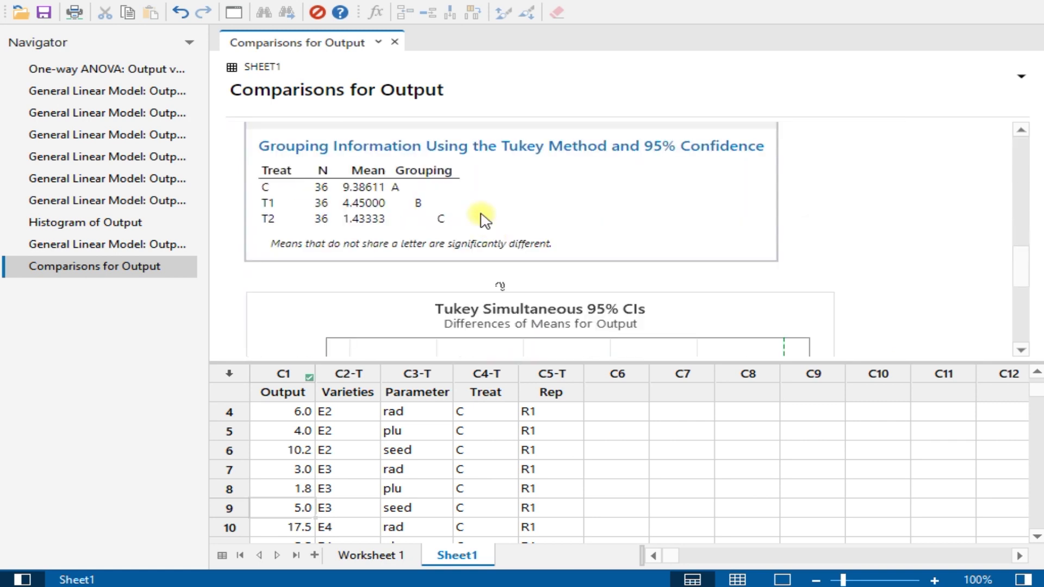
{"action": "scroll", "coordinate": [486, 220], "scroll_direction": "up", "scroll_amount": 2}
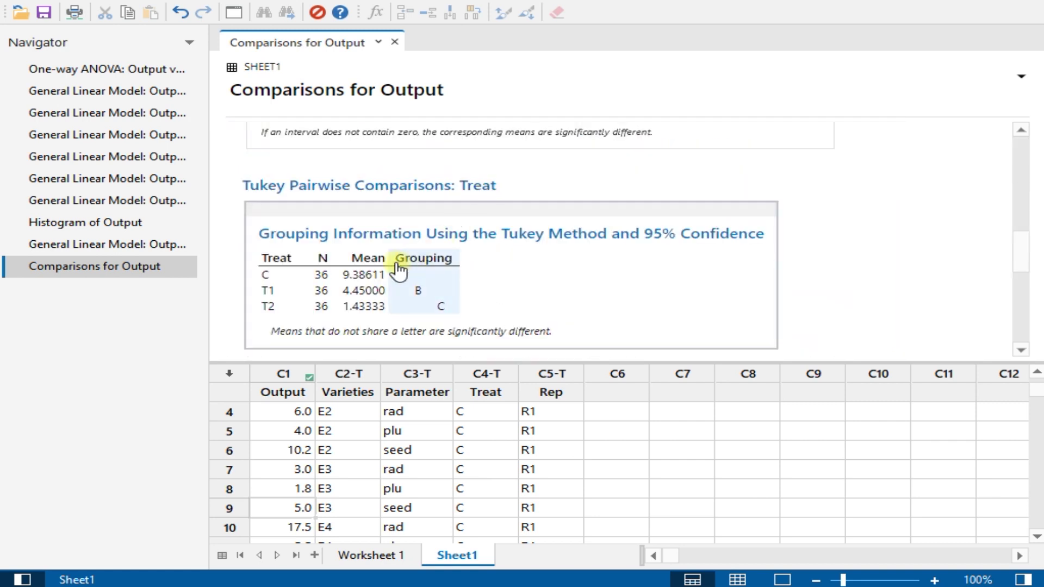
{"action": "scroll", "coordinate": [419, 316], "scroll_direction": "down", "scroll_amount": 6}
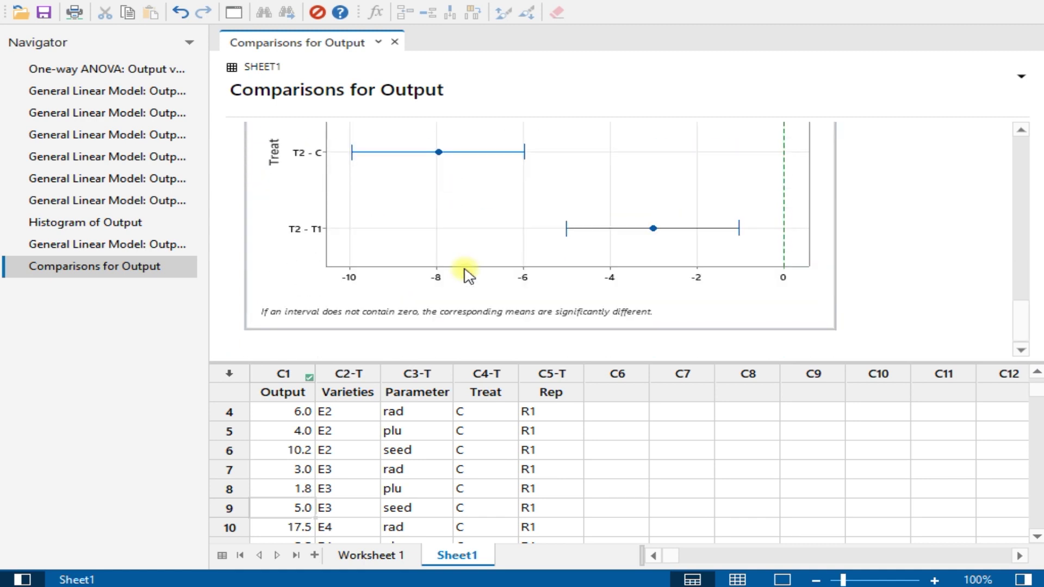
Step: Create factorial plots of Output for Treat and Parameter using only model terms, and examine the main effects plot
{"action": "left_click", "coordinate": [183, 3]}
{"action": "mouse_move", "coordinate": [264, 91]}
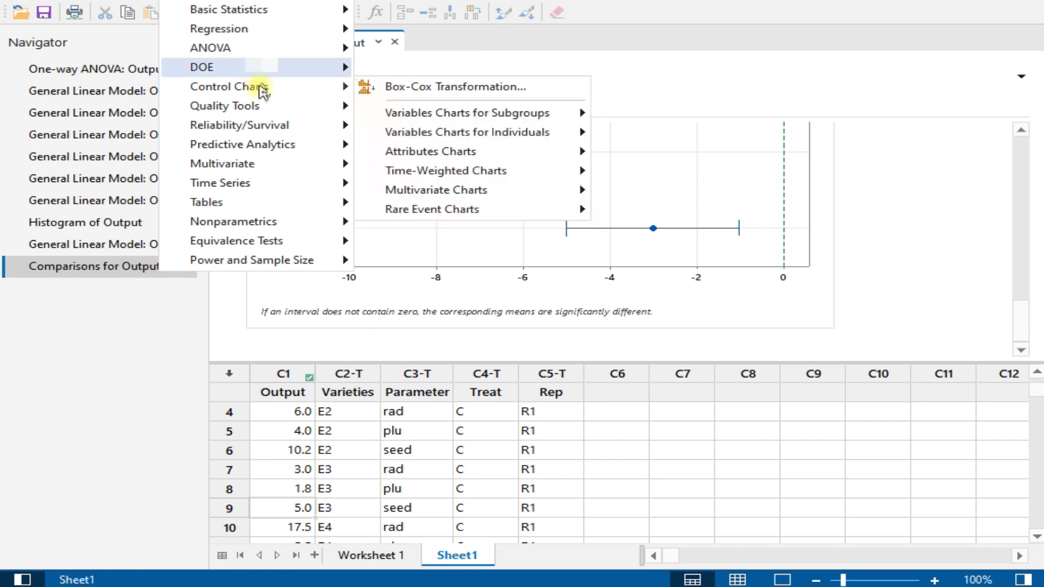
{"action": "mouse_move", "coordinate": [304, 48]}
{"action": "mouse_move", "coordinate": [447, 108]}
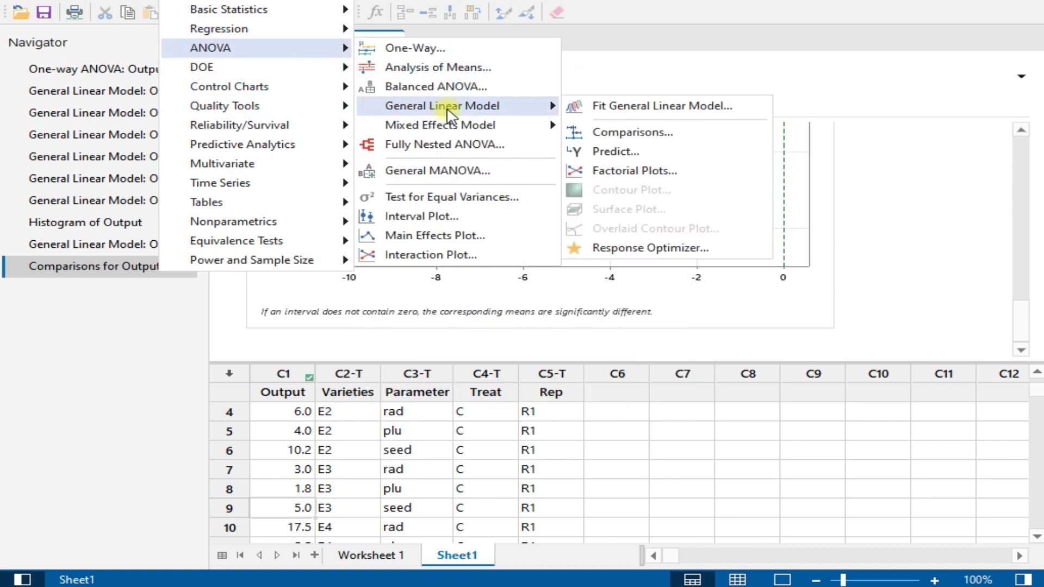
{"action": "left_click", "coordinate": [626, 172]}
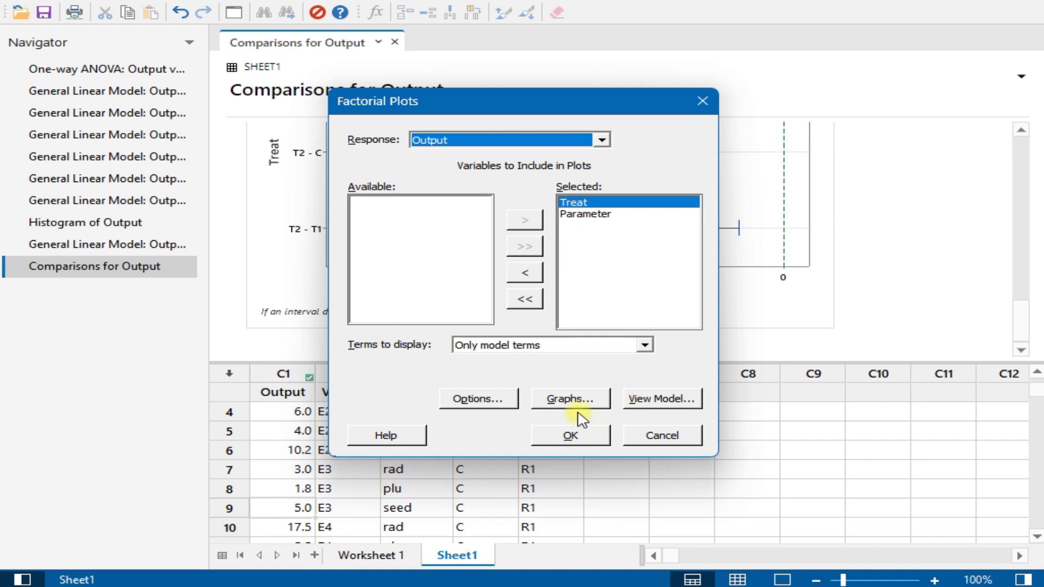
{"action": "left_click", "coordinate": [581, 407]}
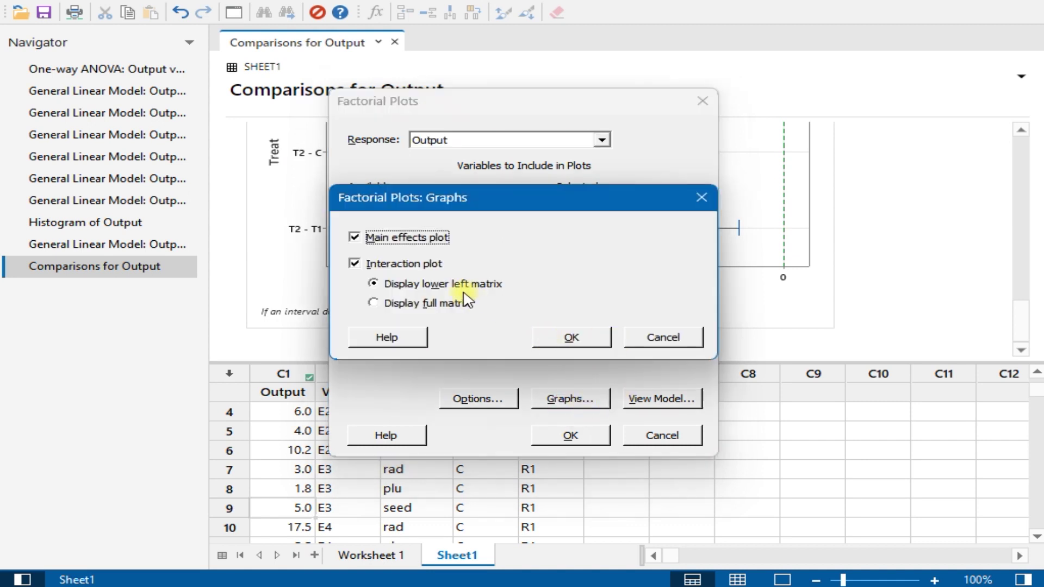
{"action": "left_click", "coordinate": [571, 337]}
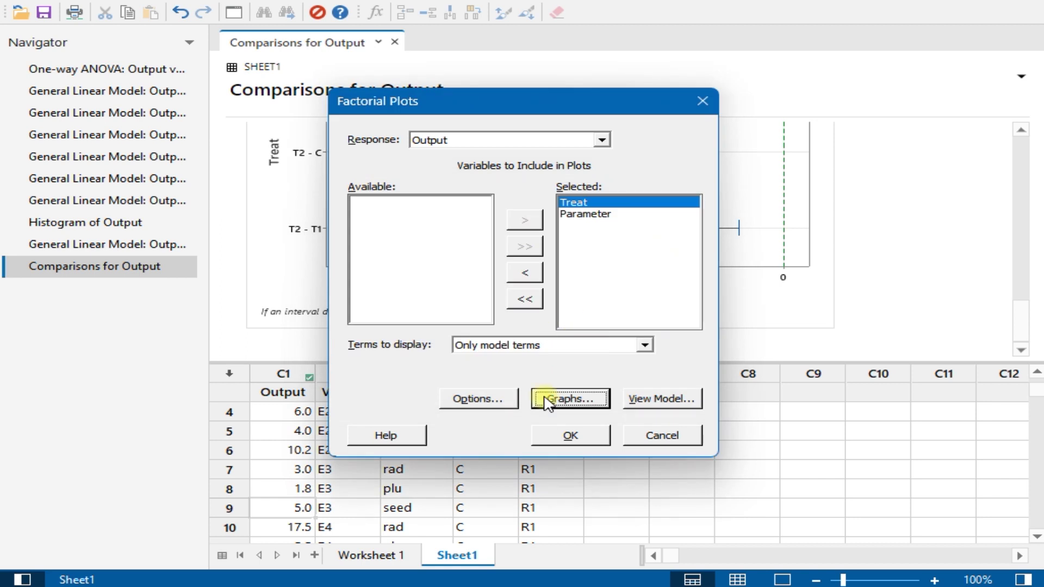
{"action": "left_click", "coordinate": [545, 343]}
{"action": "left_click", "coordinate": [546, 362]}
{"action": "left_click", "coordinate": [565, 438]}
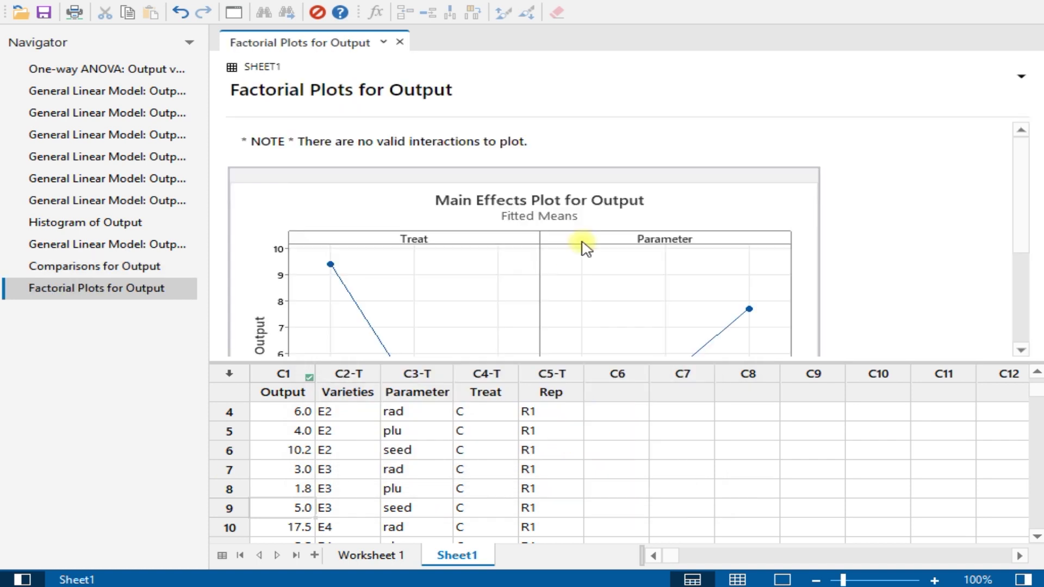
{"action": "scroll", "coordinate": [580, 245], "scroll_direction": "down", "scroll_amount": 5}
{"action": "scroll", "coordinate": [583, 246], "scroll_direction": "up", "scroll_amount": 3}
{"action": "scroll", "coordinate": [583, 246], "scroll_direction": "down", "scroll_amount": 3}
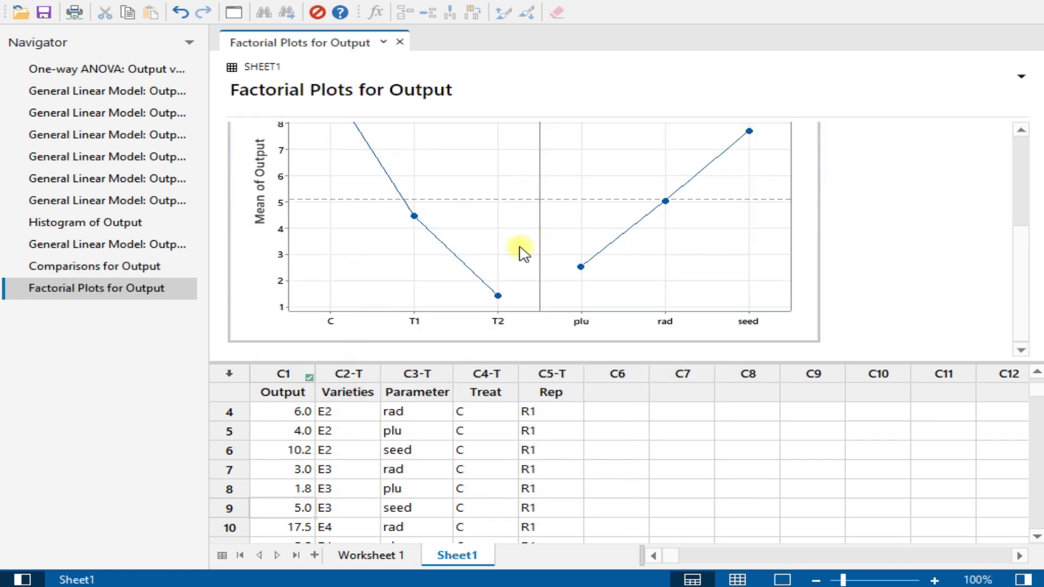
{"action": "scroll", "coordinate": [435, 229], "scroll_direction": "up", "scroll_amount": 3}
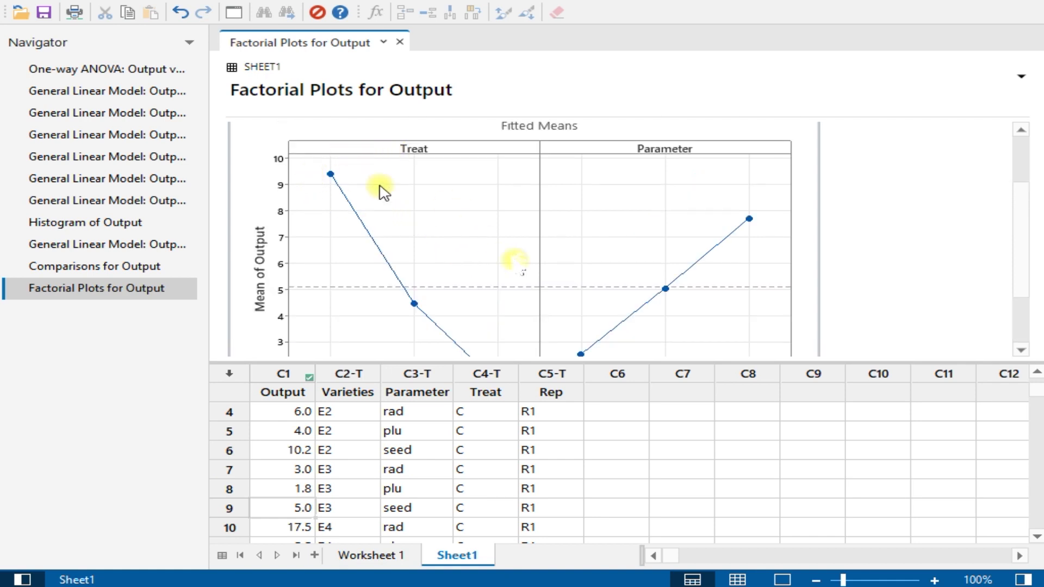
{"action": "scroll", "coordinate": [705, 270], "scroll_direction": "down", "scroll_amount": 3}
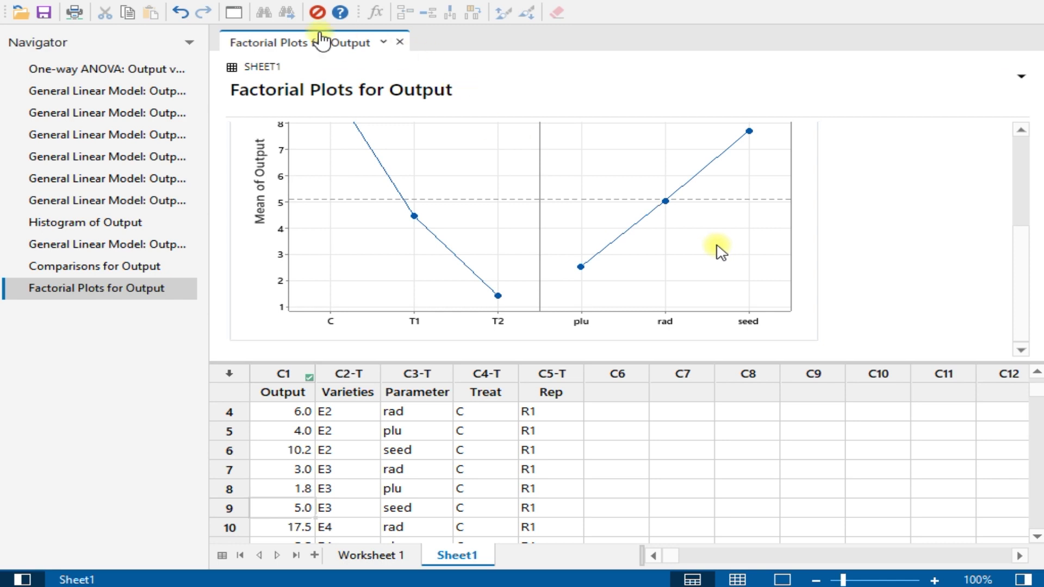
Step: Add Varieties to the Treat and Parameter factors of a new general linear model of Output, and open its model terms
{"action": "left_click", "coordinate": [174, 1]}
{"action": "mouse_move", "coordinate": [225, 71]}
{"action": "mouse_move", "coordinate": [244, 48]}
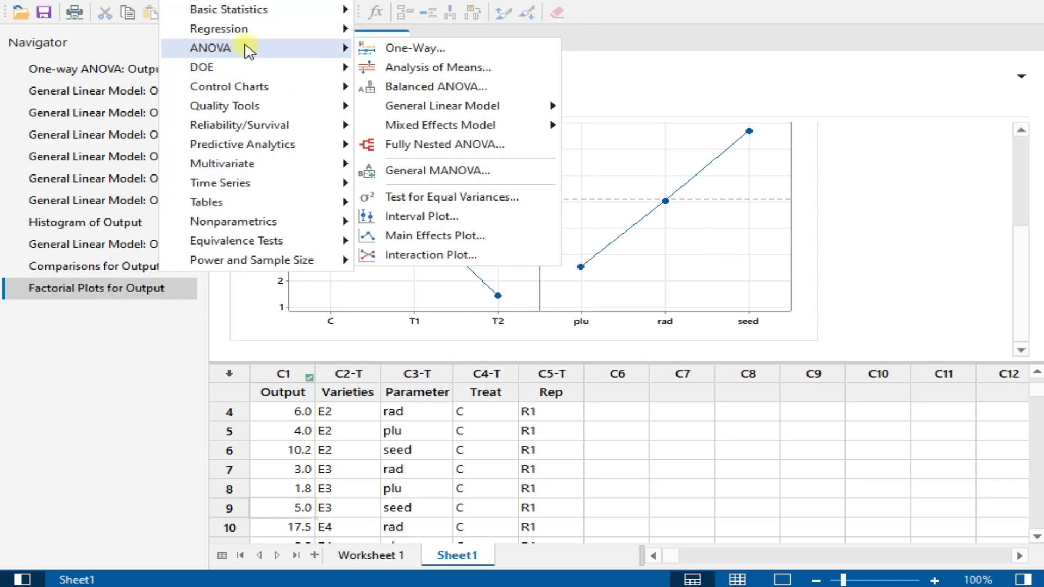
{"action": "mouse_move", "coordinate": [446, 109]}
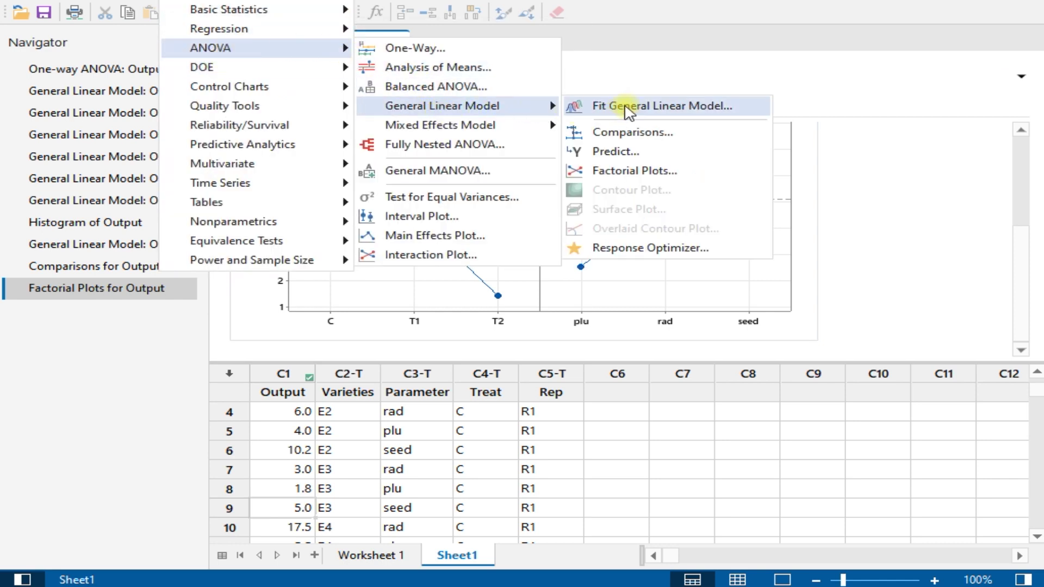
{"action": "left_click", "coordinate": [576, 106]}
{"action": "left_click", "coordinate": [439, 226]}
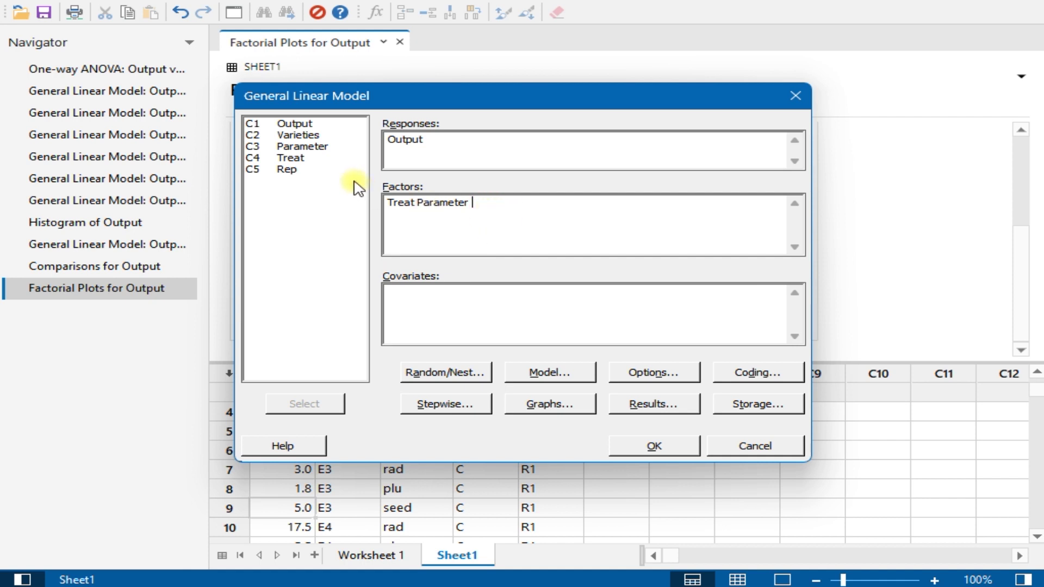
{"action": "left_click", "coordinate": [310, 136]}
{"action": "double_click", "coordinate": [310, 136]}
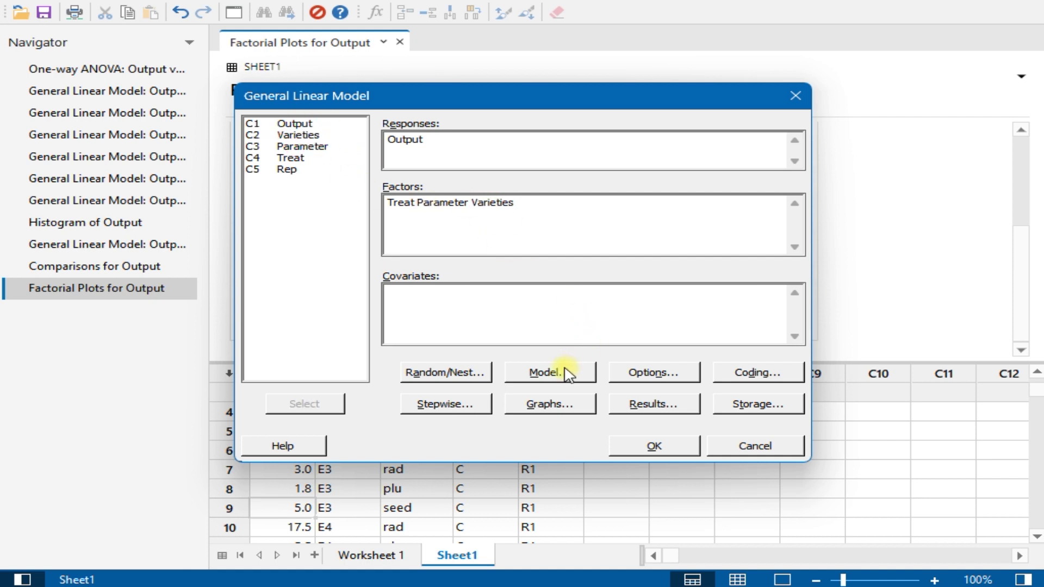
{"action": "left_click", "coordinate": [568, 374]}
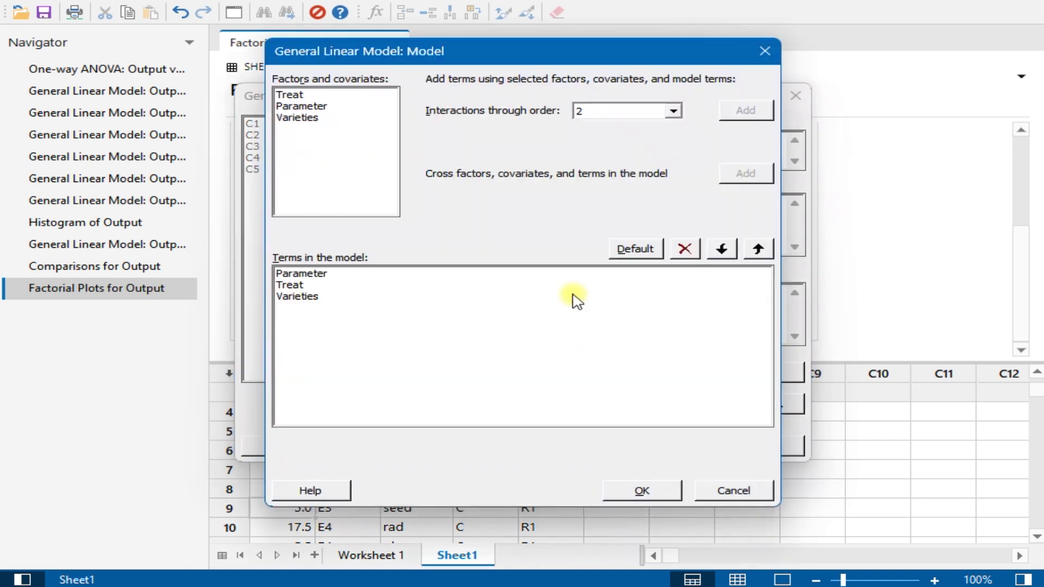
{"action": "left_click", "coordinate": [632, 114]}
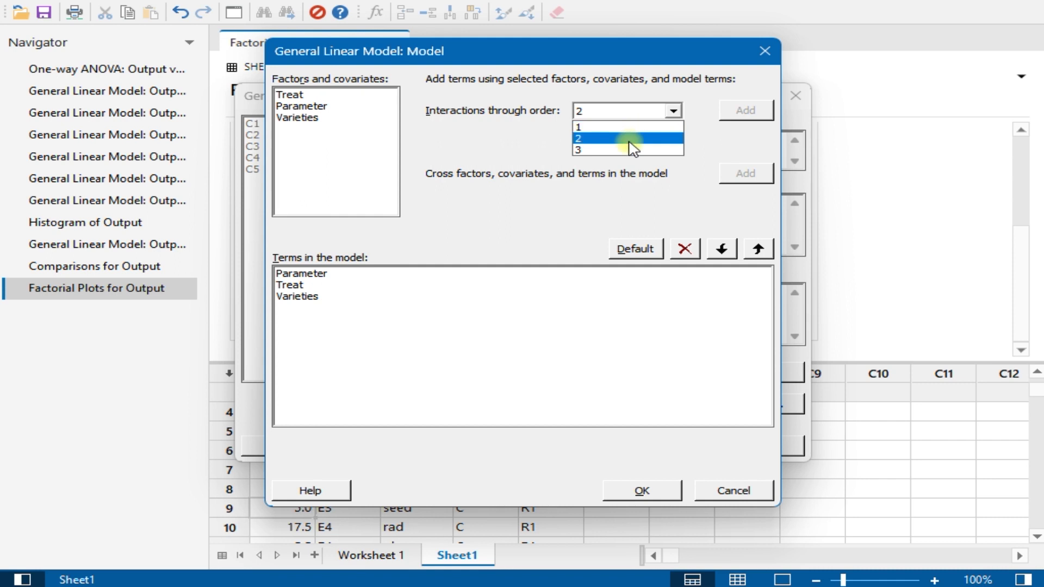
{"action": "left_click", "coordinate": [633, 150]}
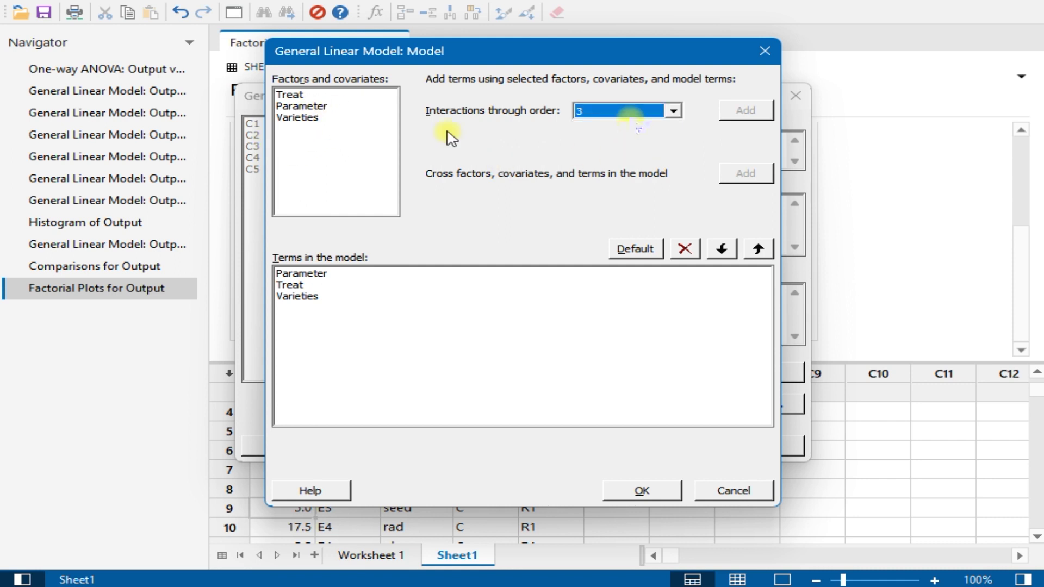
{"action": "left_click", "coordinate": [625, 111]}
{"action": "left_click", "coordinate": [615, 139]}
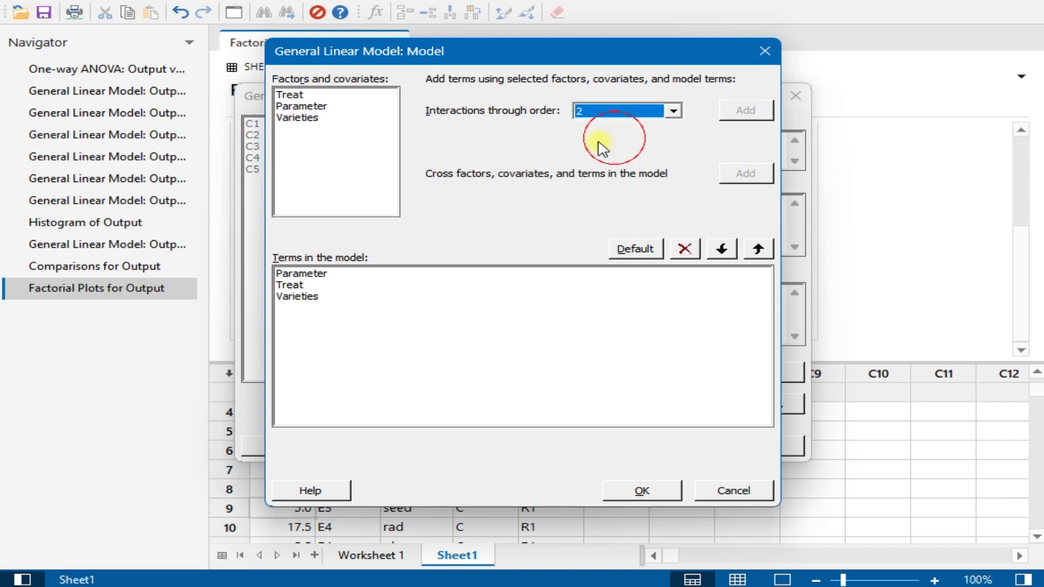
Step: Add all interactions through order 2 among Treat, Parameter and Varieties to the model terms
{"action": "left_click", "coordinate": [345, 96]}
{"action": "left_click", "coordinate": [309, 117], "text": "shift"}
{"action": "left_click", "coordinate": [754, 112]}
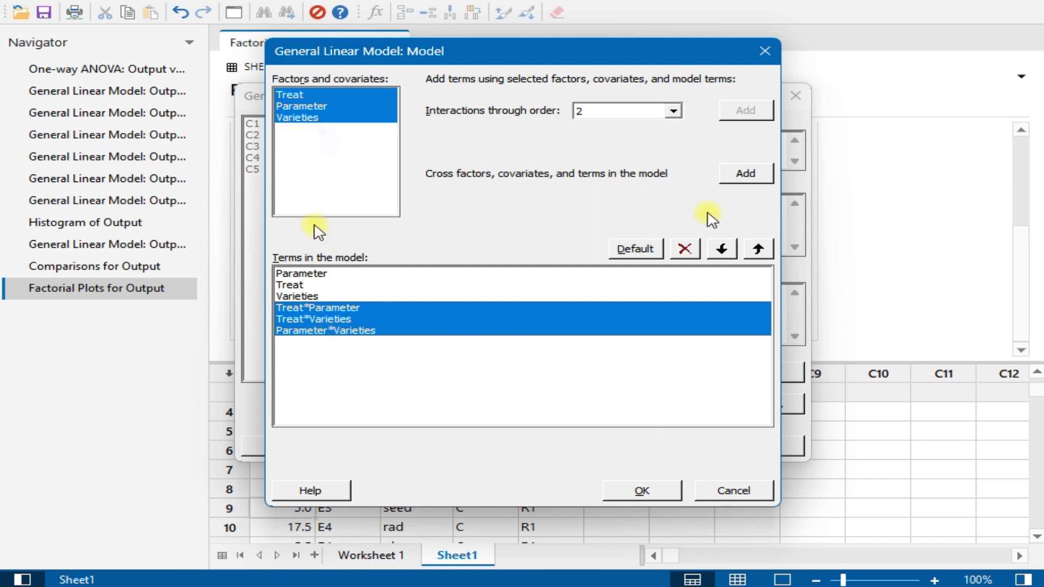
{"action": "left_click", "coordinate": [640, 490]}
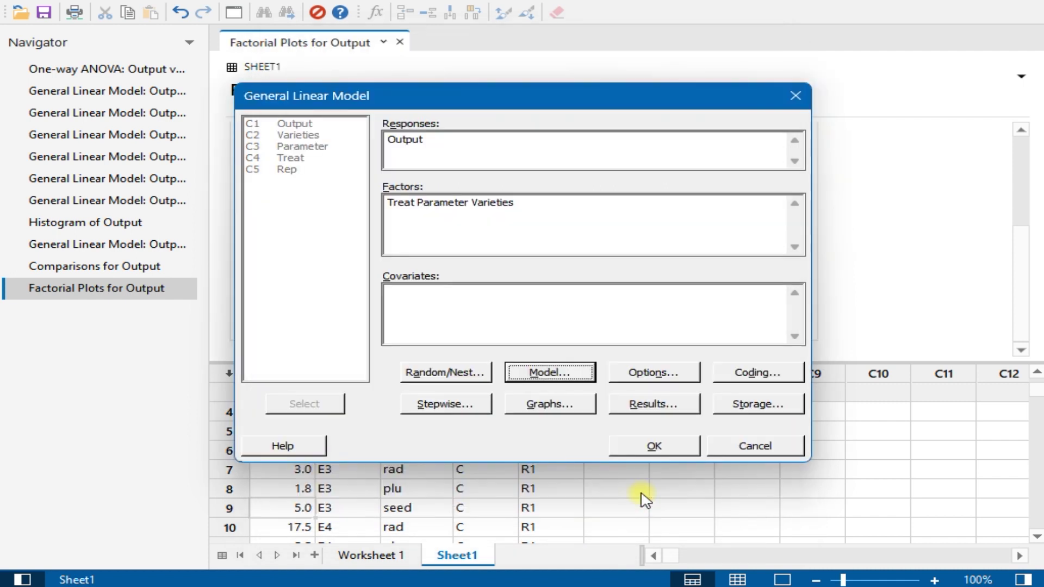
Step: Fit the three-factor interaction model, enlarge the results area, and examine its analysis of variance, coefficients and residual plots
{"action": "left_click", "coordinate": [654, 447]}
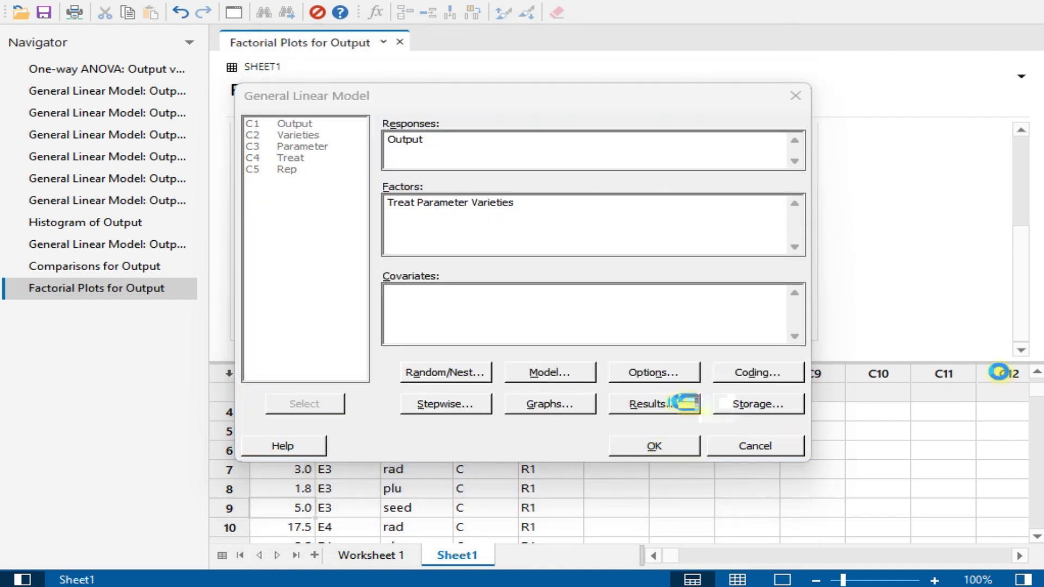
{"action": "left_click_drag", "start_coordinate": [943, 369], "coordinate": [761, 424]}
{"action": "scroll", "coordinate": [628, 281], "scroll_direction": "down", "scroll_amount": 3}
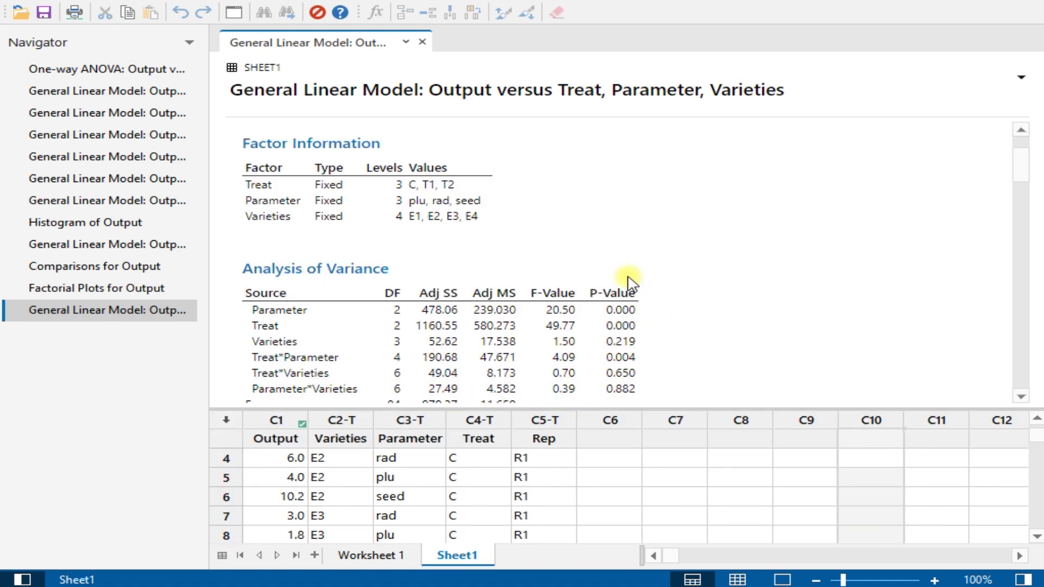
{"action": "left_click", "coordinate": [613, 264]}
{"action": "scroll", "coordinate": [612, 272], "scroll_direction": "down", "scroll_amount": 4}
{"action": "scroll", "coordinate": [609, 283], "scroll_direction": "down", "scroll_amount": 10}
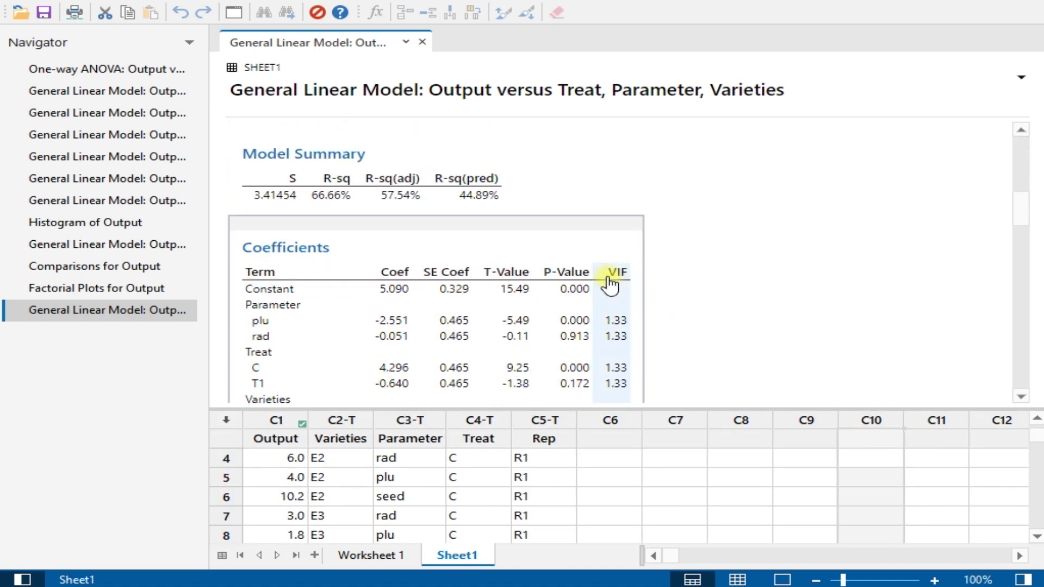
{"action": "scroll", "coordinate": [610, 282], "scroll_direction": "down", "scroll_amount": 5}
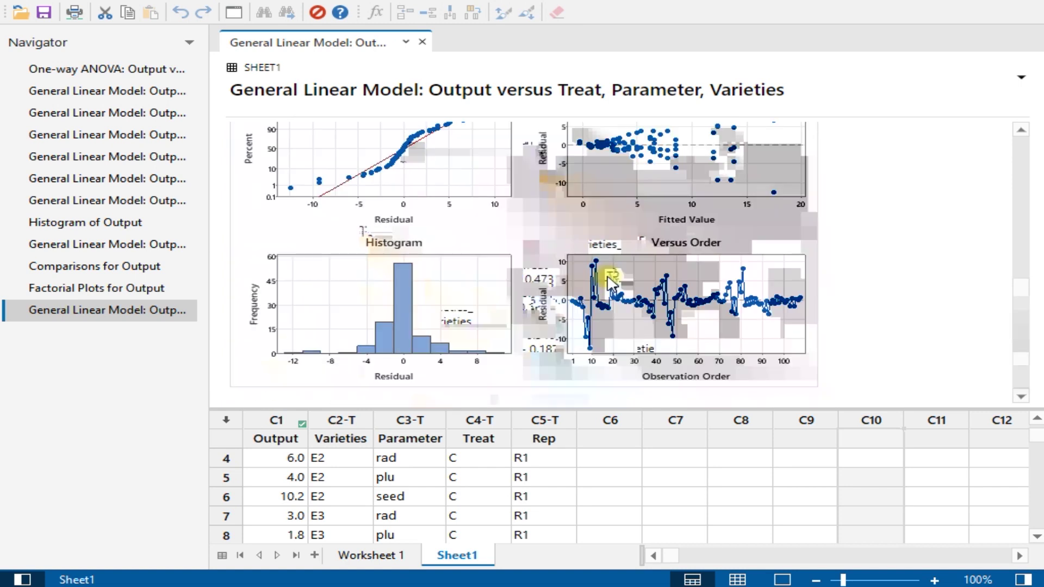
Step: Run Tukey pairwise comparisons of Output for Parameter, Treat, Varieties, Treat*Parameter, Treat*Varieties and Parameter*Varieties
{"action": "key", "text": "alt+s"}
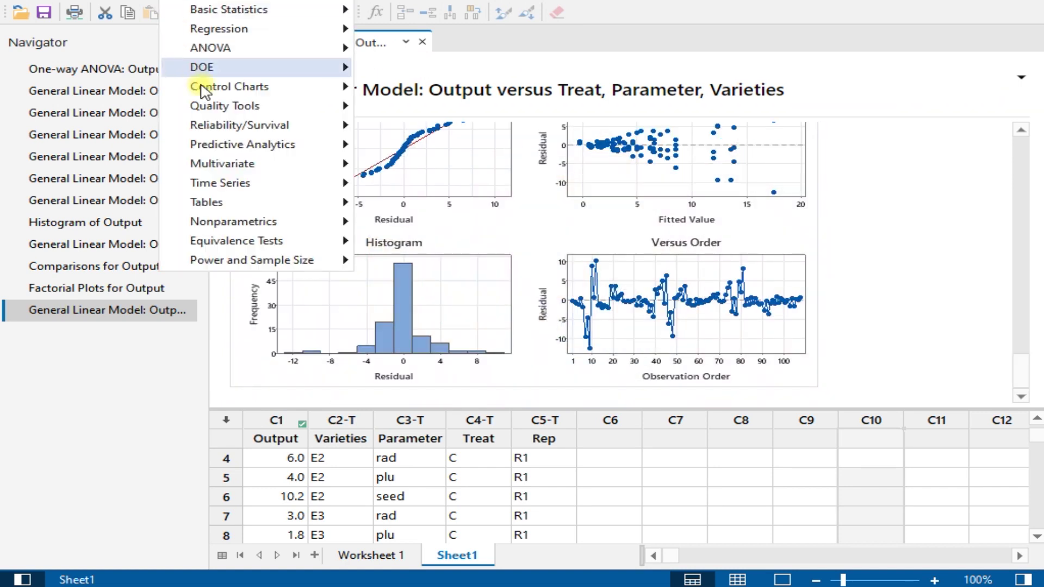
{"action": "mouse_move", "coordinate": [263, 51]}
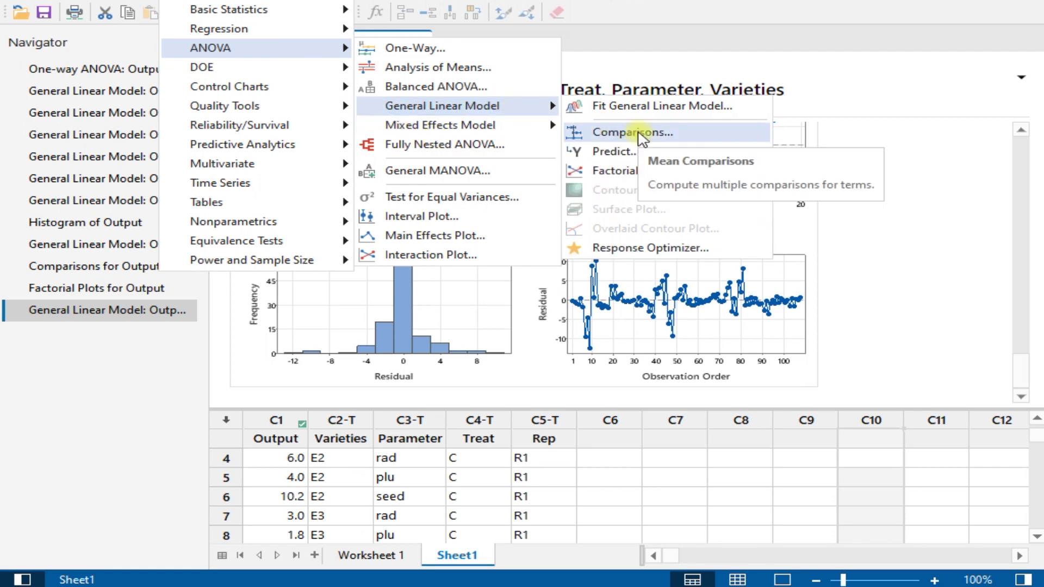
{"action": "left_click", "coordinate": [640, 134]}
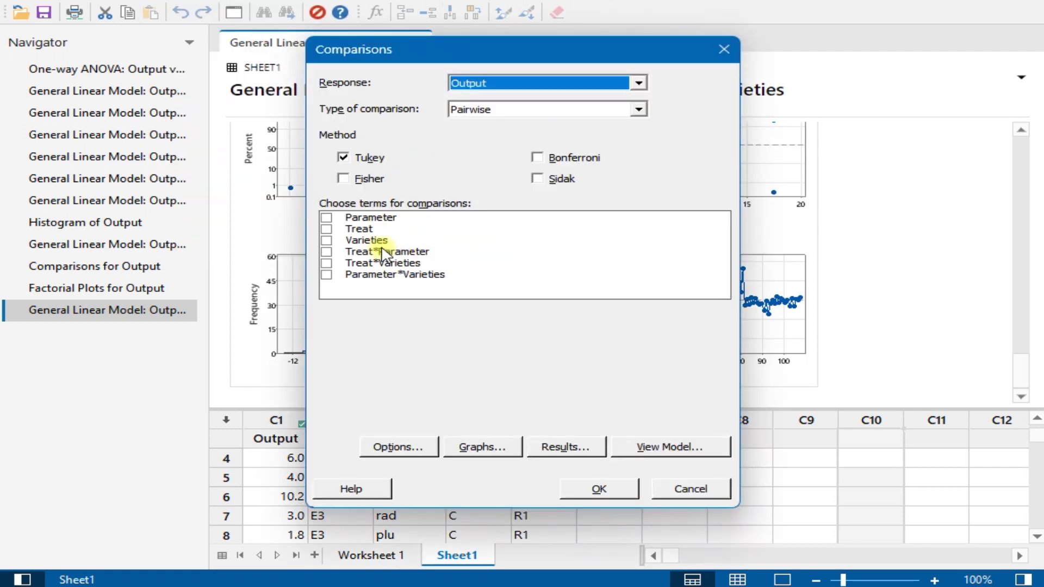
{"action": "left_click", "coordinate": [326, 218]}
{"action": "left_click", "coordinate": [326, 229]}
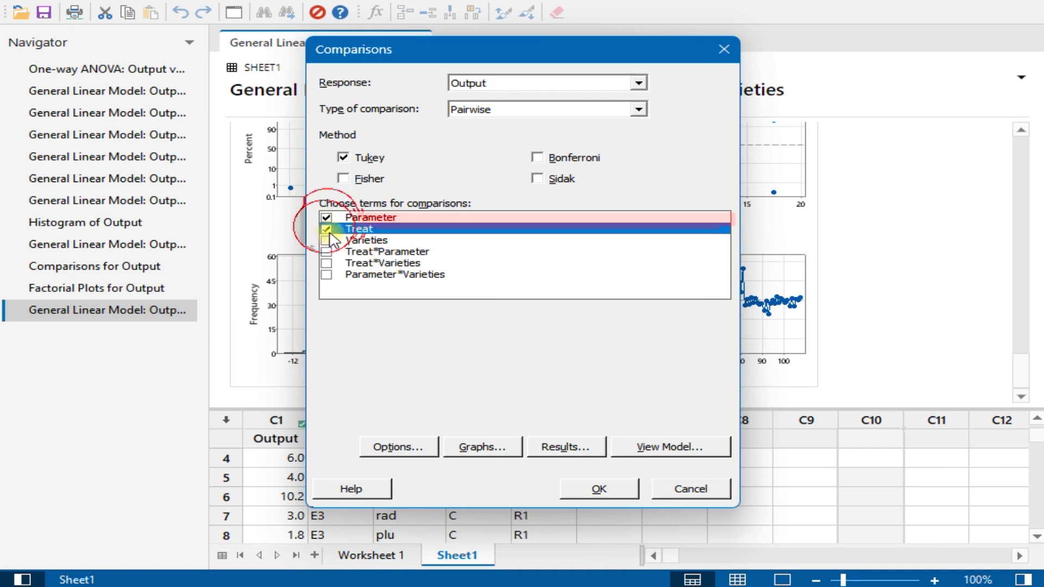
{"action": "left_click", "coordinate": [327, 240]}
{"action": "left_click", "coordinate": [326, 264]}
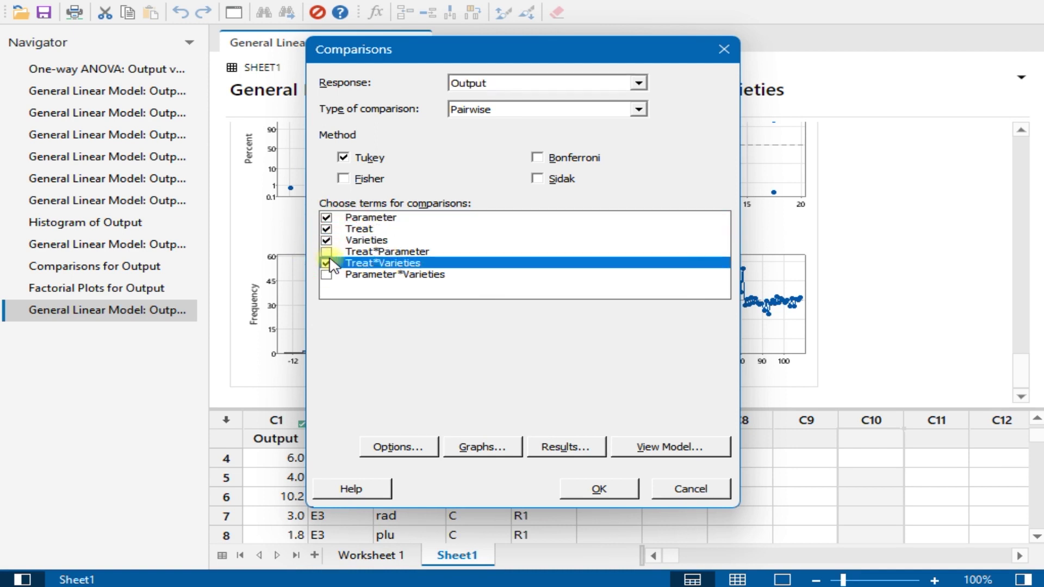
{"action": "left_click", "coordinate": [327, 252]}
{"action": "left_click", "coordinate": [326, 275]}
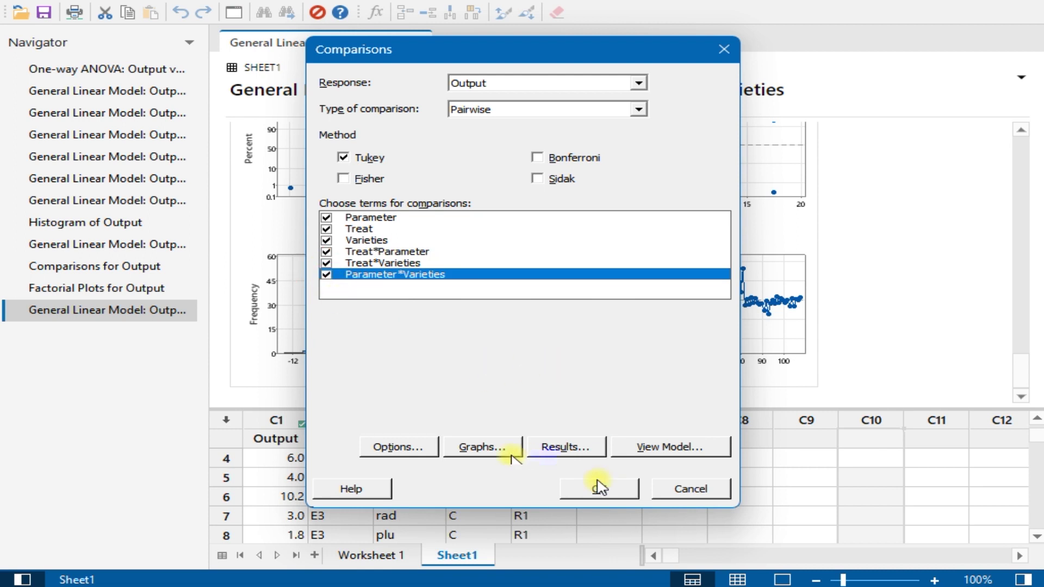
{"action": "left_click", "coordinate": [468, 449]}
{"action": "left_click", "coordinate": [601, 315]}
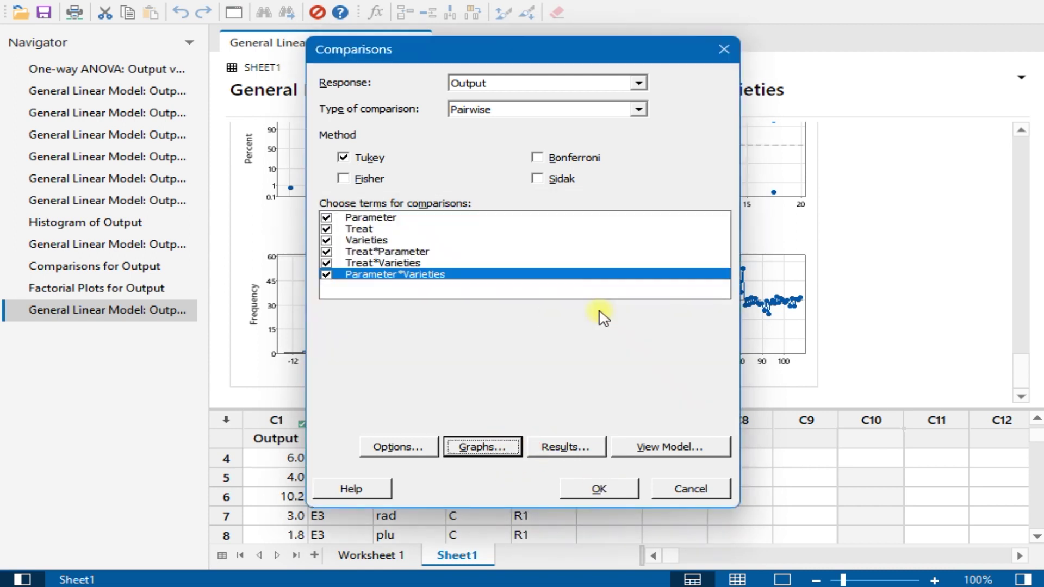
{"action": "left_click", "coordinate": [600, 488]}
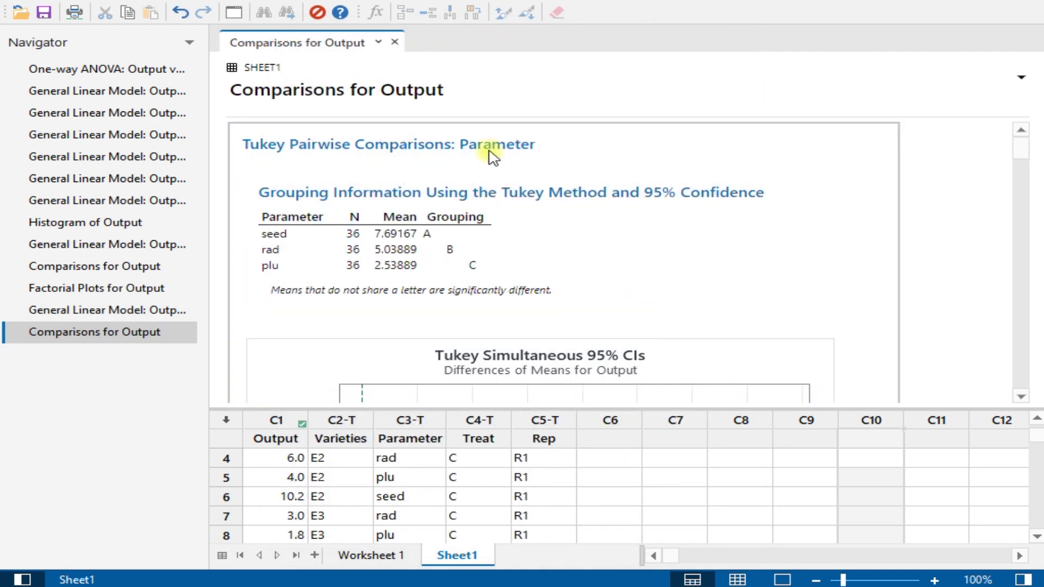
Step: Examine the Tukey grouping tables for the single factors Parameter, Treat and Varieties
{"action": "scroll", "coordinate": [468, 228], "scroll_direction": "down", "scroll_amount": 3}
{"action": "scroll", "coordinate": [462, 244], "scroll_direction": "down", "scroll_amount": 3}
{"action": "scroll", "coordinate": [461, 249], "scroll_direction": "up", "scroll_amount": 6}
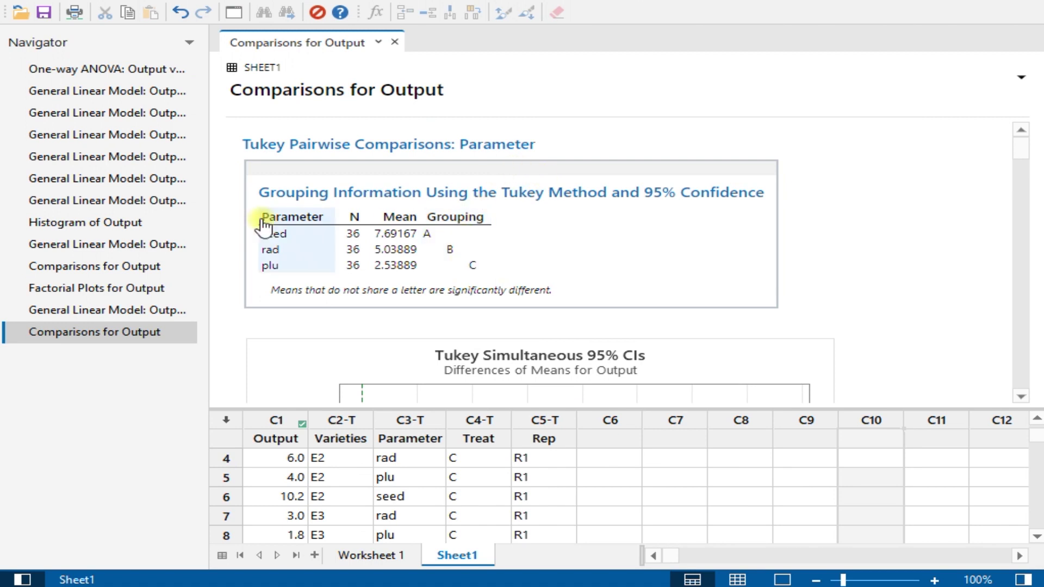
{"action": "scroll", "coordinate": [288, 226], "scroll_direction": "down", "scroll_amount": 2}
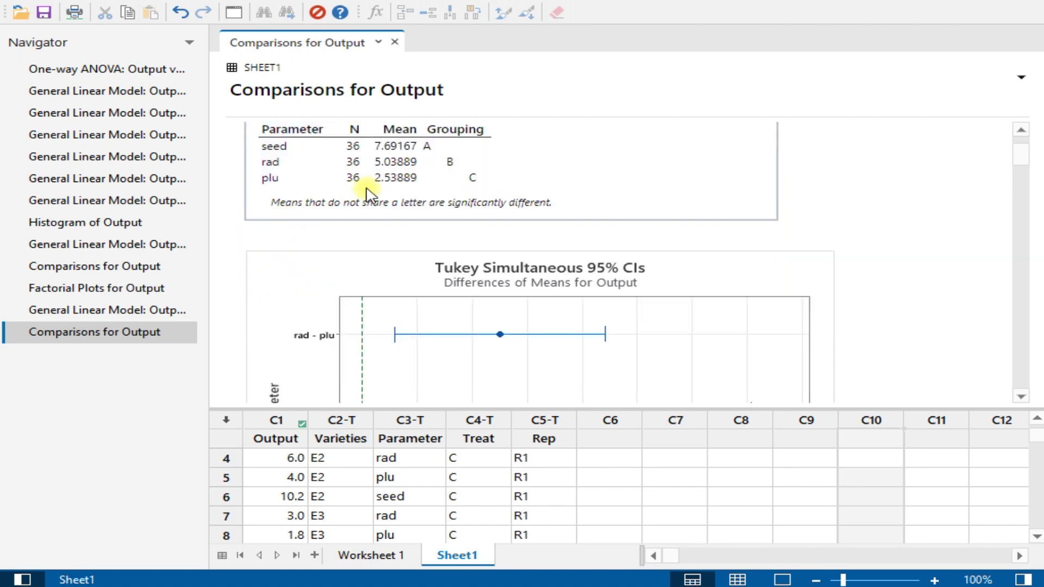
{"action": "scroll", "coordinate": [366, 191], "scroll_direction": "down", "scroll_amount": 6}
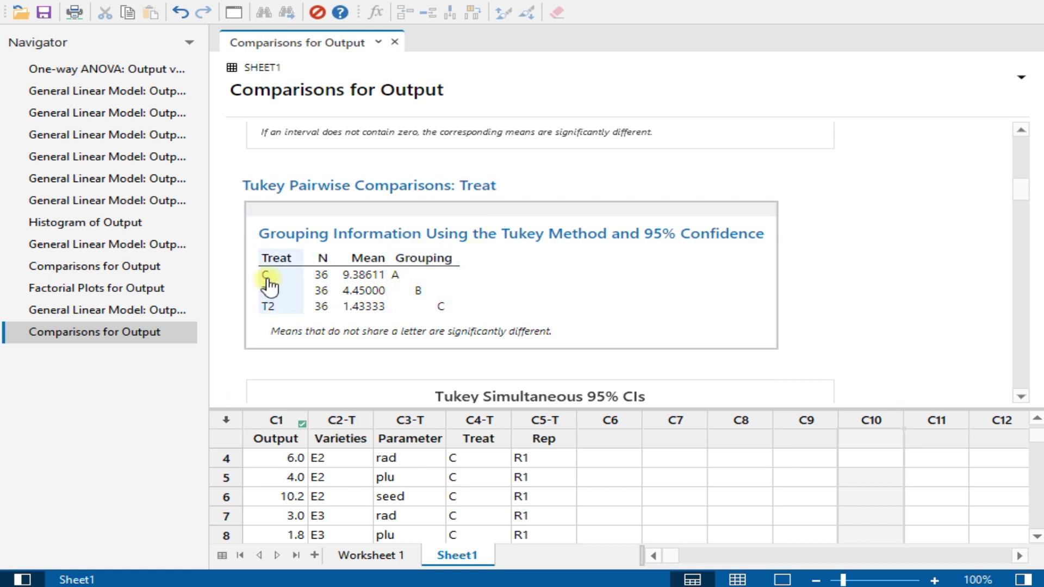
{"action": "scroll", "coordinate": [319, 286], "scroll_direction": "down", "scroll_amount": 12}
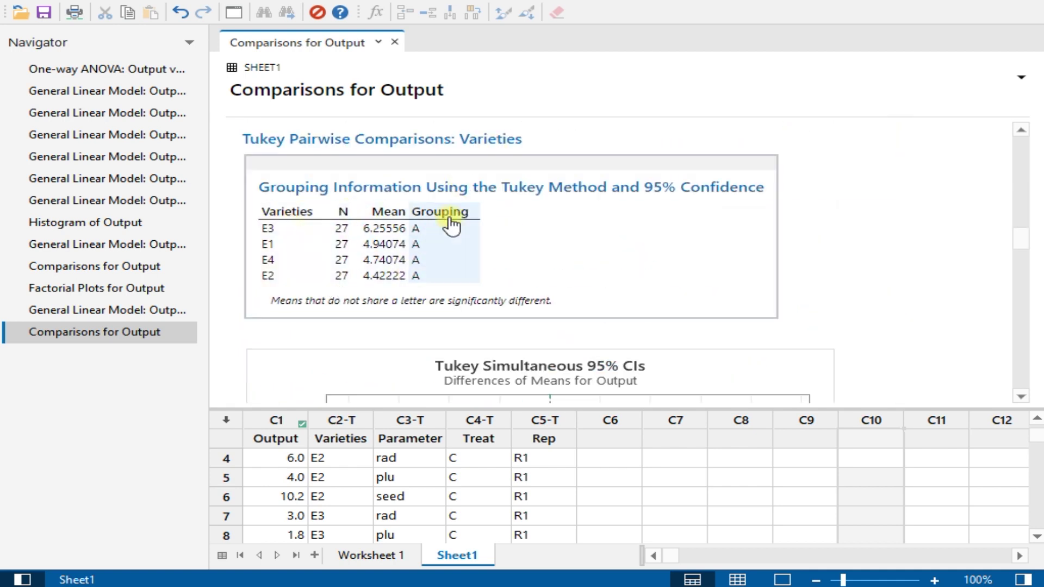
{"action": "scroll", "coordinate": [462, 223], "scroll_direction": "up", "scroll_amount": 20}
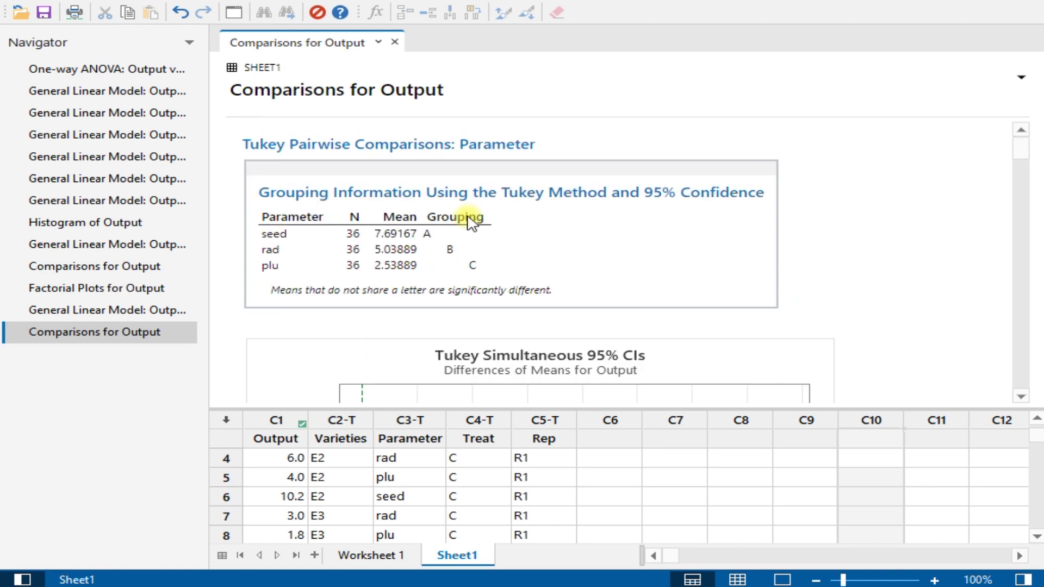
{"action": "scroll", "coordinate": [560, 274], "scroll_direction": "down", "scroll_amount": 15}
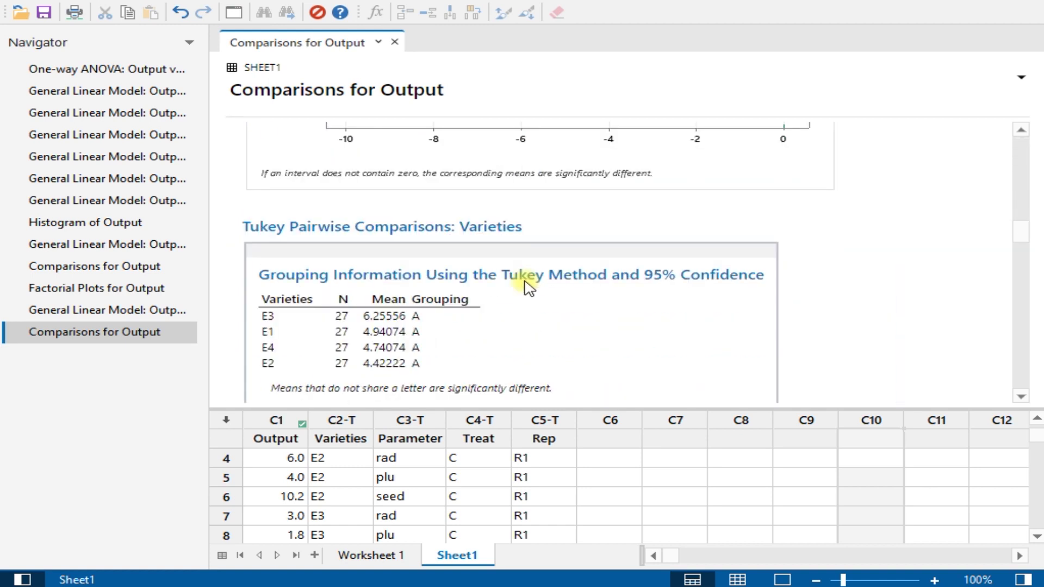
Step: Examine the Tukey grouping tables for the Treat*Parameter, Treat*Varieties and Parameter*Varieties interactions
{"action": "scroll", "coordinate": [324, 306], "scroll_direction": "down", "scroll_amount": 10}
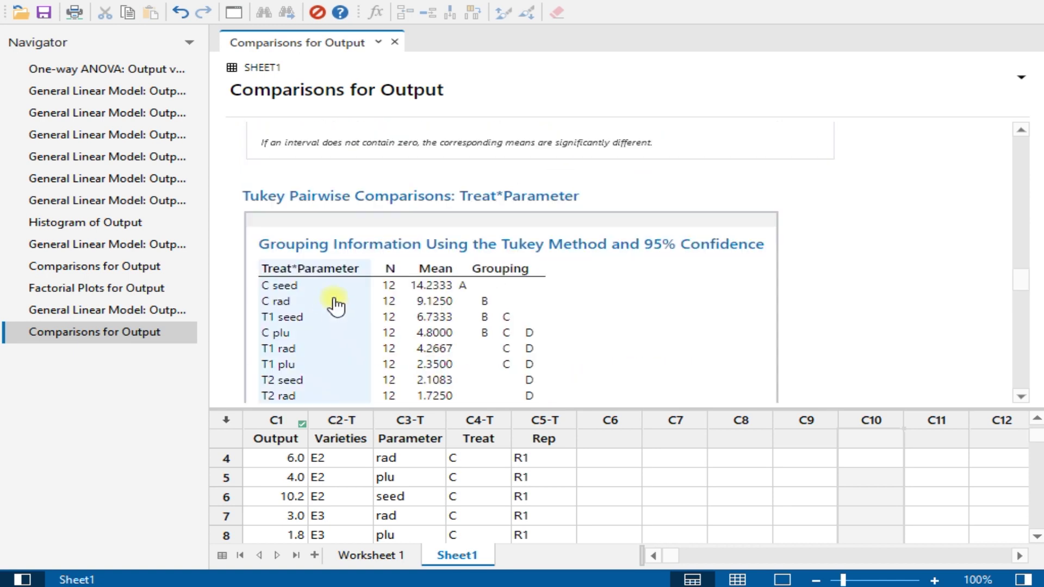
{"action": "scroll", "coordinate": [401, 299], "scroll_direction": "down", "scroll_amount": 3}
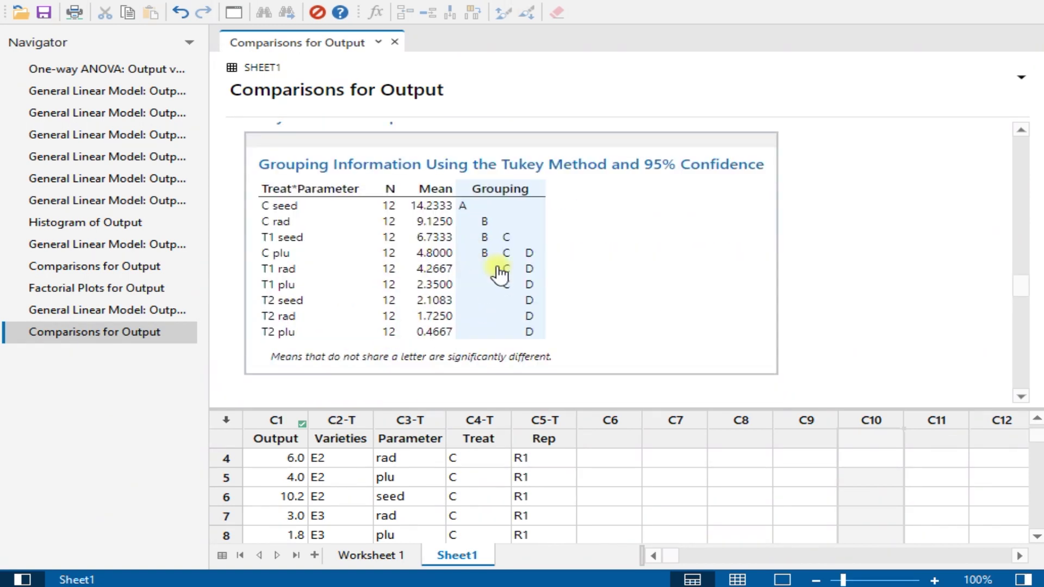
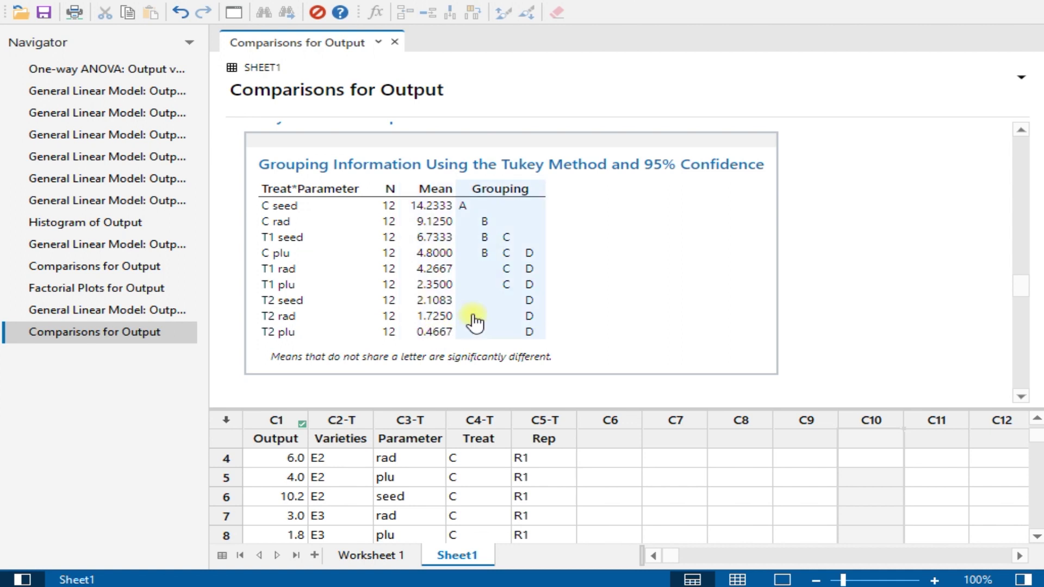
{"action": "scroll", "coordinate": [474, 323], "scroll_direction": "down", "scroll_amount": 15}
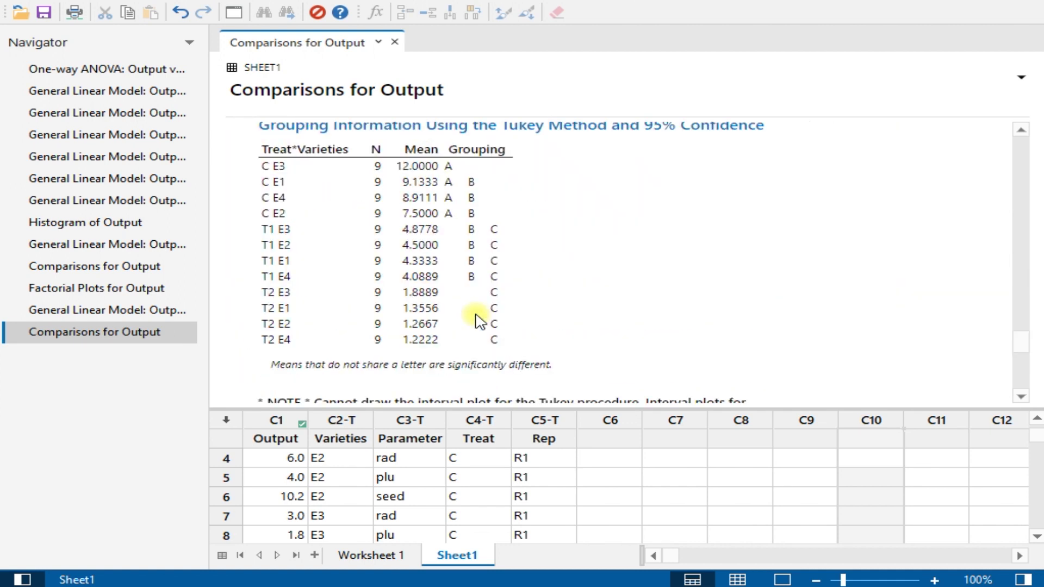
{"action": "scroll", "coordinate": [345, 224], "scroll_direction": "up", "scroll_amount": 3}
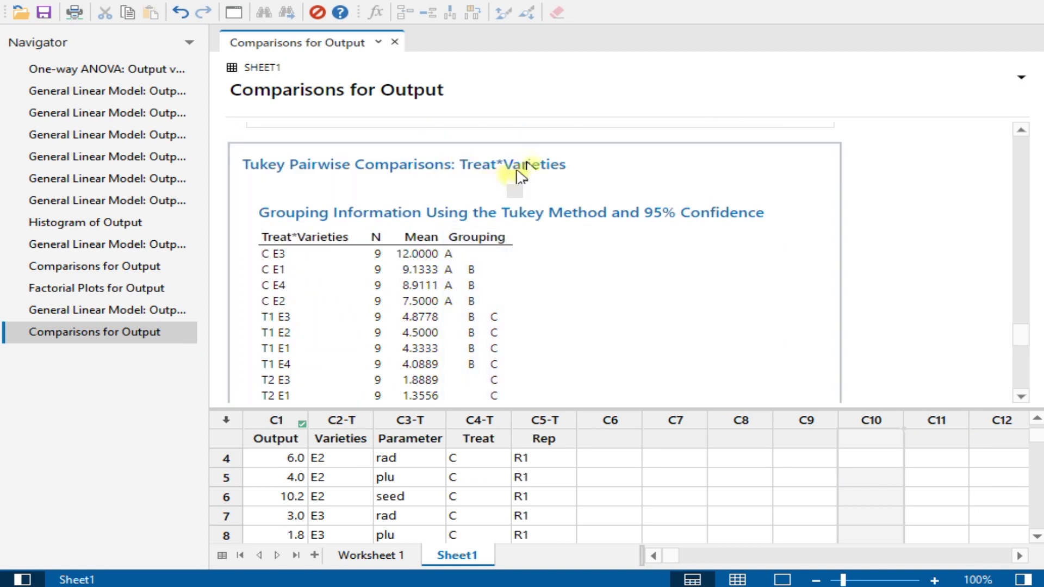
{"action": "scroll", "coordinate": [519, 175], "scroll_direction": "down", "scroll_amount": 15}
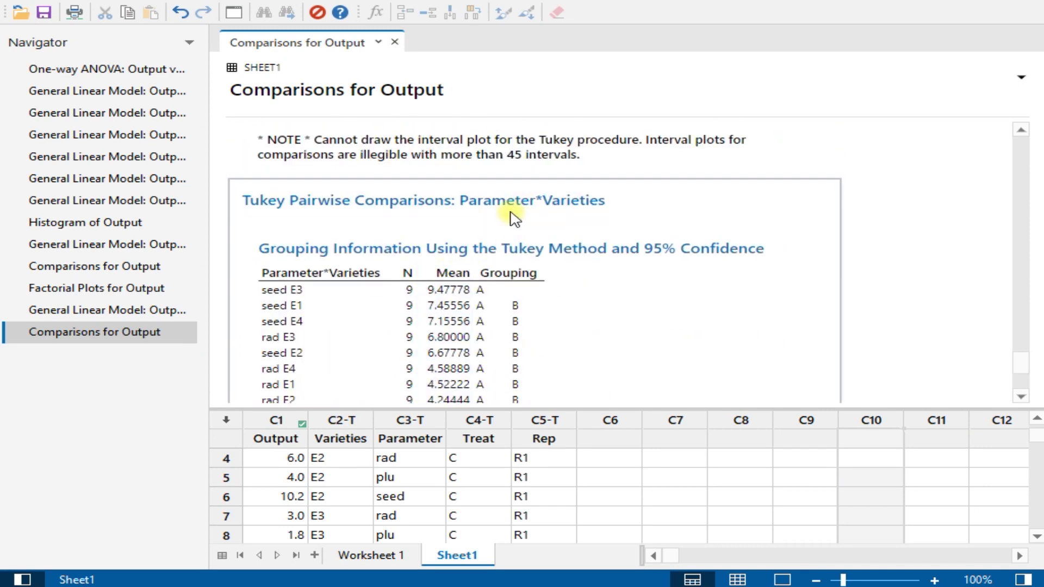
{"action": "left_click", "coordinate": [563, 205]}
{"action": "scroll", "coordinate": [567, 184], "scroll_direction": "down", "scroll_amount": 3}
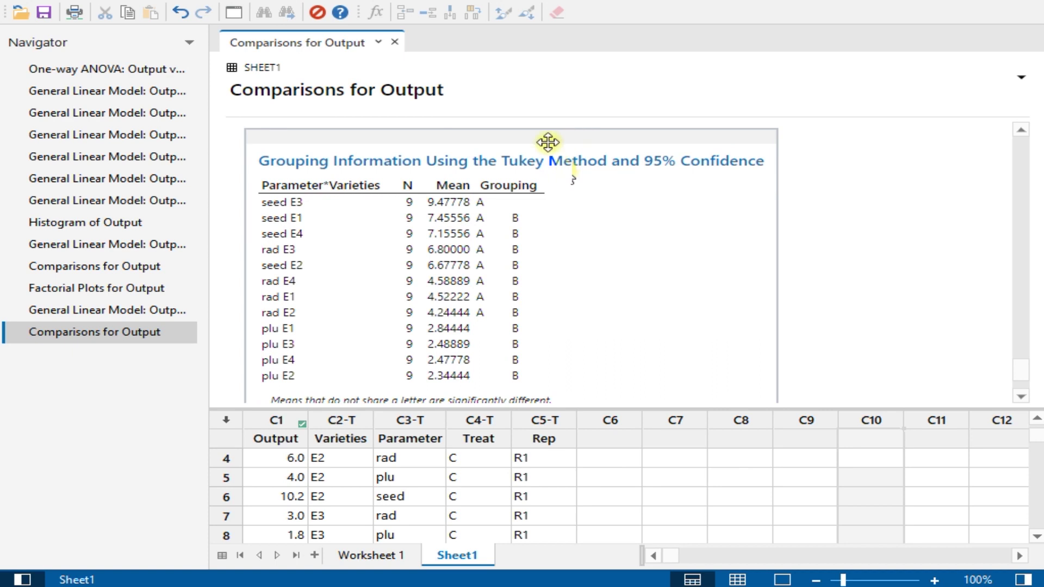
{"action": "left_click", "coordinate": [534, 228]}
{"action": "scroll", "coordinate": [511, 250], "scroll_direction": "down", "scroll_amount": 3}
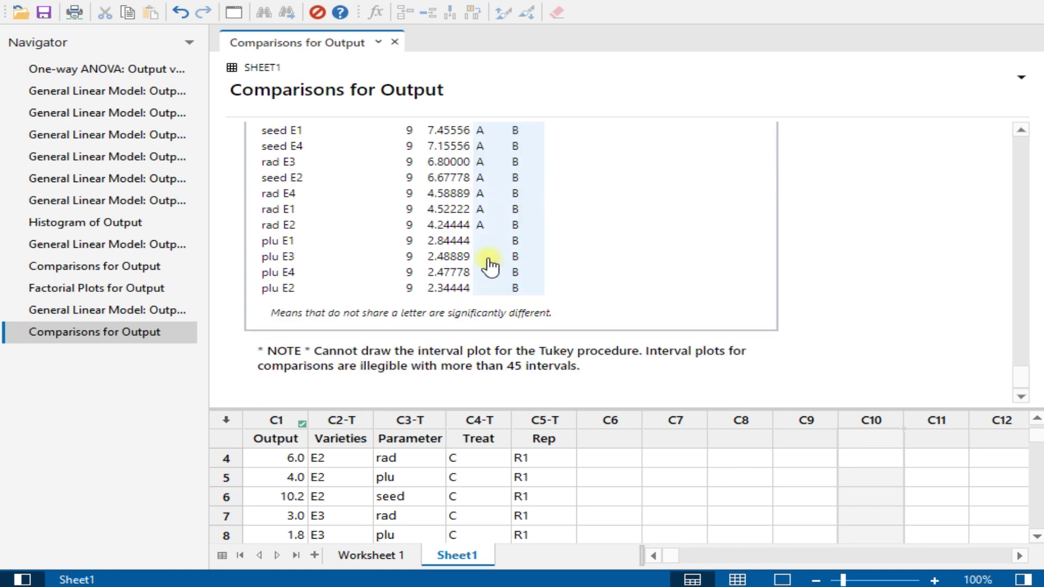
{"action": "left_click", "coordinate": [496, 320]}
{"action": "scroll", "coordinate": [496, 320], "scroll_direction": "up", "scroll_amount": 10}
Step: Create main effects and interaction plots of Output for Treat, Parameter and Varieties, using only model terms and the lower left matrix
{"action": "key", "text": "alt+s"}
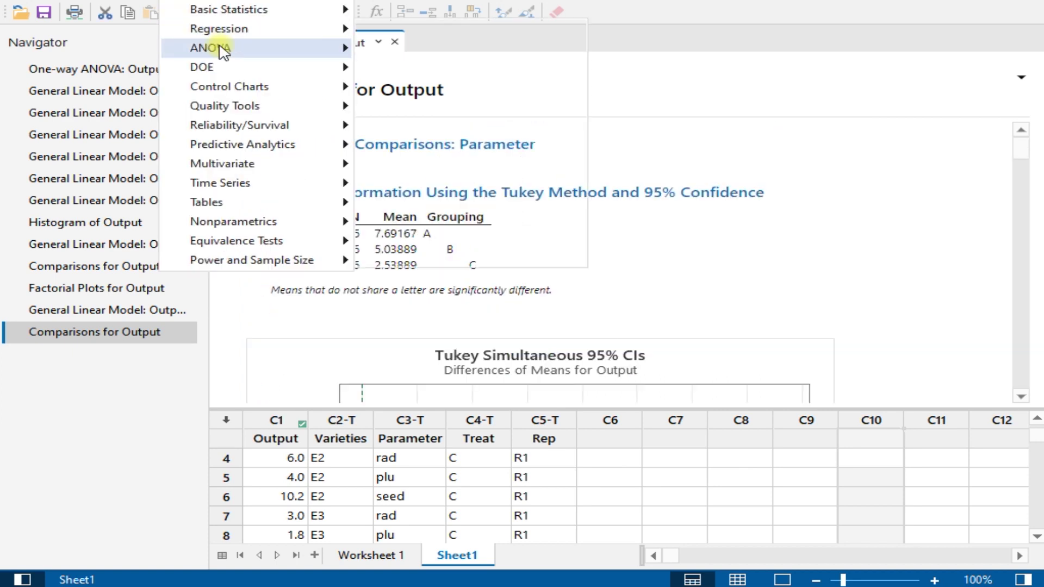
{"action": "mouse_move", "coordinate": [343, 47]}
{"action": "mouse_move", "coordinate": [439, 106]}
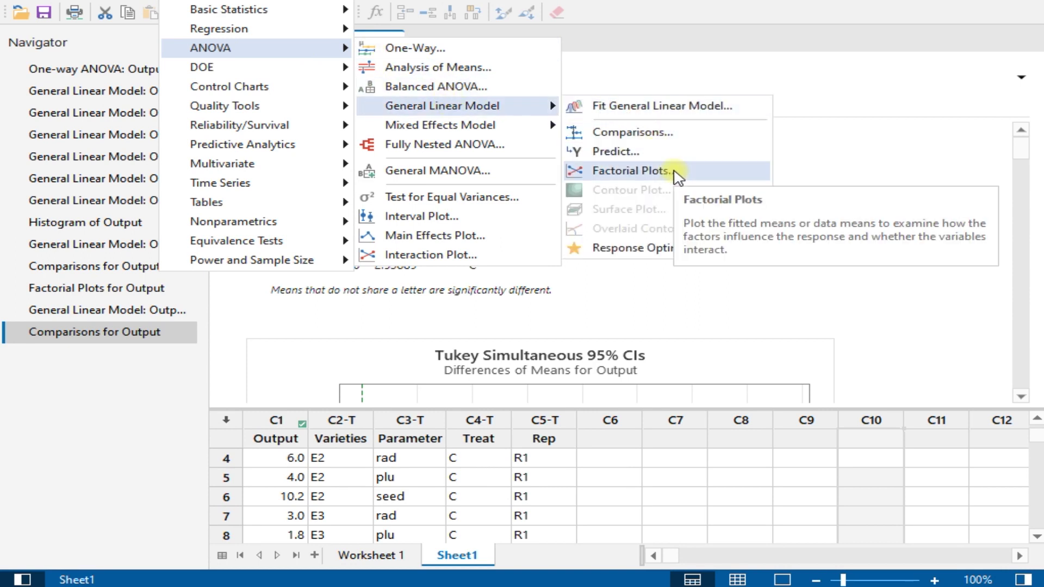
{"action": "left_click", "coordinate": [676, 172]}
{"action": "left_click", "coordinate": [581, 225]}
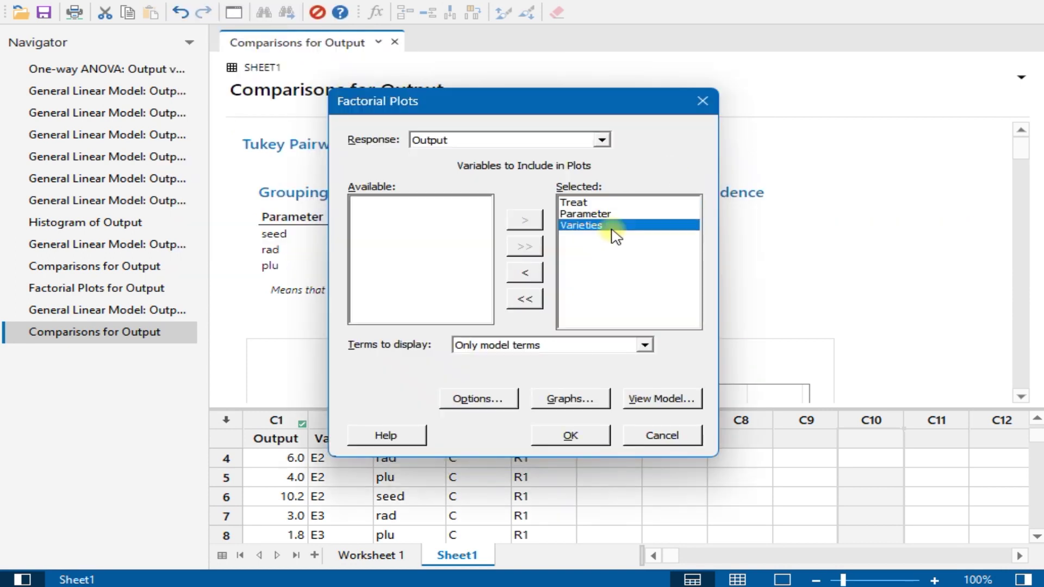
{"action": "key", "text": "ctrl+a"}
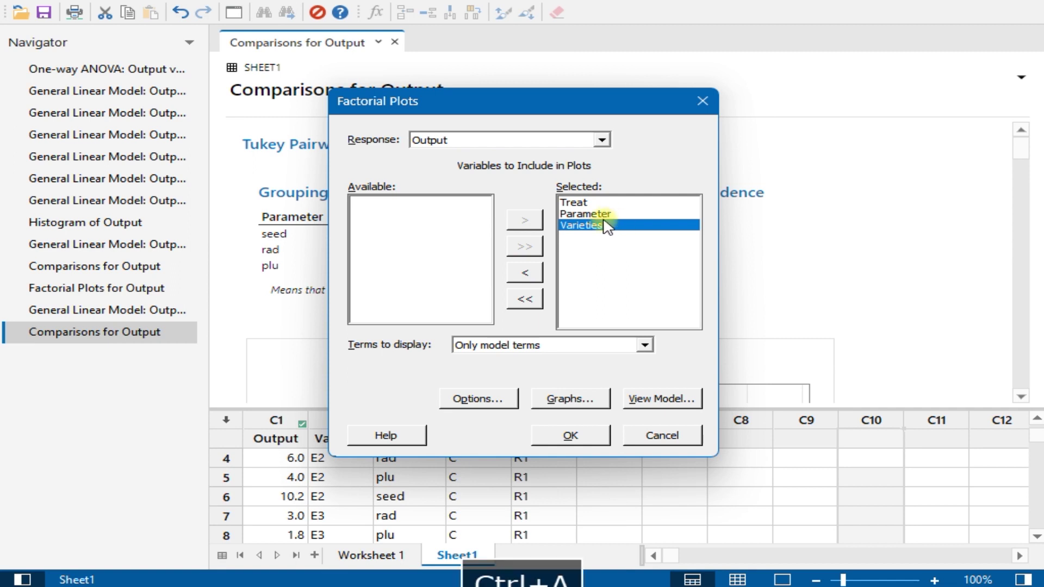
{"action": "left_click", "coordinate": [565, 400]}
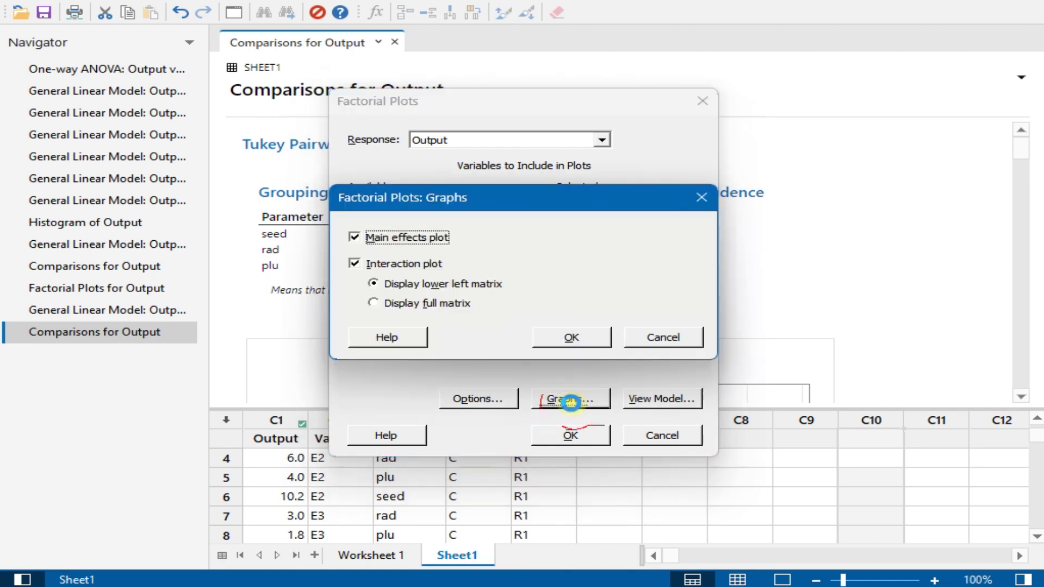
{"action": "left_click", "coordinate": [558, 338]}
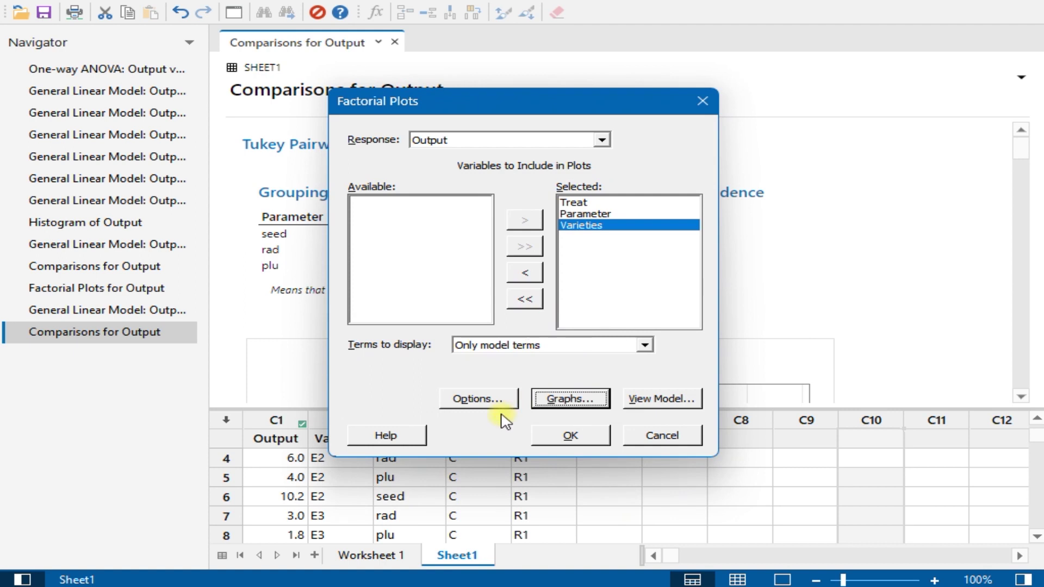
{"action": "left_click", "coordinate": [563, 435]}
Step: Examine the fitted-means main effects plot and the two-way interaction plots of Treat, Parameter and Varieties
{"action": "scroll", "coordinate": [579, 264], "scroll_direction": "down", "scroll_amount": 5}
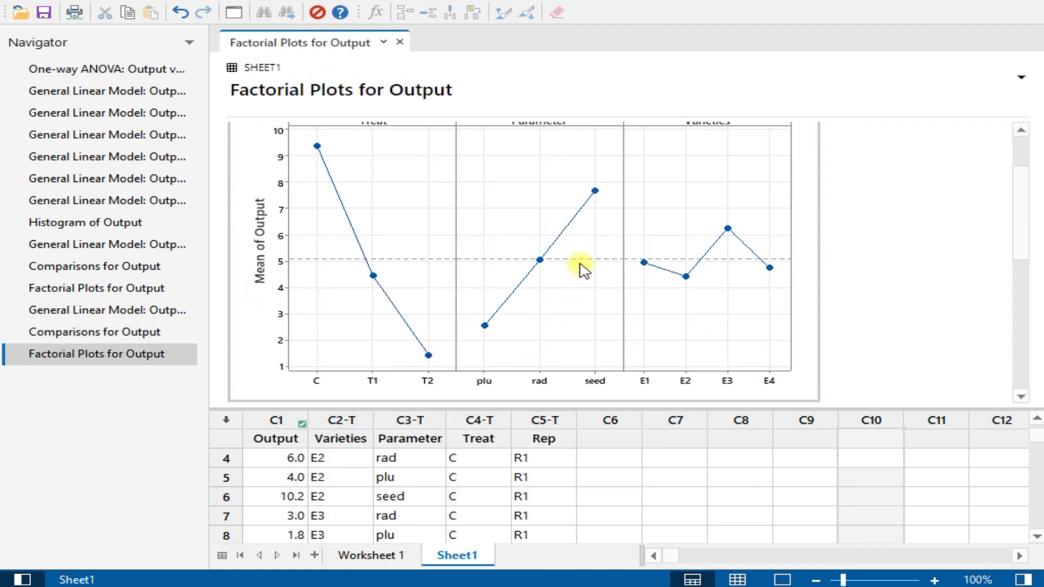
{"action": "scroll", "coordinate": [580, 264], "scroll_direction": "up", "scroll_amount": 4}
{"action": "scroll", "coordinate": [580, 264], "scroll_direction": "down", "scroll_amount": 4}
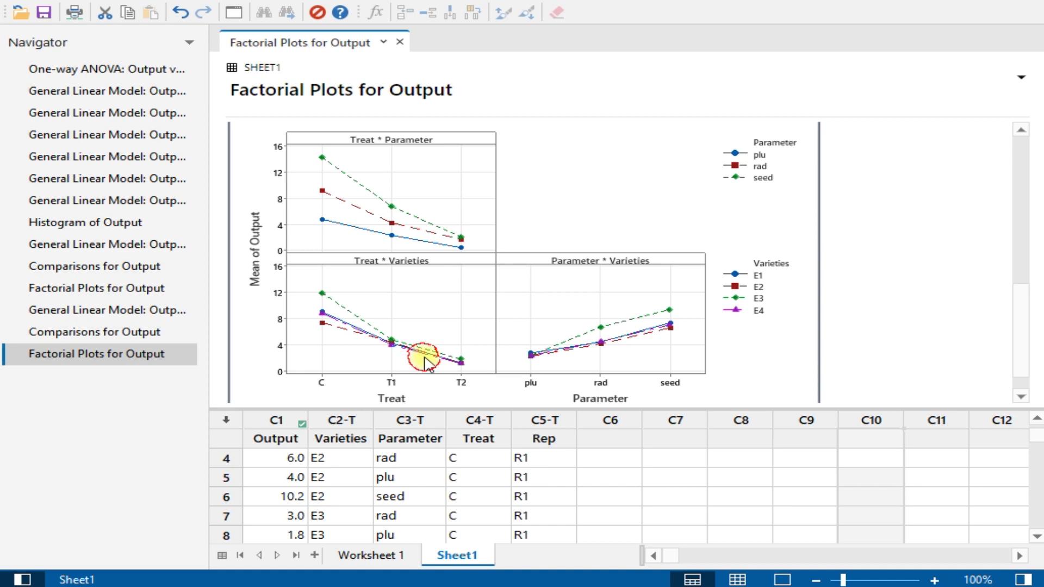
{"action": "left_click", "coordinate": [635, 323]}
{"action": "scroll", "coordinate": [639, 327], "scroll_direction": "down", "scroll_amount": 1}
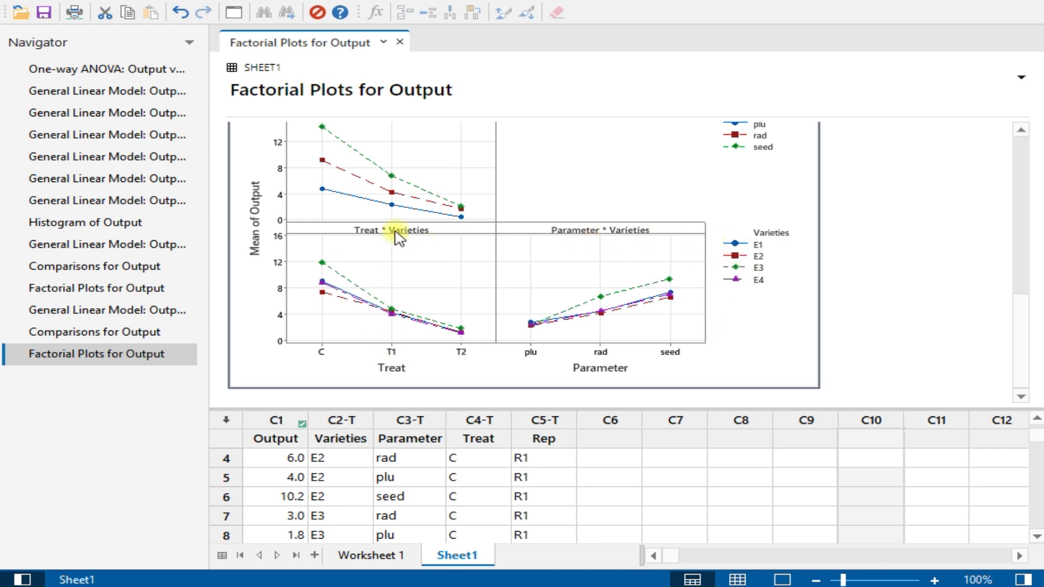
{"action": "scroll", "coordinate": [397, 237], "scroll_direction": "up", "scroll_amount": 3}
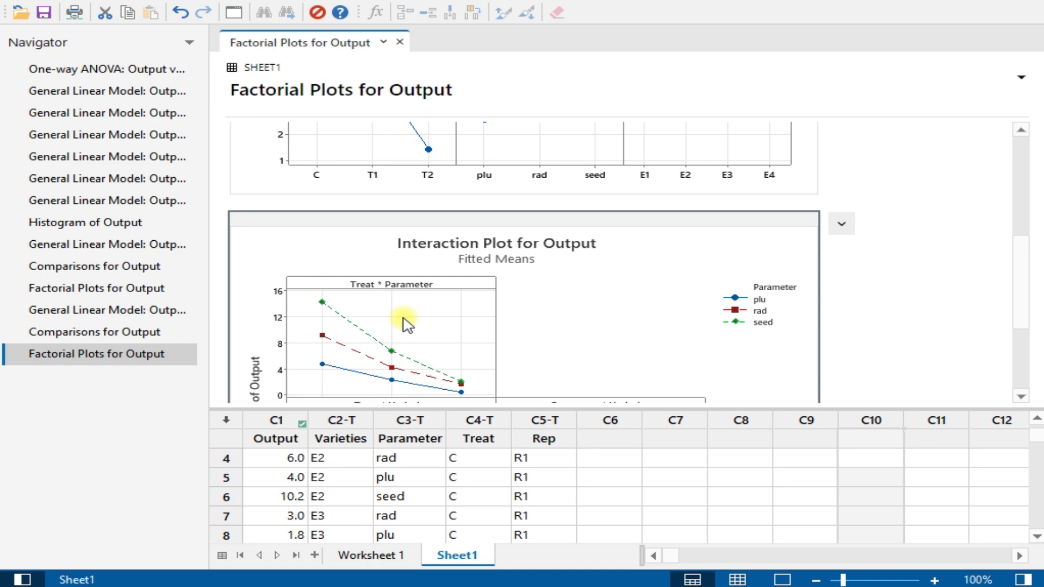
{"action": "scroll", "coordinate": [513, 350], "scroll_direction": "down", "scroll_amount": 3}
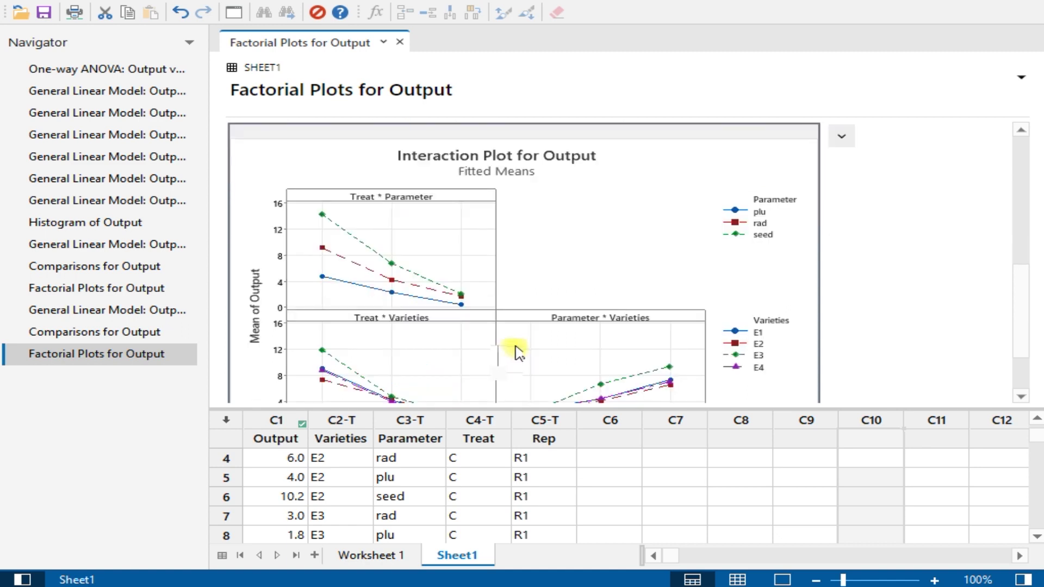
{"action": "scroll", "coordinate": [514, 354], "scroll_direction": "up", "scroll_amount": 6}
{"action": "scroll", "coordinate": [506, 338], "scroll_direction": "up", "scroll_amount": 3}
{"action": "left_click", "coordinate": [479, 322]}
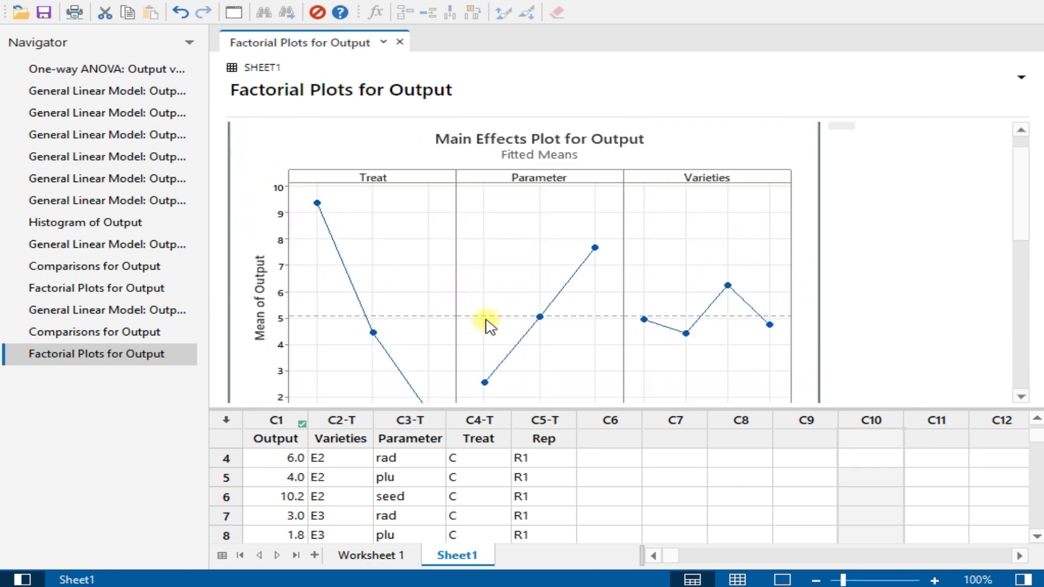
{"action": "scroll", "coordinate": [490, 326], "scroll_direction": "down", "scroll_amount": 1}
{"action": "scroll", "coordinate": [649, 292], "scroll_direction": "down", "scroll_amount": 5}
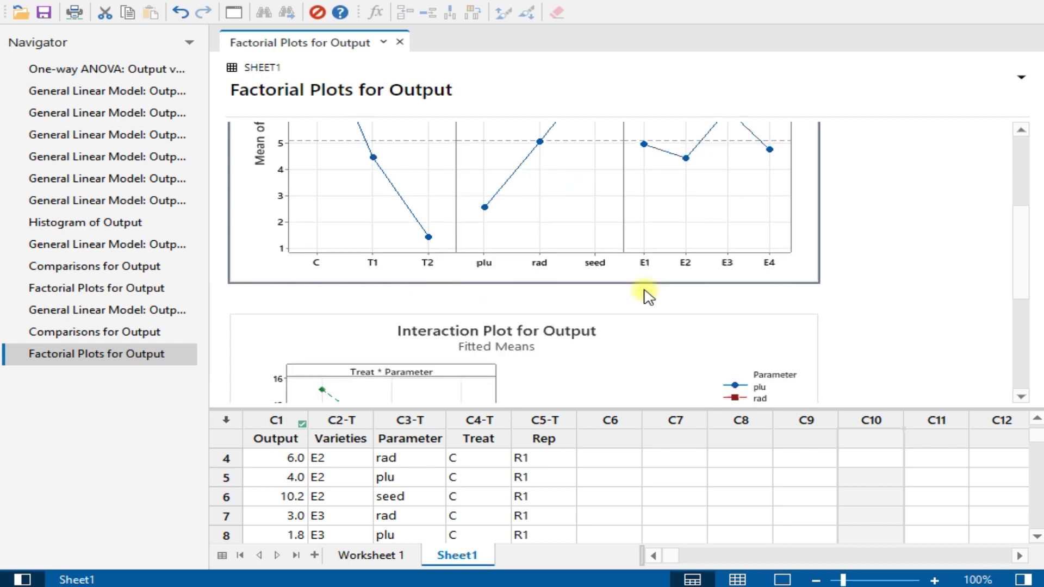
Step: Switch to the Excel workbook and delete the units row directly below the headers on Sheet1
{"action": "scroll", "coordinate": [414, 288], "scroll_direction": "down", "scroll_amount": 2}
{"action": "left_click", "coordinate": [409, 289]}
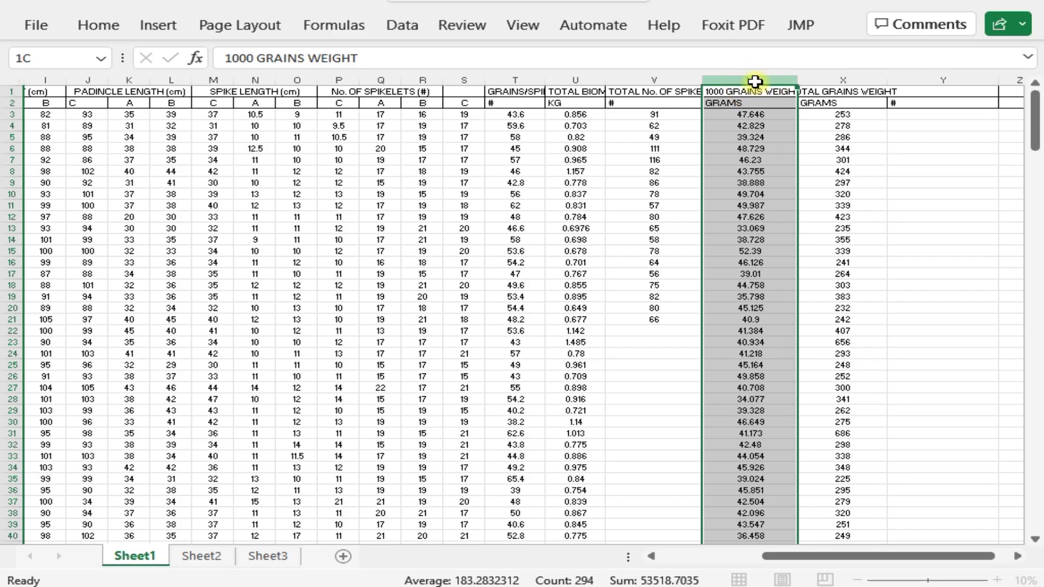
{"action": "left_click_drag", "start_coordinate": [756, 80], "coordinate": [833, 83]}
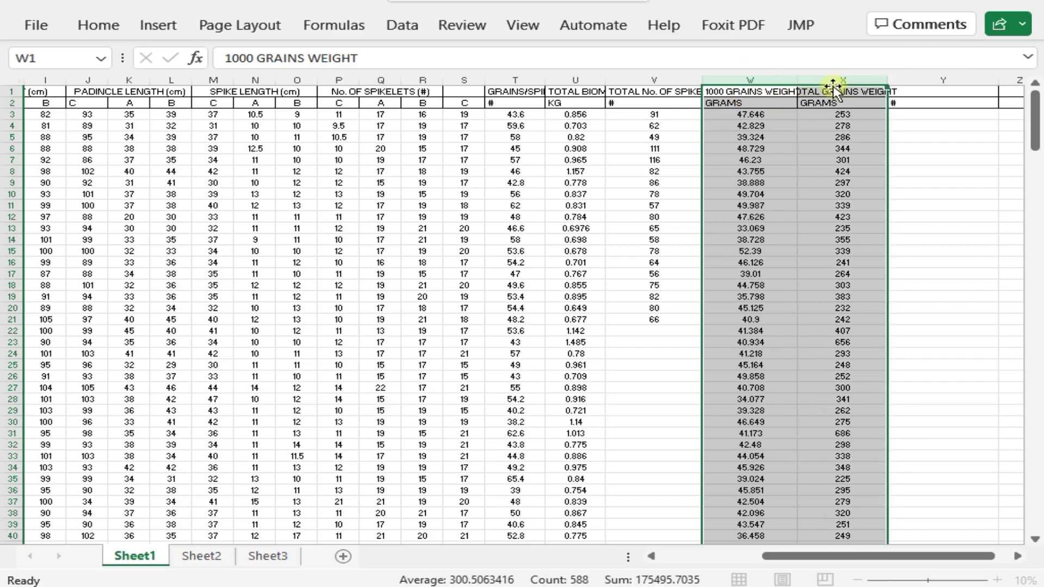
{"action": "left_click", "coordinate": [787, 140]}
{"action": "left_click", "coordinate": [9, 103]}
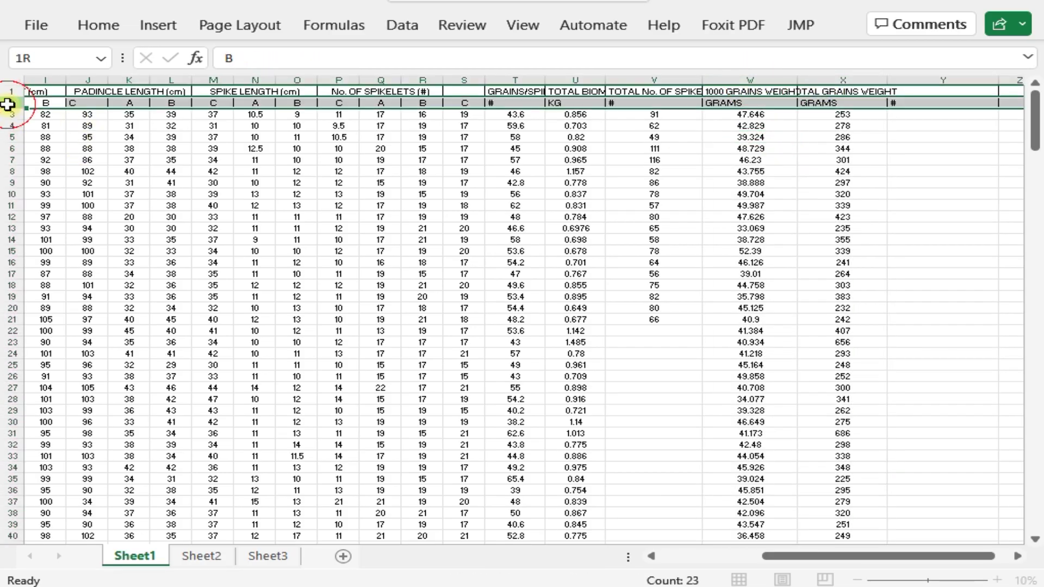
{"action": "right_click", "coordinate": [11, 103]}
{"action": "left_click", "coordinate": [91, 320]}
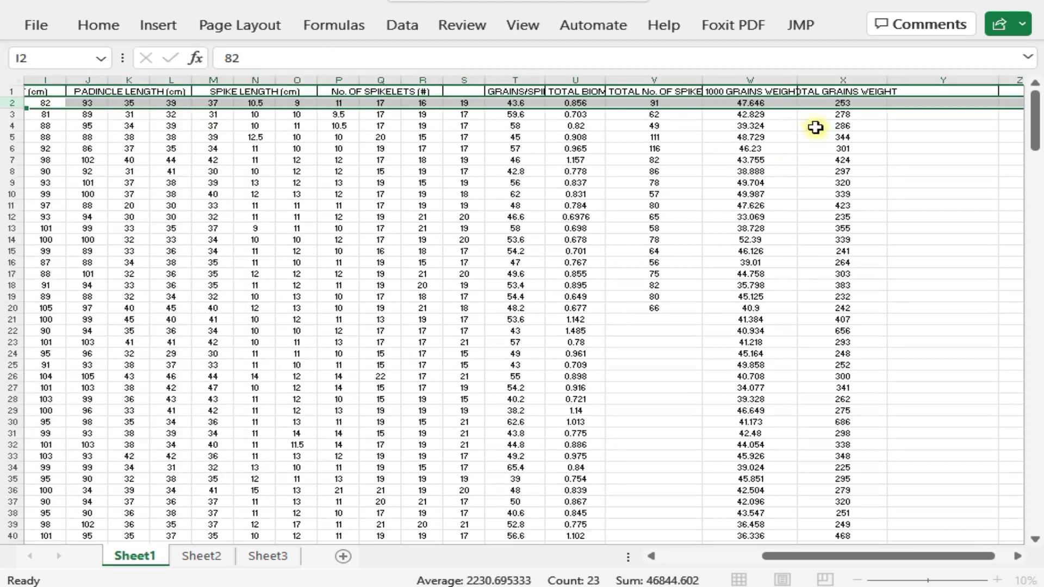
Step: Copy the 1000 GRAINS WEIGHT and TOTAL GRAINS WEIGHT columns from Excel into the Minitab worksheet, starting at the C6 header
{"action": "left_click_drag", "start_coordinate": [766, 77], "coordinate": [854, 78]}
{"action": "key", "text": "ctrl+c"}
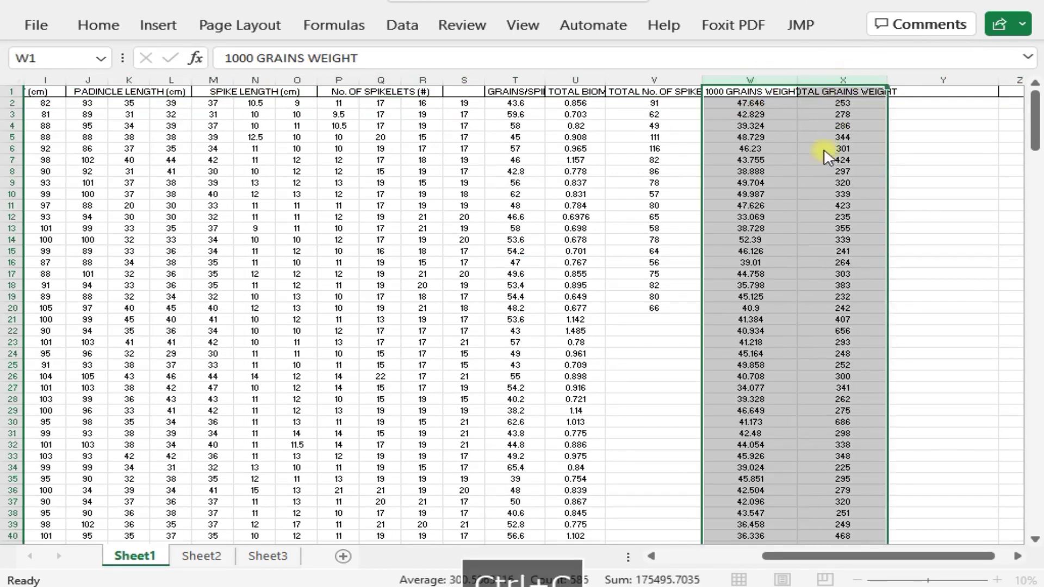
{"action": "left_click", "coordinate": [631, 432]}
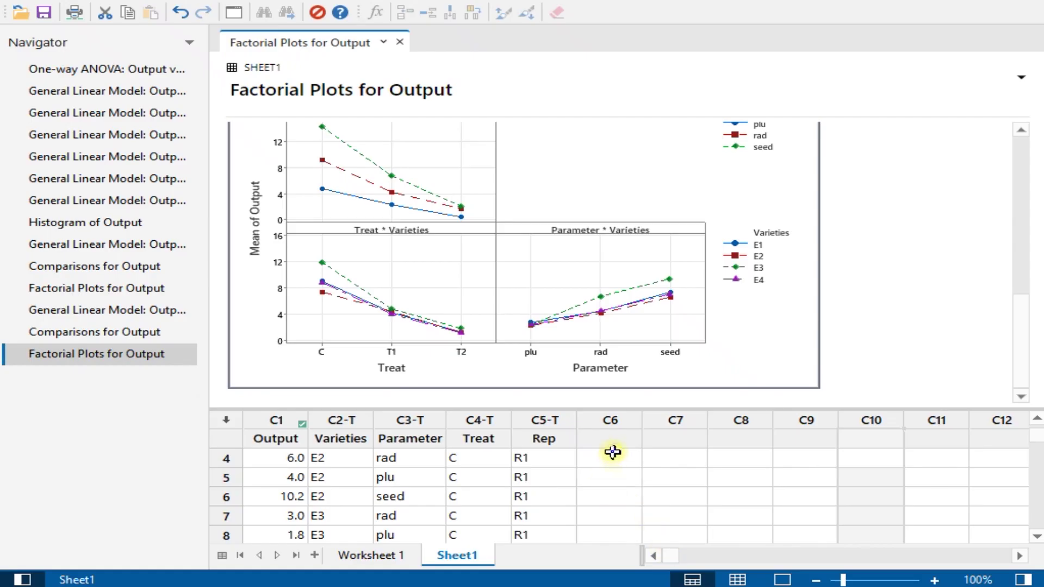
{"action": "scroll", "coordinate": [624, 447], "scroll_direction": "up", "scroll_amount": 1}
{"action": "key", "text": "ctrl+v"}
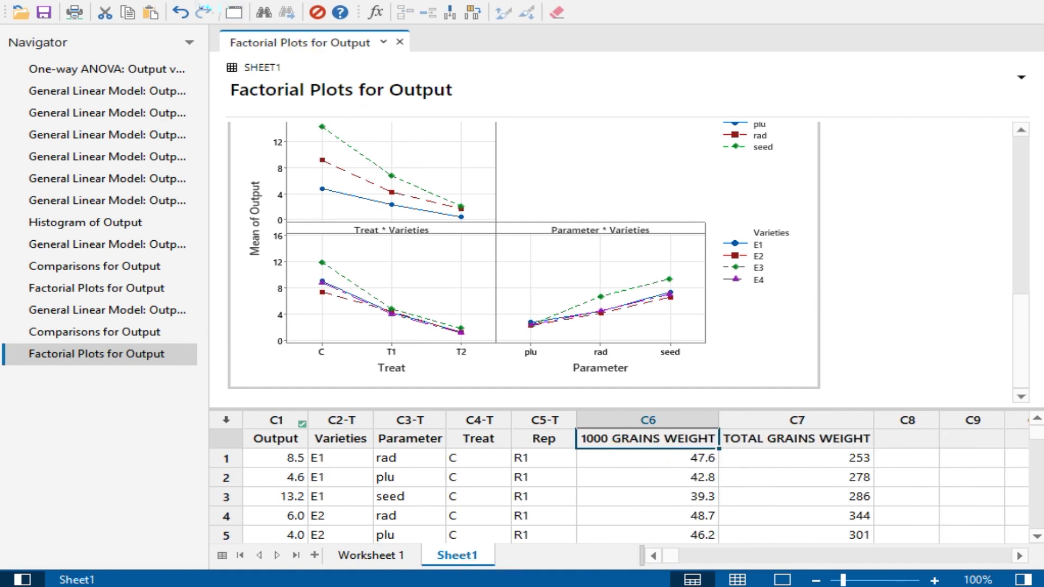
Step: Set up a simple scatterplot with 1000 GRAINS WEIGHT as the Y variable and TOTAL GRAINS WEIGHT as the X variable
{"action": "left_click", "coordinate": [240, 33]}
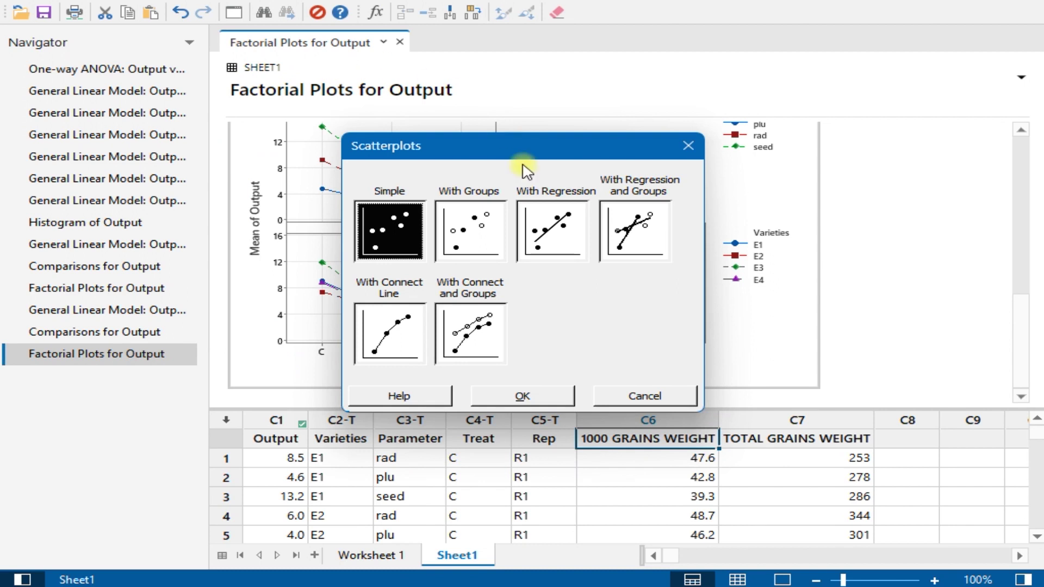
{"action": "left_click", "coordinate": [409, 235]}
{"action": "left_click", "coordinate": [448, 231]}
{"action": "left_click", "coordinate": [396, 227]}
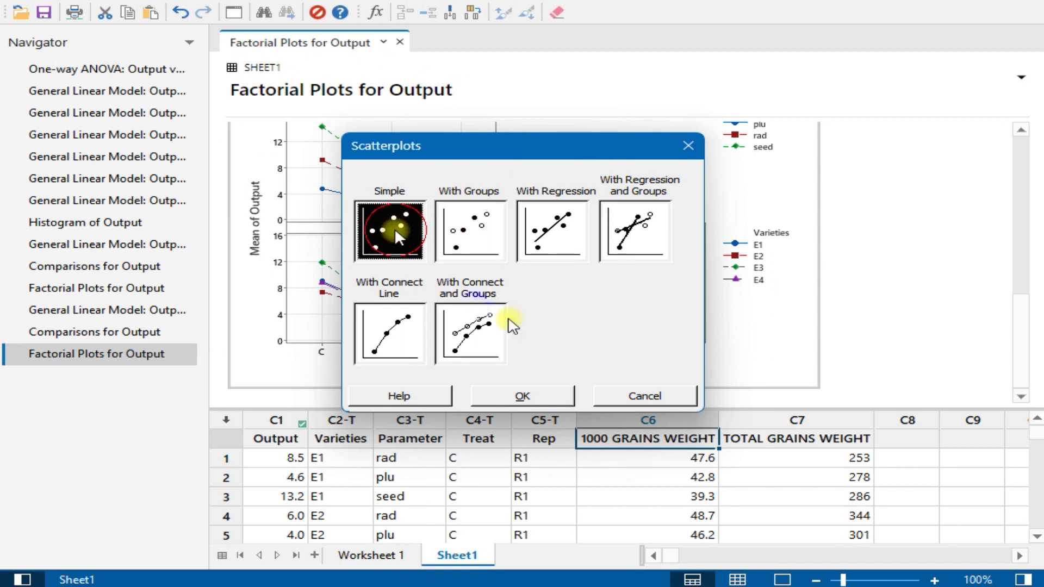
{"action": "left_click", "coordinate": [539, 405]}
{"action": "left_click", "coordinate": [325, 178]}
{"action": "double_click", "coordinate": [325, 177]}
{"action": "double_click", "coordinate": [326, 189]}
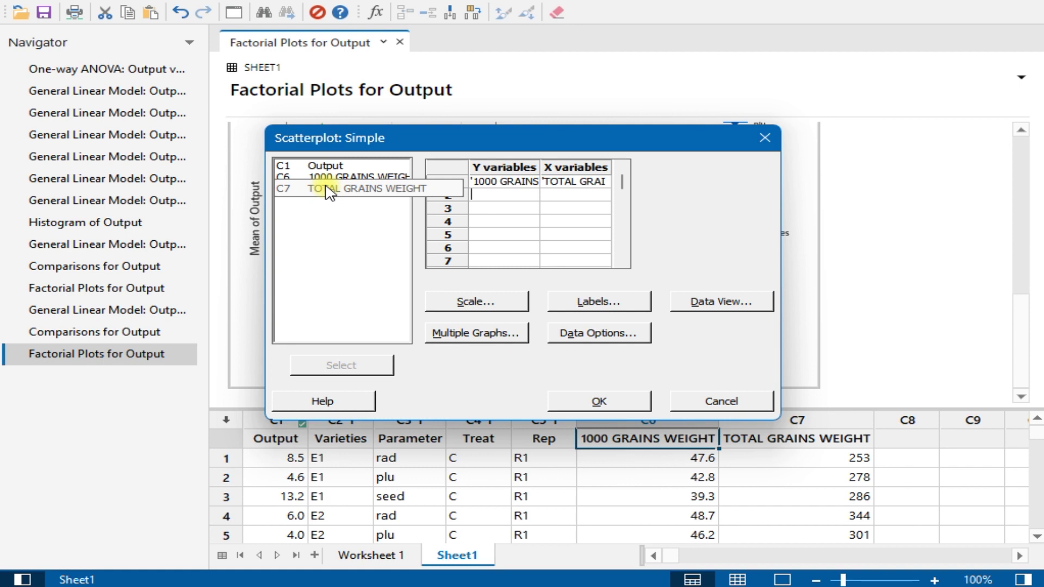
Step: Review the scatterplot's multiple graphs, scale and data options without changing them
{"action": "left_click", "coordinate": [481, 333]}
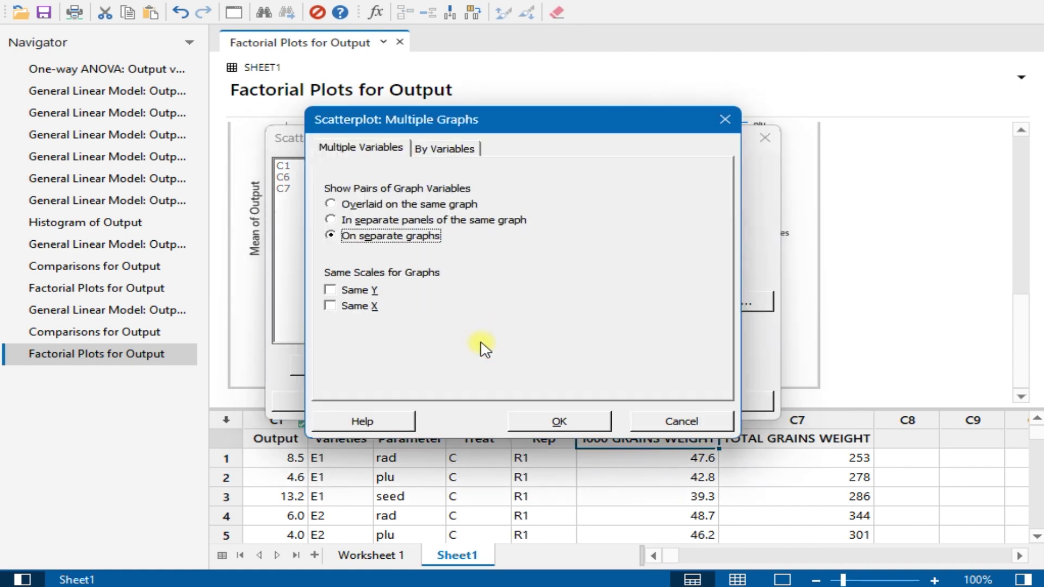
{"action": "key", "text": "Escape"}
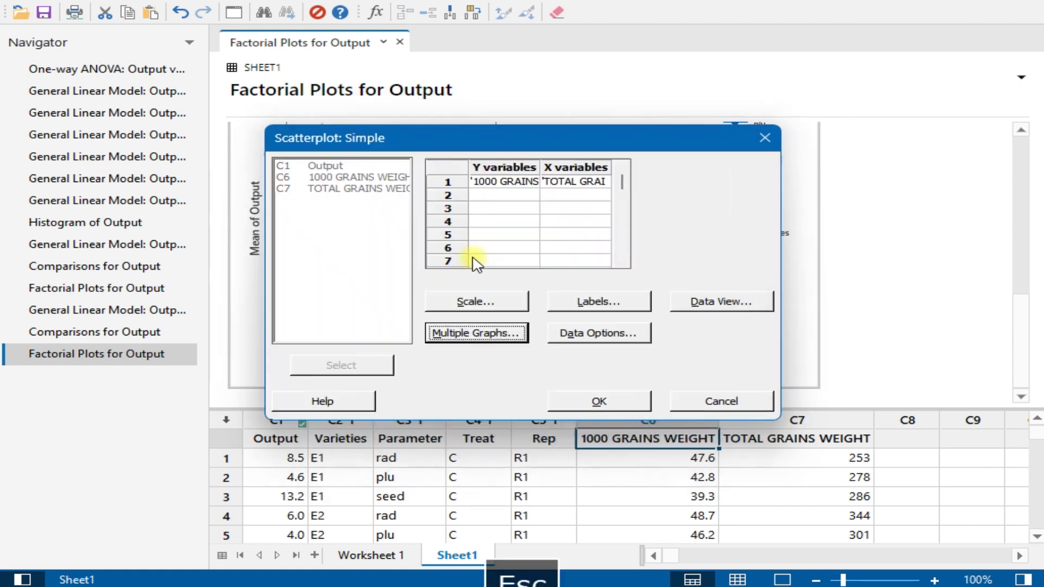
{"action": "left_click", "coordinate": [484, 304]}
{"action": "key", "text": "Escape"}
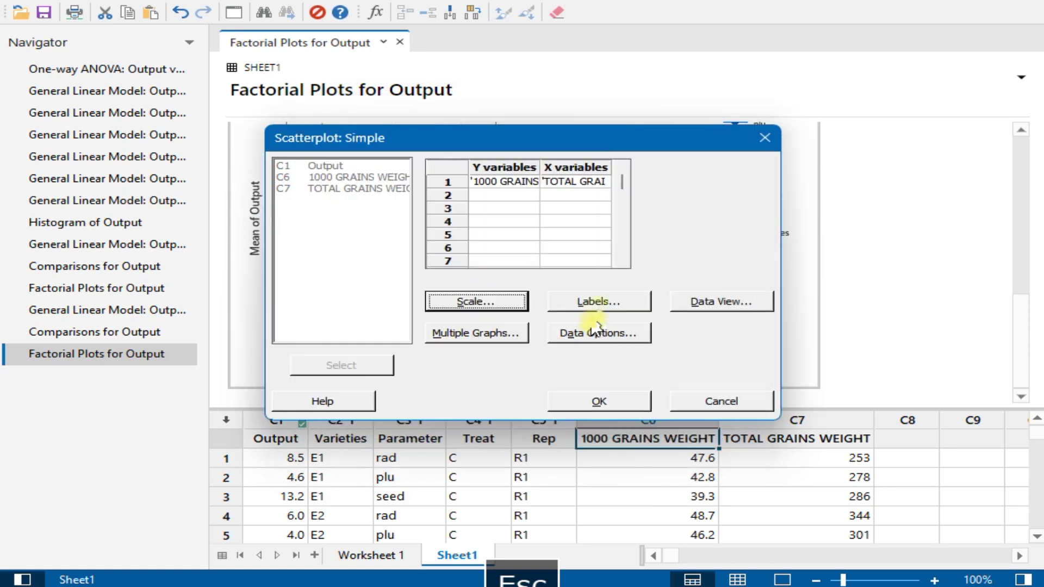
{"action": "left_click", "coordinate": [607, 341]}
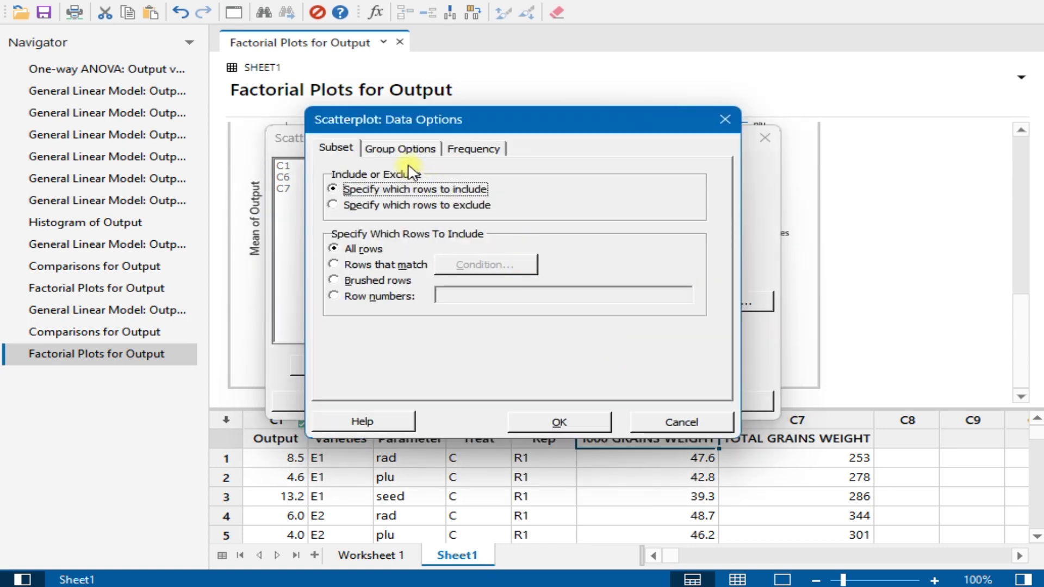
{"action": "left_click", "coordinate": [387, 147]}
{"action": "key", "text": "Escape"}
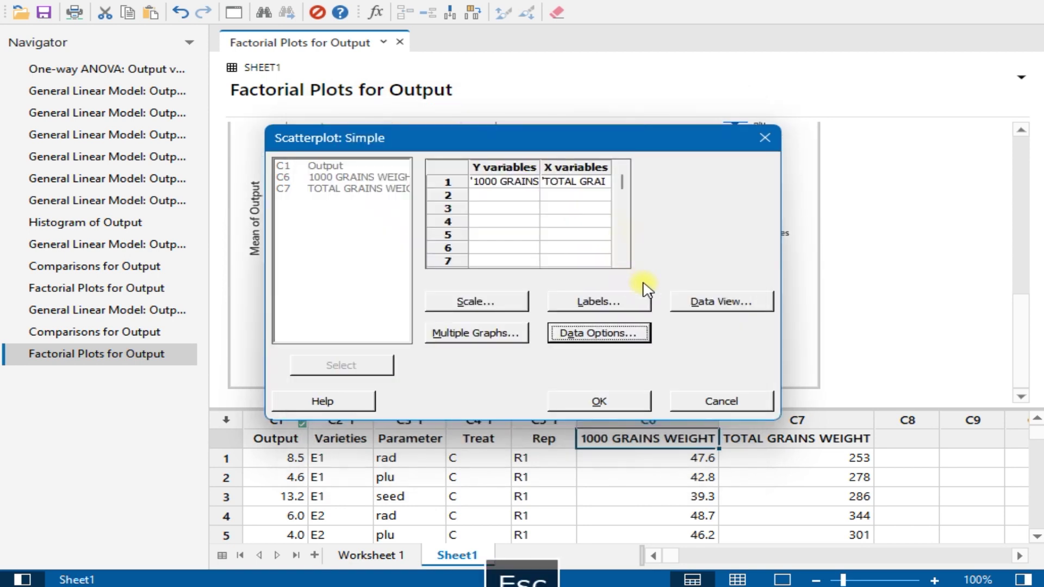
Step: Check the data display, regression and smoother settings, keep symbols with no regression fit, and create the scatterplot
{"action": "left_click", "coordinate": [722, 305]}
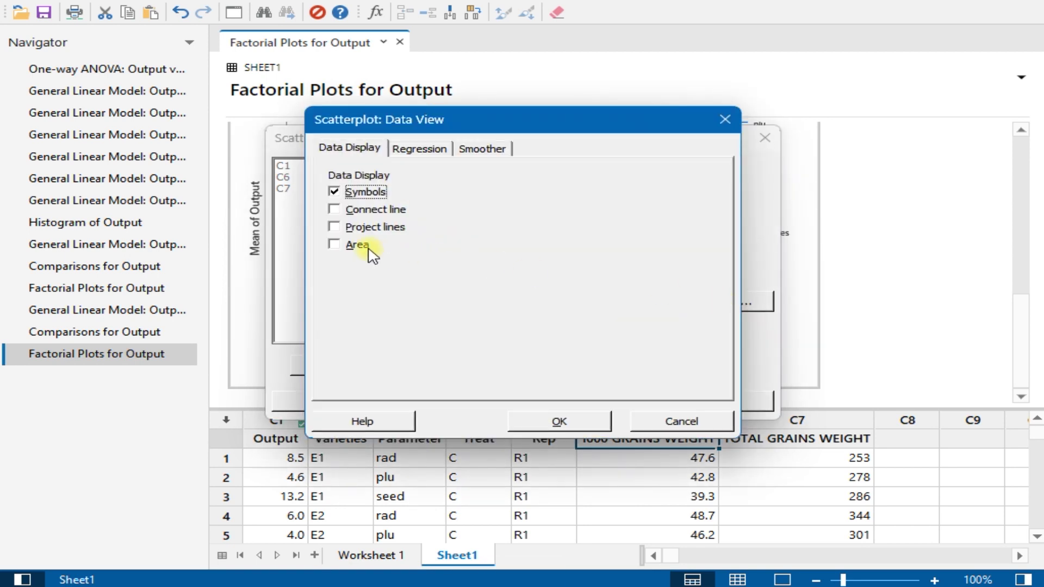
{"action": "left_click", "coordinate": [429, 152]}
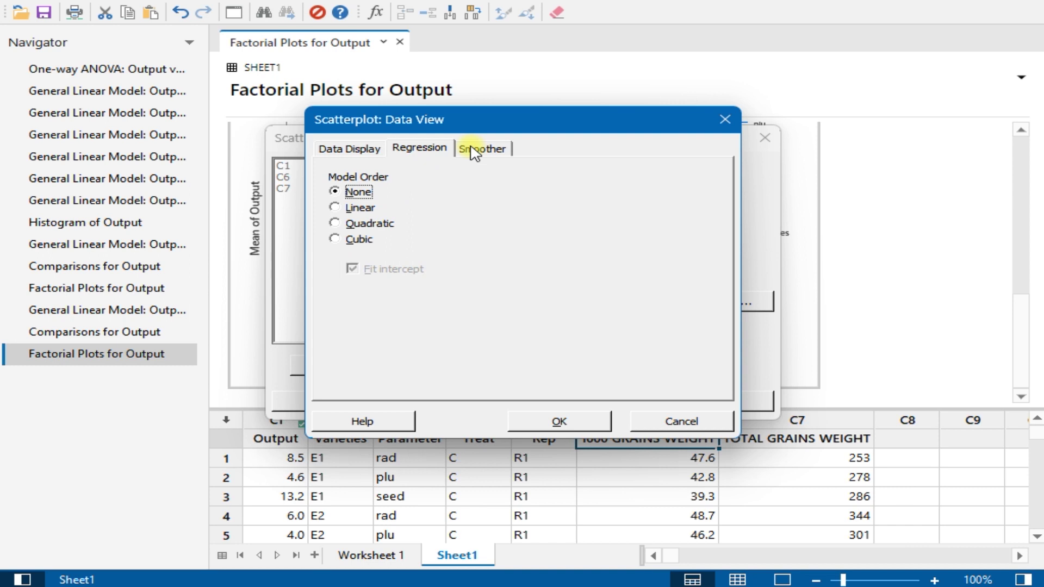
{"action": "left_click", "coordinate": [475, 153]}
{"action": "left_click", "coordinate": [569, 422]}
{"action": "left_click", "coordinate": [590, 401]}
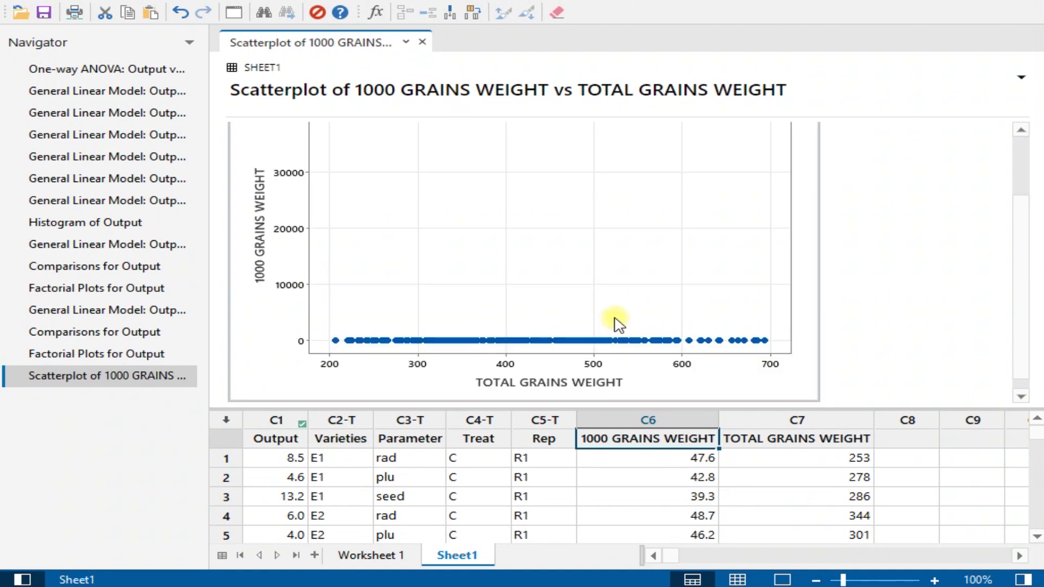
Step: Locate the outlier from the scatterplot in the worksheet and set 1000 GRAINS WEIGHT in row 161 to 40.8
{"action": "left_click", "coordinate": [613, 328]}
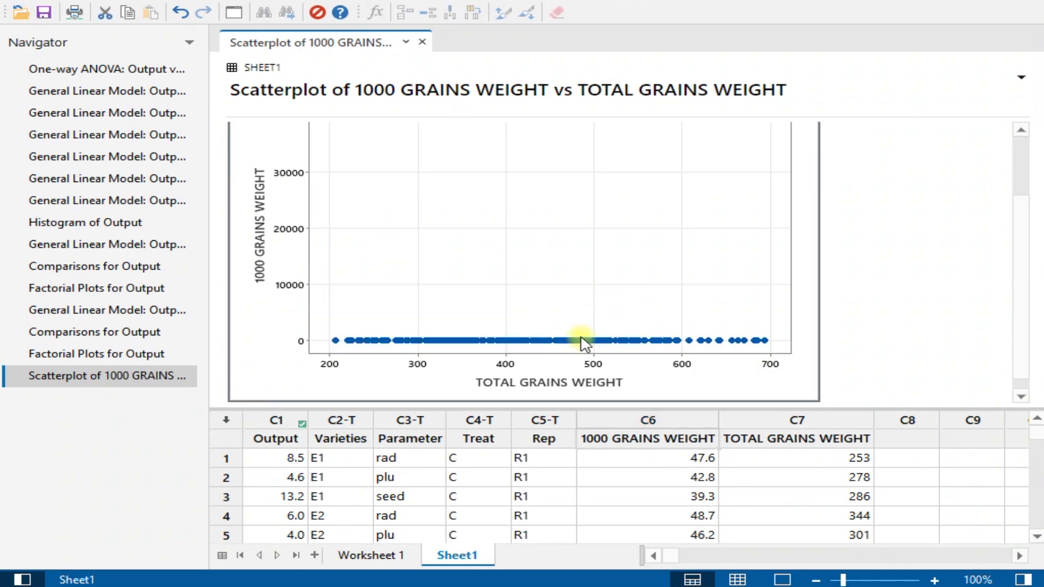
{"action": "scroll", "coordinate": [531, 299], "scroll_direction": "up", "scroll_amount": 2}
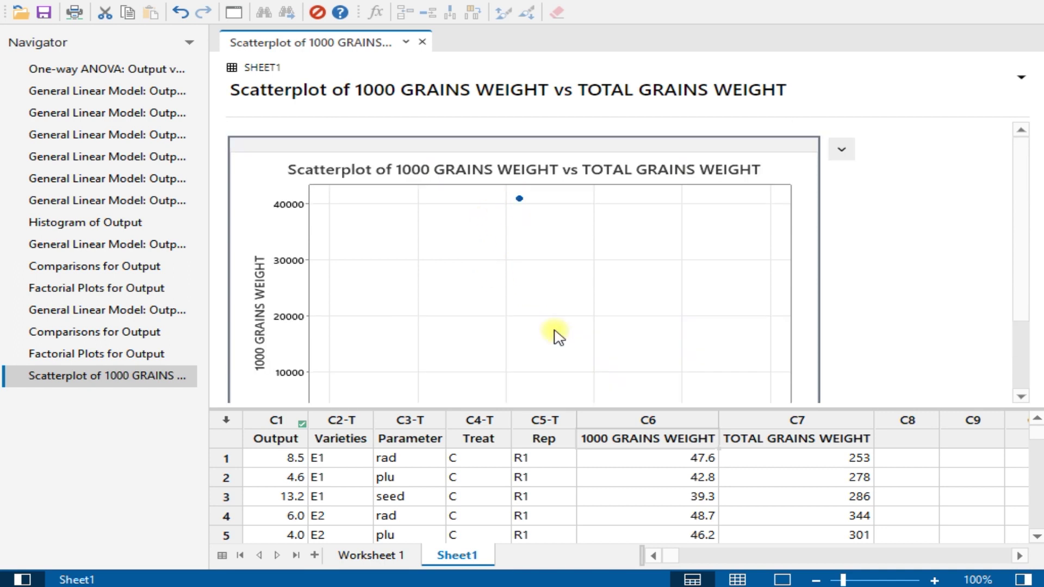
{"action": "left_click", "coordinate": [625, 495]}
{"action": "scroll", "coordinate": [799, 512], "scroll_direction": "down", "scroll_amount": 5}
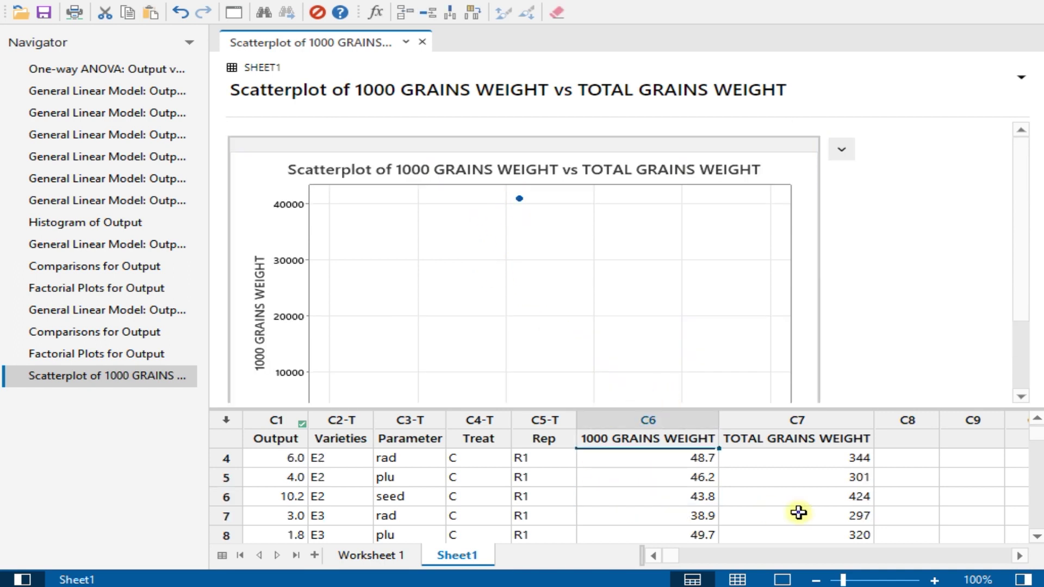
{"action": "scroll", "coordinate": [799, 513], "scroll_direction": "down", "scroll_amount": 20}
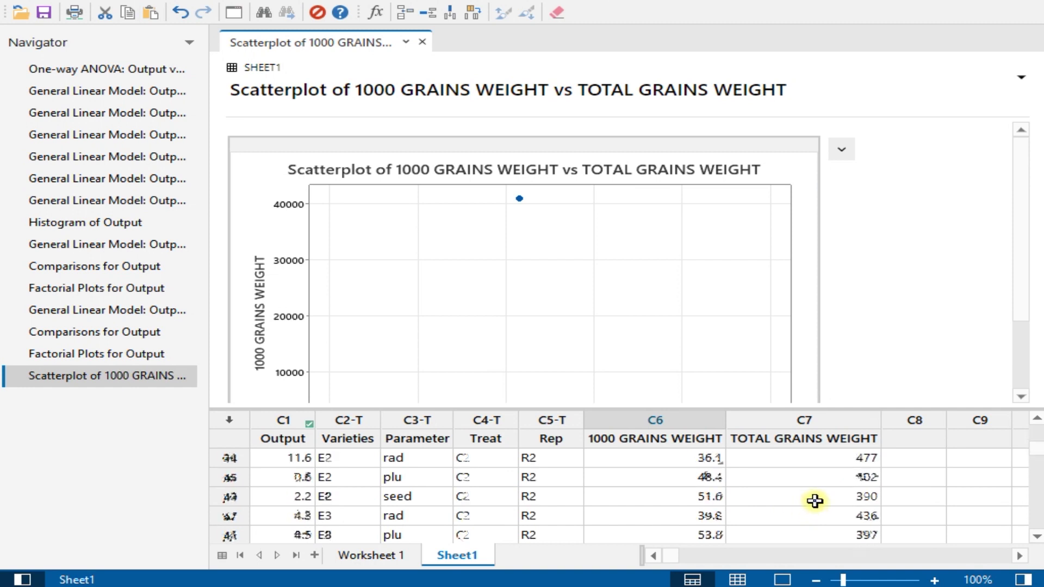
{"action": "scroll", "coordinate": [811, 506], "scroll_direction": "down", "scroll_amount": 7}
{"action": "scroll", "coordinate": [811, 506], "scroll_direction": "down", "scroll_amount": 20}
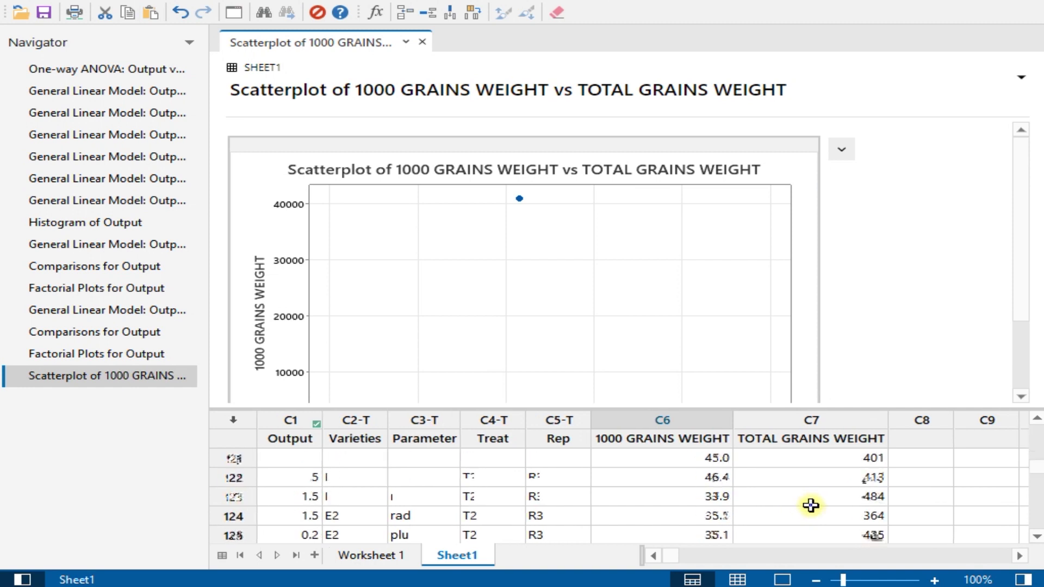
{"action": "scroll", "coordinate": [811, 506], "scroll_direction": "up", "scroll_amount": 2}
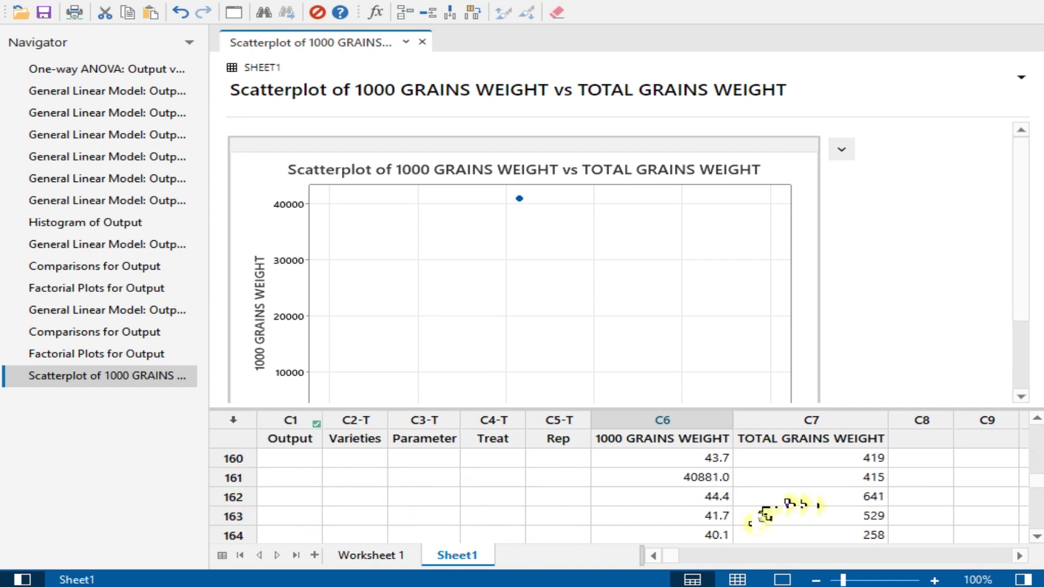
{"action": "left_click", "coordinate": [712, 476]}
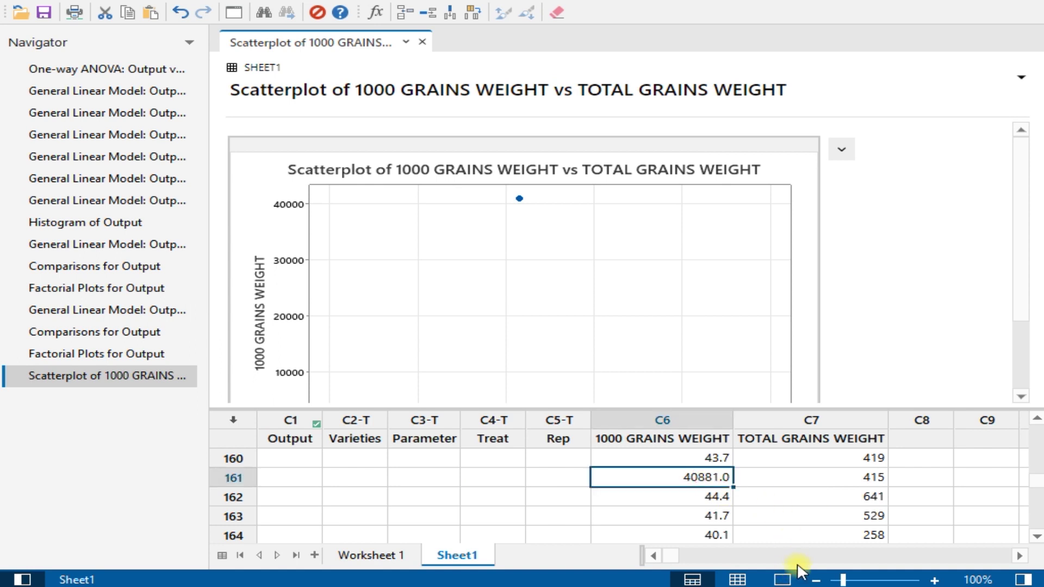
{"action": "type", "text": "40."}
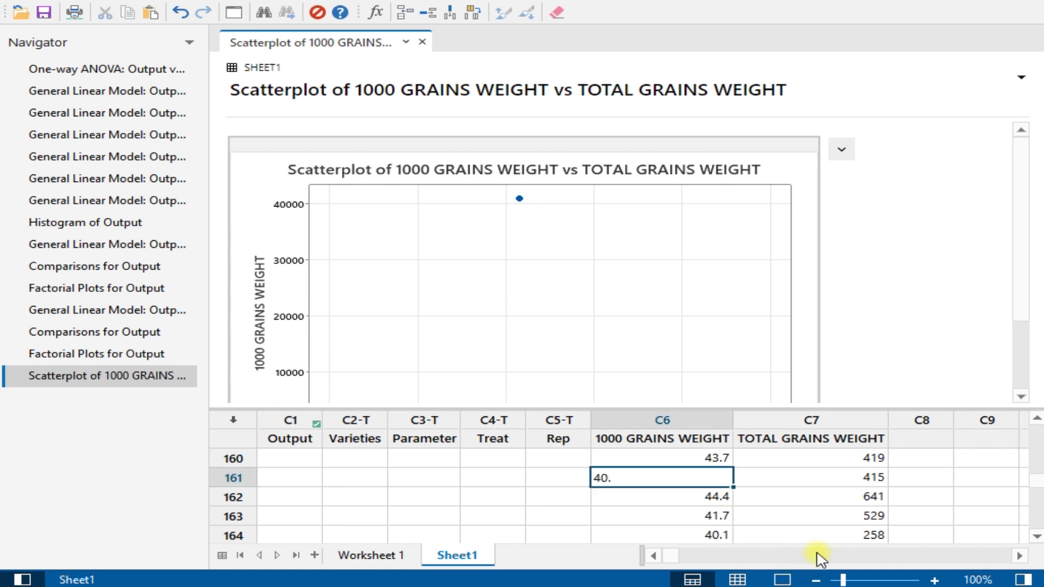
{"action": "type", "text": "8"}
{"action": "left_click", "coordinate": [813, 514]}
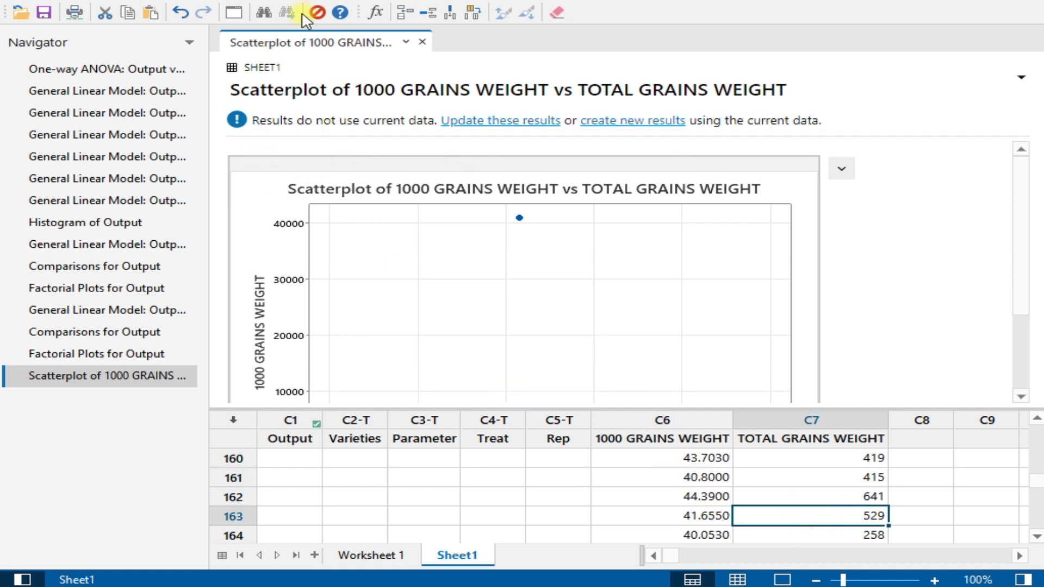
Step: Recreate the simple scatterplot of 1000 GRAINS WEIGHT against TOTAL GRAINS WEIGHT using the corrected data
{"action": "left_click", "coordinate": [234, 11]}
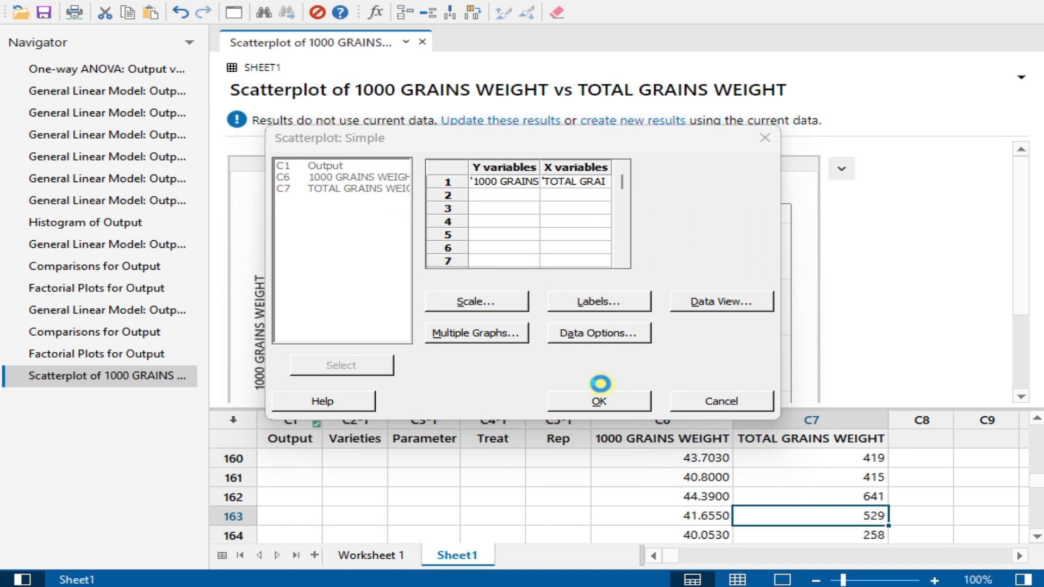
{"action": "left_click", "coordinate": [600, 386]}
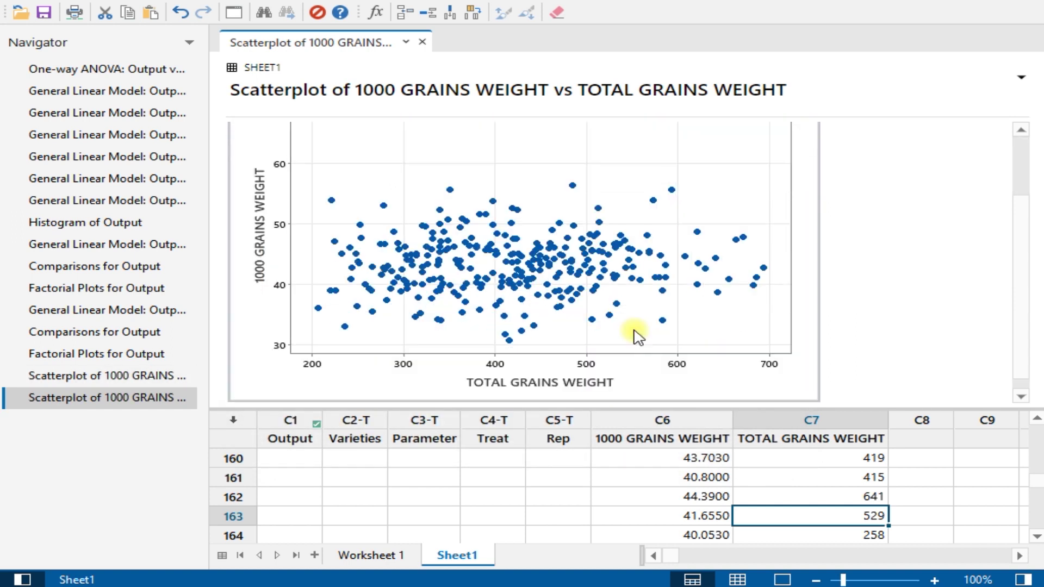
{"action": "double_click", "coordinate": [568, 280]}
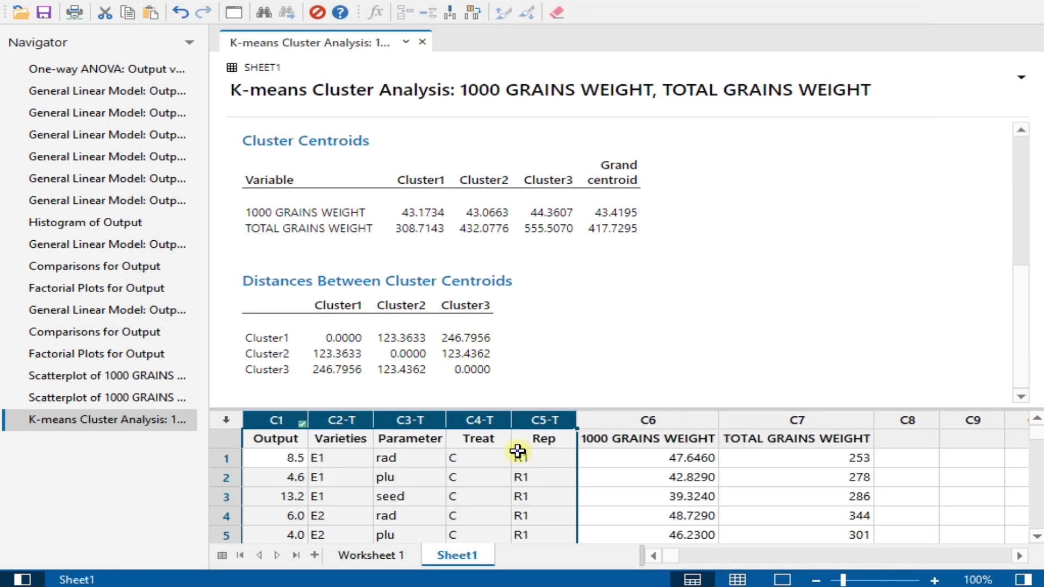
Step: Select the 1000 GRAINS WEIGHT and TOTAL GRAINS WEIGHT columns in the worksheet
{"action": "left_click_drag", "start_coordinate": [677, 420], "coordinate": [761, 428]}
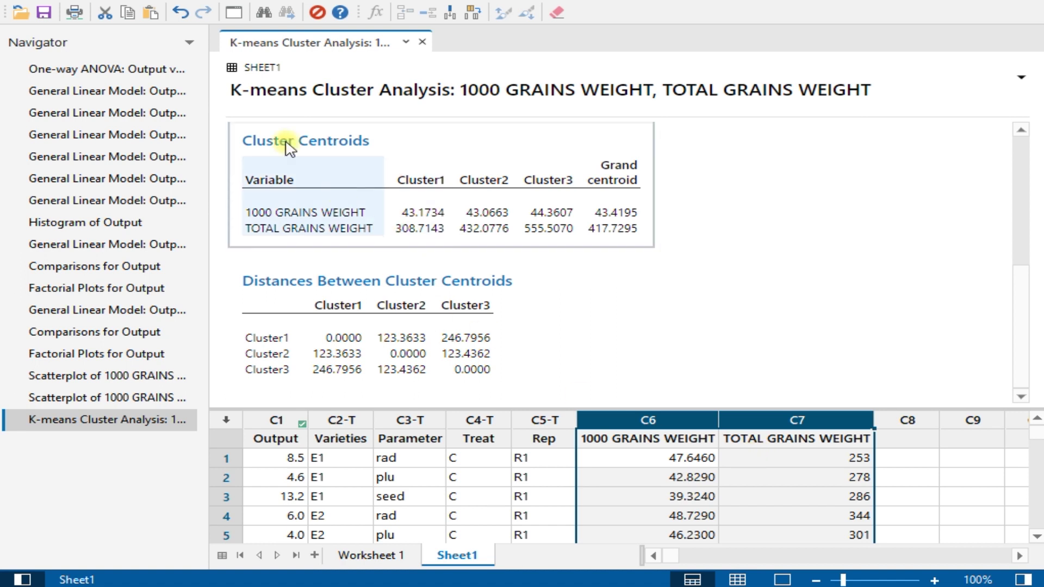
Step: Run a Correlation on 1000 GRAINS WEIGHT and TOTAL GRAINS WEIGHT, and review the matrix plot and correlation table
{"action": "left_click", "coordinate": [172, 1]}
{"action": "mouse_move", "coordinate": [216, 35]}
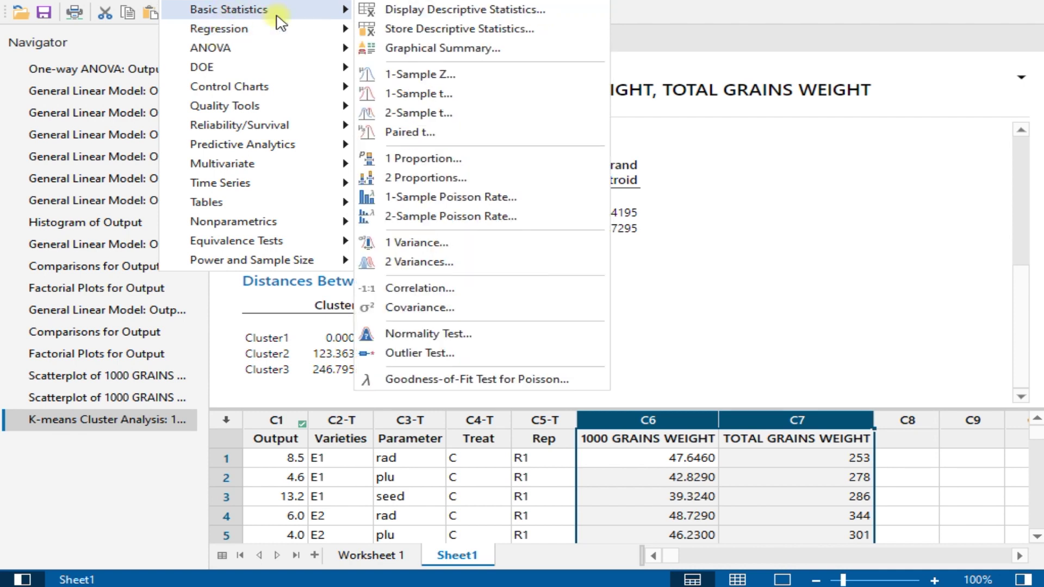
{"action": "mouse_move", "coordinate": [310, 12]}
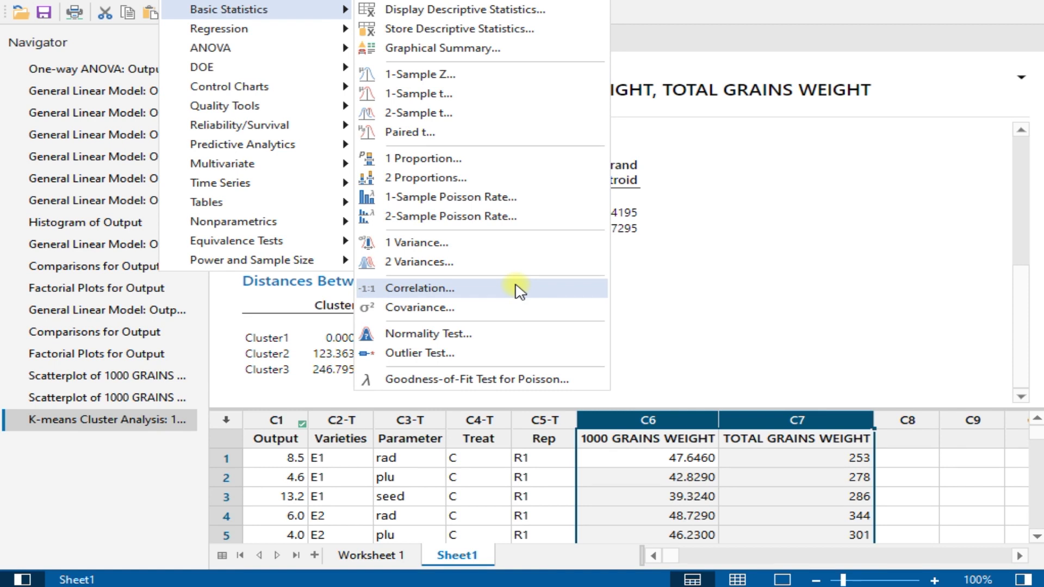
{"action": "left_click", "coordinate": [516, 289]}
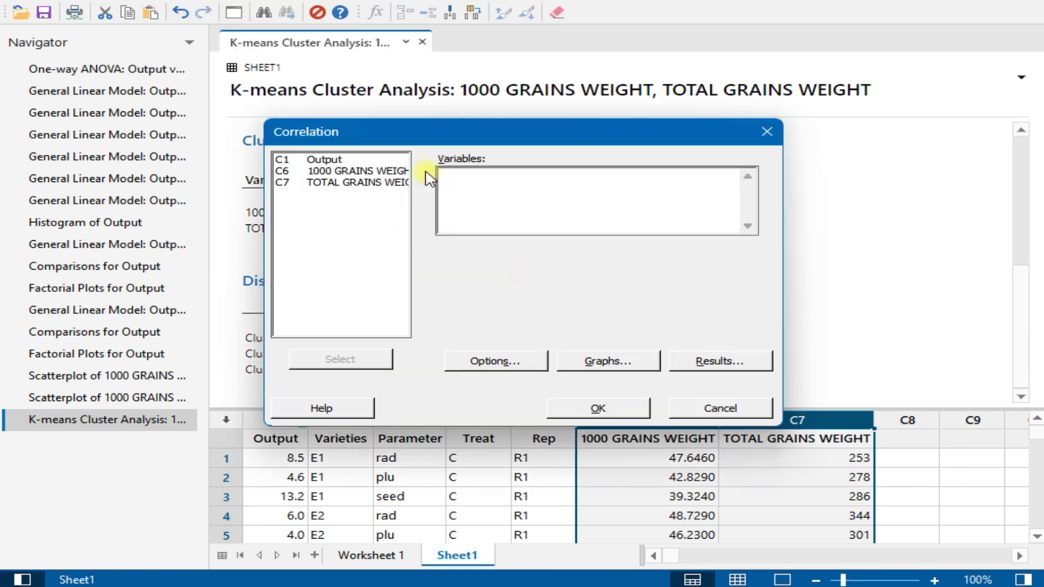
{"action": "left_click", "coordinate": [362, 172]}
{"action": "left_click_drag", "start_coordinate": [355, 176], "coordinate": [350, 183]}
{"action": "left_click", "coordinate": [366, 359]}
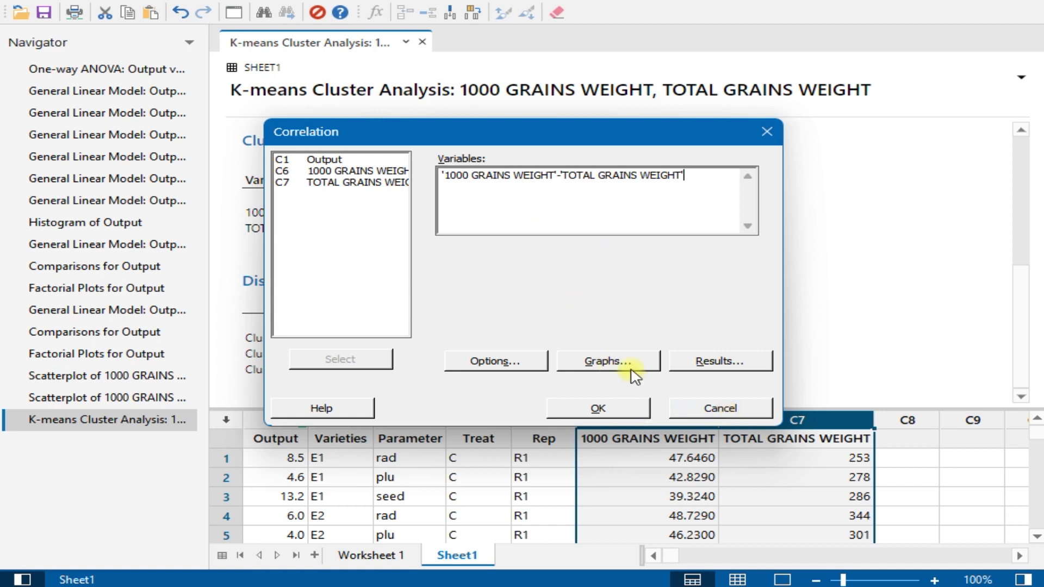
{"action": "left_click", "coordinate": [604, 409]}
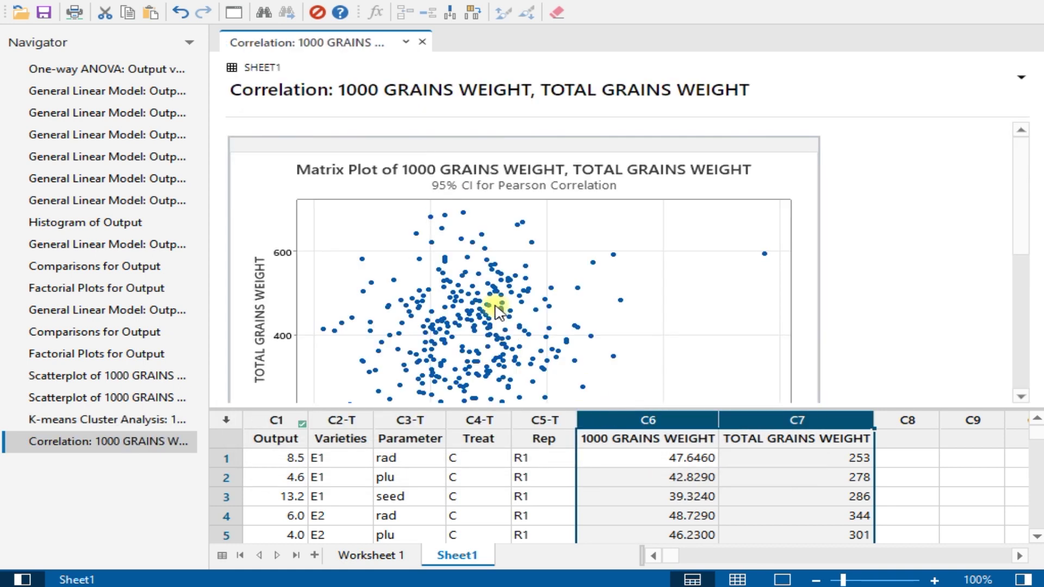
{"action": "left_click", "coordinate": [435, 253]}
{"action": "scroll", "coordinate": [437, 260], "scroll_direction": "down", "scroll_amount": 4}
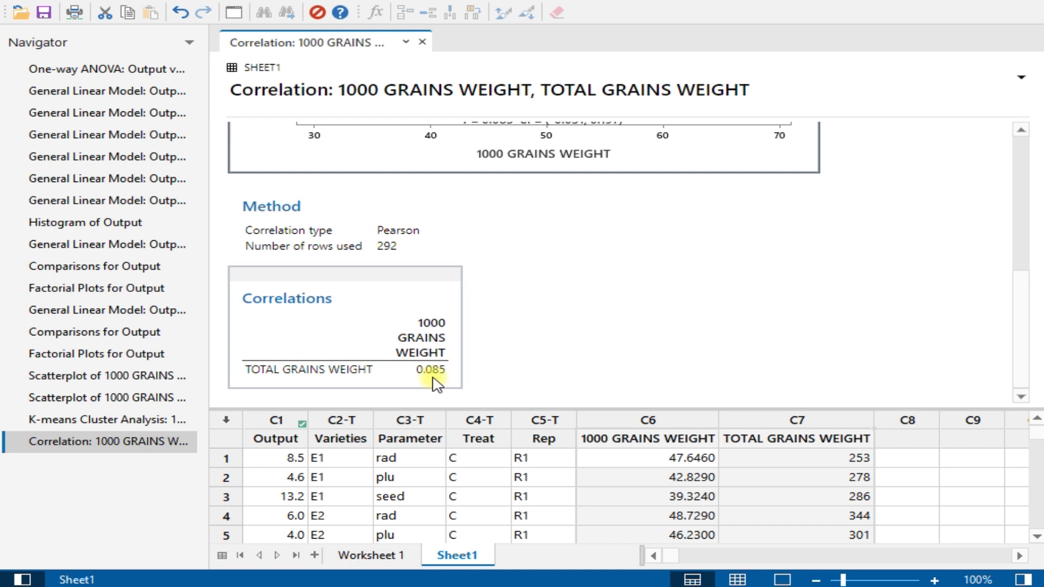
{"action": "scroll", "coordinate": [438, 383], "scroll_direction": "up", "scroll_amount": 5}
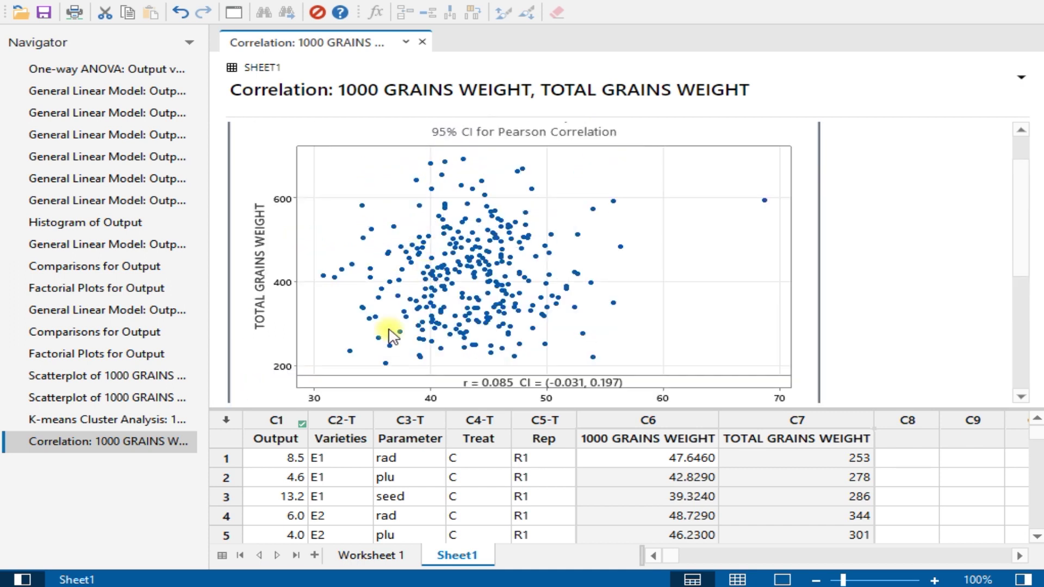
{"action": "key", "text": "Page_Down"}
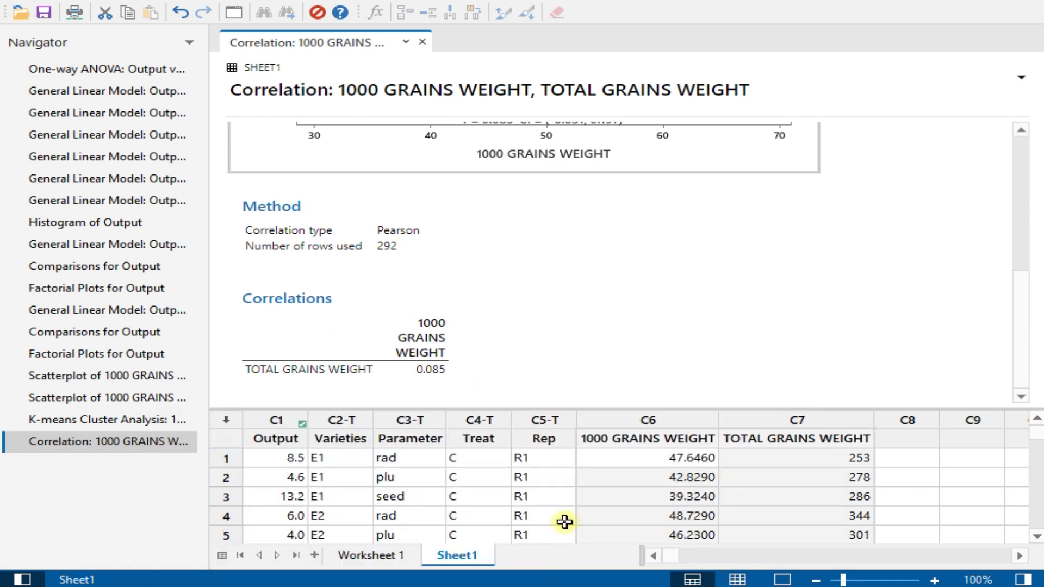
Step: Switch to the Excel workbook 1st research data.xlsx and copy the GRAINS/SPIKE and TOTAL BIOMASS columns
{"action": "mouse_move", "coordinate": [495, 544]}
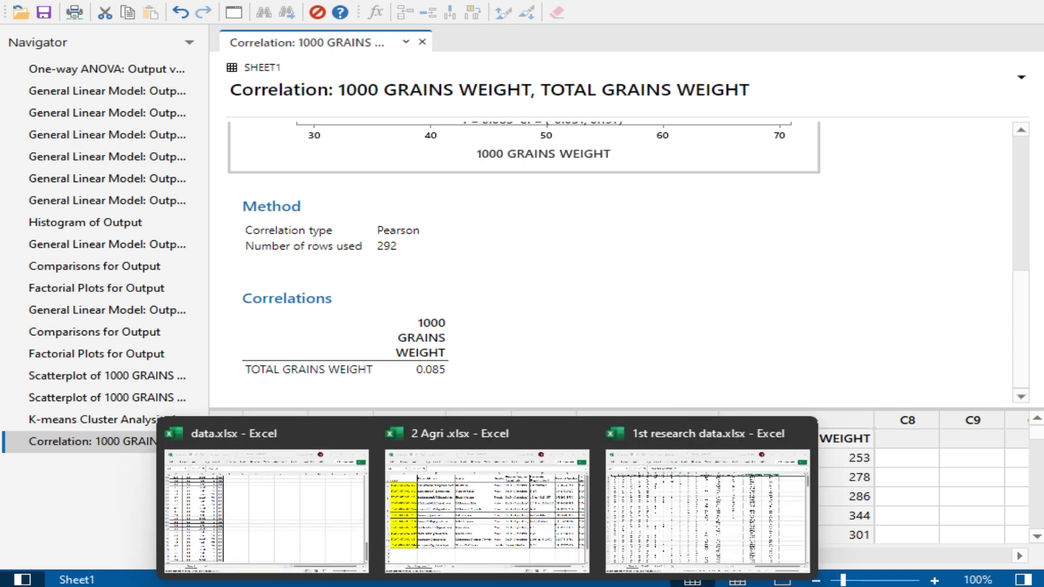
{"action": "left_click", "coordinate": [633, 500]}
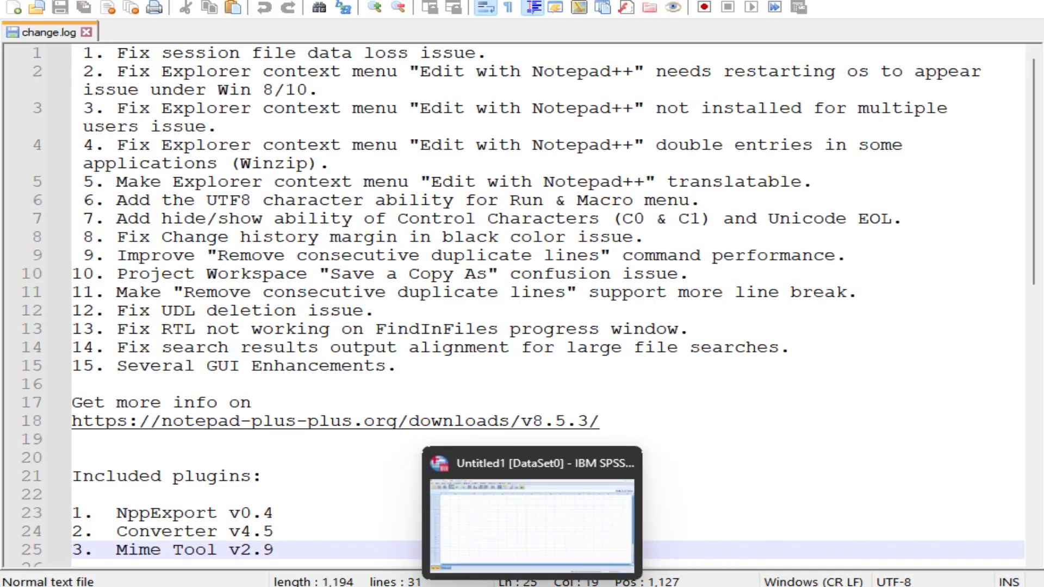
{"action": "mouse_move", "coordinate": [488, 586]}
{"action": "left_click", "coordinate": [645, 530]}
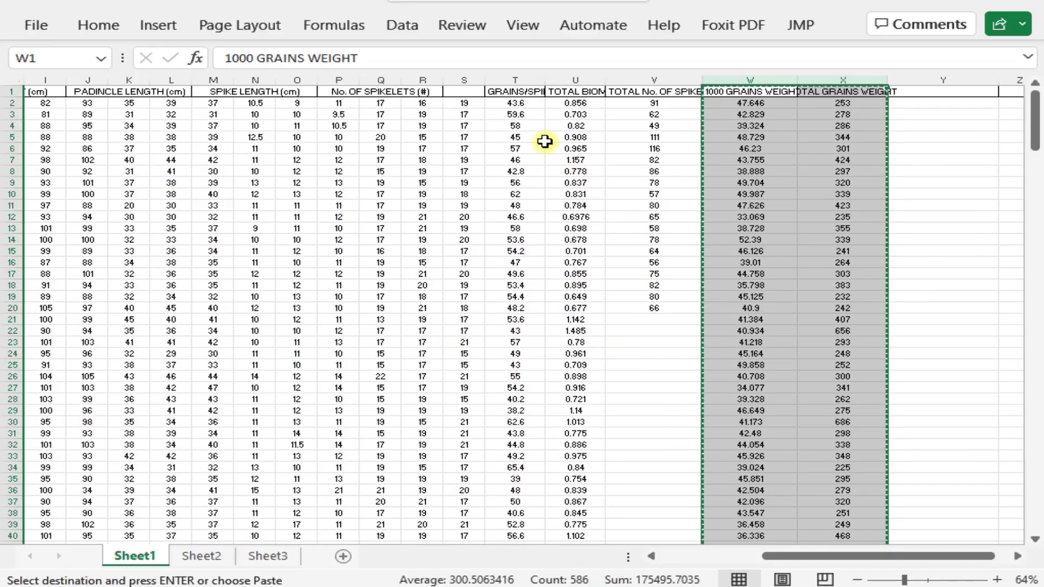
{"action": "left_click", "coordinate": [585, 91]}
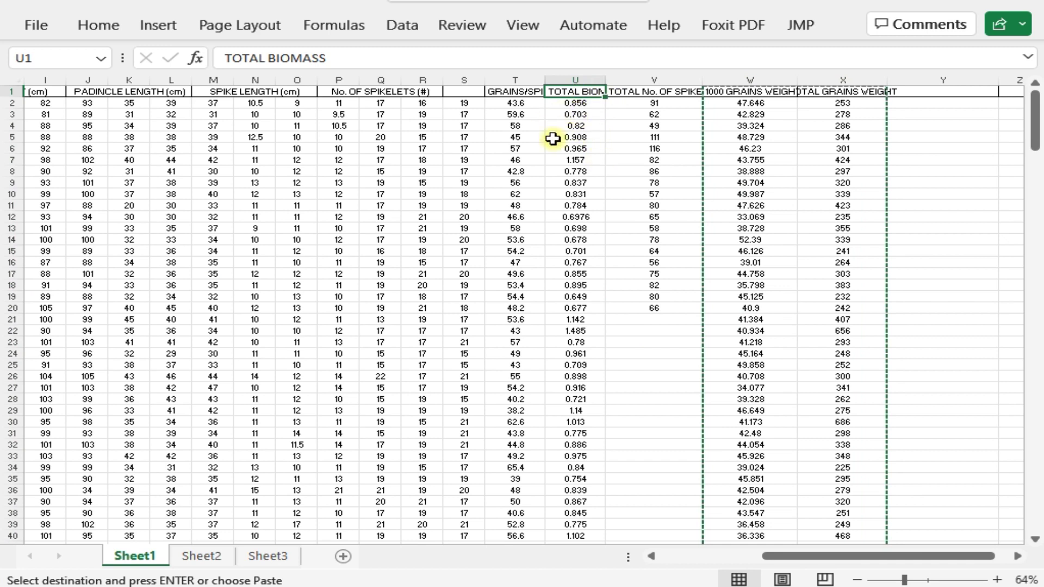
{"action": "left_click_drag", "start_coordinate": [530, 80], "coordinate": [566, 91]}
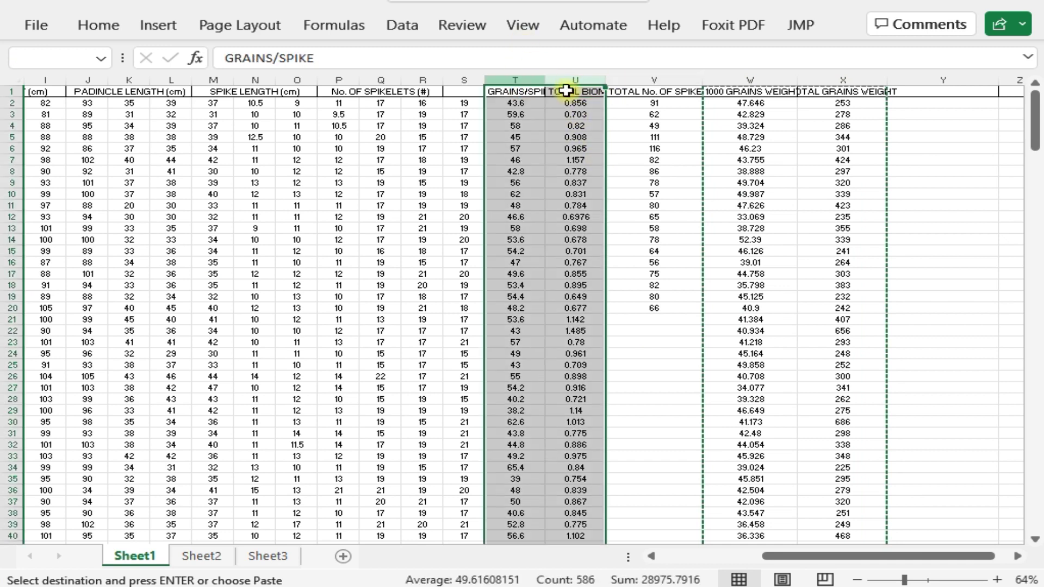
{"action": "key", "text": "ctrl+c"}
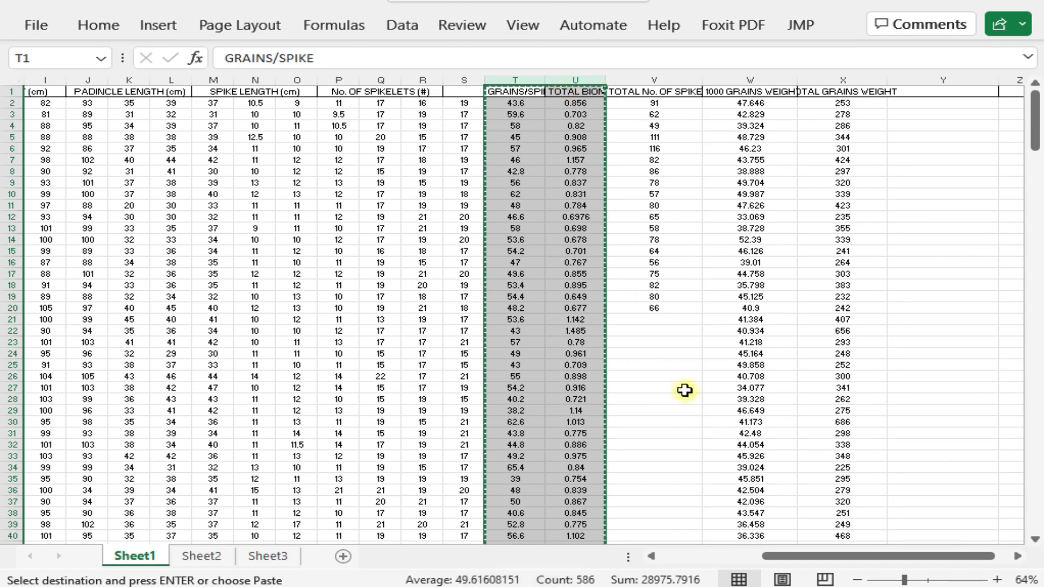
Step: Switch back to Minitab and paste the copied columns into Sheet1, starting at the name cell of column C8
{"action": "mouse_move", "coordinate": [750, 582]}
{"action": "left_click", "coordinate": [752, 560]}
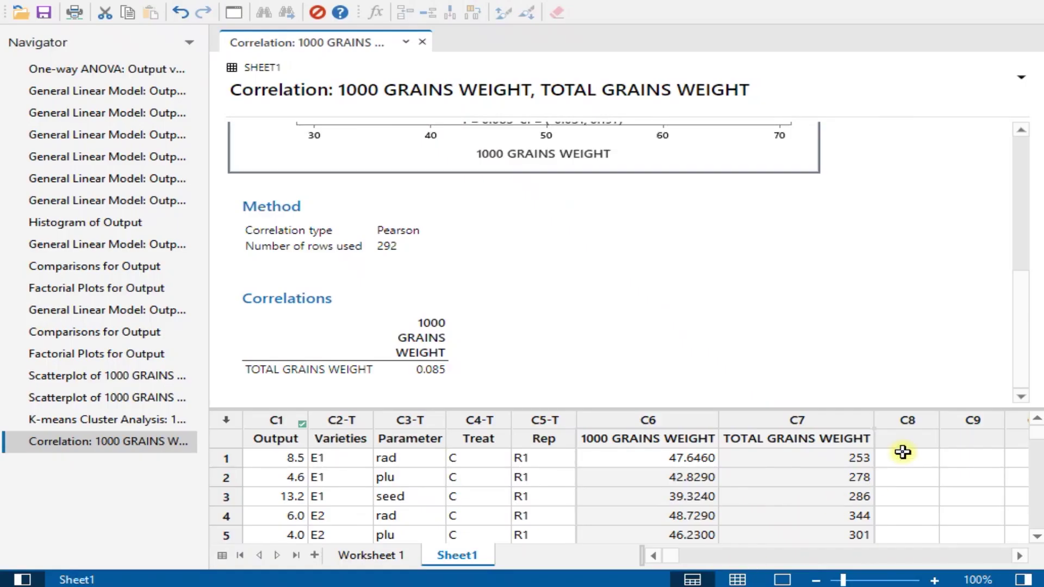
{"action": "left_click", "coordinate": [921, 438]}
{"action": "key", "text": "ctrl+v"}
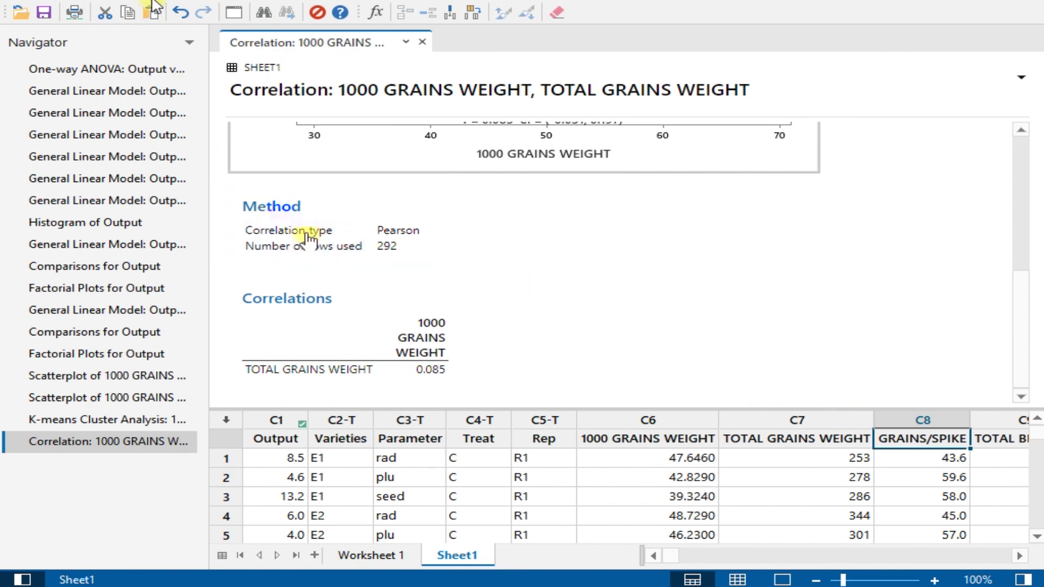
Step: Run a Correlation on the four variables from 1000 GRAINS WEIGHT through TOTAL BIOMASS
{"action": "left_click", "coordinate": [174, 2]}
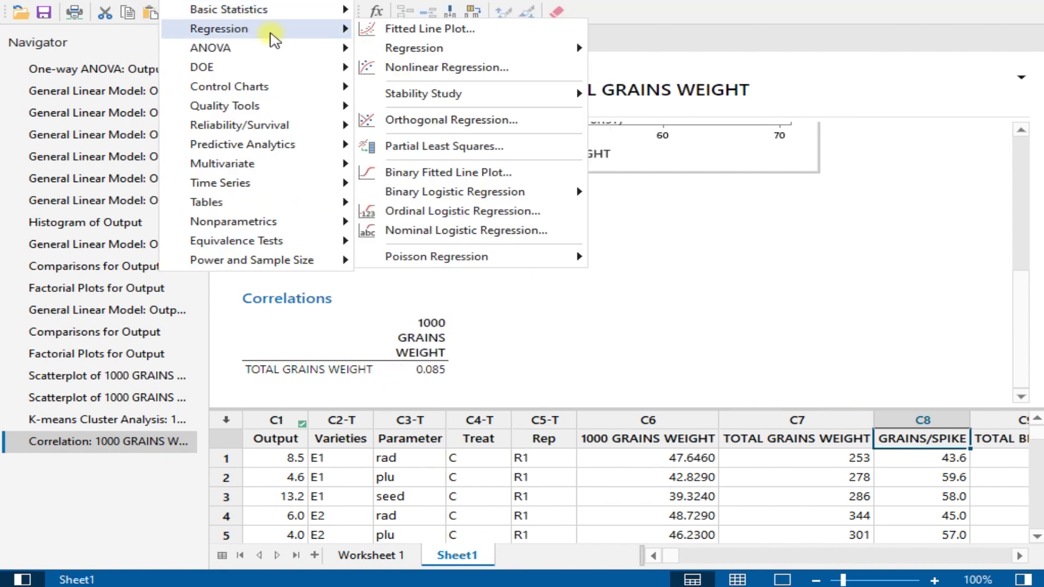
{"action": "mouse_move", "coordinate": [300, 20]}
{"action": "left_click", "coordinate": [494, 290]}
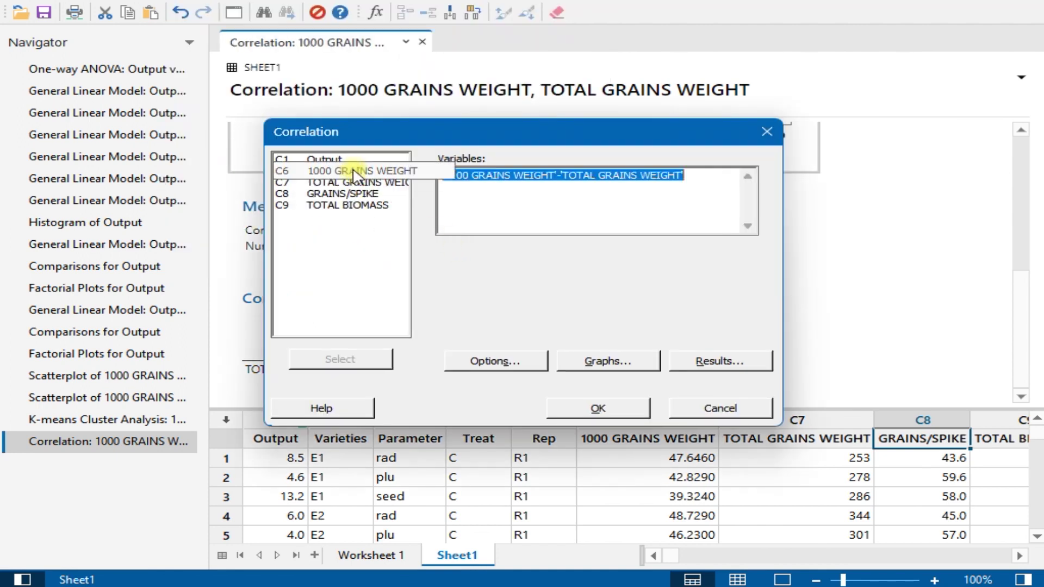
{"action": "left_click", "coordinate": [354, 172]}
{"action": "left_click_drag", "start_coordinate": [353, 172], "coordinate": [391, 210]}
{"action": "left_click", "coordinate": [373, 357]}
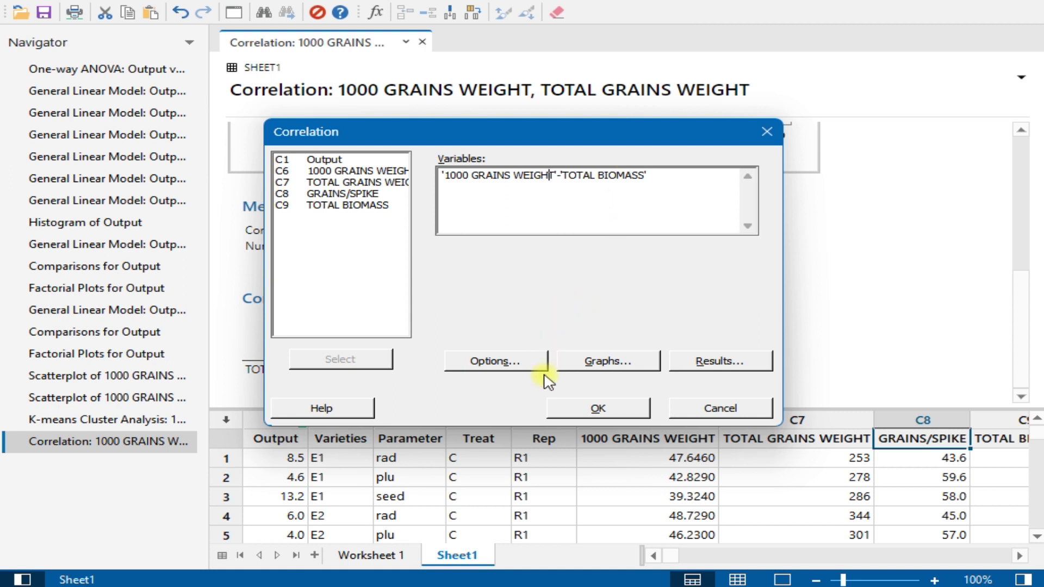
{"action": "left_click", "coordinate": [579, 407]}
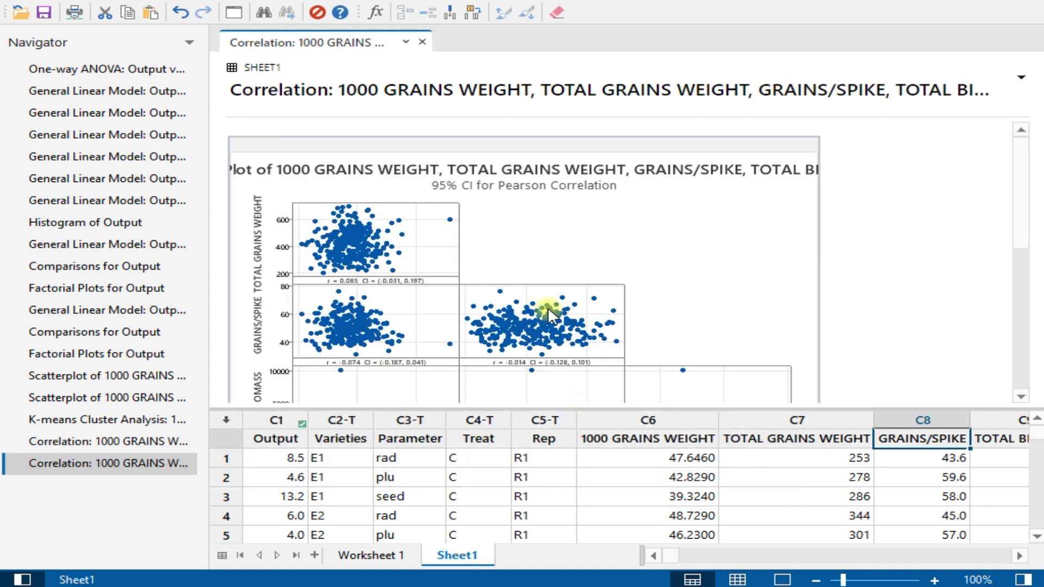
Step: Examine the four-variable matrix plot and compare its coefficients with the Correlations table
{"action": "scroll", "coordinate": [547, 307], "scroll_direction": "down", "scroll_amount": 3}
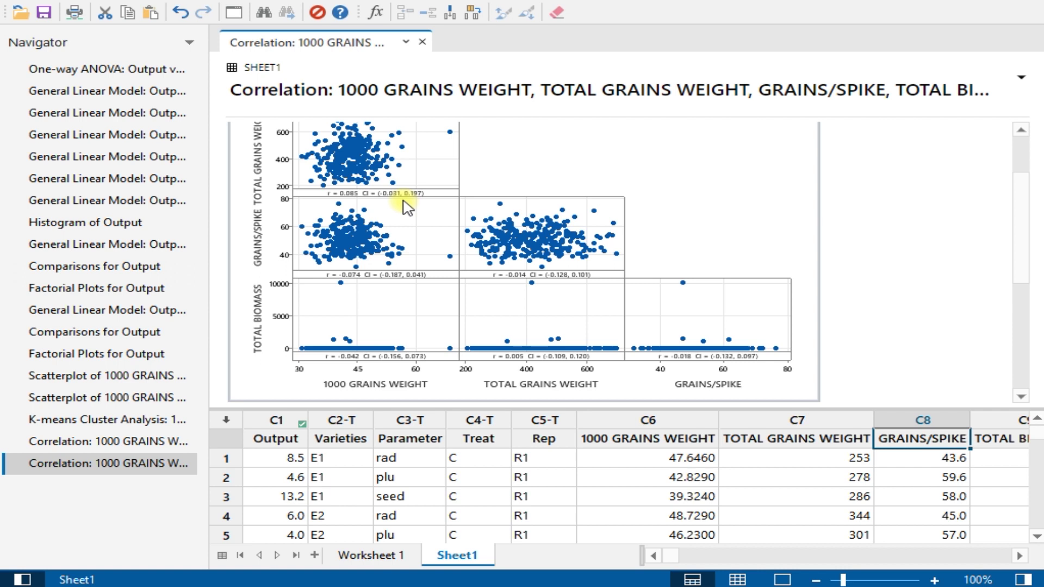
{"action": "scroll", "coordinate": [408, 206], "scroll_direction": "down", "scroll_amount": 5}
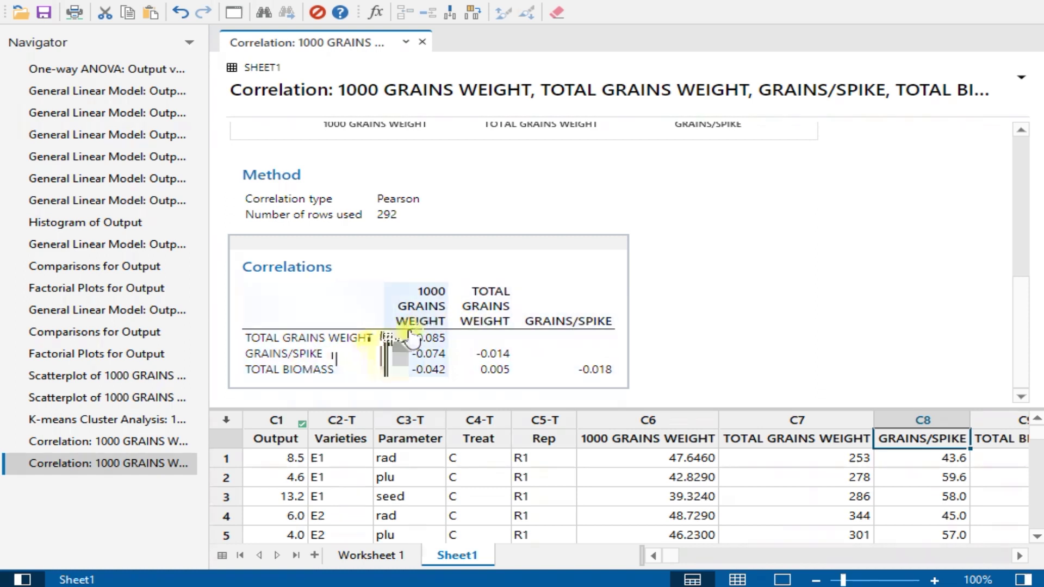
{"action": "left_click", "coordinate": [435, 341]}
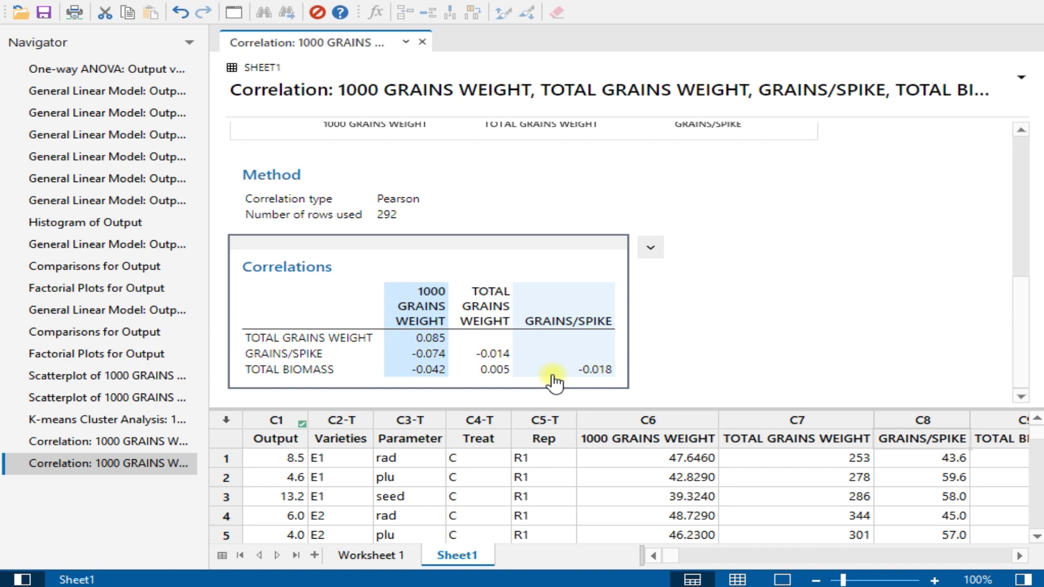
{"action": "scroll", "coordinate": [554, 381], "scroll_direction": "up", "scroll_amount": 5}
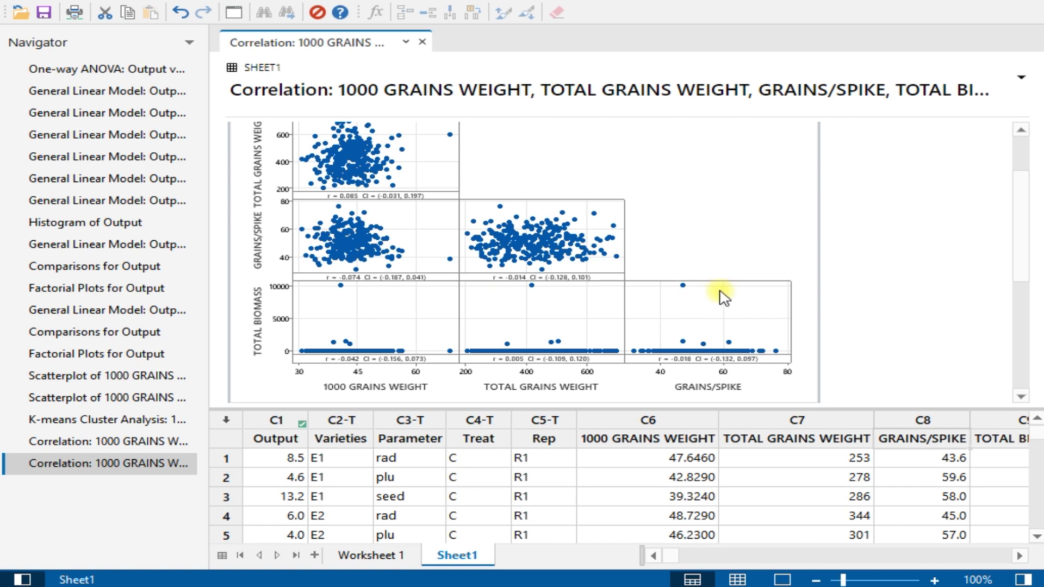
{"action": "scroll", "coordinate": [495, 272], "scroll_direction": "down", "scroll_amount": 5}
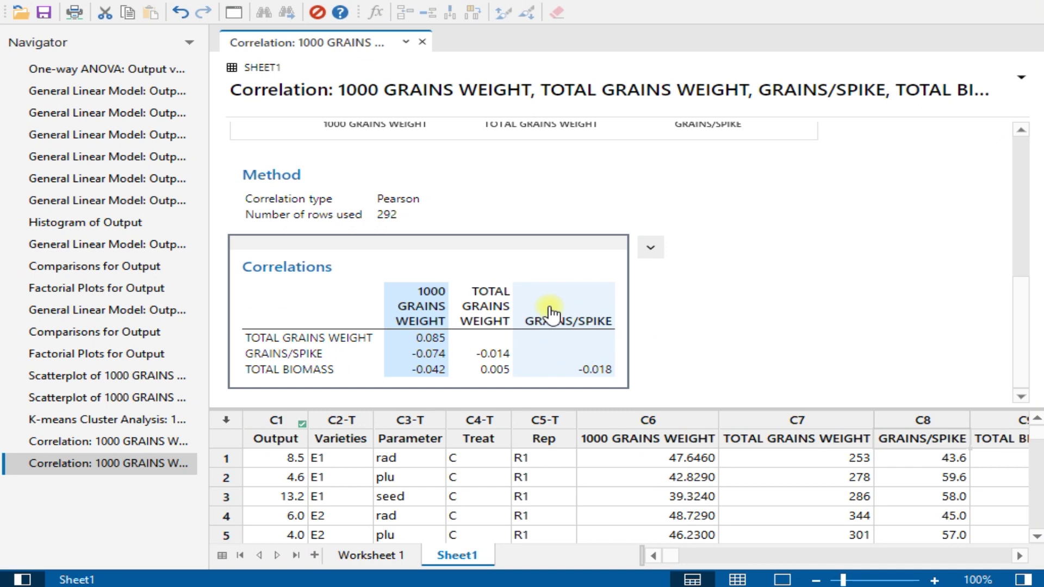
{"action": "scroll", "coordinate": [550, 313], "scroll_direction": "up", "scroll_amount": 5}
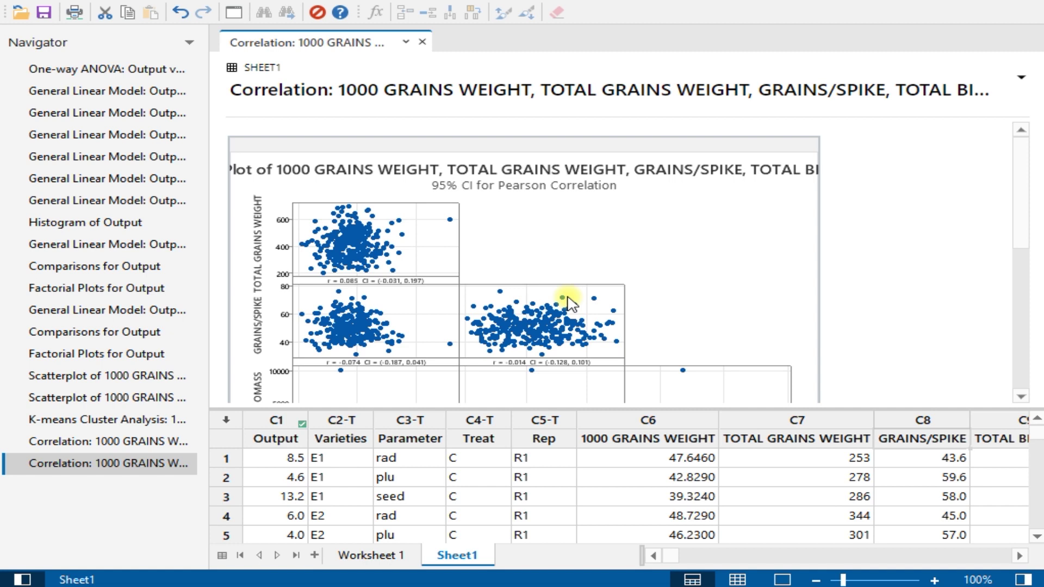
{"action": "left_click", "coordinate": [191, 3]}
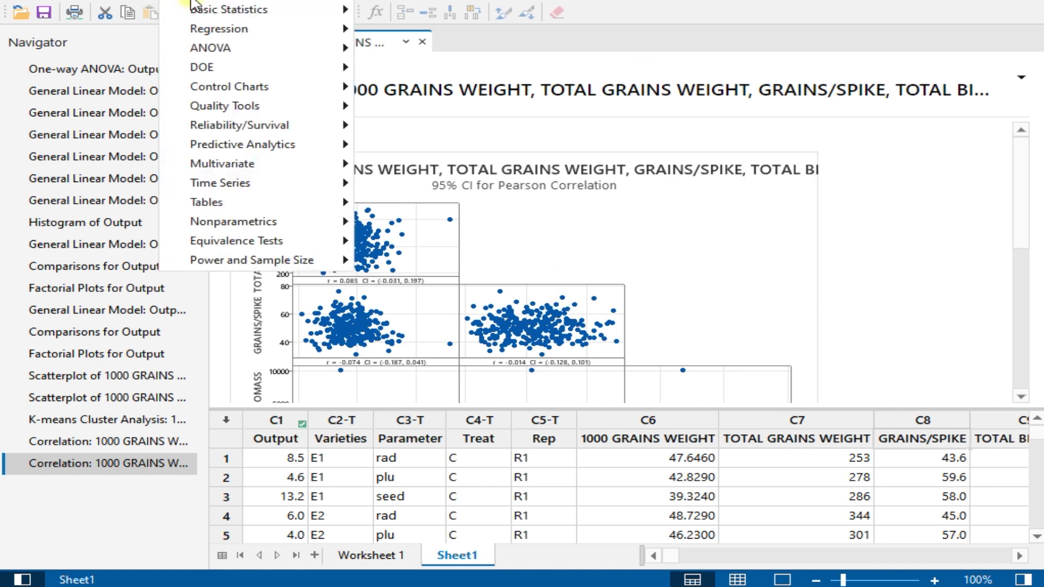
{"action": "mouse_move", "coordinate": [233, 11]}
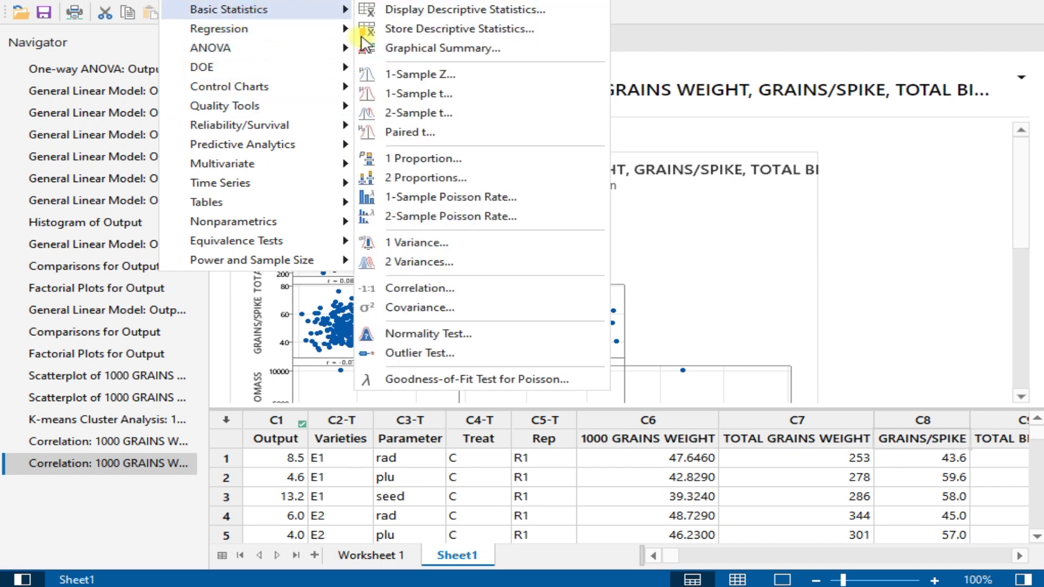
{"action": "left_click", "coordinate": [338, 3]}
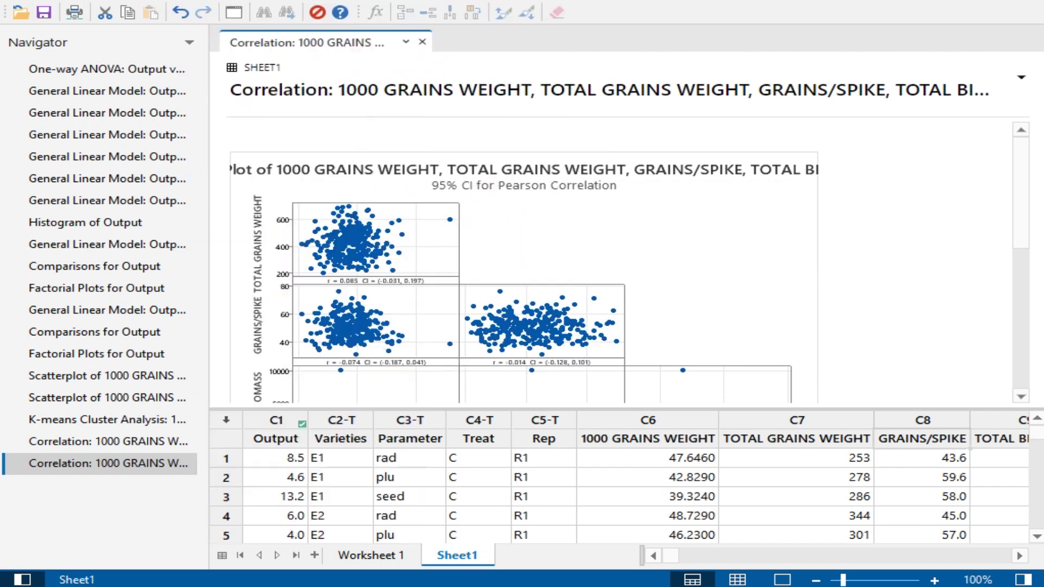
Step: Create a Graphical Summary of Output grouped by Treat at confidence level 95.0, and look through the reports for each treatment
{"action": "left_click", "coordinate": [191, 3]}
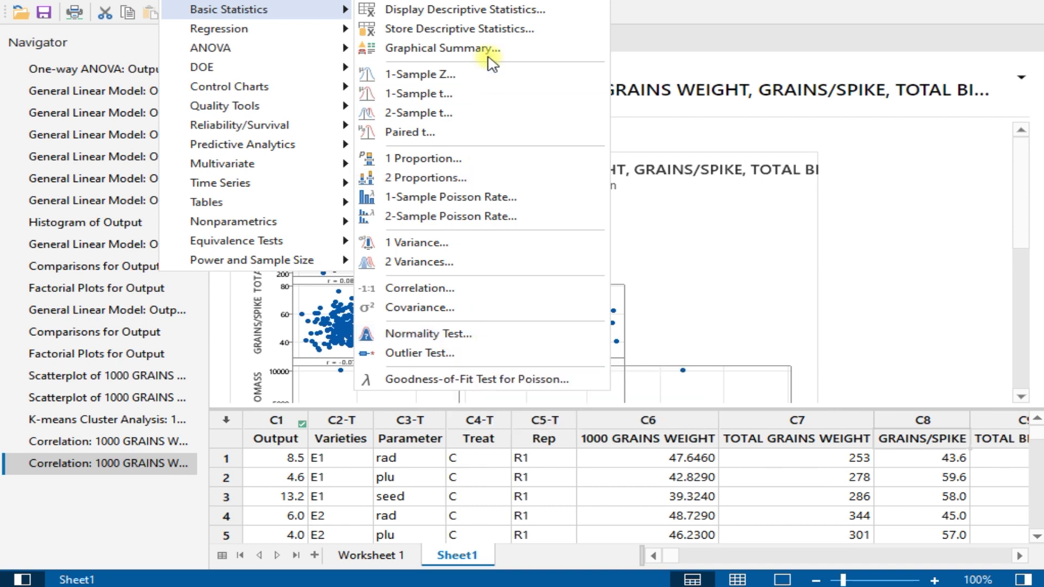
{"action": "left_click", "coordinate": [441, 49]}
{"action": "double_click", "coordinate": [420, 175]}
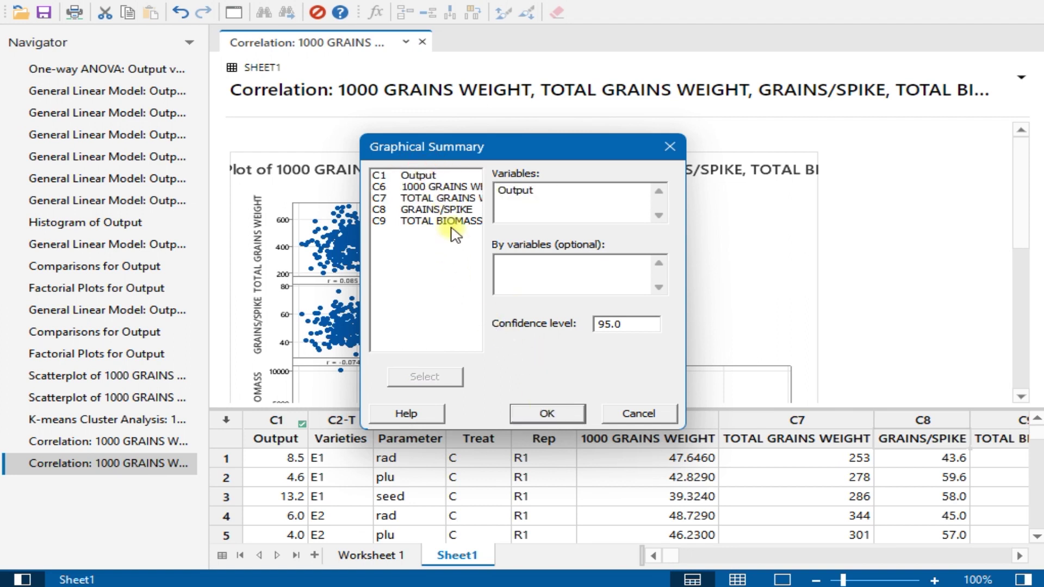
{"action": "left_click", "coordinate": [546, 261]}
{"action": "double_click", "coordinate": [415, 209]}
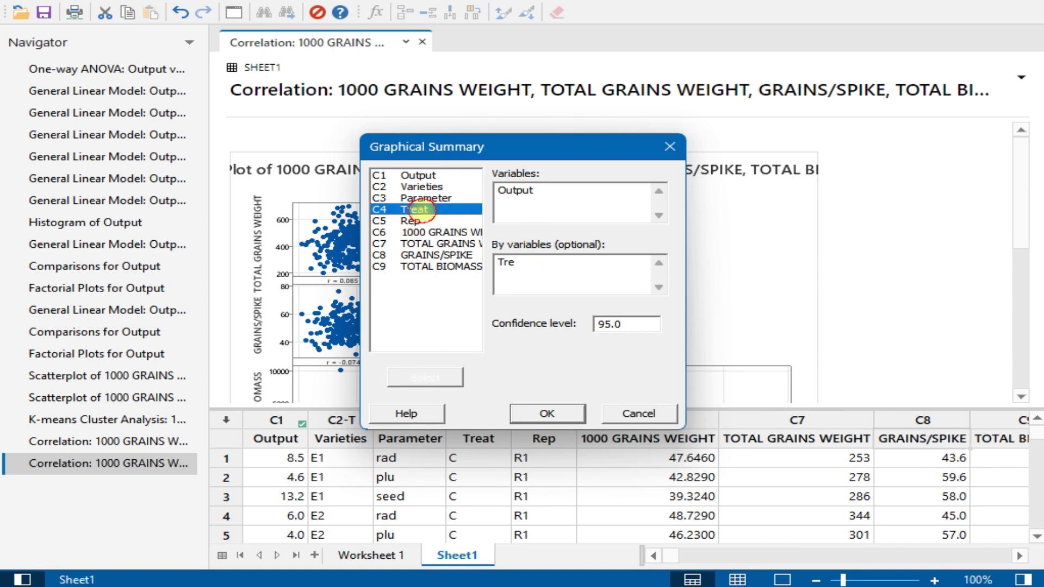
{"action": "left_click", "coordinate": [544, 413]}
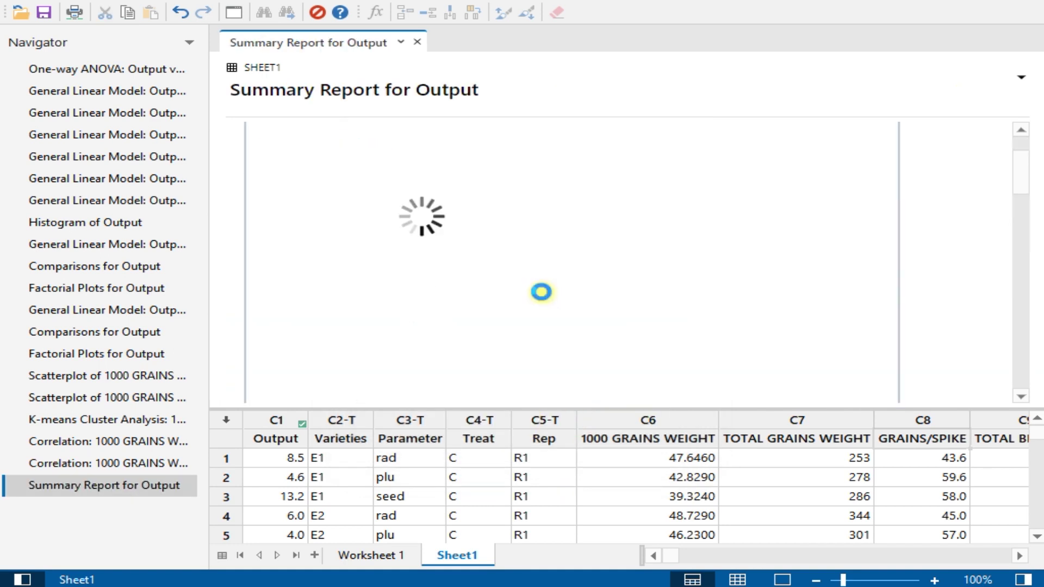
{"action": "scroll", "coordinate": [541, 294], "scroll_direction": "down", "scroll_amount": 3}
{"action": "scroll", "coordinate": [543, 296], "scroll_direction": "down", "scroll_amount": 10}
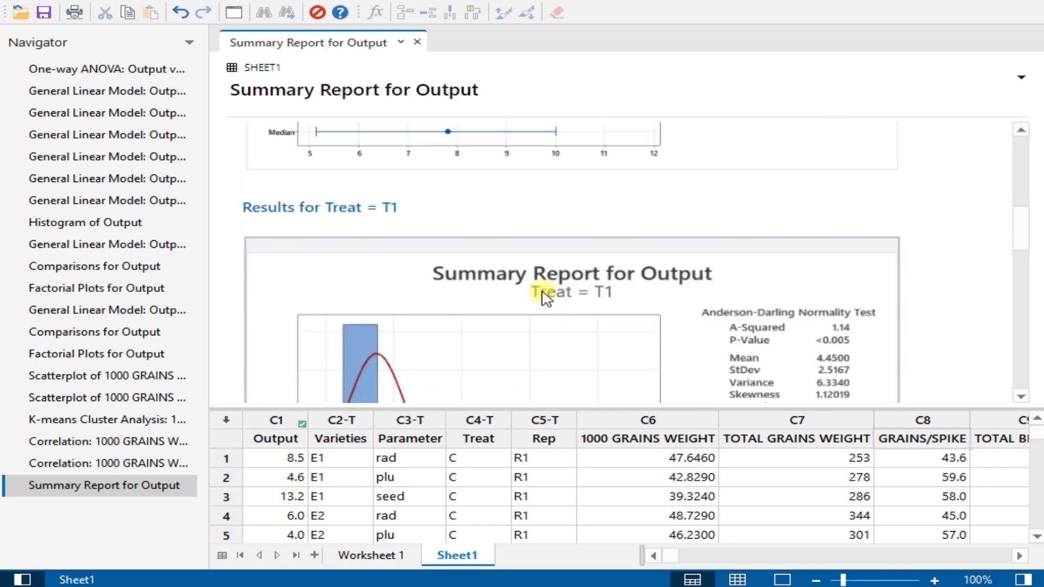
{"action": "left_click", "coordinate": [548, 296]}
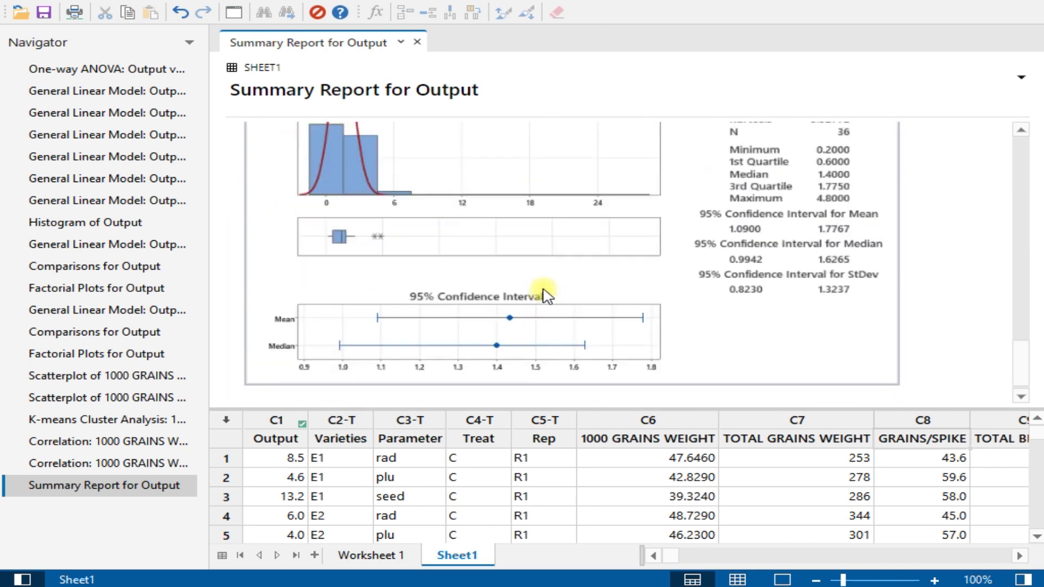
Step: Examine the Summary Report for Output, comparing the histograms, normality tests and confidence intervals for Treat = C and Treat = T1
{"action": "scroll", "coordinate": [544, 296], "scroll_direction": "up", "scroll_amount": 15}
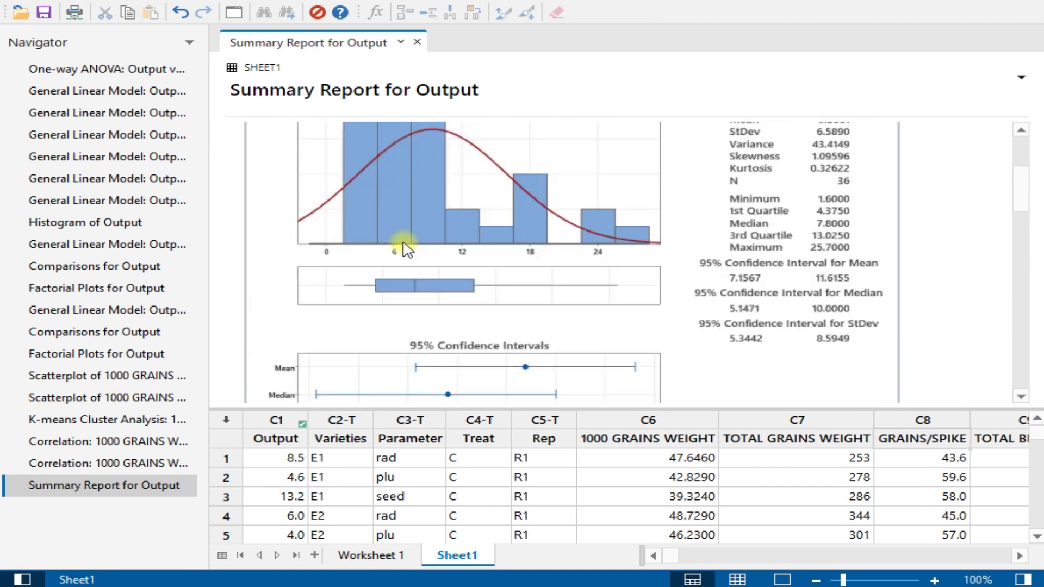
{"action": "scroll", "coordinate": [793, 252], "scroll_direction": "up", "scroll_amount": 5}
{"action": "scroll", "coordinate": [784, 207], "scroll_direction": "down", "scroll_amount": 2}
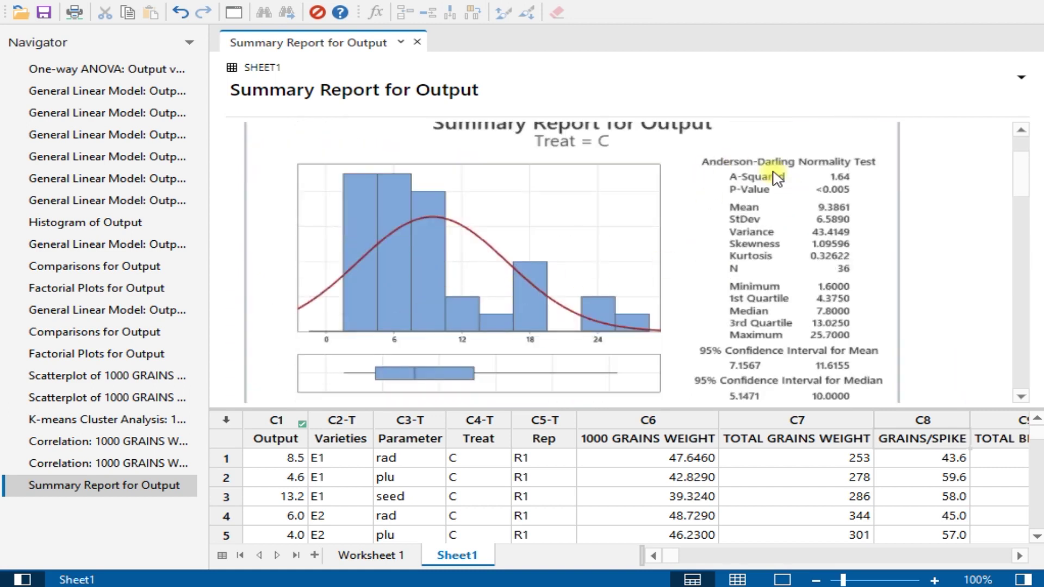
{"action": "scroll", "coordinate": [821, 272], "scroll_direction": "down", "scroll_amount": 3}
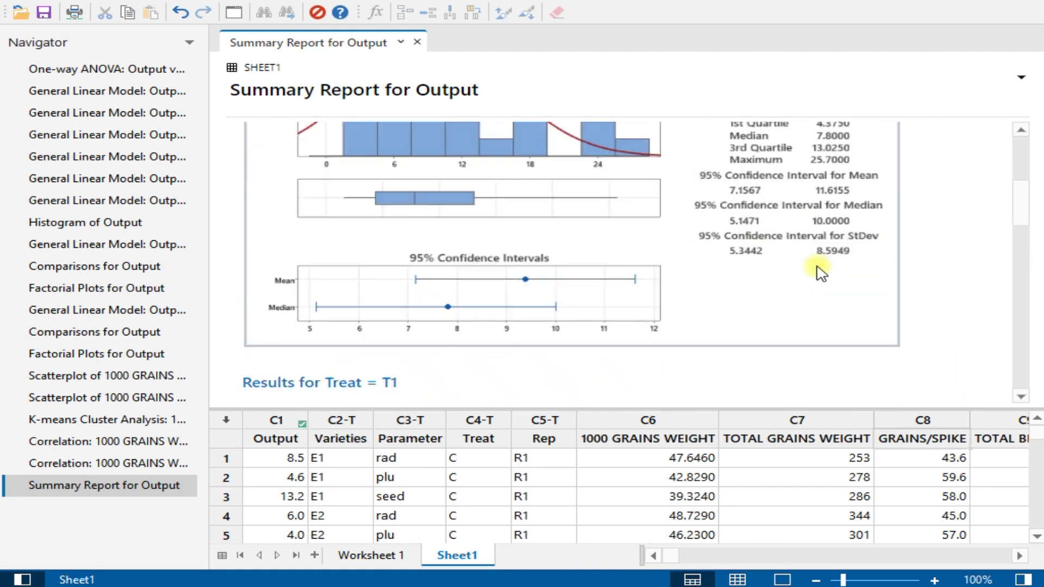
{"action": "scroll", "coordinate": [583, 263], "scroll_direction": "down", "scroll_amount": 2}
{"action": "scroll", "coordinate": [580, 260], "scroll_direction": "down", "scroll_amount": 5}
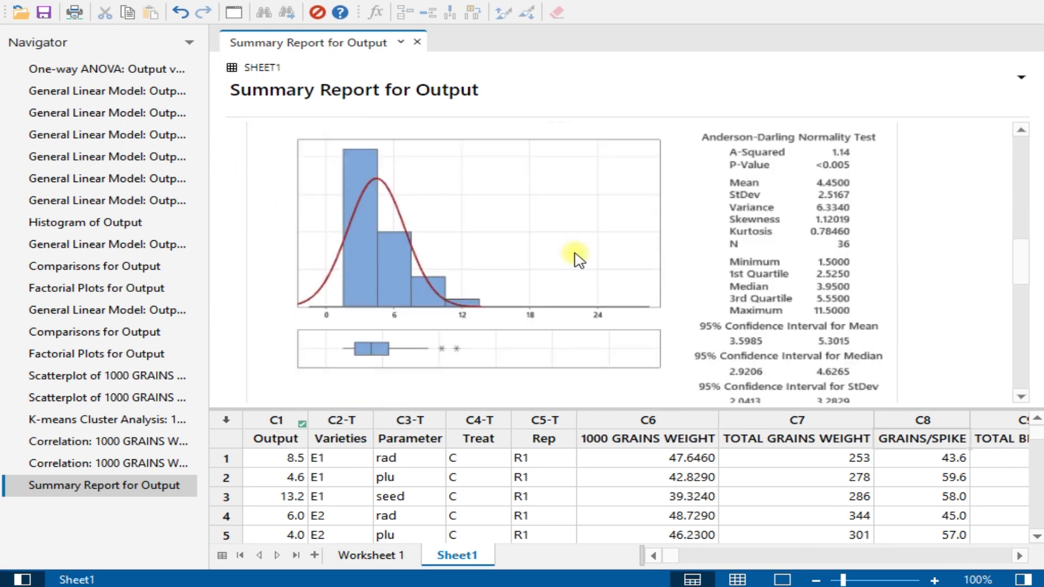
{"action": "scroll", "coordinate": [579, 260], "scroll_direction": "down", "scroll_amount": 1}
{"action": "scroll", "coordinate": [579, 260], "scroll_direction": "up", "scroll_amount": 1}
Step: Start a Fit Regression Model analysis with TOTAL BIOMASS as the response
{"action": "left_click", "coordinate": [179, 2]}
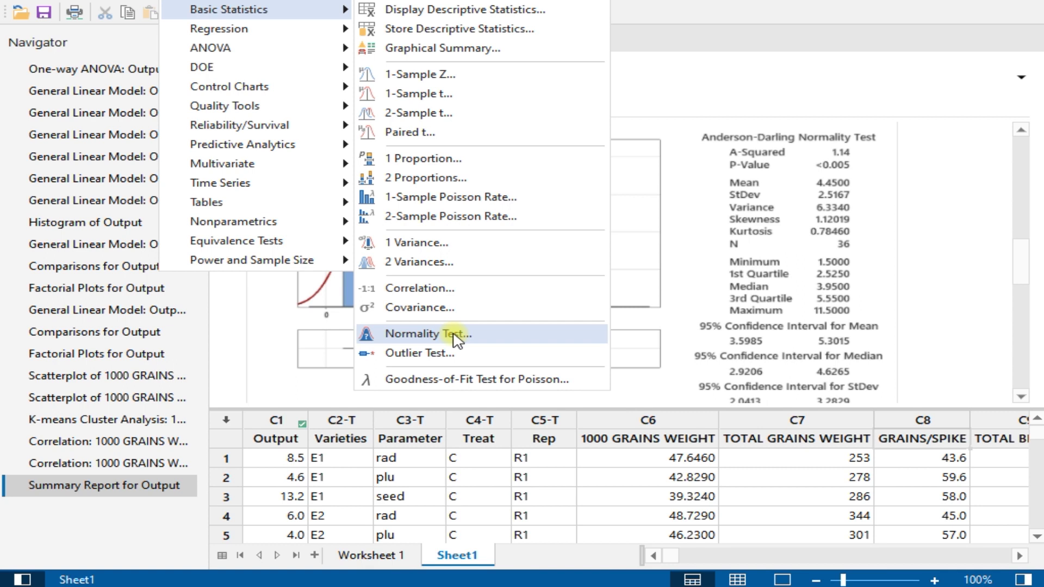
{"action": "mouse_move", "coordinate": [306, 28]}
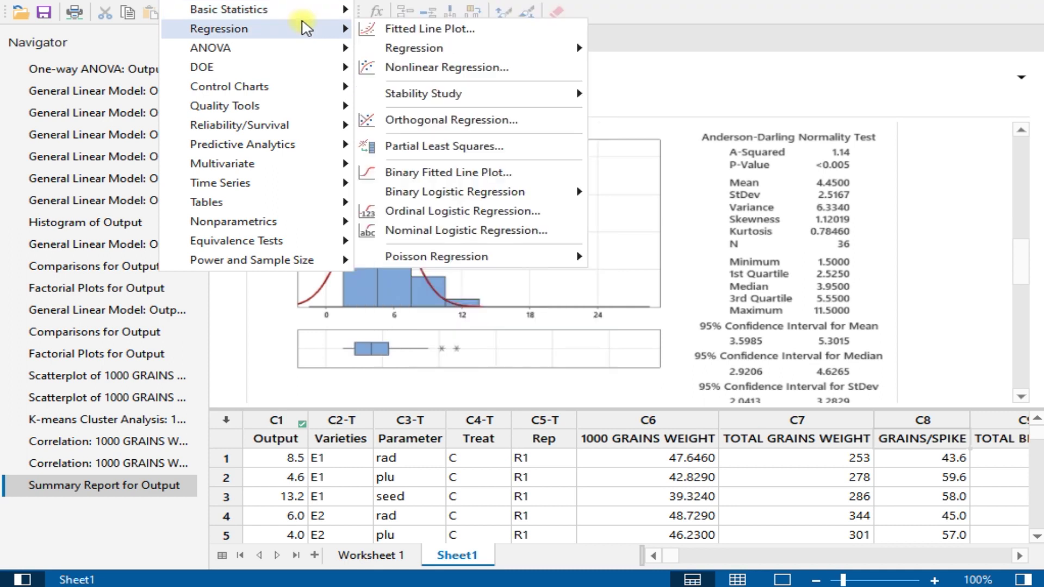
{"action": "mouse_move", "coordinate": [577, 44]}
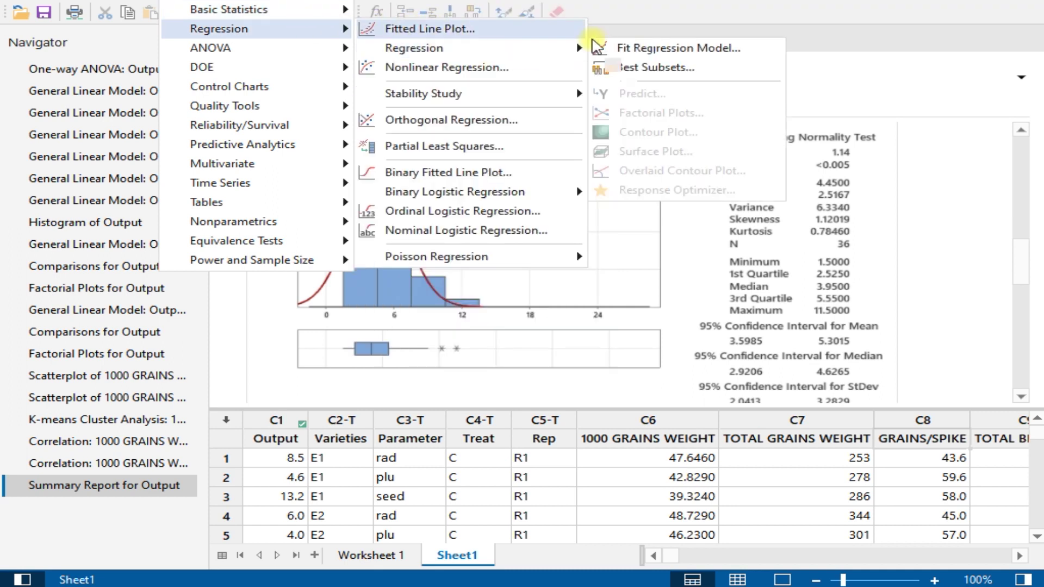
{"action": "mouse_move", "coordinate": [581, 95]}
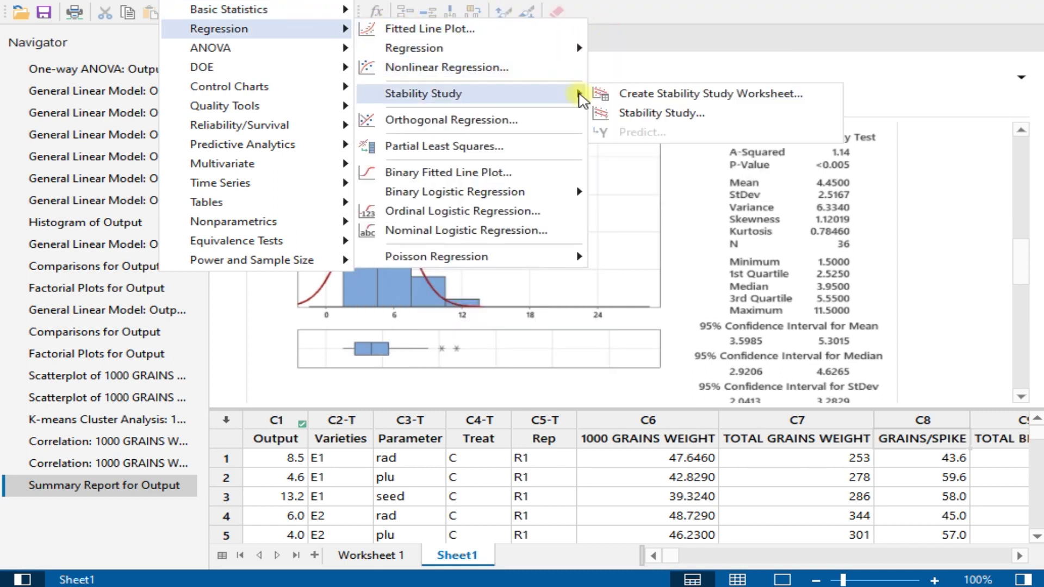
{"action": "mouse_move", "coordinate": [511, 49]}
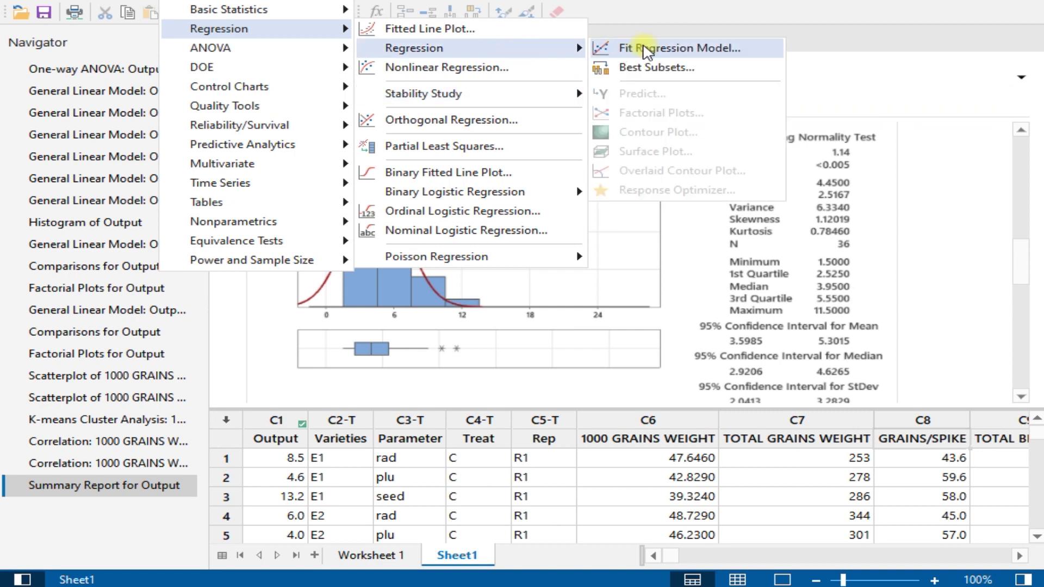
{"action": "left_click", "coordinate": [607, 48]}
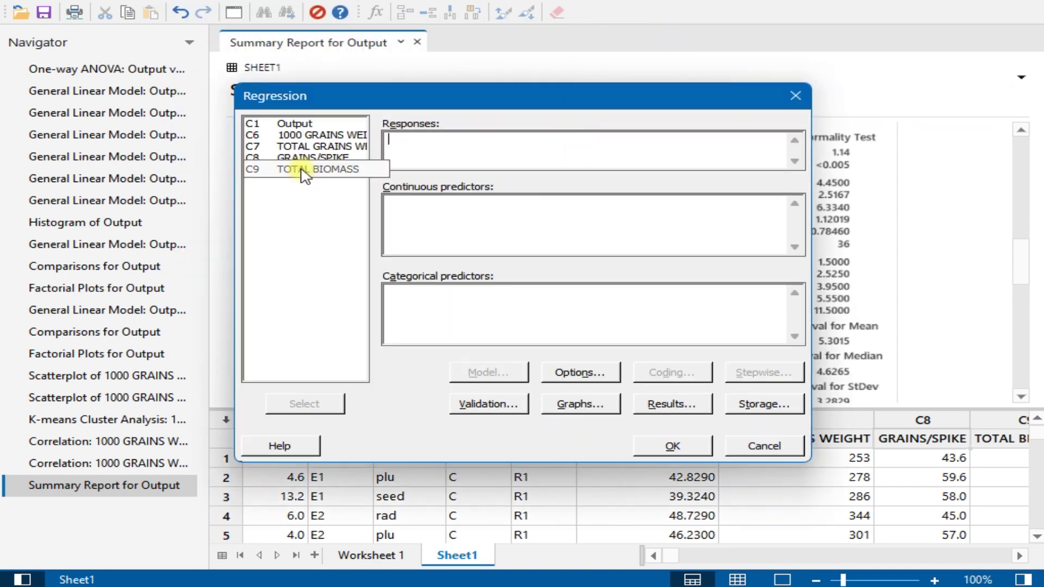
{"action": "left_click", "coordinate": [340, 169]}
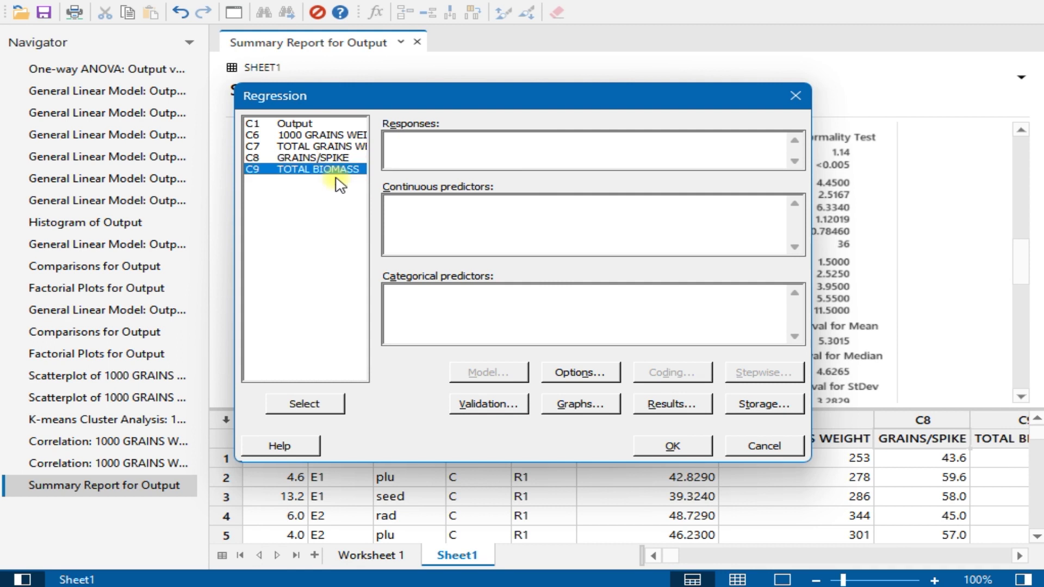
{"action": "left_click", "coordinate": [328, 402]}
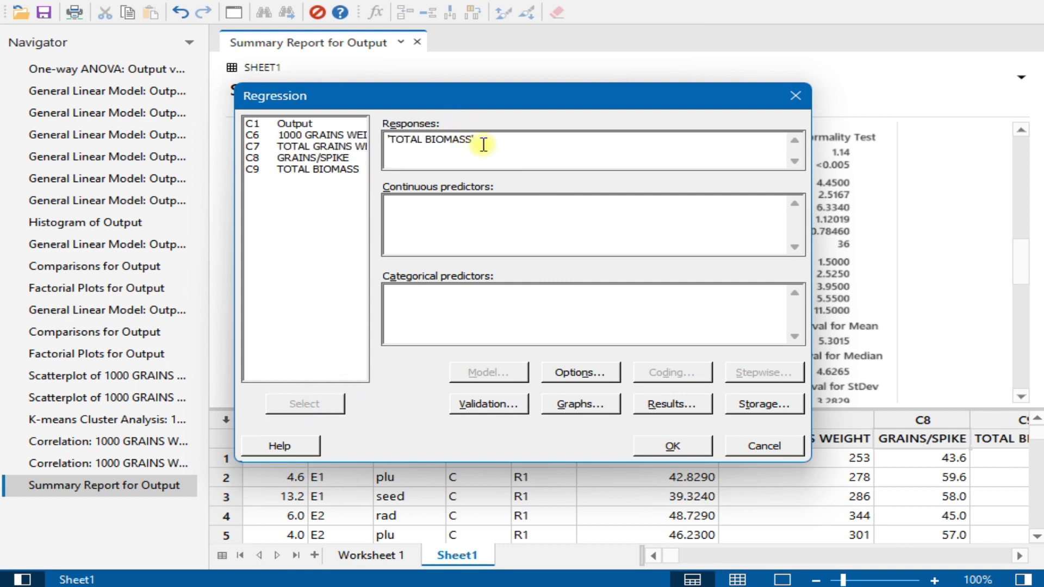
Step: Add GRAINS/SPIKE and 1000 GRAINS WEIGHT as continuous predictors, run the regression and look through its results
{"action": "left_click", "coordinate": [473, 204]}
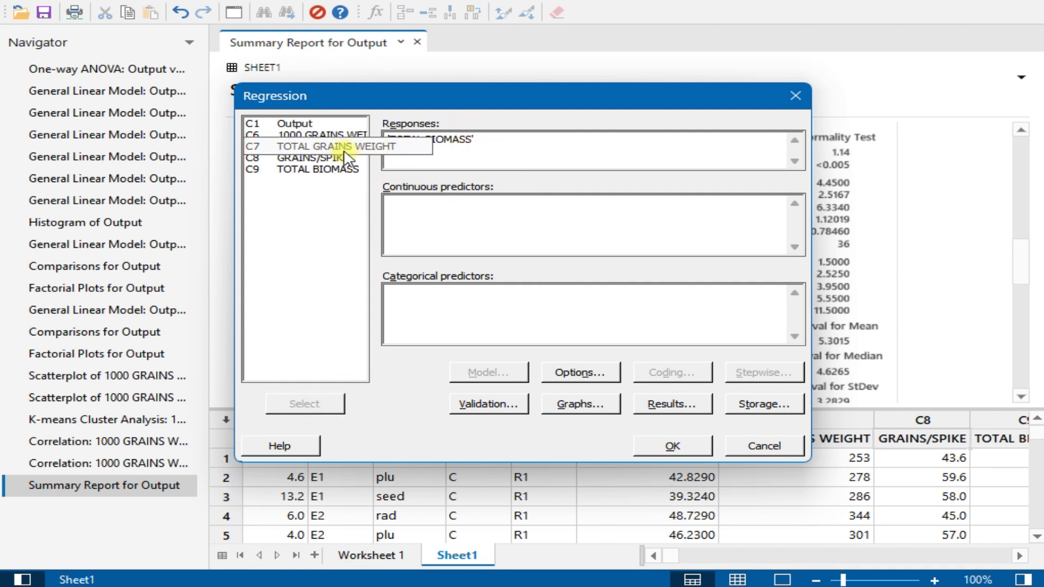
{"action": "left_click", "coordinate": [342, 159]}
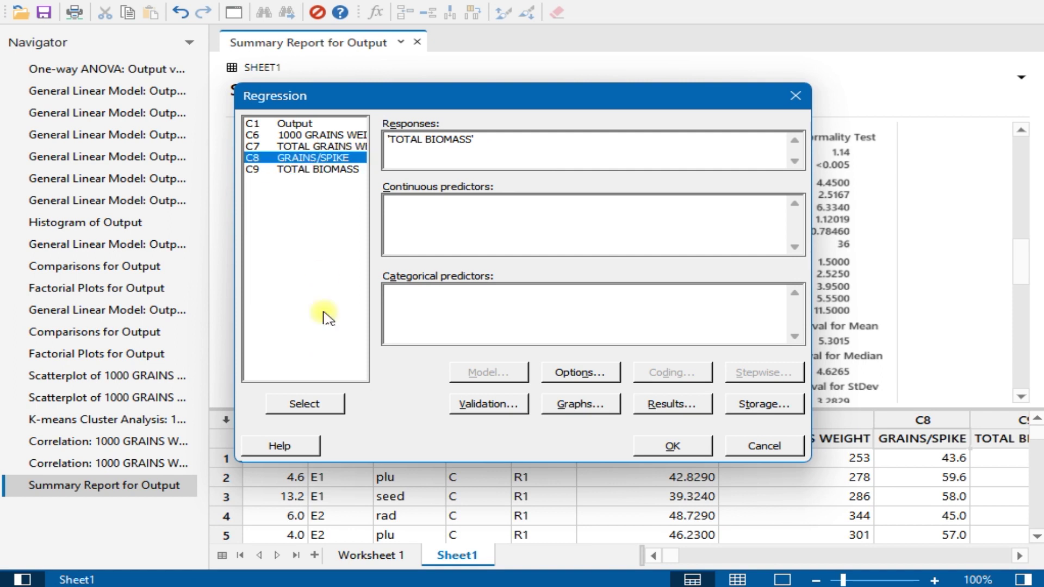
{"action": "left_click", "coordinate": [326, 400]}
{"action": "left_click", "coordinate": [306, 136]}
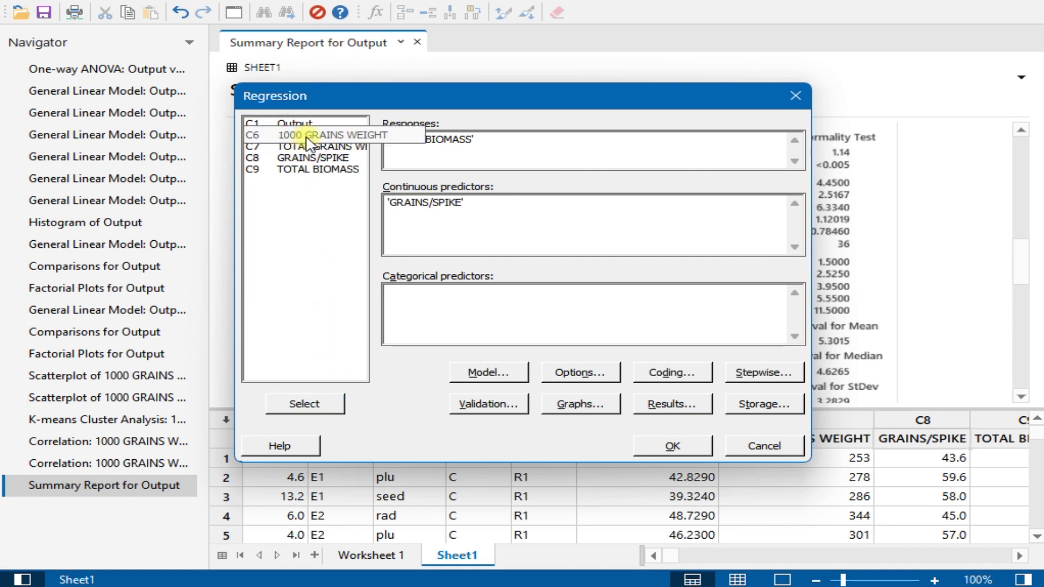
{"action": "left_click", "coordinate": [316, 403]}
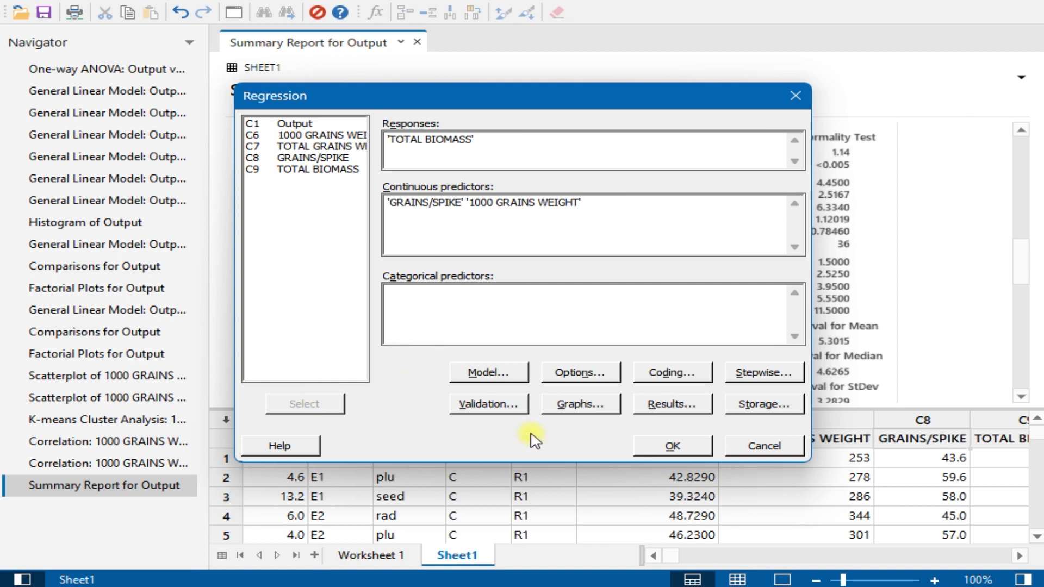
{"action": "left_click", "coordinate": [663, 446]}
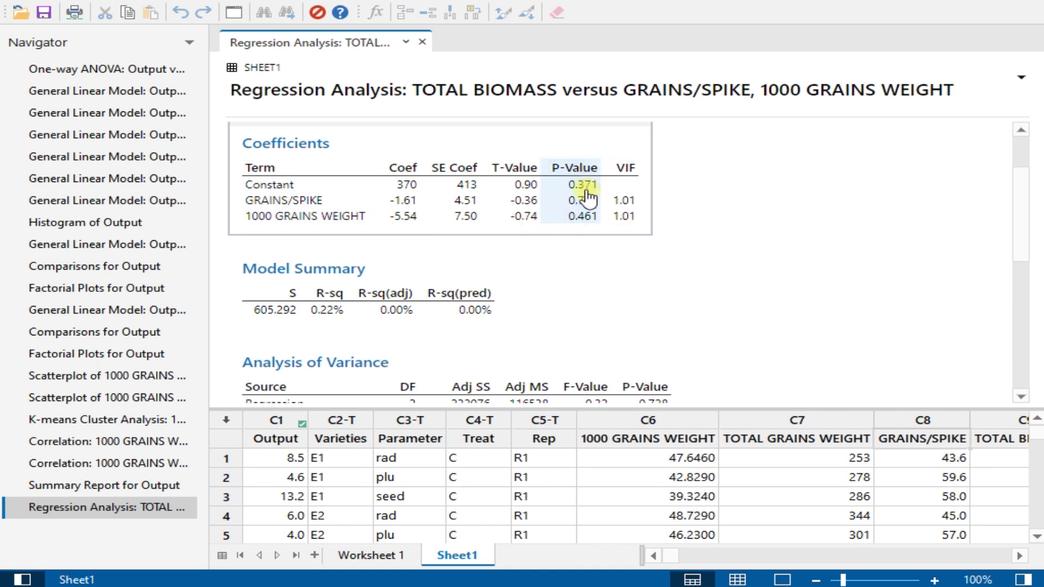
{"action": "scroll", "coordinate": [589, 199], "scroll_direction": "down", "scroll_amount": 3}
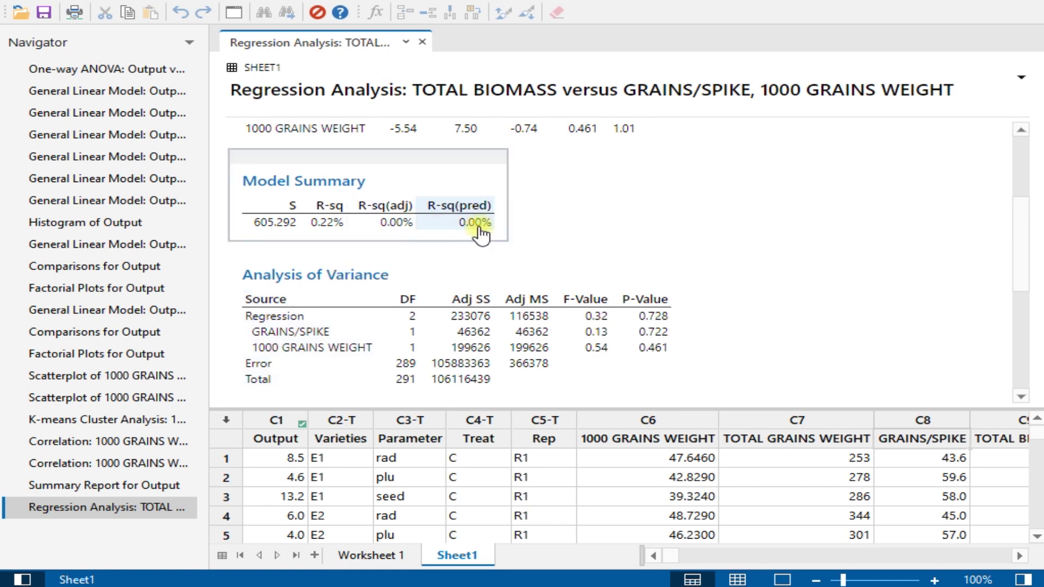
{"action": "scroll", "coordinate": [479, 231], "scroll_direction": "down", "scroll_amount": 9}
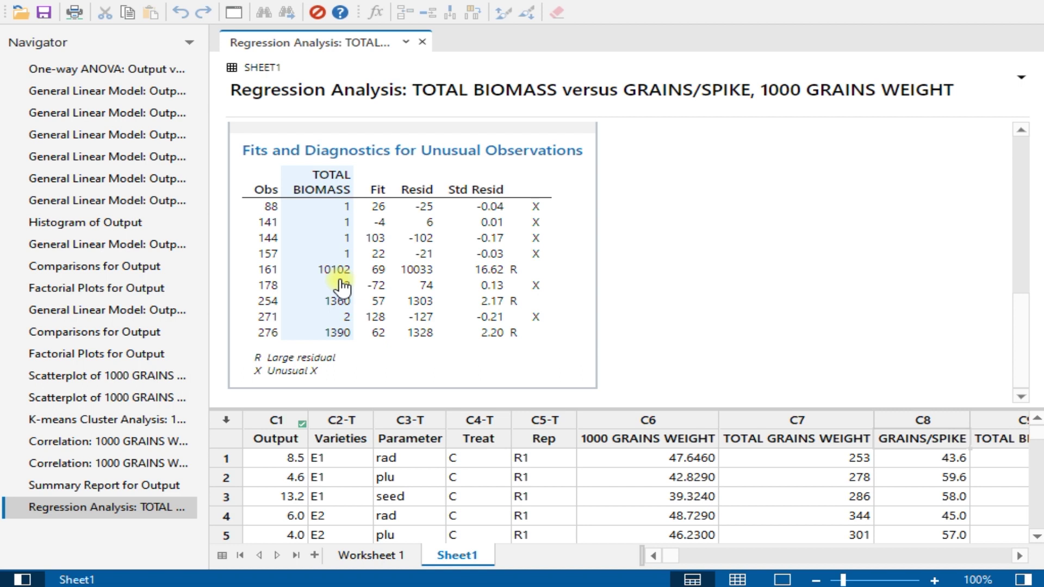
{"action": "left_click", "coordinate": [186, 3]}
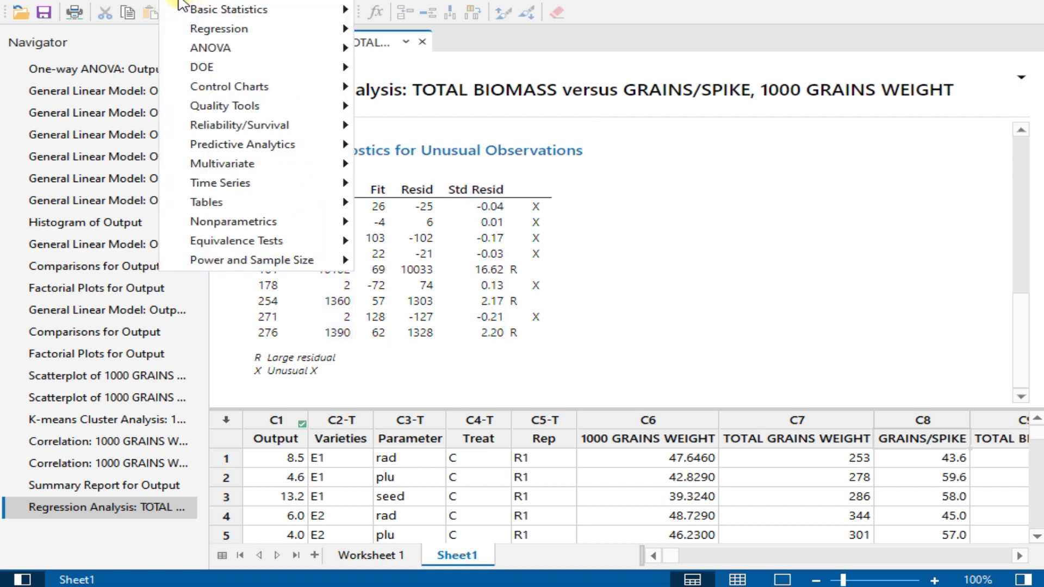
{"action": "mouse_move", "coordinate": [193, 54]}
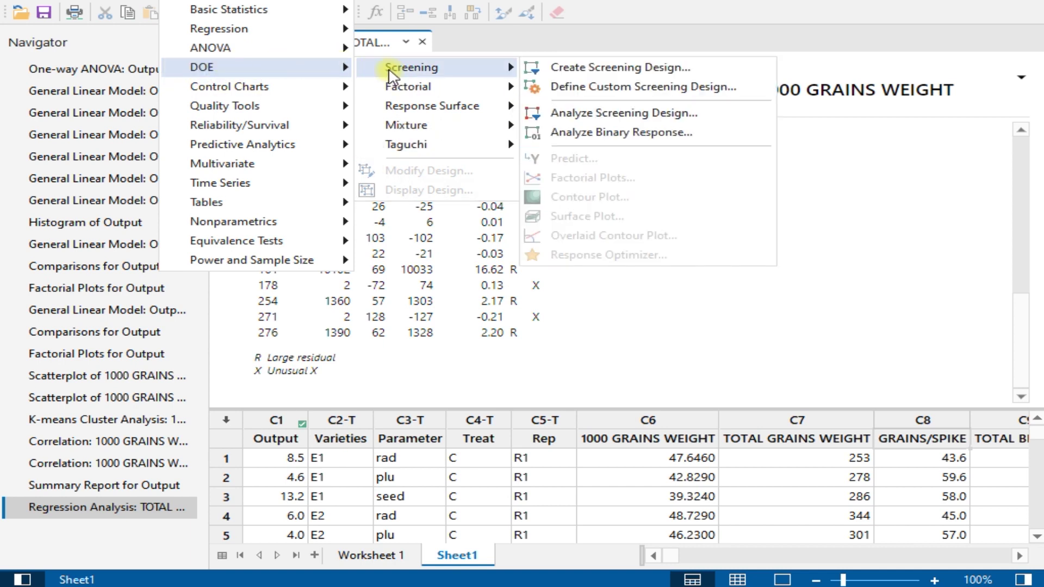
{"action": "mouse_move", "coordinate": [402, 86]}
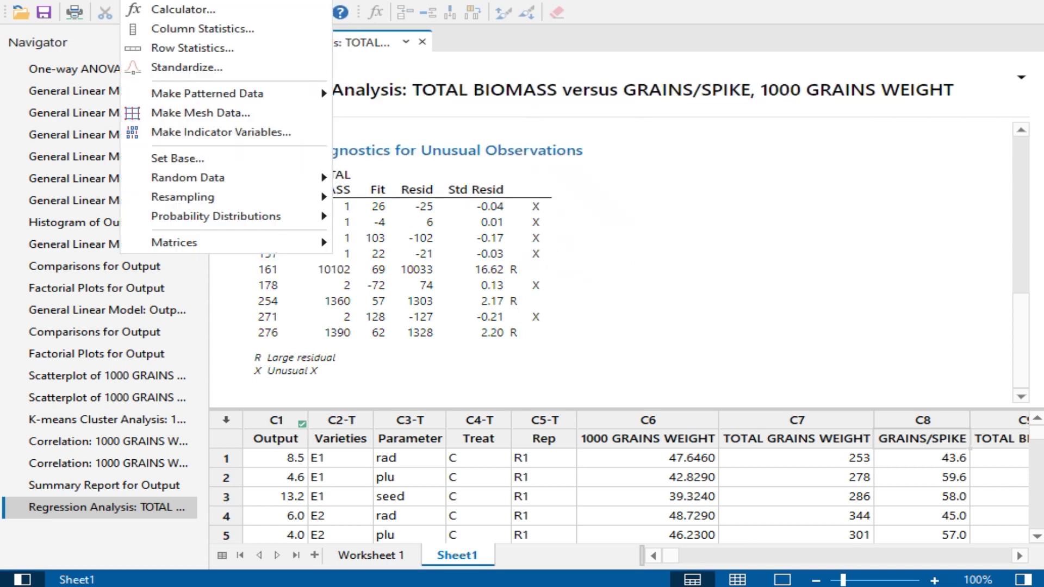
Step: Start a new project without saving the changes to the untitled project
{"action": "left_click", "coordinate": [33, 4]}
{"action": "mouse_move", "coordinate": [33, 7]}
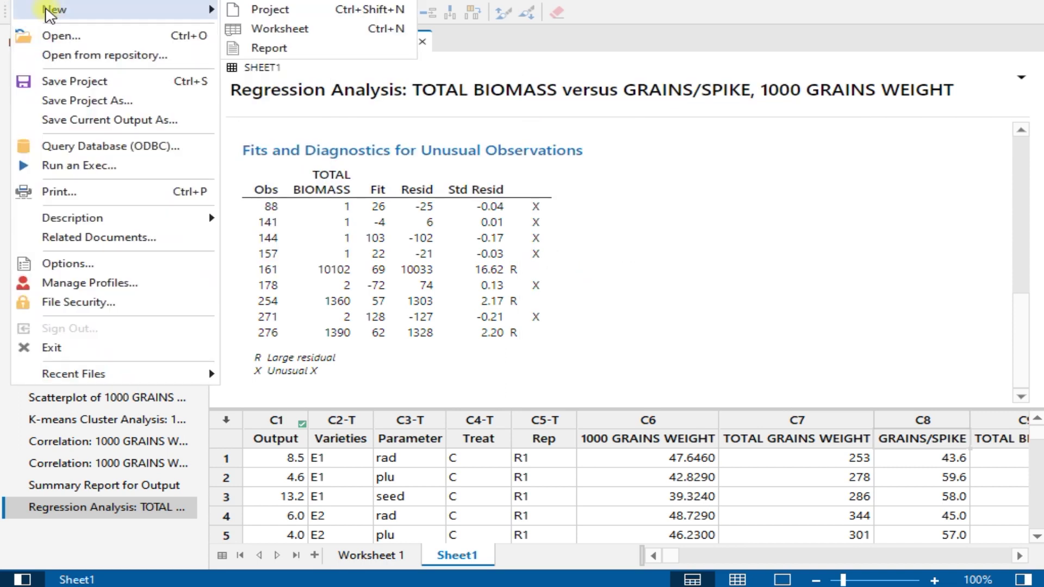
{"action": "left_click", "coordinate": [246, 15]}
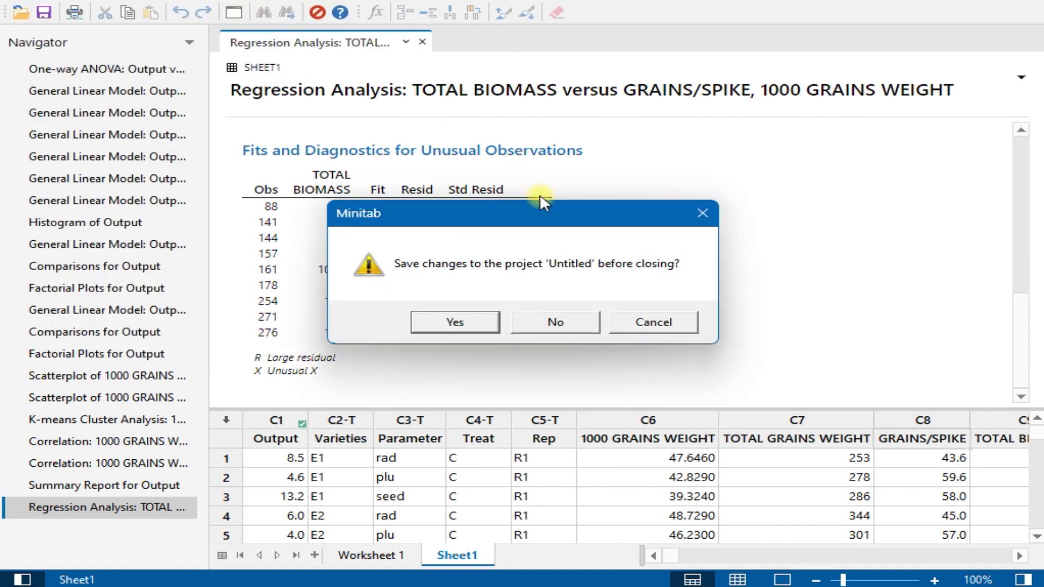
{"action": "left_click", "coordinate": [560, 321]}
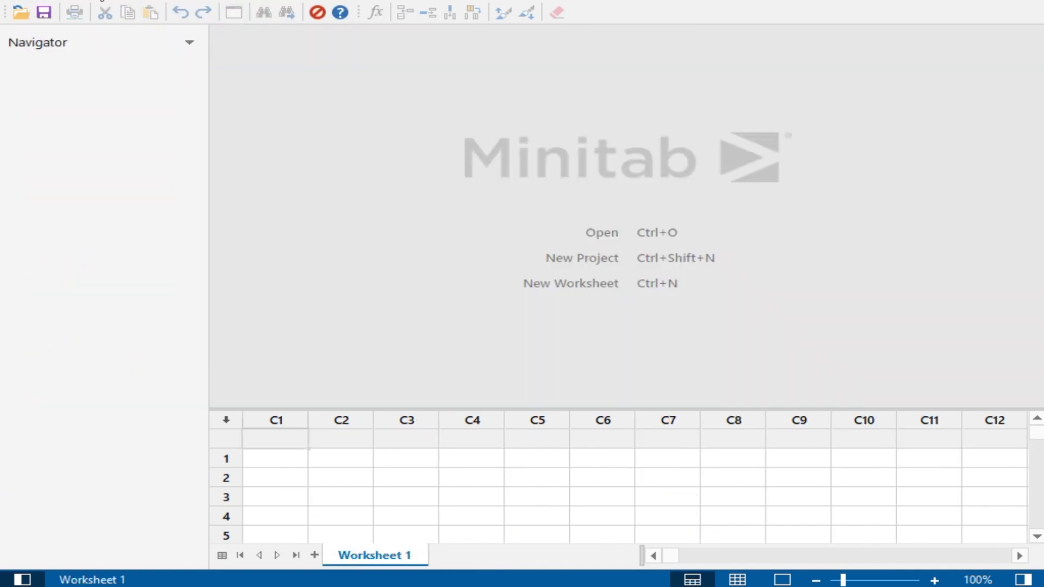
Step: Start a DOE Create Factorial Design and view the available designs
{"action": "left_click", "coordinate": [147, 1]}
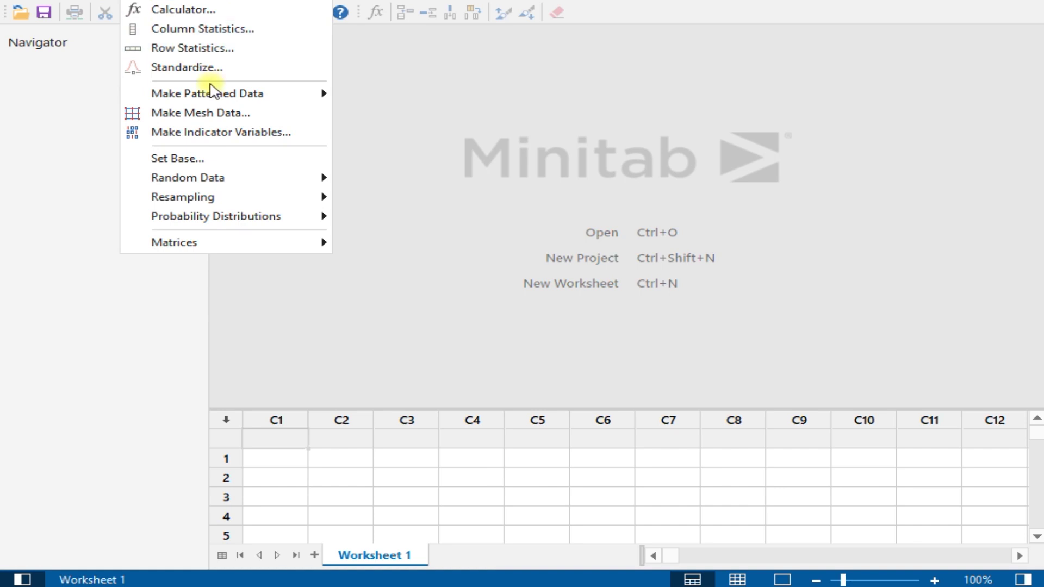
{"action": "mouse_move", "coordinate": [174, 2]}
{"action": "mouse_move", "coordinate": [337, 86]}
{"action": "mouse_move", "coordinate": [339, 67]}
{"action": "mouse_move", "coordinate": [462, 86]}
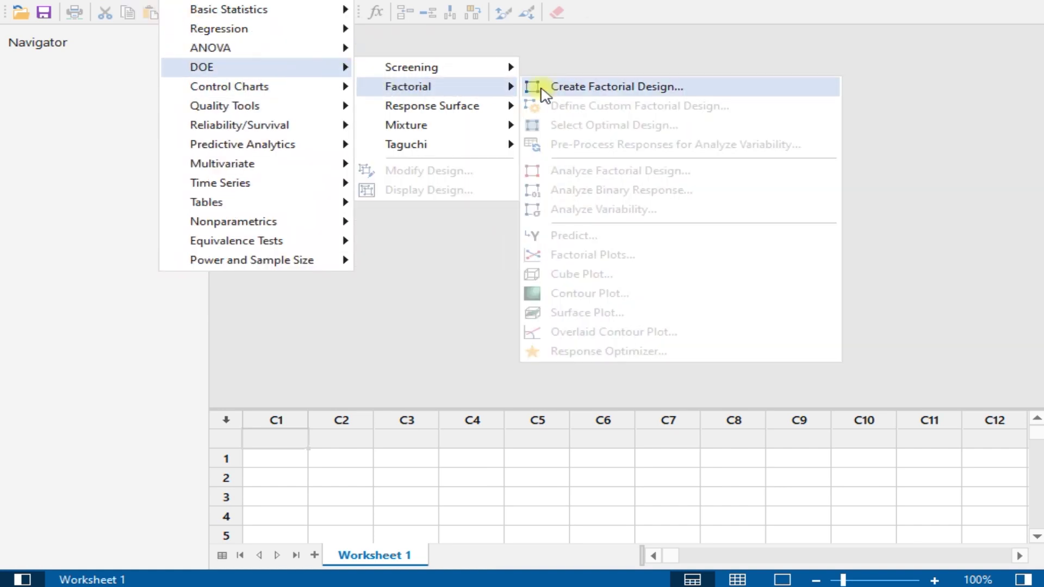
{"action": "left_click", "coordinate": [566, 87]}
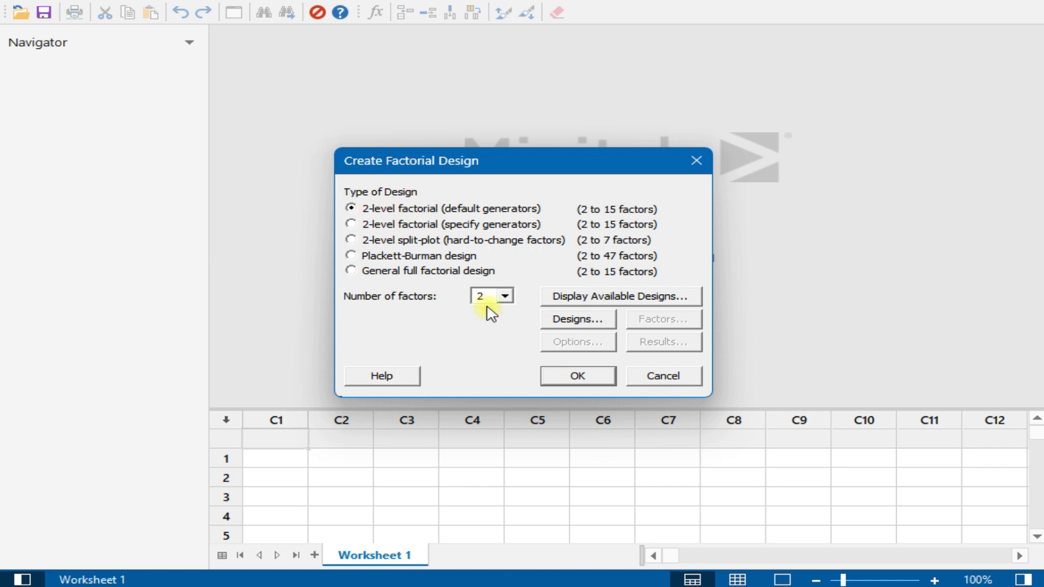
{"action": "left_click", "coordinate": [590, 299]}
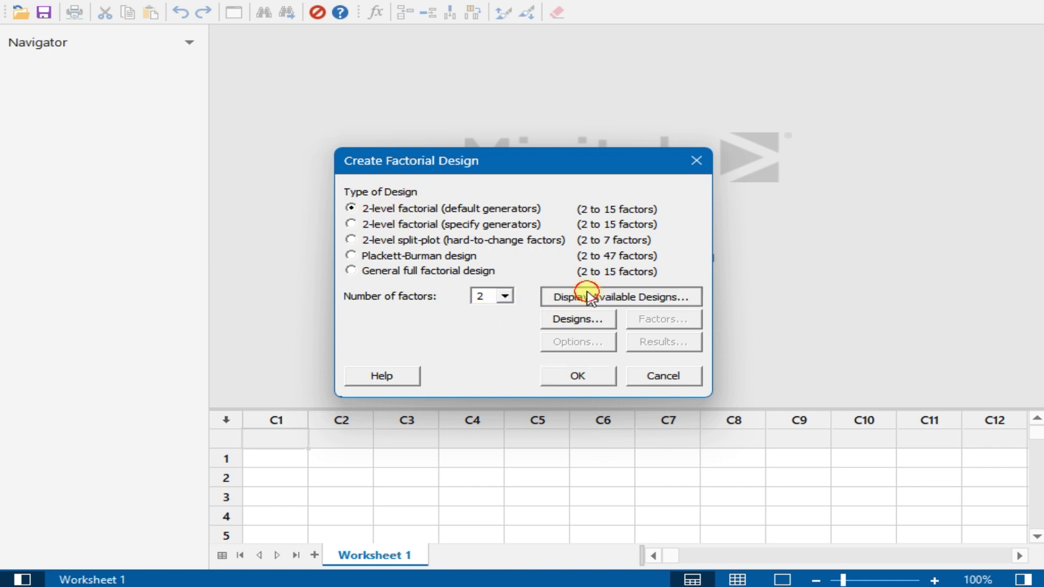
{"action": "left_click", "coordinate": [698, 403]}
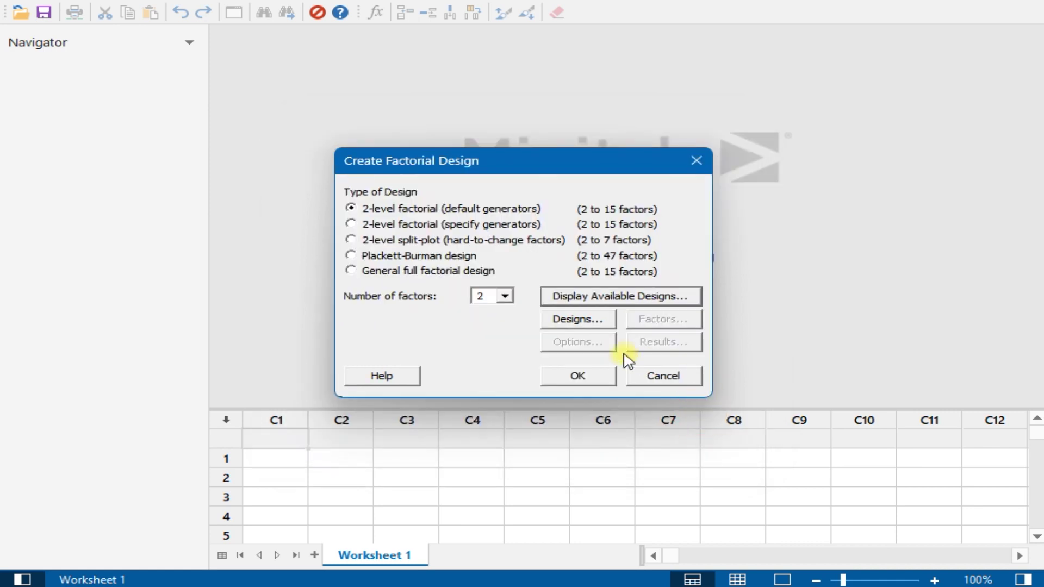
Step: Generate a two-factor, 2-level full factorial design with 4 runs, 0 center points, 1 replicate and 1 block
{"action": "left_click", "coordinate": [594, 325]}
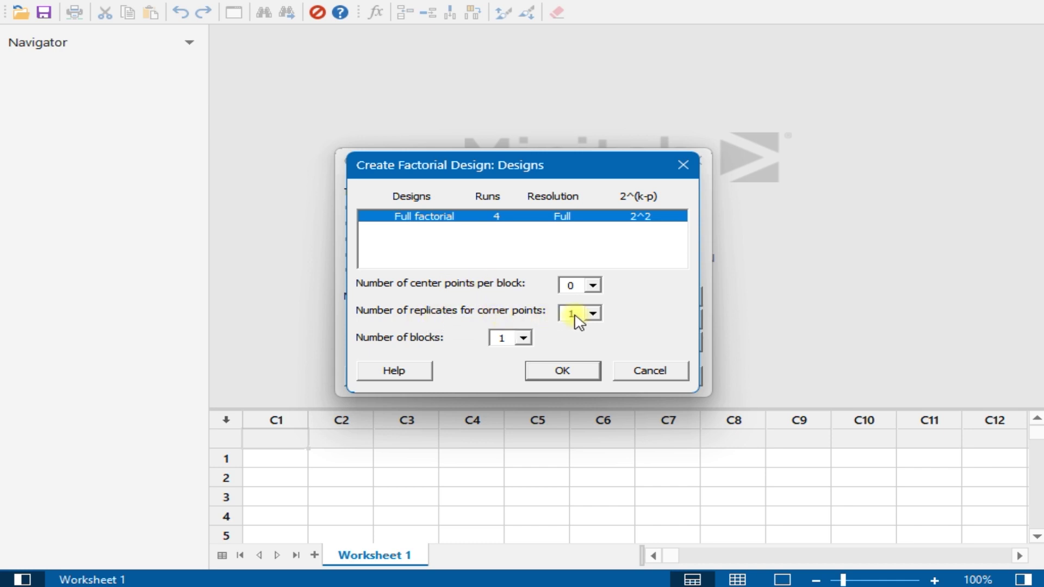
{"action": "left_click", "coordinate": [524, 336]}
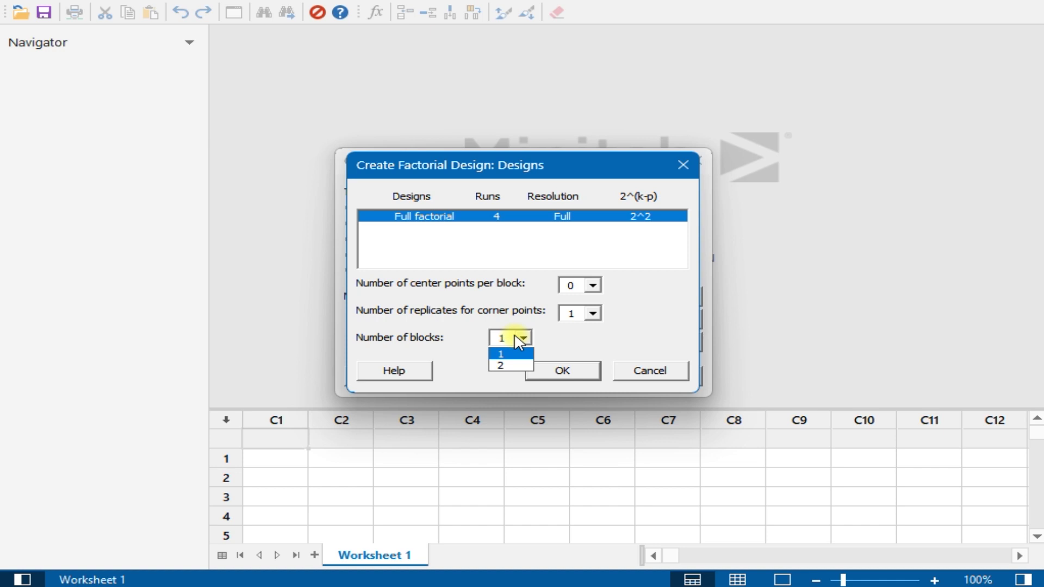
{"action": "left_click", "coordinate": [523, 336]}
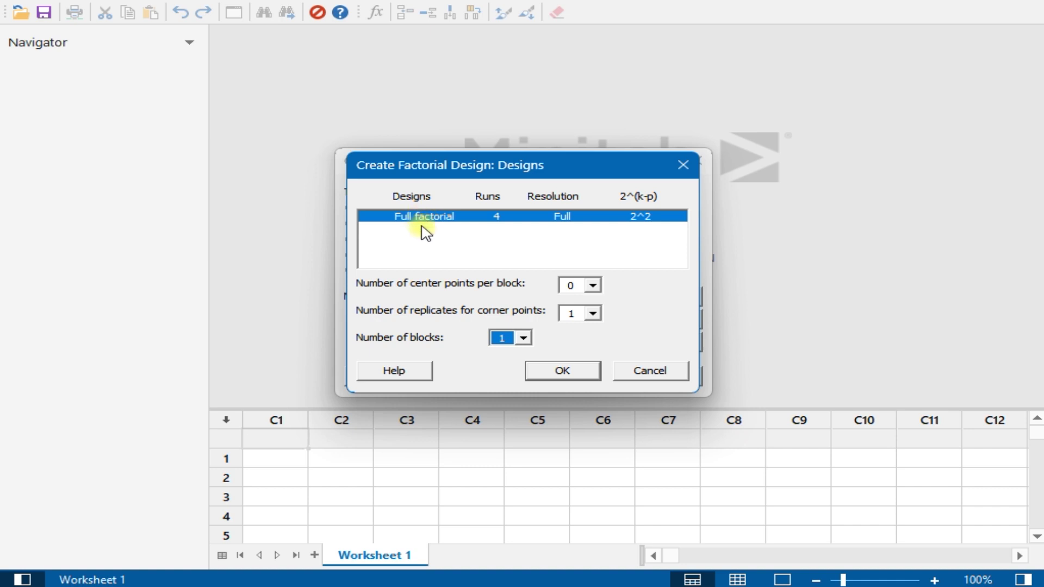
{"action": "left_click", "coordinate": [563, 371]}
{"action": "left_click", "coordinate": [572, 373]}
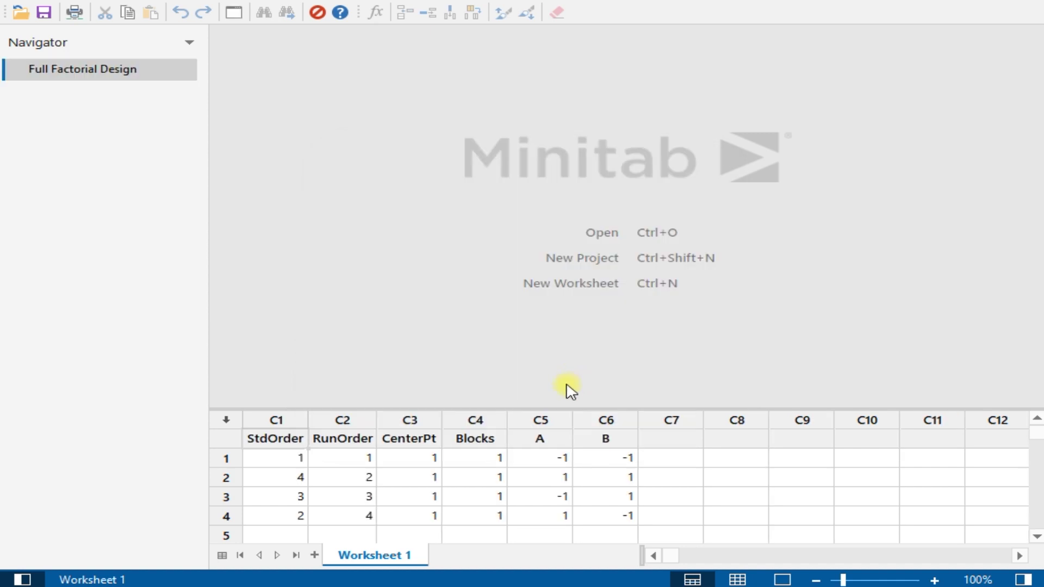
{"action": "left_click", "coordinate": [339, 511]}
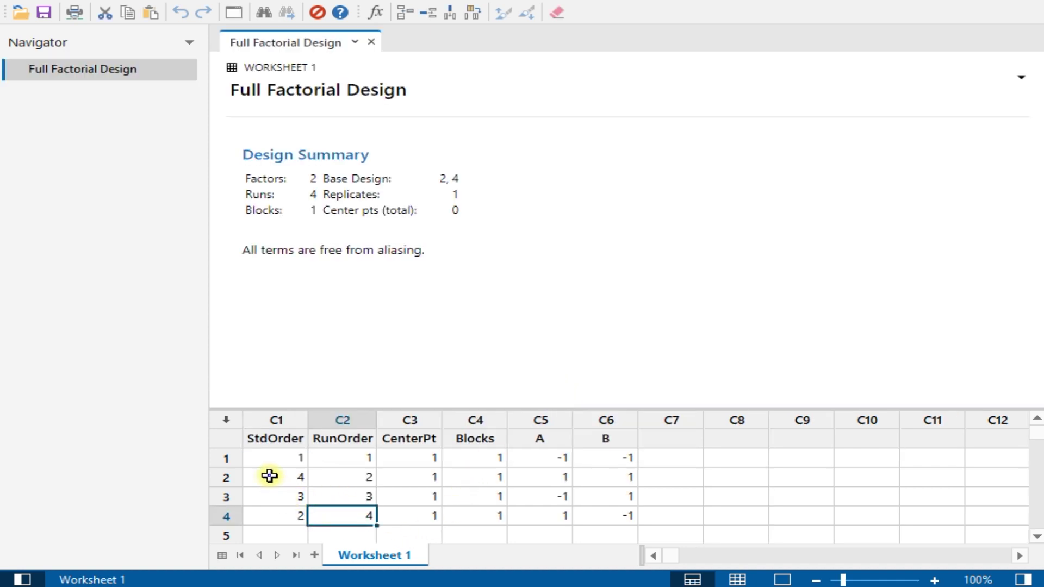
Step: Examine the StdOrder and CenterPt columns and the coded levels of factors A and B in the design worksheet
{"action": "left_click_drag", "start_coordinate": [284, 458], "coordinate": [280, 518]}
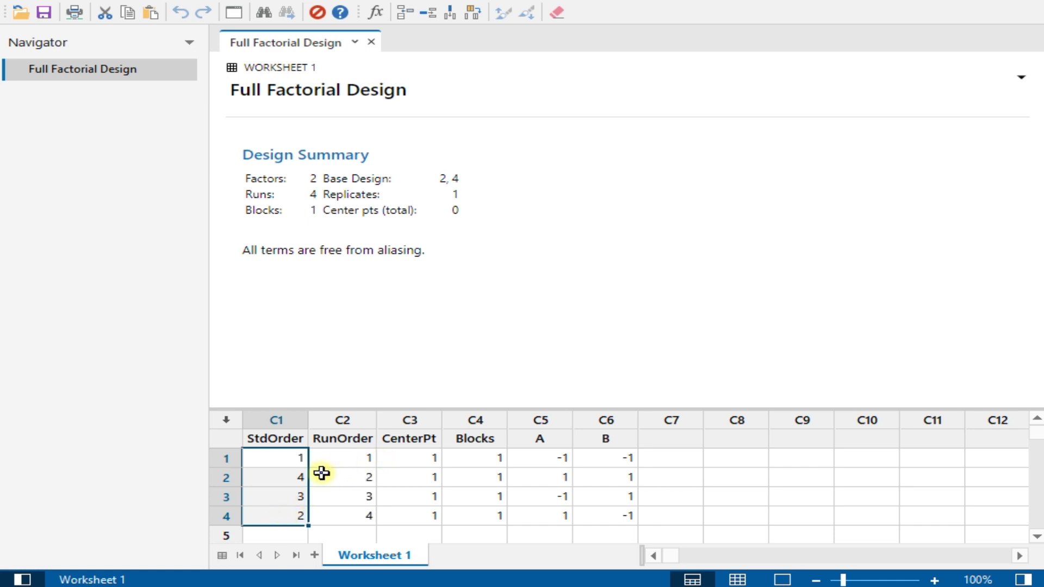
{"action": "left_click", "coordinate": [418, 457]}
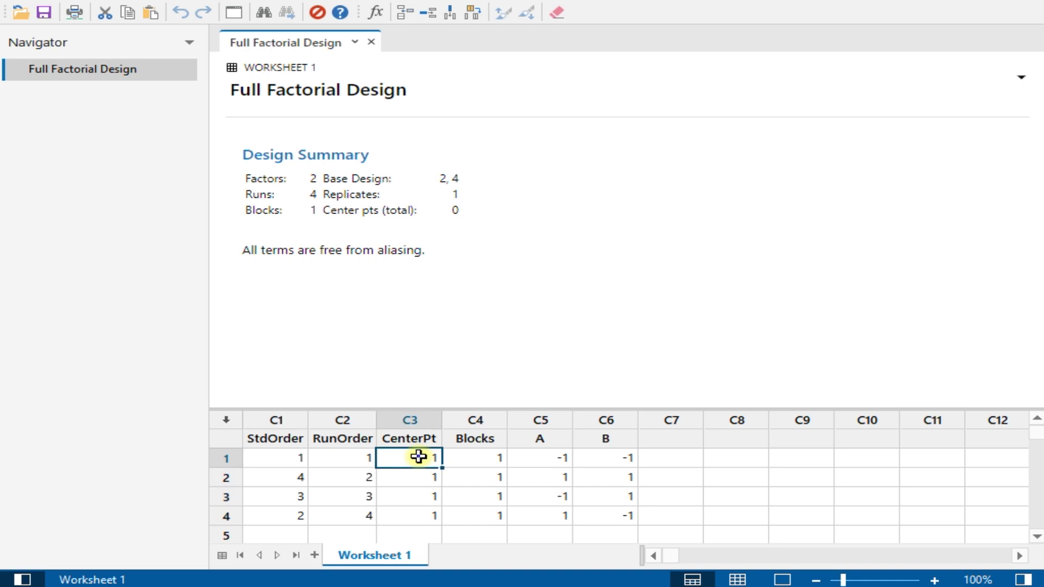
{"action": "left_click_drag", "start_coordinate": [541, 458], "coordinate": [597, 515]}
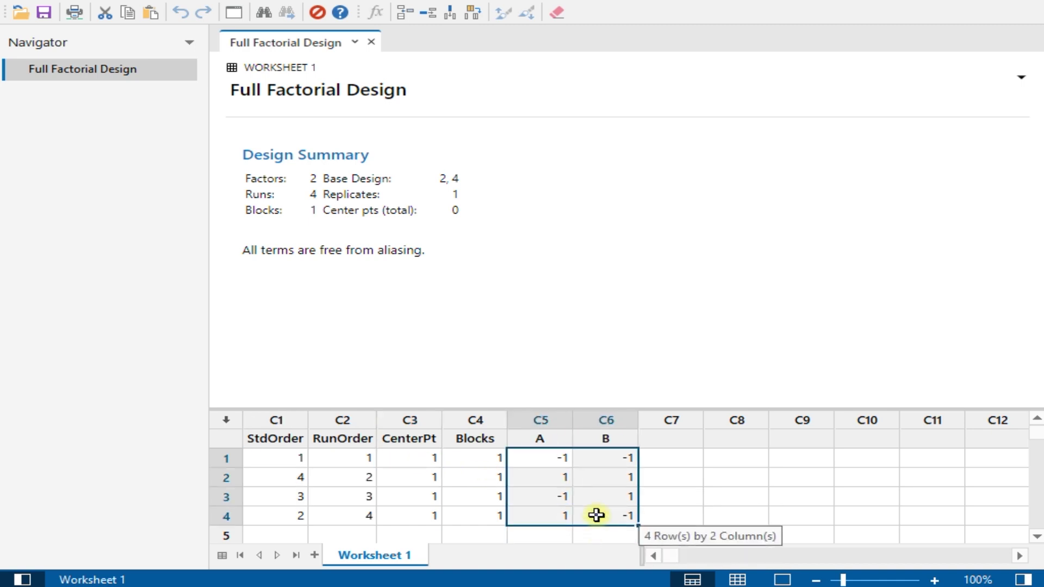
{"action": "left_click", "coordinate": [564, 461]}
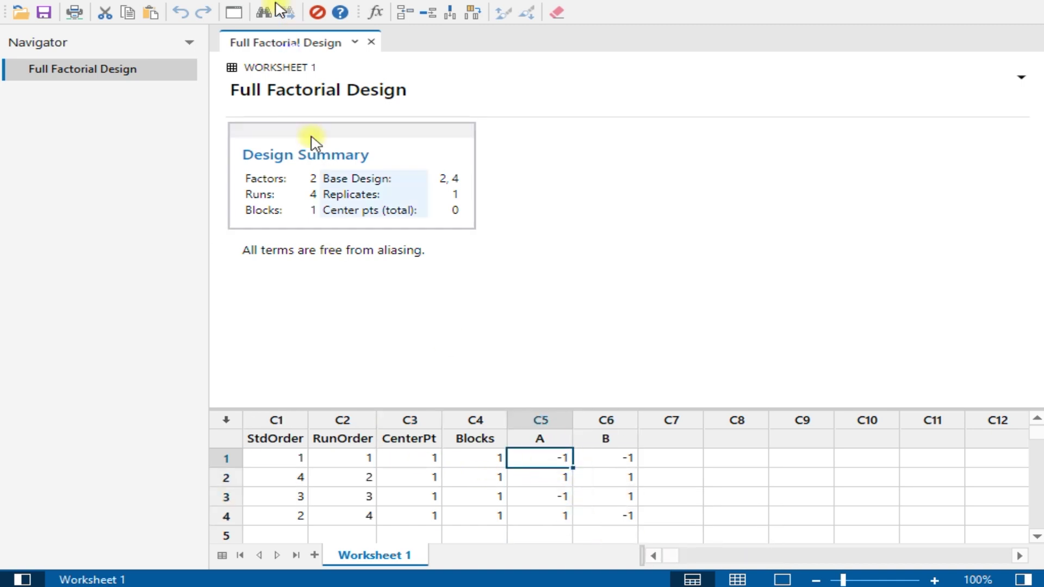
Step: Start another Create Factorial Design and review the available designs and the two-factor full factorial's design settings
{"action": "left_click", "coordinate": [140, 1]}
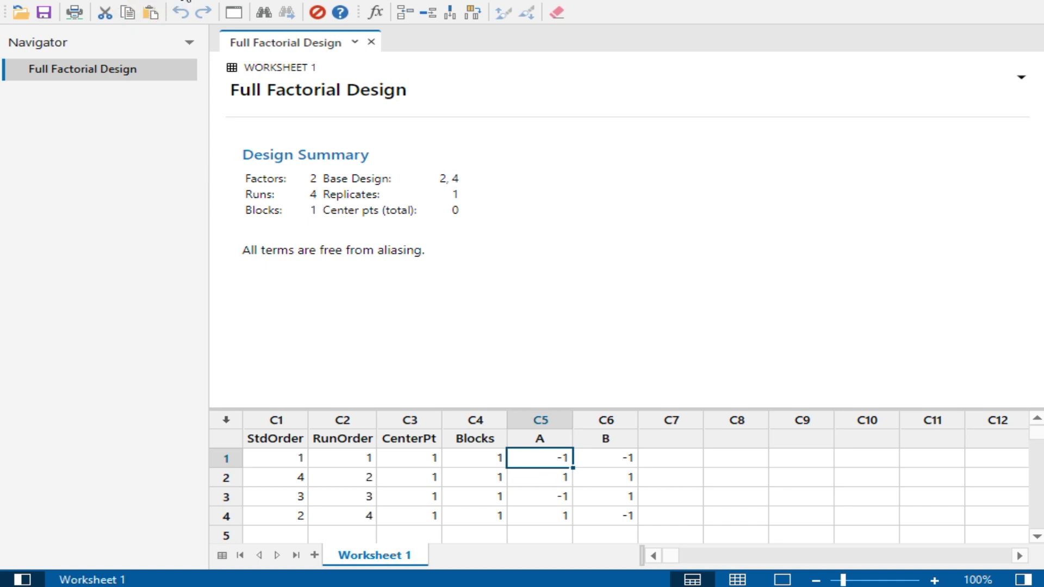
{"action": "left_click", "coordinate": [186, 1]}
{"action": "mouse_move", "coordinate": [247, 66]}
{"action": "mouse_move", "coordinate": [385, 77]}
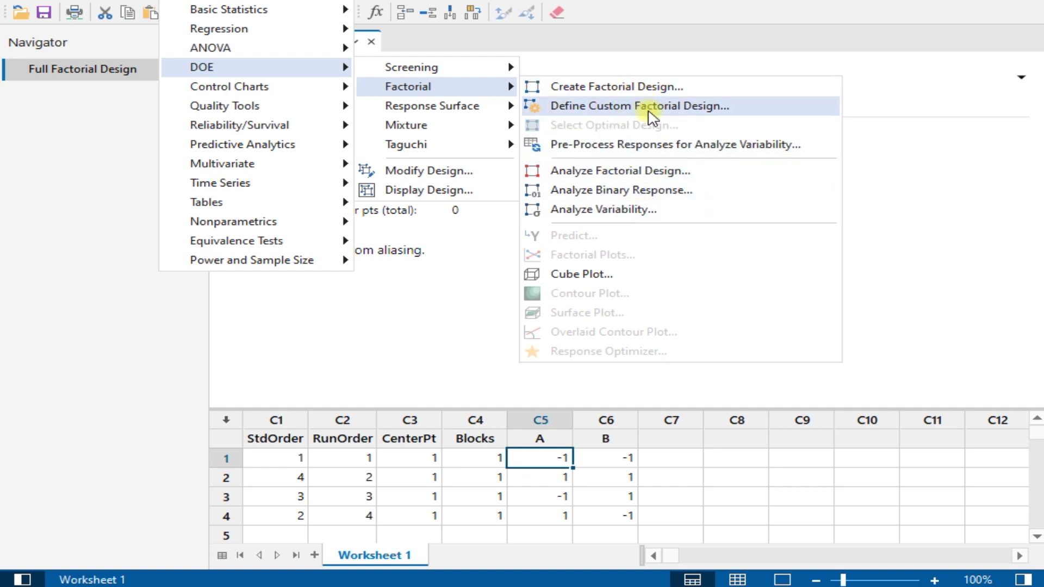
{"action": "left_click", "coordinate": [647, 86]}
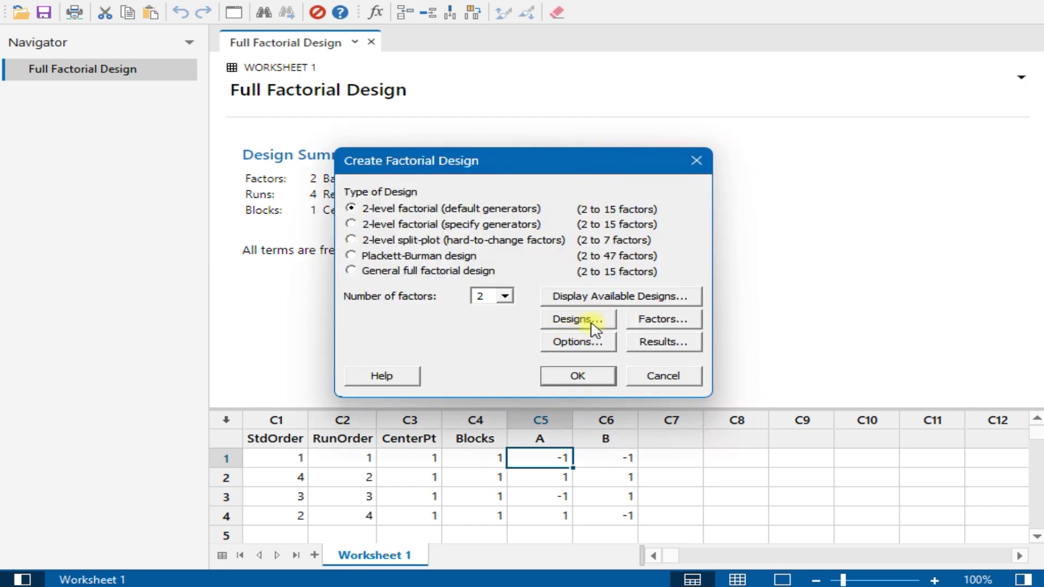
{"action": "left_click", "coordinate": [596, 297]}
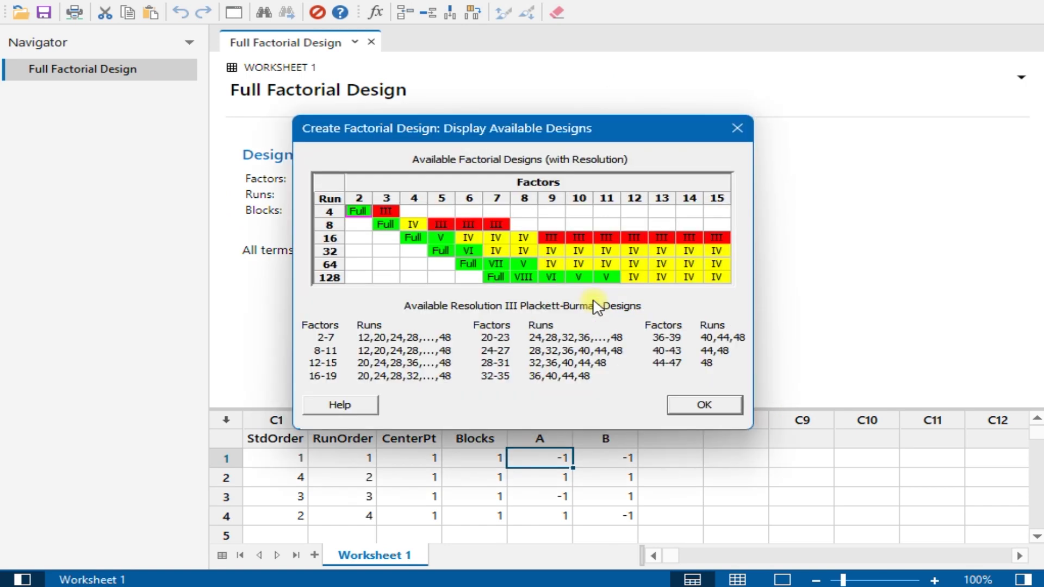
{"action": "left_click", "coordinate": [679, 402]}
{"action": "left_click", "coordinate": [595, 320]}
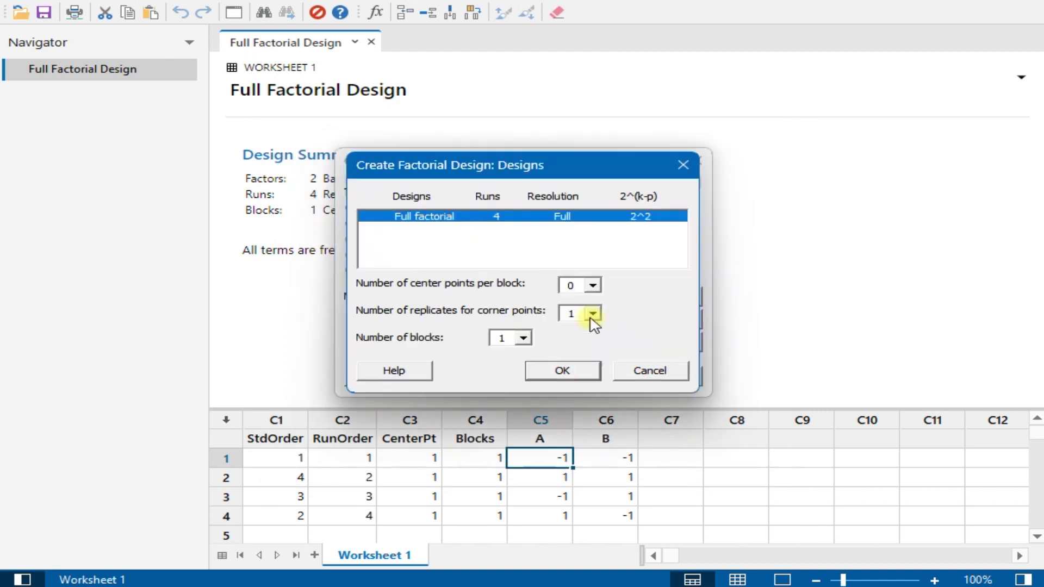
{"action": "left_click", "coordinate": [650, 371]}
Step: In the design's factor settings, name factor A Seed and factor B Water type
{"action": "left_click", "coordinate": [659, 322]}
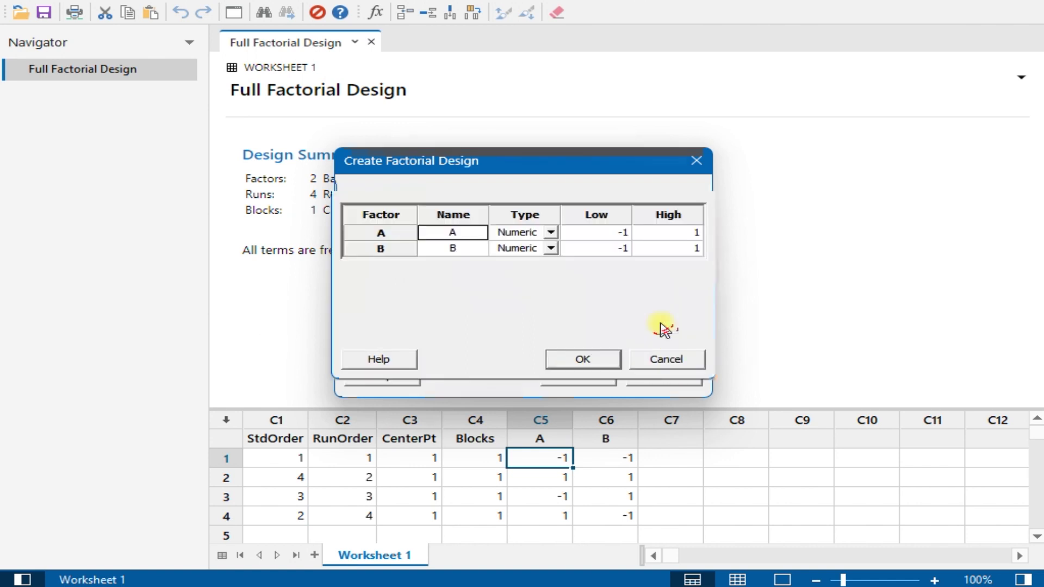
{"action": "left_click", "coordinate": [476, 234]}
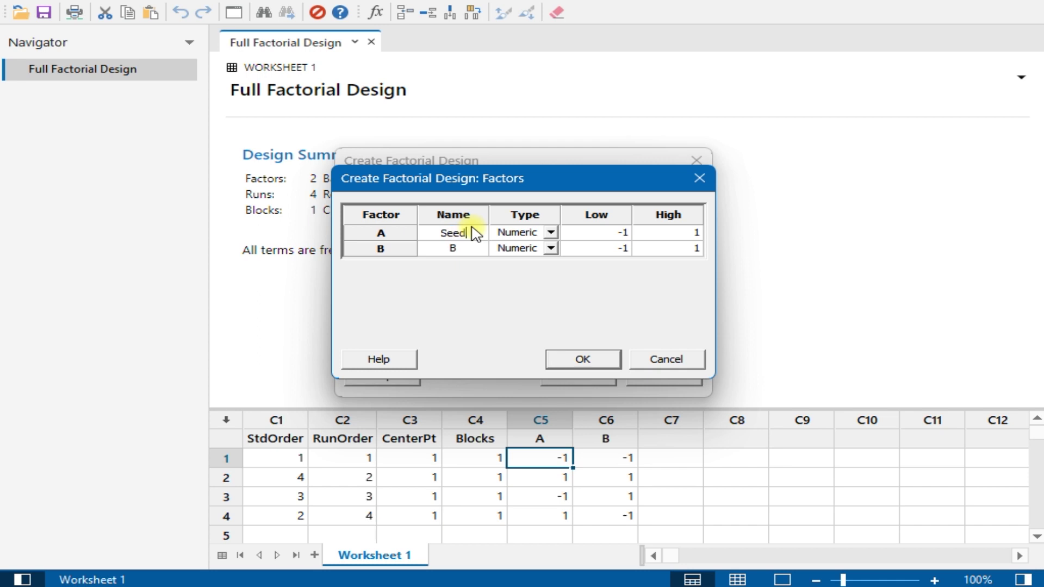
{"action": "left_click", "coordinate": [464, 251]}
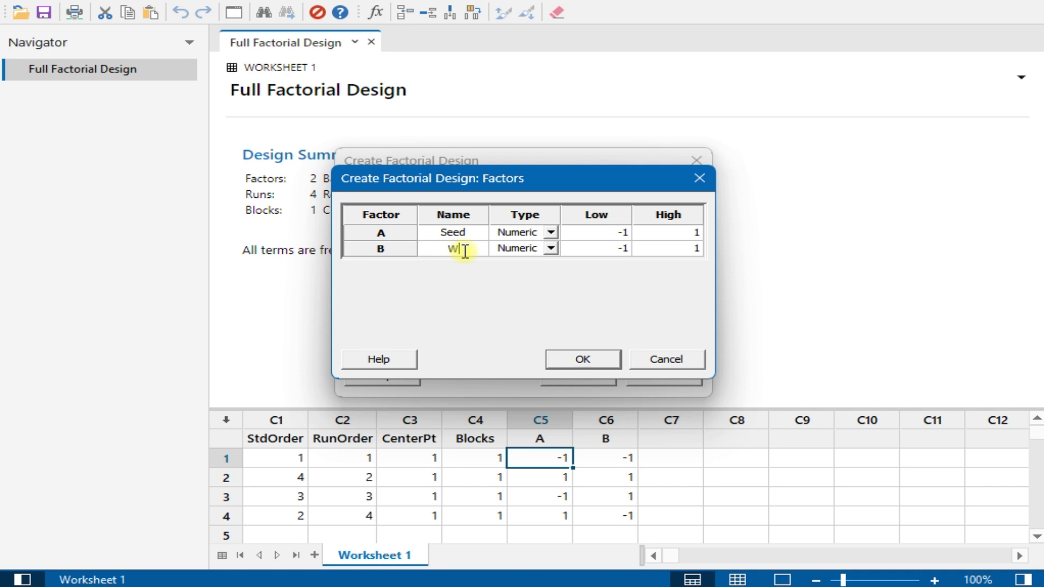
{"action": "key", "text": "BackSpace"}
{"action": "key", "text": "BackSpace"}
{"action": "key", "text": "BackSpace"}
{"action": "type", "text": "typ"}
{"action": "key", "text": "BackSpace"}
{"action": "key", "text": "BackSpace"}
{"action": "type", "text": "er type"}
Step: Rename factor A to Var
{"action": "left_click", "coordinate": [469, 231]}
{"action": "double_click", "coordinate": [467, 231]}
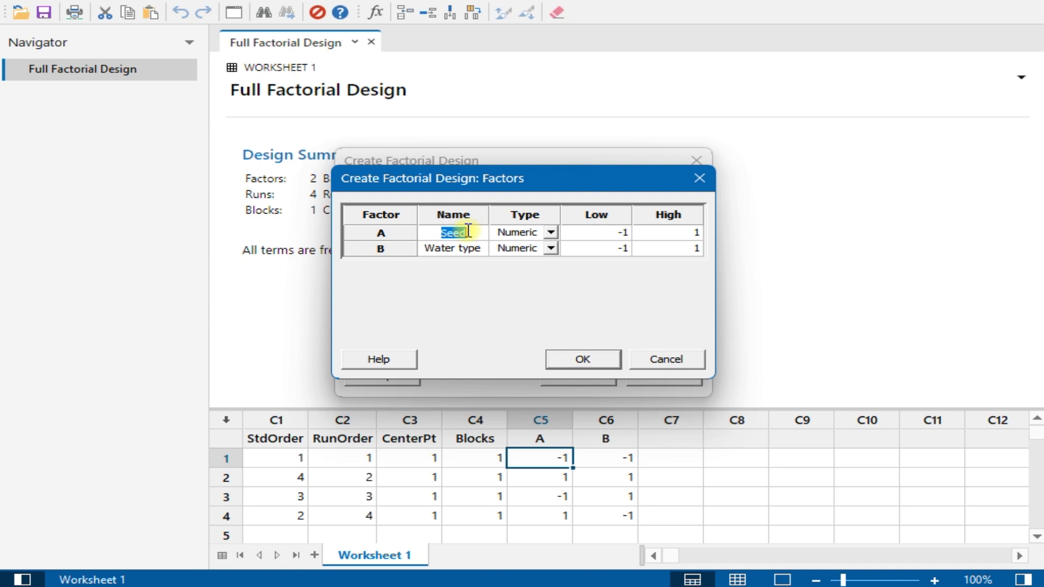
{"action": "type", "text": "Var"}
Step: Set both the low and high levels to V1 for Var and to W1 for Water type, and try to confirm them
{"action": "left_click", "coordinate": [613, 235]}
{"action": "type", "text": "V"}
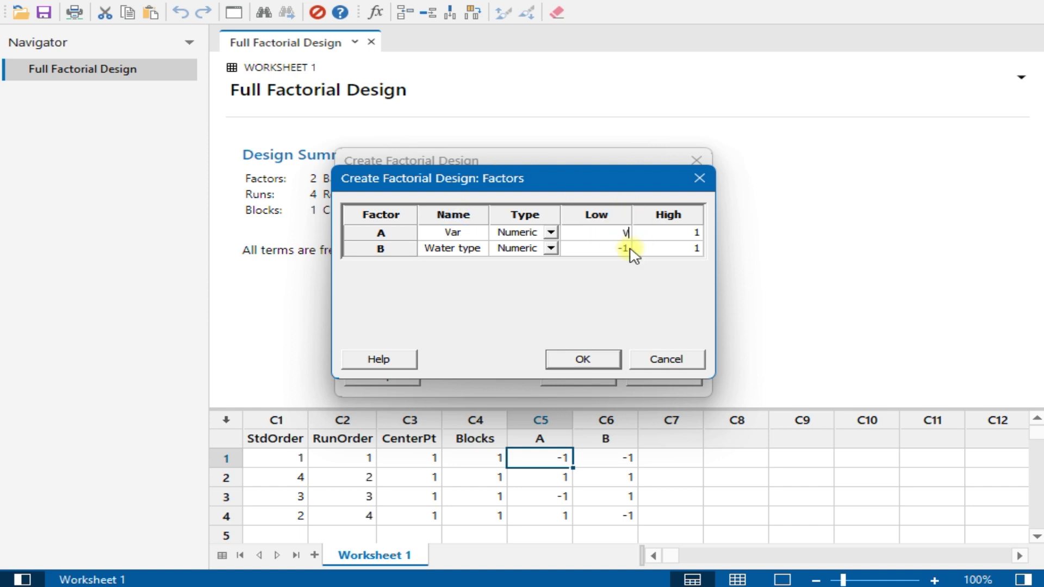
{"action": "type", "text": "1"}
{"action": "left_click", "coordinate": [661, 233]}
{"action": "type", "text": "V"}
{"action": "left_click", "coordinate": [616, 252]}
{"action": "type", "text": "W1"}
{"action": "left_click", "coordinate": [695, 249]}
{"action": "type", "text": "S"}
{"action": "left_click", "coordinate": [599, 359]}
{"action": "left_click", "coordinate": [586, 325]}
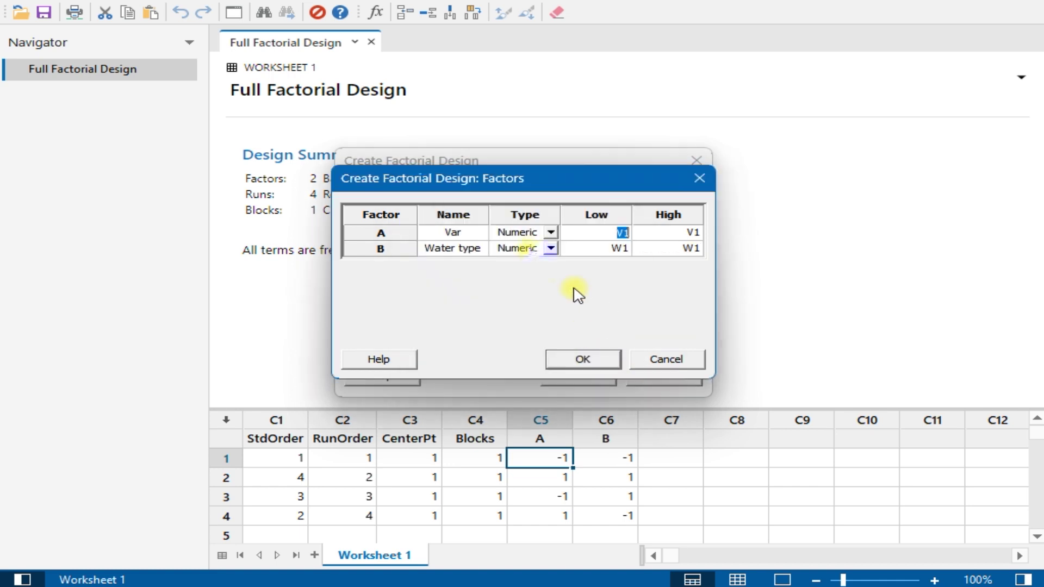
Step: Change the type of both factors to Text and generate the factorial design
{"action": "left_click", "coordinate": [529, 233]}
{"action": "left_click", "coordinate": [551, 232]}
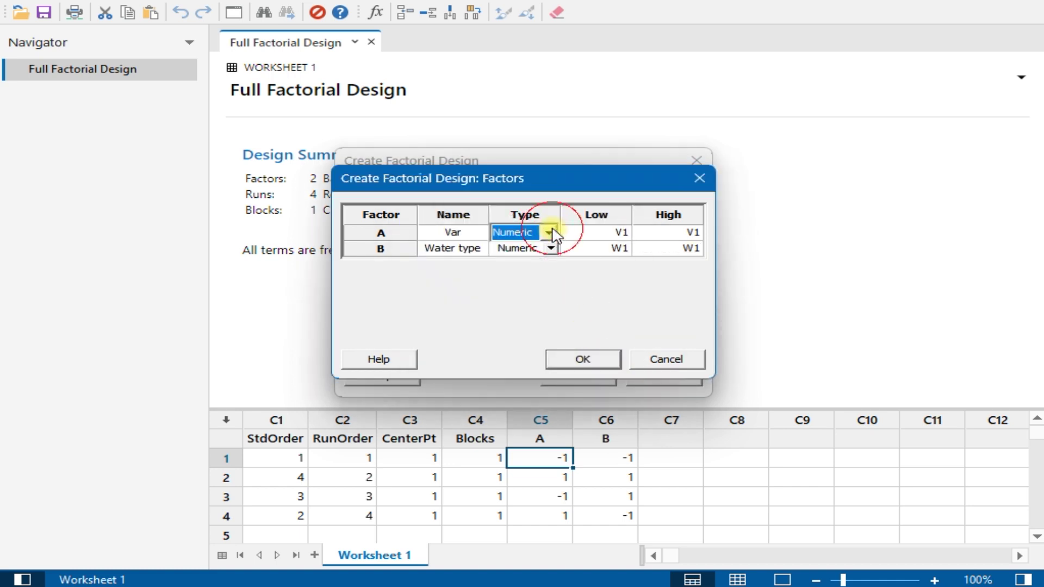
{"action": "left_click", "coordinate": [529, 262]}
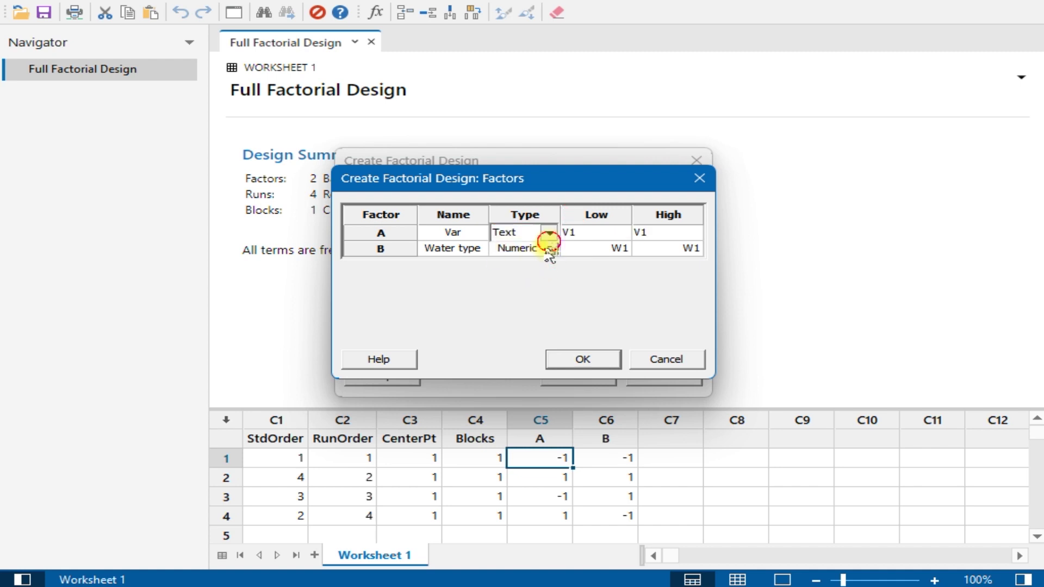
{"action": "left_click", "coordinate": [549, 234]}
{"action": "left_click", "coordinate": [534, 263]}
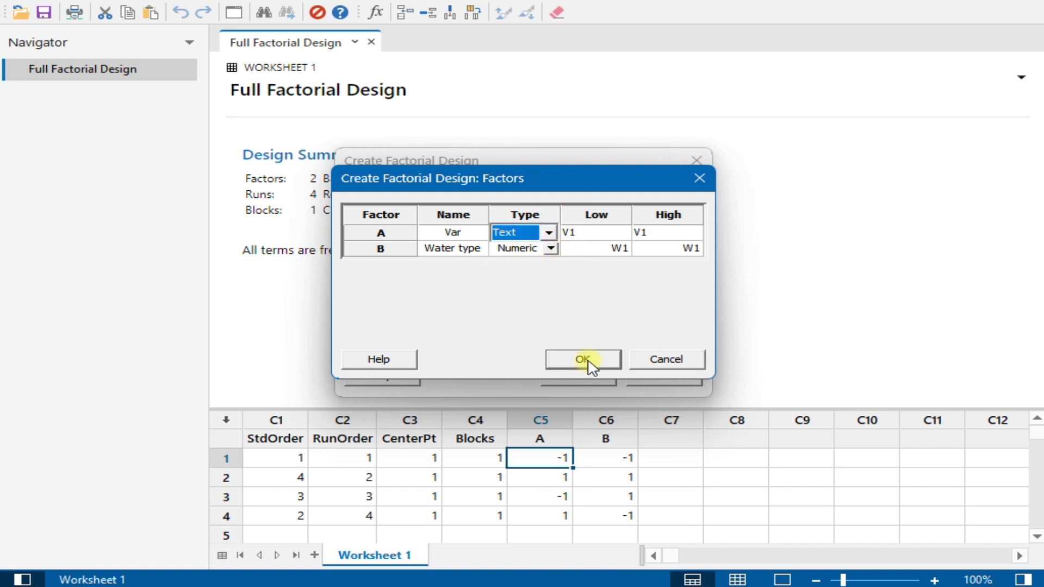
{"action": "left_click", "coordinate": [553, 248]}
{"action": "left_click", "coordinate": [549, 278]}
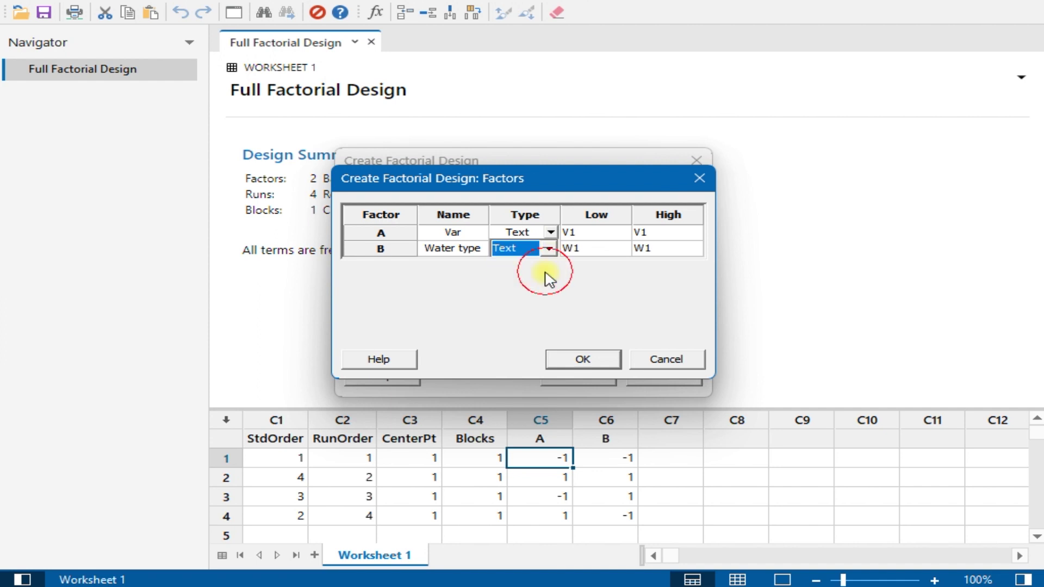
{"action": "left_click", "coordinate": [583, 359]}
{"action": "left_click", "coordinate": [583, 373]}
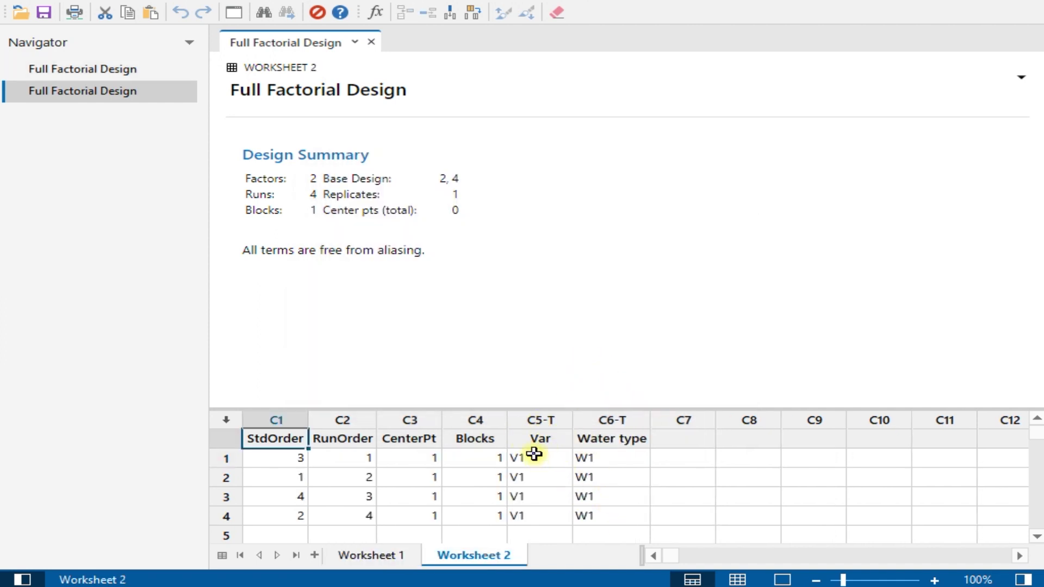
Step: Check the Var and Water type columns and name column C7 Out put
{"action": "left_click_drag", "start_coordinate": [545, 420], "coordinate": [597, 423]}
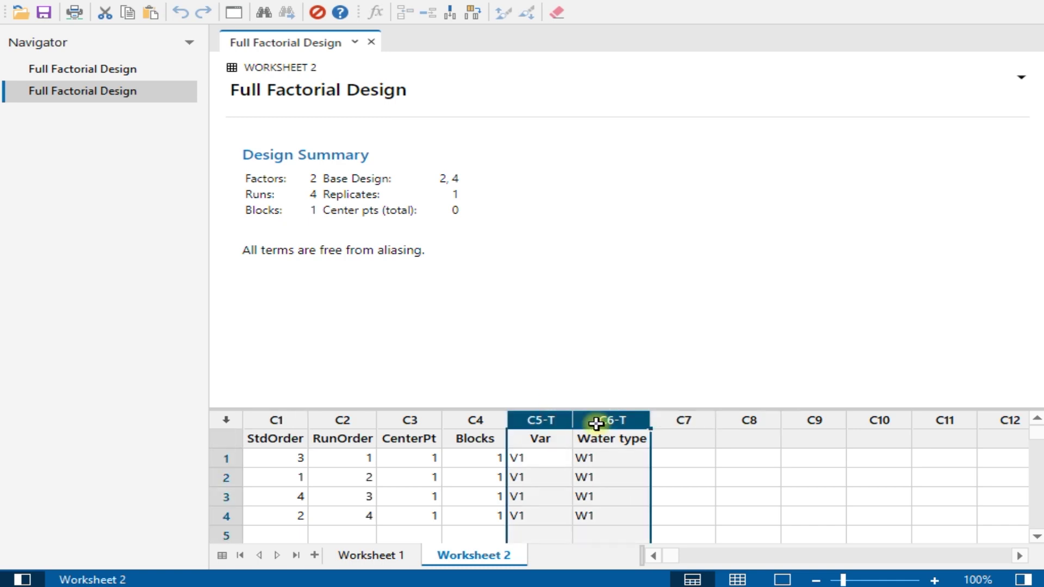
{"action": "left_click", "coordinate": [680, 441]}
{"action": "type", "text": "Out put"}
{"action": "key", "text": "Return"}
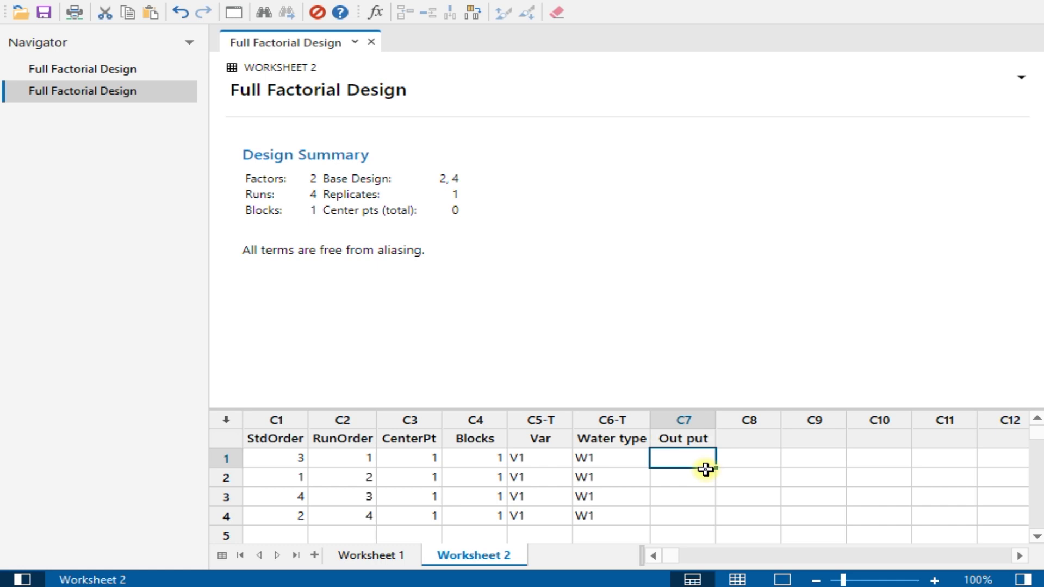
Step: Enter 14, 20, 23 and 17 in rows 1 to 4 of the Out put column
{"action": "type", "text": "14"}
{"action": "key", "text": "Return"}
{"action": "type", "text": "20"}
{"action": "key", "text": "Return"}
{"action": "type", "text": "23"}
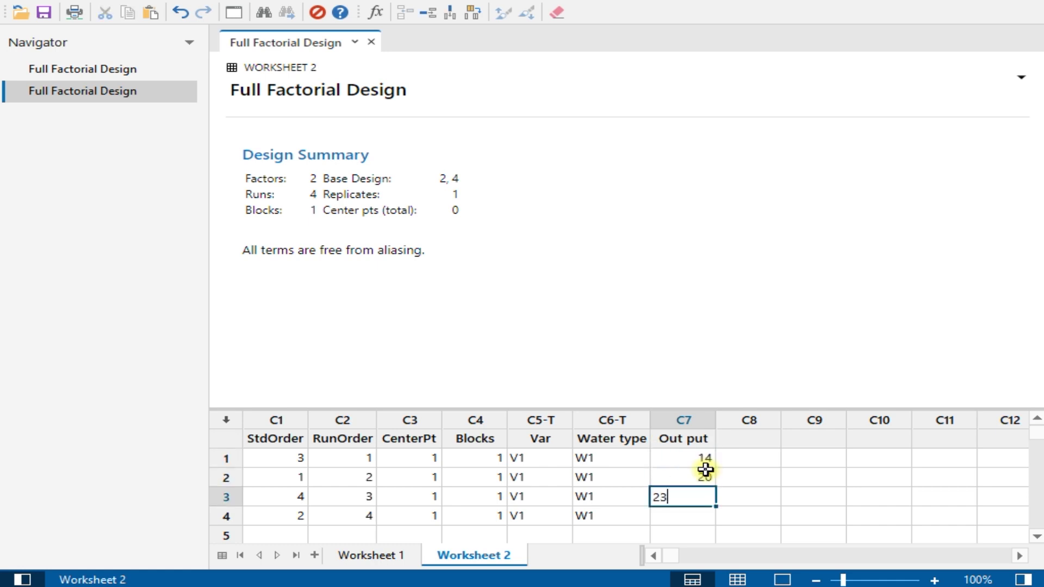
{"action": "key", "text": "Return"}
{"action": "type", "text": "17"}
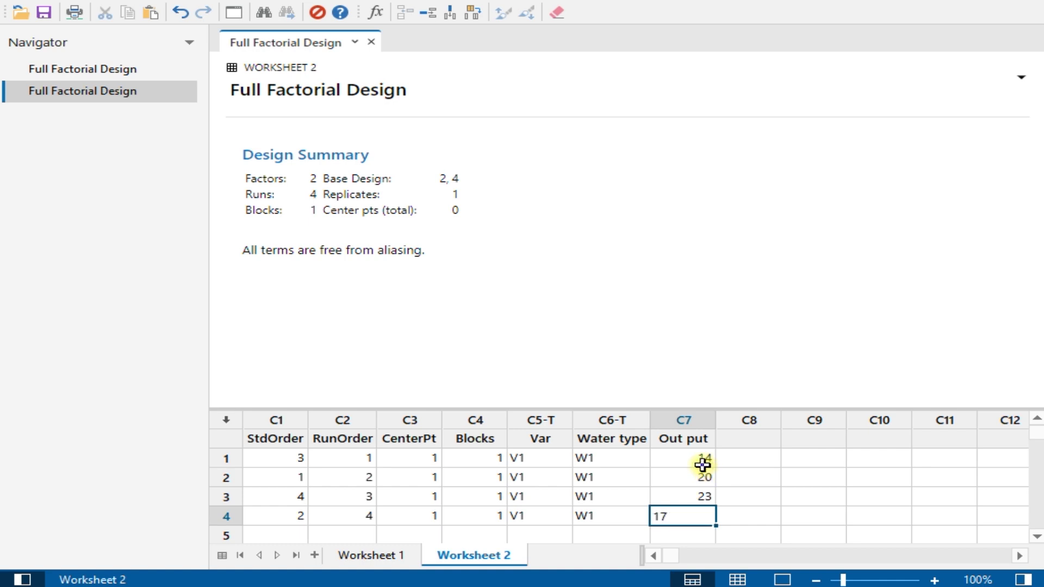
{"action": "left_click", "coordinate": [521, 217]}
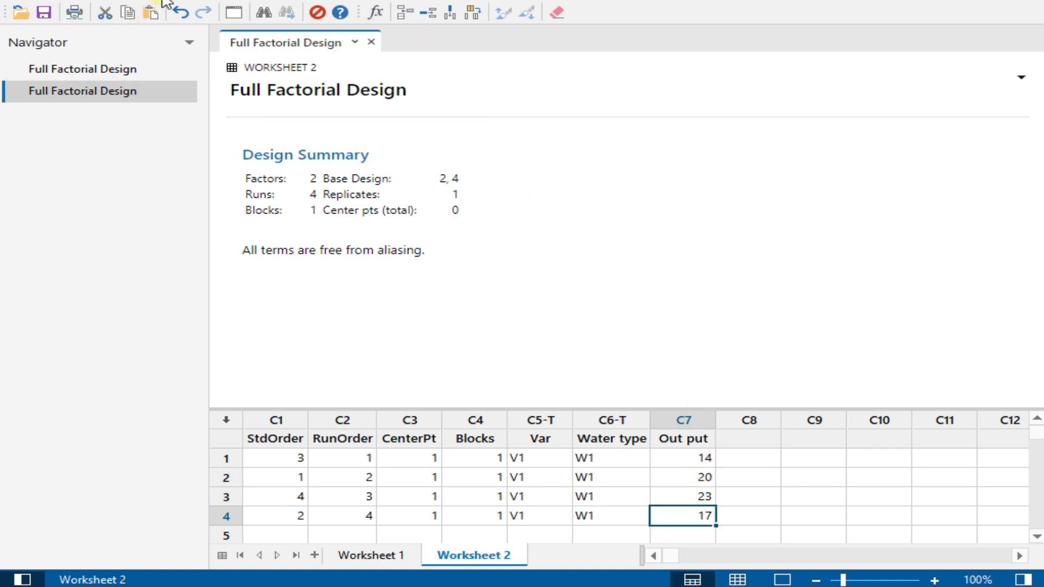
Step: Try to run Analyze Factorial Design on Worksheet 2 and check the levels in the Var column
{"action": "left_click", "coordinate": [161, 2]}
{"action": "mouse_move", "coordinate": [251, 65]}
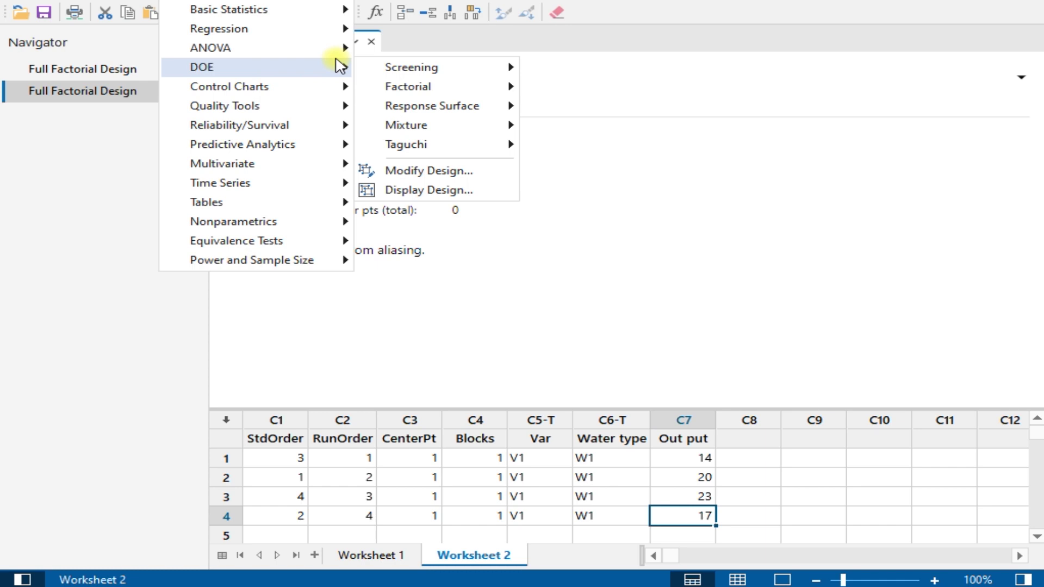
{"action": "mouse_move", "coordinate": [435, 105]}
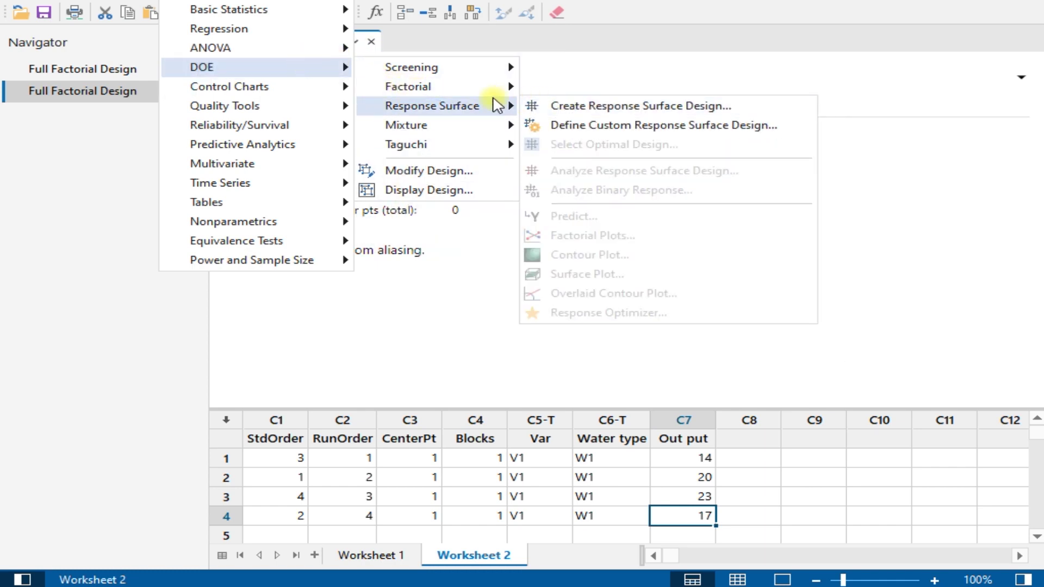
{"action": "mouse_move", "coordinate": [462, 88]}
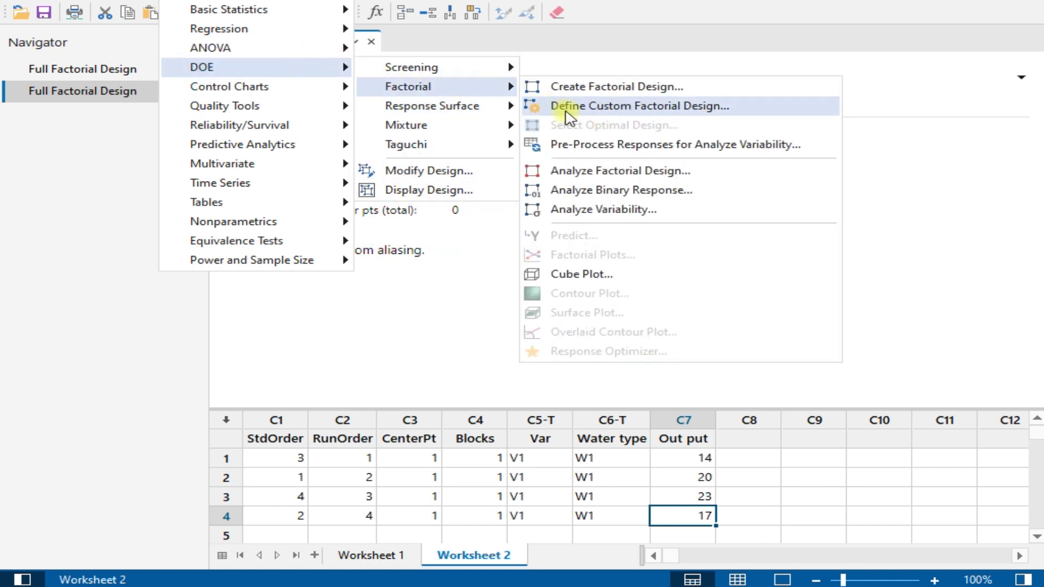
{"action": "left_click", "coordinate": [609, 168]}
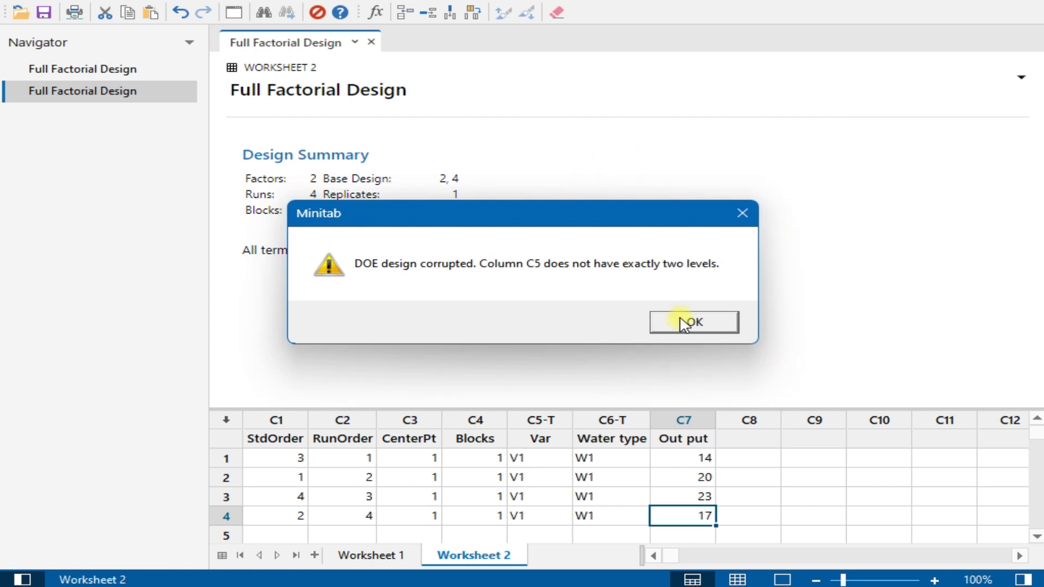
{"action": "left_click", "coordinate": [683, 324]}
{"action": "left_click", "coordinate": [686, 322]}
{"action": "left_click", "coordinate": [544, 477]}
{"action": "scroll", "coordinate": [544, 477], "scroll_direction": "down", "scroll_amount": 1}
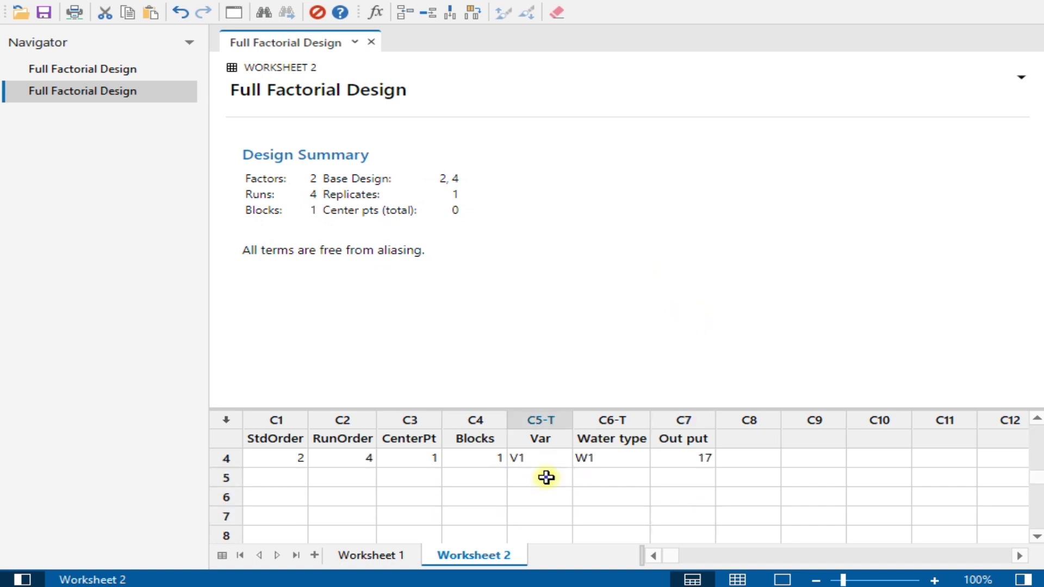
{"action": "scroll", "coordinate": [547, 477], "scroll_direction": "up", "scroll_amount": 1}
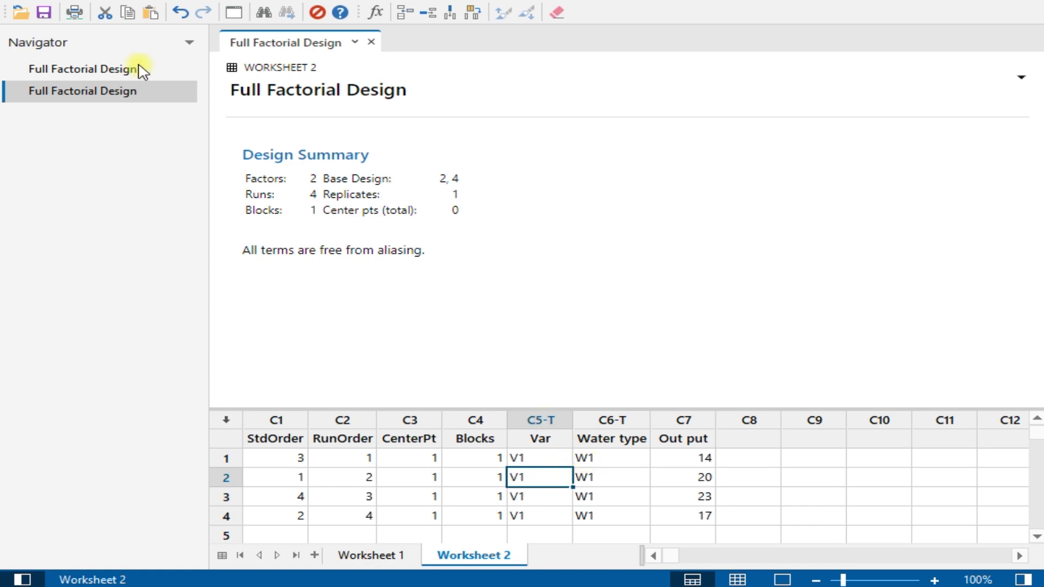
Step: Start another two-level factorial design with the 4-run full factorial option and open its factor settings
{"action": "left_click", "coordinate": [155, 2]}
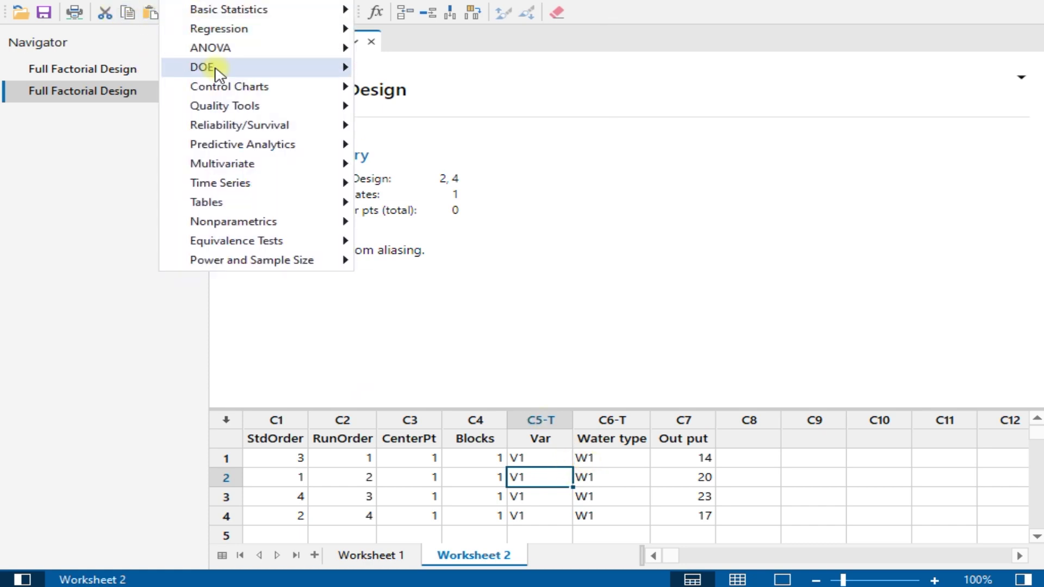
{"action": "mouse_move", "coordinate": [296, 68]}
{"action": "mouse_move", "coordinate": [408, 86]}
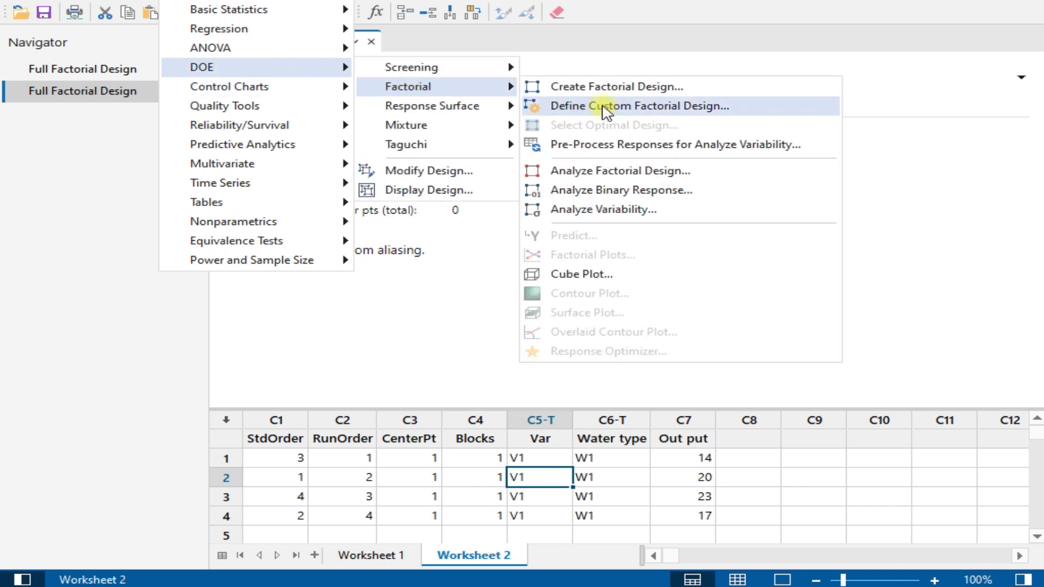
{"action": "left_click", "coordinate": [589, 87]}
{"action": "left_click", "coordinate": [571, 325]}
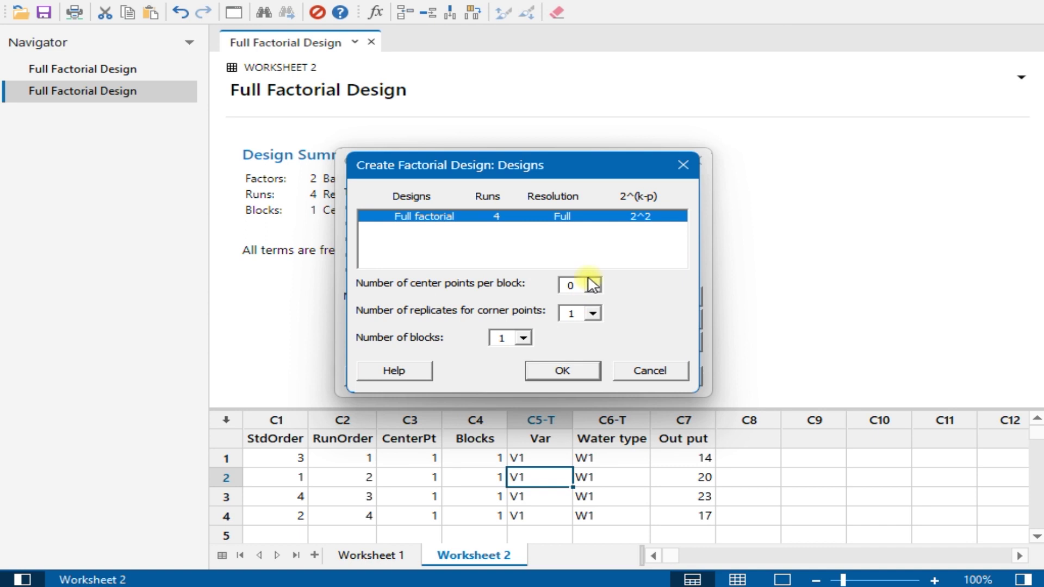
{"action": "left_click", "coordinate": [587, 373]}
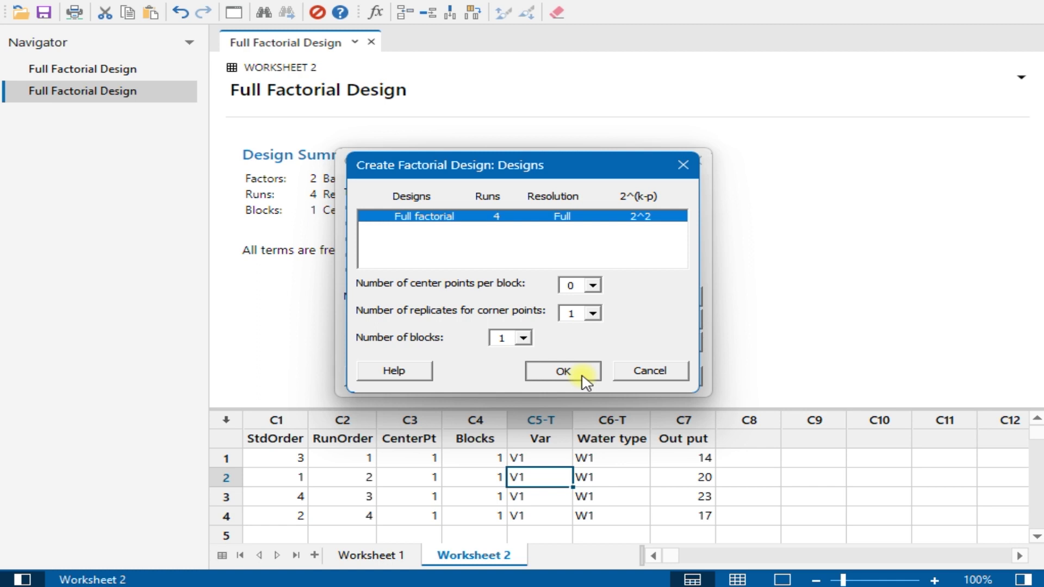
{"action": "left_click", "coordinate": [583, 375]}
{"action": "left_click", "coordinate": [668, 331]}
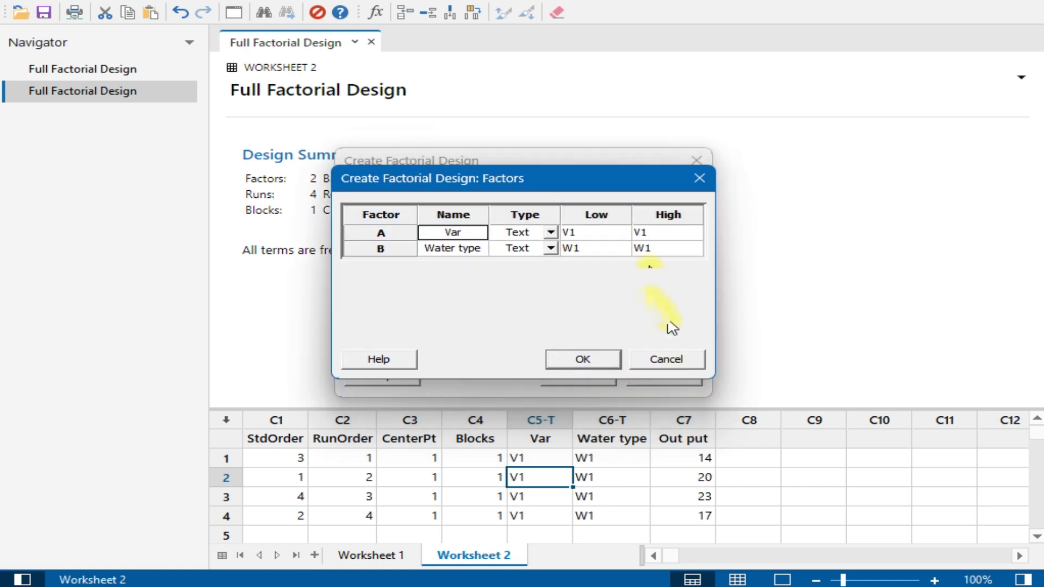
Step: Try the Numeric type for factor Var, keeping Water type as Text
{"action": "left_click", "coordinate": [550, 233]}
{"action": "left_click", "coordinate": [509, 247]}
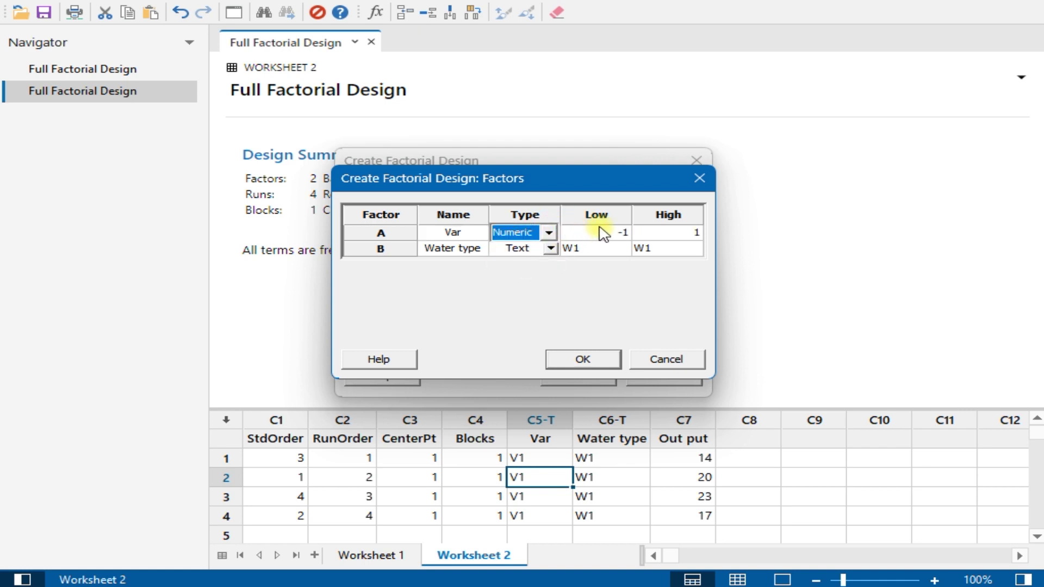
{"action": "left_click", "coordinate": [517, 251]}
{"action": "left_click", "coordinate": [551, 248]}
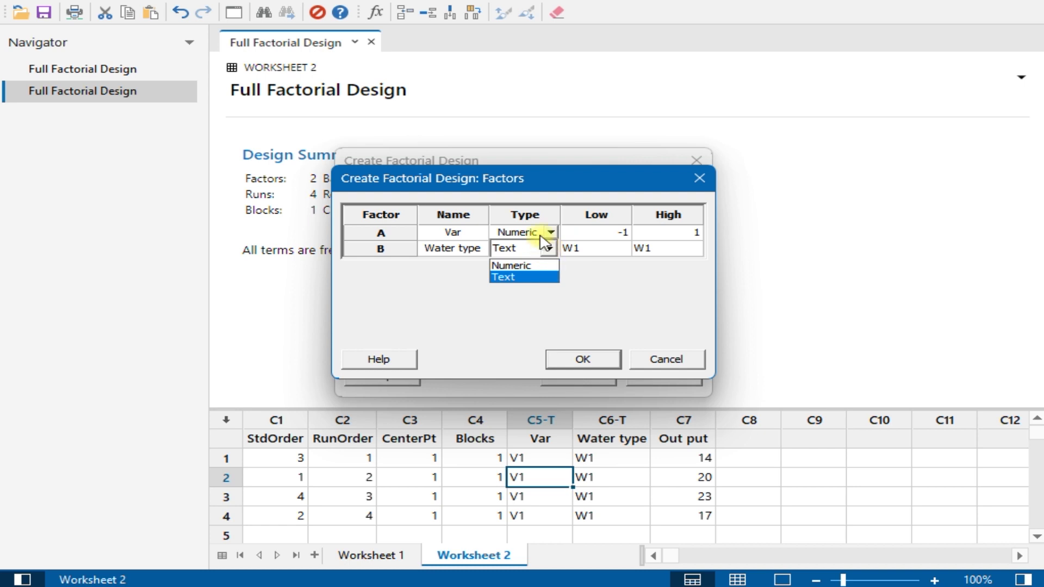
{"action": "left_click", "coordinate": [550, 245]}
Step: Set the high level of the Water type factor to W2
{"action": "left_click", "coordinate": [647, 249]}
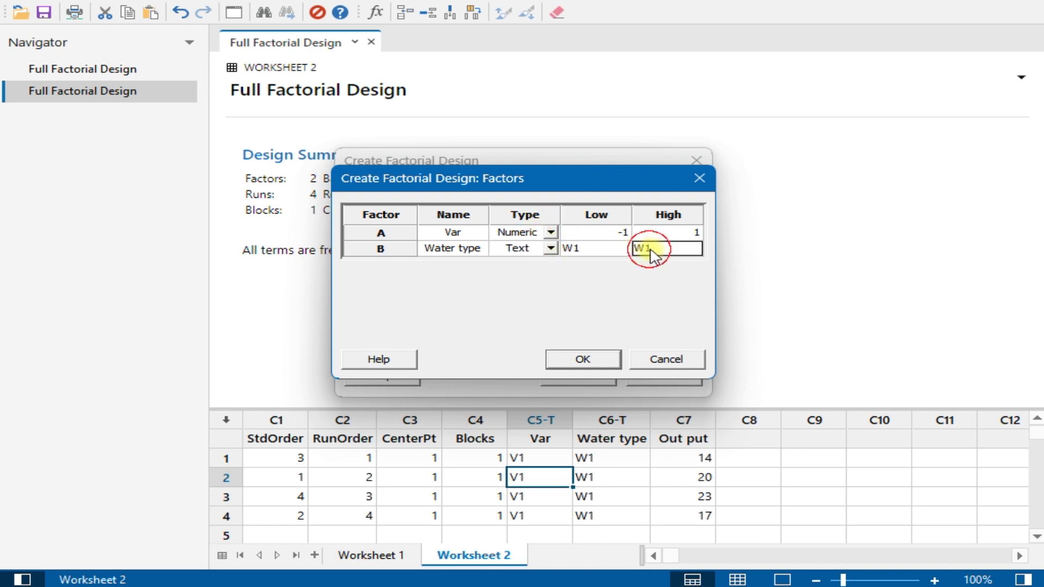
{"action": "double_click", "coordinate": [650, 248]}
{"action": "type", "text": "W2"}
Step: Set the type of factor Var to Text and its low level to V1
{"action": "left_click", "coordinate": [550, 233]}
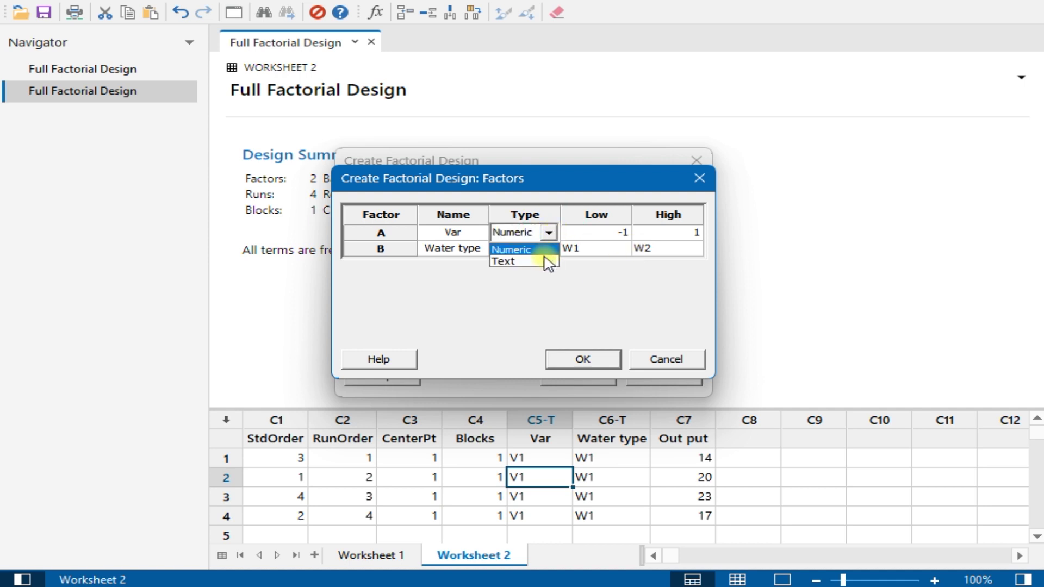
{"action": "left_click", "coordinate": [544, 261]}
{"action": "left_click", "coordinate": [578, 235]}
{"action": "left_click", "coordinate": [580, 235]}
{"action": "double_click", "coordinate": [580, 235]}
{"action": "type", "text": "1"}
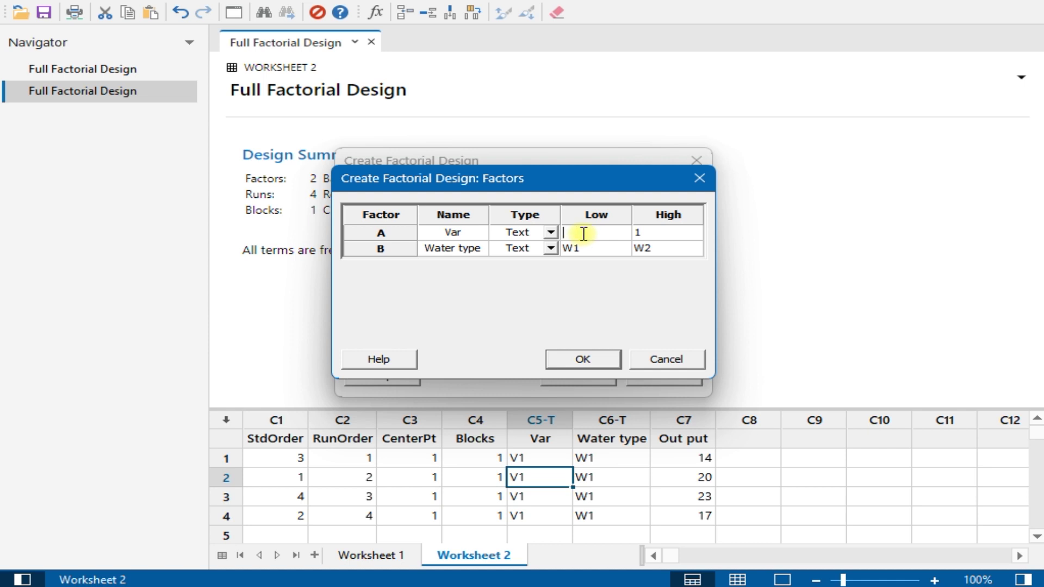
{"action": "type", "text": "1"}
Step: Set the high level of factor Var to V2 and generate the factorial design
{"action": "left_click", "coordinate": [660, 232]}
{"action": "double_click", "coordinate": [663, 232]}
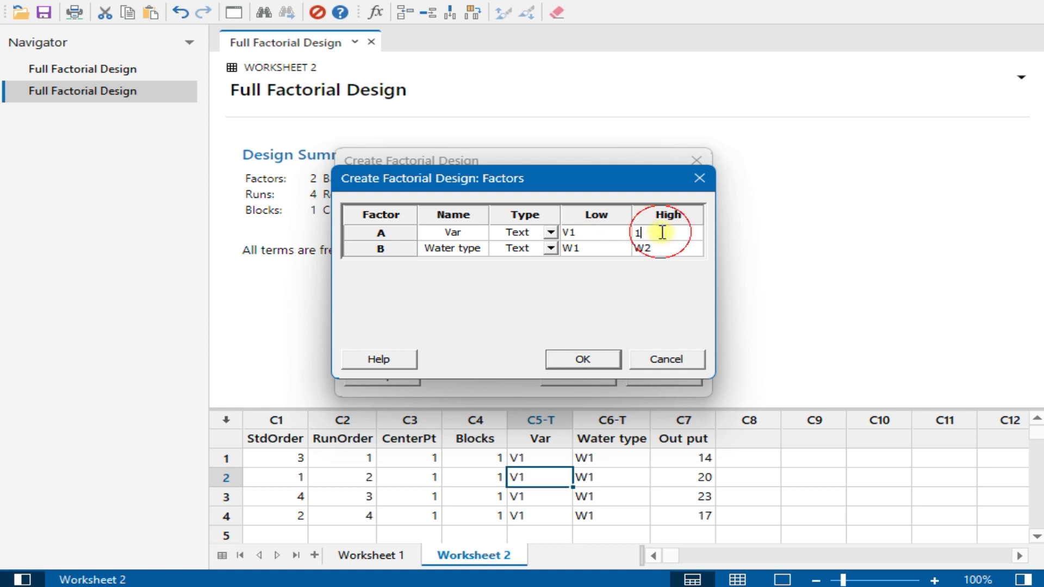
{"action": "type", "text": "V2"}
{"action": "left_click", "coordinate": [566, 365]}
{"action": "left_click", "coordinate": [572, 374]}
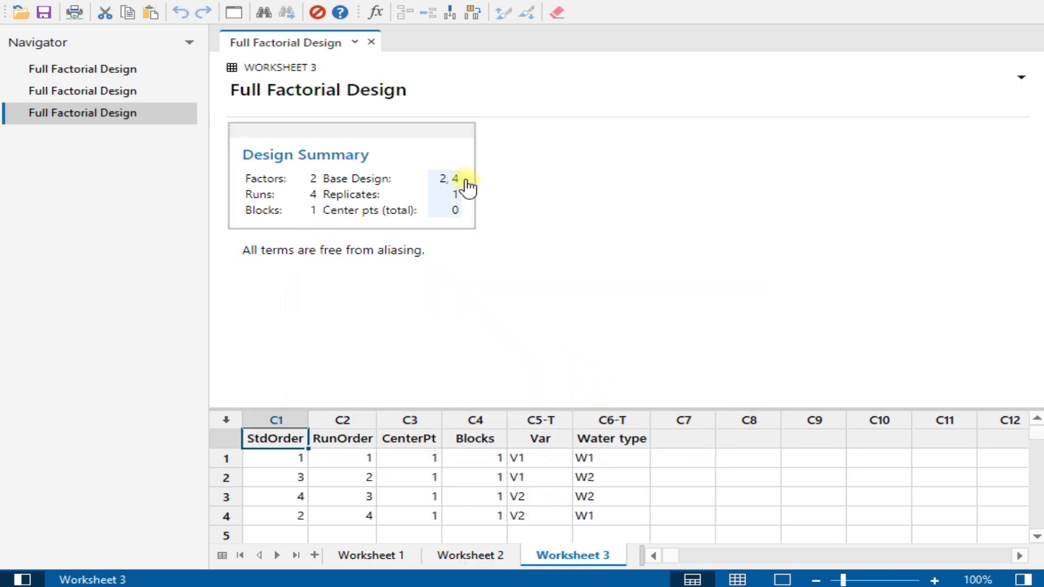
Step: Name column C7 Output and enter 15, 20, 24 and 16 in its rows 1 to 4
{"action": "left_click", "coordinate": [676, 445]}
{"action": "type", "text": "Output"}
{"action": "key", "text": "Return"}
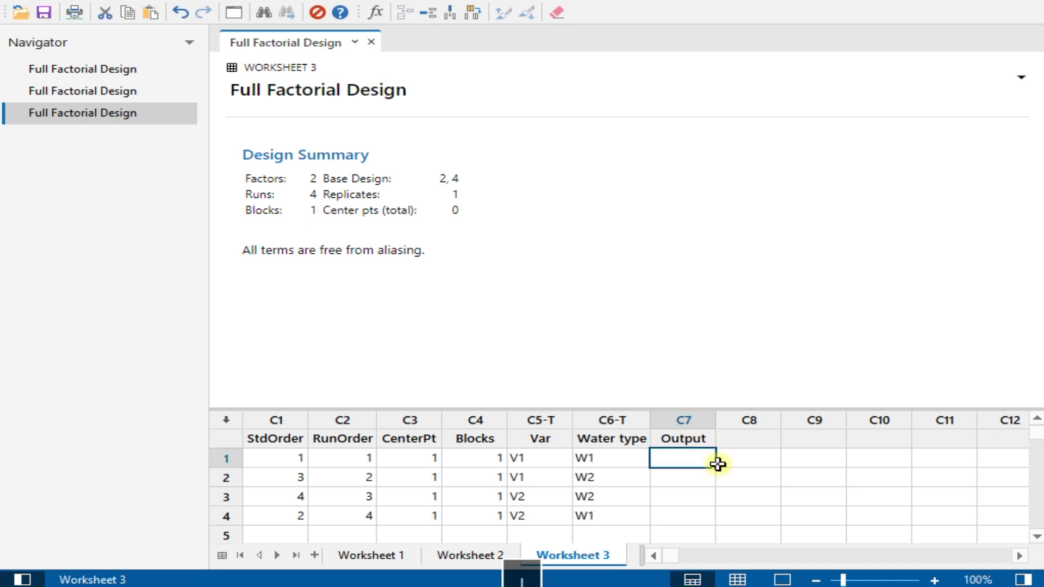
{"action": "type", "text": "15"}
{"action": "key", "text": "Return"}
{"action": "type", "text": "20"}
{"action": "key", "text": "Return"}
{"action": "type", "text": "24"}
{"action": "key", "text": "Return"}
{"action": "type", "text": "16"}
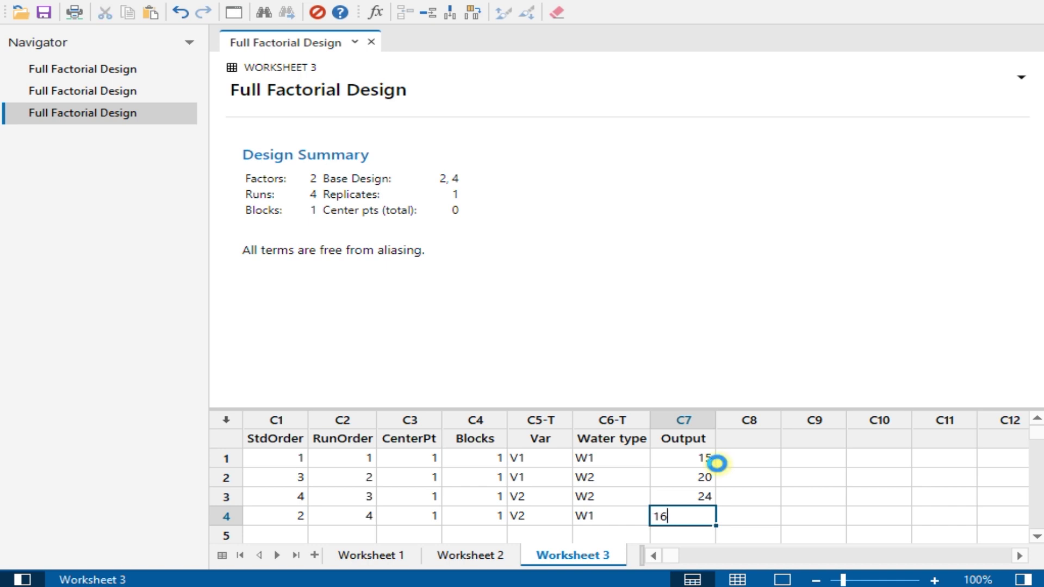
{"action": "key", "text": "Return"}
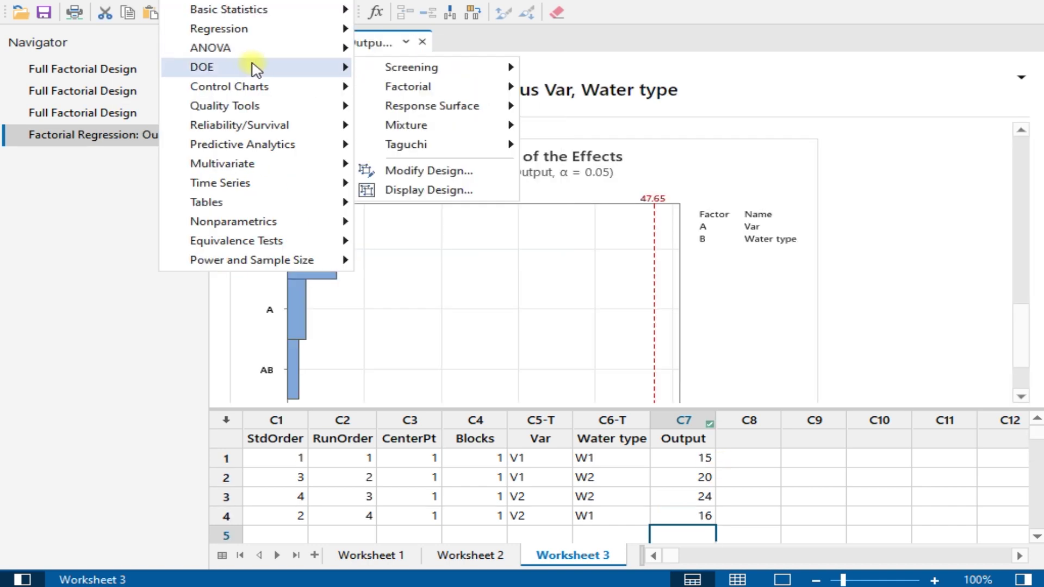
Step: Start a general full factorial design with 3 factors and open its design settings
{"action": "mouse_move", "coordinate": [351, 67]}
{"action": "mouse_move", "coordinate": [426, 94]}
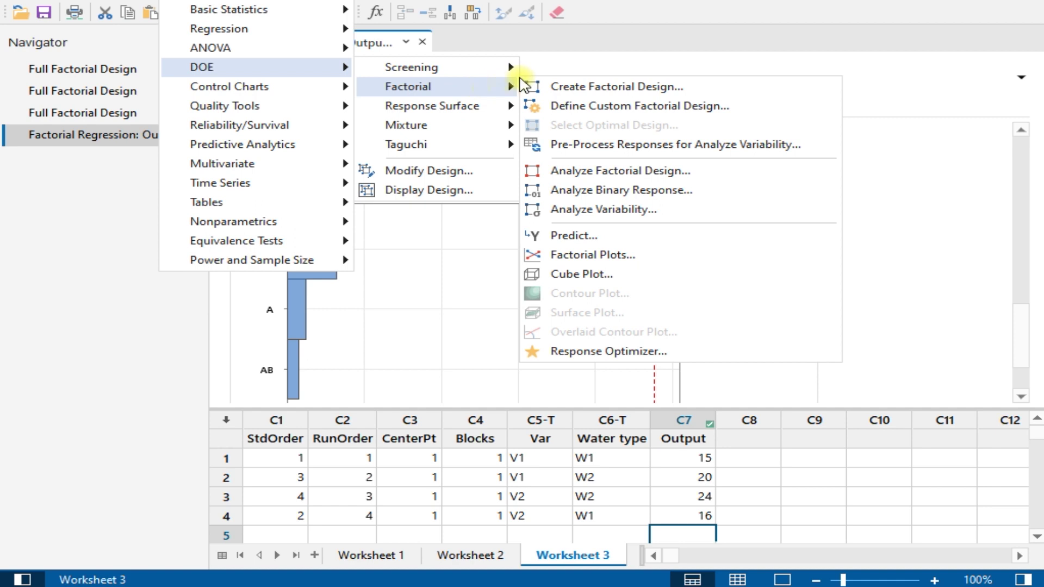
{"action": "left_click", "coordinate": [552, 86]}
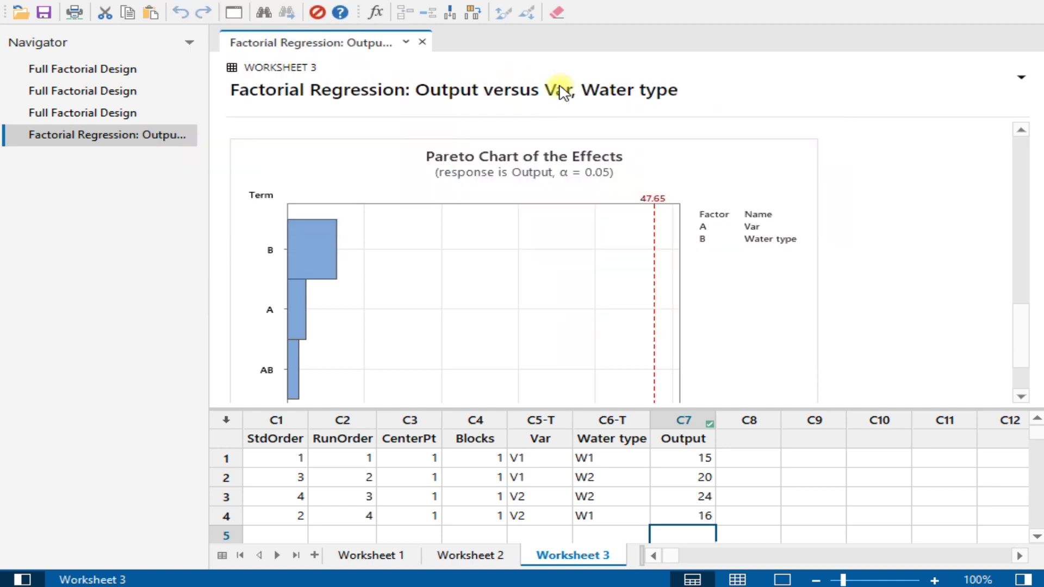
{"action": "left_click", "coordinate": [438, 274]}
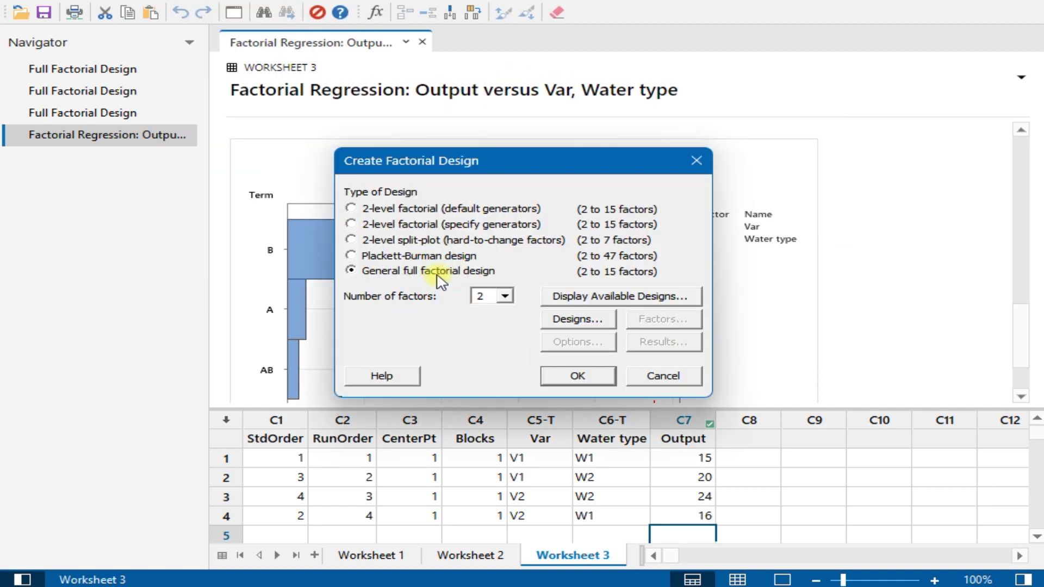
{"action": "left_click", "coordinate": [495, 296]}
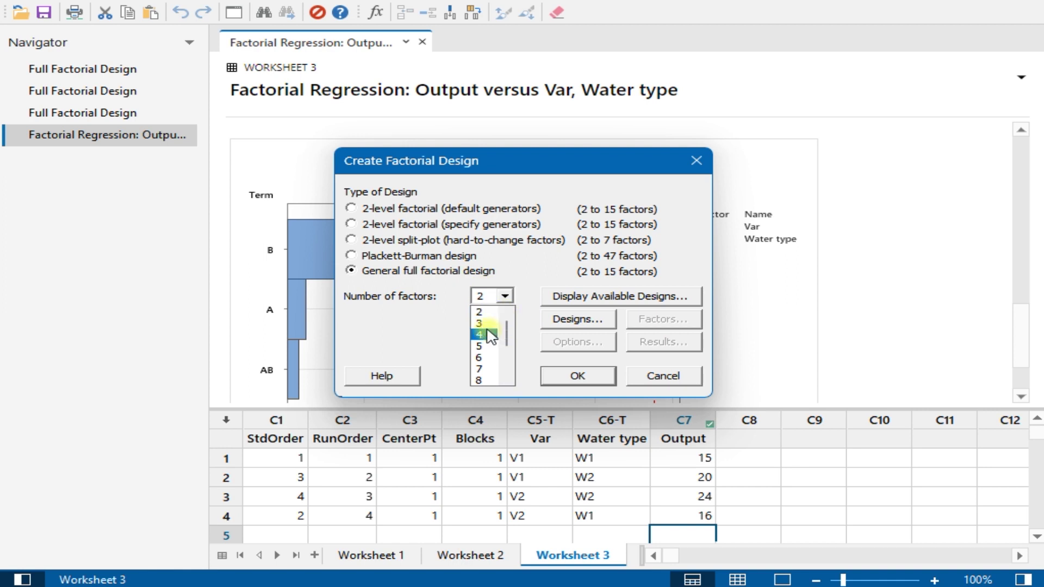
{"action": "left_click", "coordinate": [489, 323]}
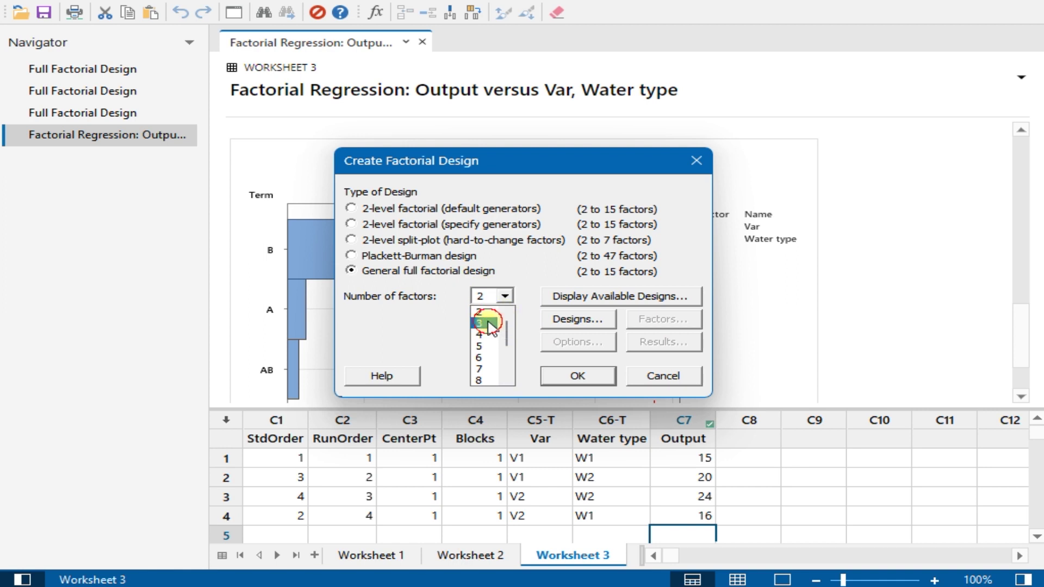
{"action": "left_click", "coordinate": [585, 321]}
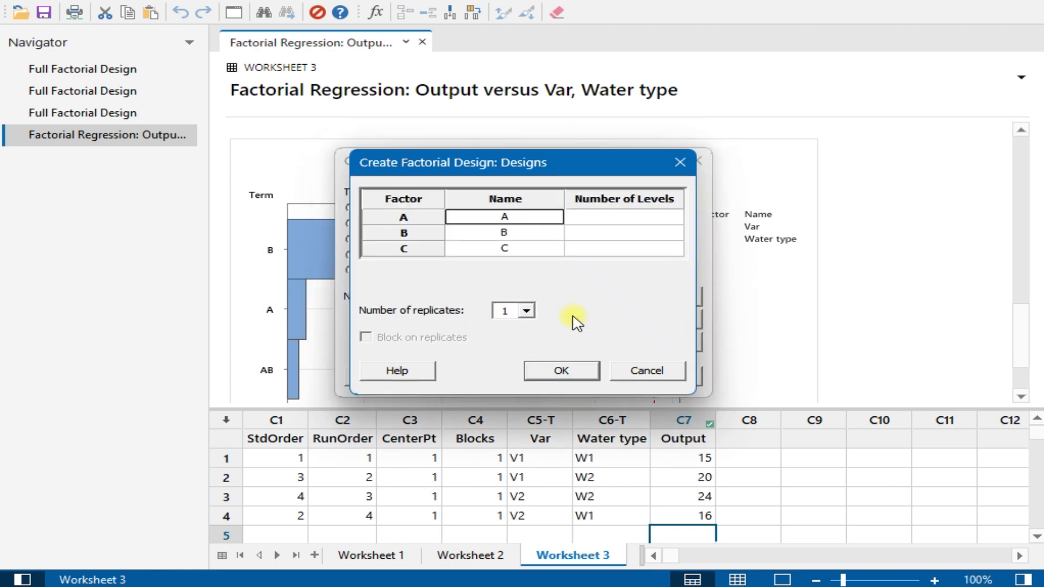
Step: Set the number of levels to 4 for factor A, 3 for factor B and 3 for factor C
{"action": "left_click", "coordinate": [595, 217]}
{"action": "type", "text": "4"}
{"action": "left_click", "coordinate": [620, 235]}
{"action": "type", "text": "3"}
{"action": "left_click", "coordinate": [618, 253]}
{"action": "type", "text": "3"}
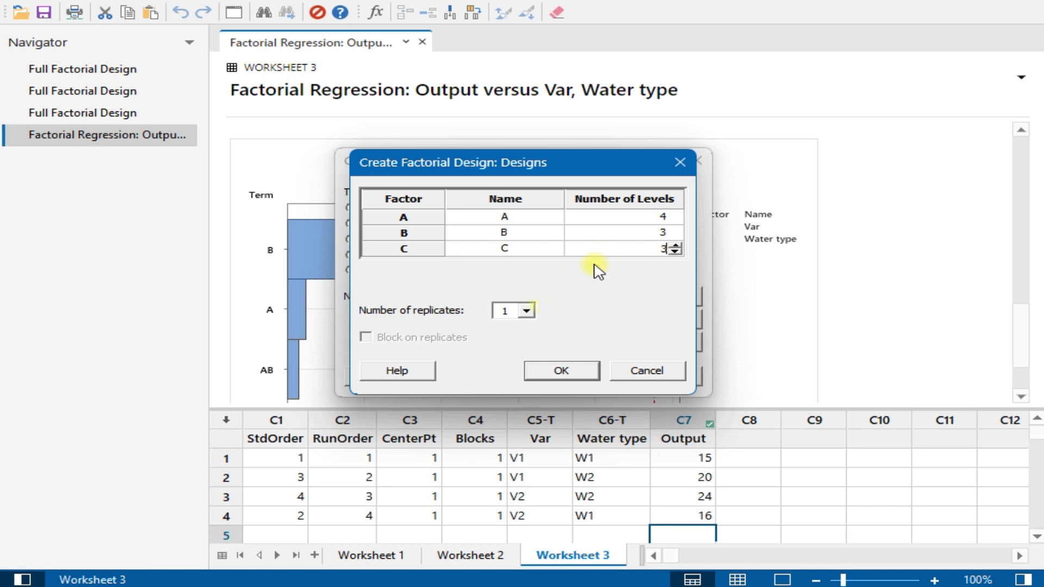
Step: Set the number of replicates to 3 and generate the general full factorial design
{"action": "left_click", "coordinate": [527, 311]}
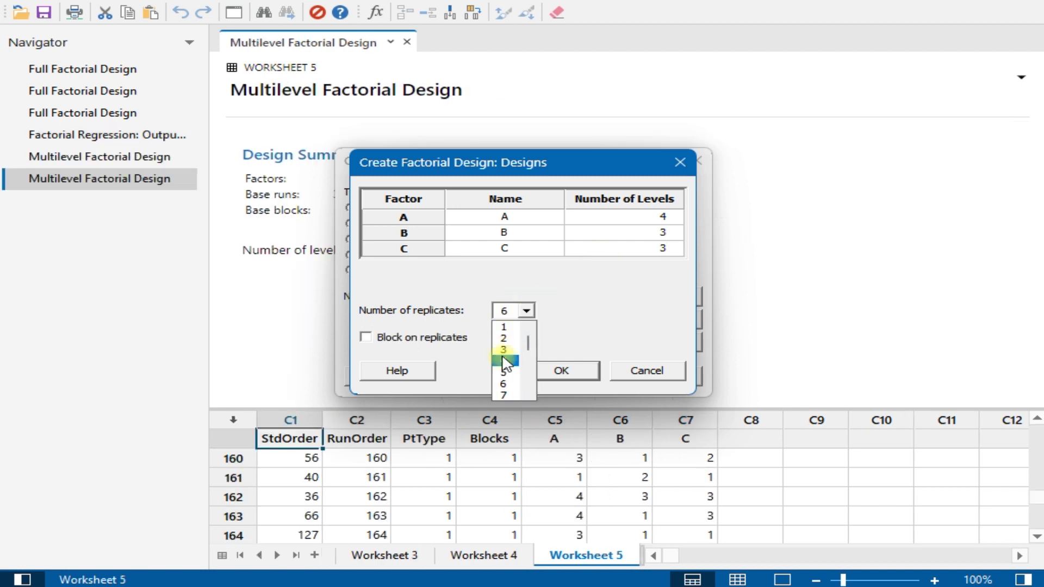
{"action": "left_click", "coordinate": [504, 353]}
{"action": "left_click", "coordinate": [547, 371]}
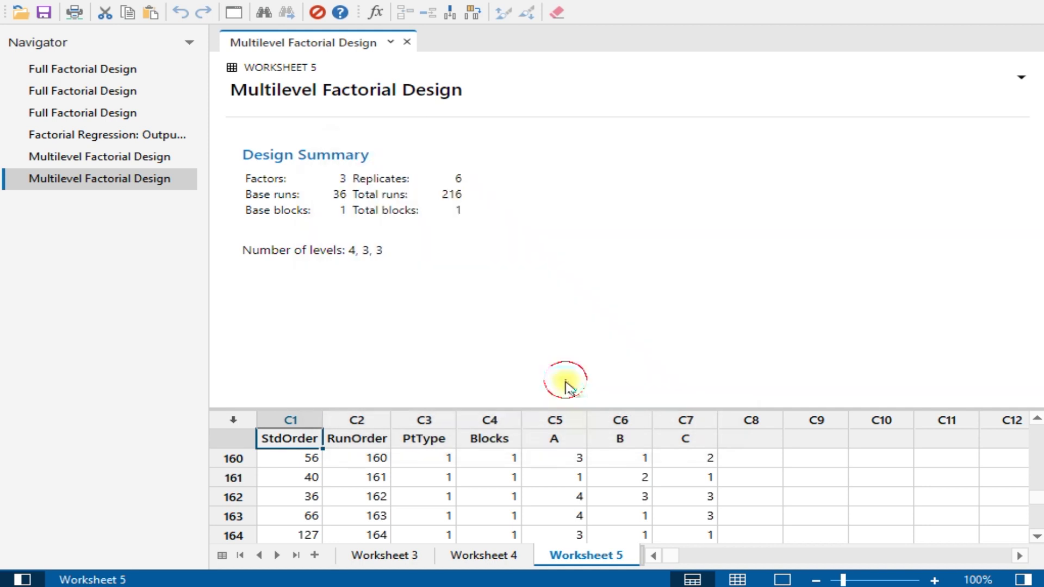
Step: Examine the runs of the generated design in Worksheet 6 from first to last and the levels of factors A, B and C
{"action": "scroll", "coordinate": [443, 478], "scroll_direction": "down", "scroll_amount": 7}
{"action": "scroll", "coordinate": [443, 490], "scroll_direction": "down", "scroll_amount": 20}
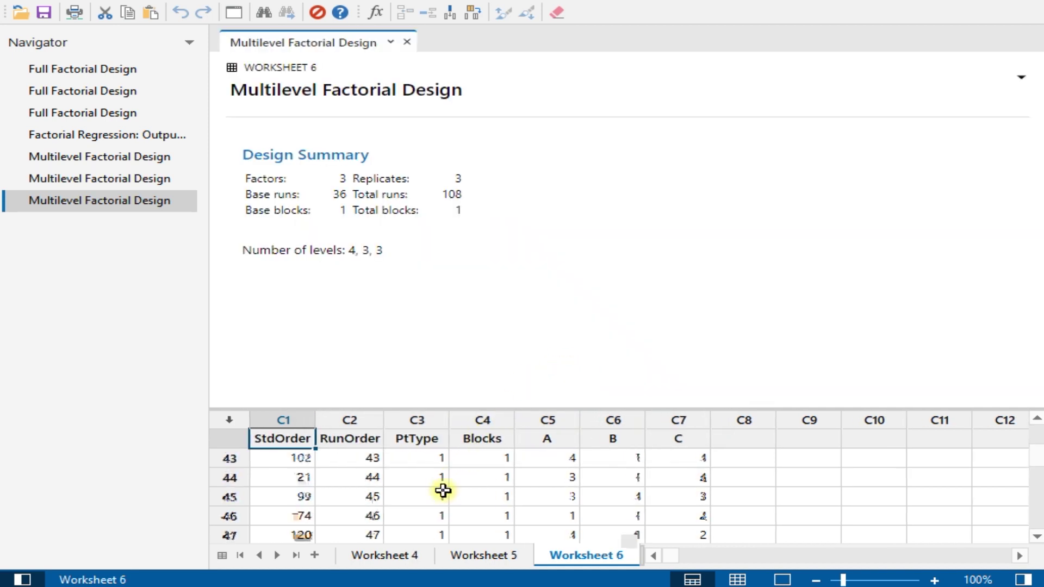
{"action": "scroll", "coordinate": [440, 493], "scroll_direction": "down", "scroll_amount": 4}
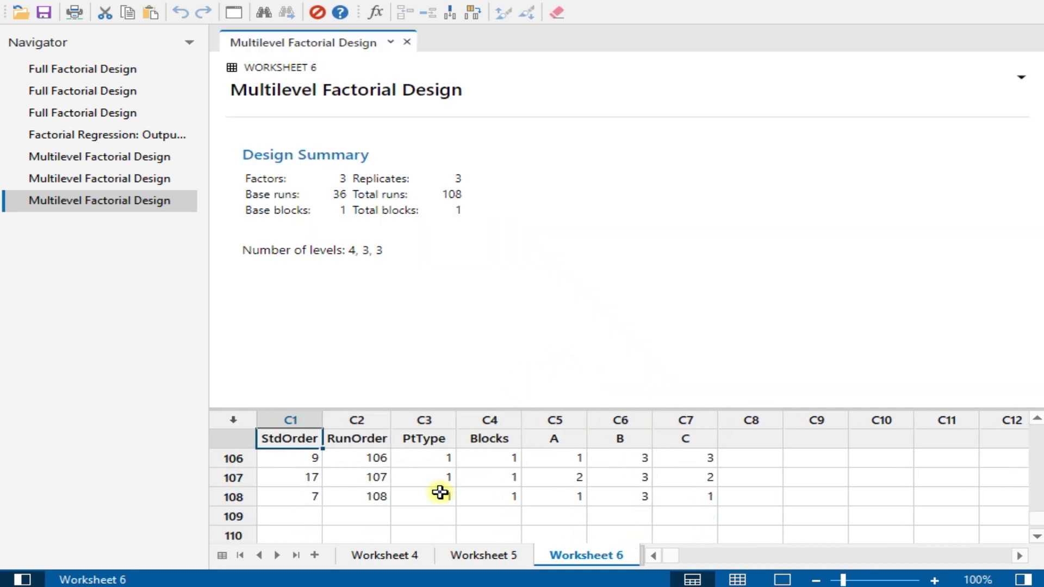
{"action": "left_click", "coordinate": [294, 495]}
{"action": "scroll", "coordinate": [434, 511], "scroll_direction": "up", "scroll_amount": 12}
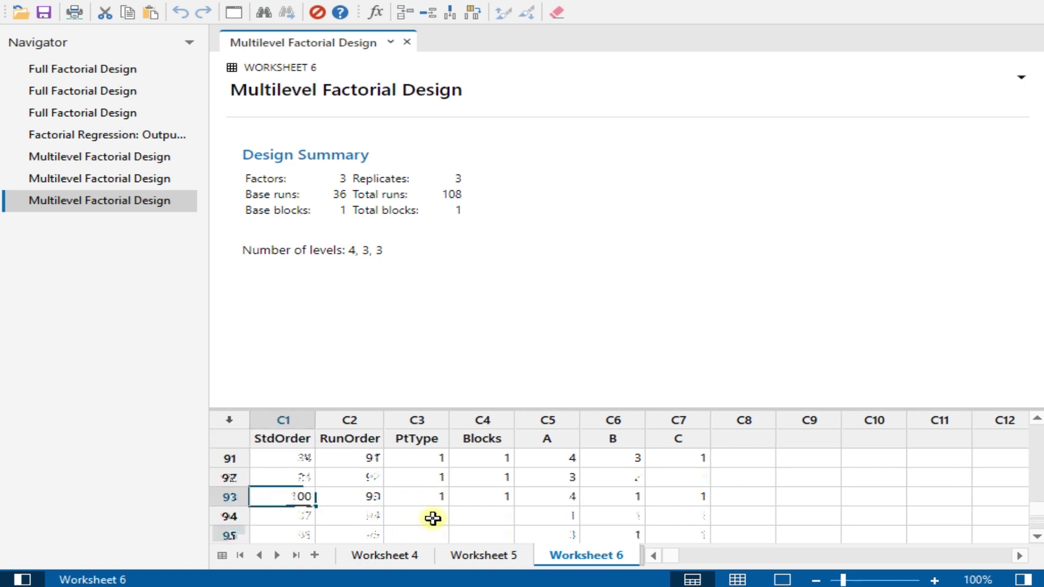
{"action": "scroll", "coordinate": [474, 487], "scroll_direction": "up", "scroll_amount": 20}
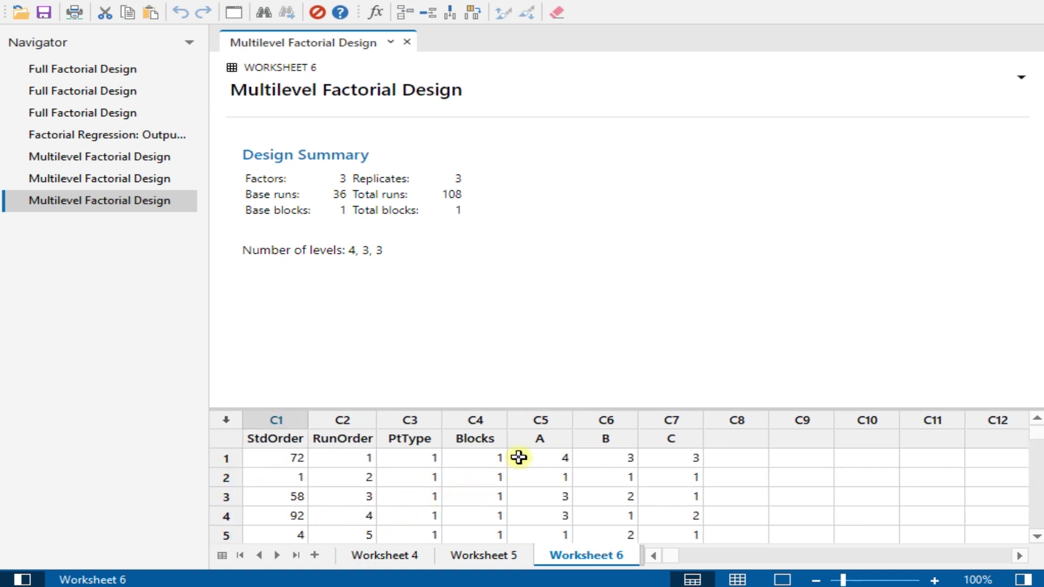
{"action": "left_click", "coordinate": [545, 457]}
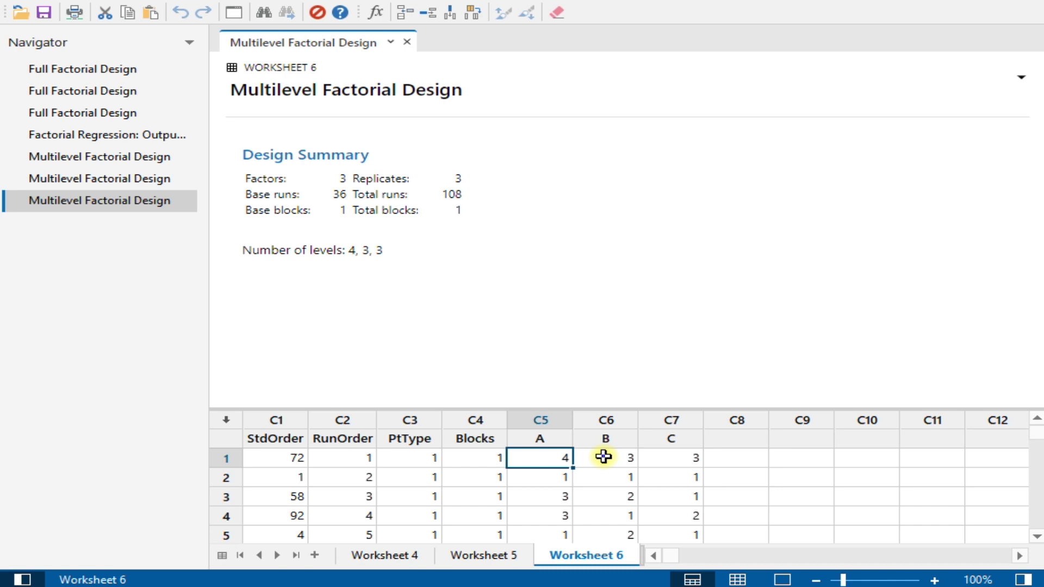
Step: Review the types and level values of factors A, B and C in the Create Factorial Design settings, then cancel
{"action": "left_click", "coordinate": [184, 2]}
{"action": "mouse_move", "coordinate": [234, 70]}
{"action": "mouse_move", "coordinate": [432, 106]}
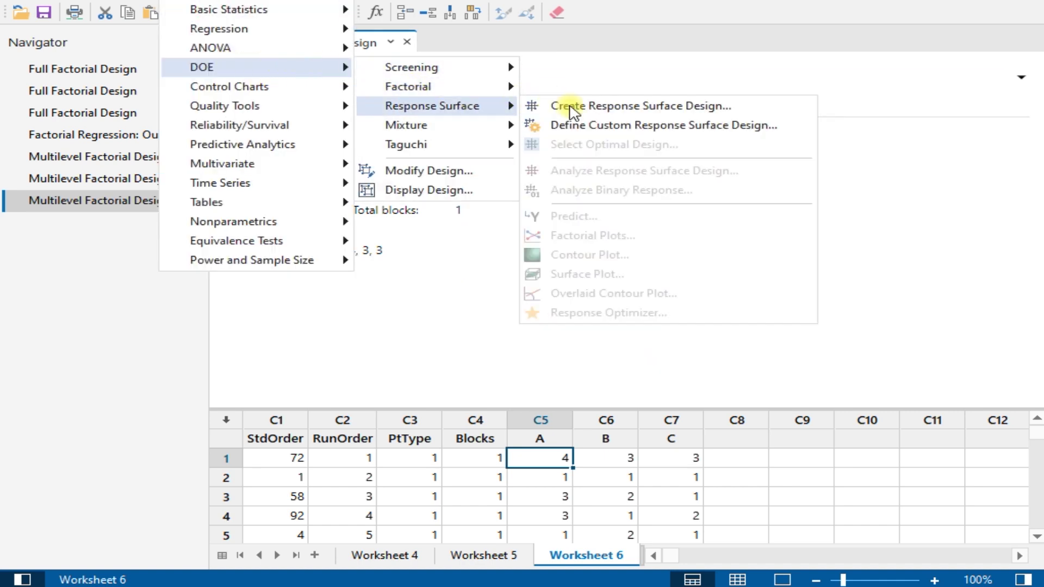
{"action": "mouse_move", "coordinate": [494, 91]}
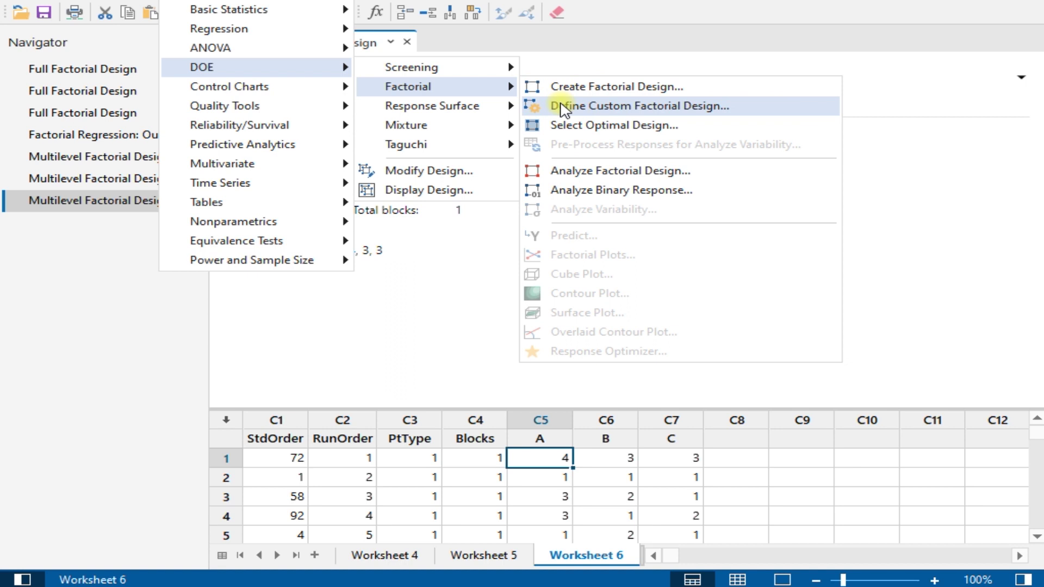
{"action": "left_click", "coordinate": [566, 87]}
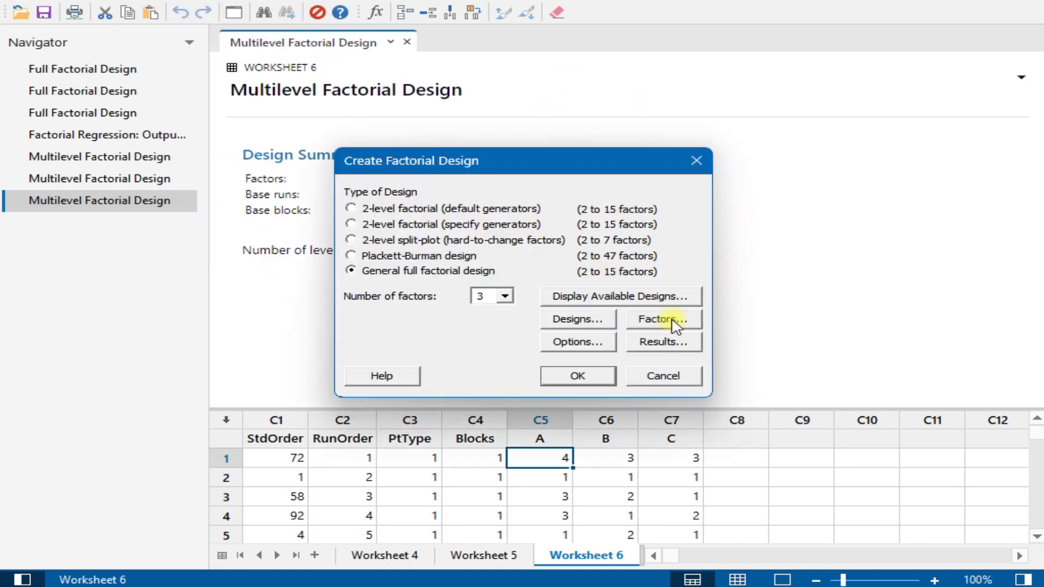
{"action": "left_click", "coordinate": [673, 321]}
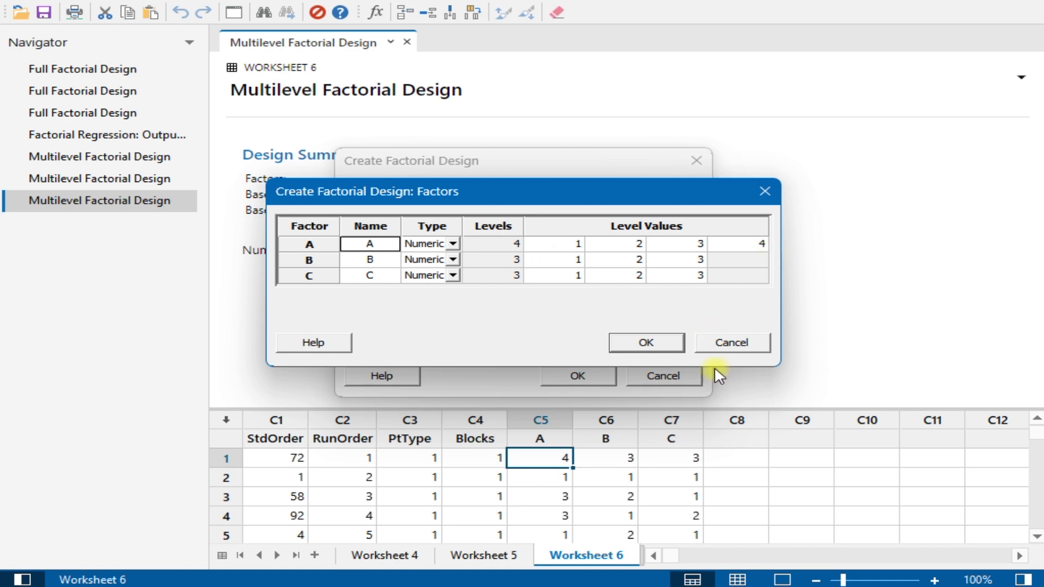
{"action": "left_click", "coordinate": [739, 346]}
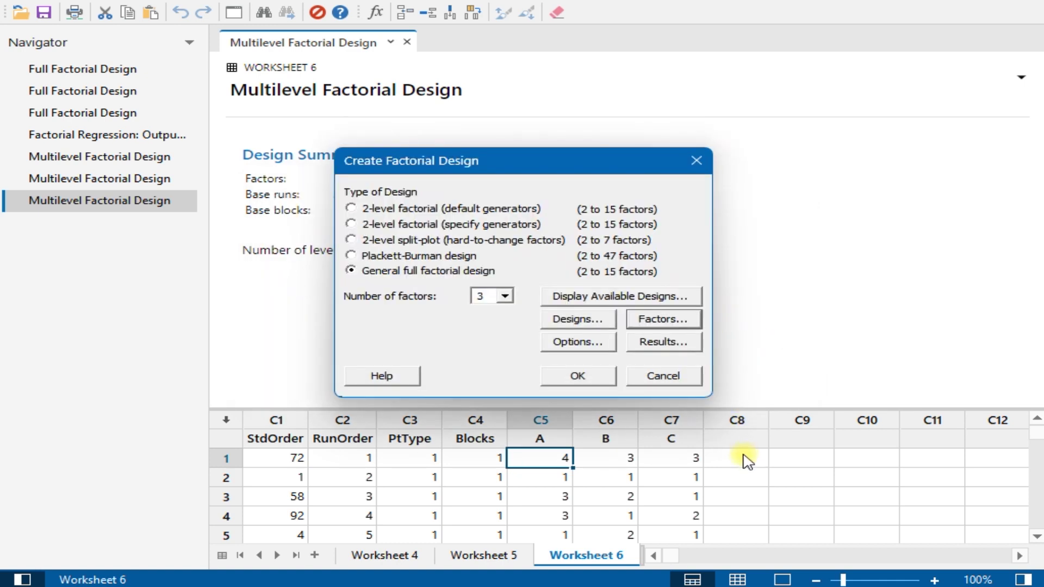
{"action": "left_click", "coordinate": [674, 379]}
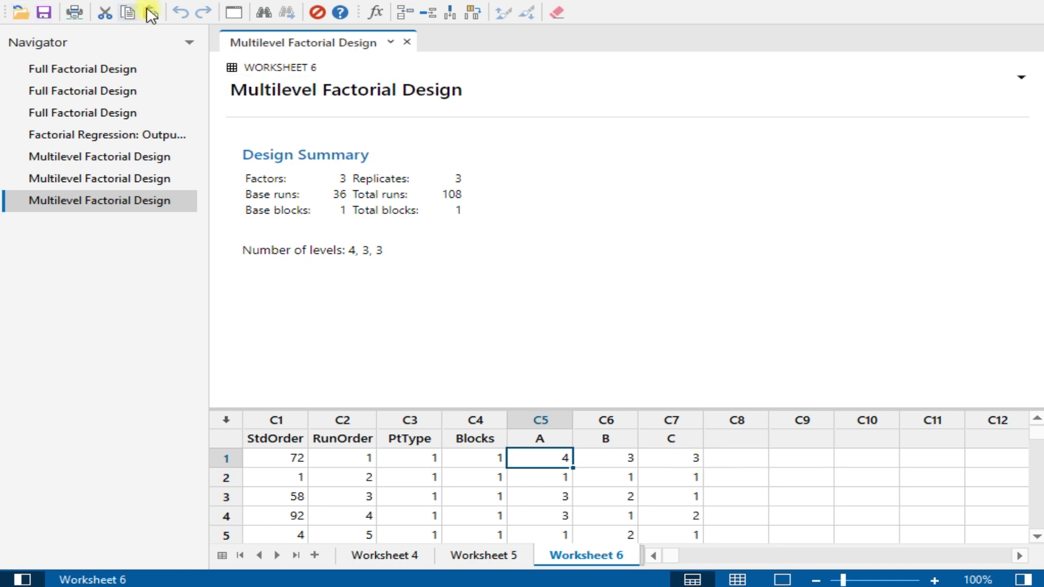
{"action": "left_click", "coordinate": [173, 3]}
{"action": "mouse_move", "coordinate": [208, 48]}
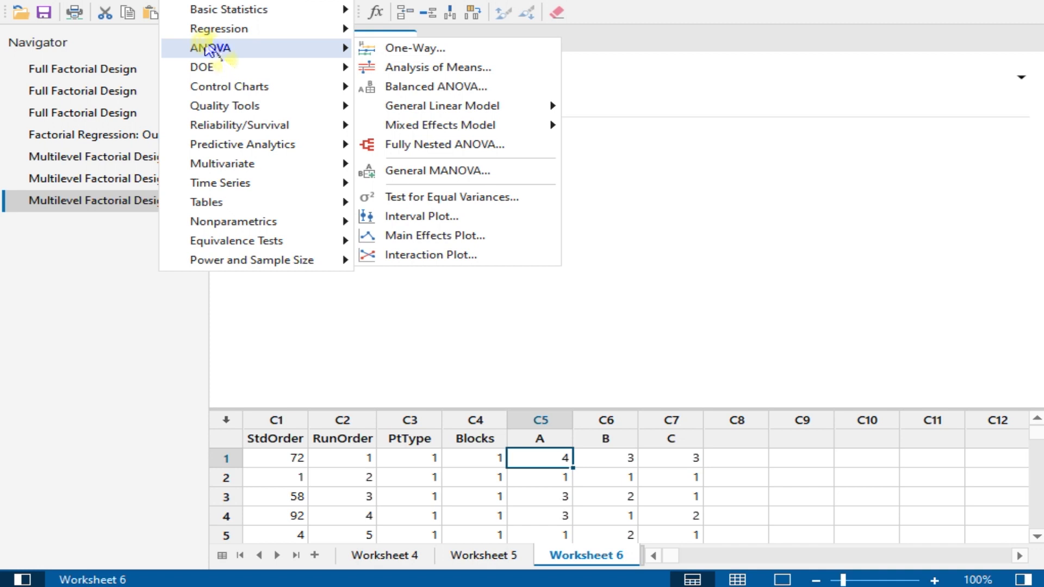
{"action": "mouse_move", "coordinate": [218, 67]}
{"action": "mouse_move", "coordinate": [435, 105]}
{"action": "mouse_move", "coordinate": [508, 86]}
{"action": "left_click", "coordinate": [563, 107]}
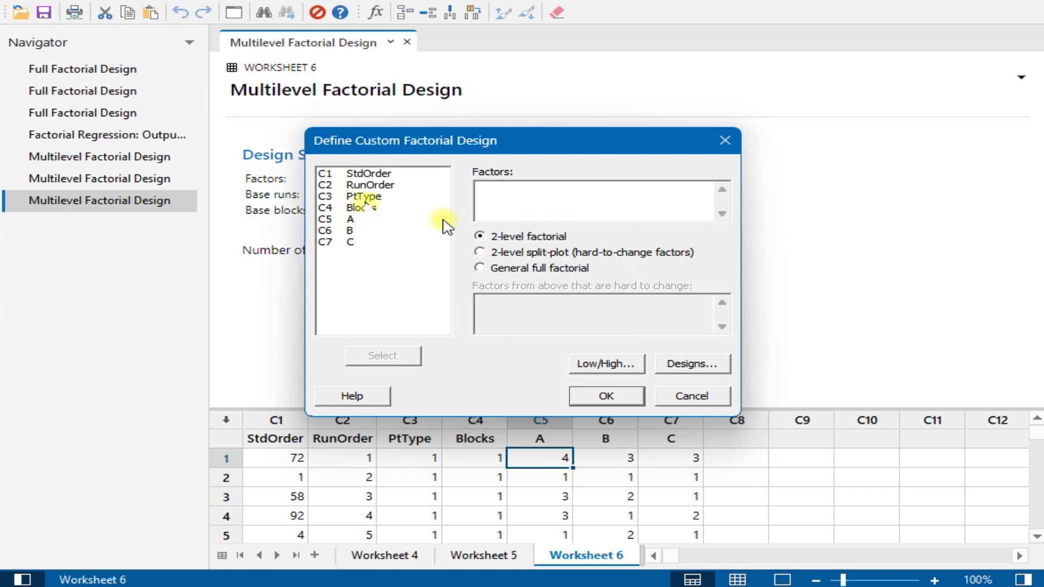
{"action": "left_click", "coordinate": [690, 396]}
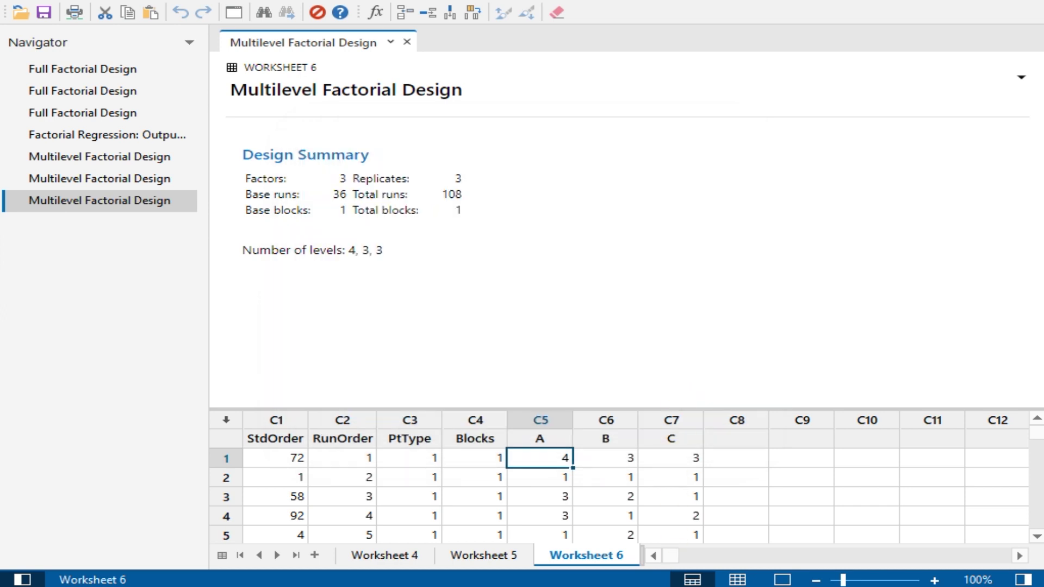
Step: Create a new empty worksheet in the project
{"action": "left_click", "coordinate": [21, 1]}
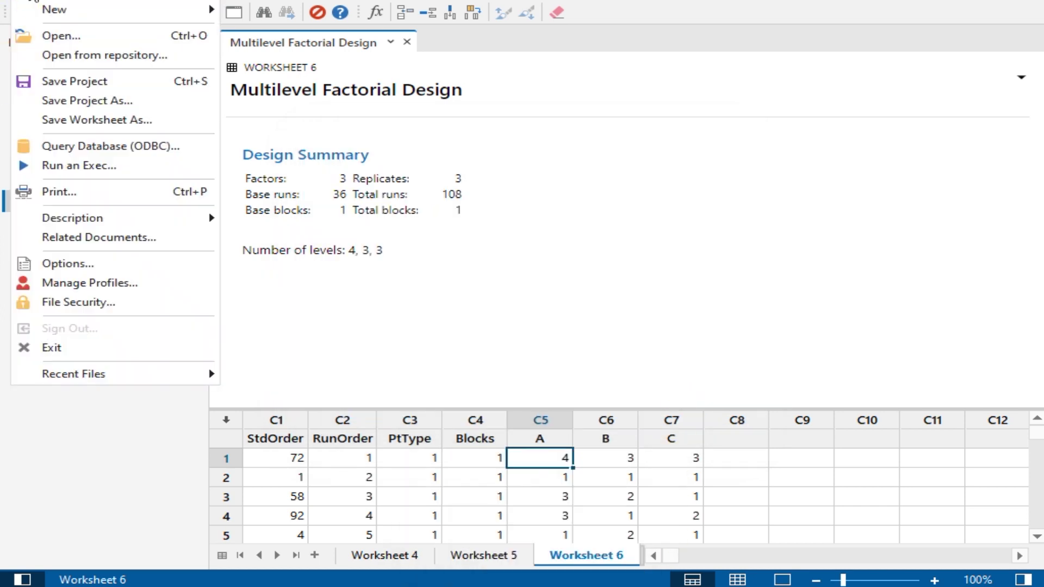
{"action": "mouse_move", "coordinate": [222, 13]}
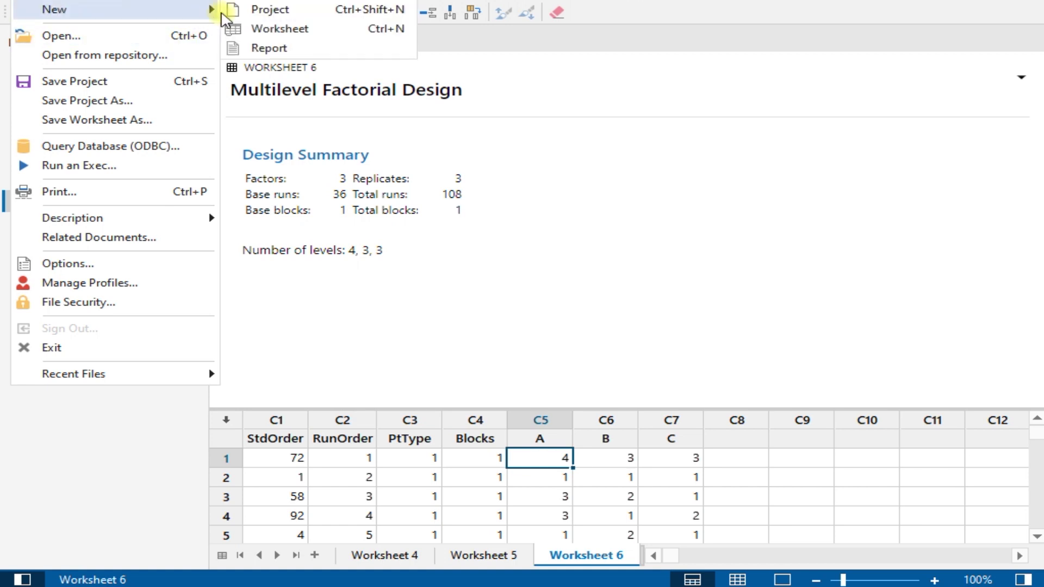
{"action": "left_click", "coordinate": [269, 27]}
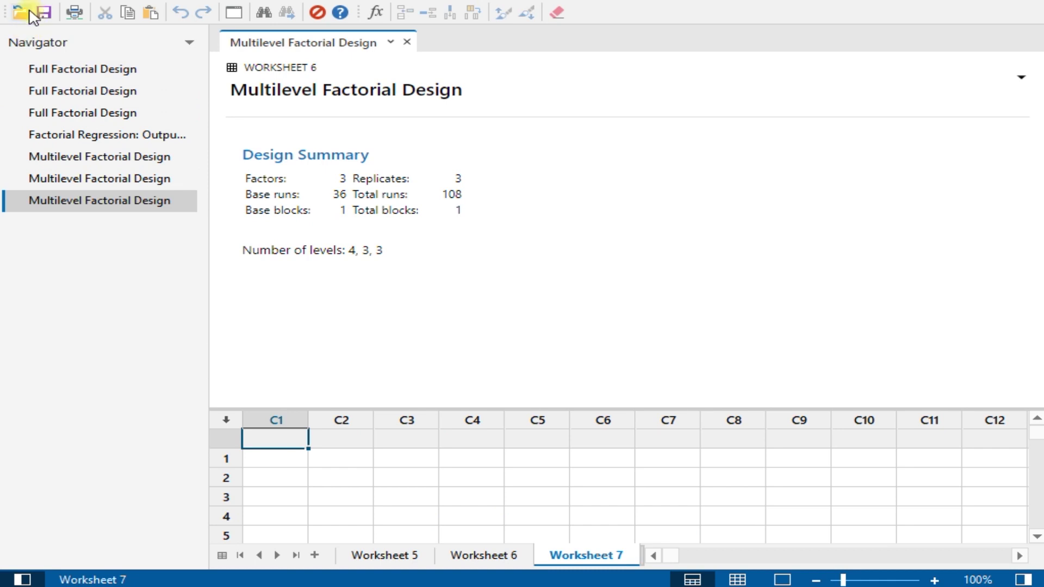
Step: Import the Excel file data.xlsx with its column names, including Output, Varieties, Parameter, Treat and Rep
{"action": "key", "text": "ctrl+o"}
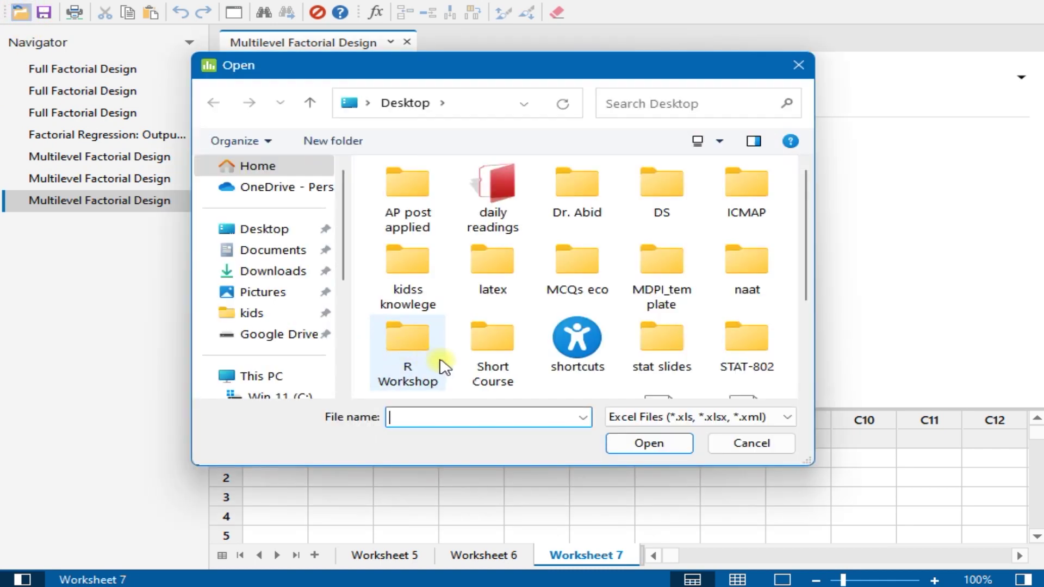
{"action": "scroll", "coordinate": [611, 367], "scroll_direction": "down", "scroll_amount": 3}
{"action": "double_click", "coordinate": [425, 364]}
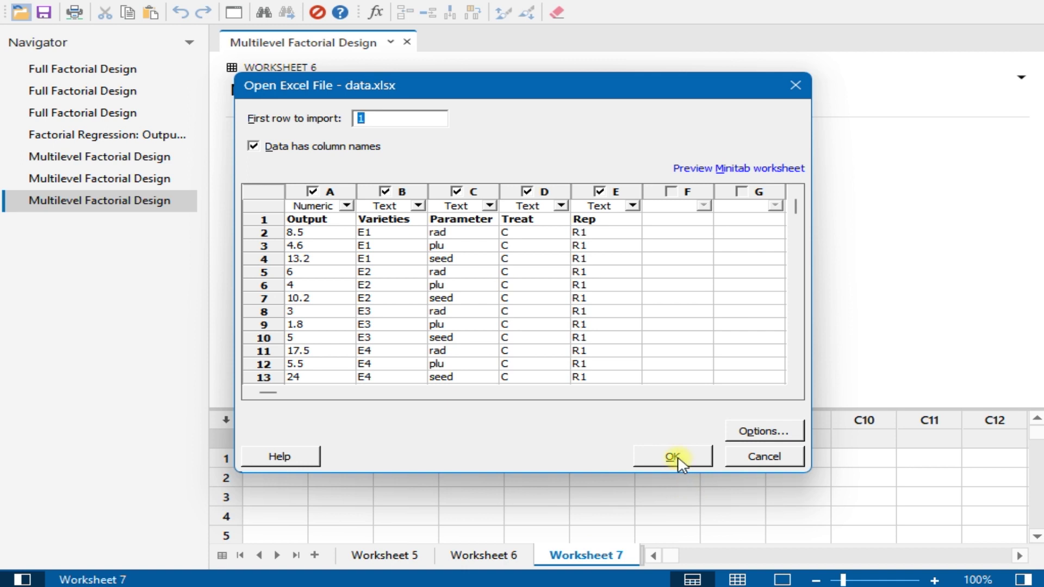
{"action": "left_click", "coordinate": [674, 457]}
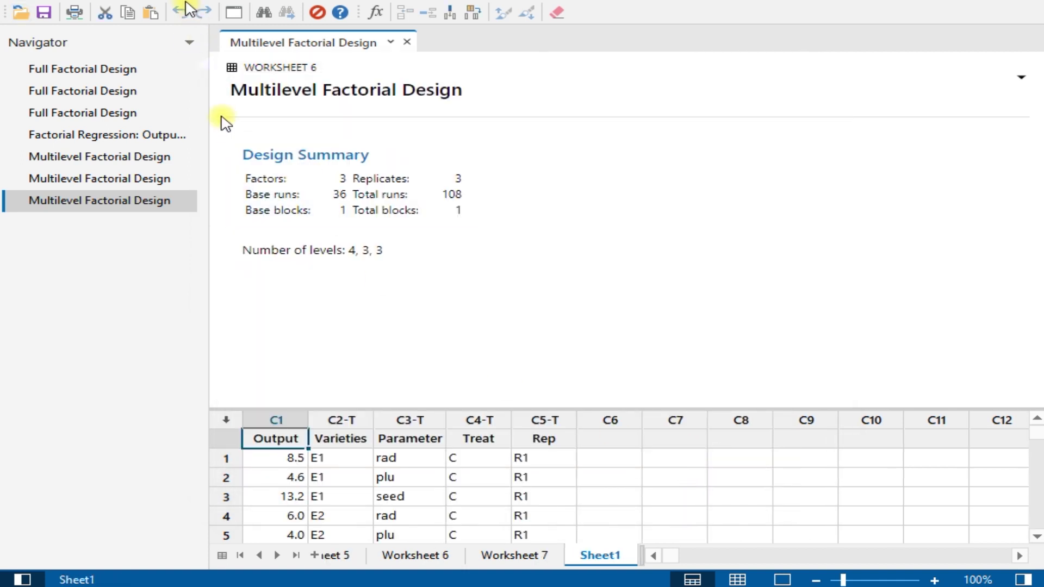
{"action": "left_click", "coordinate": [187, 4]}
{"action": "mouse_move", "coordinate": [245, 66]}
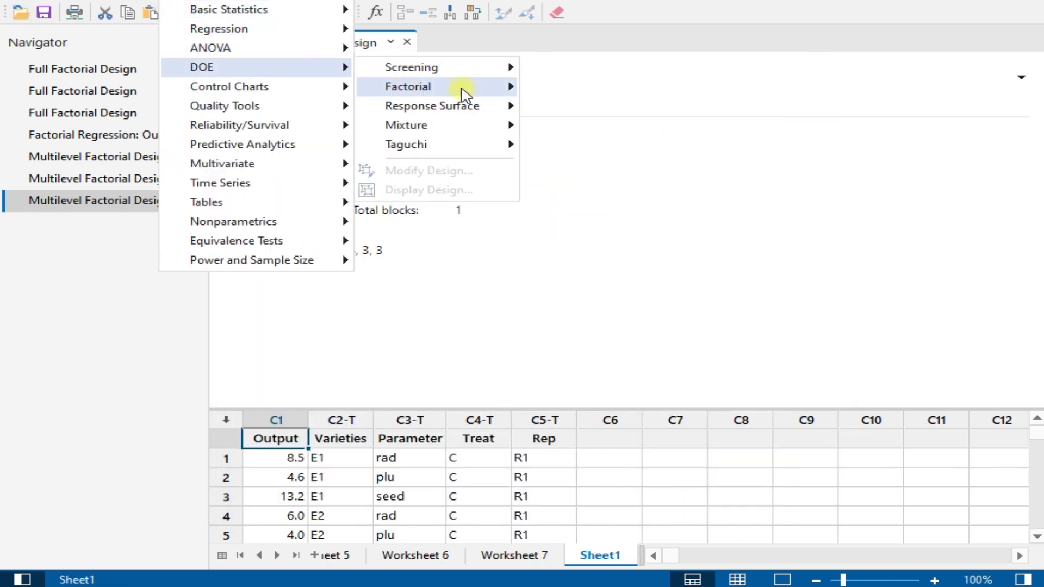
{"action": "mouse_move", "coordinate": [465, 94]}
{"action": "left_click", "coordinate": [601, 86]}
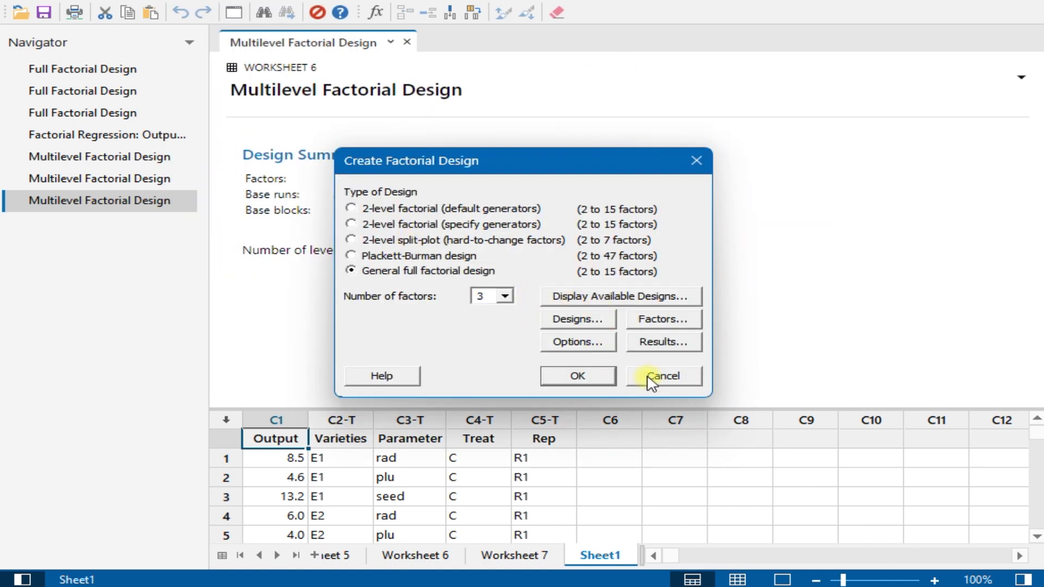
{"action": "left_click", "coordinate": [570, 316]}
{"action": "key", "text": "Escape"}
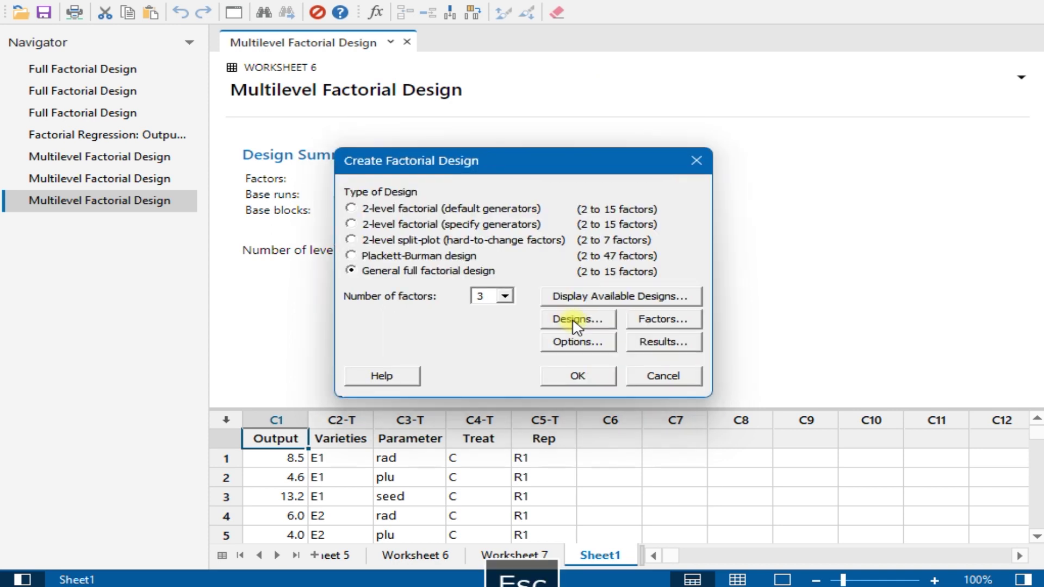
{"action": "key", "text": "Escape"}
Step: Start a custom factorial design on Sheet1 and assign Varieties, Parameter, Treat and Rep as its factors
{"action": "left_click", "coordinate": [196, 4]}
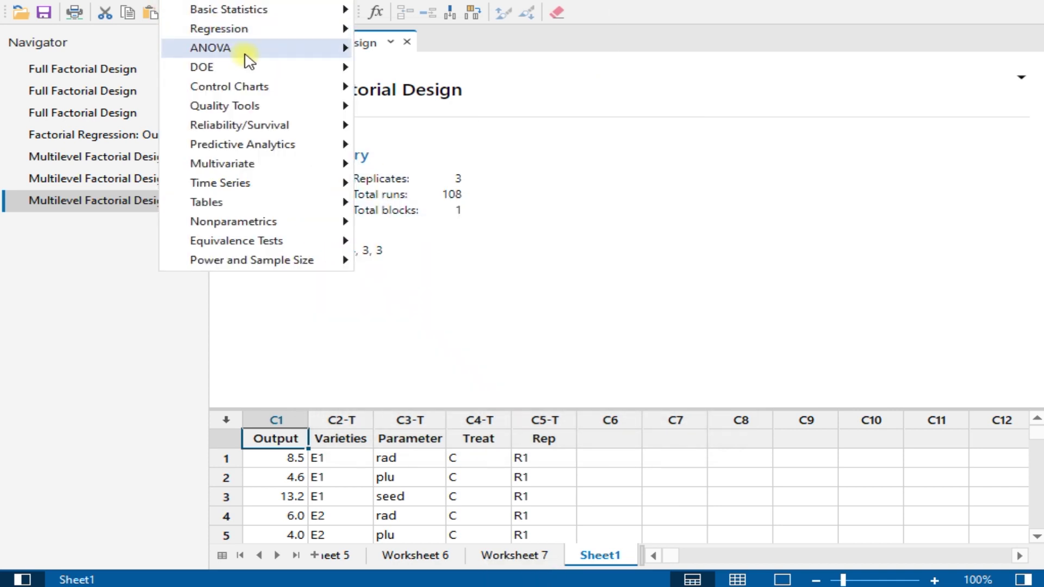
{"action": "mouse_move", "coordinate": [315, 67]}
{"action": "mouse_move", "coordinate": [434, 93]}
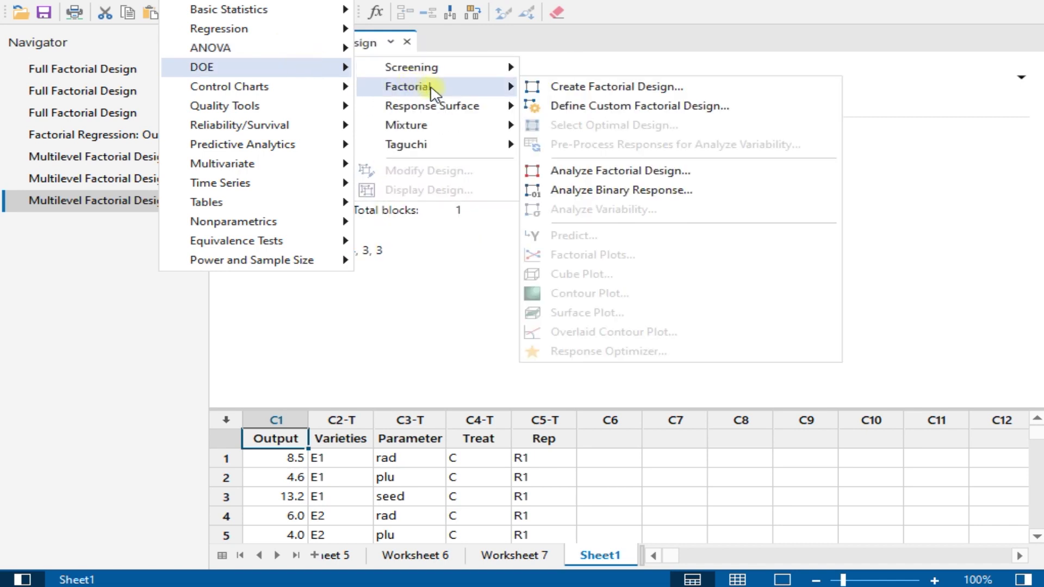
{"action": "left_click", "coordinate": [544, 107]}
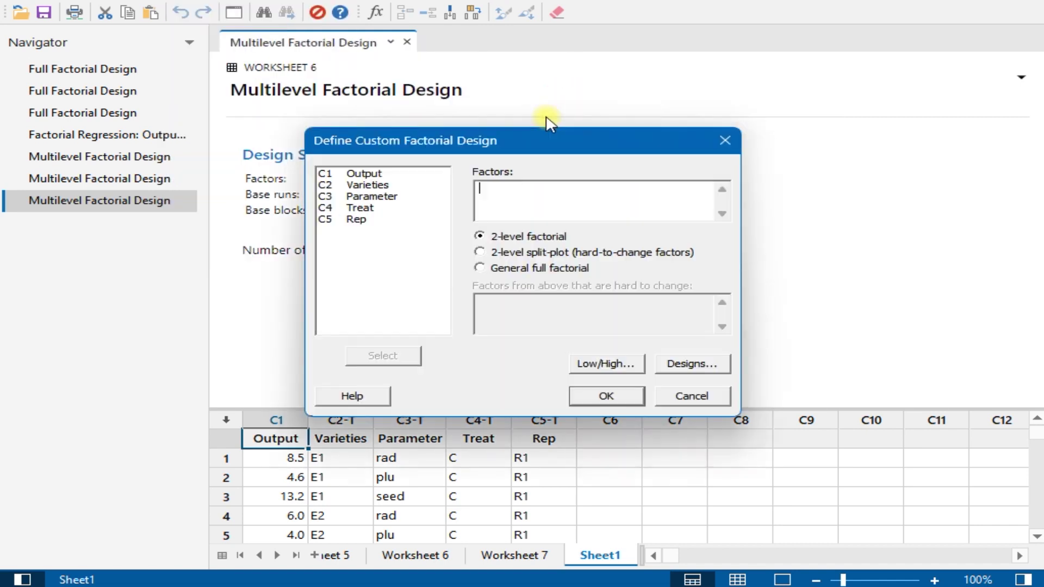
{"action": "left_click", "coordinate": [362, 193]}
{"action": "left_click", "coordinate": [362, 186]}
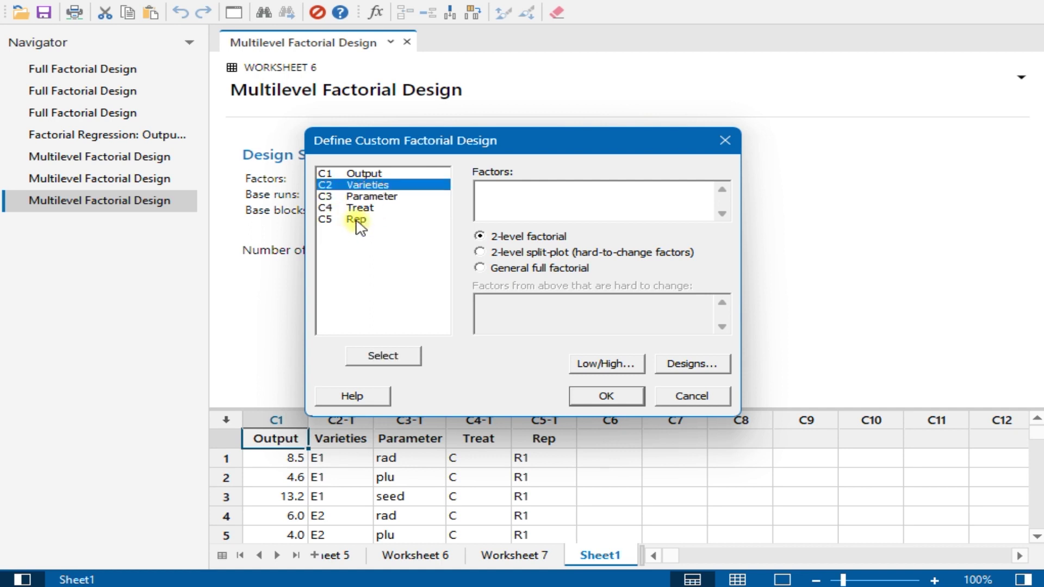
{"action": "left_click", "coordinate": [356, 220], "text": "shift"}
{"action": "left_click", "coordinate": [396, 357]}
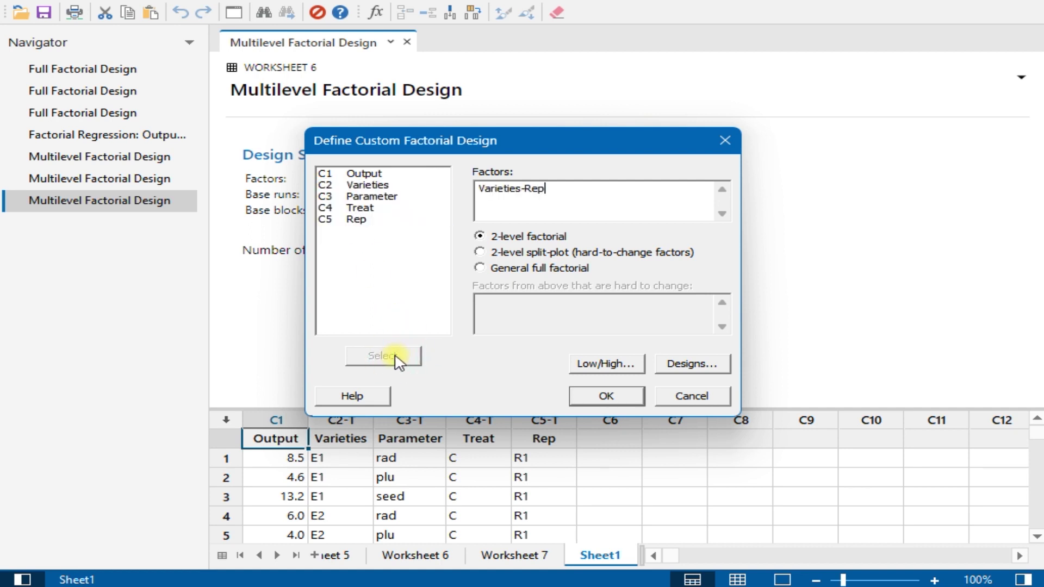
Step: Set the custom design type to general full factorial, accept the design column settings and define the design
{"action": "left_click", "coordinate": [538, 268]}
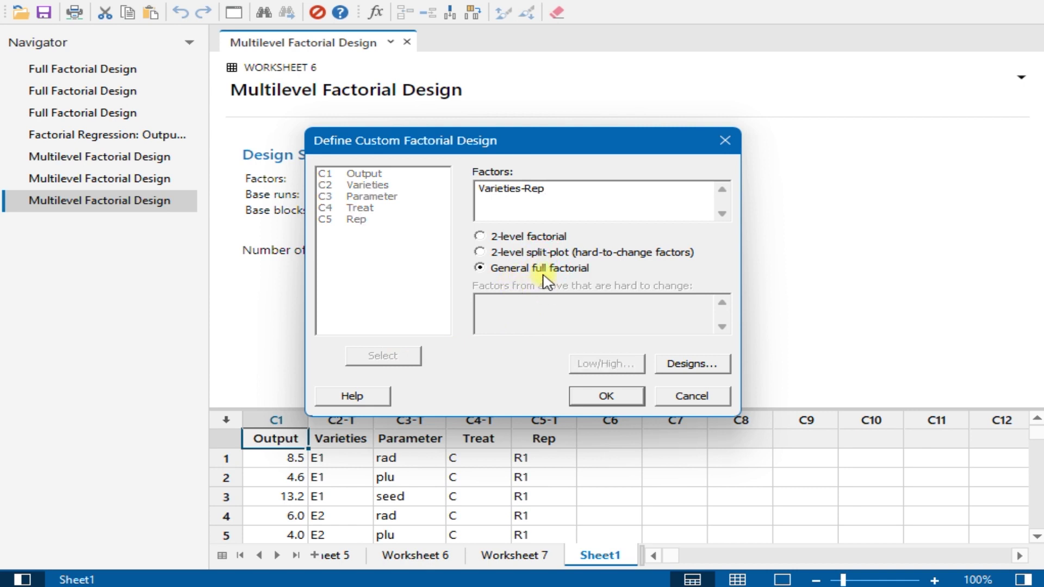
{"action": "left_click", "coordinate": [683, 370]}
{"action": "left_click", "coordinate": [606, 400]}
{"action": "left_click", "coordinate": [608, 396]}
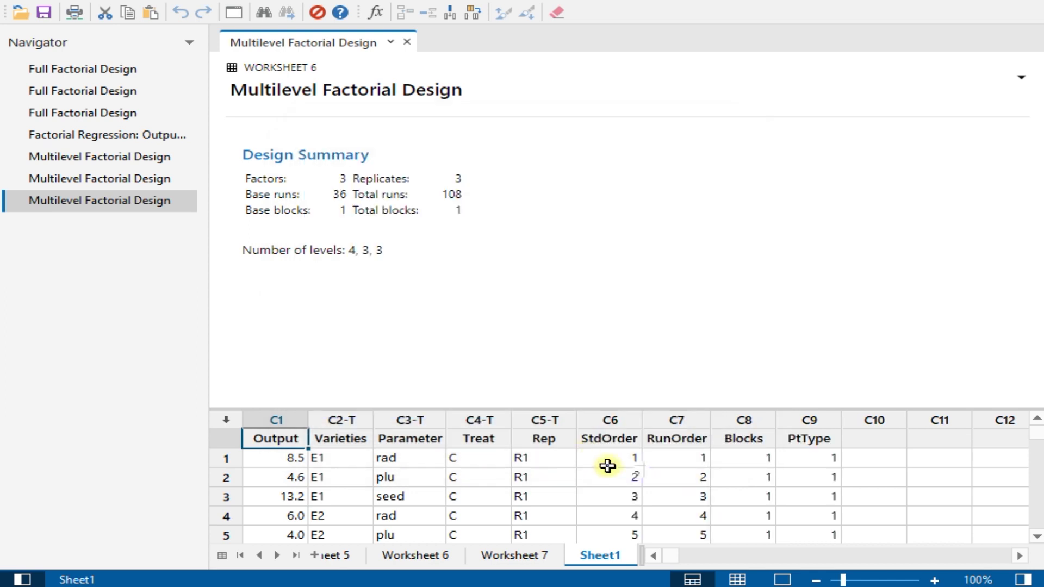
Step: Examine the StdOrder, RunOrder, Blocks and PtType columns of Sheet1 from the first row to the last and back
{"action": "left_click_drag", "start_coordinate": [608, 420], "coordinate": [808, 422]}
{"action": "scroll", "coordinate": [781, 465], "scroll_direction": "down", "scroll_amount": 20}
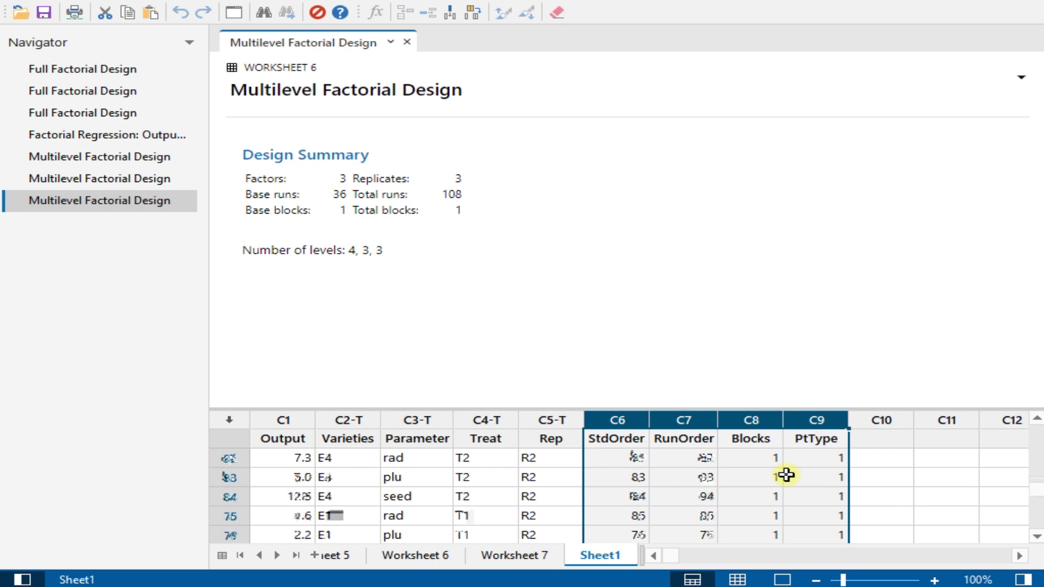
{"action": "scroll", "coordinate": [788, 475], "scroll_direction": "down", "scroll_amount": 14}
{"action": "scroll", "coordinate": [788, 475], "scroll_direction": "up", "scroll_amount": 1}
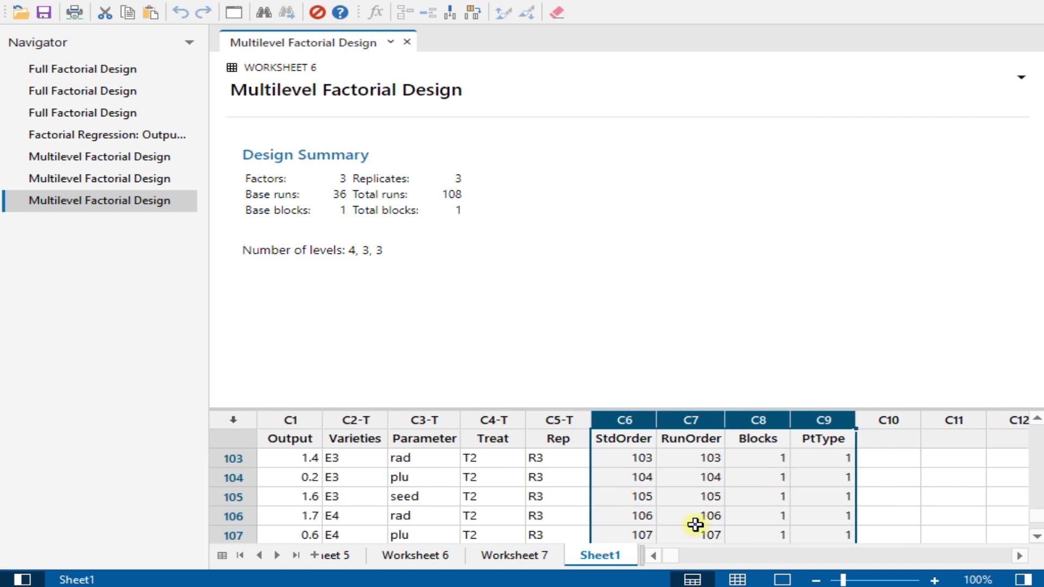
{"action": "scroll", "coordinate": [692, 523], "scroll_direction": "up", "scroll_amount": 20}
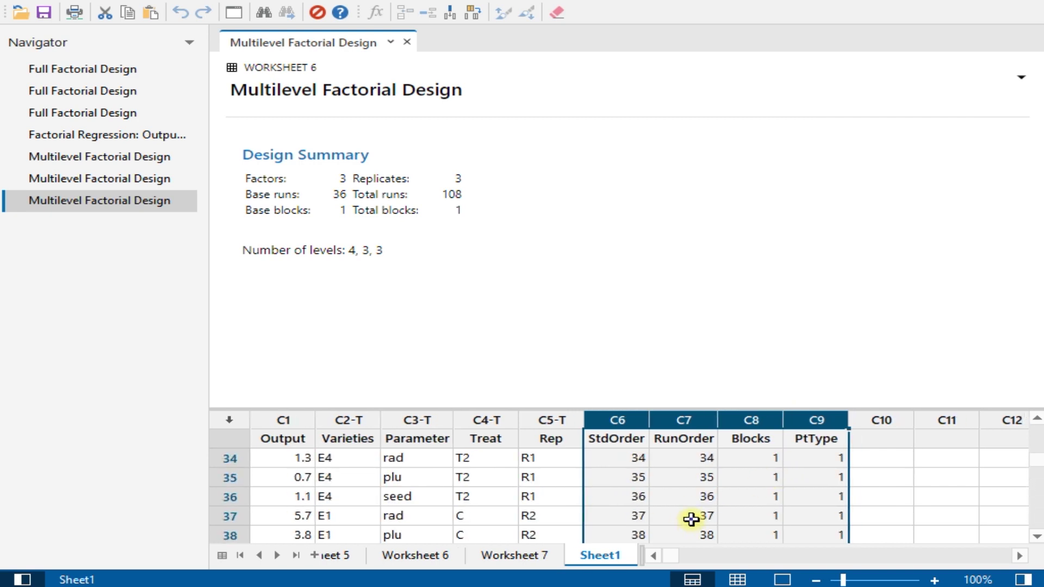
{"action": "scroll", "coordinate": [692, 520], "scroll_direction": "up", "scroll_amount": 10}
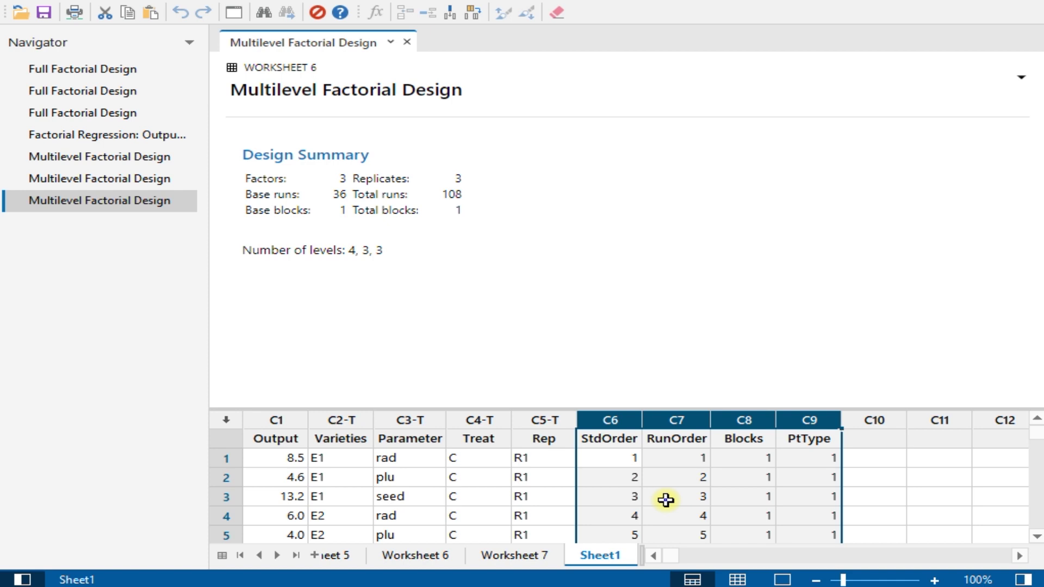
Step: Start the Analyze Factorial Design command for Sheet1 and assign Output as the response
{"action": "left_click", "coordinate": [183, 1]}
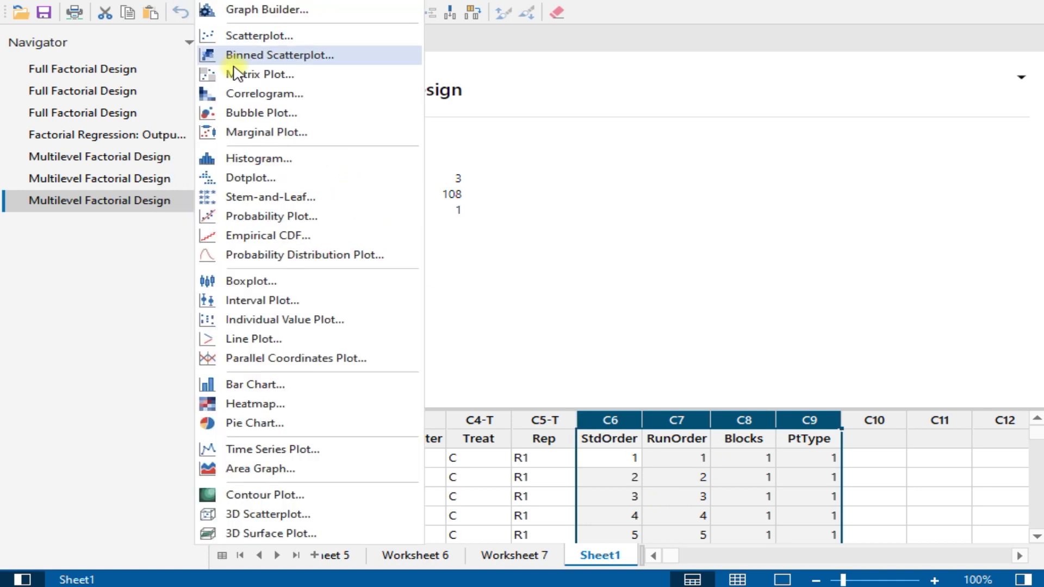
{"action": "mouse_move", "coordinate": [171, 2]}
{"action": "mouse_move", "coordinate": [303, 66]}
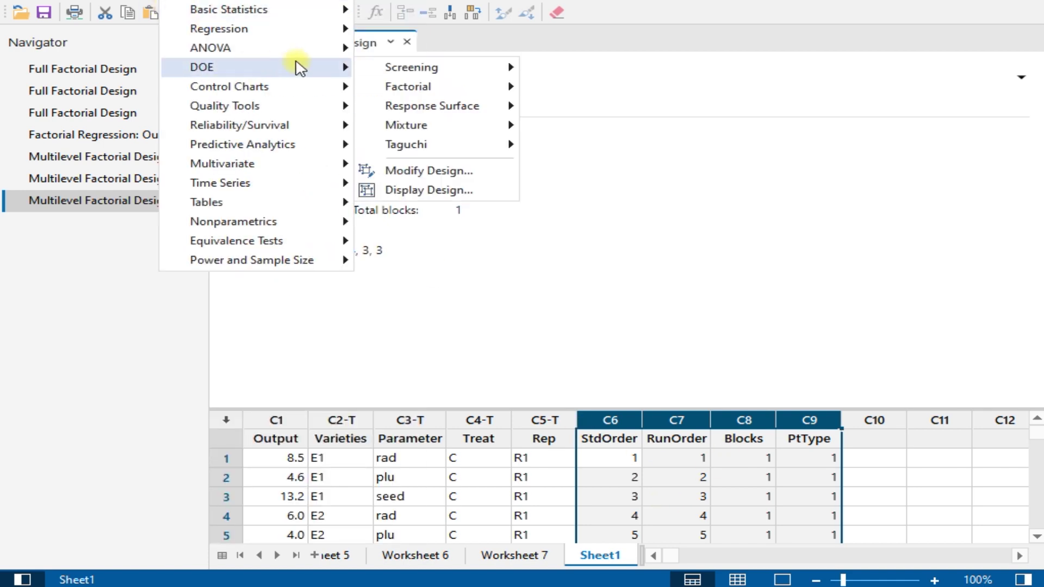
{"action": "mouse_move", "coordinate": [450, 87]}
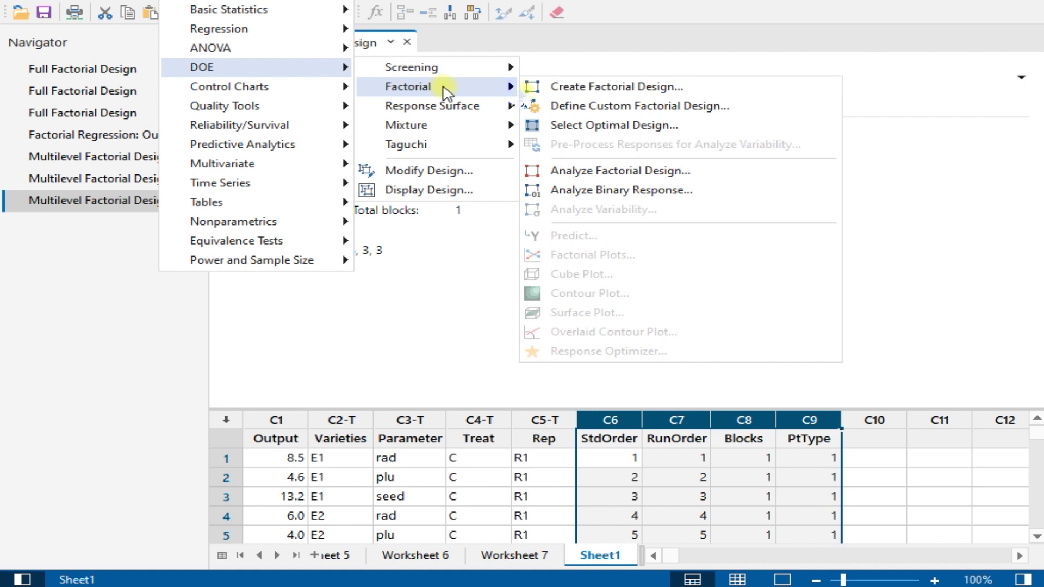
{"action": "left_click", "coordinate": [618, 172]}
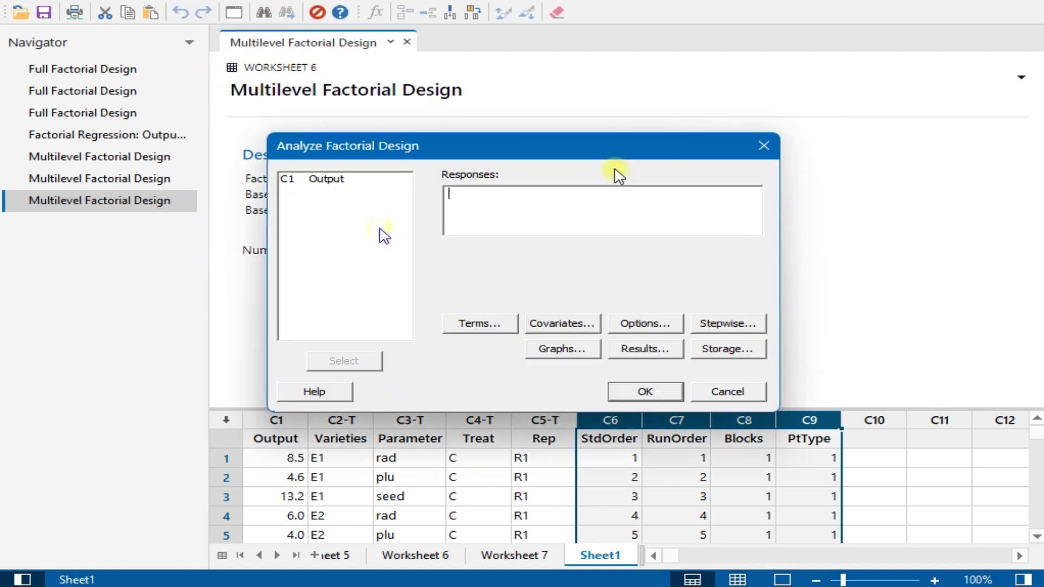
{"action": "left_click", "coordinate": [327, 178]}
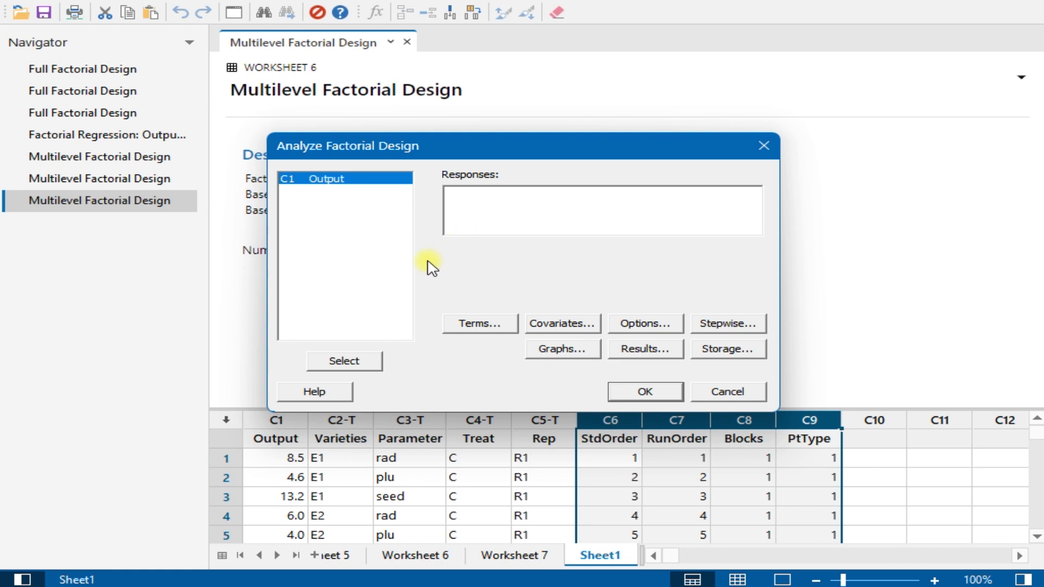
{"action": "left_click", "coordinate": [365, 363]}
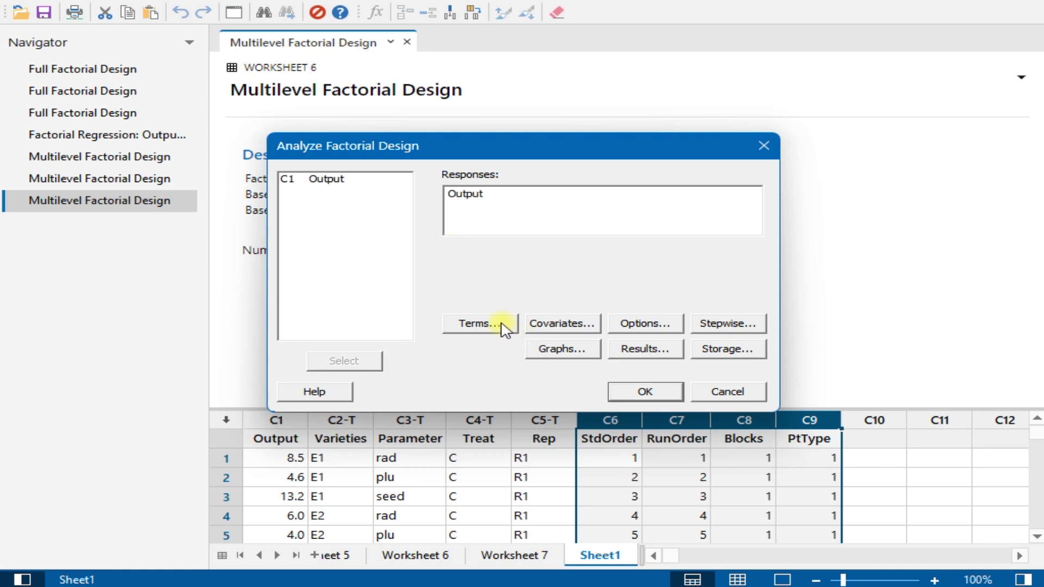
Step: Enable residuals versus variables, set the Pareto effects plot to display all terms, and run the factorial analysis
{"action": "left_click", "coordinate": [568, 353]}
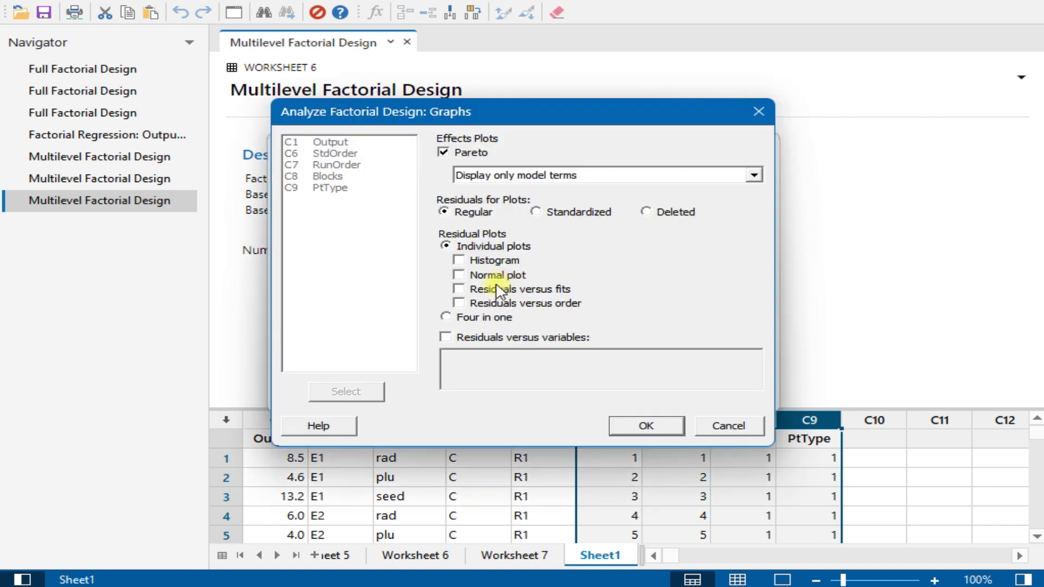
{"action": "left_click", "coordinate": [496, 337]}
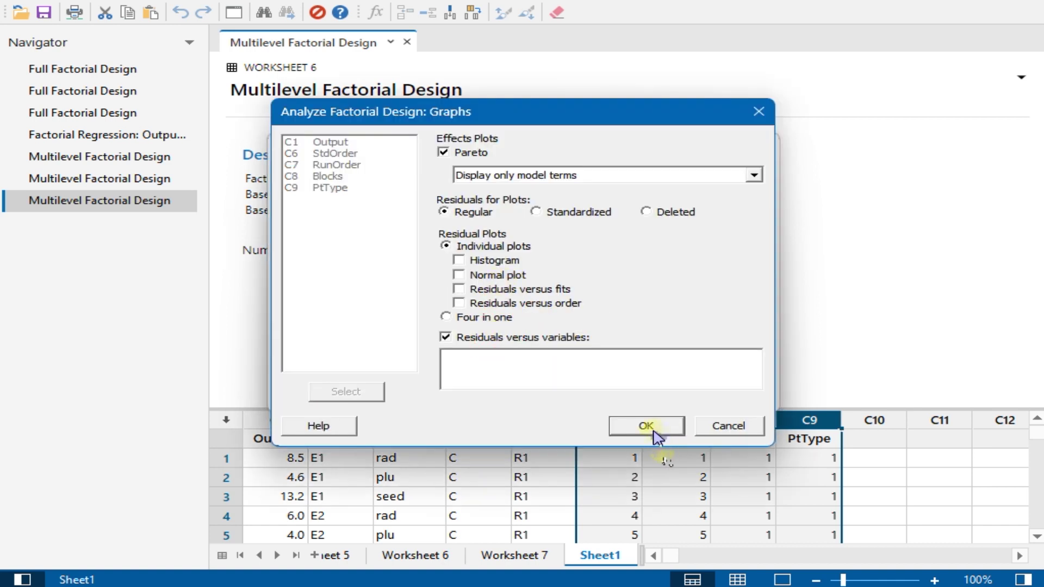
{"action": "left_click", "coordinate": [535, 175]}
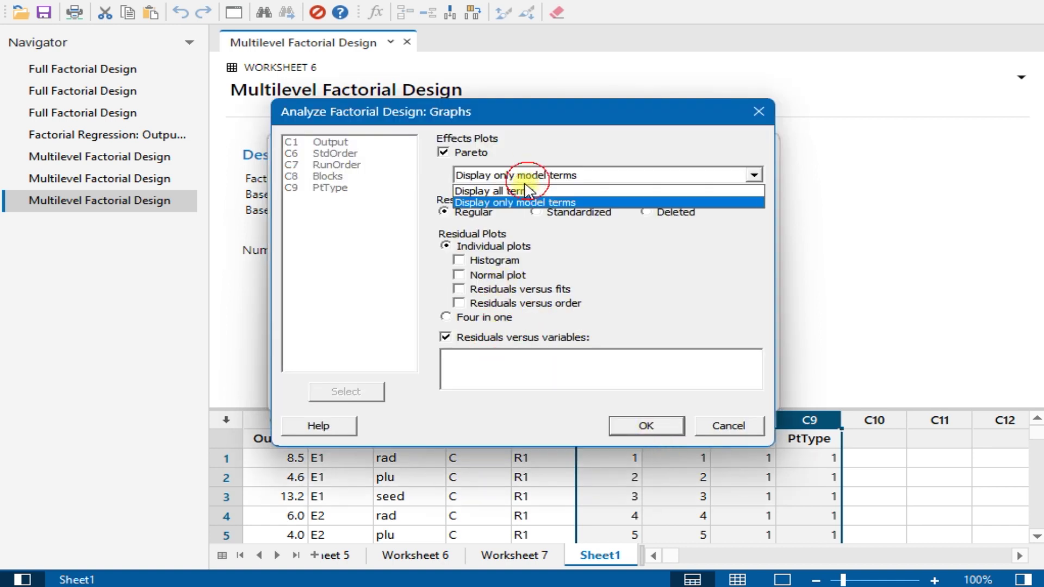
{"action": "left_click", "coordinate": [585, 190]}
{"action": "left_click", "coordinate": [660, 430]}
{"action": "left_click", "coordinate": [667, 392]}
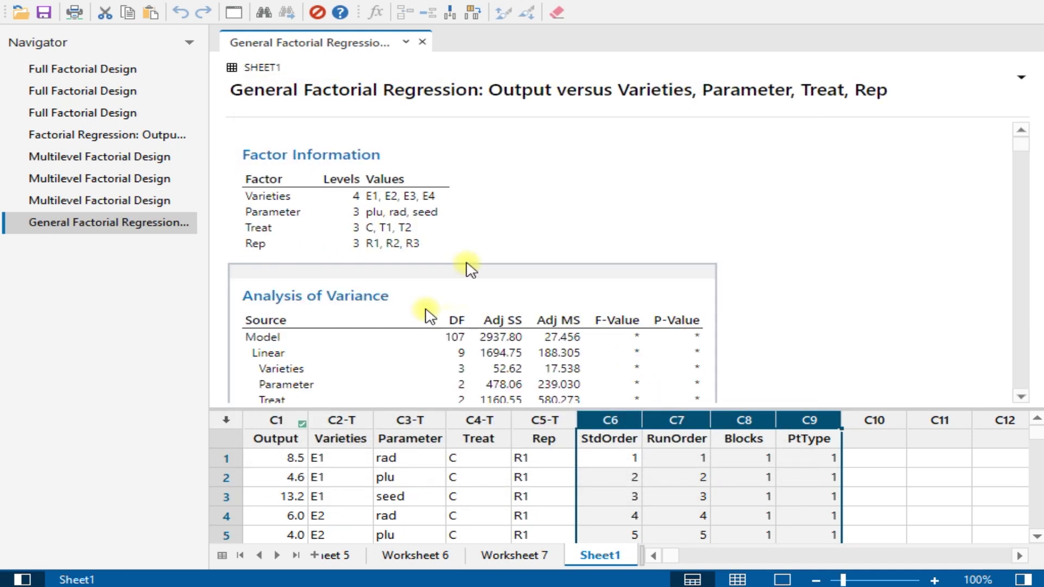
Step: Examine the General Factorial Regression results from the Analysis of Variance table through the coefficients to the regression equation
{"action": "scroll", "coordinate": [482, 275], "scroll_direction": "down", "scroll_amount": 4}
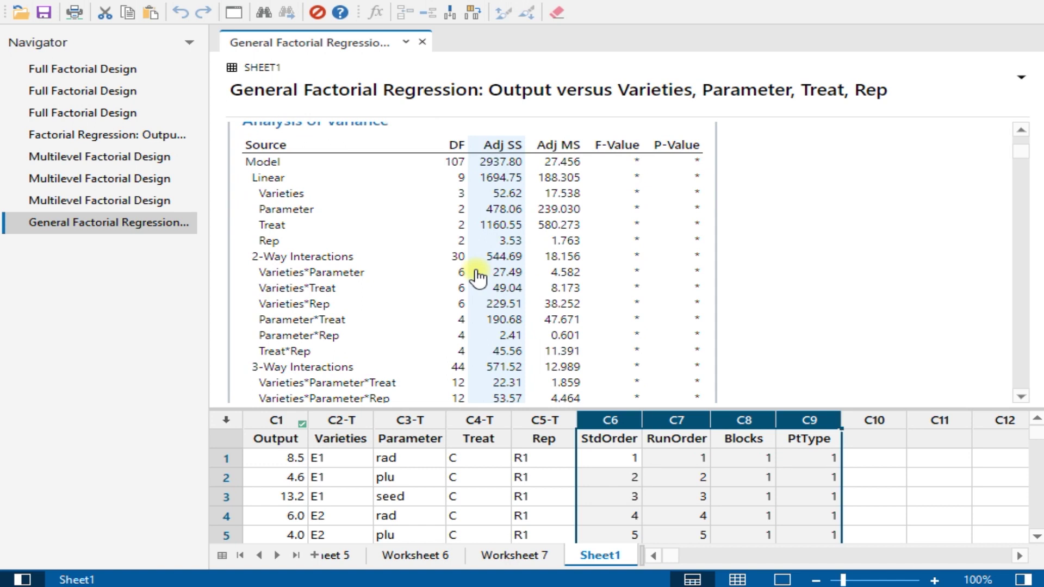
{"action": "scroll", "coordinate": [475, 290], "scroll_direction": "down", "scroll_amount": 5}
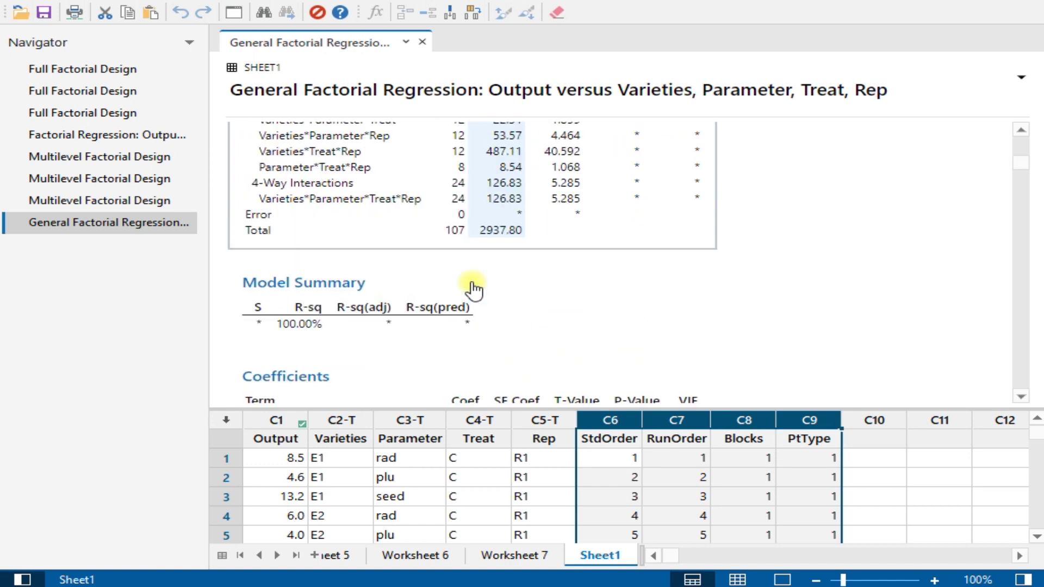
{"action": "scroll", "coordinate": [472, 289], "scroll_direction": "down", "scroll_amount": 20}
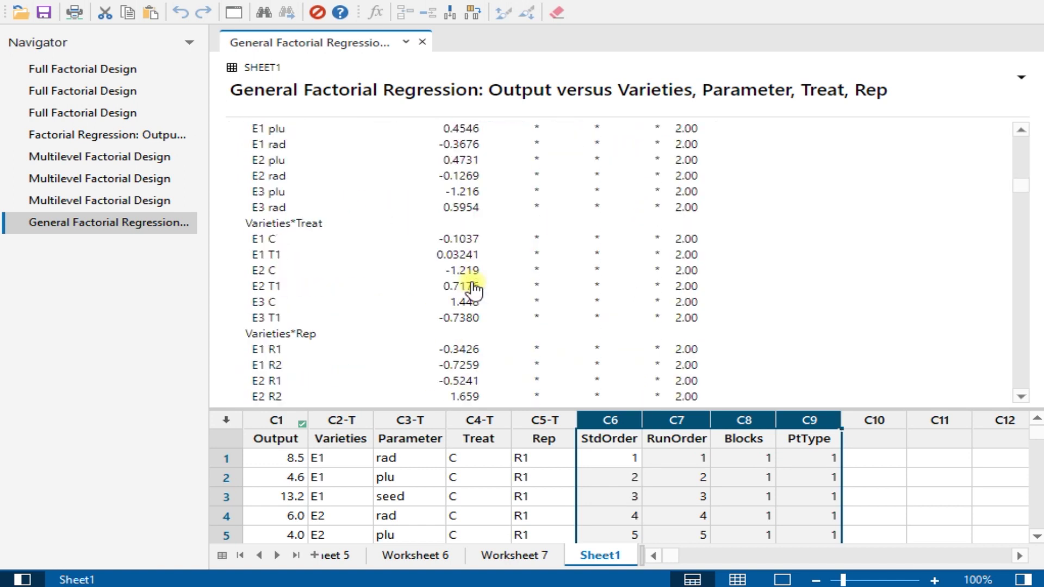
{"action": "scroll", "coordinate": [476, 288], "scroll_direction": "down", "scroll_amount": 10}
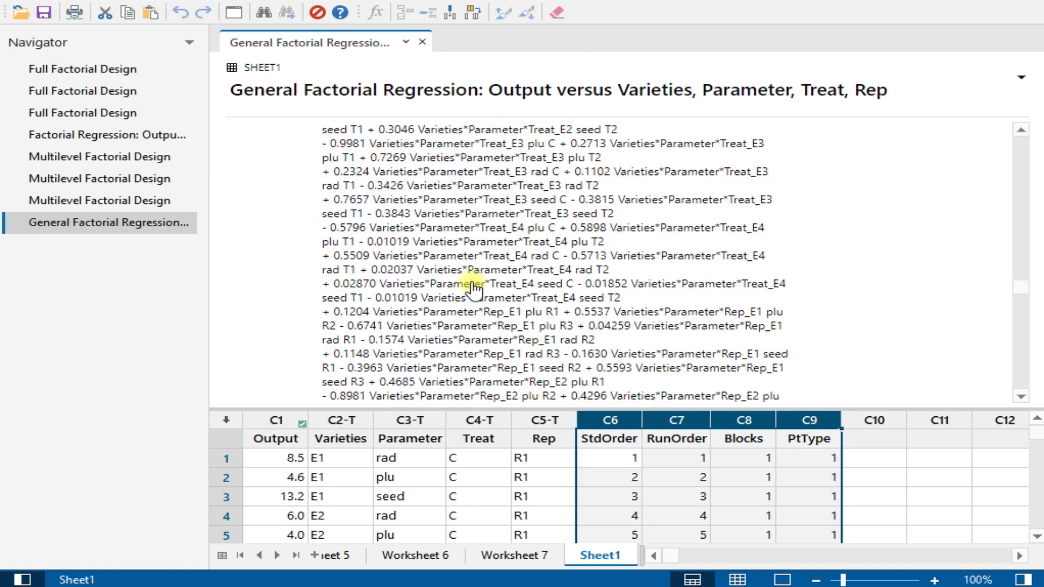
Step: Restart Analyze Factorial Design for the Output response and set the Pareto effects plot to display only model terms
{"action": "left_click", "coordinate": [189, 0]}
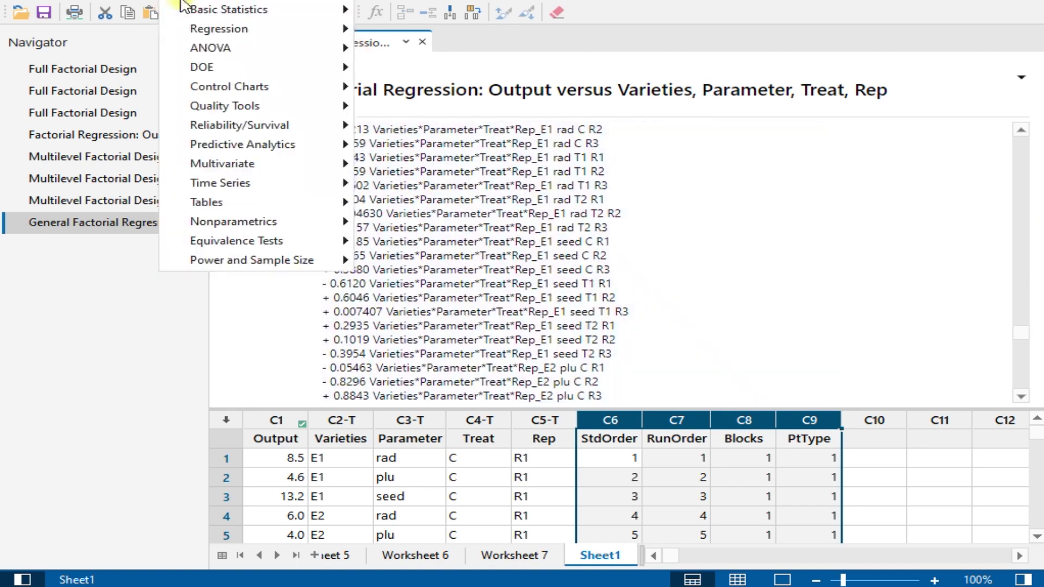
{"action": "mouse_move", "coordinate": [309, 52]}
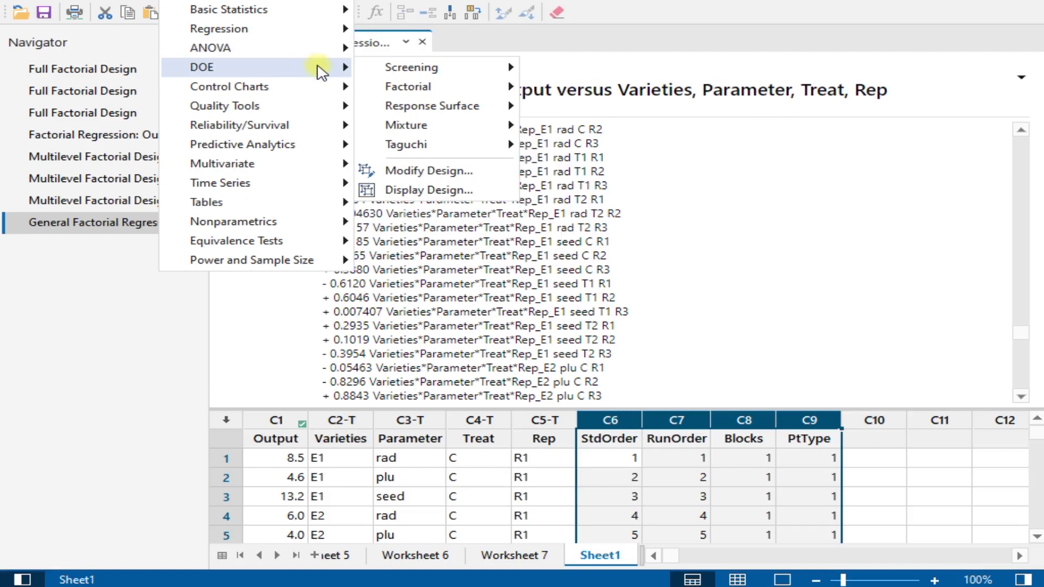
{"action": "mouse_move", "coordinate": [416, 87]}
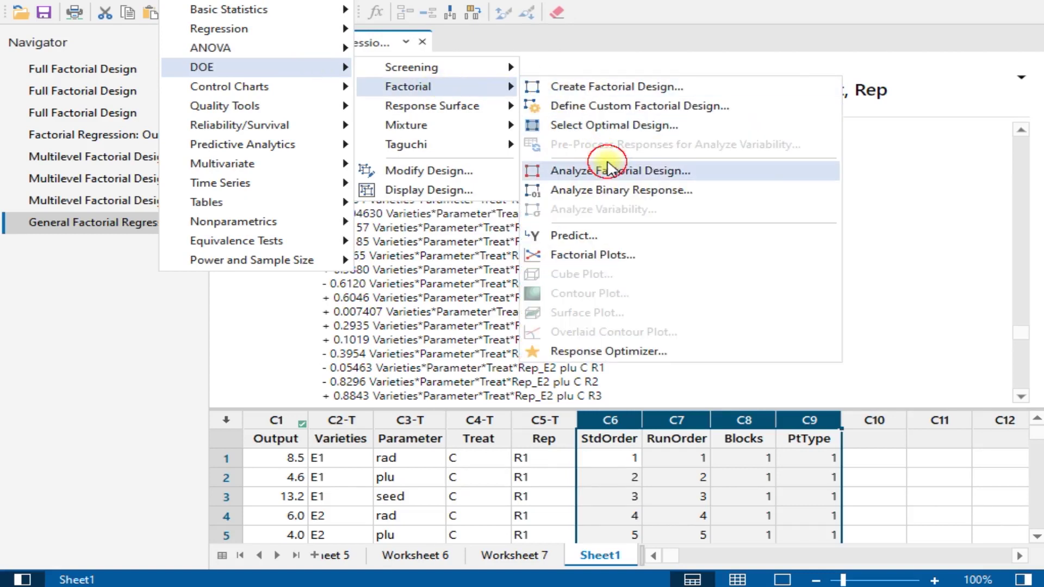
{"action": "left_click", "coordinate": [607, 170]}
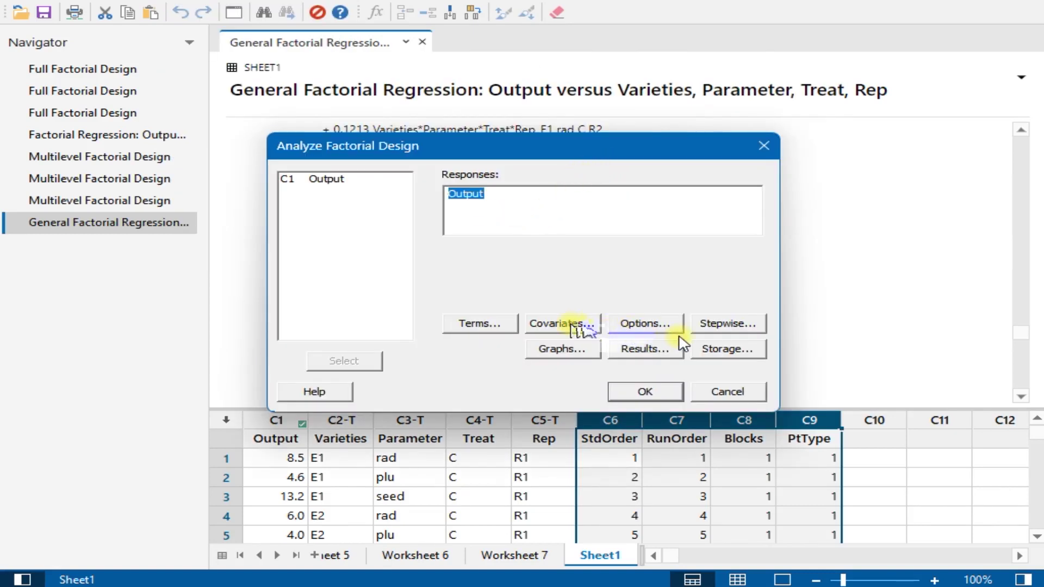
{"action": "left_click", "coordinate": [569, 350]}
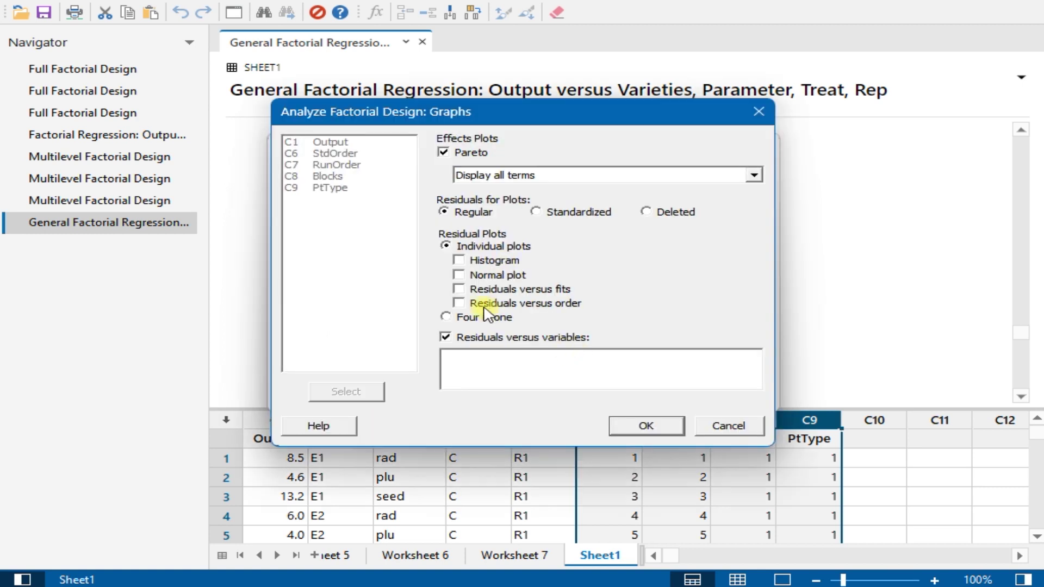
{"action": "left_click", "coordinate": [514, 176]}
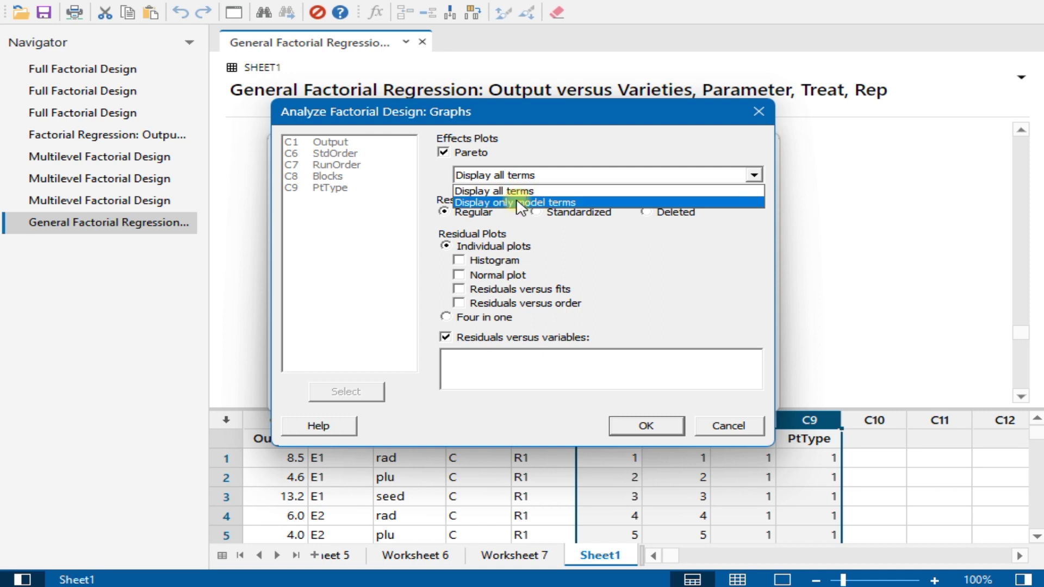
{"action": "left_click", "coordinate": [521, 203]}
{"action": "left_click", "coordinate": [650, 429]}
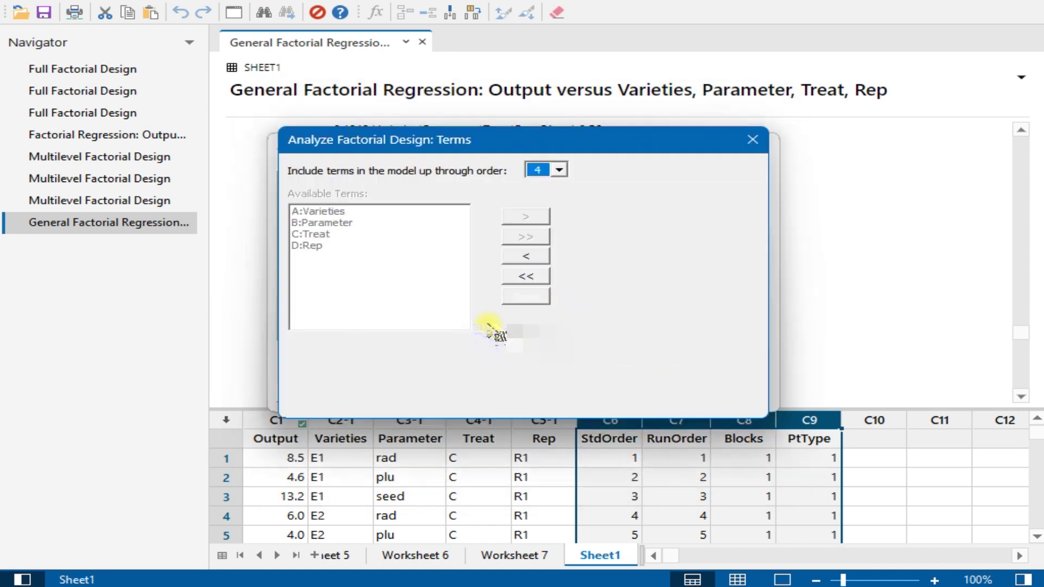
Step: Replace all model terms with only the main effects Varieties, Parameter, Treat and Rep, and run the factorial analysis
{"action": "left_click", "coordinate": [497, 328]}
{"action": "scroll", "coordinate": [594, 260], "scroll_direction": "down", "scroll_amount": 2}
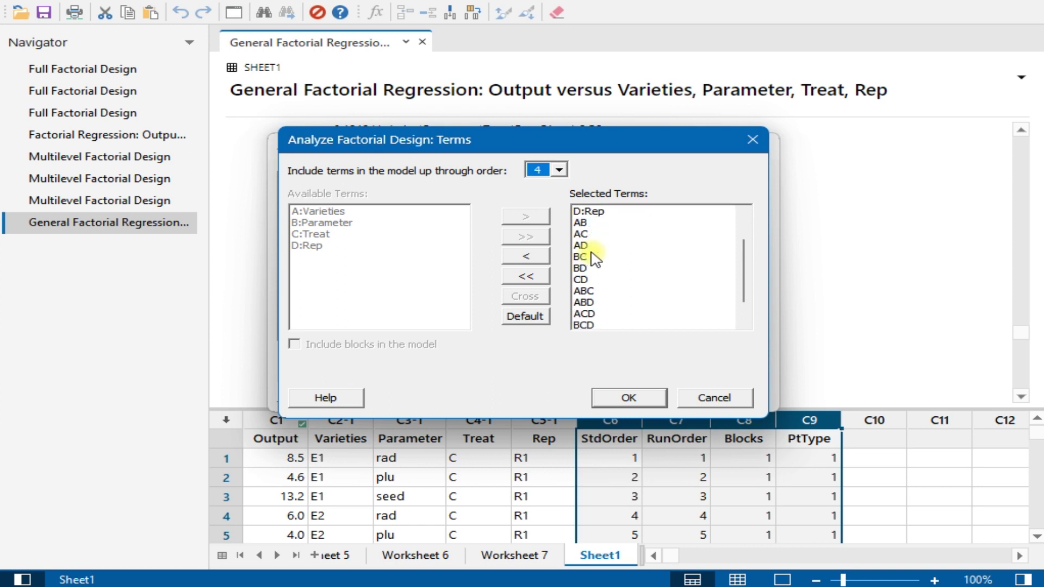
{"action": "left_click", "coordinate": [596, 291]}
{"action": "key", "text": "ctrl+a"}
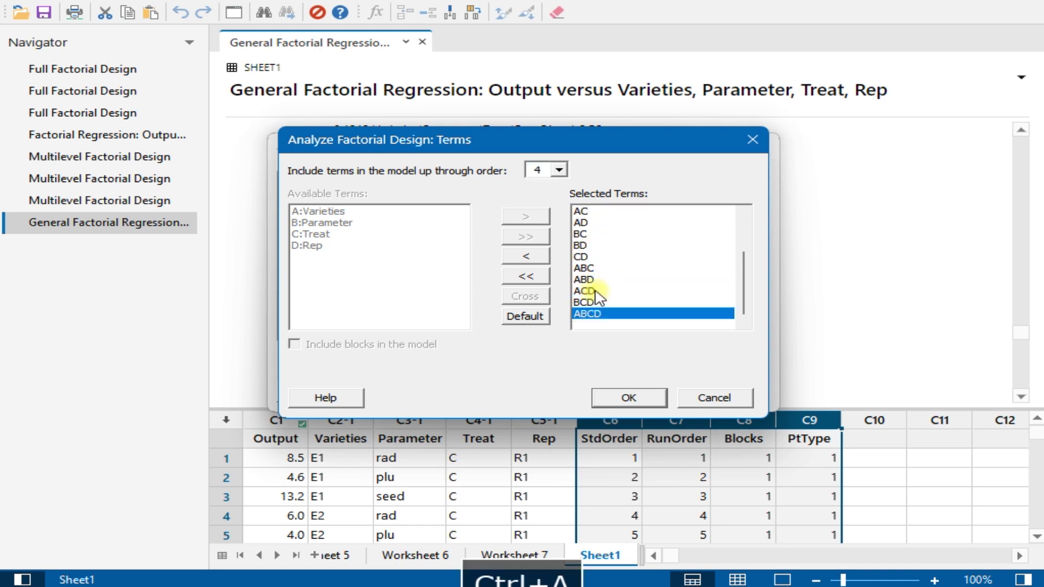
{"action": "left_click", "coordinate": [526, 276]}
{"action": "left_click", "coordinate": [375, 213]}
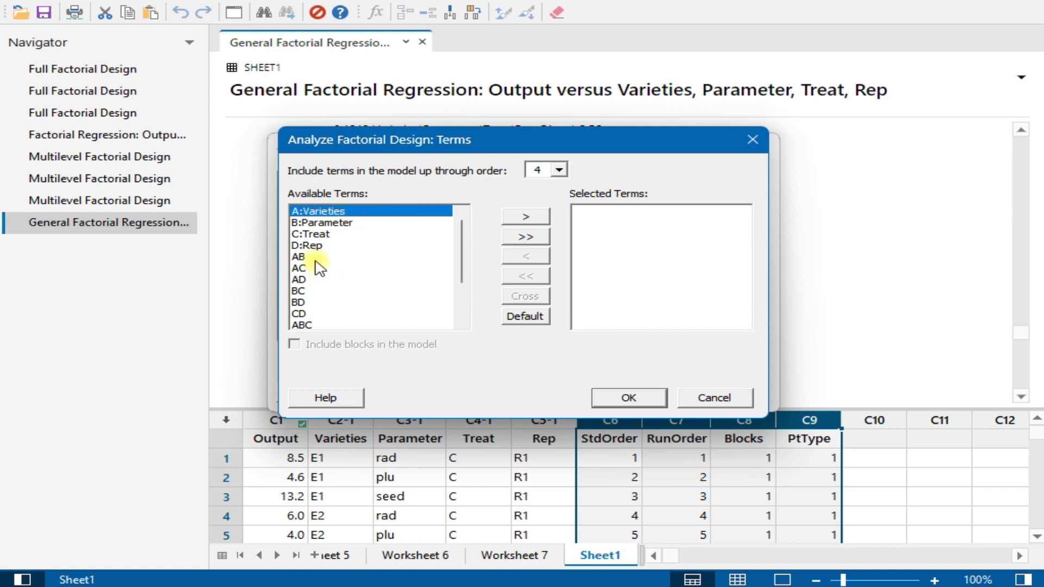
{"action": "left_click", "coordinate": [527, 217]}
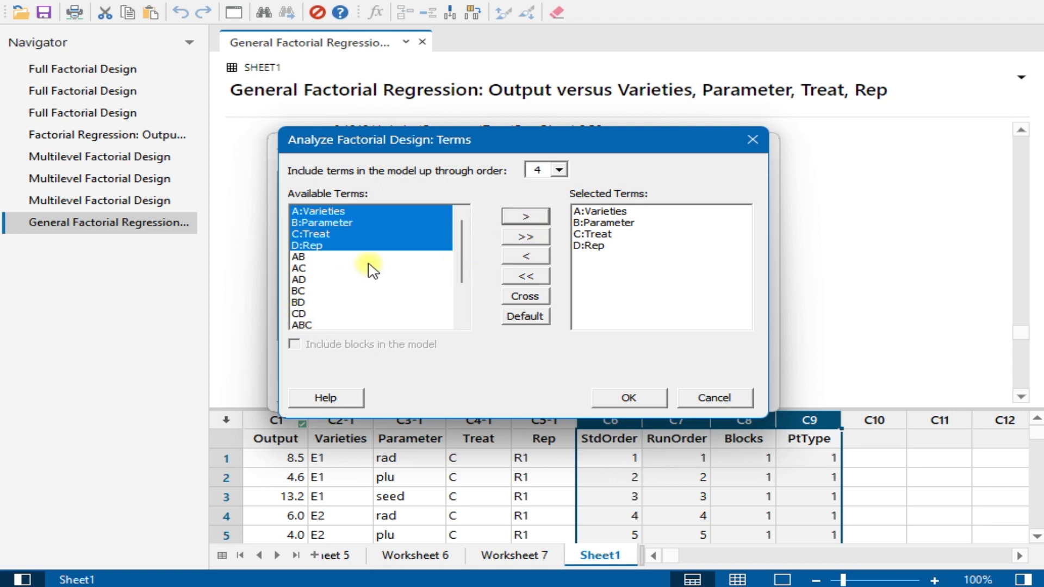
{"action": "left_click", "coordinate": [604, 398]}
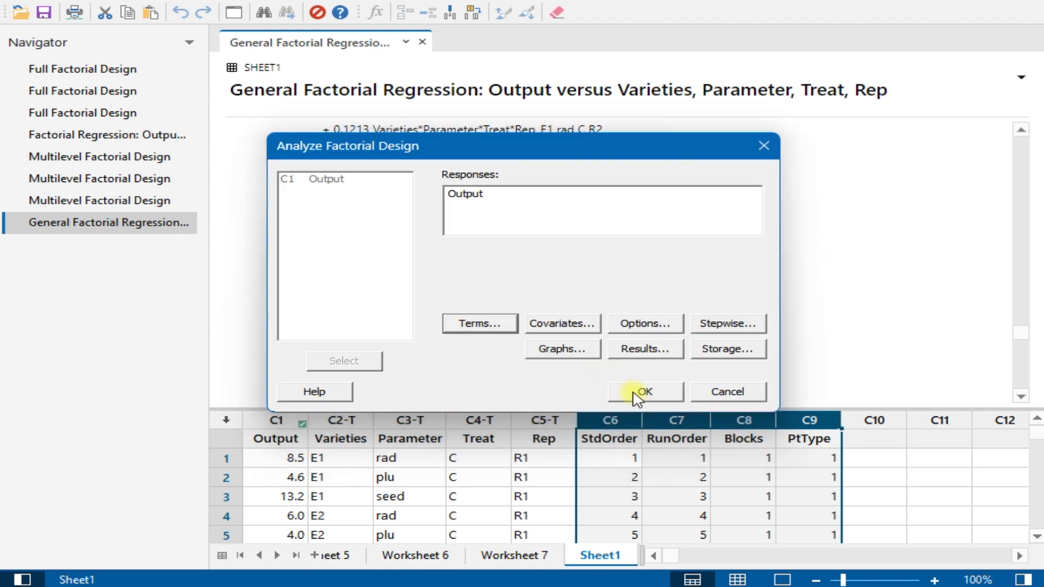
{"action": "left_click", "coordinate": [638, 393]}
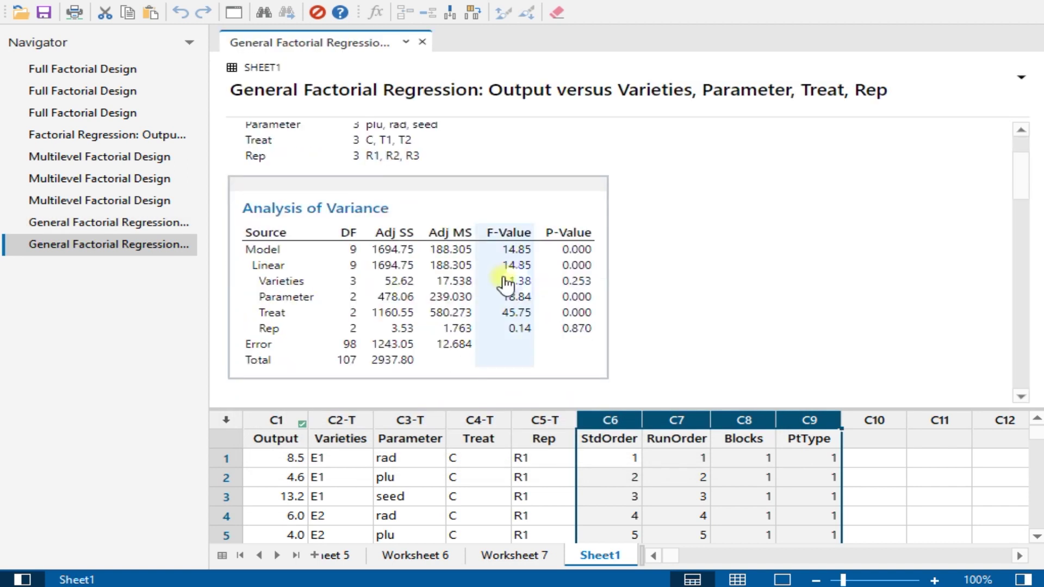
Step: Examine the main-effects regression results from the Analysis of Variance table down to the Pareto chart and back to Factor Information
{"action": "scroll", "coordinate": [506, 282], "scroll_direction": "down", "scroll_amount": 2}
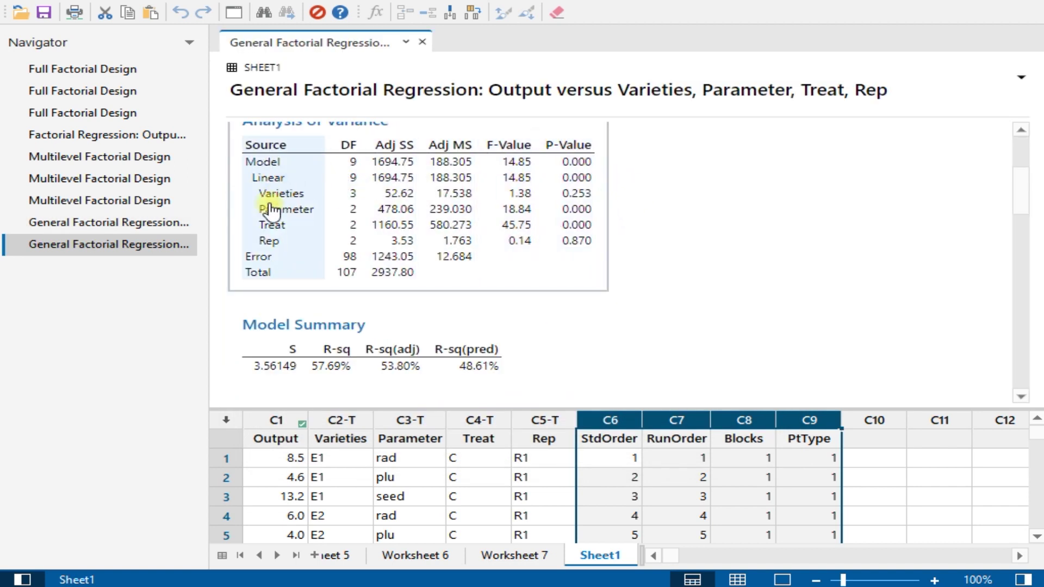
{"action": "scroll", "coordinate": [272, 233], "scroll_direction": "down", "scroll_amount": 4}
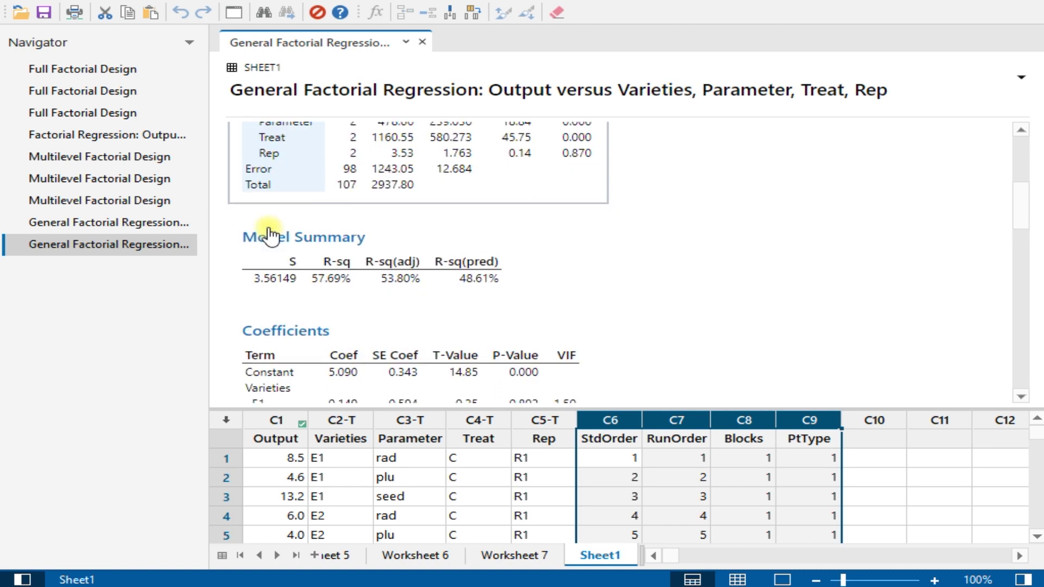
{"action": "scroll", "coordinate": [496, 239], "scroll_direction": "down", "scroll_amount": 1}
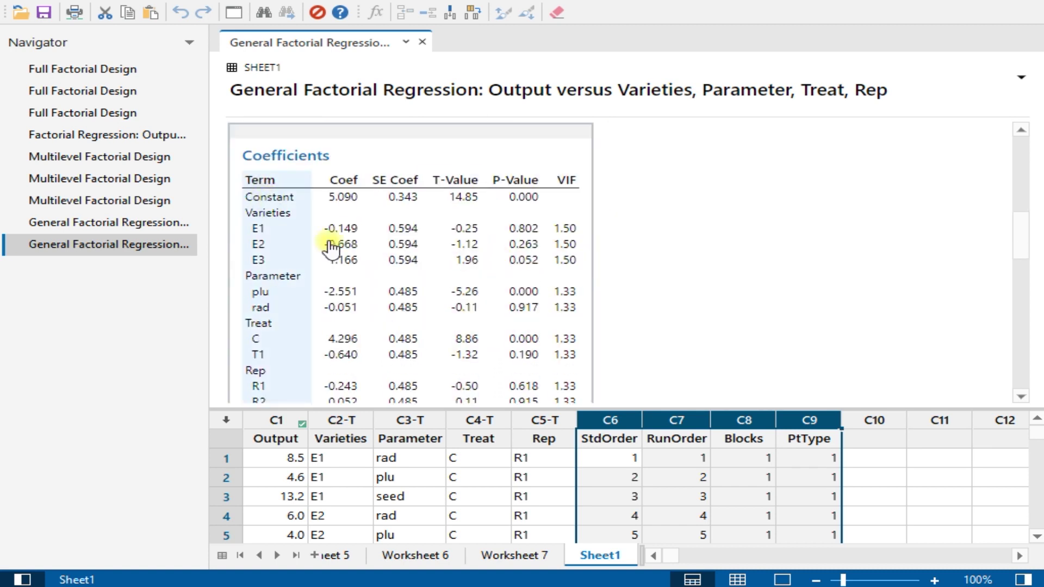
{"action": "scroll", "coordinate": [305, 246], "scroll_direction": "down", "scroll_amount": 7}
{"action": "scroll", "coordinate": [327, 274], "scroll_direction": "down", "scroll_amount": 10}
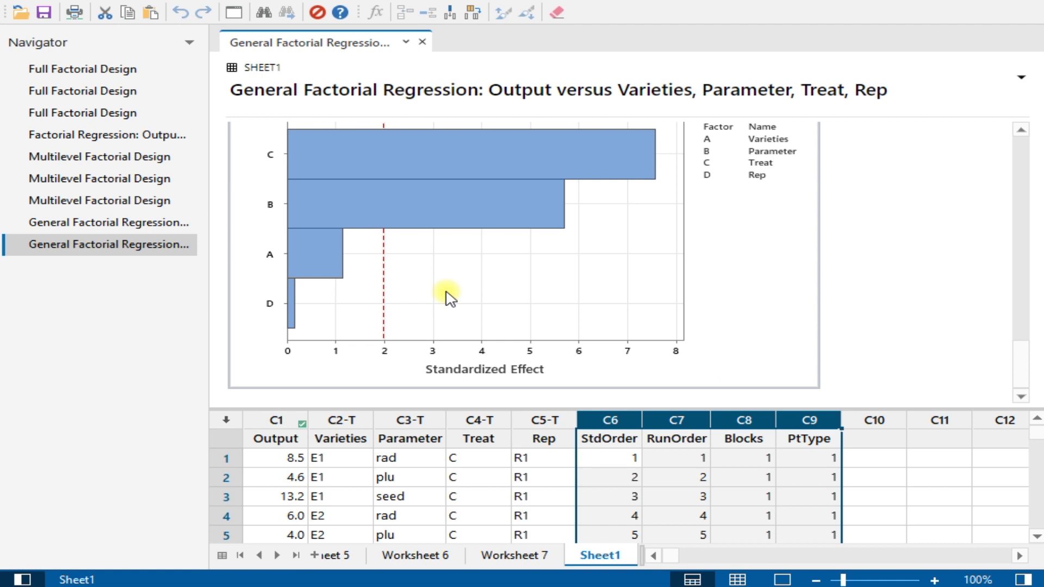
{"action": "left_click", "coordinate": [450, 298]}
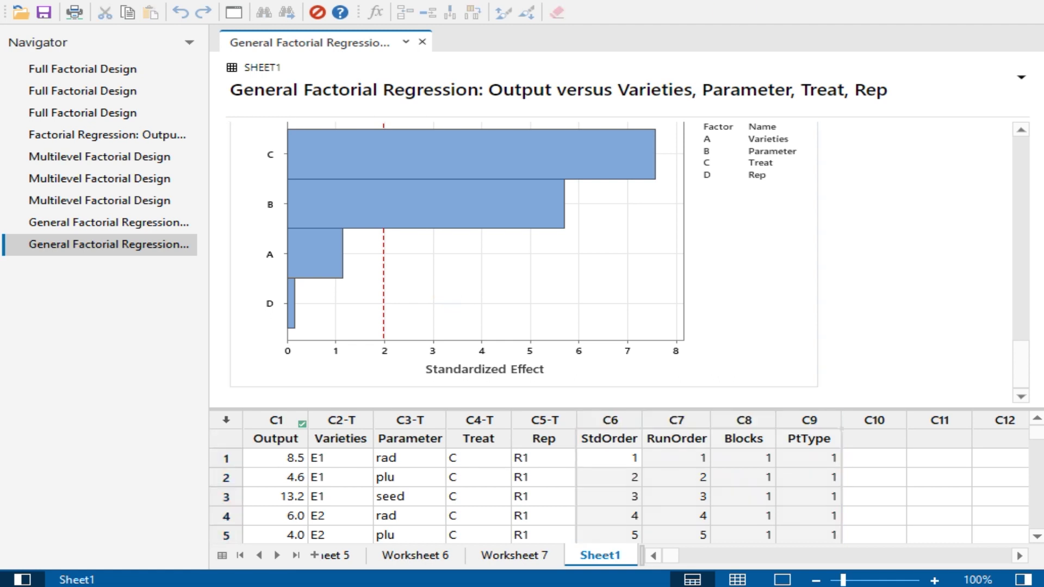
{"action": "scroll", "coordinate": [612, 186], "scroll_direction": "up", "scroll_amount": 3}
{"action": "scroll", "coordinate": [629, 260], "scroll_direction": "up", "scroll_amount": 15}
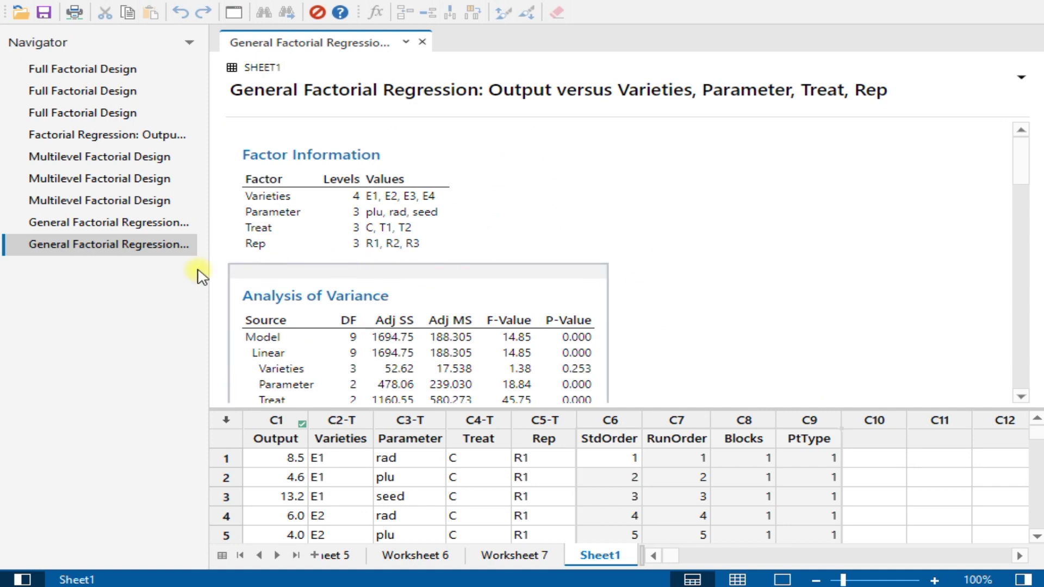
Step: Send the latest General Factorial Regression output to Microsoft Word
{"action": "left_click", "coordinate": [136, 246]}
{"action": "right_click", "coordinate": [137, 248]}
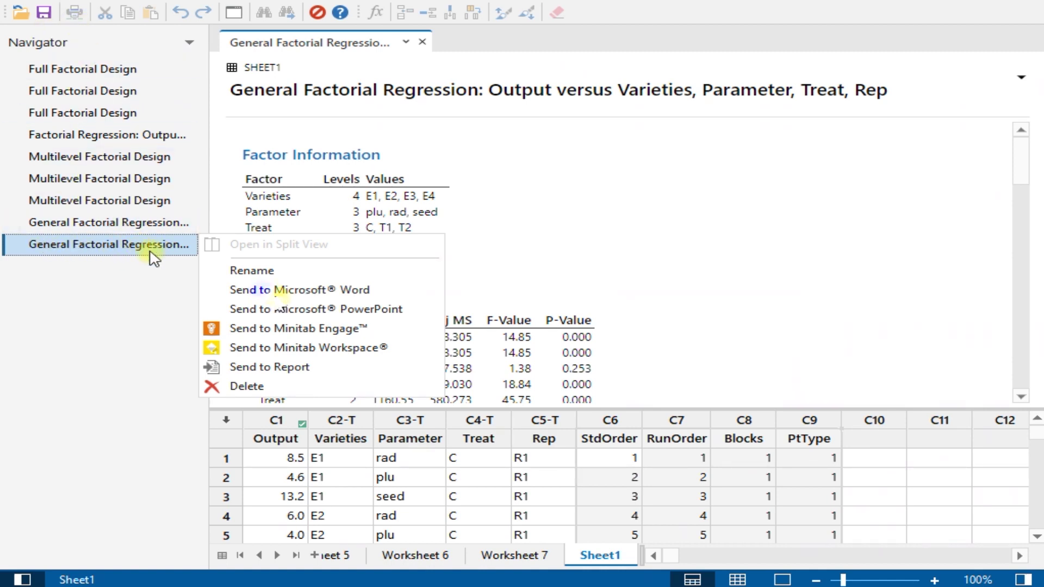
{"action": "left_click", "coordinate": [318, 294]}
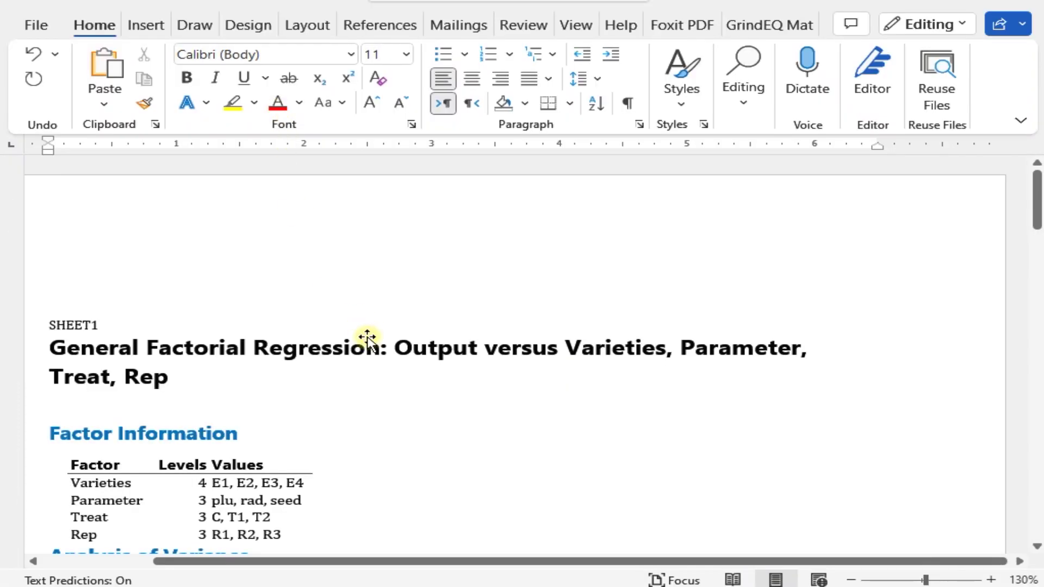
Step: Look through the exported regression report and delete the document's entire content
{"action": "scroll", "coordinate": [381, 326], "scroll_direction": "up", "scroll_amount": 10}
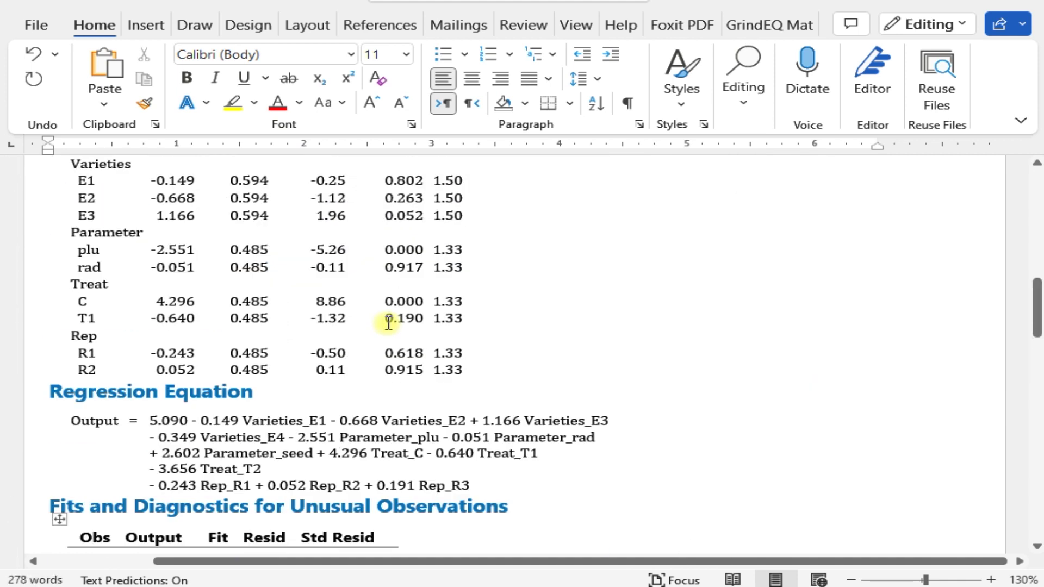
{"action": "scroll", "coordinate": [388, 322], "scroll_direction": "up", "scroll_amount": 5}
{"action": "scroll", "coordinate": [388, 322], "scroll_direction": "up", "scroll_amount": 2}
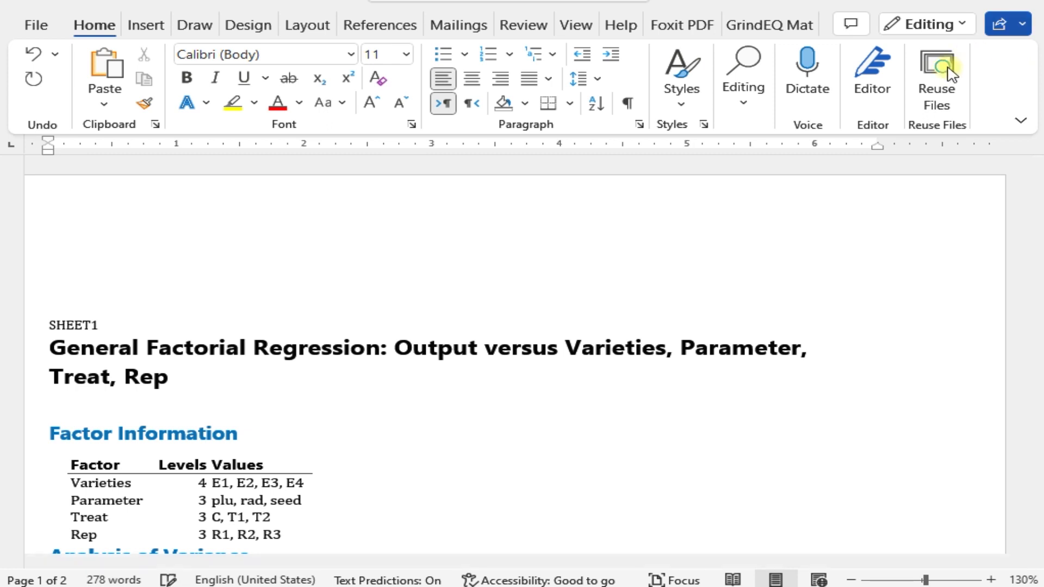
{"action": "key", "text": "ctrl+a"}
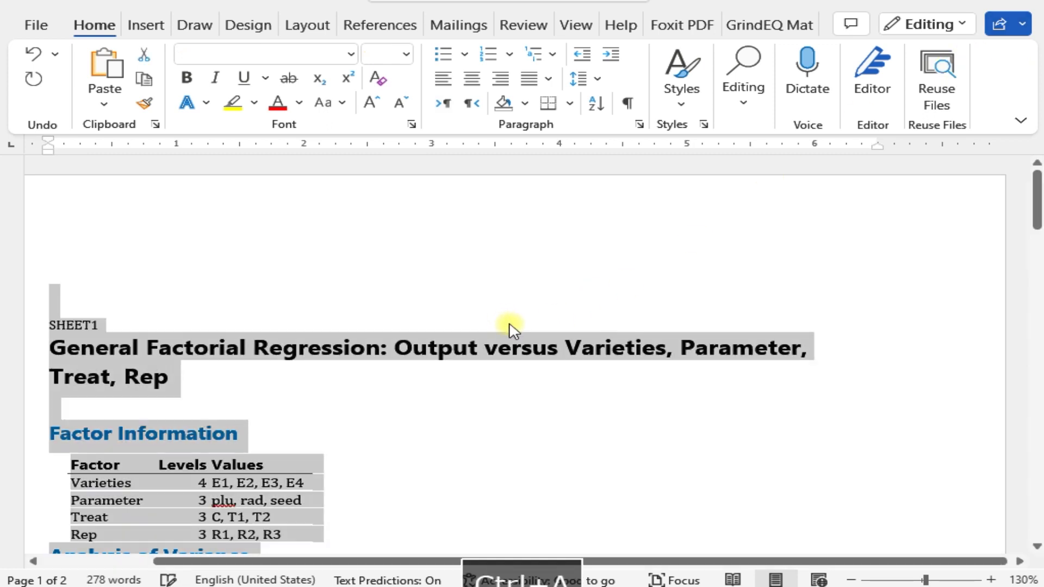
{"action": "key", "text": "Delete"}
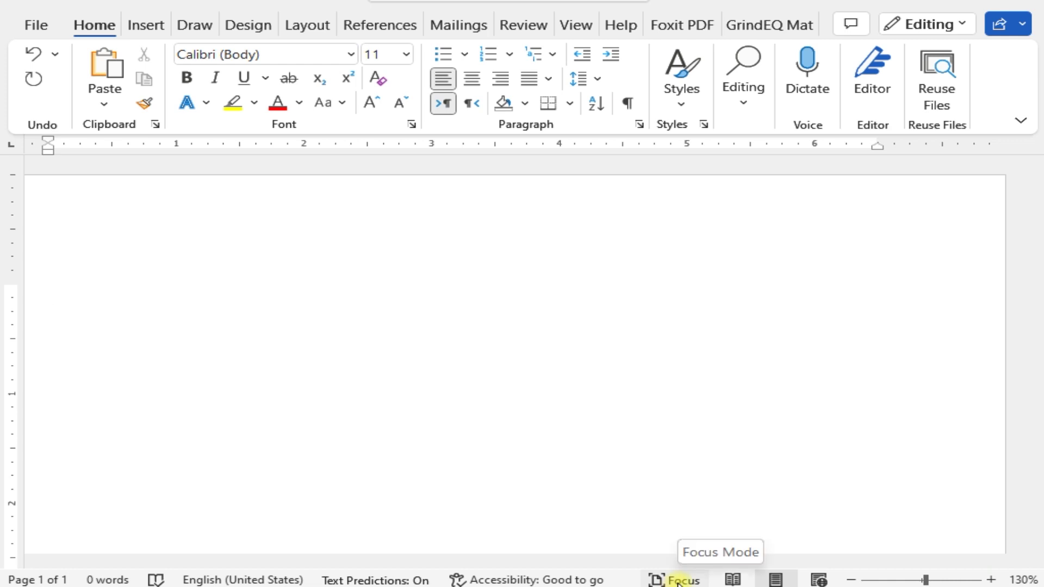
Step: Switch back to Minitab and copy the Analysis of Variance table from the latest regression output
{"action": "left_click", "coordinate": [622, 586]}
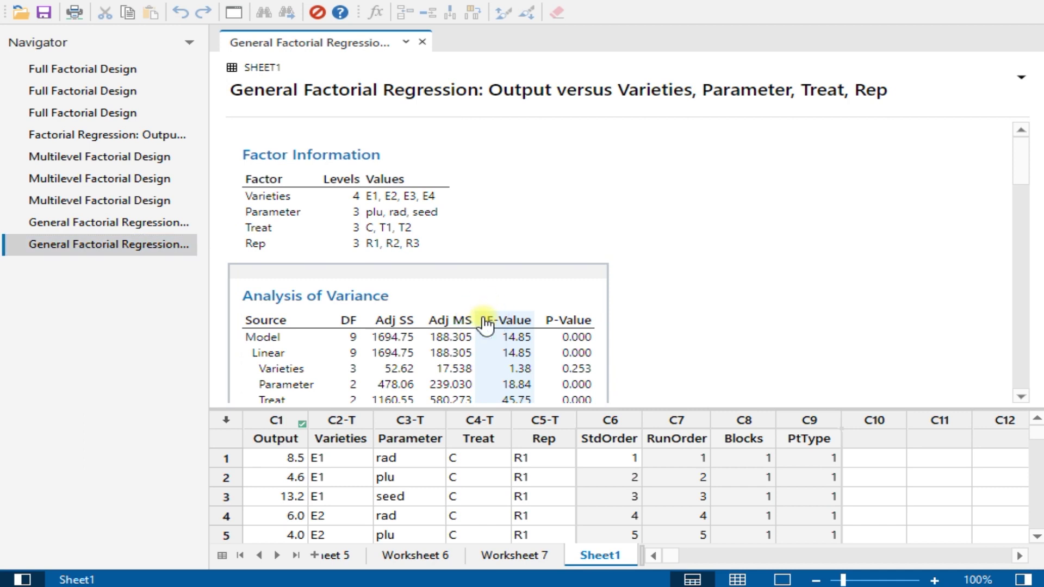
{"action": "right_click", "coordinate": [481, 322]}
{"action": "left_click", "coordinate": [631, 277]}
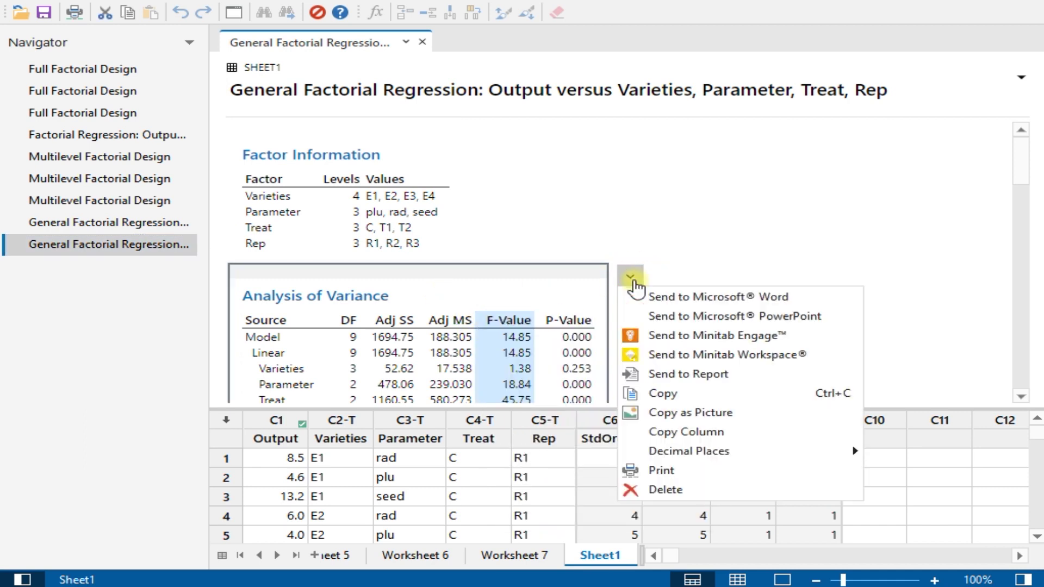
{"action": "right_click", "coordinate": [581, 279]}
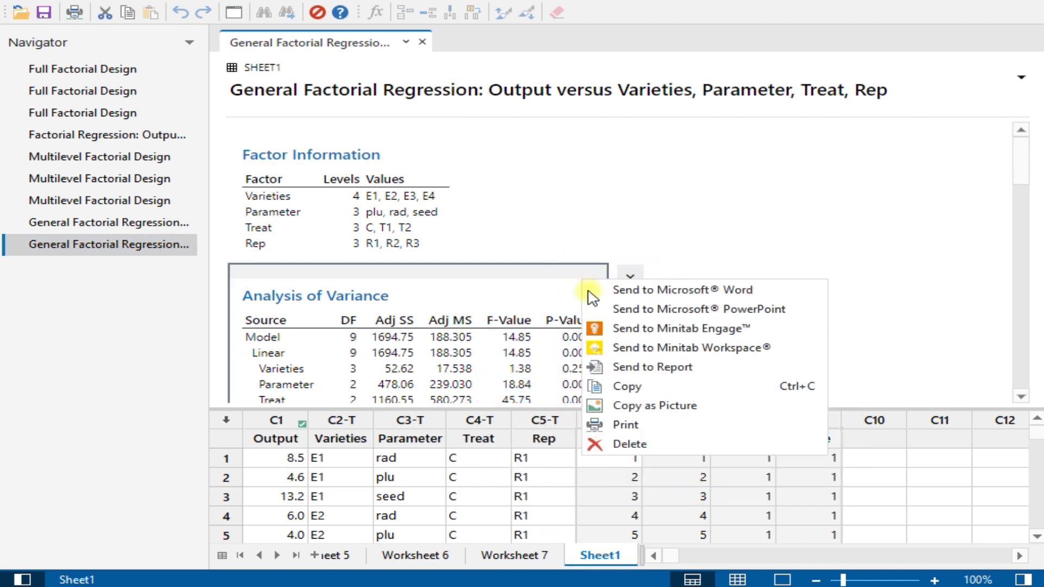
{"action": "left_click", "coordinate": [656, 386]}
Step: Switch to the empty Word document, paste the Analysis of Variance table and select the pasted table
{"action": "mouse_move", "coordinate": [702, 582]}
{"action": "left_click", "coordinate": [710, 511]}
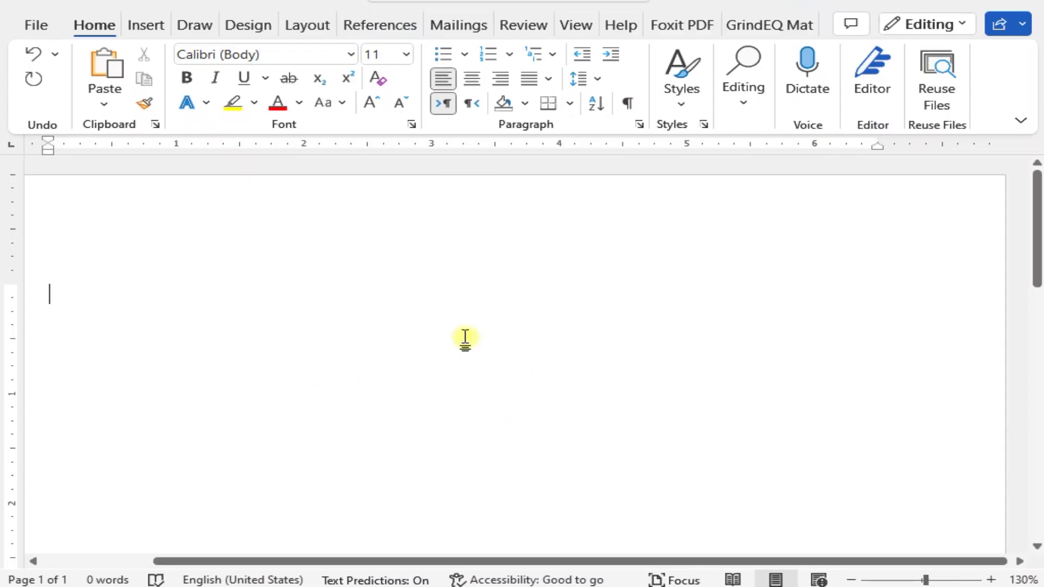
{"action": "key", "text": "ctrl+v"}
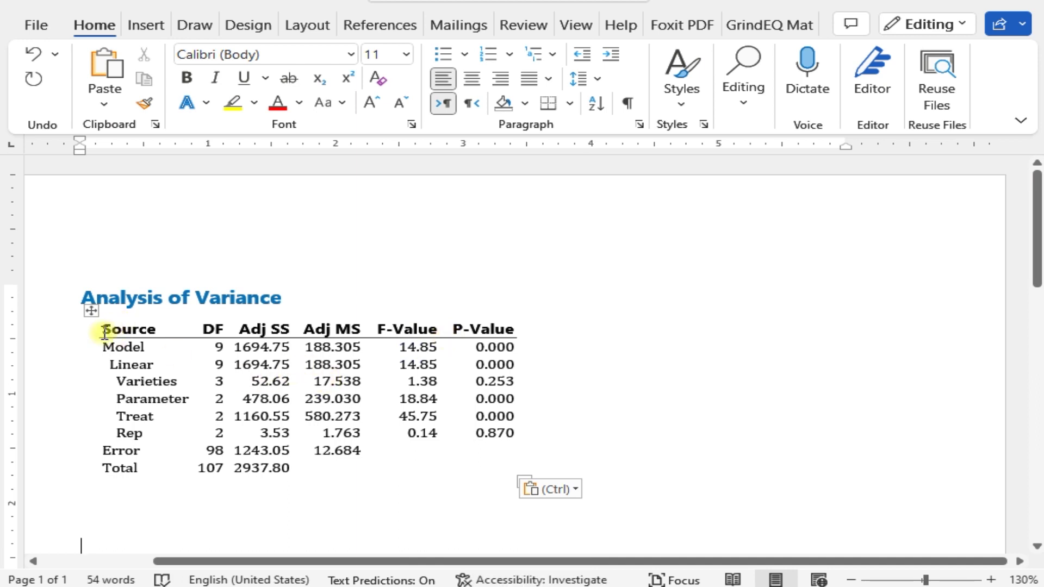
{"action": "left_click", "coordinate": [88, 313]}
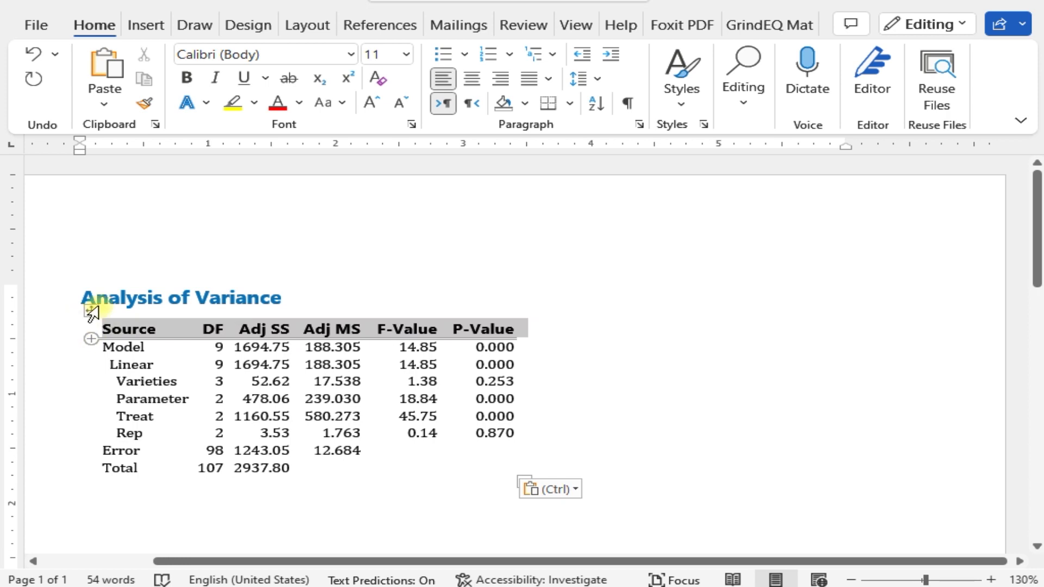
Step: Apply all borders to the pasted Analysis of Variance table, then place the cursor below the table
{"action": "left_click", "coordinate": [95, 314]}
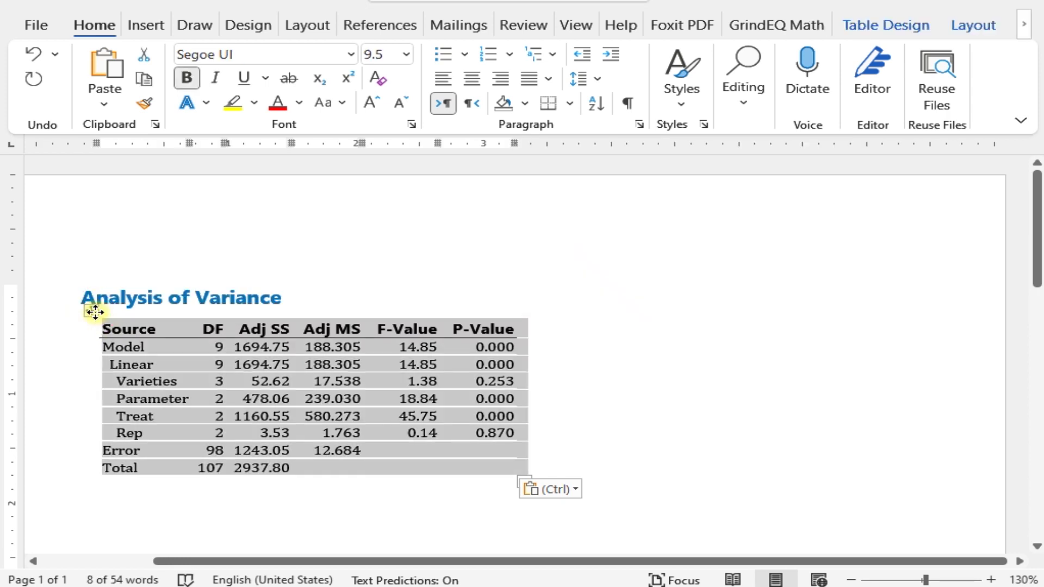
{"action": "left_click", "coordinate": [570, 104]}
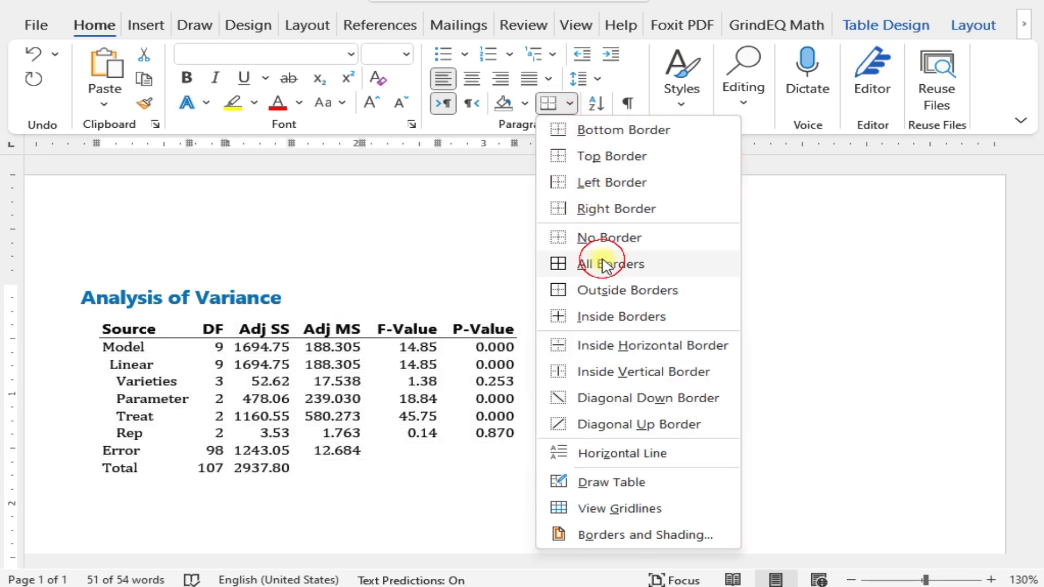
{"action": "left_click", "coordinate": [605, 265]}
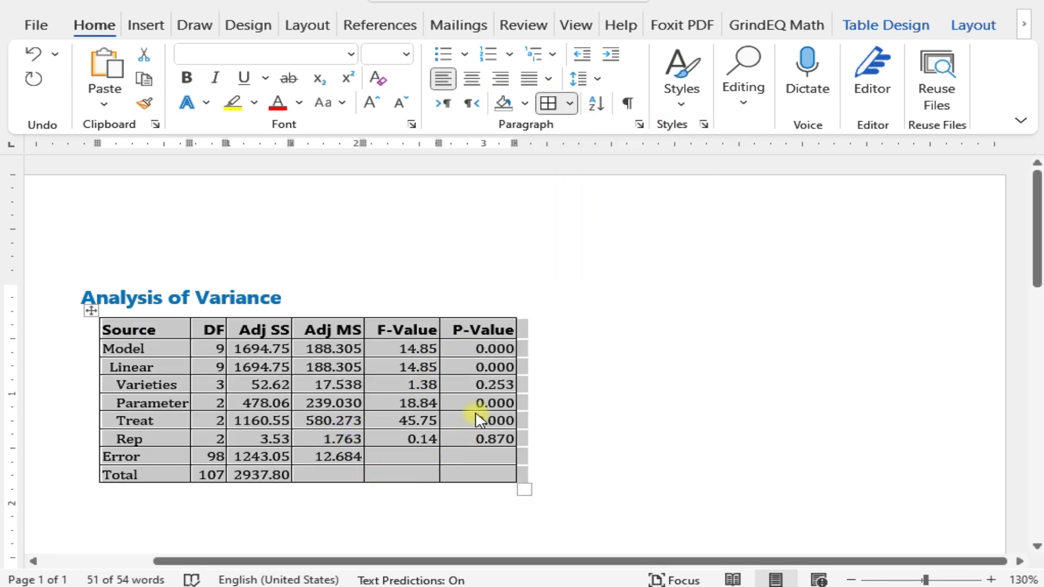
{"action": "left_click", "coordinate": [501, 403]}
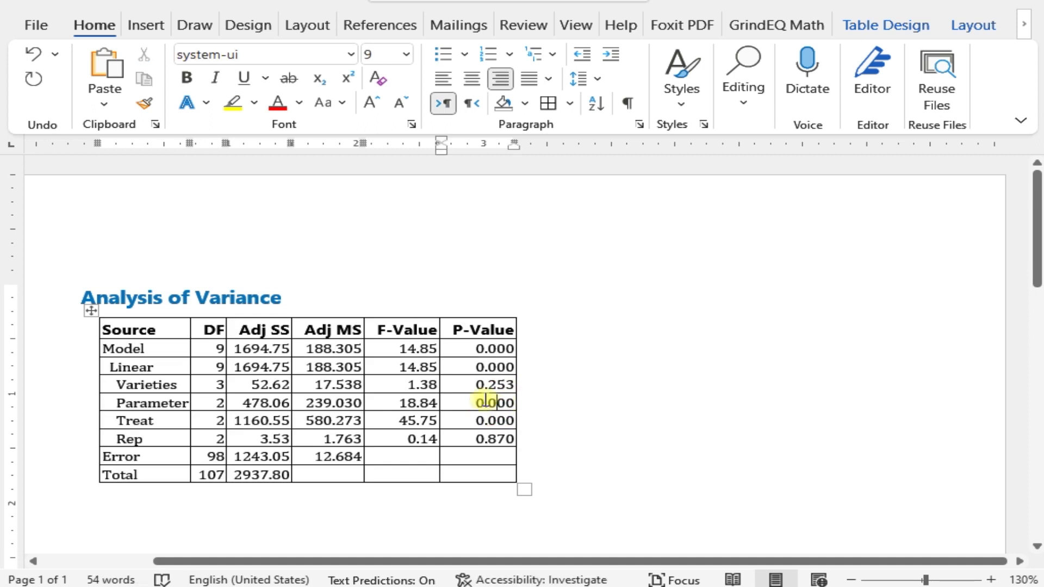
{"action": "scroll", "coordinate": [486, 402], "scroll_direction": "down", "scroll_amount": 2}
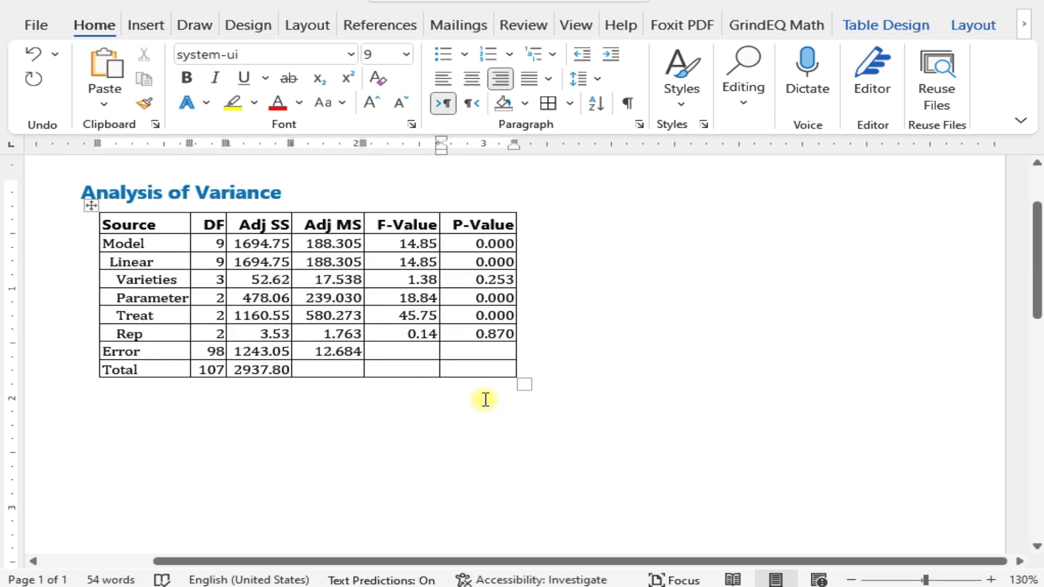
{"action": "scroll", "coordinate": [486, 399], "scroll_direction": "down", "scroll_amount": 1}
{"action": "left_click", "coordinate": [466, 419]}
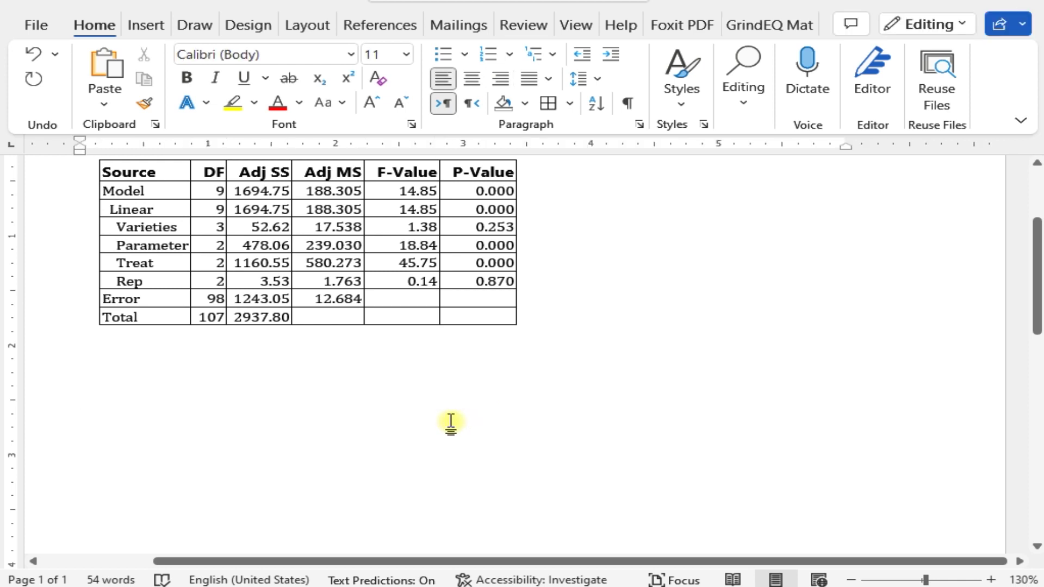
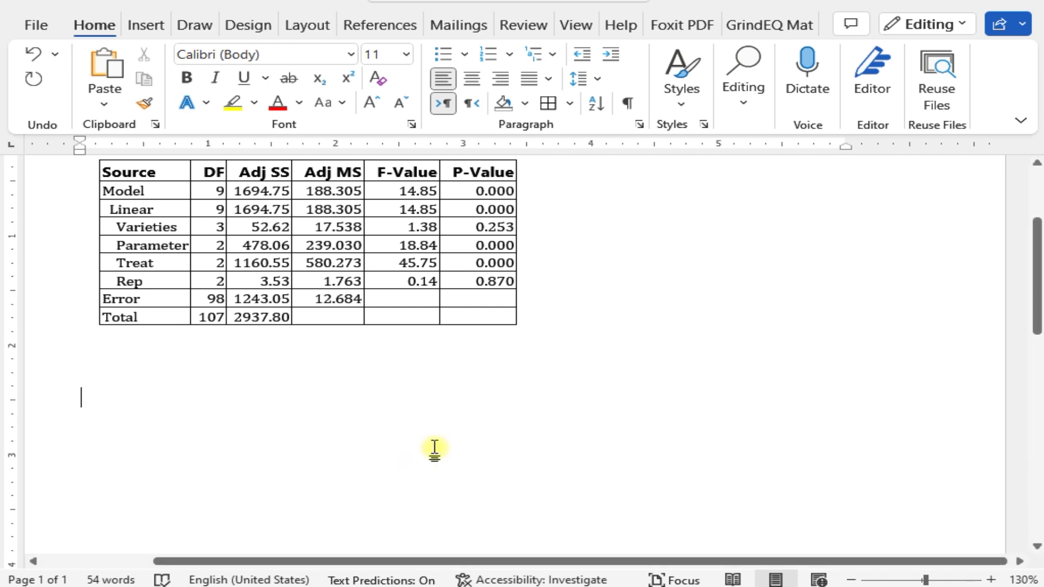
Step: Switch back to Minitab and look through the latest regression output down to its Pareto chart
{"action": "scroll", "coordinate": [433, 446], "scroll_direction": "up", "scroll_amount": 3}
{"action": "scroll", "coordinate": [434, 446], "scroll_direction": "down", "scroll_amount": 4}
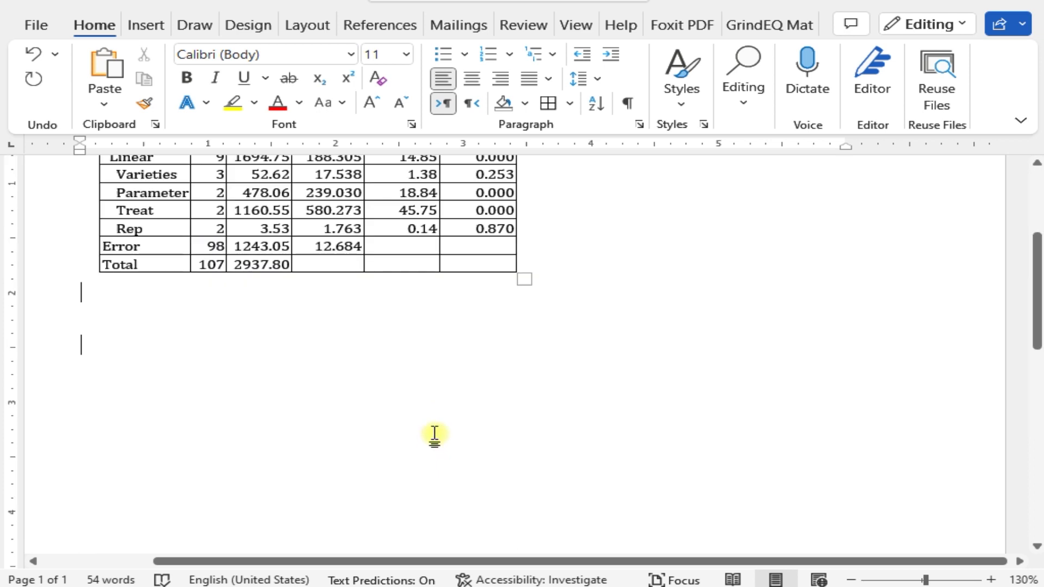
{"action": "scroll", "coordinate": [434, 435], "scroll_direction": "down", "scroll_amount": 1}
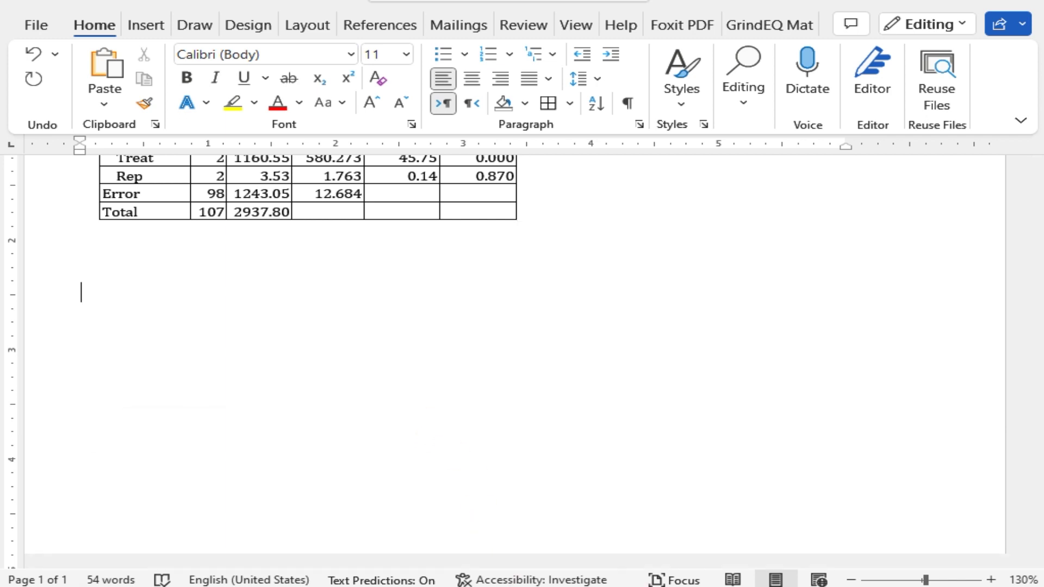
{"action": "mouse_move", "coordinate": [442, 586]}
{"action": "key", "text": "alt+Tab"}
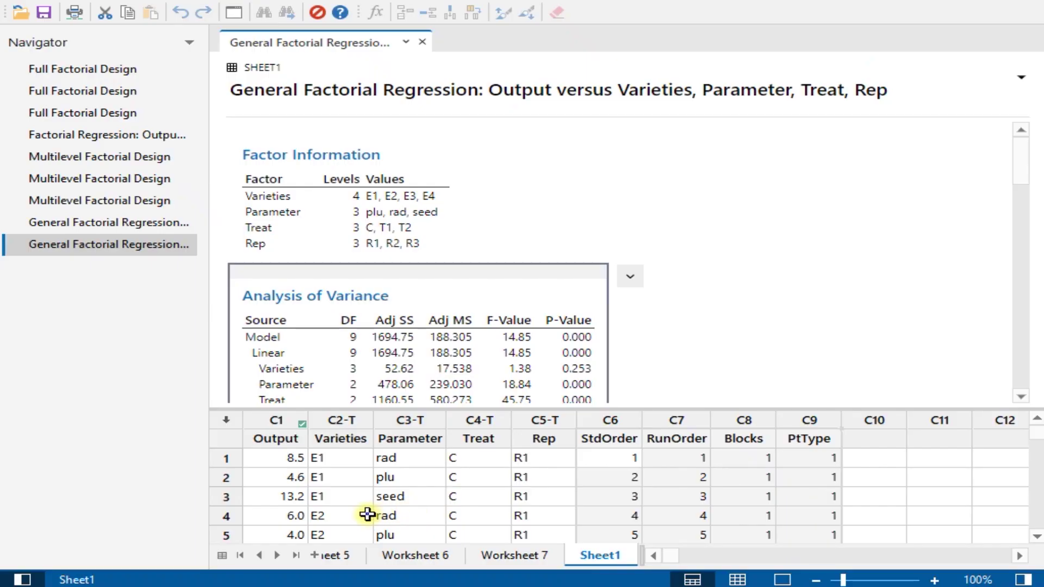
{"action": "left_click", "coordinate": [286, 478]}
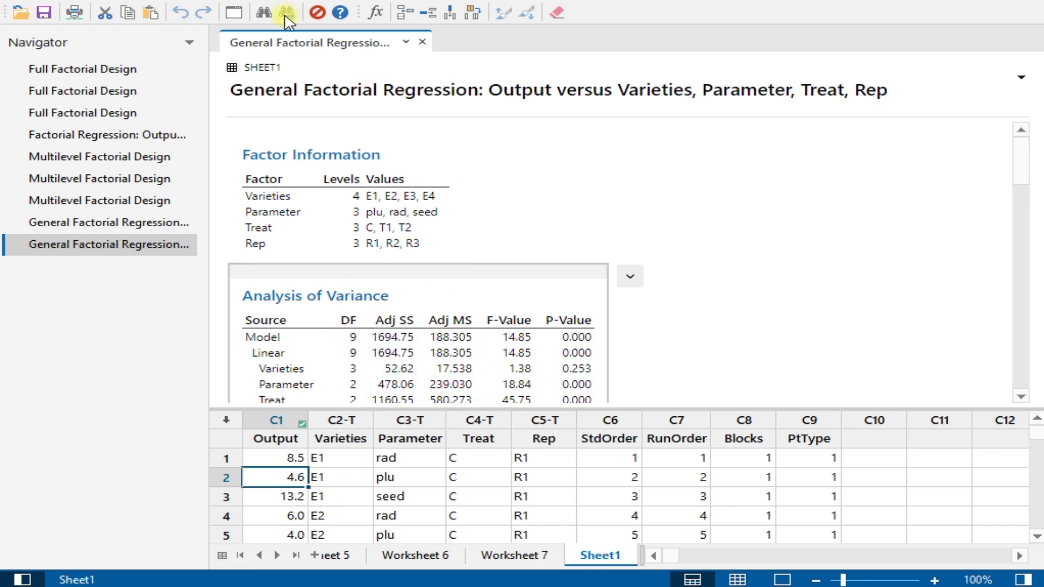
{"action": "left_click", "coordinate": [189, 1]}
{"action": "mouse_move", "coordinate": [177, 10]}
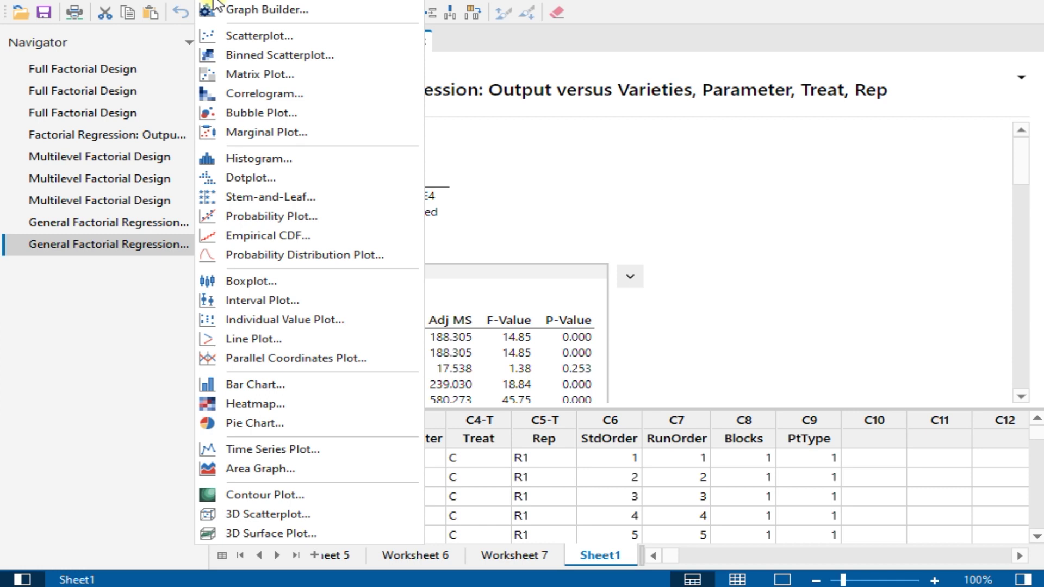
{"action": "left_click", "coordinate": [913, 288]}
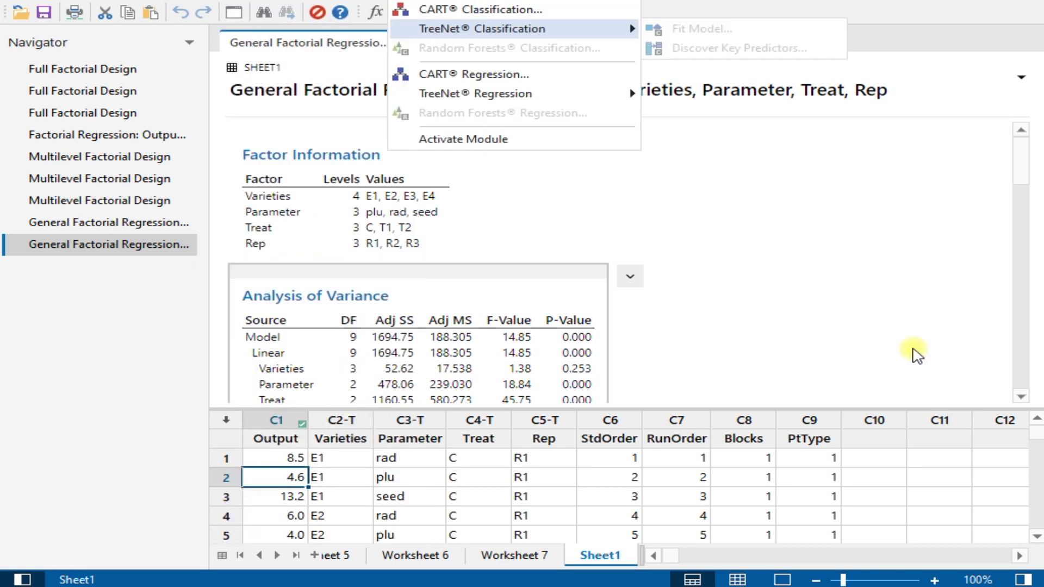
{"action": "scroll", "coordinate": [902, 327], "scroll_direction": "down", "scroll_amount": 5}
{"action": "scroll", "coordinate": [599, 228], "scroll_direction": "down", "scroll_amount": 5}
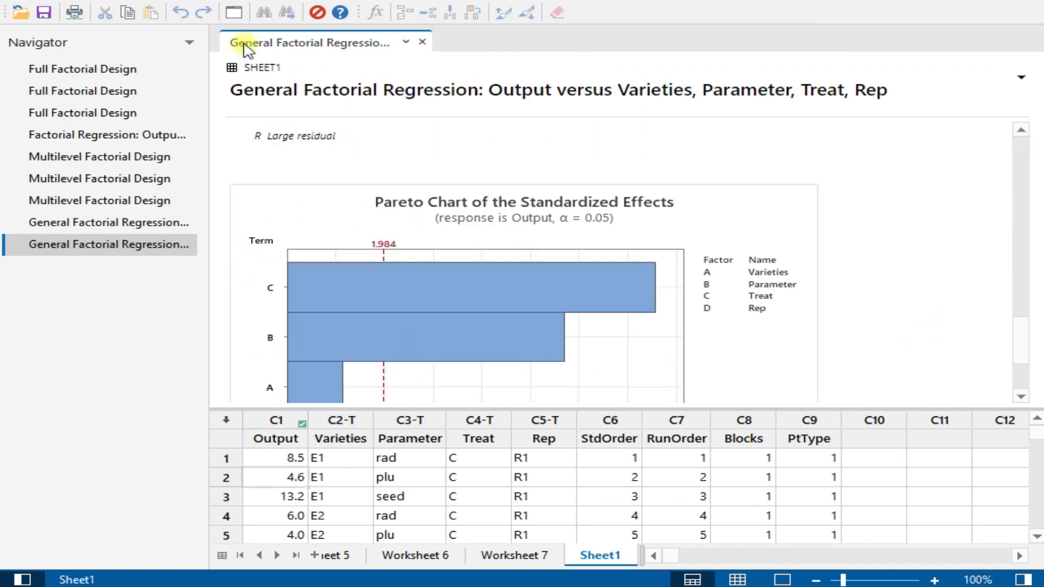
{"action": "left_click", "coordinate": [178, 3]}
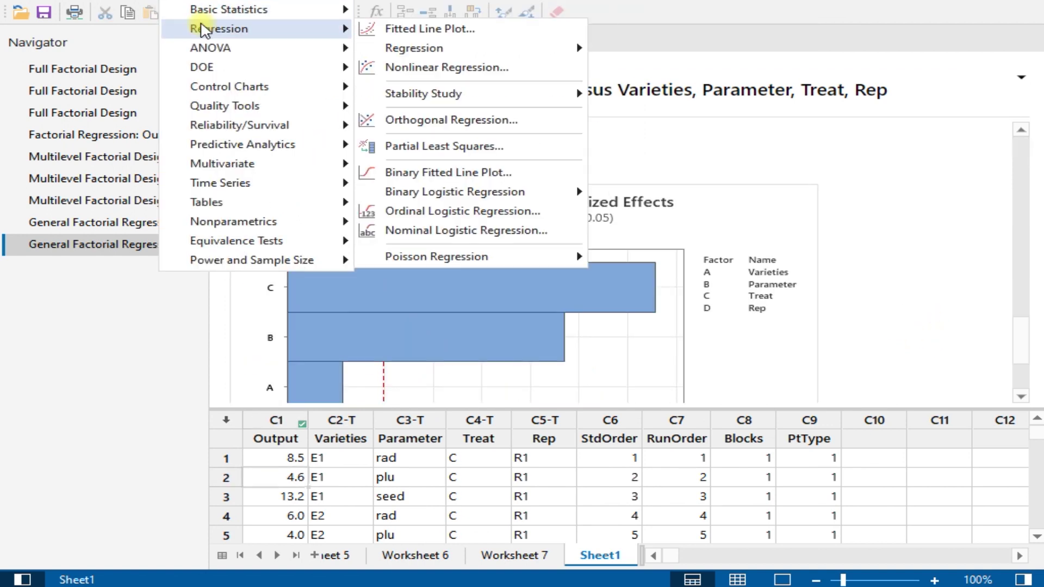
{"action": "mouse_move", "coordinate": [309, 248]}
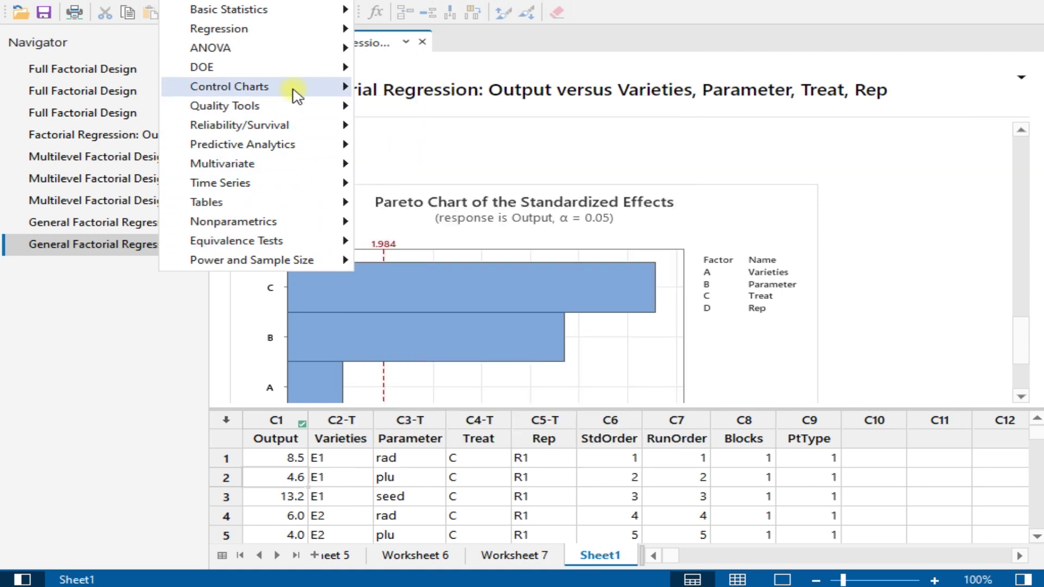
{"action": "mouse_move", "coordinate": [237, 38]}
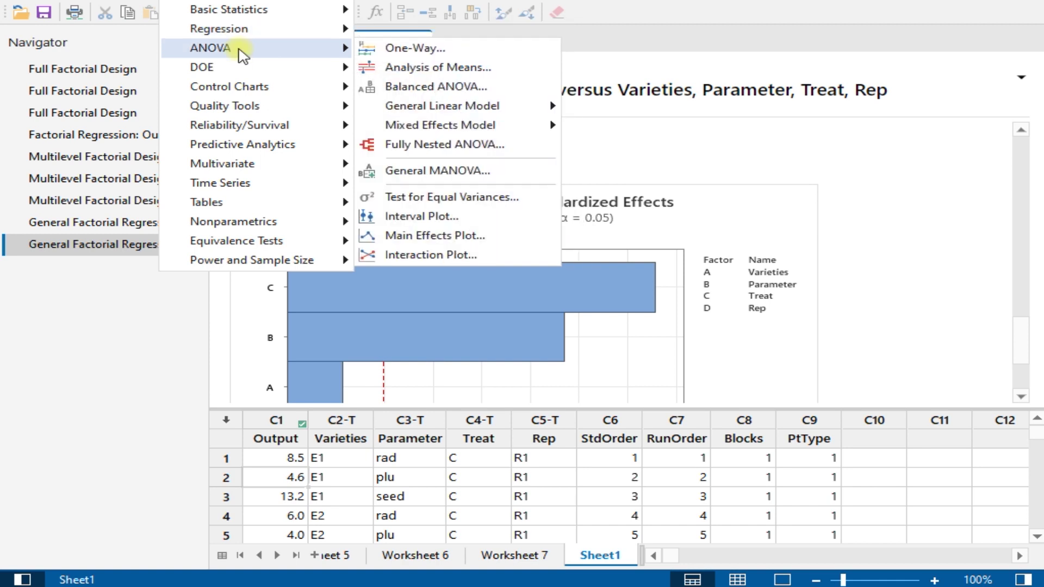
{"action": "mouse_move", "coordinate": [154, 2]}
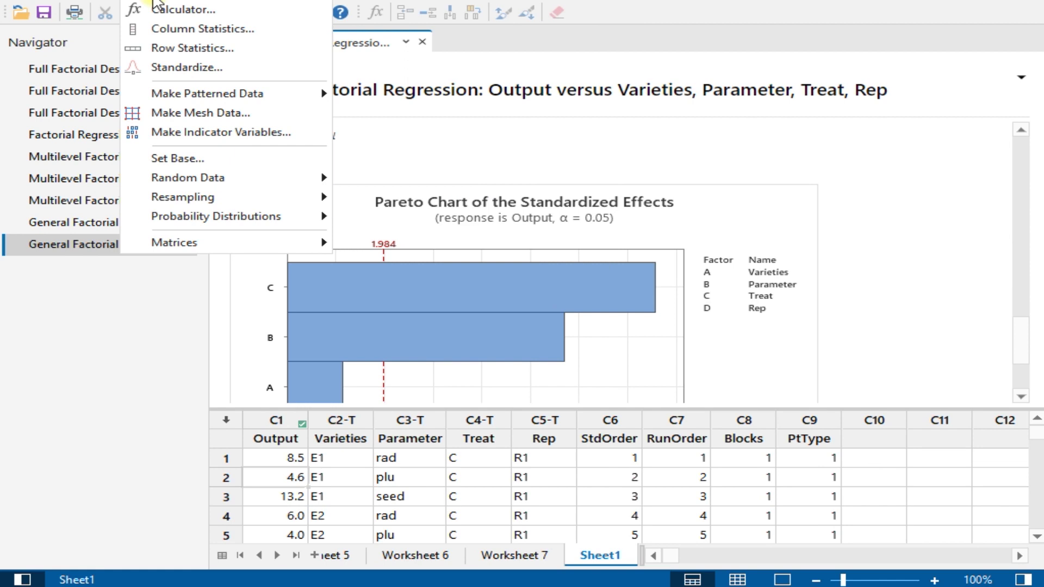
{"action": "mouse_move", "coordinate": [227, 2]}
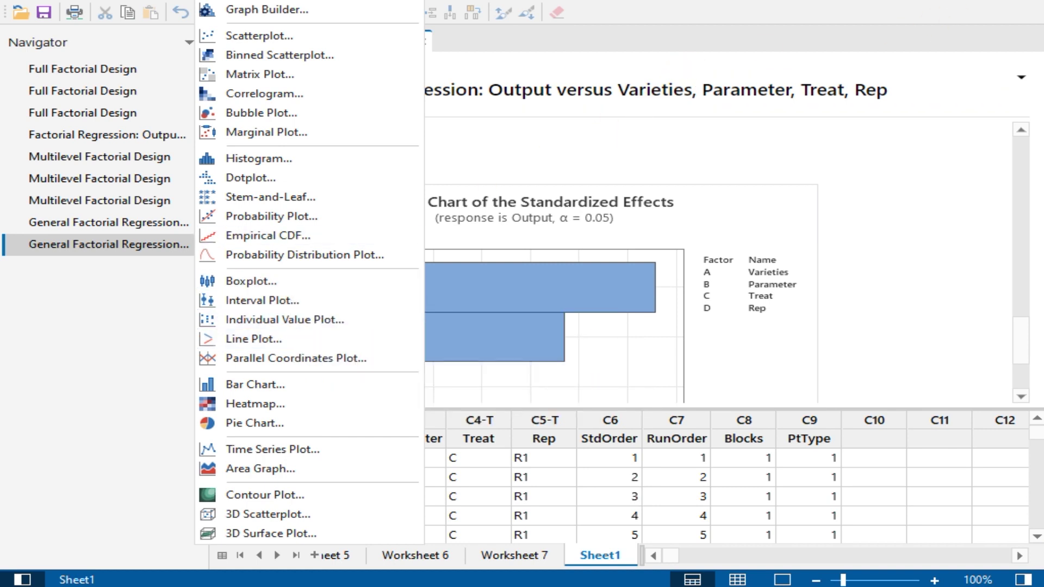
{"action": "left_click", "coordinate": [904, 3]}
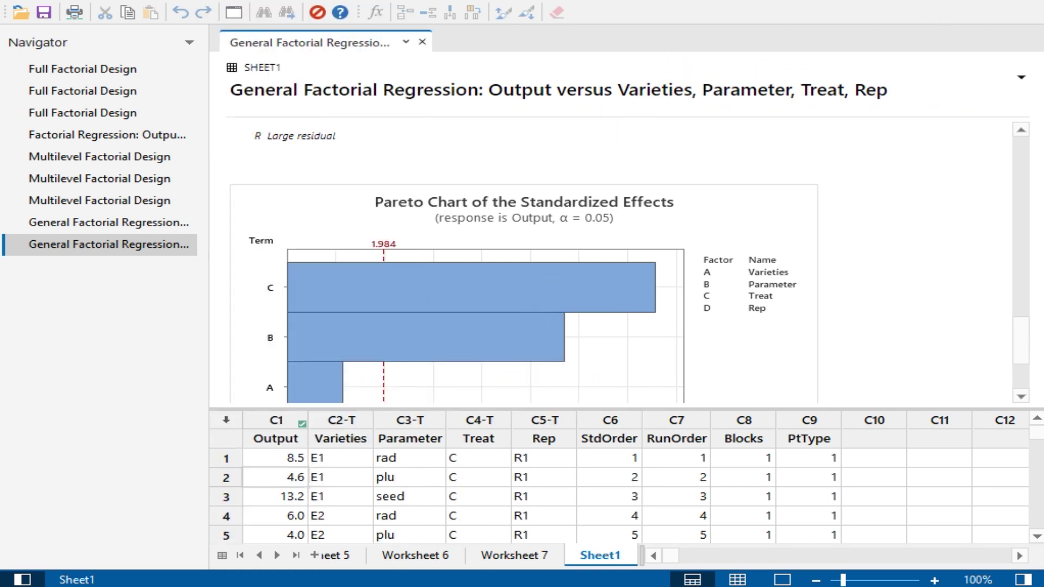
Step: Launch JMP Pro 16 from the Stat Soft group of pinned apps
{"action": "key", "text": "super"}
{"action": "left_click", "coordinate": [360, 165]}
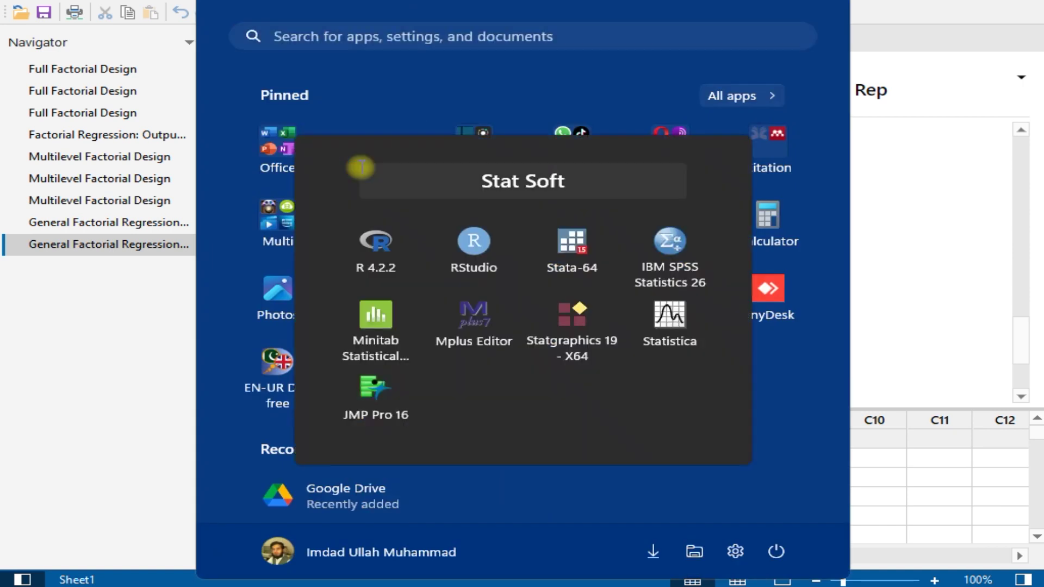
{"action": "left_click", "coordinate": [372, 394]}
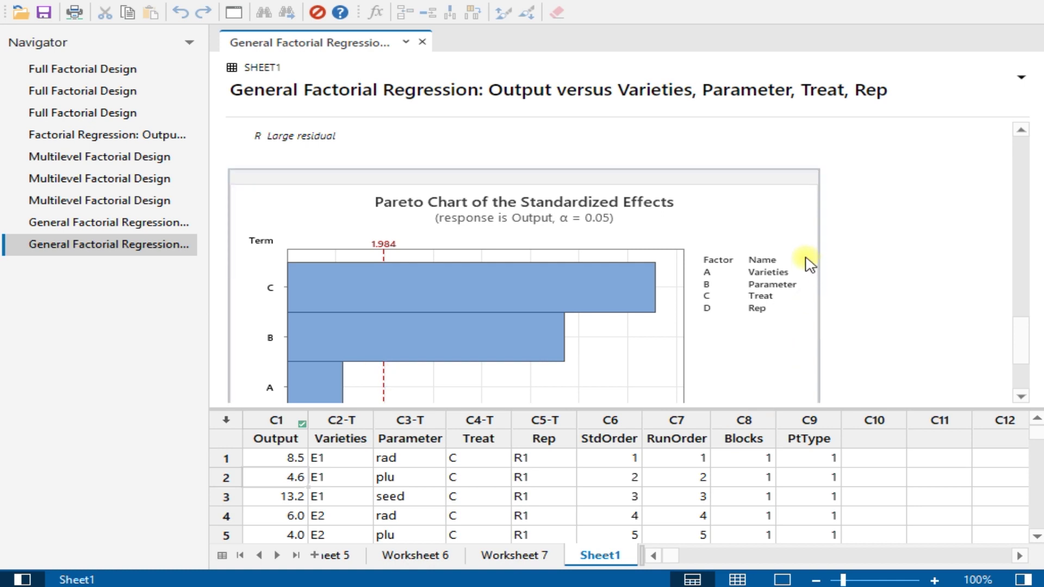
{"action": "scroll", "coordinate": [810, 265], "scroll_direction": "down", "scroll_amount": 3}
{"action": "scroll", "coordinate": [810, 265], "scroll_direction": "up", "scroll_amount": 4}
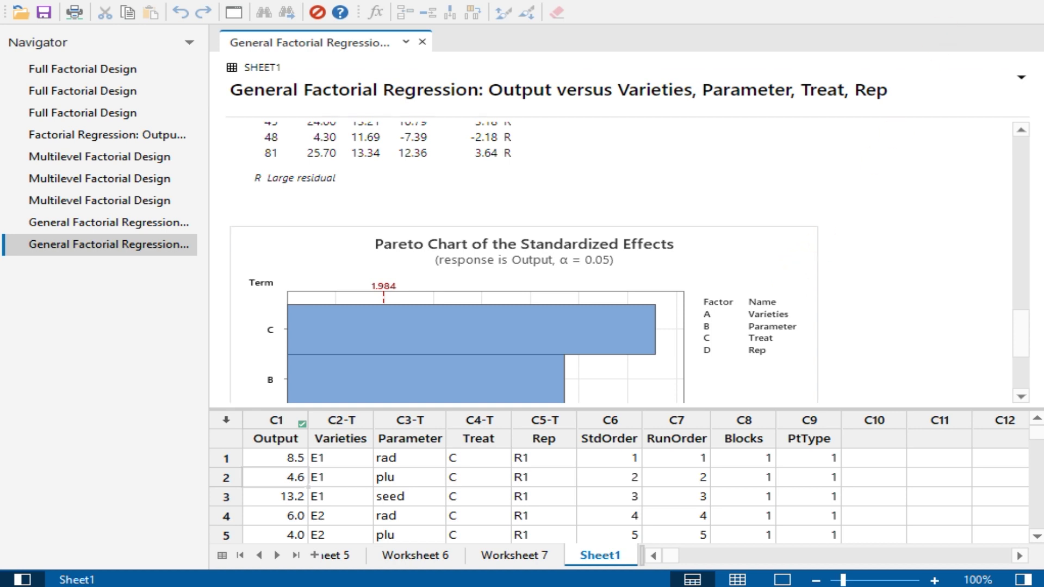
Step: Switch to Word and close its document, and close the workbook 1st research data.xlsx without saving its changes
{"action": "key", "text": "alt+Tab"}
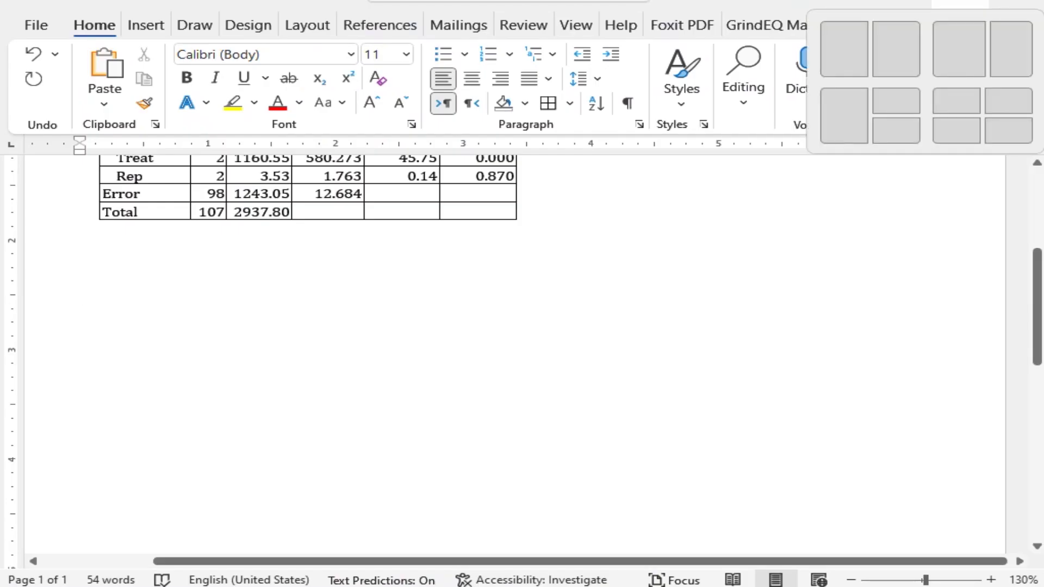
{"action": "left_click", "coordinate": [1017, 3]}
{"action": "left_click", "coordinate": [557, 330]}
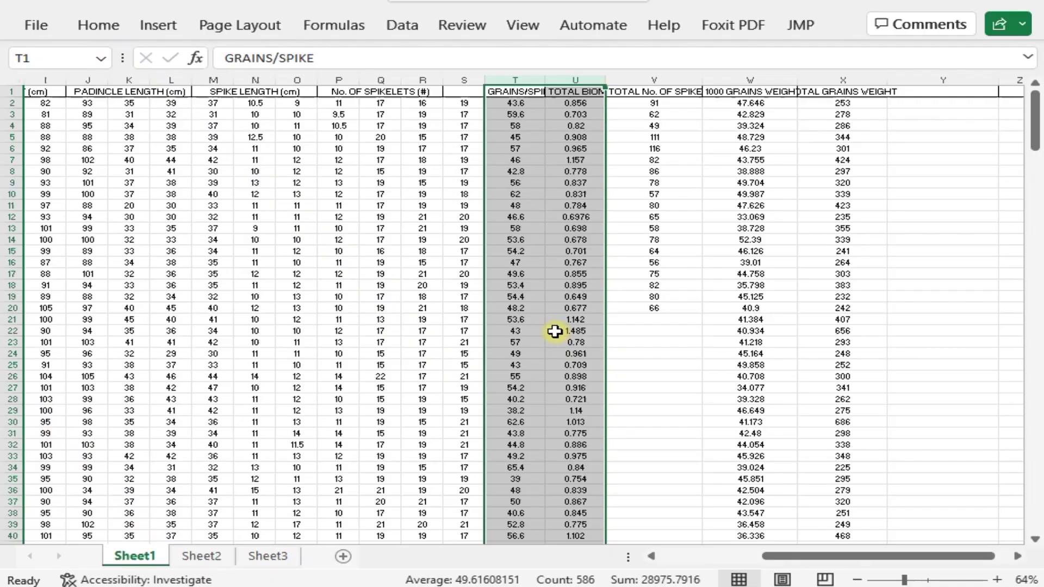
{"action": "left_click", "coordinate": [1017, 4]}
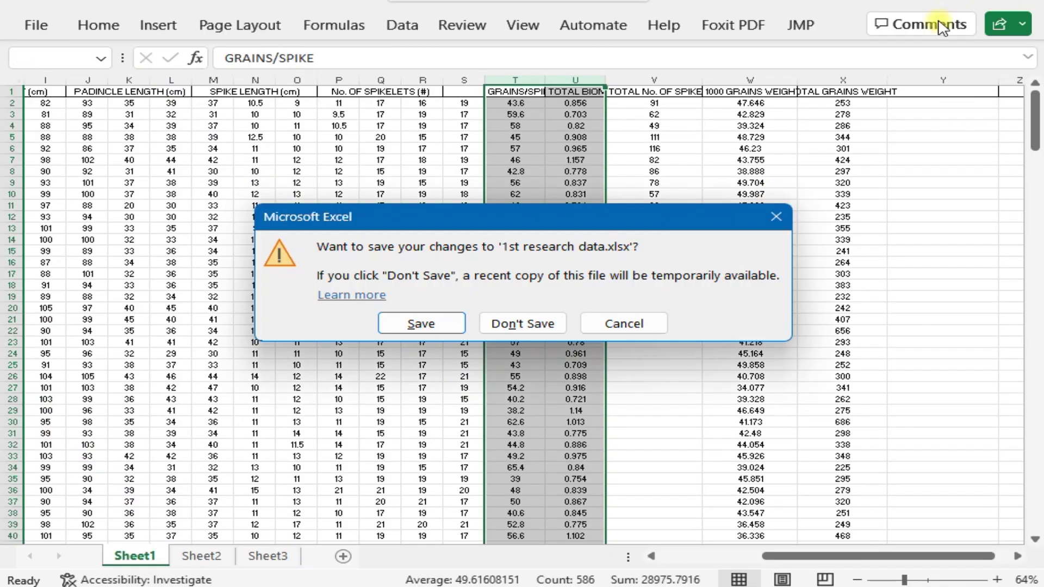
{"action": "left_click", "coordinate": [521, 336]}
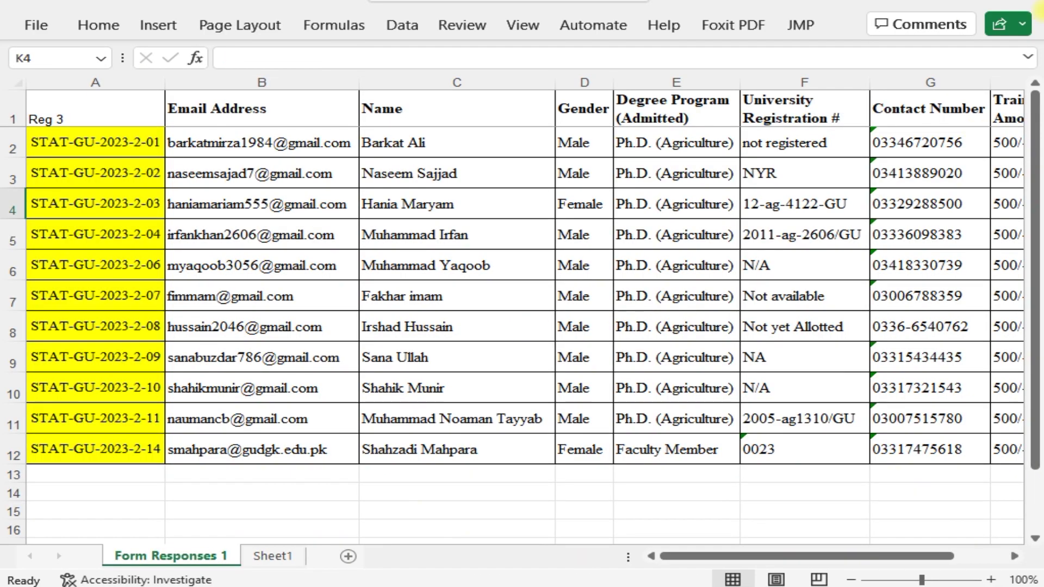
Step: Close the training registration workbook and move the remaining Excel data and Notepad++ windows out of the way to reach JMP Pro
{"action": "left_click", "coordinate": [1017, 3]}
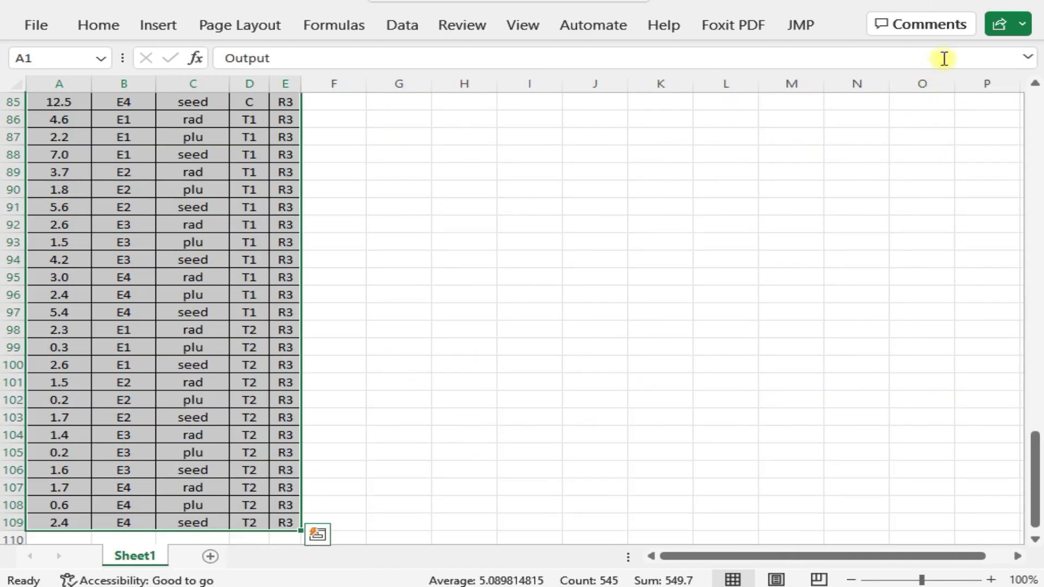
{"action": "left_click", "coordinate": [911, 3]}
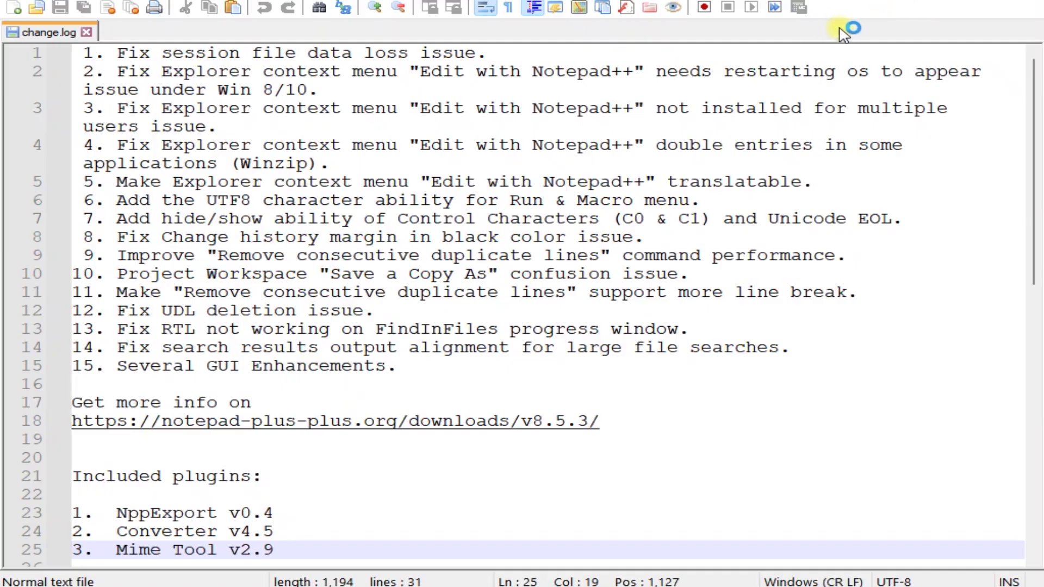
{"action": "left_click", "coordinate": [912, 2]}
{"action": "left_click", "coordinate": [946, 6]}
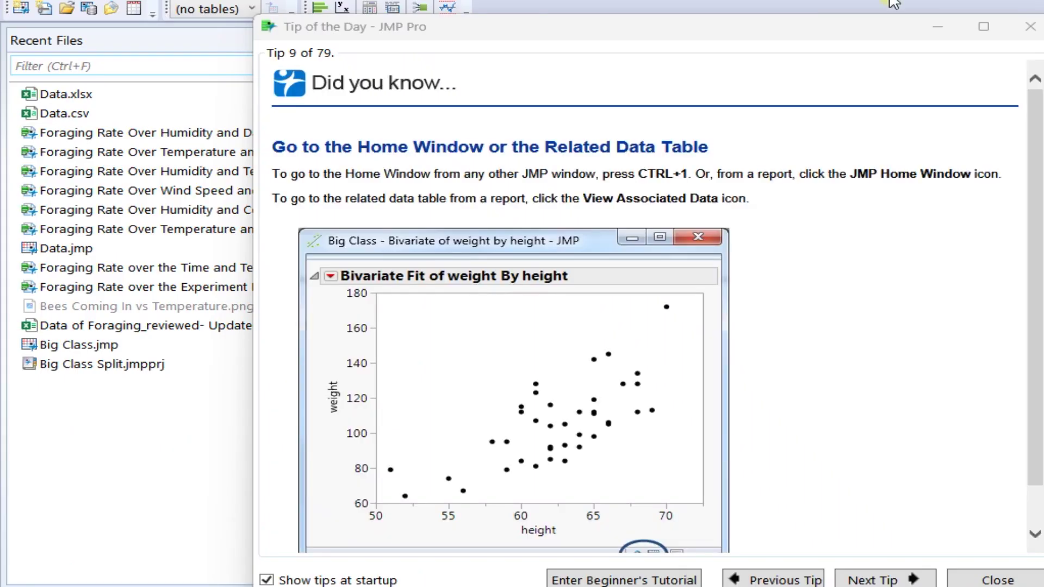
Step: Dismiss the Tip of the Day and bring up the Open Data File dialog with the file filter set to Data Files
{"action": "double_click", "coordinate": [863, 29]}
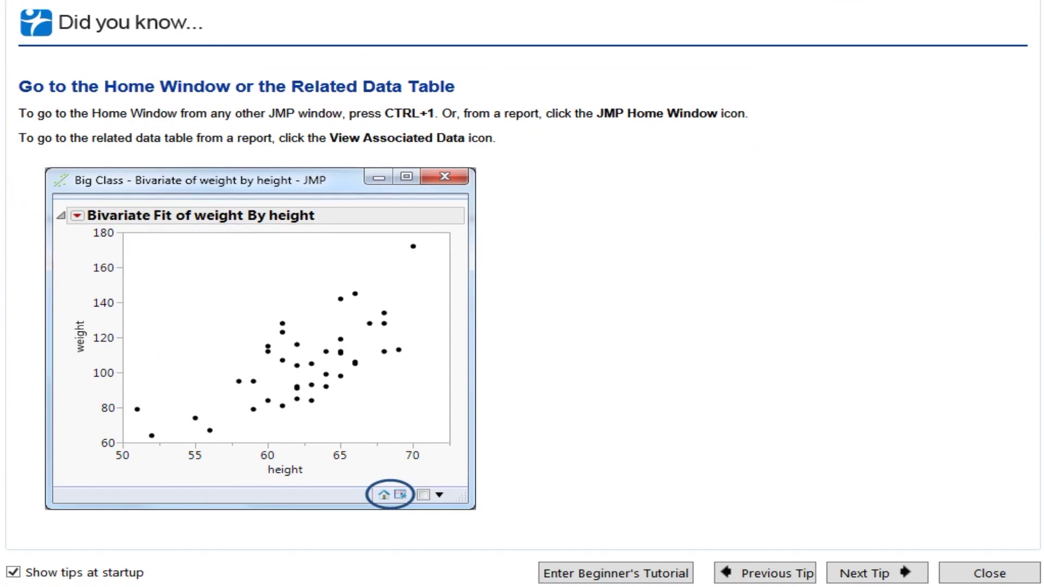
{"action": "left_click", "coordinate": [1031, 1]}
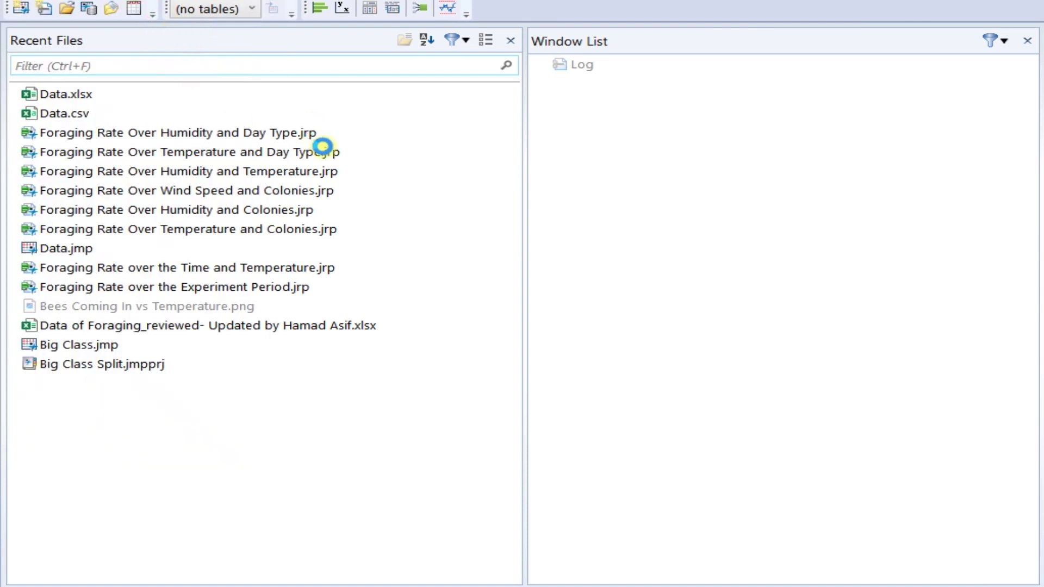
{"action": "key", "text": "ctrl+o"}
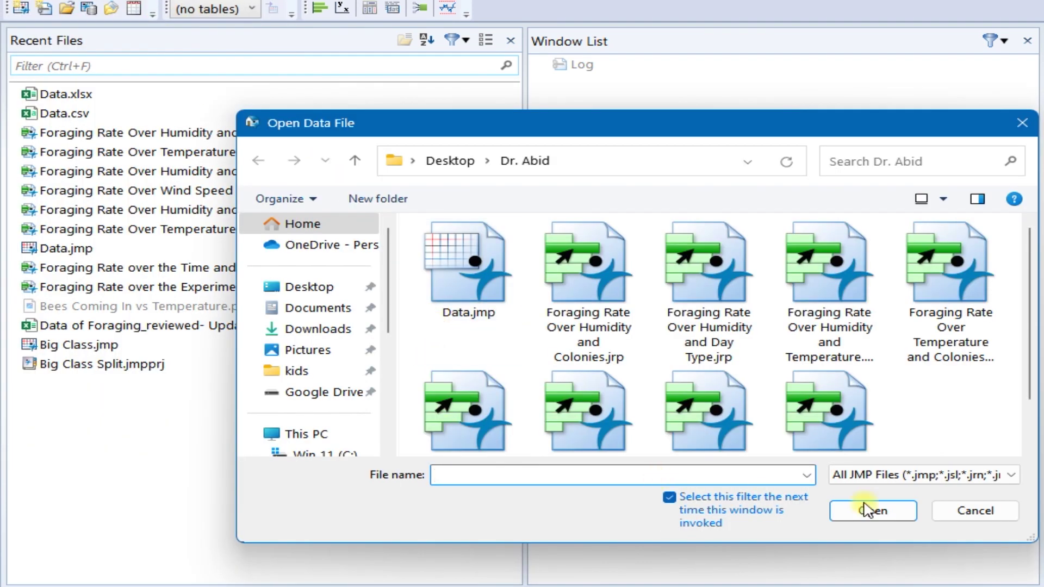
{"action": "left_click", "coordinate": [953, 479]}
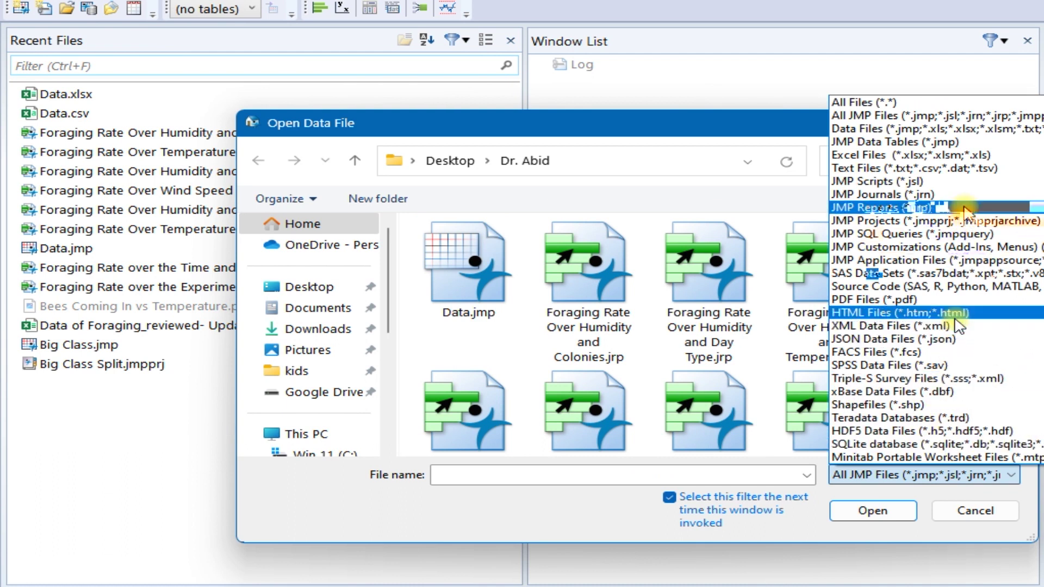
{"action": "left_click", "coordinate": [964, 129]}
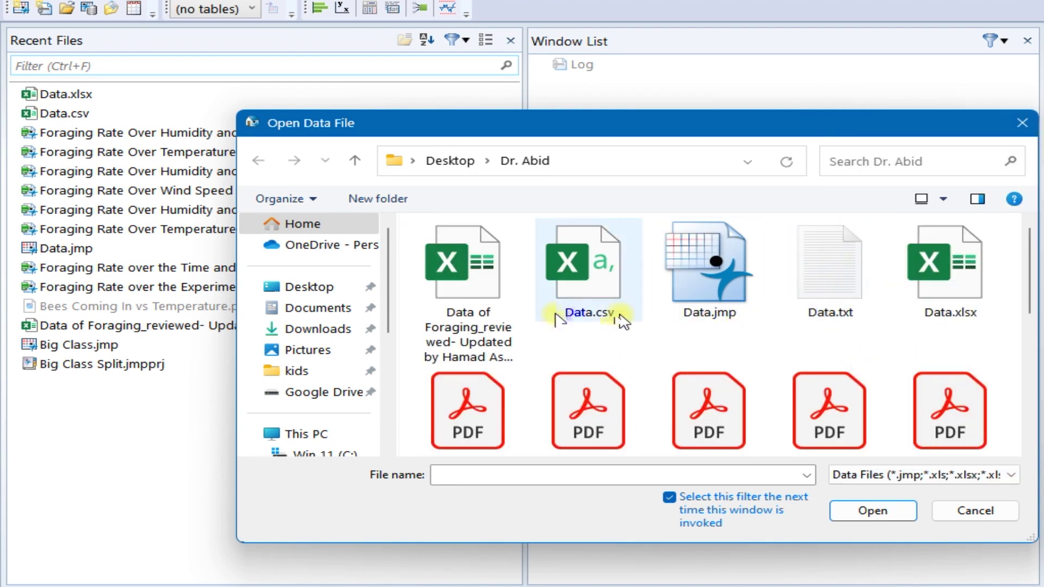
Step: Open the workbook data.xlsx from the Desktop folder
{"action": "left_click", "coordinate": [598, 297]}
{"action": "left_click", "coordinate": [309, 224]}
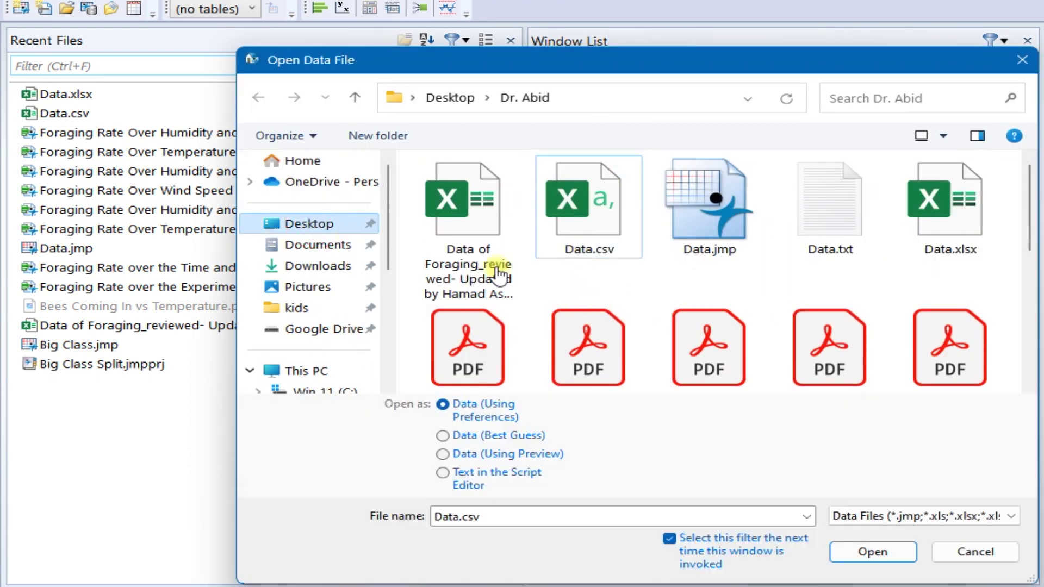
{"action": "scroll", "coordinate": [625, 342], "scroll_direction": "down", "scroll_amount": 2}
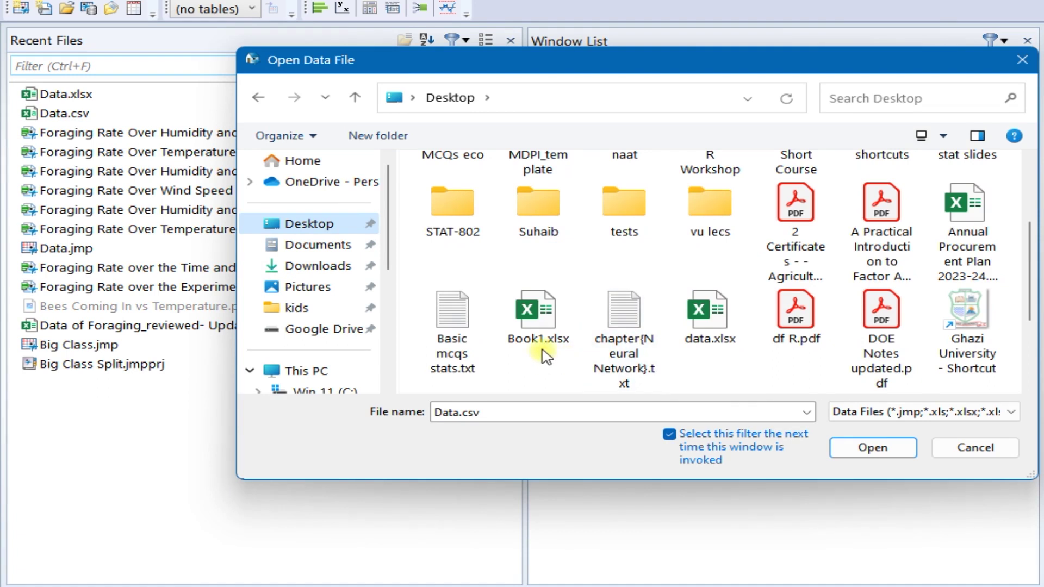
{"action": "scroll", "coordinate": [712, 303], "scroll_direction": "up", "scroll_amount": 2}
{"action": "scroll", "coordinate": [712, 303], "scroll_direction": "down", "scroll_amount": 3}
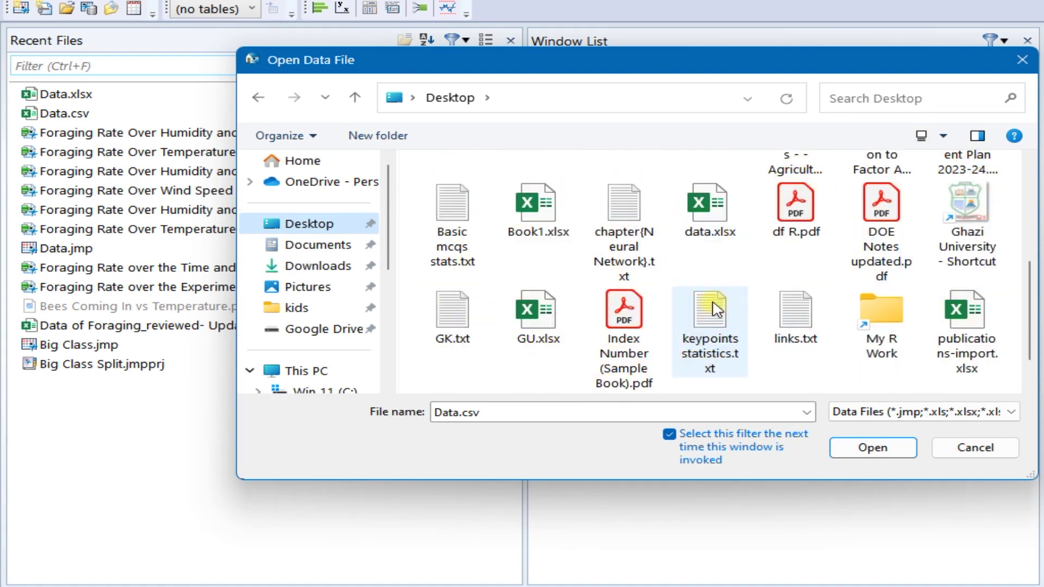
{"action": "double_click", "coordinate": [689, 230]}
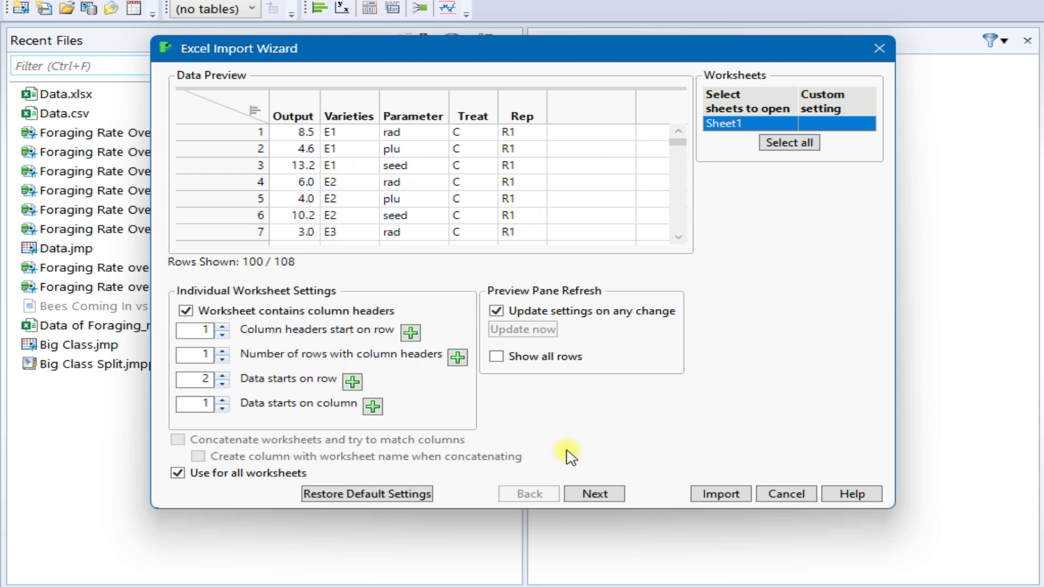
Step: Import Sheet1 with the Excel Import Wizard's default settings and maximize the resulting data table window
{"action": "left_click", "coordinate": [598, 495]}
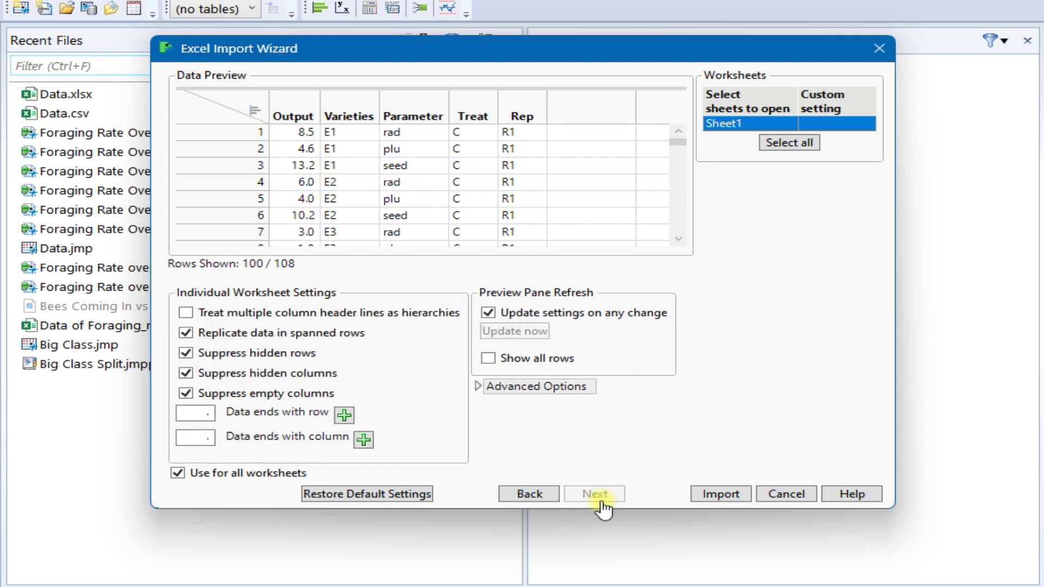
{"action": "left_click", "coordinate": [717, 495]}
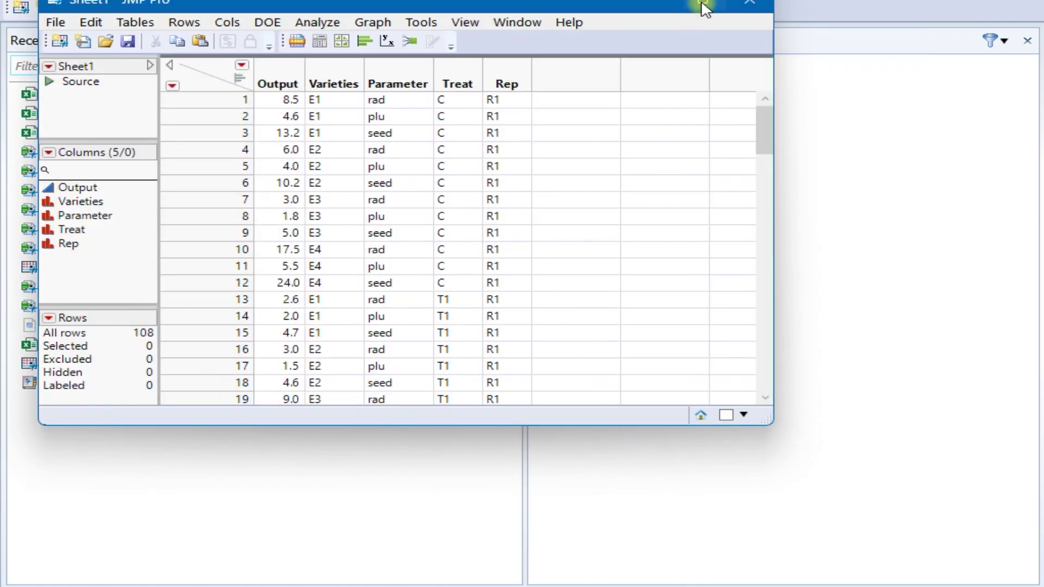
{"action": "left_click", "coordinate": [703, 8]}
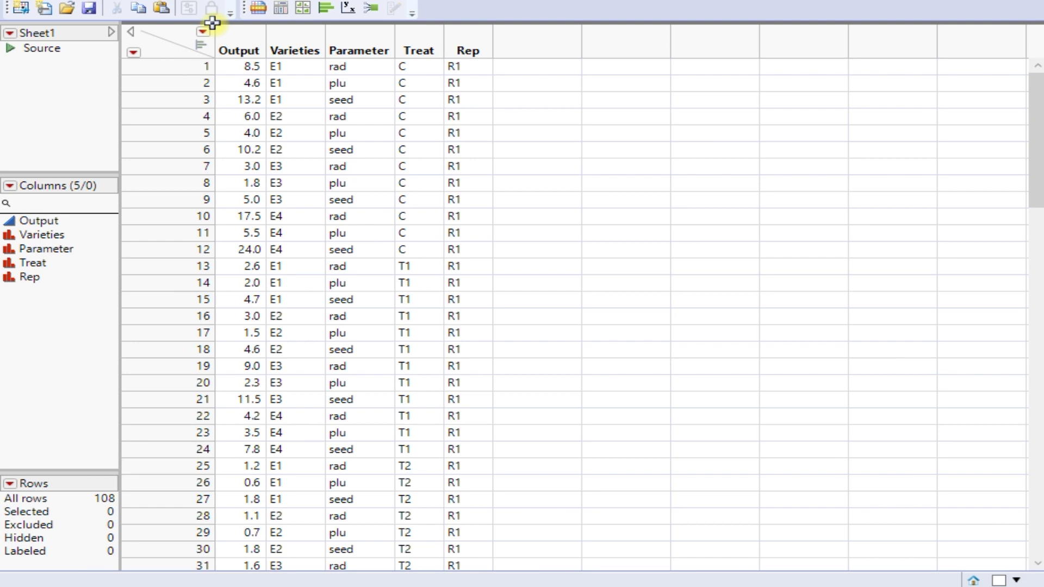
Step: Create a Graph Builder points chart with Output on Y, Parameter on X and Treat as Group Y, and maximize its window
{"action": "left_click", "coordinate": [203, 9]}
{"action": "mouse_move", "coordinate": [283, 121]}
{"action": "mouse_move", "coordinate": [274, 61]}
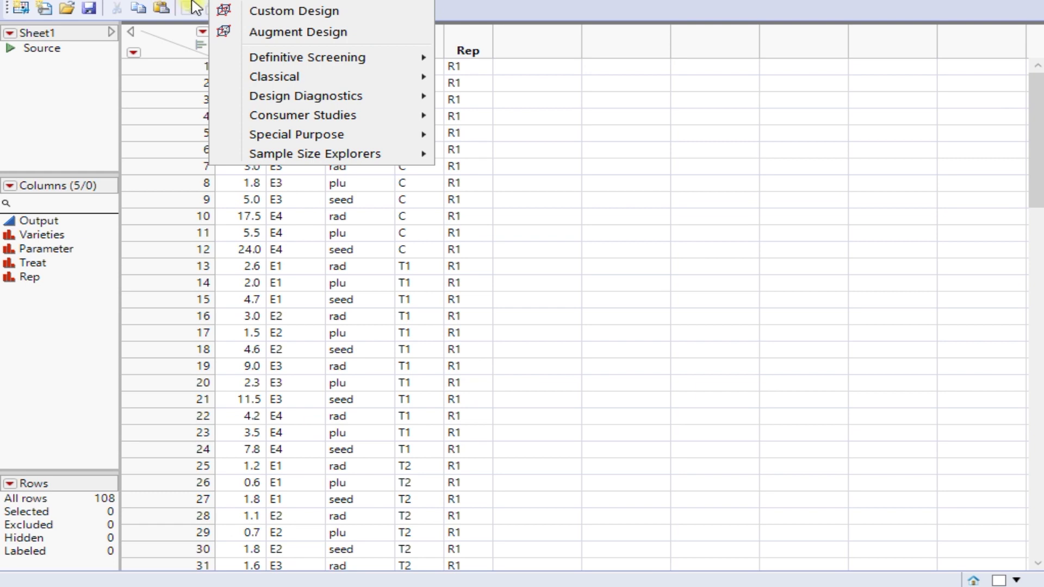
{"action": "left_click", "coordinate": [303, 8]}
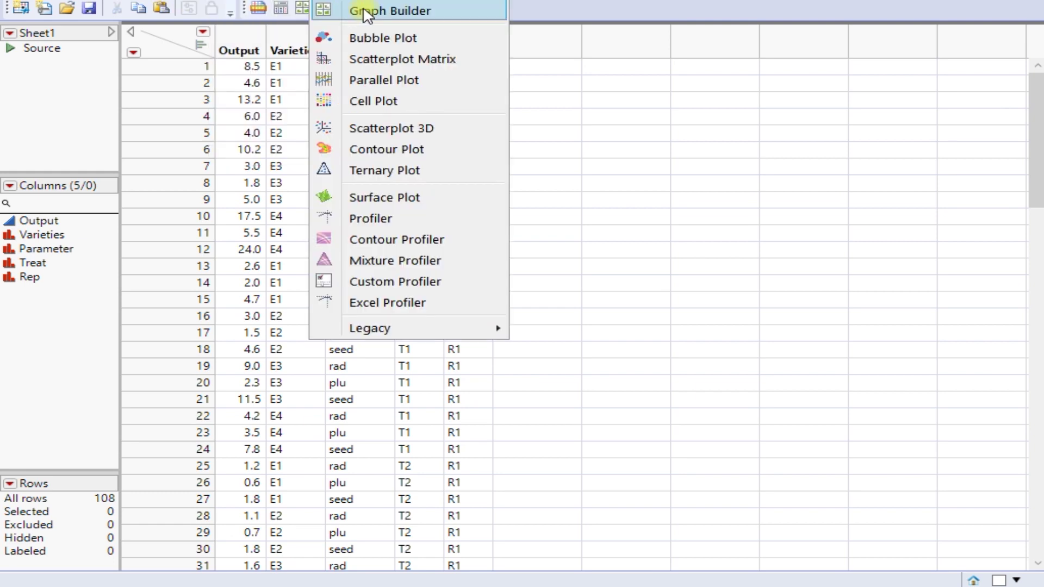
{"action": "left_click", "coordinate": [366, 11]}
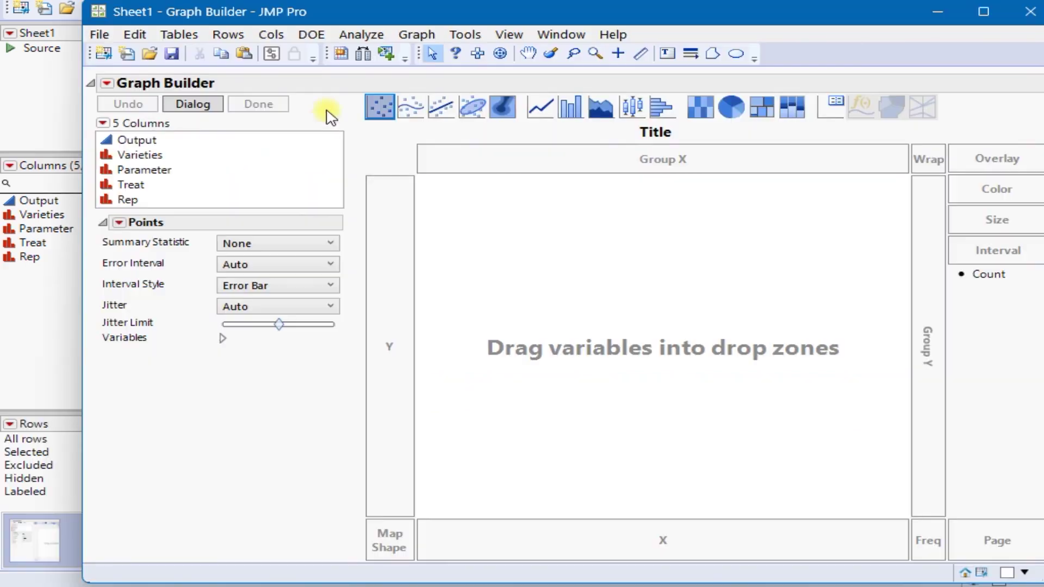
{"action": "left_click_drag", "start_coordinate": [154, 147], "coordinate": [385, 370]}
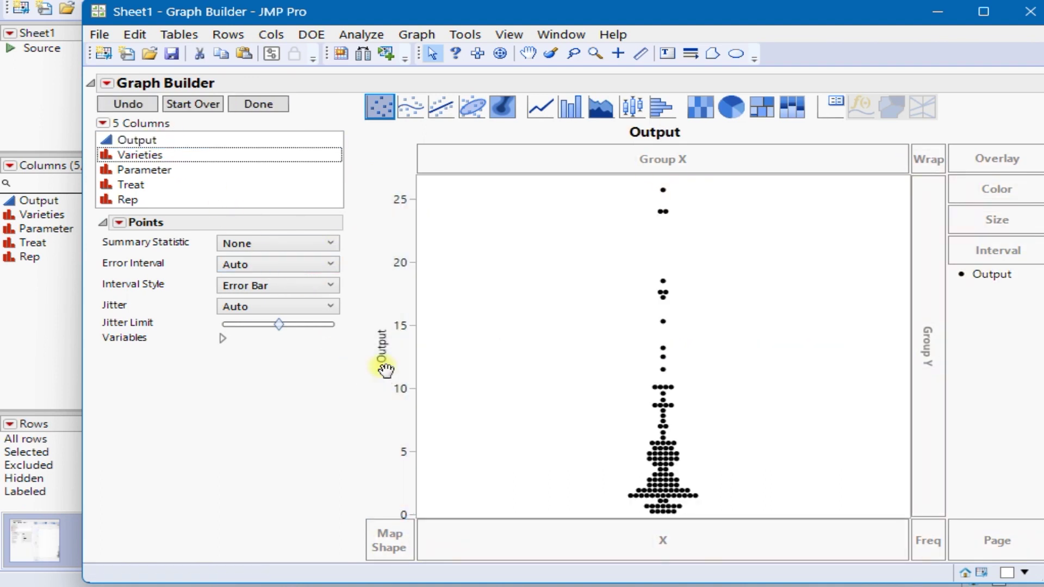
{"action": "left_click_drag", "start_coordinate": [160, 174], "coordinate": [723, 550]}
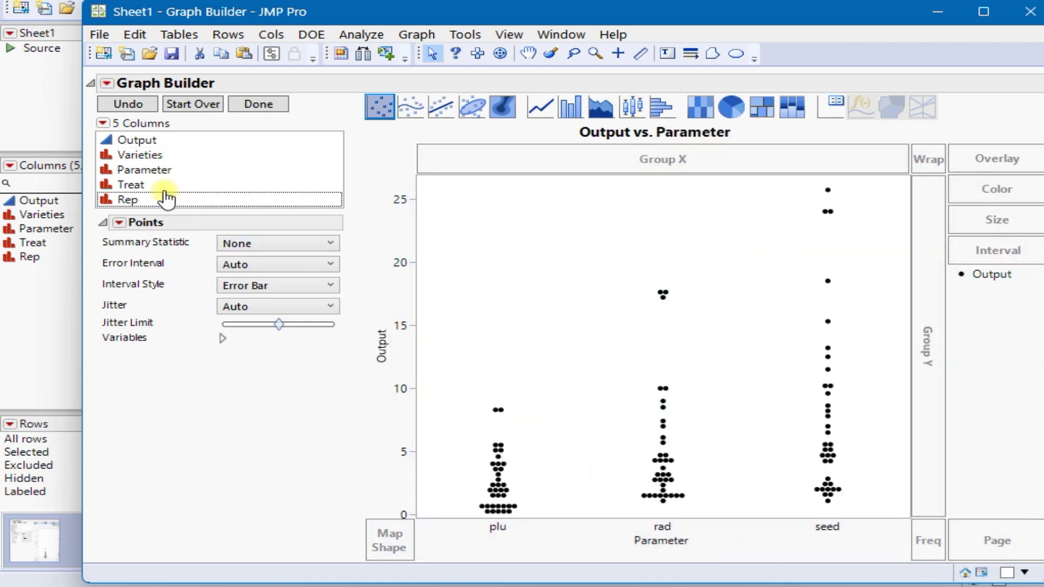
{"action": "mouse_move", "coordinate": [930, 364]}
{"action": "left_mouse_down"}
{"action": "mouse_move", "coordinate": [933, 349]}
{"action": "mouse_move", "coordinate": [919, 364]}
{"action": "left_mouse_up"}
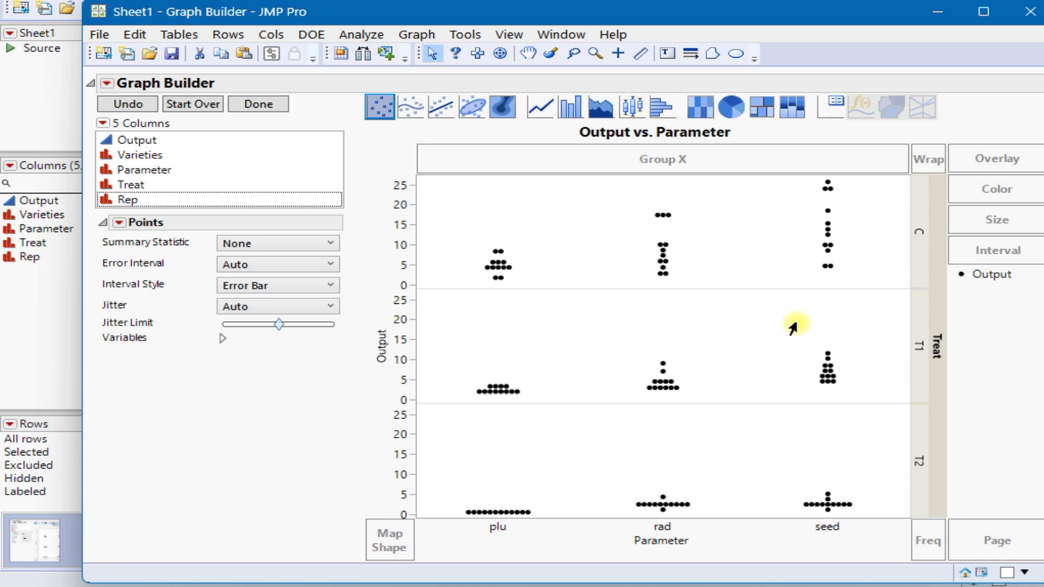
{"action": "double_click", "coordinate": [594, 15]}
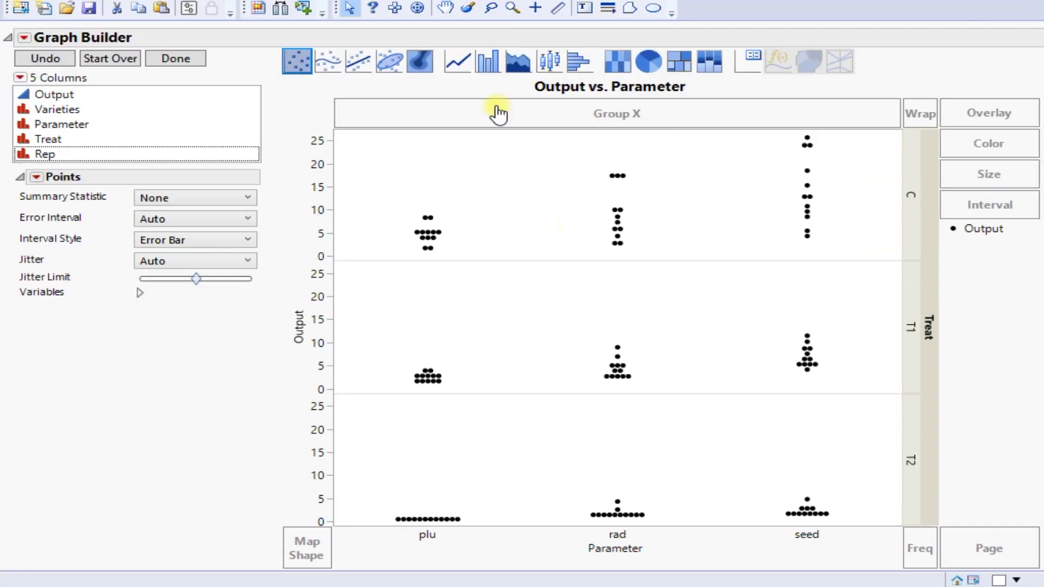
Step: Try an ellipse and a line of fit as overlays on the points chart grouped by Treat
{"action": "left_click", "coordinate": [384, 72]}
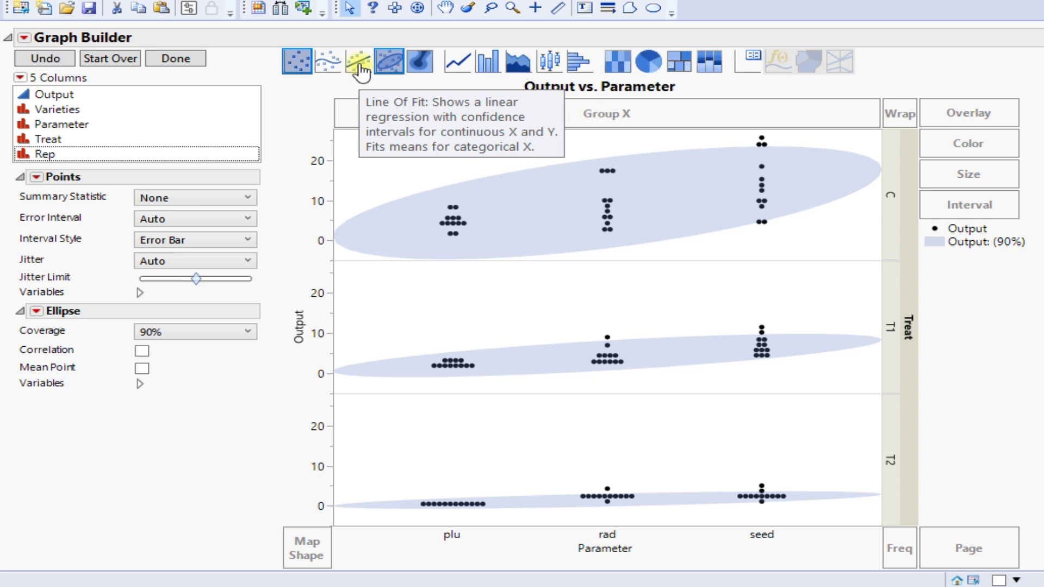
{"action": "left_click", "coordinate": [337, 65]}
{"action": "left_click", "coordinate": [357, 70]}
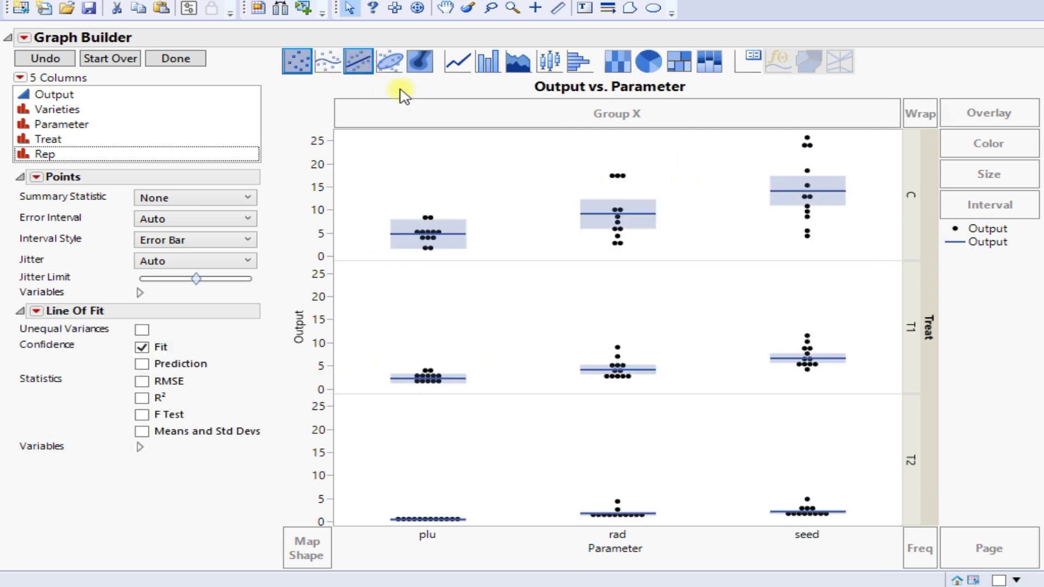
Step: Change the chart to box plots and remove Treat from the Group Y zone
{"action": "left_click", "coordinate": [552, 66]}
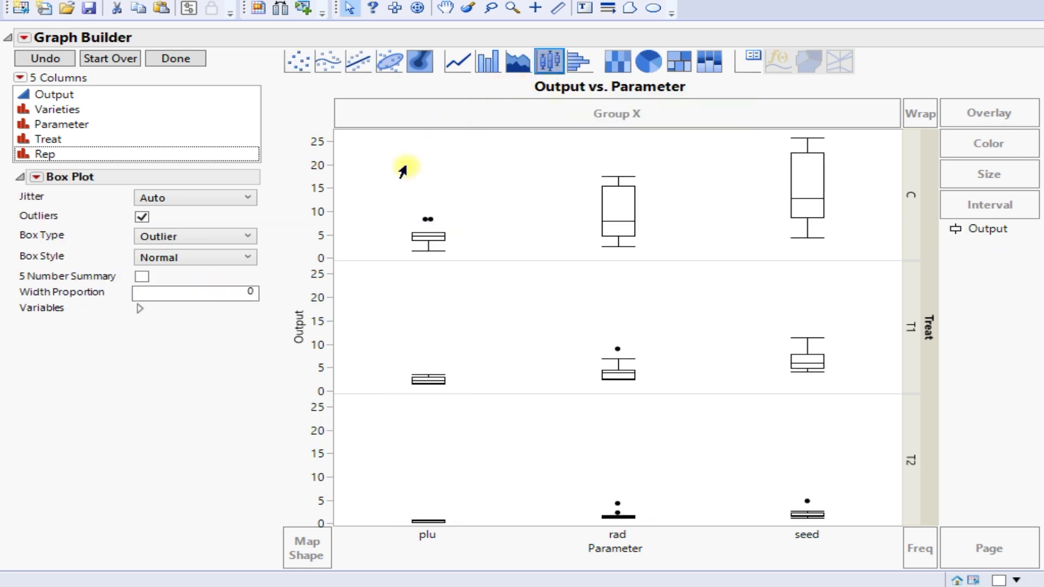
{"action": "left_click_drag", "start_coordinate": [928, 337], "coordinate": [1018, 421]}
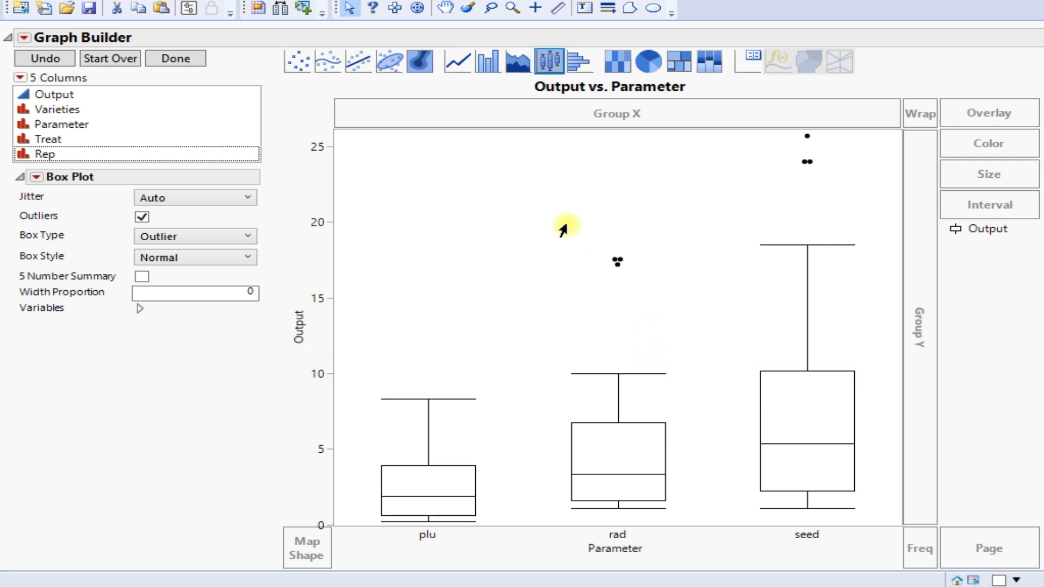
Step: Try points, line of fit and ellipse displays for Output vs. Parameter, ending with a smoother combined with points
{"action": "left_click", "coordinate": [299, 64]}
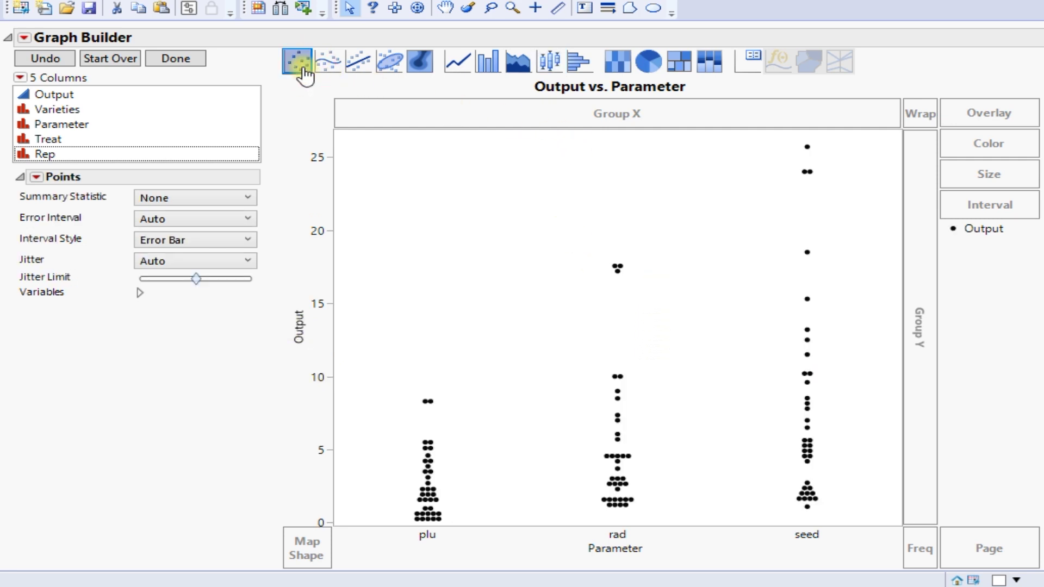
{"action": "left_click", "coordinate": [326, 63]}
{"action": "left_click", "coordinate": [359, 61]}
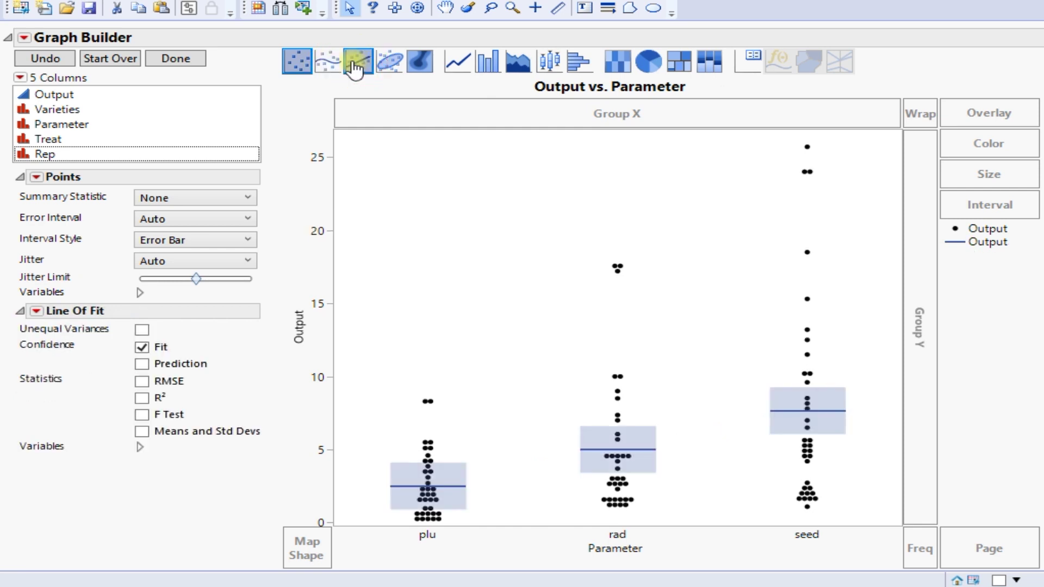
{"action": "left_click", "coordinate": [422, 65]}
{"action": "left_click", "coordinate": [392, 65]}
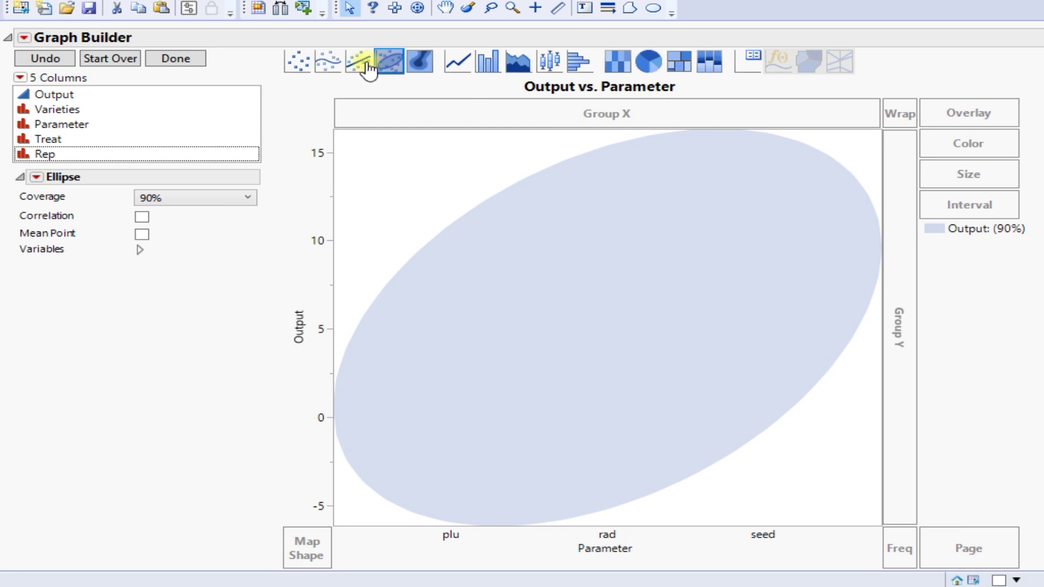
{"action": "left_click", "coordinate": [328, 63]}
{"action": "left_click", "coordinate": [295, 70]}
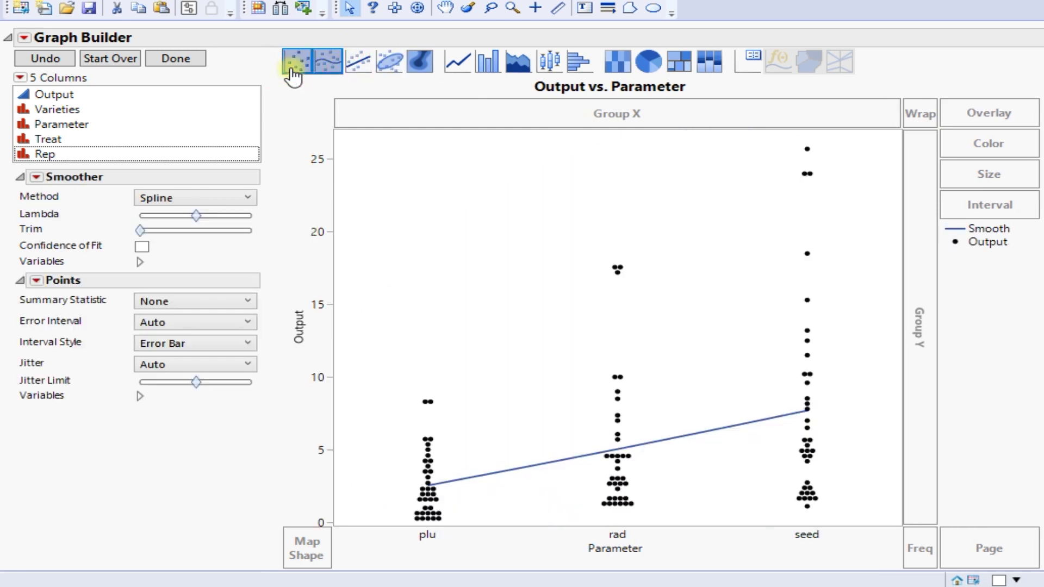
Step: Swap the overlay on the ungrouped points between ellipse, smoother and line of fit
{"action": "right_click", "coordinate": [496, 251]}
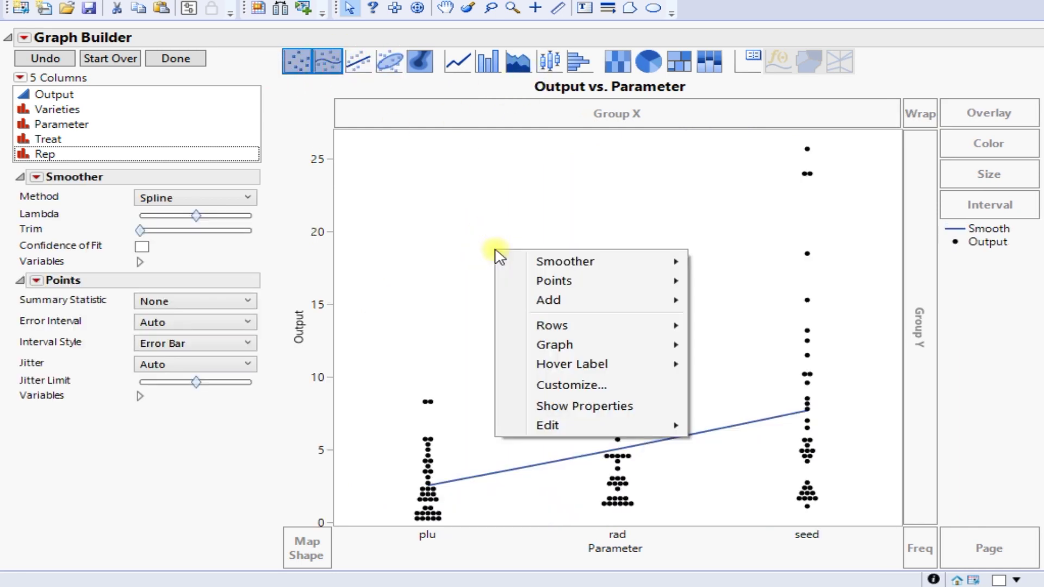
{"action": "left_click", "coordinate": [397, 58]}
{"action": "left_click", "coordinate": [398, 59]}
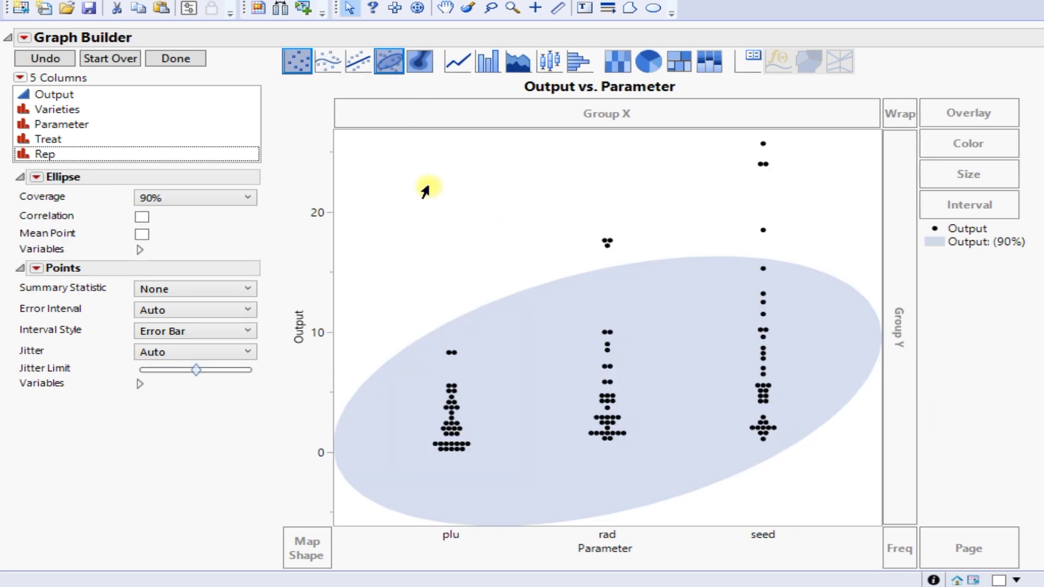
{"action": "left_click", "coordinate": [326, 69]}
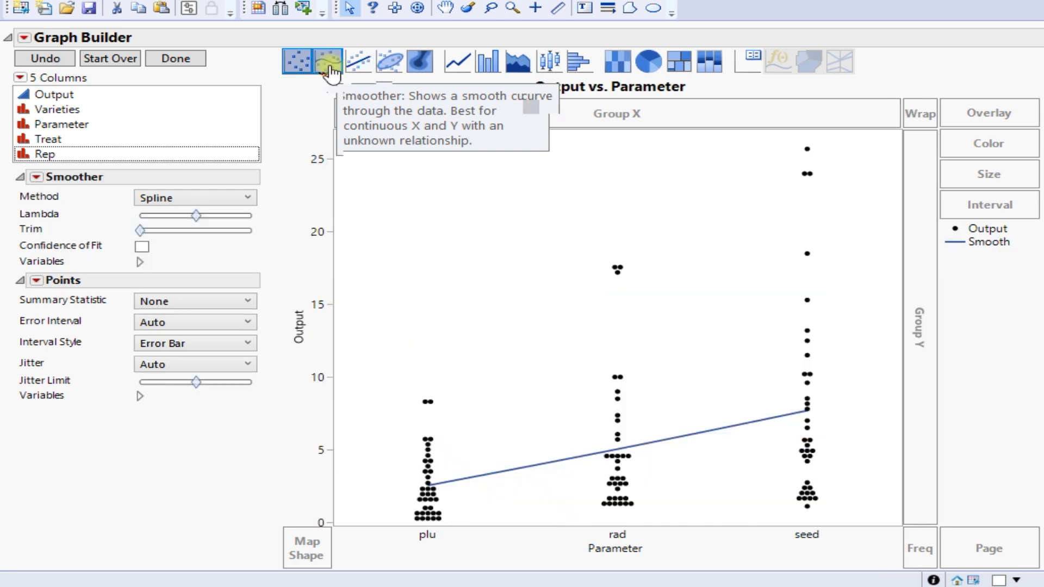
{"action": "left_click", "coordinate": [360, 69]}
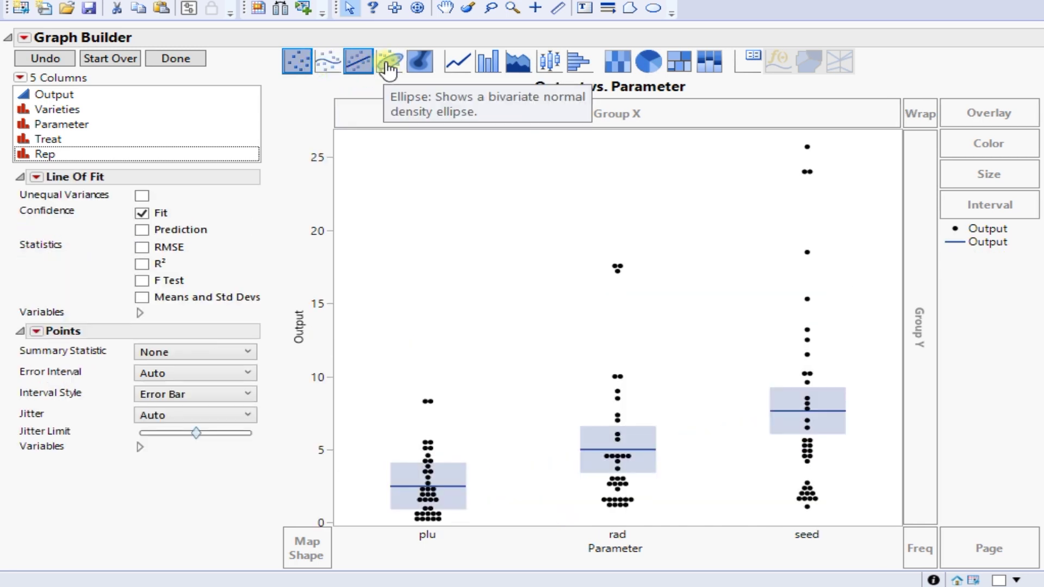
Step: Clear the chart's graph elements and rebuild it as a line of fit combined with points
{"action": "left_click", "coordinate": [297, 61], "text": "shift"}
{"action": "left_click", "coordinate": [386, 68]}
{"action": "left_click", "coordinate": [384, 66], "text": "shift"}
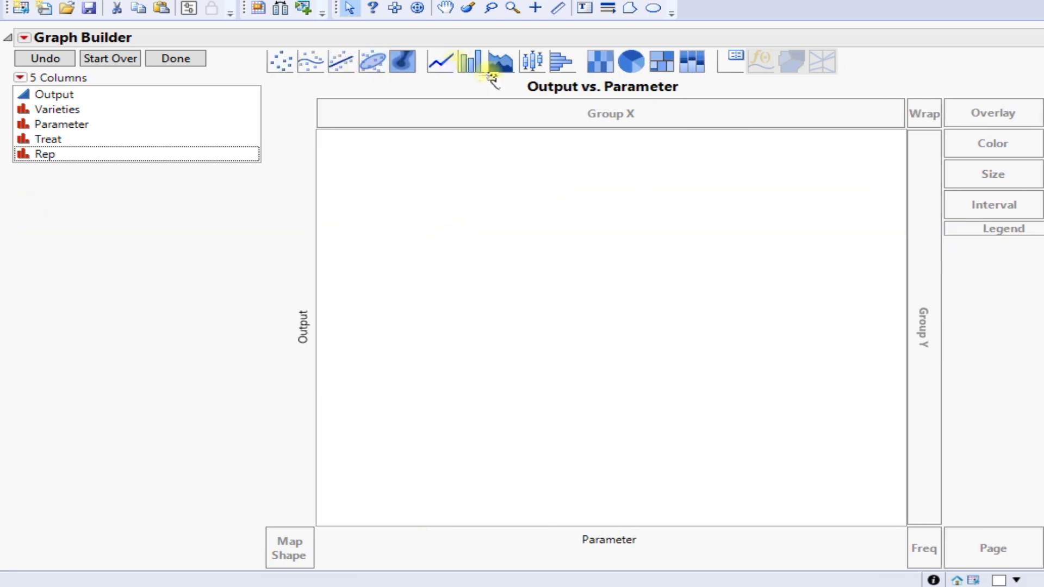
{"action": "left_click", "coordinate": [342, 73]}
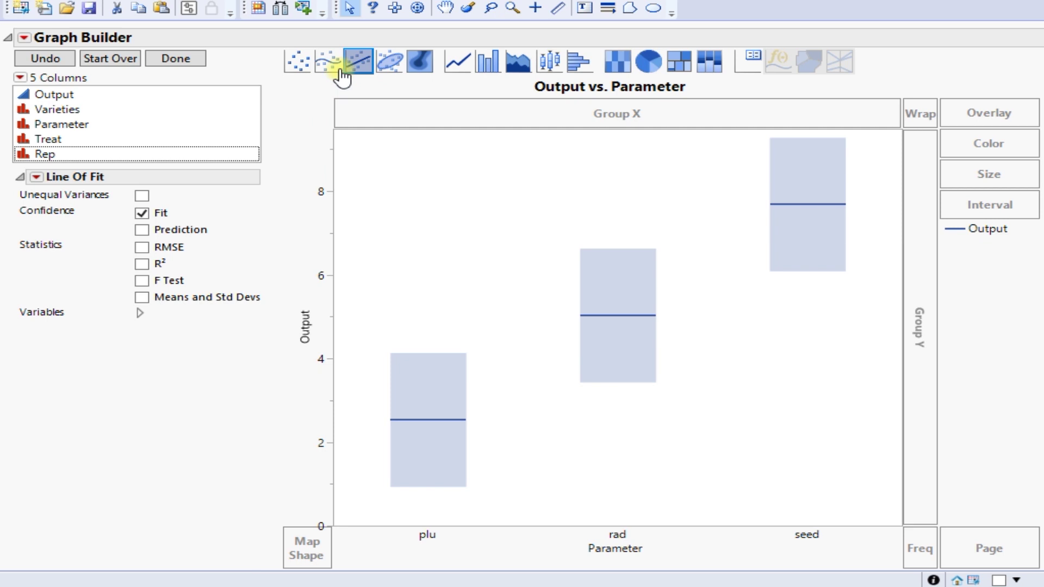
{"action": "left_click", "coordinate": [297, 64], "text": "shift"}
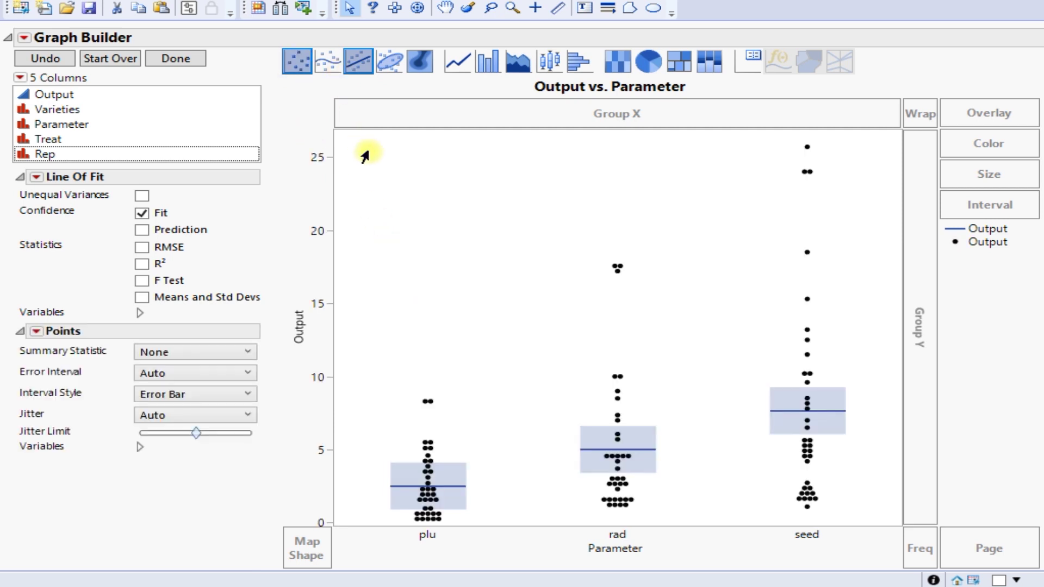
Step: Try the Mean summary statistic on the chart's points and undo the change
{"action": "right_click", "coordinate": [407, 189]}
{"action": "mouse_move", "coordinate": [459, 204]}
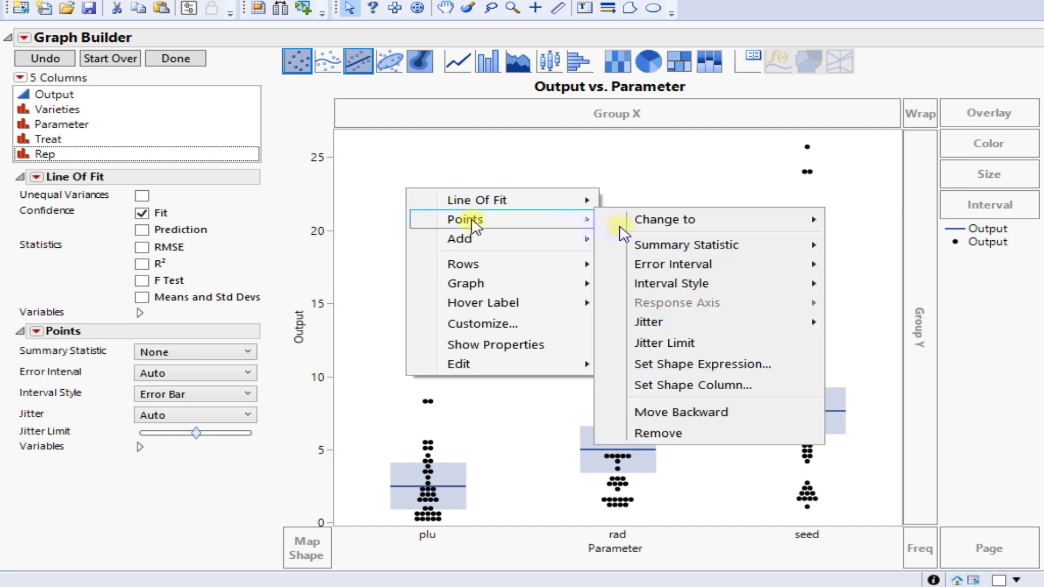
{"action": "mouse_move", "coordinate": [673, 252]}
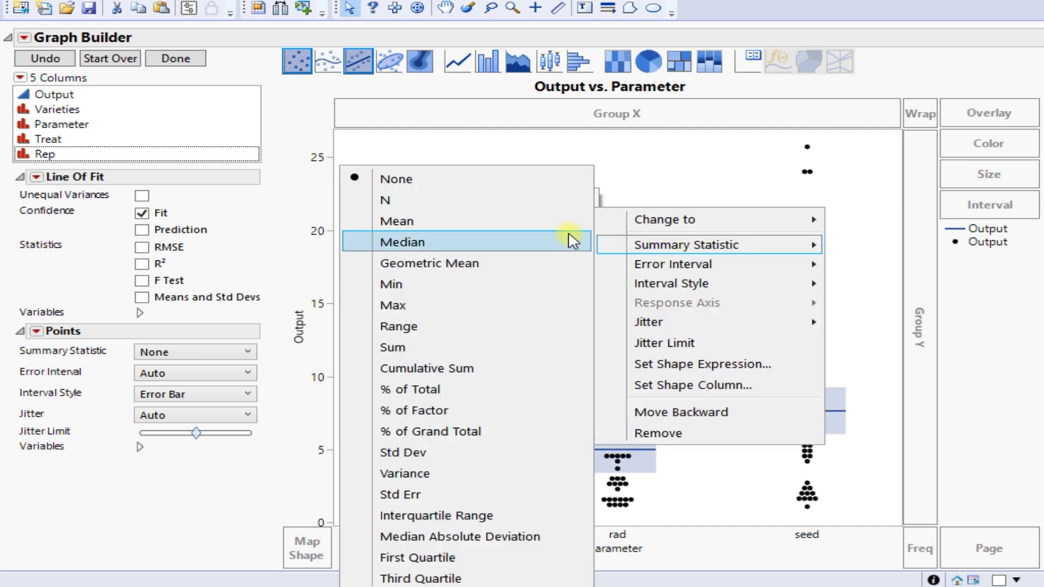
{"action": "left_click", "coordinate": [539, 224]}
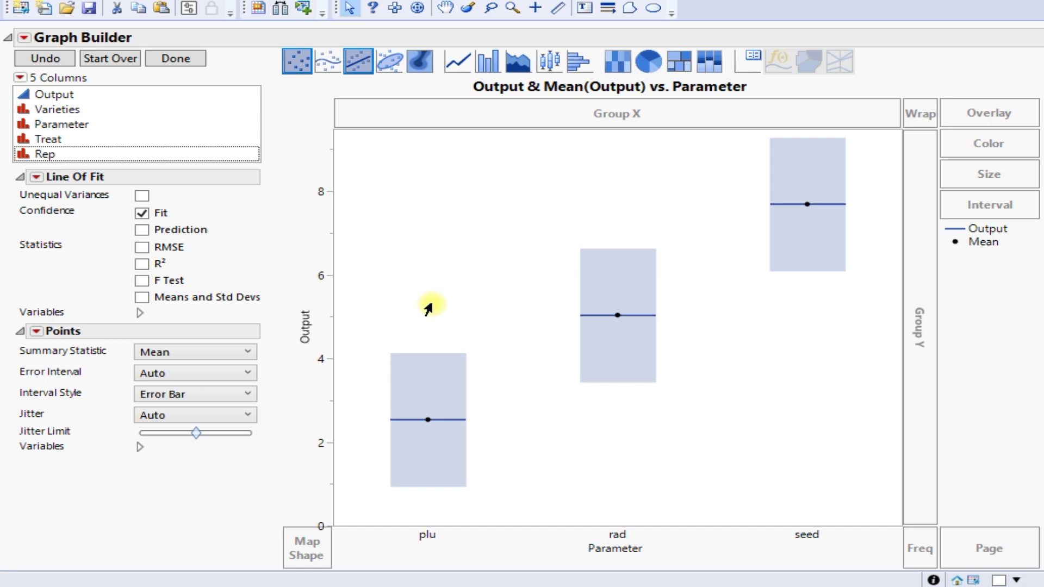
{"action": "key", "text": "ctrl+z"}
Step: Add a second points element to the Output vs. Parameter chart
{"action": "right_click", "coordinate": [445, 262]}
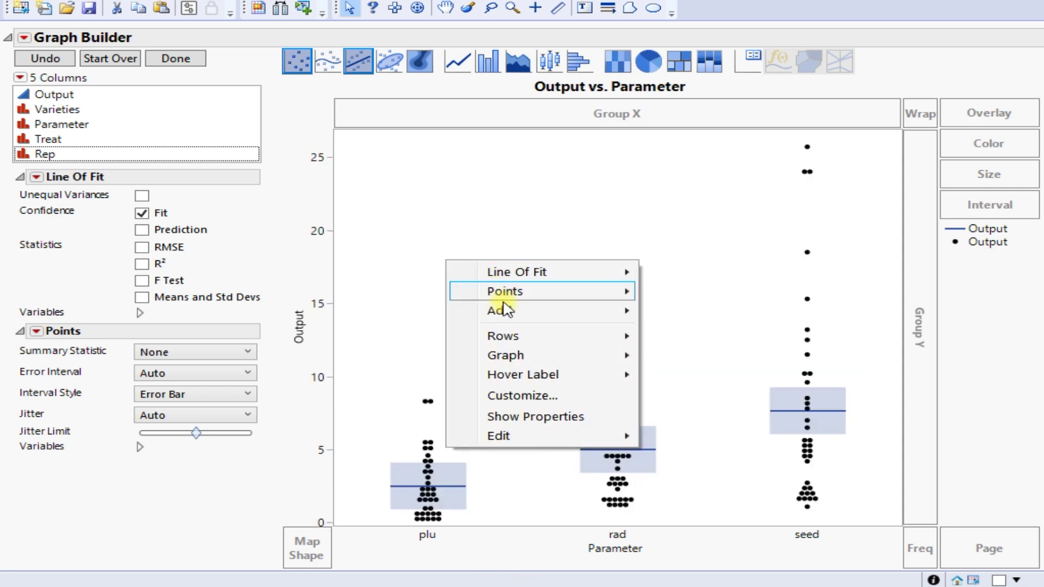
{"action": "mouse_move", "coordinate": [513, 310]}
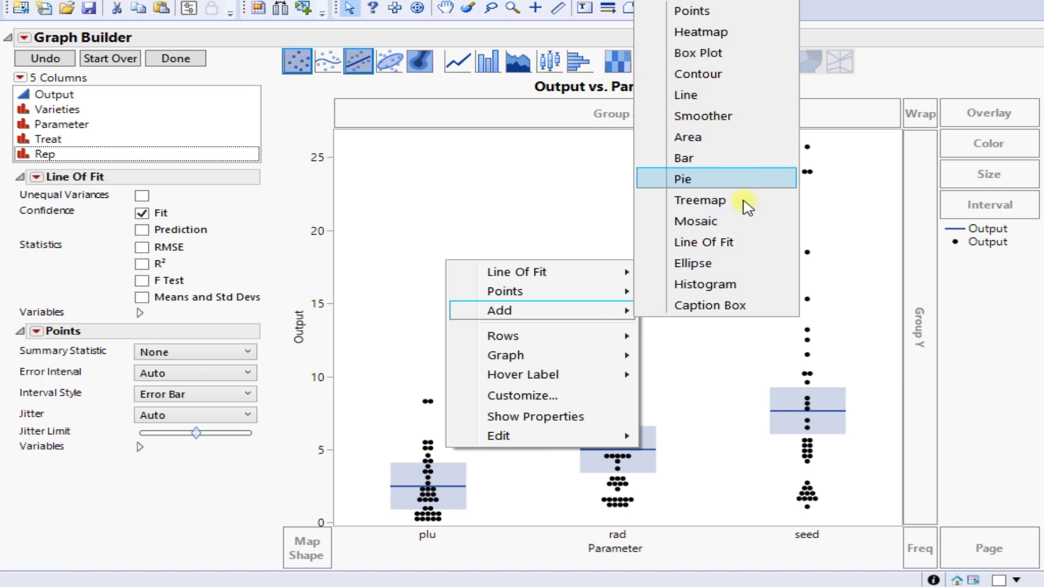
{"action": "left_click", "coordinate": [707, 11]}
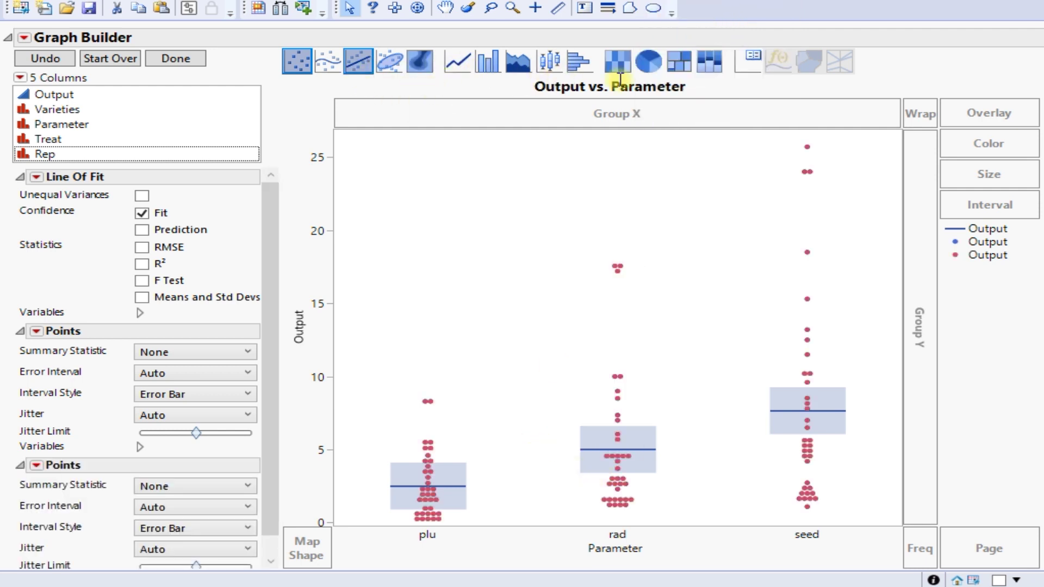
Step: Take the line of fit off the chart and add it back alongside the two points elements
{"action": "left_click", "coordinate": [359, 69]}
{"action": "left_click", "coordinate": [359, 71], "text": "shift"}
{"action": "left_click", "coordinate": [359, 70], "text": "shift"}
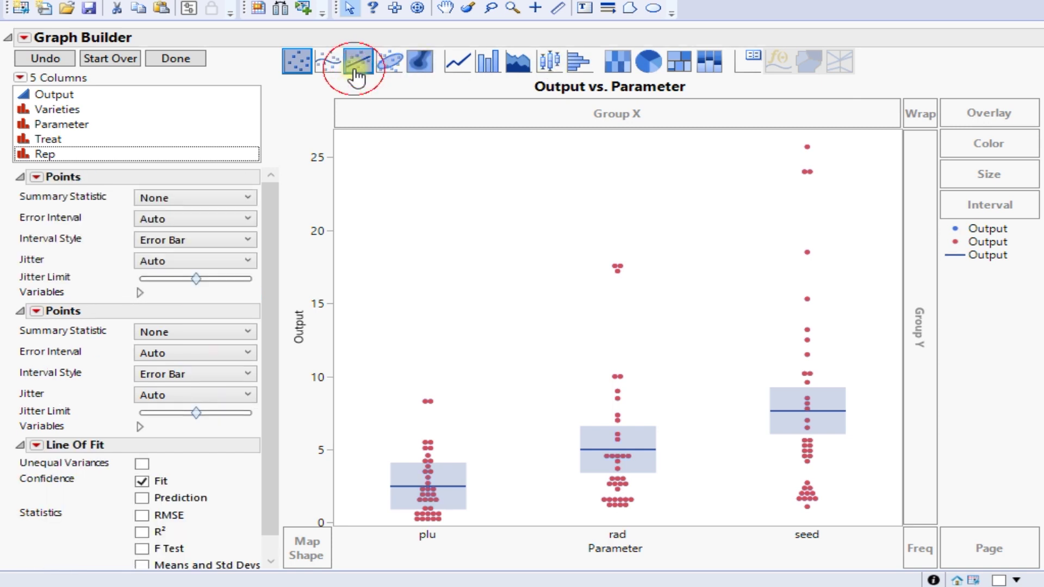
Step: Add a box plot layer to the Output vs. Parameter graph
{"action": "right_click", "coordinate": [463, 201]}
{"action": "mouse_move", "coordinate": [540, 254]}
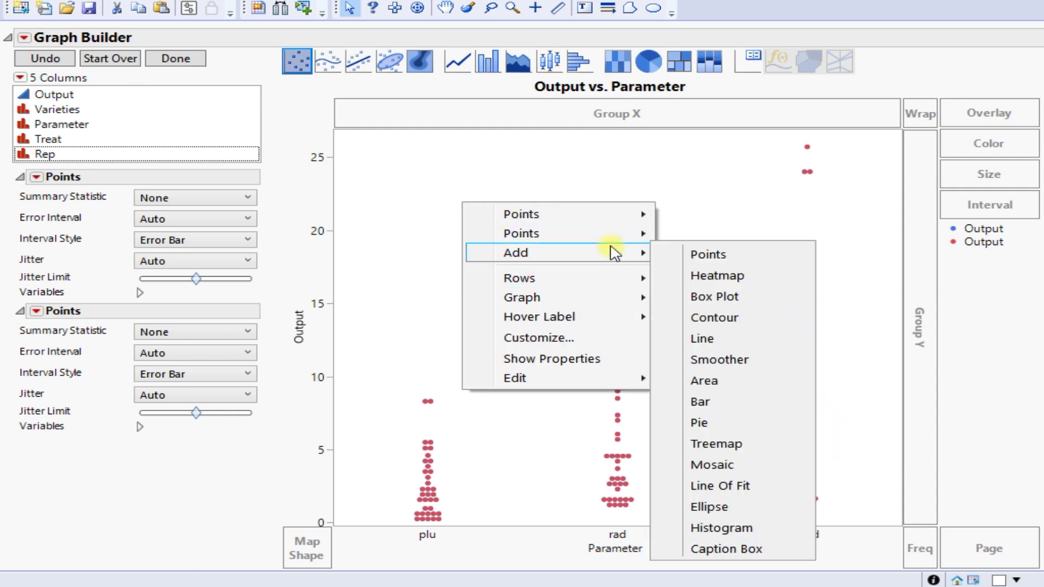
{"action": "left_click", "coordinate": [696, 294]}
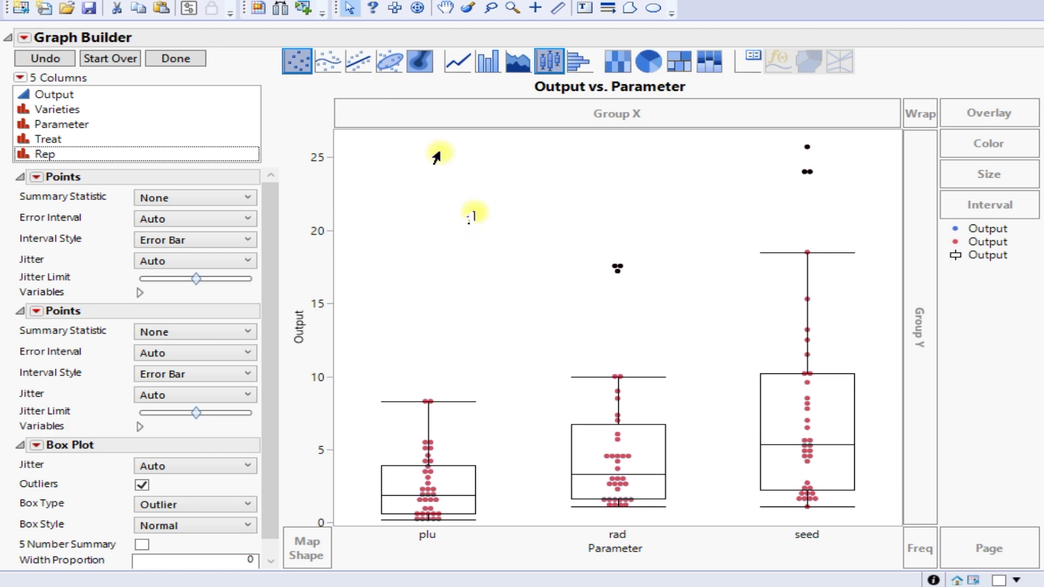
Step: Change the first points layer of the graph to a histogram
{"action": "right_click", "coordinate": [471, 211]}
{"action": "mouse_move", "coordinate": [540, 251]}
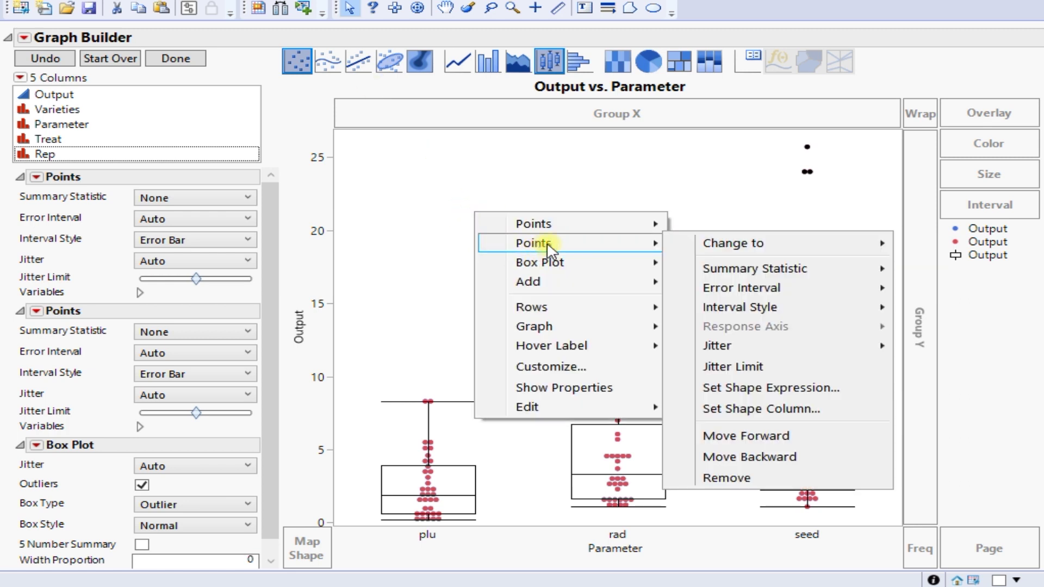
{"action": "mouse_move", "coordinate": [749, 246]}
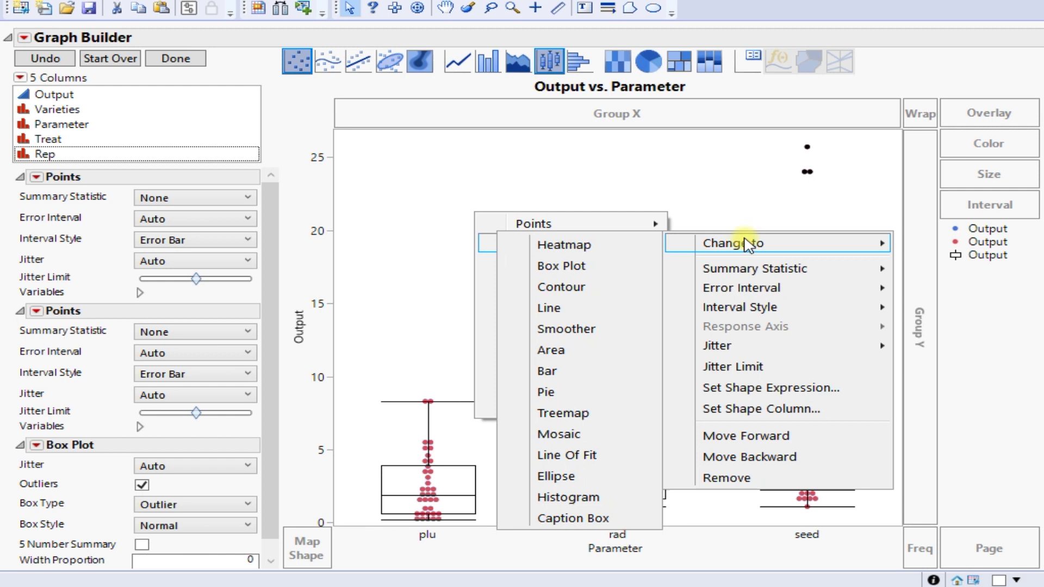
{"action": "mouse_move", "coordinate": [641, 263]}
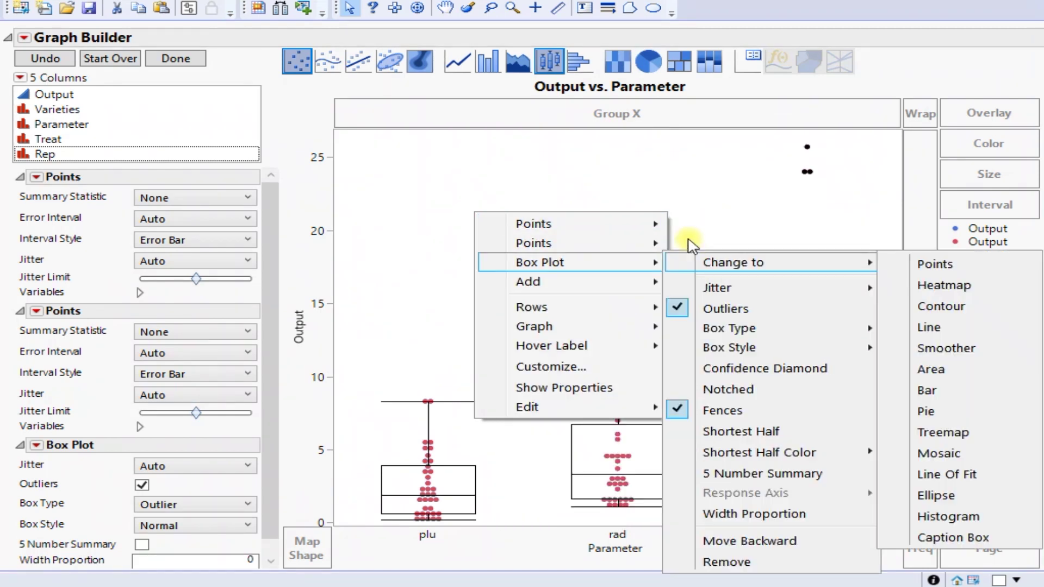
{"action": "mouse_move", "coordinate": [724, 217]}
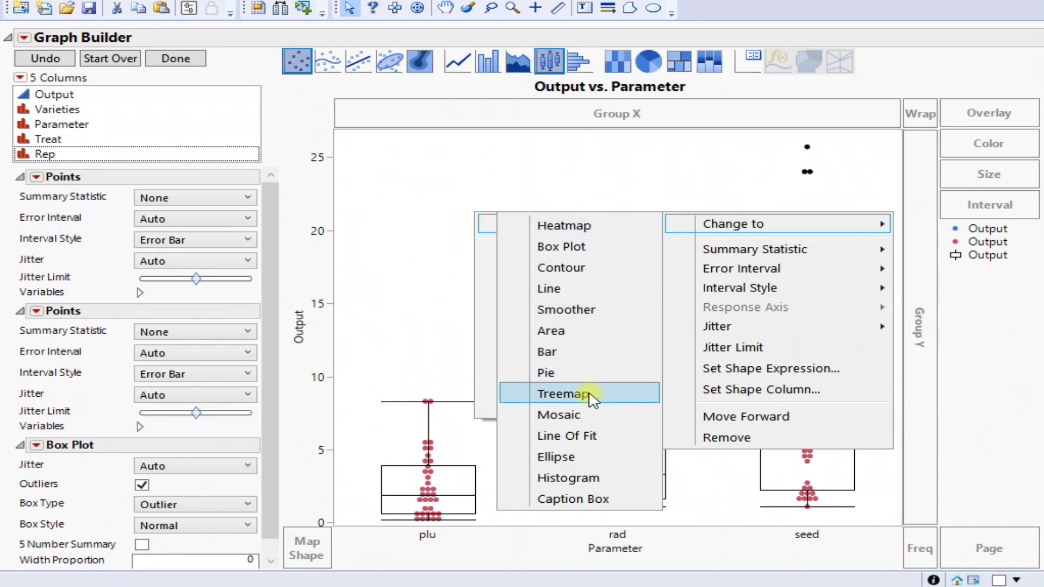
{"action": "left_click", "coordinate": [600, 481]}
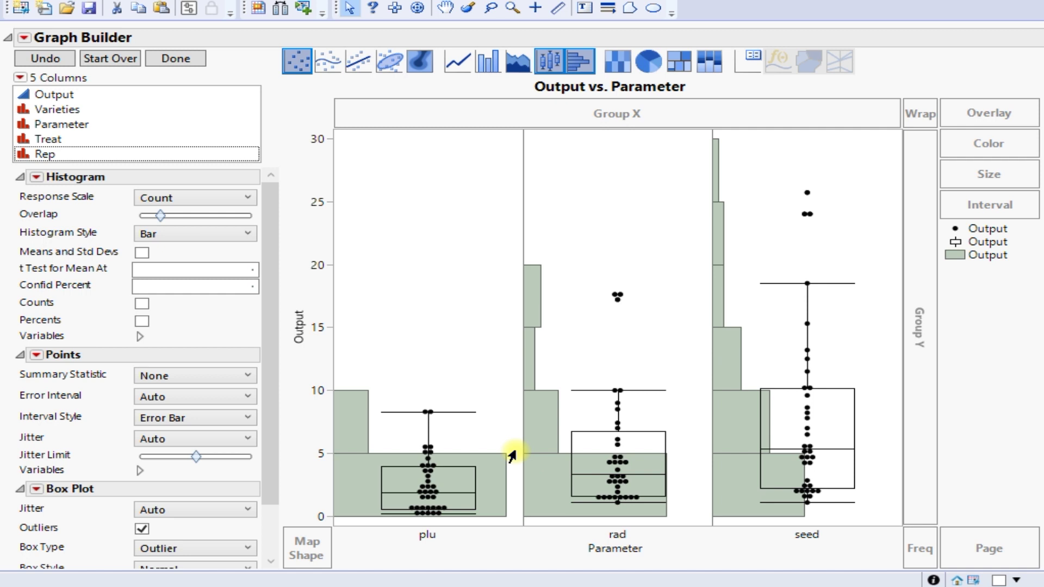
Step: Change the graph's histogram layer to a heatmap
{"action": "right_click", "coordinate": [428, 170]}
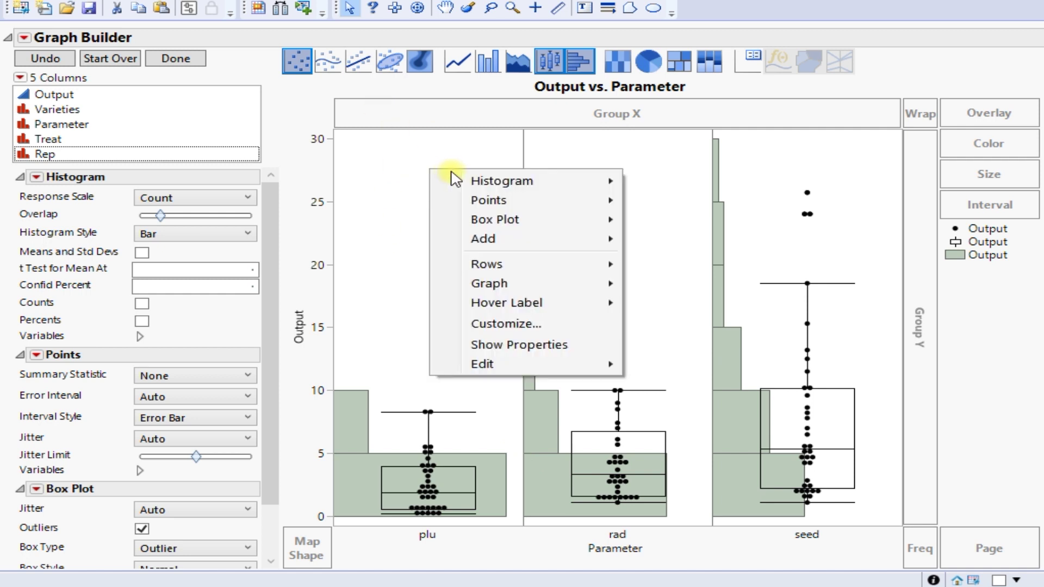
{"action": "mouse_move", "coordinate": [502, 182]}
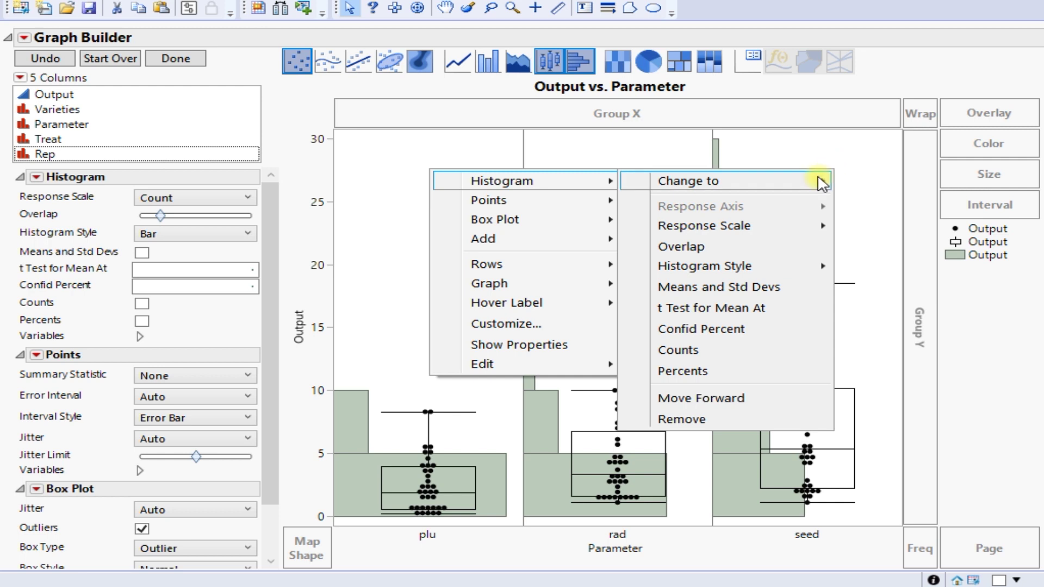
{"action": "mouse_move", "coordinate": [818, 179]}
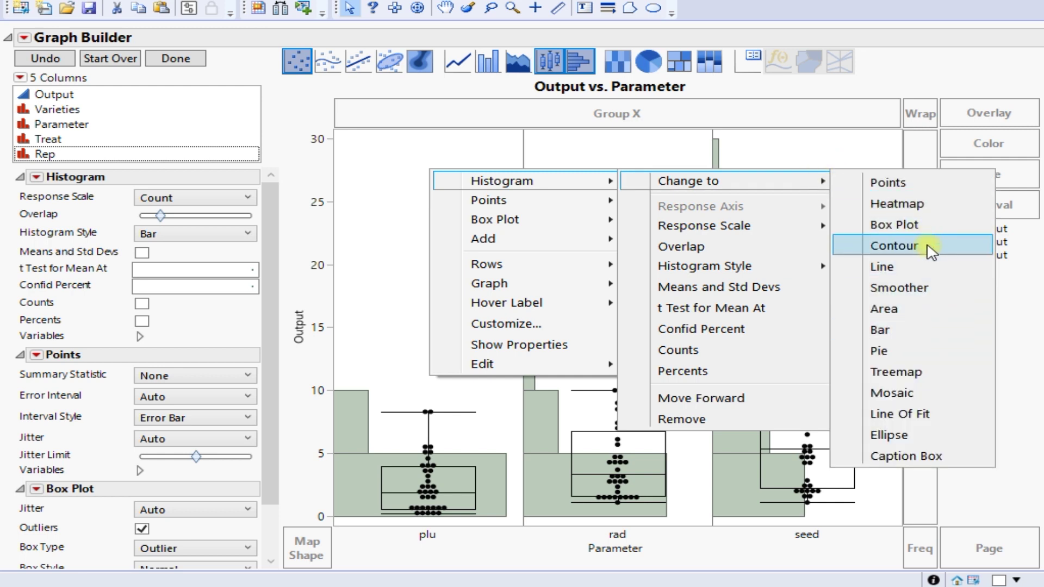
{"action": "left_click", "coordinate": [953, 206]}
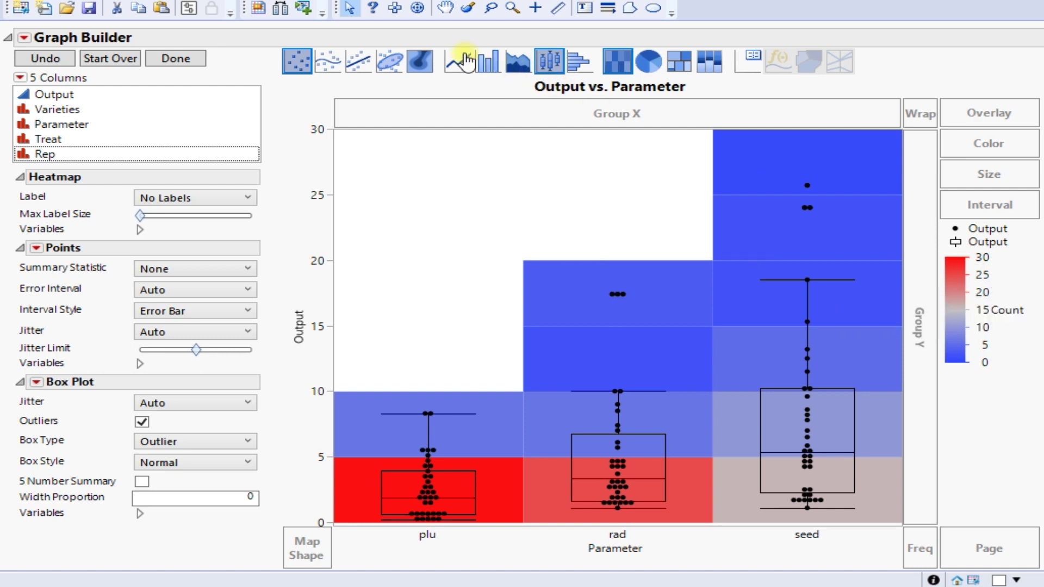
Step: Show confidence diamonds on the box plots for plu, rad and seed
{"action": "right_click", "coordinate": [409, 153]}
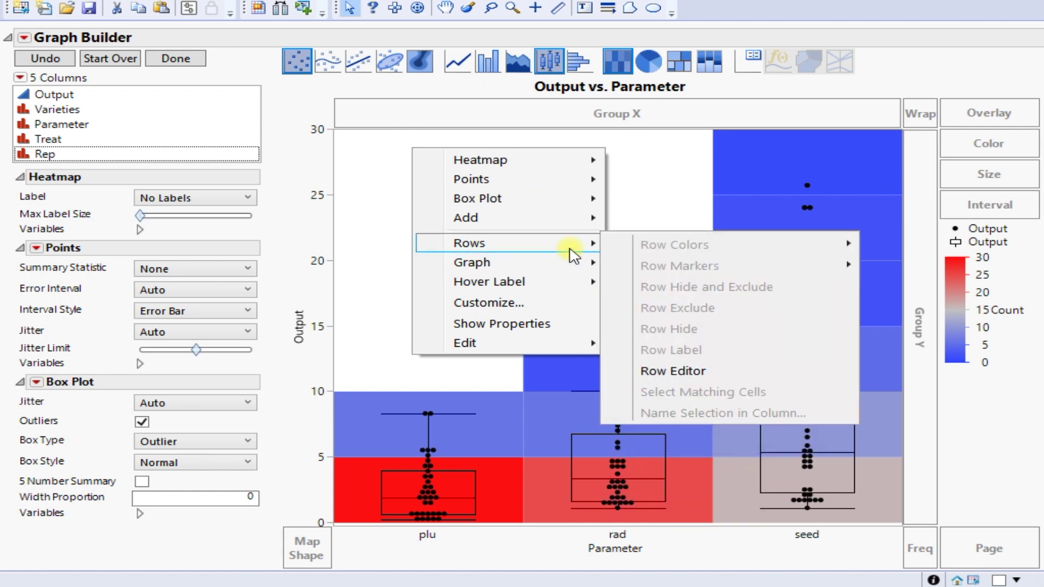
{"action": "mouse_move", "coordinate": [590, 217]}
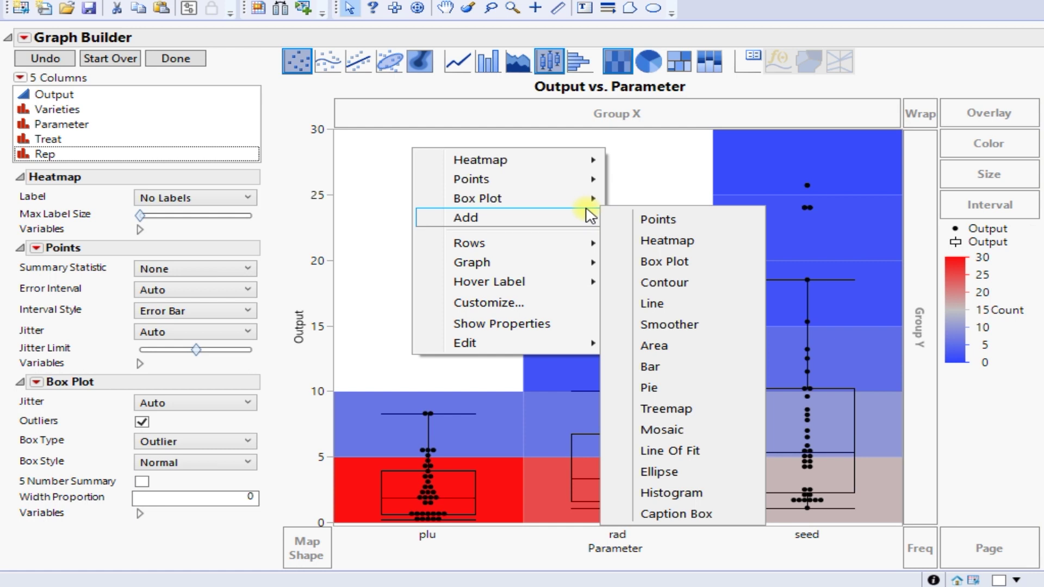
{"action": "mouse_move", "coordinate": [562, 203]}
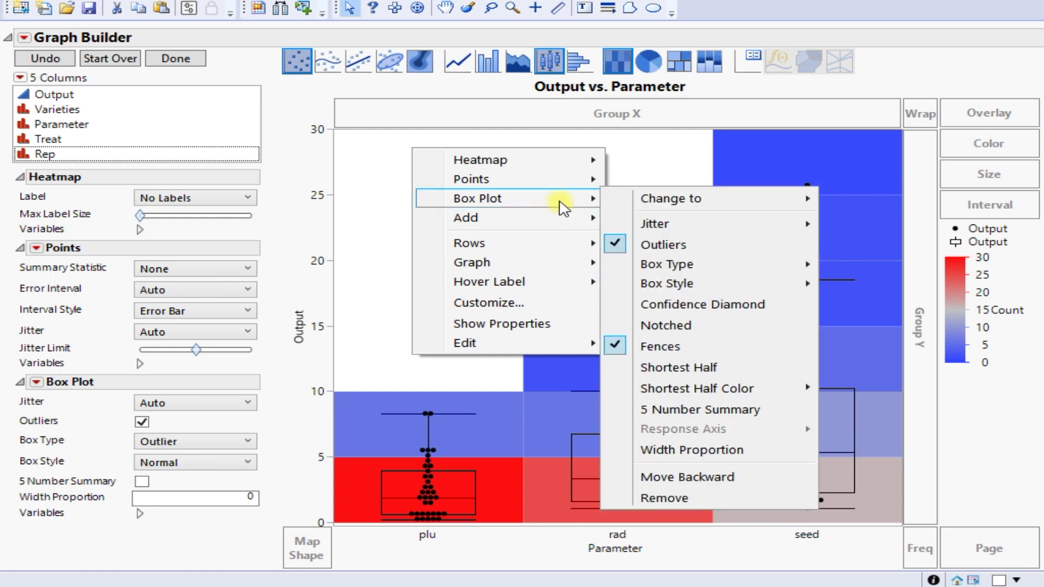
{"action": "mouse_move", "coordinate": [675, 214]}
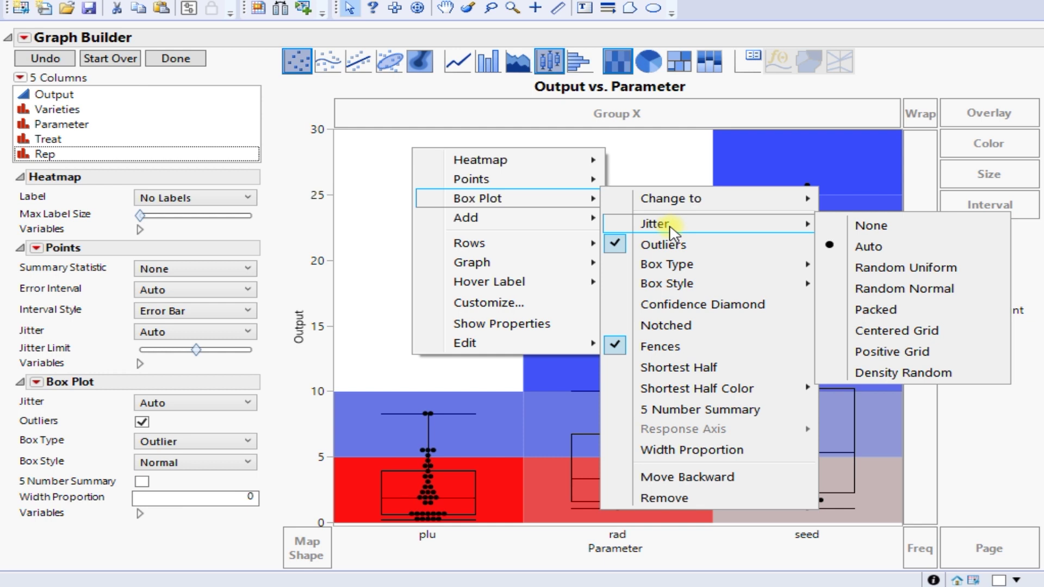
{"action": "left_click", "coordinate": [677, 304]}
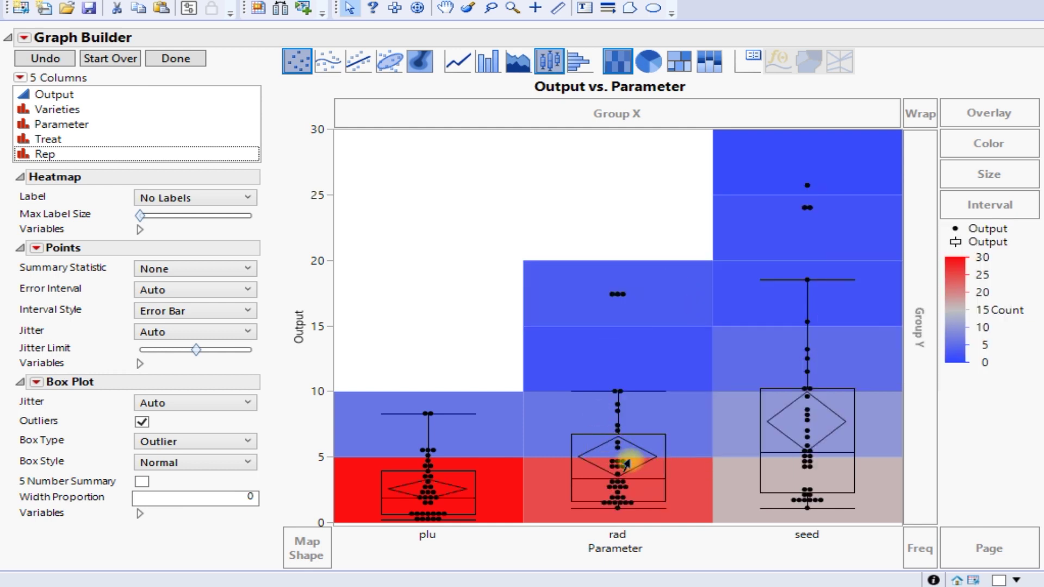
Step: Remove the box plot layer and change the heatmap layer to points
{"action": "left_click", "coordinate": [416, 70]}
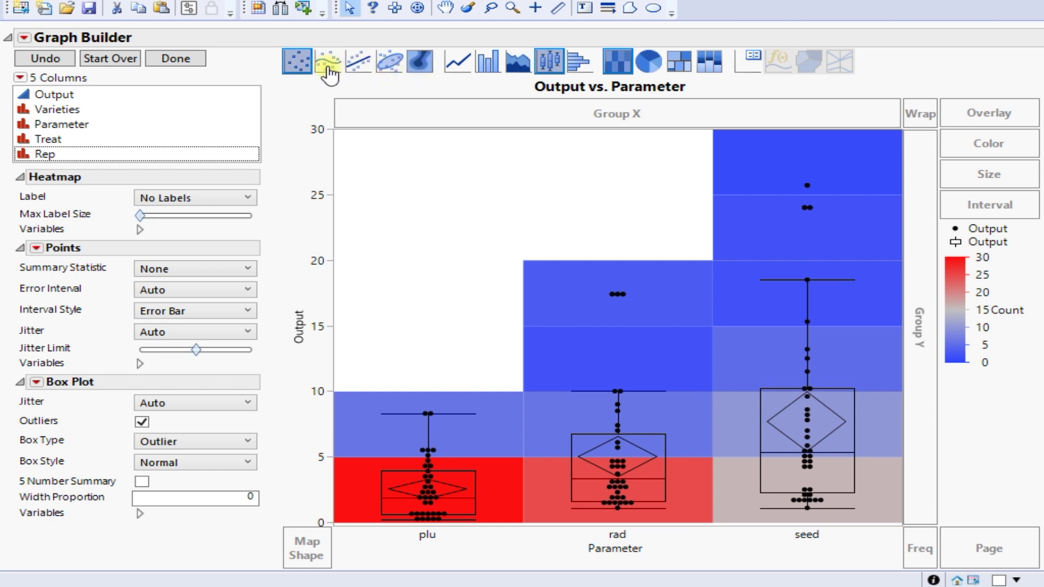
{"action": "right_click", "coordinate": [396, 210]}
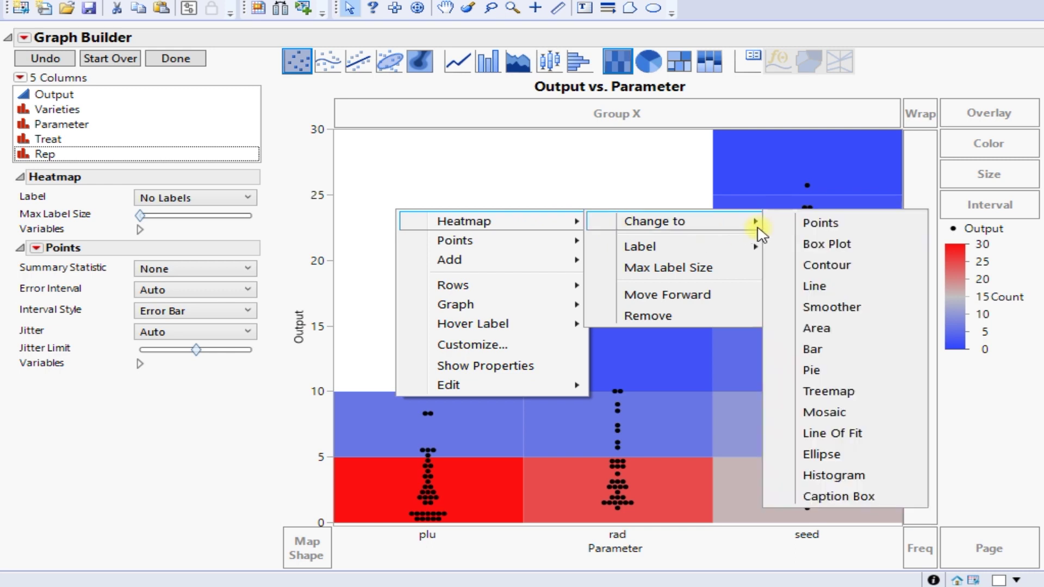
{"action": "left_click", "coordinate": [786, 223]}
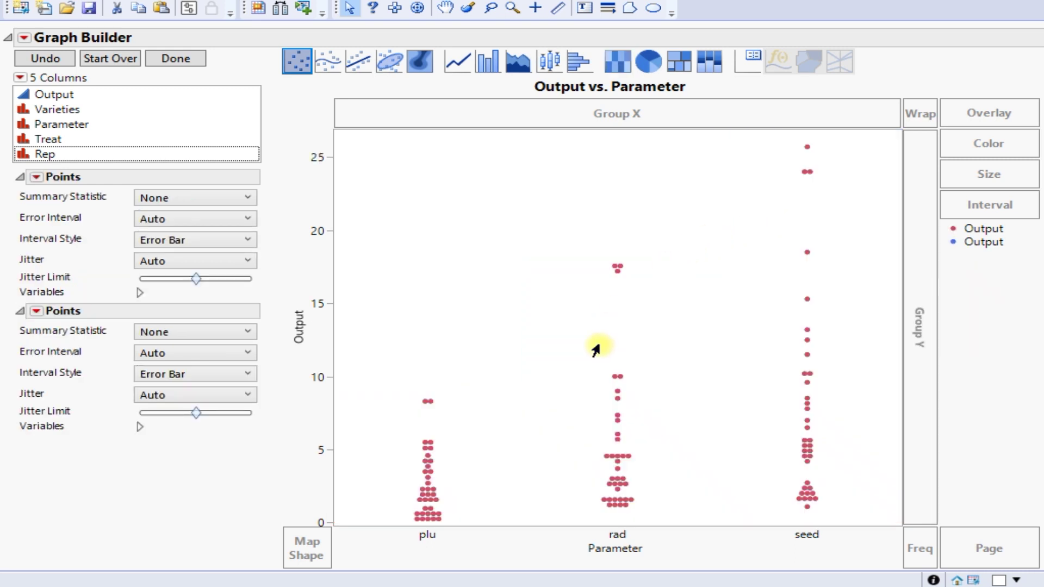
Step: Launch the Develve application and set its statistical mode to DOE
{"action": "left_click", "coordinate": [282, 9]}
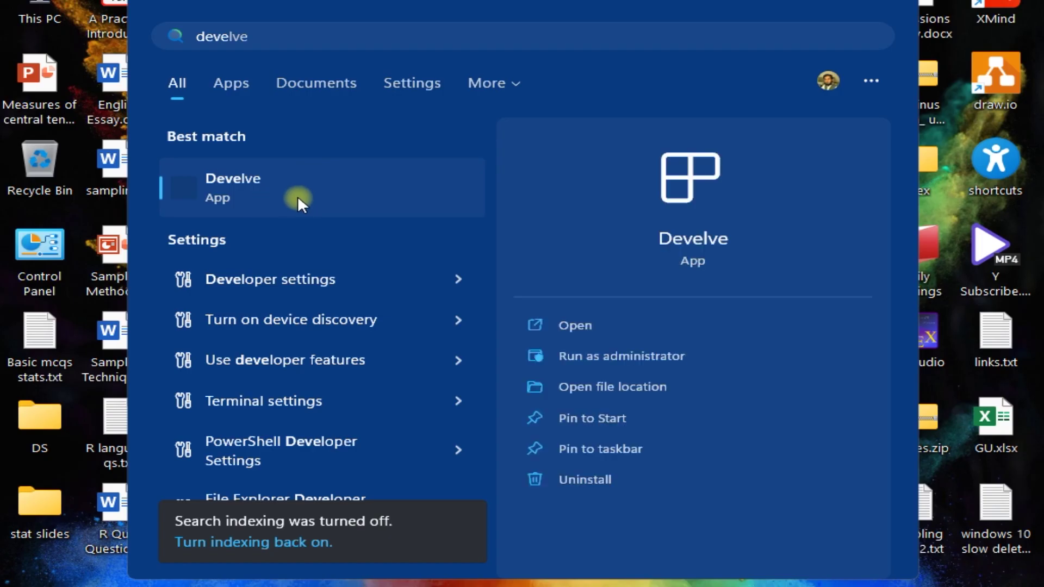
{"action": "left_click", "coordinate": [233, 179]}
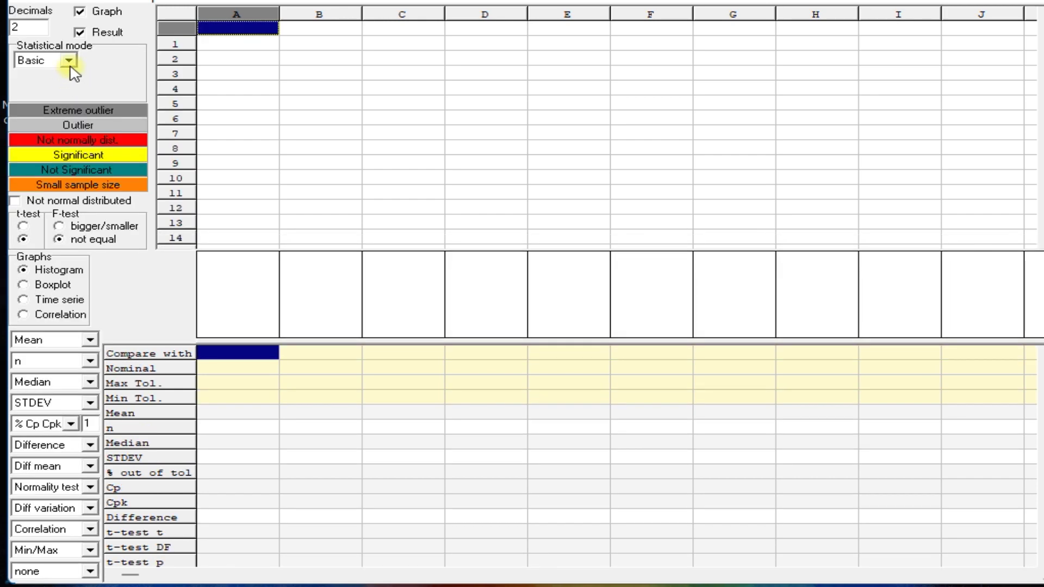
{"action": "left_click", "coordinate": [74, 62]}
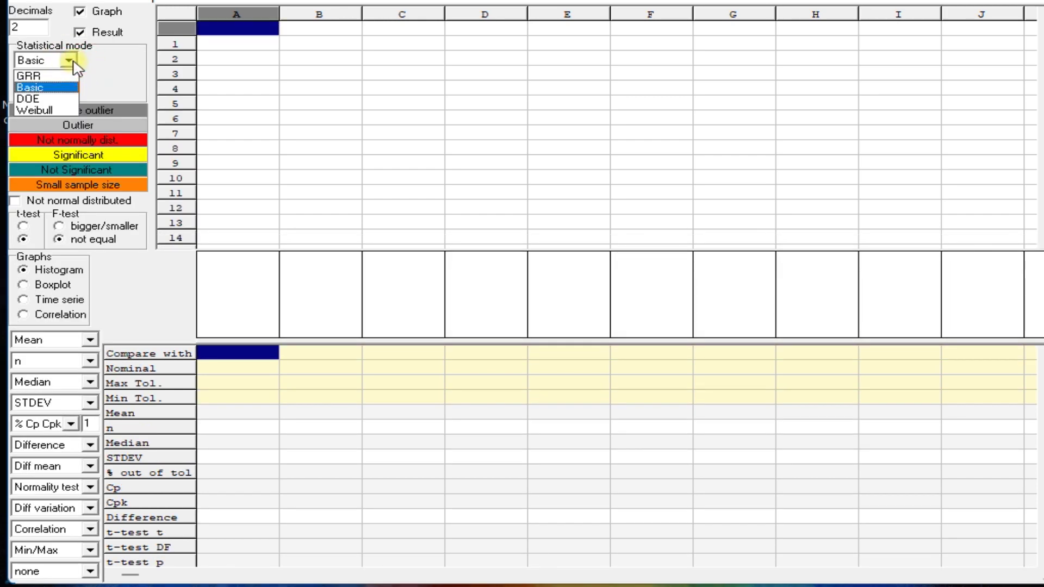
{"action": "left_click", "coordinate": [34, 97]}
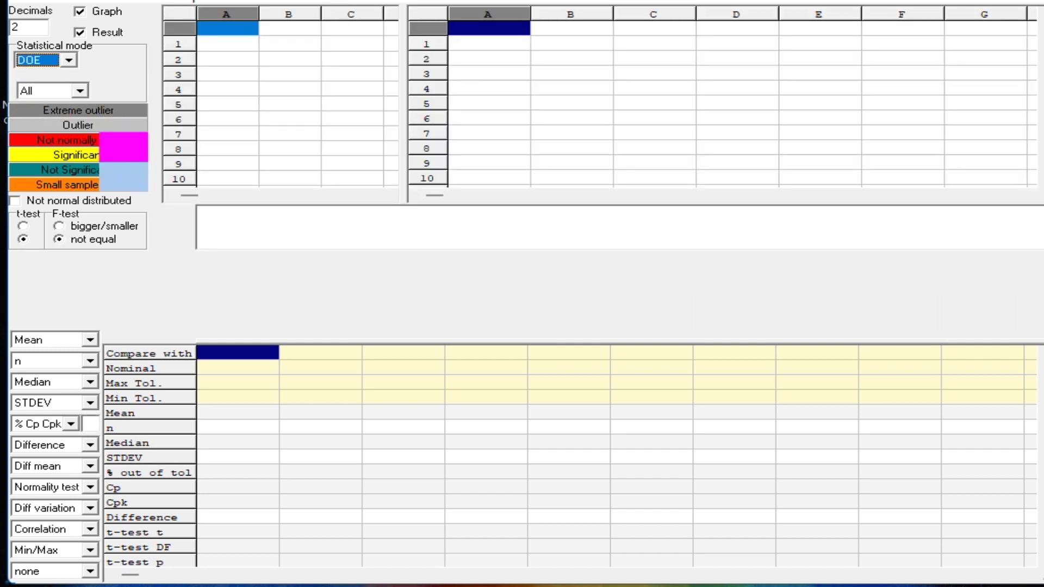
{"action": "left_click", "coordinate": [104, 3]}
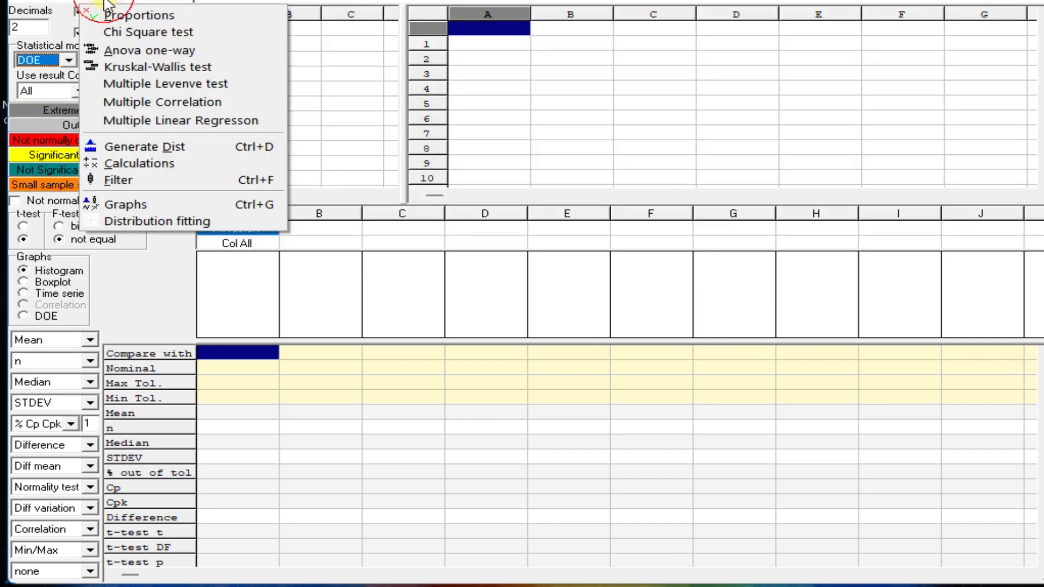
{"action": "mouse_move", "coordinate": [138, 1]}
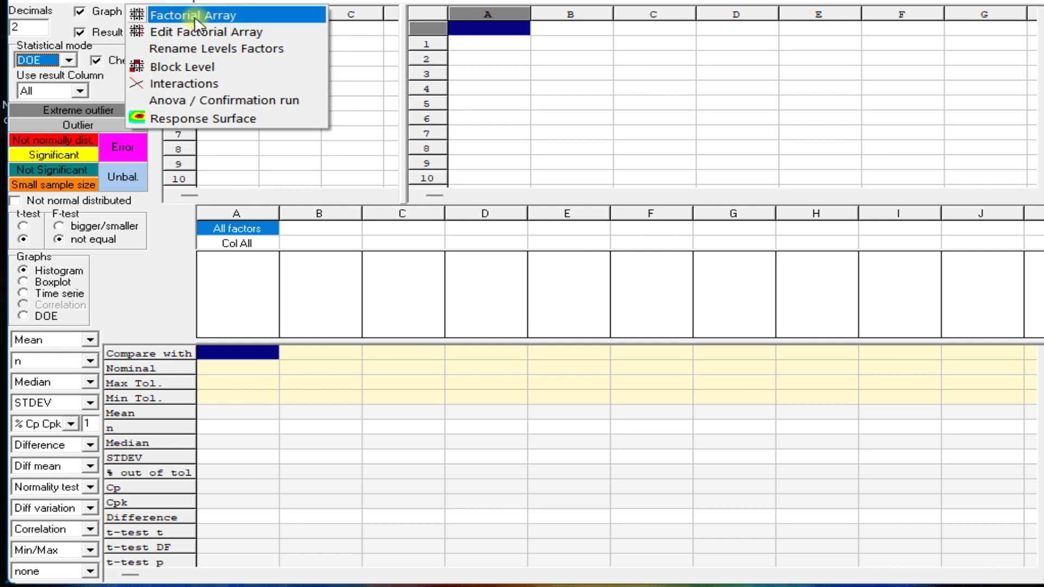
{"action": "left_click", "coordinate": [592, 90]}
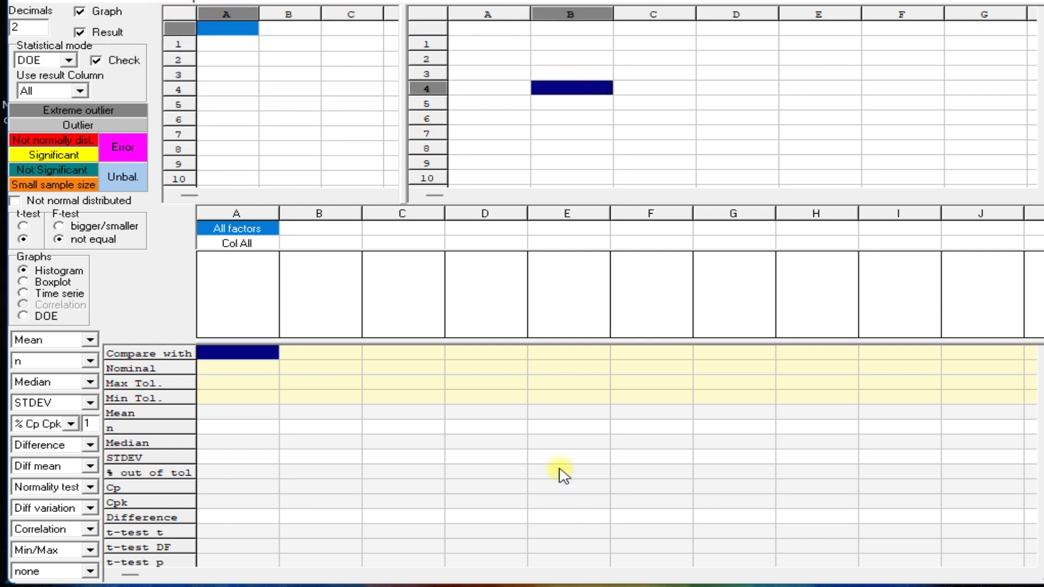
Step: Switch to the Excel workbook and copy the Varieties, Parameter, Treat and Rep columns with their headers
{"action": "mouse_move", "coordinate": [532, 585]}
{"action": "left_click", "coordinate": [400, 585]}
{"action": "scroll", "coordinate": [135, 172], "scroll_direction": "up", "scroll_amount": 17}
{"action": "scroll", "coordinate": [135, 172], "scroll_direction": "up", "scroll_amount": 11}
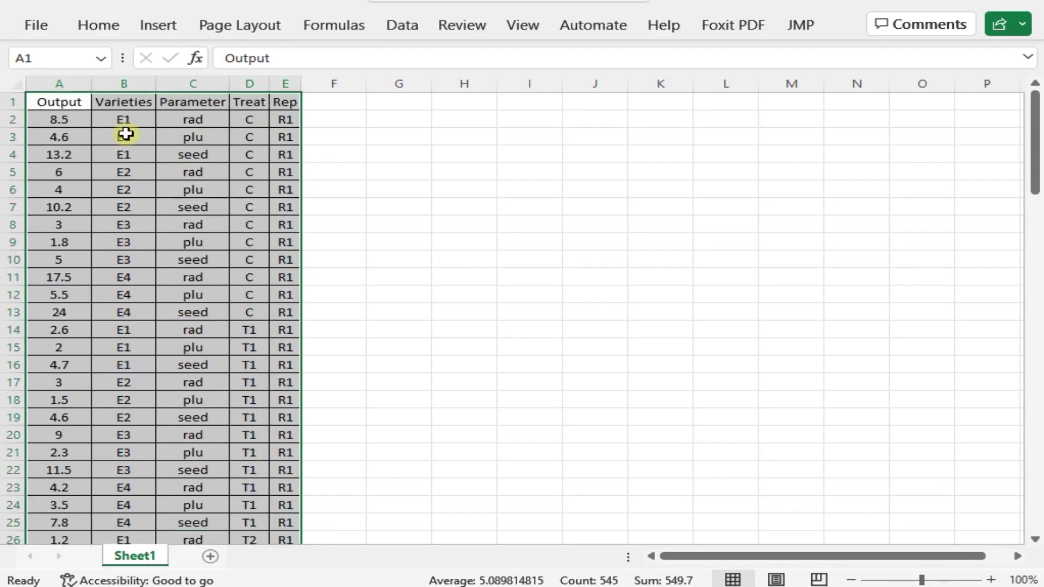
{"action": "left_click_drag", "start_coordinate": [131, 83], "coordinate": [292, 102]}
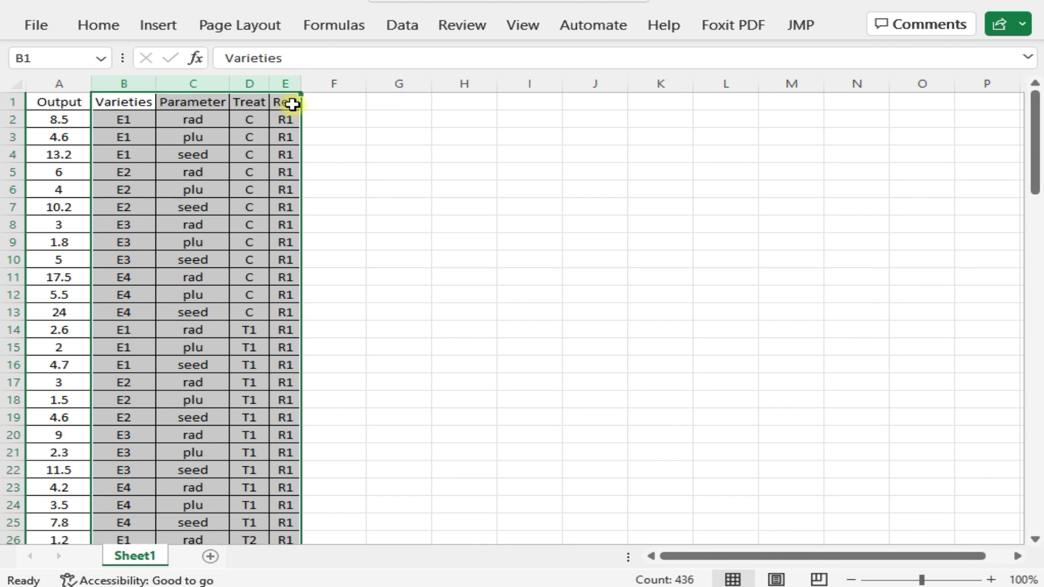
{"action": "key", "text": "ctrl+c"}
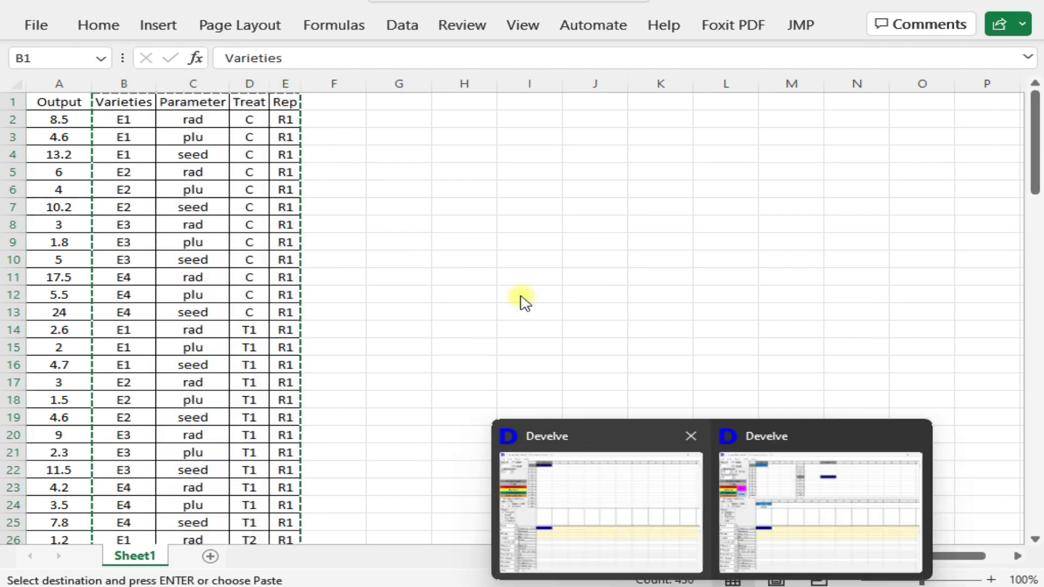
Step: Return to the Develve window in DOE mode and paste the copied columns into the factor grid, starting at column A's header cell
{"action": "left_click", "coordinate": [821, 517]}
{"action": "left_click", "coordinate": [224, 26]}
{"action": "key", "text": "ctrl+v"}
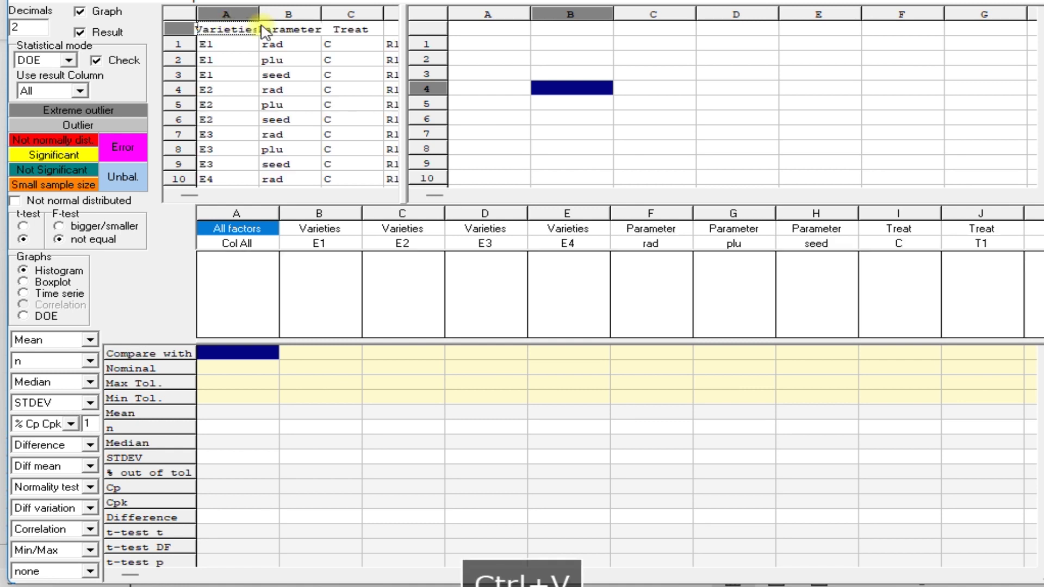
Step: Switch back to the Excel workbook and copy the whole Output column including its header
{"action": "mouse_move", "coordinate": [489, 582]}
{"action": "left_click", "coordinate": [389, 485]}
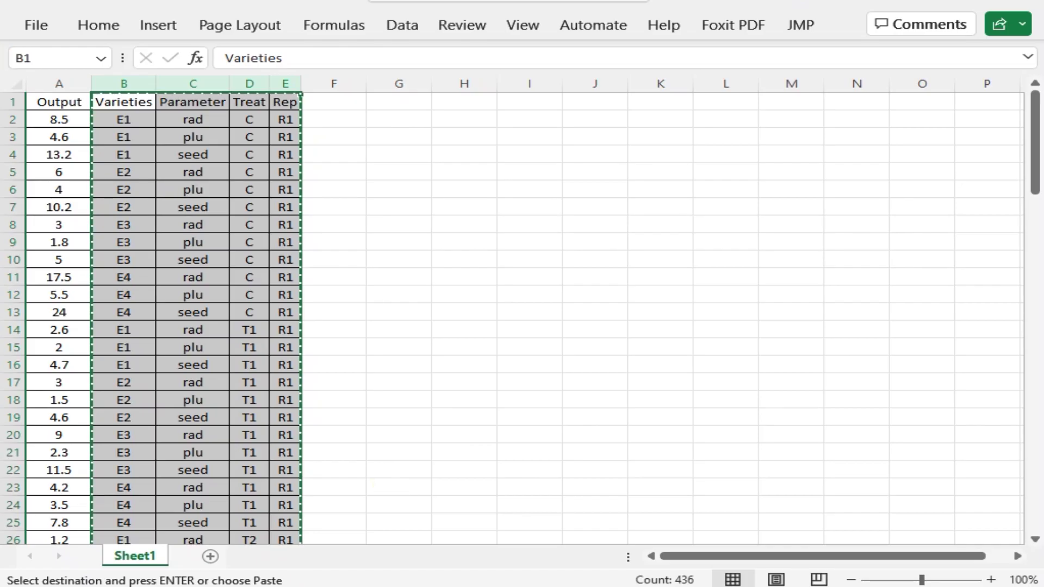
{"action": "left_click", "coordinate": [64, 104]}
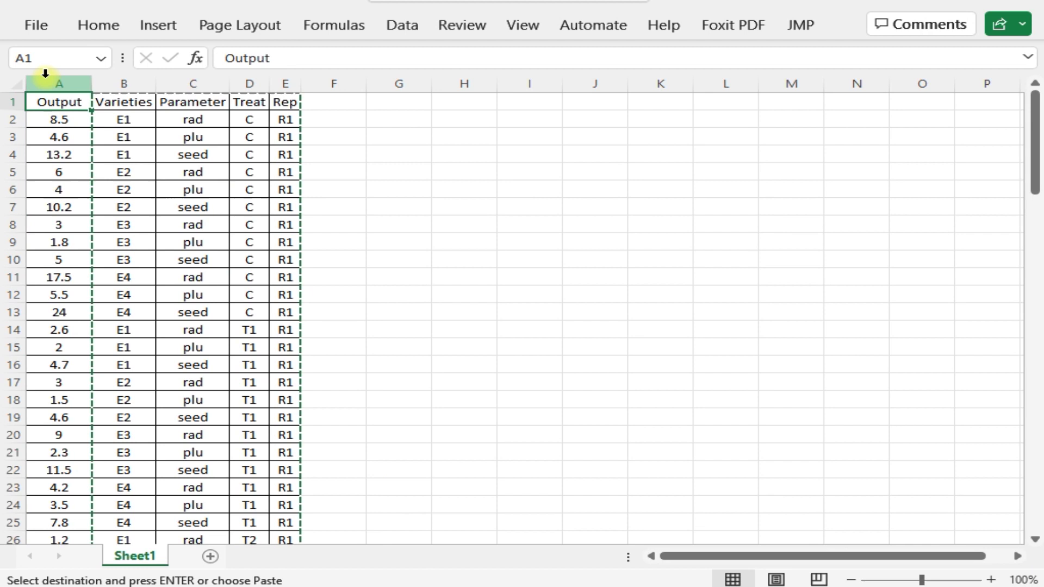
{"action": "key", "text": "ctrl+shift+Down"}
{"action": "key", "text": "ctrl+c"}
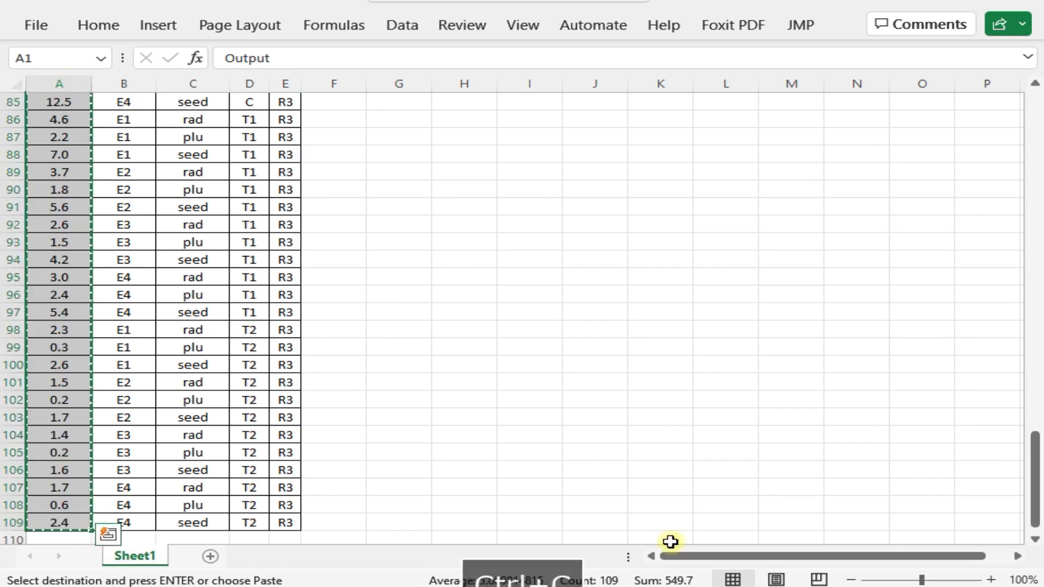
Step: Return to the Develve window and paste the copied Output column into the result grid, starting at column A's header cell
{"action": "mouse_move", "coordinate": [707, 580]}
{"action": "left_click", "coordinate": [788, 532]}
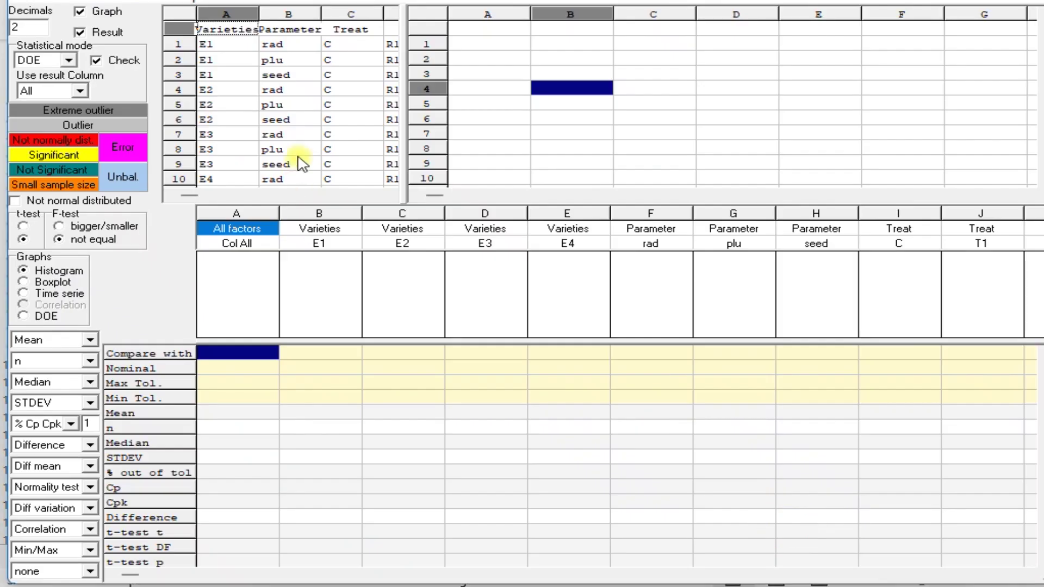
{"action": "left_click", "coordinate": [486, 27]}
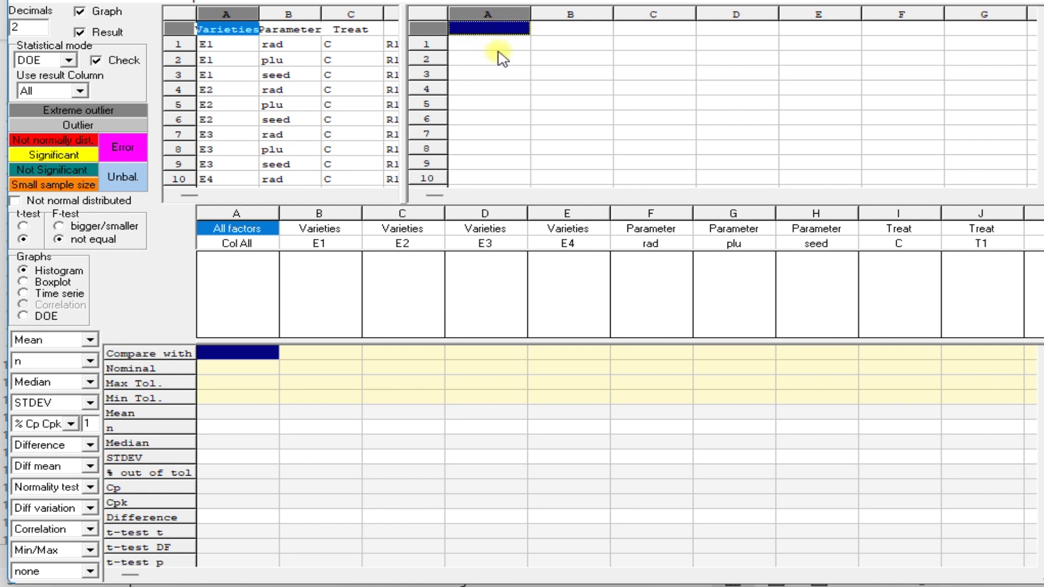
{"action": "key", "text": "ctrl+v"}
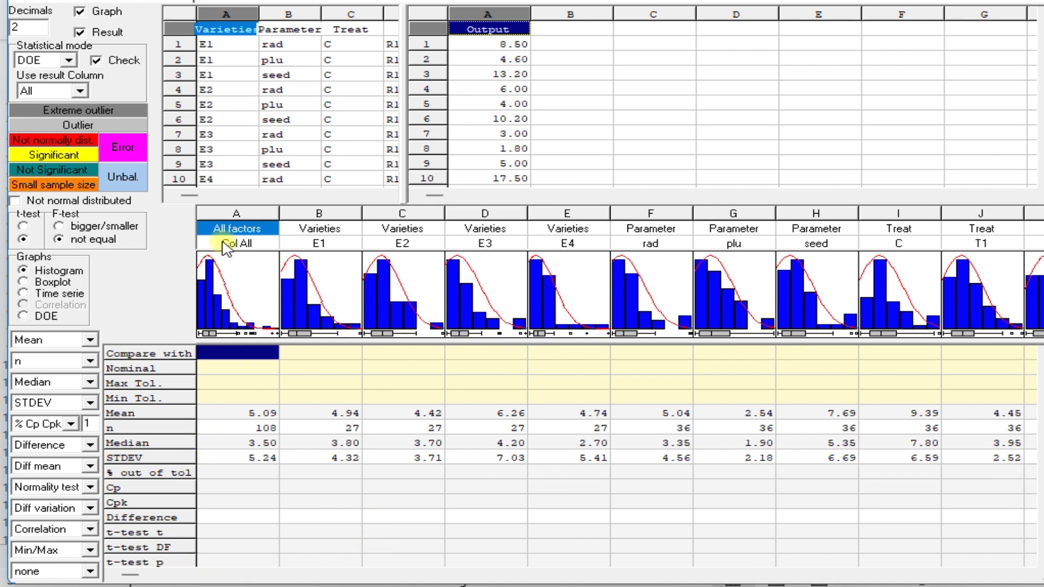
Step: Try the Boxplot graph type and set the factor graphs to DOE
{"action": "left_click", "coordinate": [66, 287]}
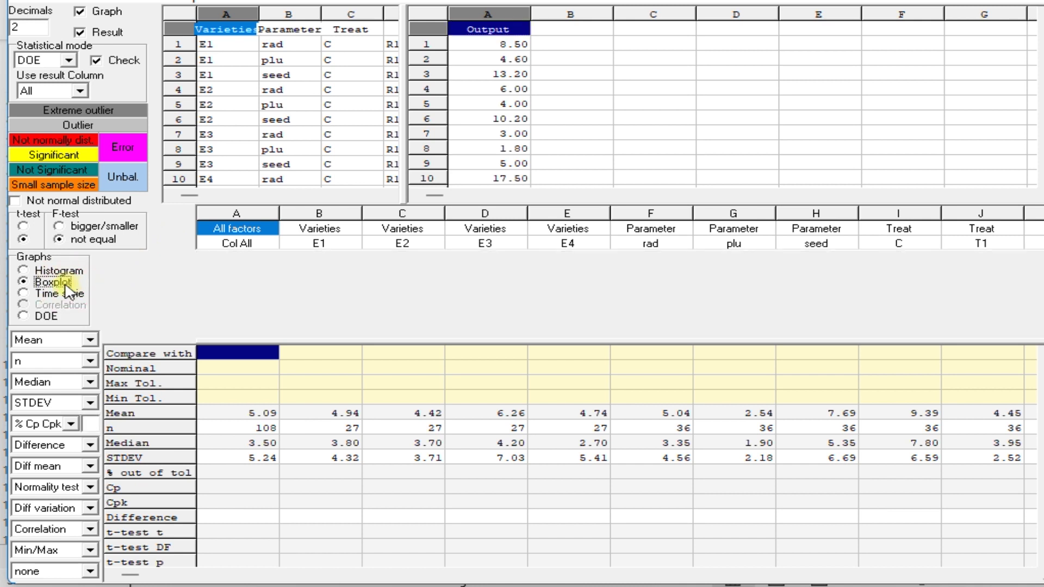
{"action": "left_click", "coordinate": [59, 318]}
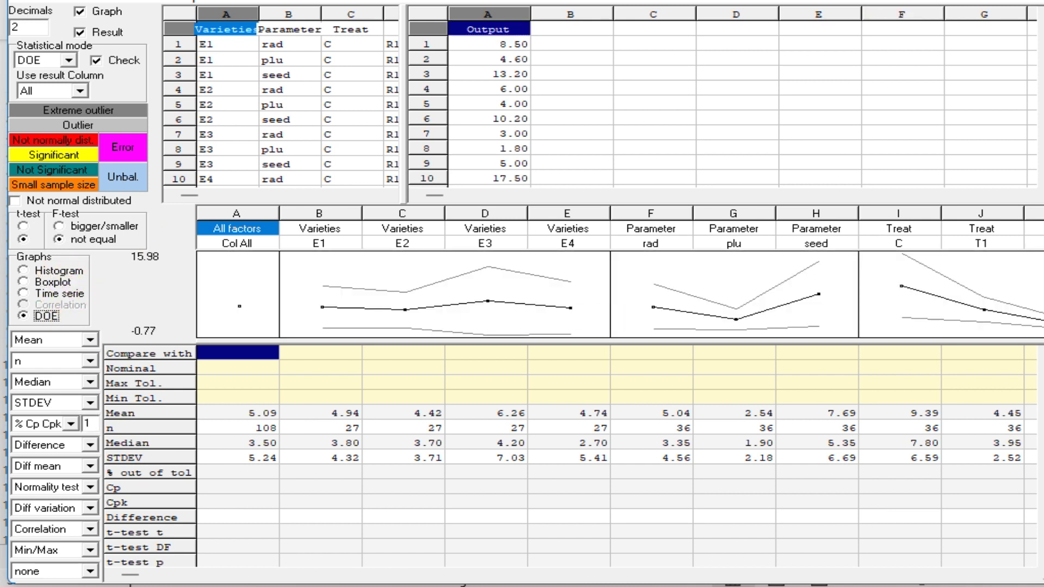
Step: Run the DOE Anova / Confirmation run, recalculate it, examine the p values of the four factors, and close the results
{"action": "left_click", "coordinate": [112, 2]}
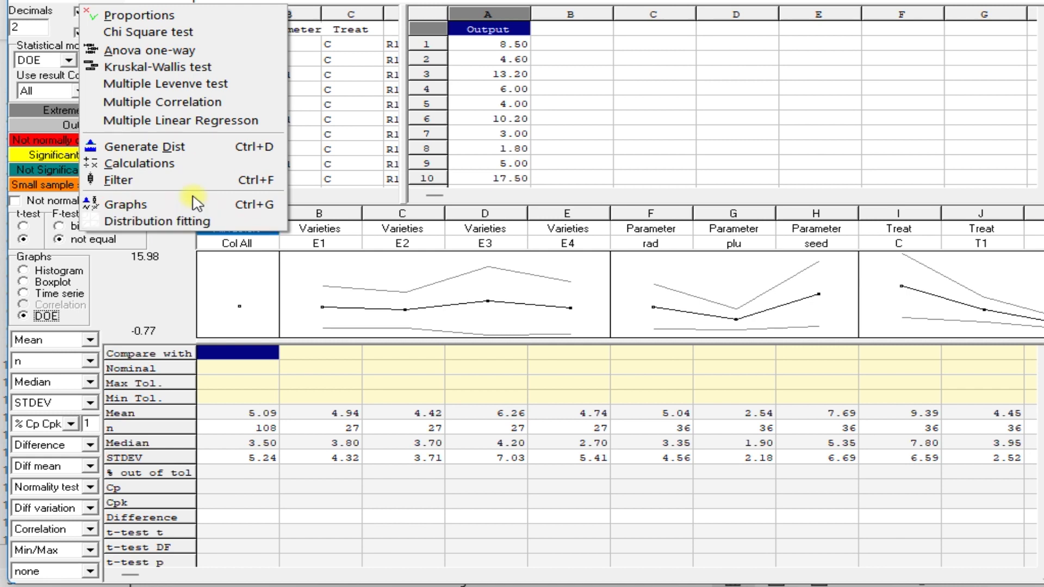
{"action": "mouse_move", "coordinate": [133, 7]}
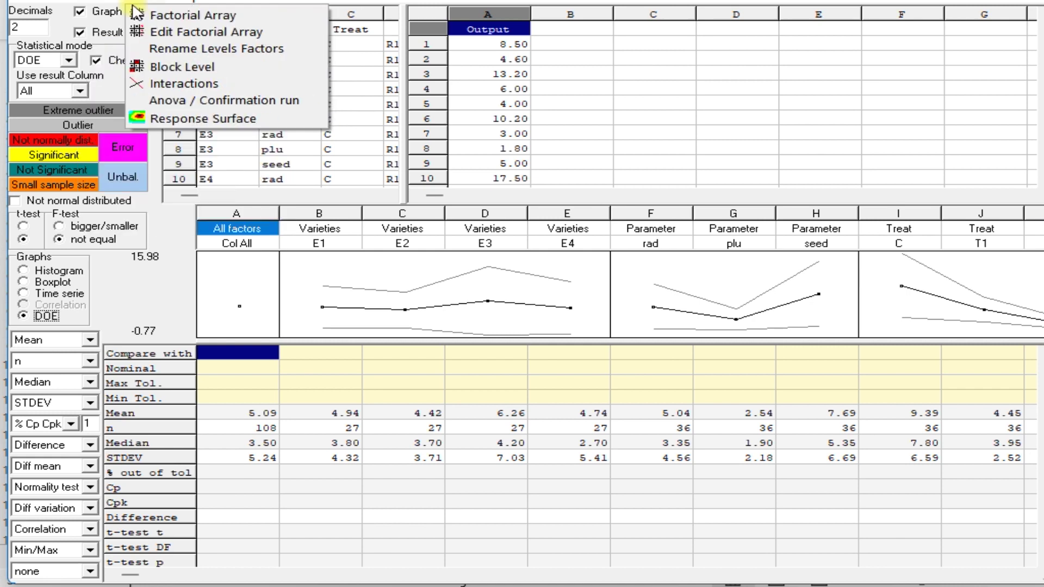
{"action": "left_click", "coordinate": [204, 101]}
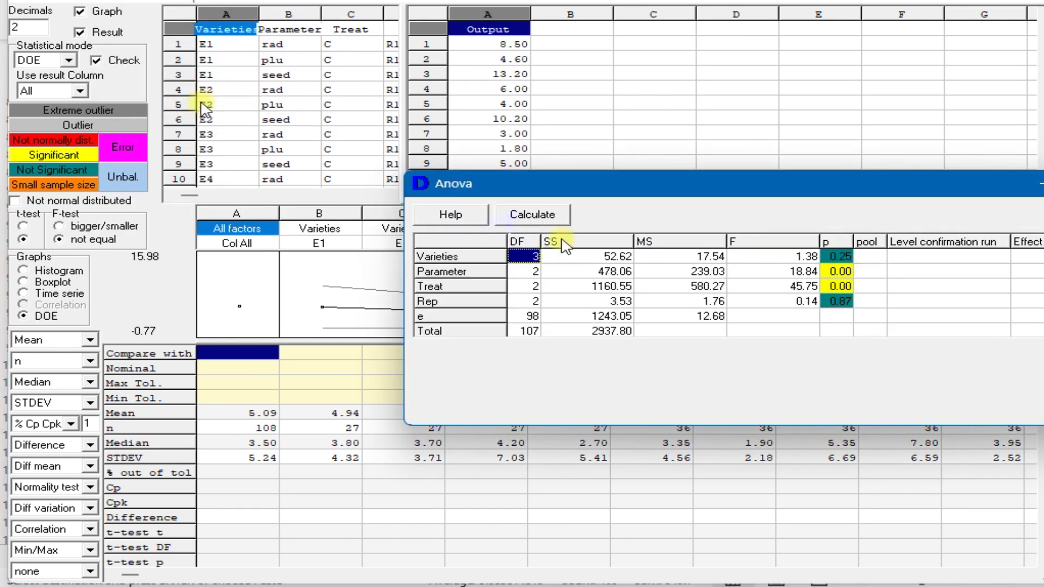
{"action": "left_click_drag", "start_coordinate": [730, 186], "coordinate": [502, 157]}
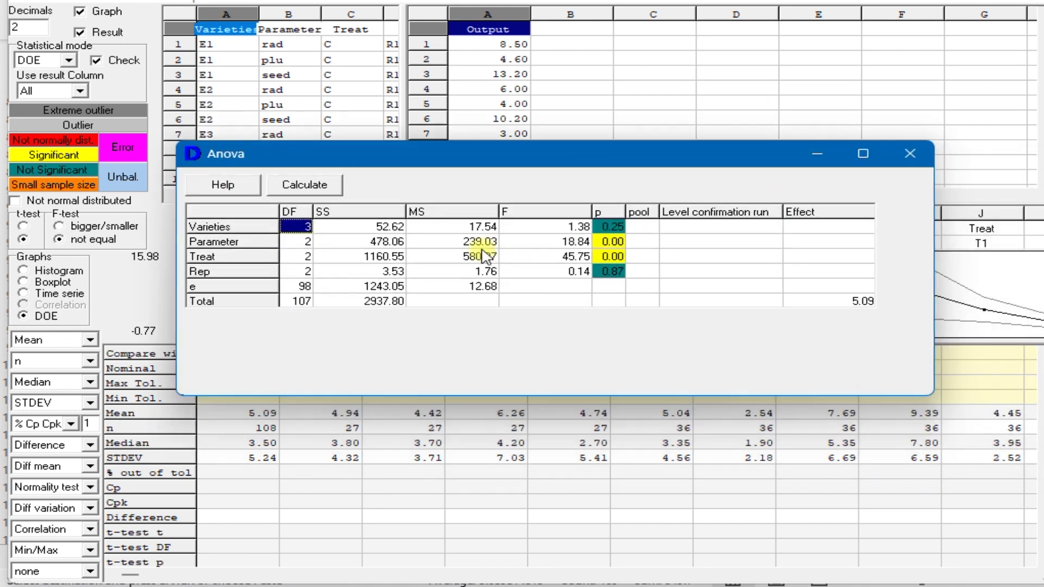
{"action": "left_click", "coordinate": [640, 287]}
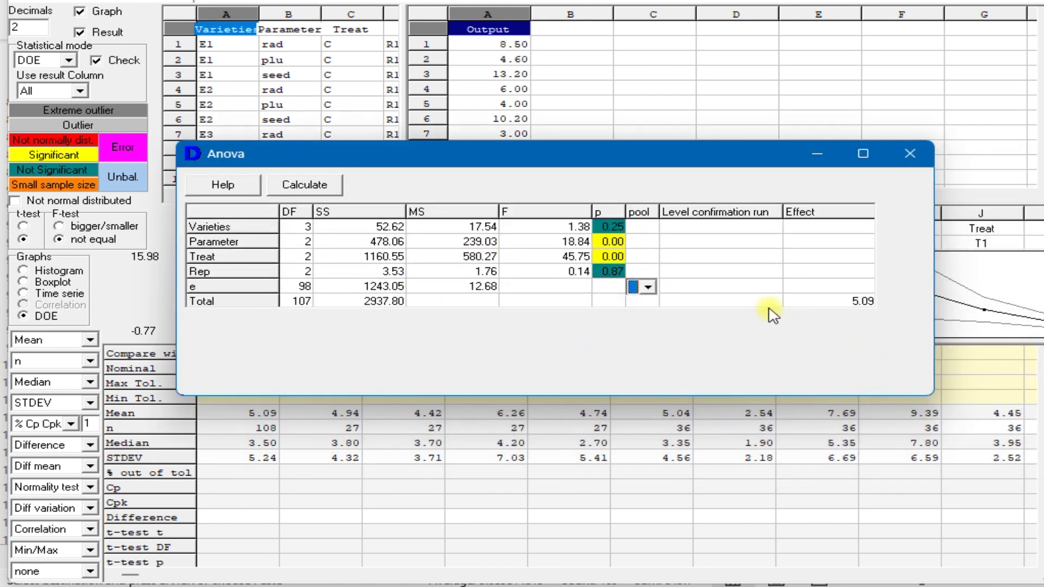
{"action": "left_click", "coordinate": [610, 242]}
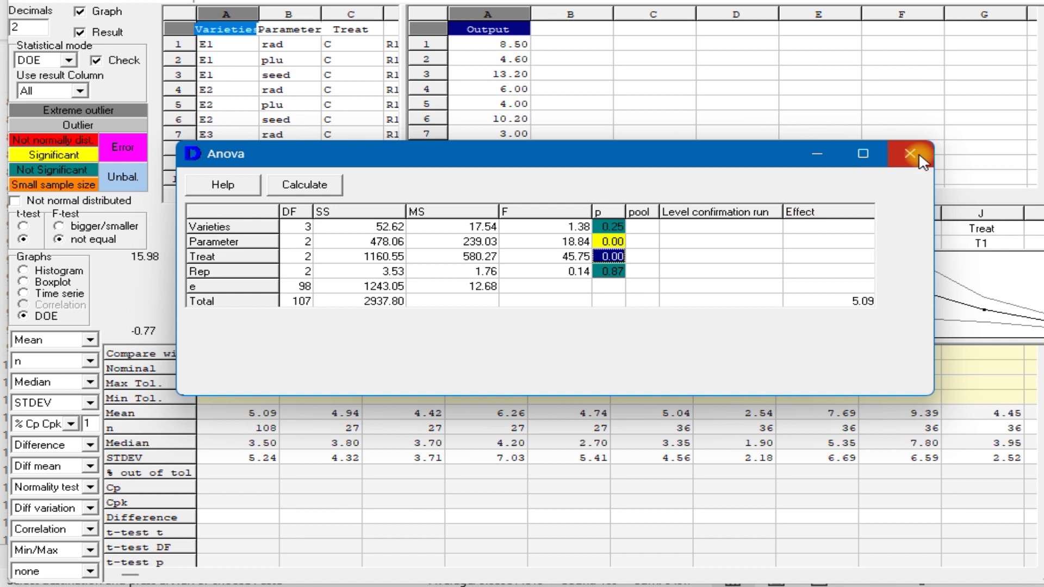
{"action": "left_click", "coordinate": [333, 191]}
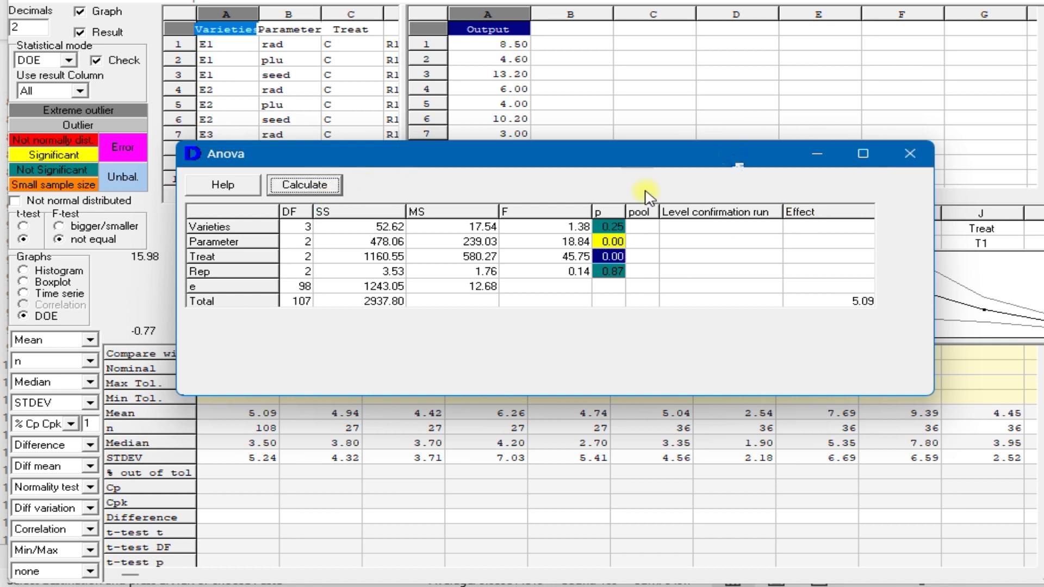
{"action": "left_click", "coordinate": [894, 161]}
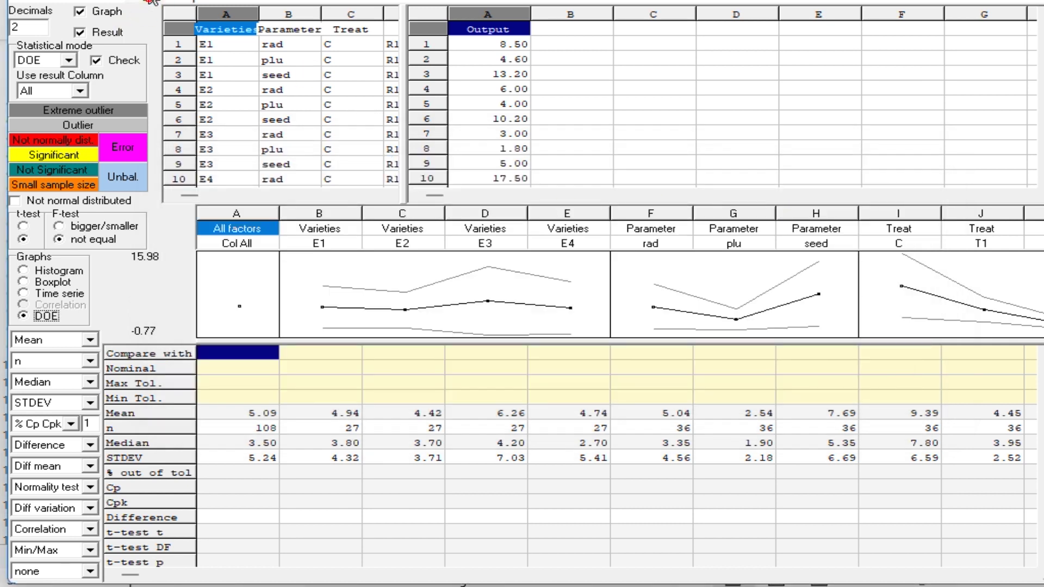
Step: Open the enlarged graph of the Output column, view its histogram, and close it
{"action": "left_click", "coordinate": [152, 1]}
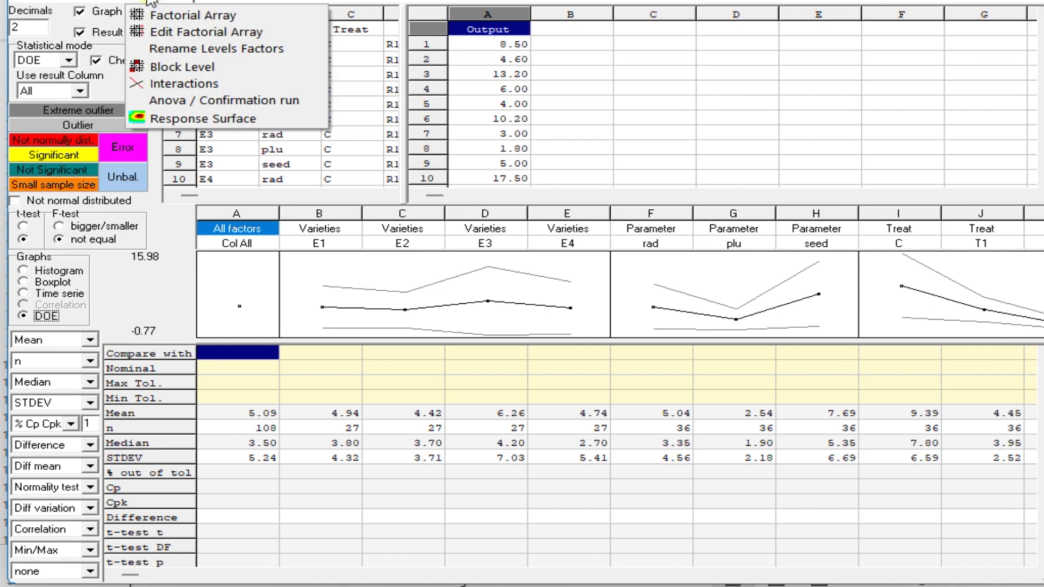
{"action": "mouse_move", "coordinate": [109, 1]}
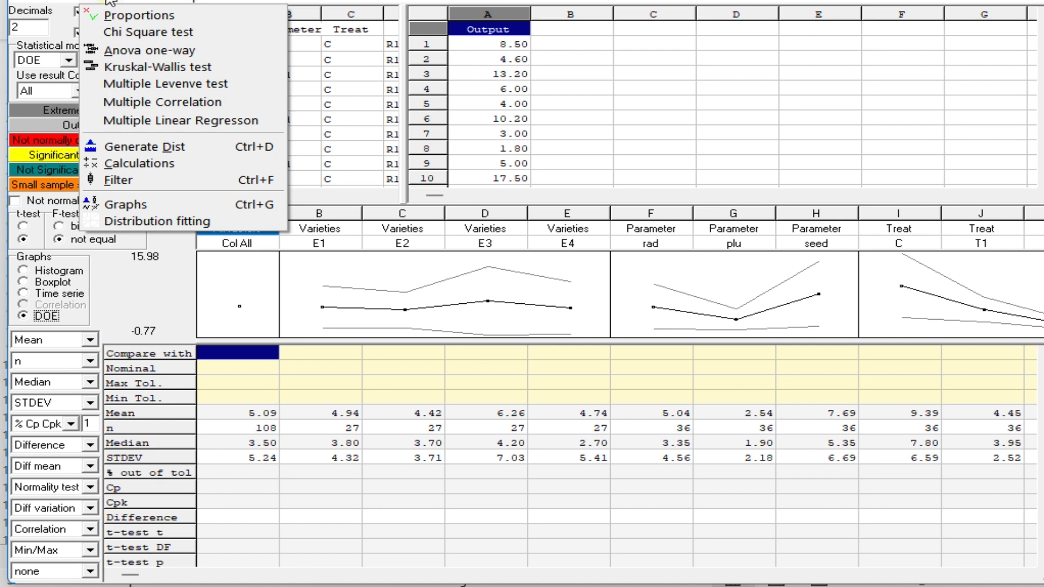
{"action": "left_click", "coordinate": [163, 205]}
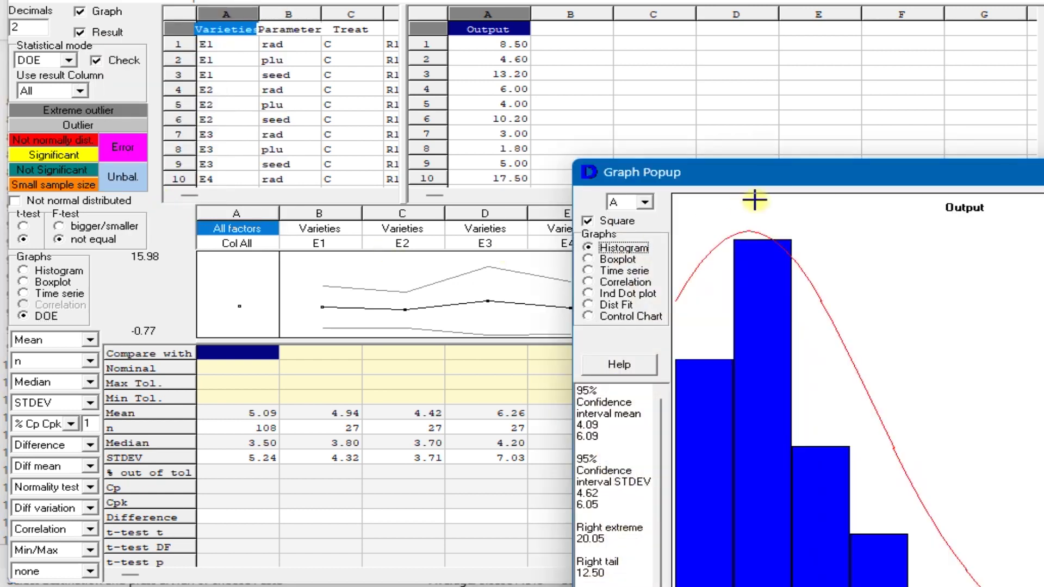
{"action": "left_click_drag", "start_coordinate": [782, 175], "coordinate": [421, 31]}
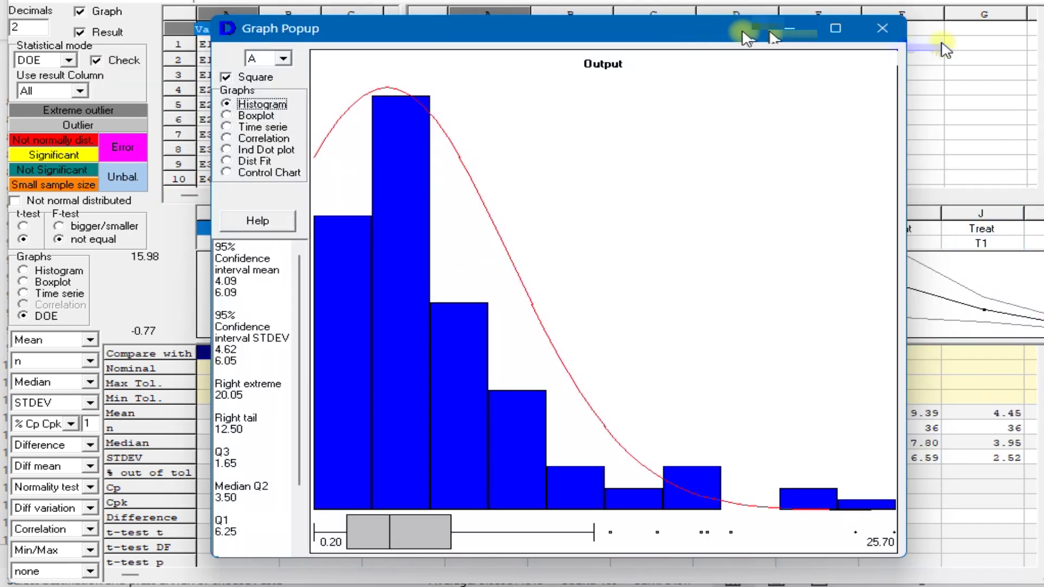
{"action": "left_click", "coordinate": [882, 28]}
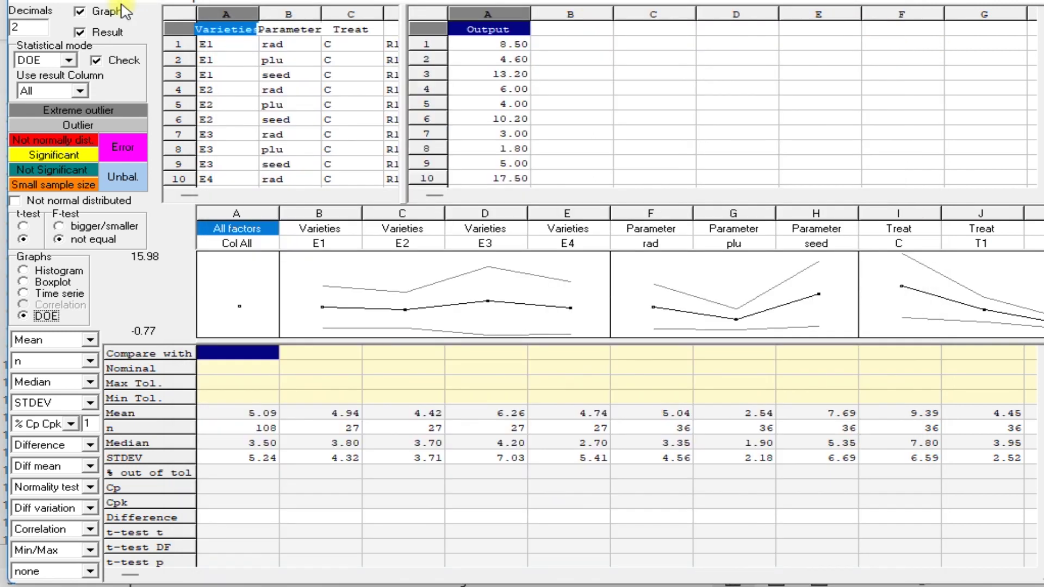
{"action": "left_click", "coordinate": [149, 1]}
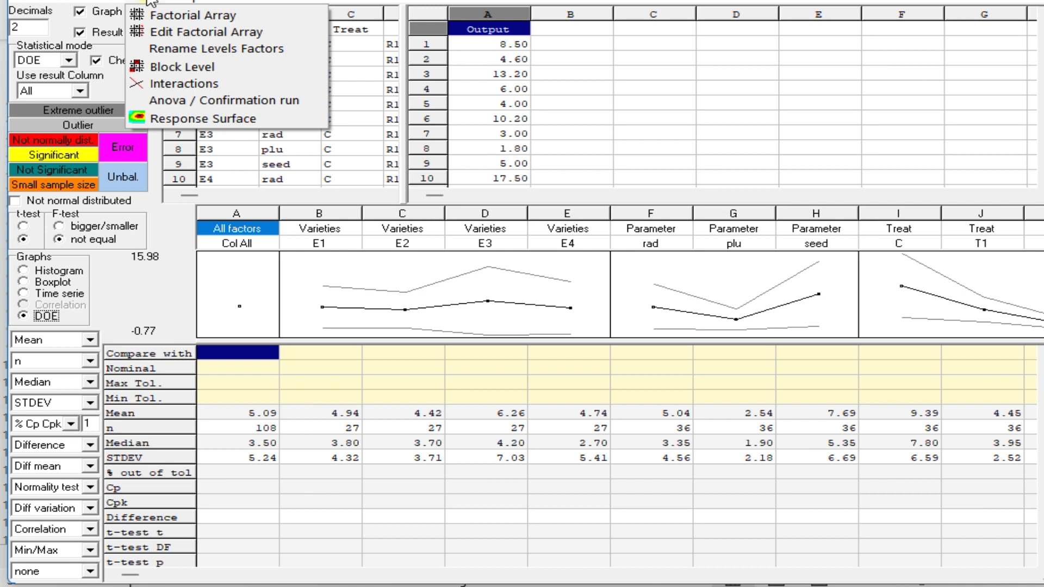
{"action": "left_click", "coordinate": [147, 2]}
{"action": "left_click", "coordinate": [185, 1]}
{"action": "left_click", "coordinate": [185, 1]}
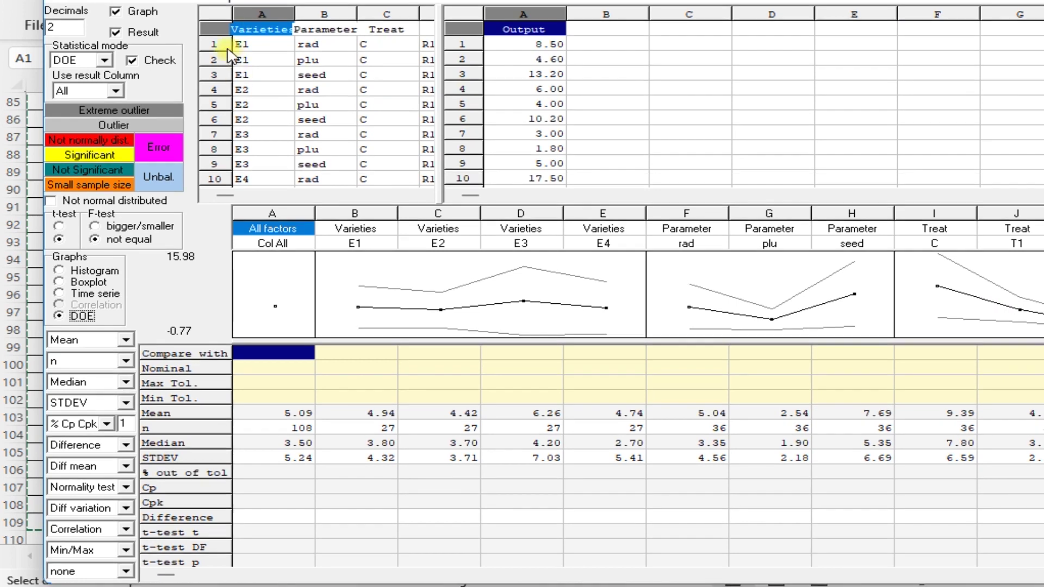
{"action": "left_click", "coordinate": [116, 91]}
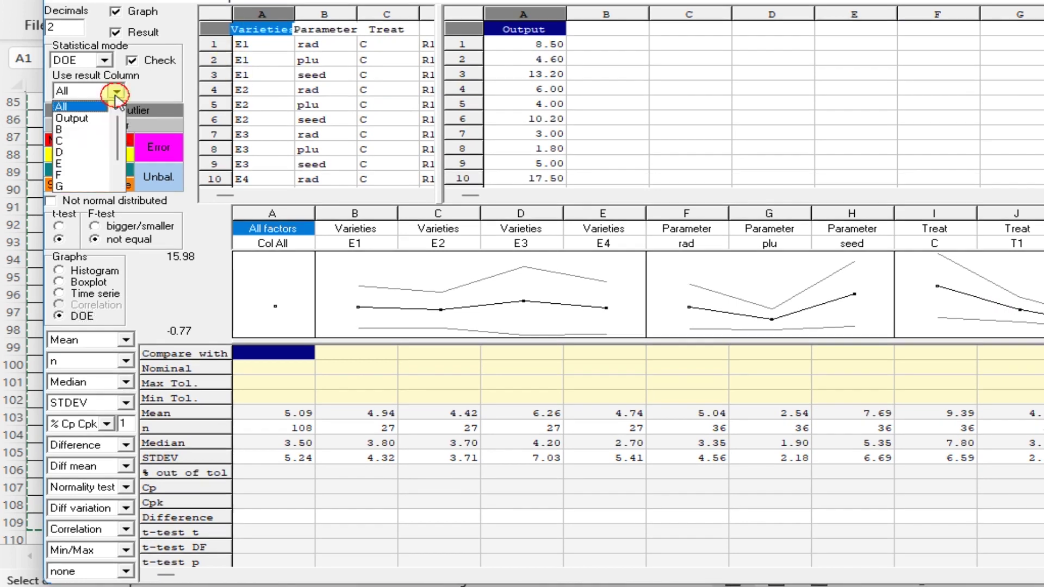
{"action": "left_click", "coordinate": [104, 60]}
{"action": "left_click", "coordinate": [153, 64]}
Step: Open the DOE Factorial Array selector on its Full Factorial design and move it so the whole dialog is visible
{"action": "left_click", "coordinate": [163, 2]}
{"action": "left_click", "coordinate": [210, 11]}
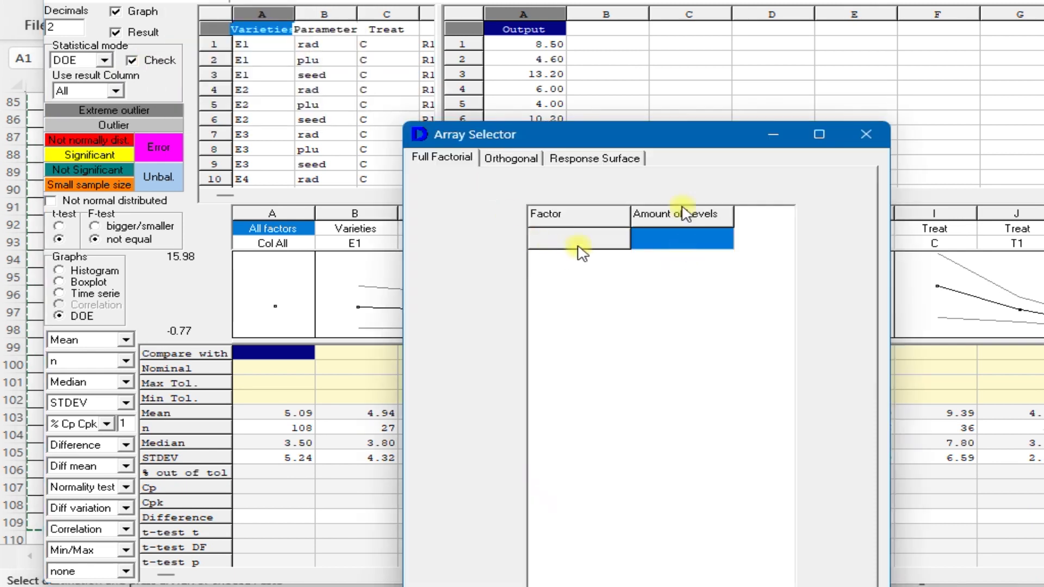
{"action": "left_click_drag", "start_coordinate": [668, 134], "coordinate": [549, 4]}
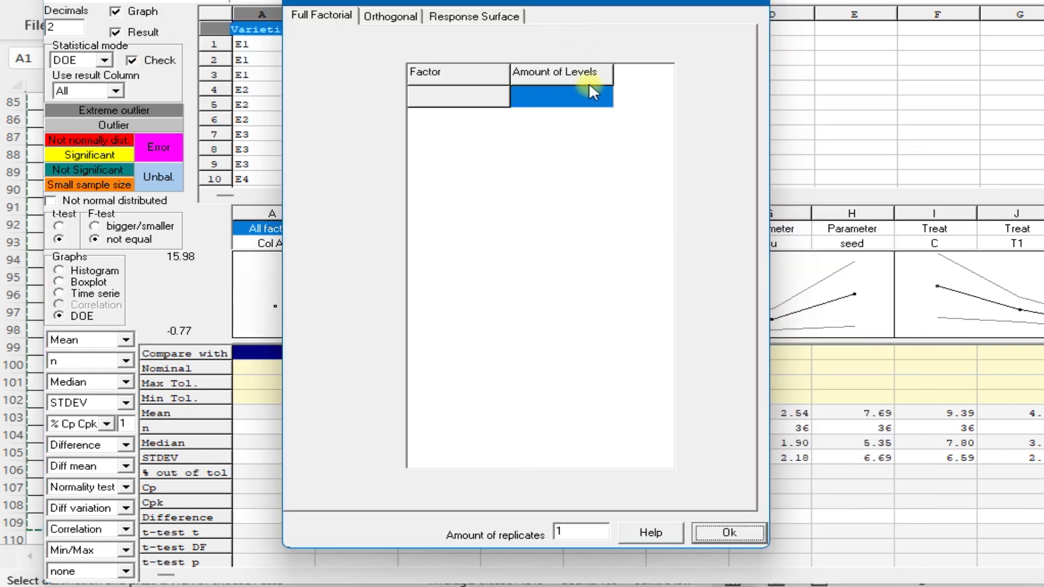
{"action": "left_click", "coordinate": [586, 100]}
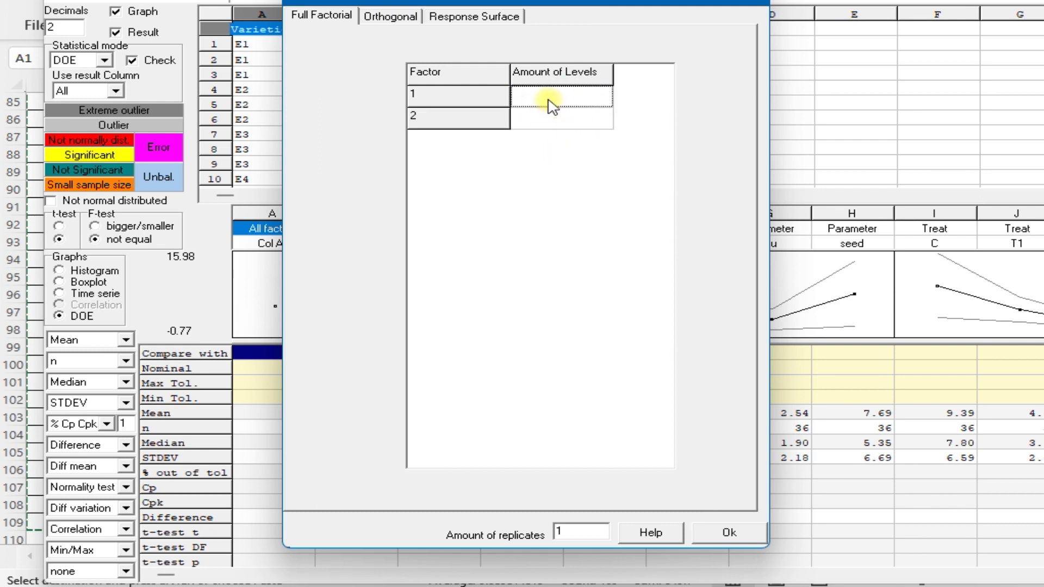
{"action": "type", "text": "F1"}
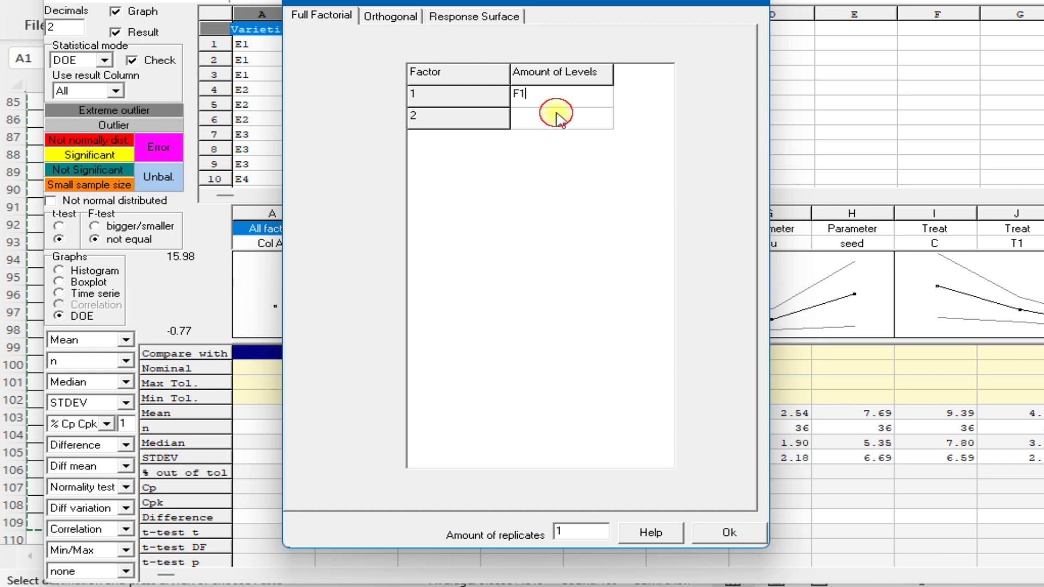
{"action": "key", "text": "Return"}
{"action": "left_click", "coordinate": [522, 323]}
Step: Generate a full factorial array with 4 levels for factor 1 and 3 levels each for factors 2, 3 and 4
{"action": "left_click", "coordinate": [562, 98]}
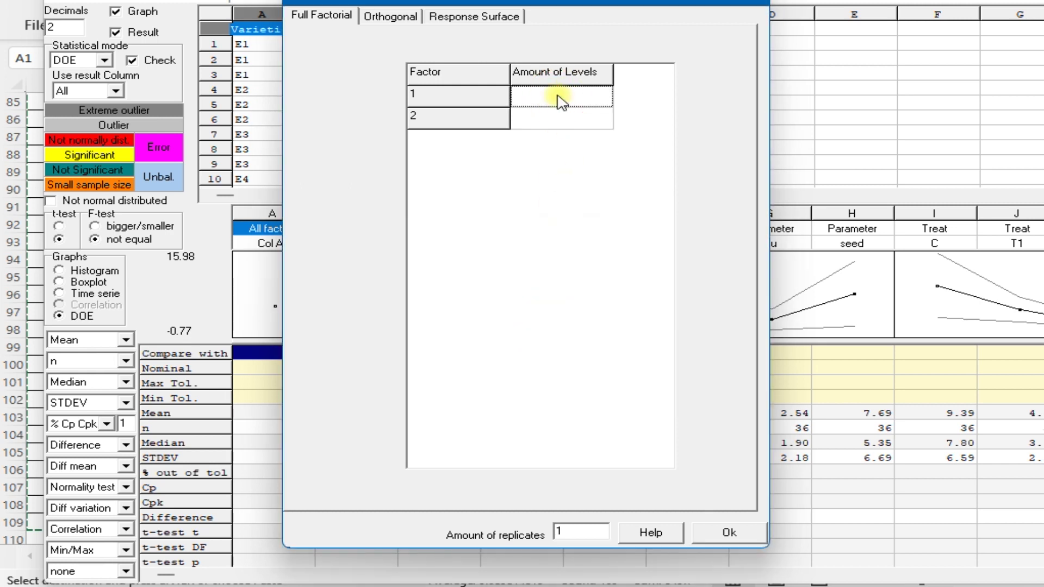
{"action": "type", "text": "4"}
{"action": "left_click", "coordinate": [571, 121]}
{"action": "type", "text": "3"}
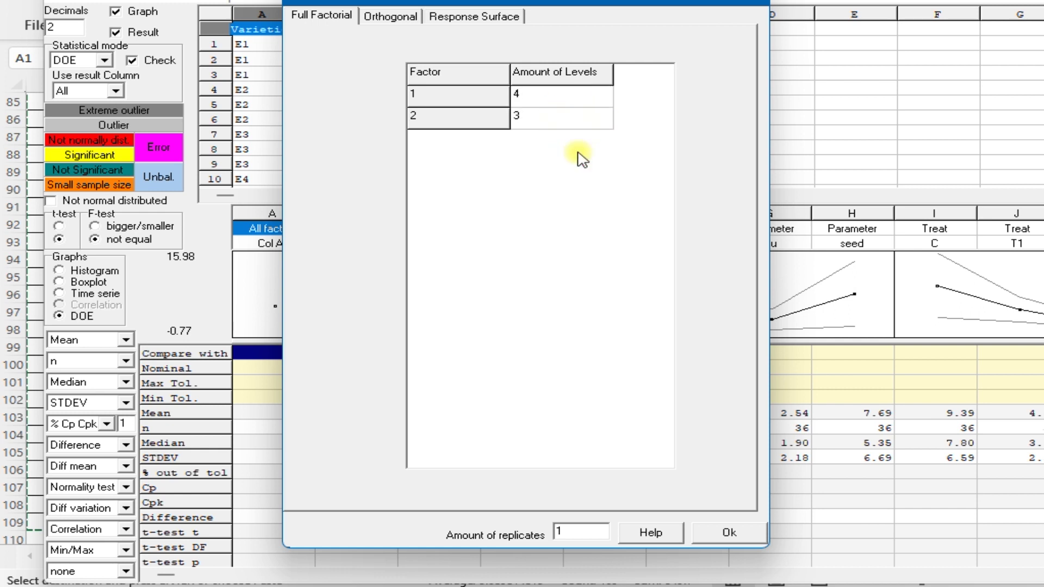
{"action": "left_click", "coordinate": [577, 145]}
{"action": "type", "text": "3"}
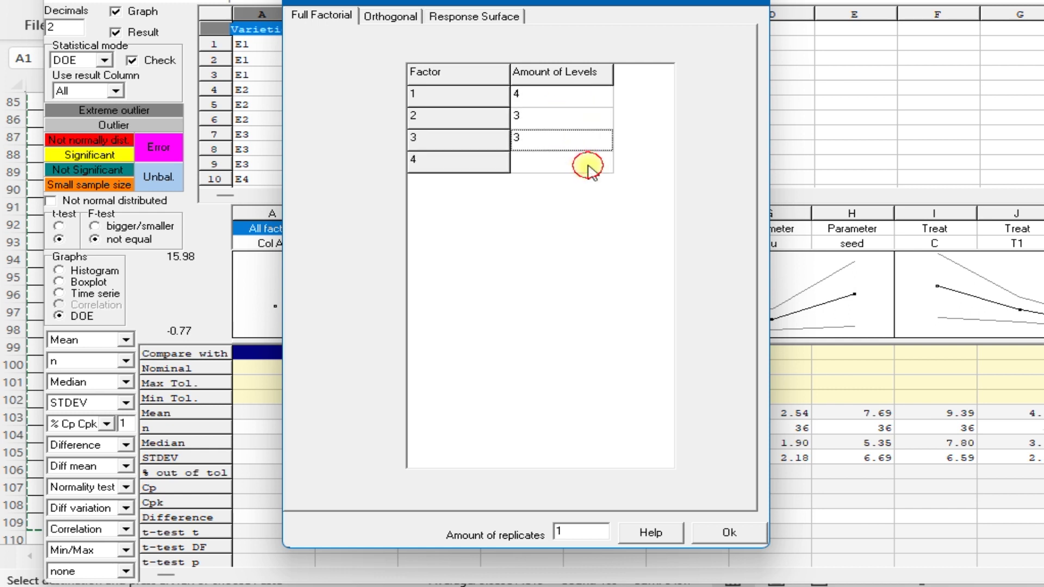
{"action": "left_click", "coordinate": [589, 166]}
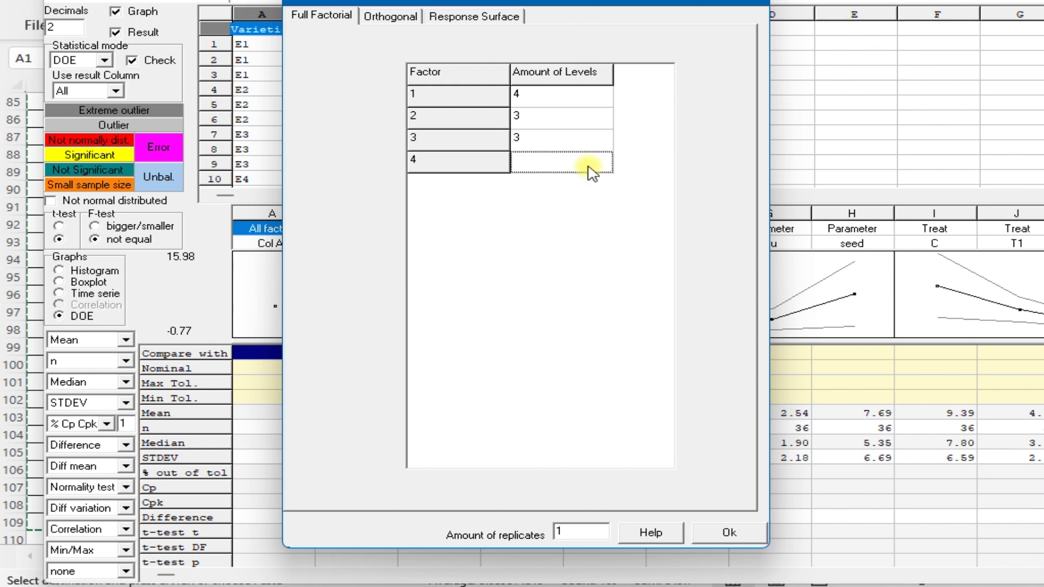
{"action": "type", "text": "3"}
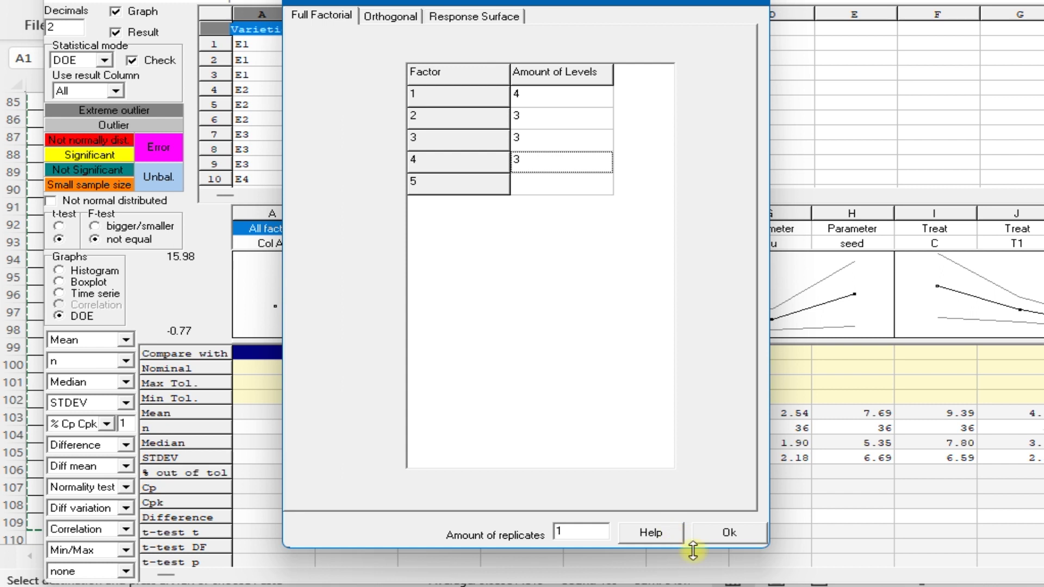
{"action": "left_click", "coordinate": [730, 543]}
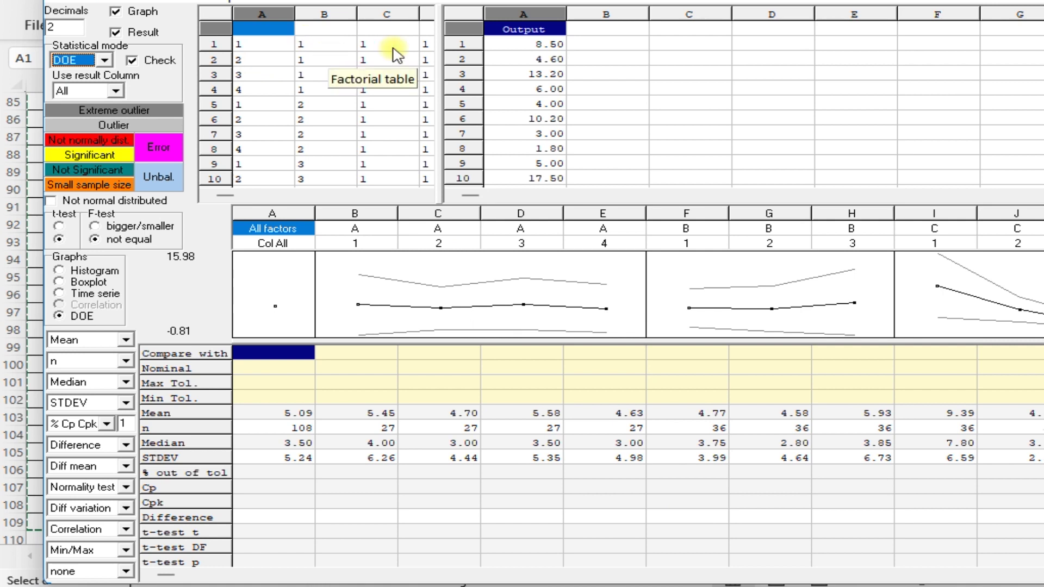
Step: Compare the first Output value with the first row of the factorial table
{"action": "left_click", "coordinate": [556, 45]}
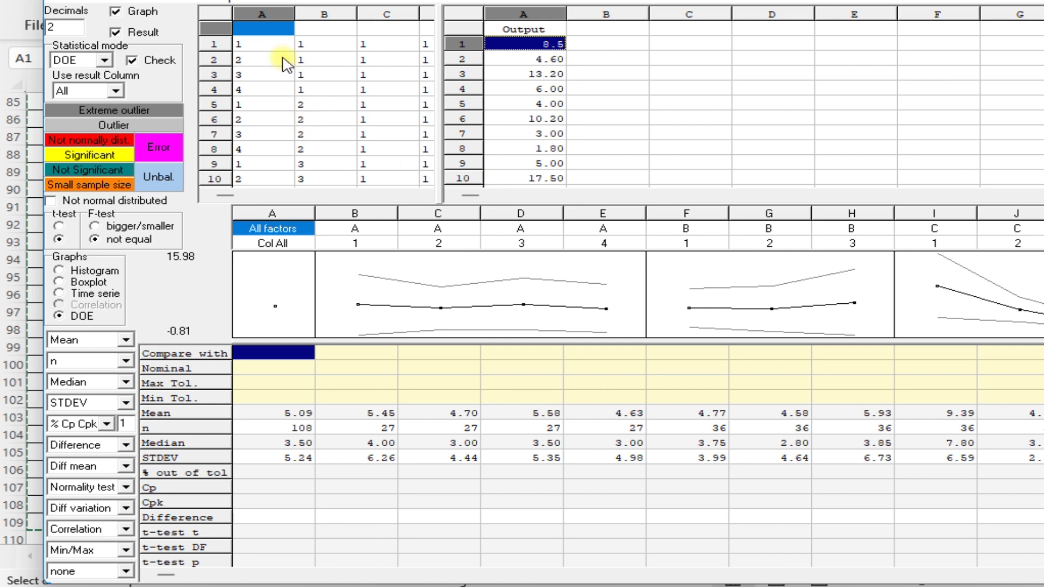
{"action": "left_click", "coordinate": [258, 44]}
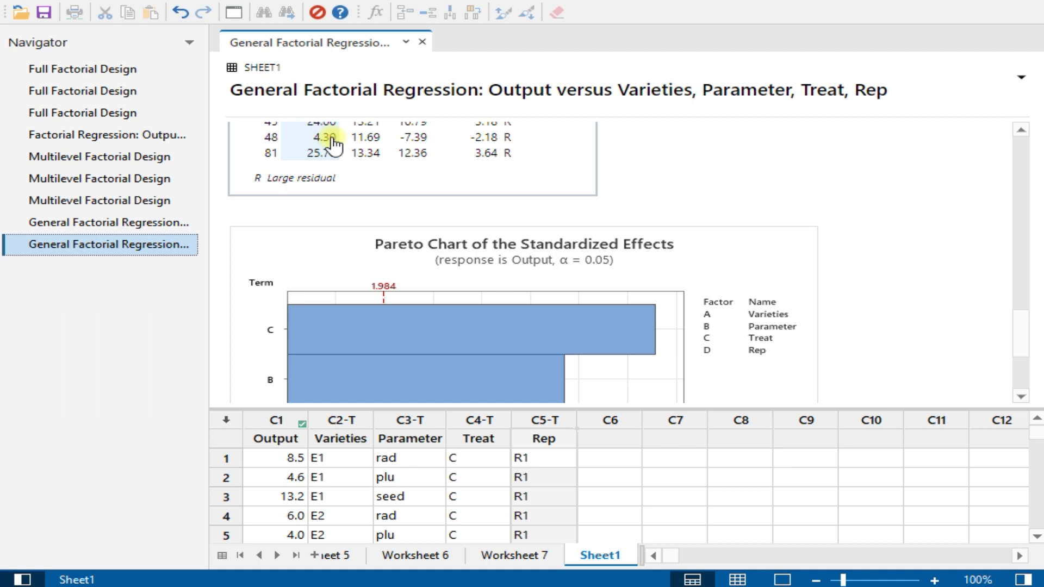
Step: Switch to the Minitab worksheet Sheet1 and enlarge its data area so that more rows show
{"action": "left_click", "coordinate": [362, 418]}
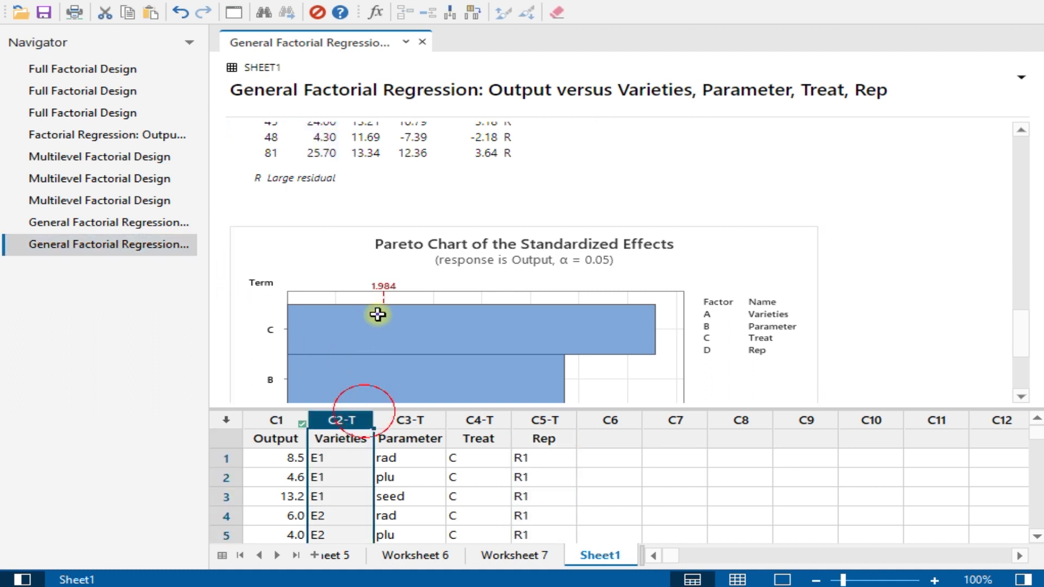
{"action": "left_click", "coordinate": [410, 420], "text": "shift"}
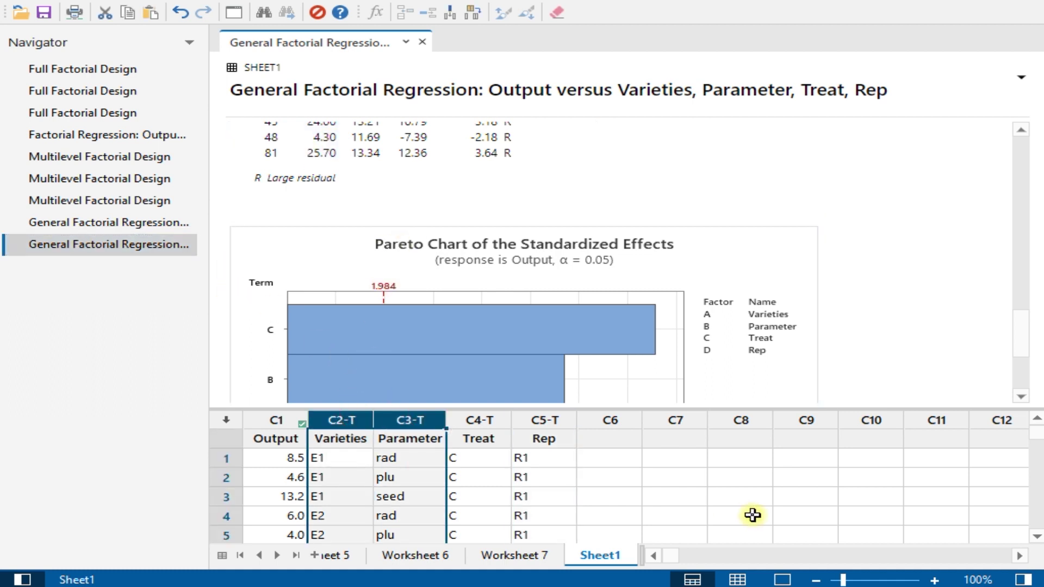
{"action": "left_click", "coordinate": [747, 414]}
{"action": "left_click_drag", "start_coordinate": [745, 409], "coordinate": [699, 243]}
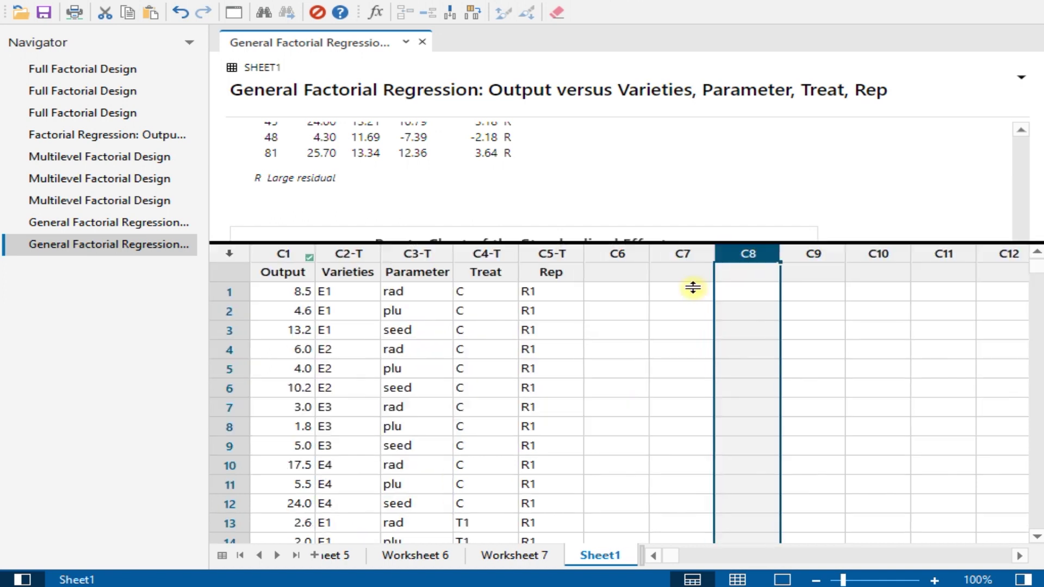
Step: Examine how the Output values are grouped, highlighting rows 1 to 12 and the first three rows
{"action": "left_click", "coordinate": [297, 291]}
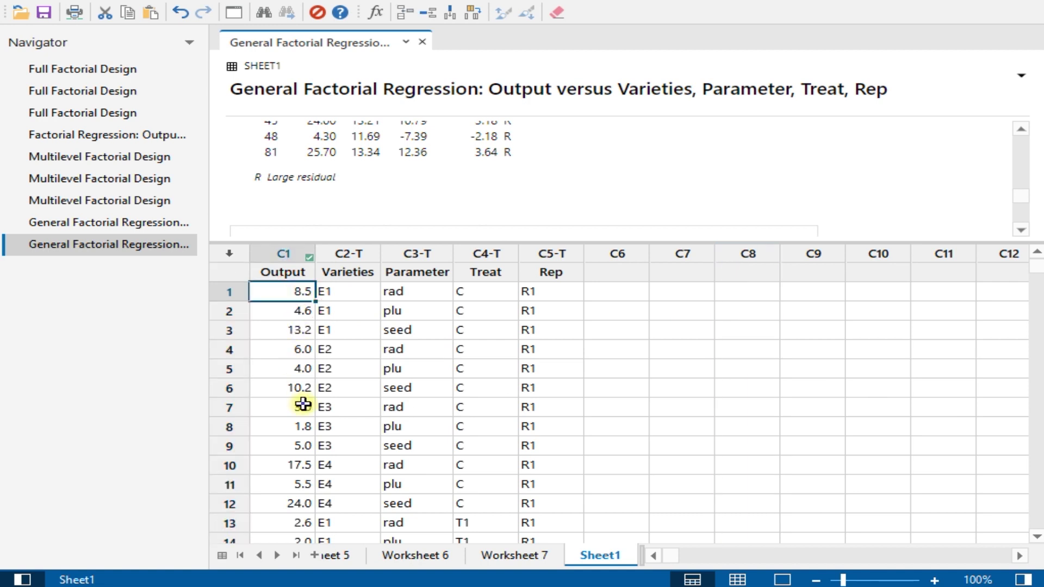
{"action": "left_click", "coordinate": [295, 500], "text": "shift"}
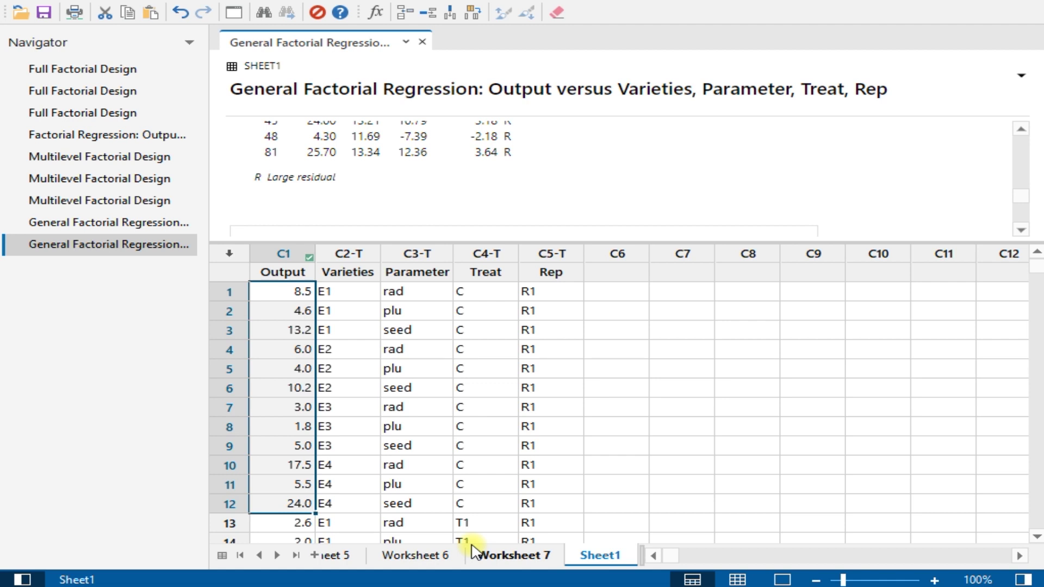
{"action": "left_click", "coordinate": [291, 330]}
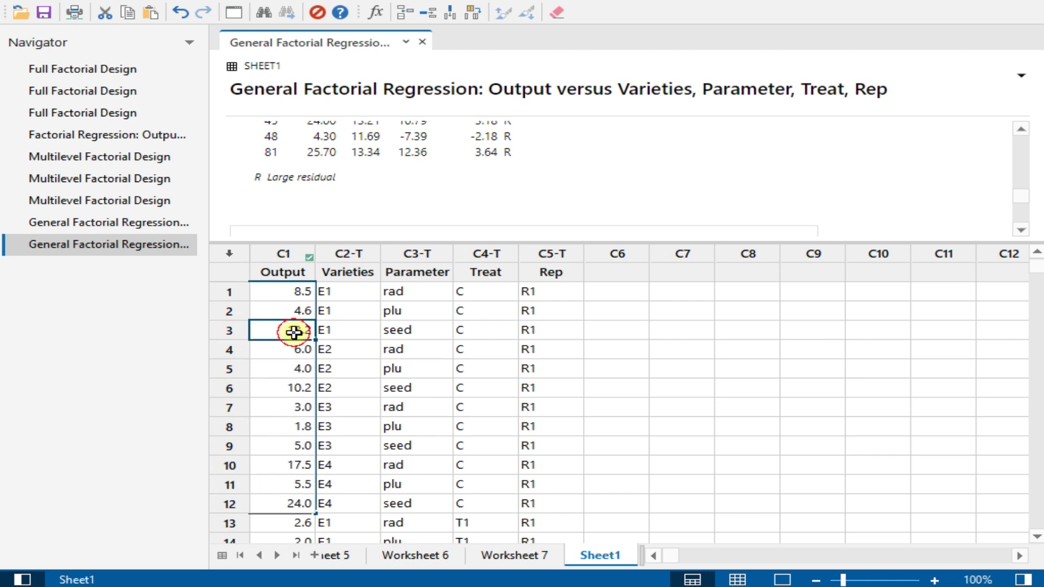
{"action": "left_click", "coordinate": [313, 290], "text": "shift"}
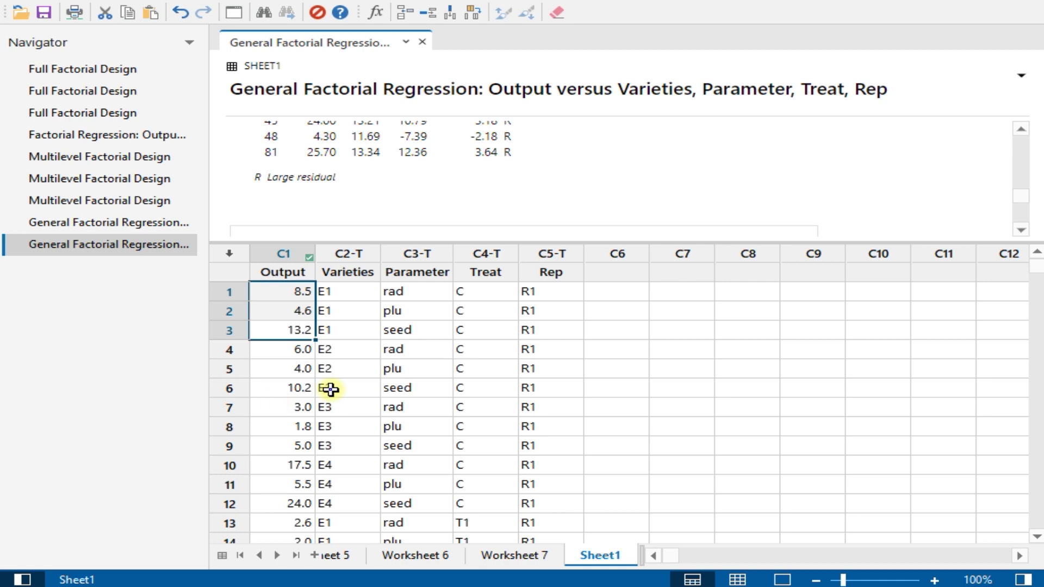
Step: Examine the factor levels belonging to the first Output value, and compare row 1 with row 13 across all five columns
{"action": "left_click", "coordinate": [273, 292]}
{"action": "left_click", "coordinate": [334, 287]}
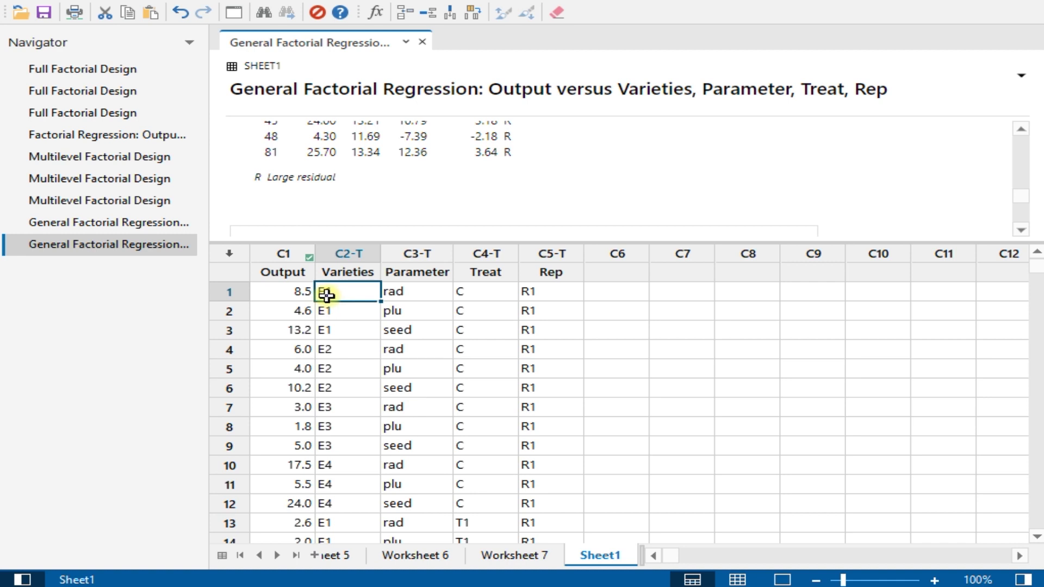
{"action": "left_click", "coordinate": [426, 294]}
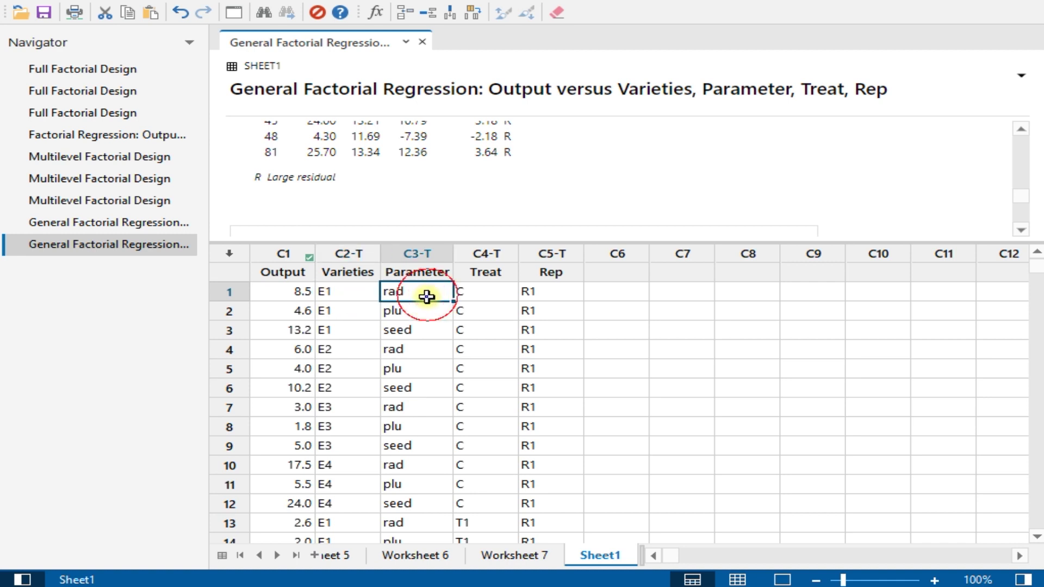
{"action": "left_click", "coordinate": [528, 293], "text": "shift"}
{"action": "left_click", "coordinate": [304, 293], "text": "shift"}
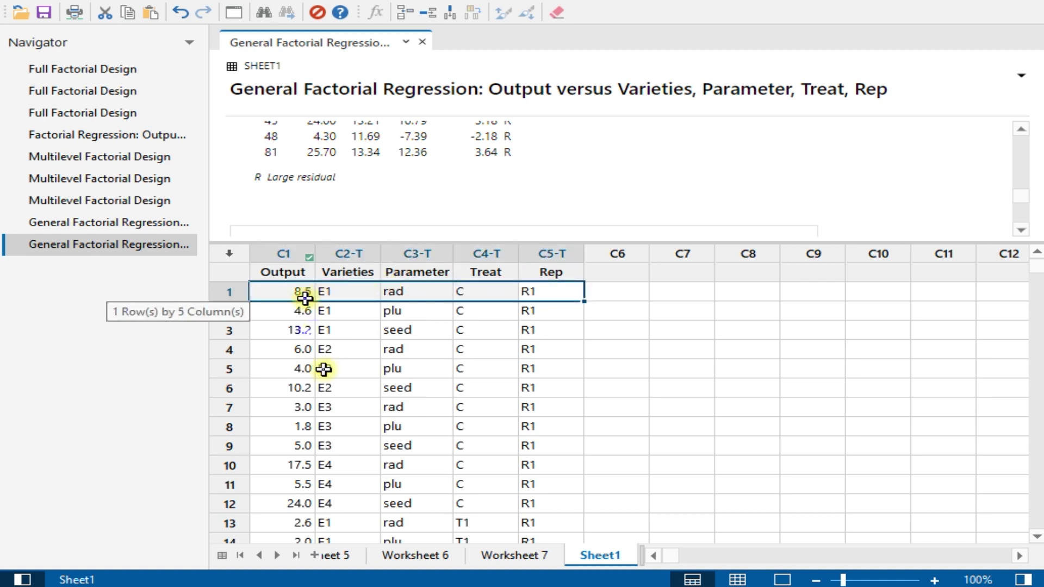
{"action": "left_click_drag", "start_coordinate": [277, 524], "coordinate": [542, 525]}
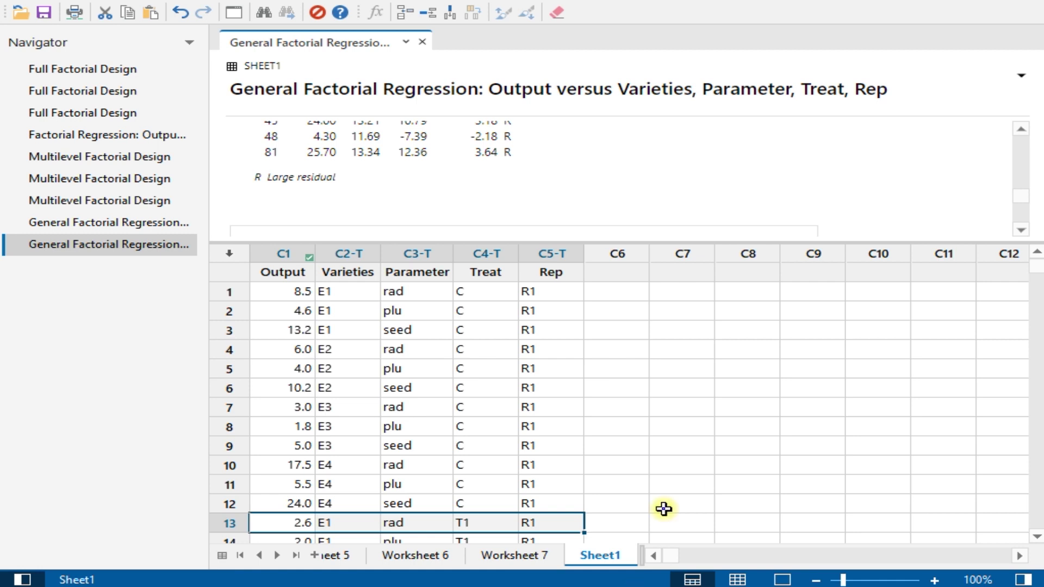
Step: Examine the Treat levels in rows 1 to 12 and the Parameter levels in the first three rows
{"action": "left_click", "coordinate": [497, 294]}
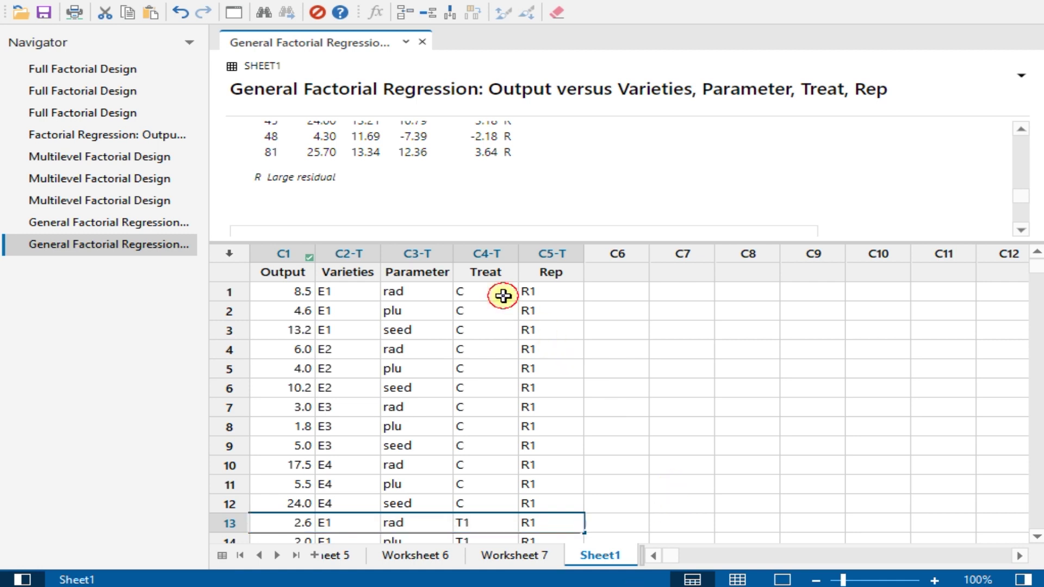
{"action": "left_click", "coordinate": [490, 510], "text": "shift"}
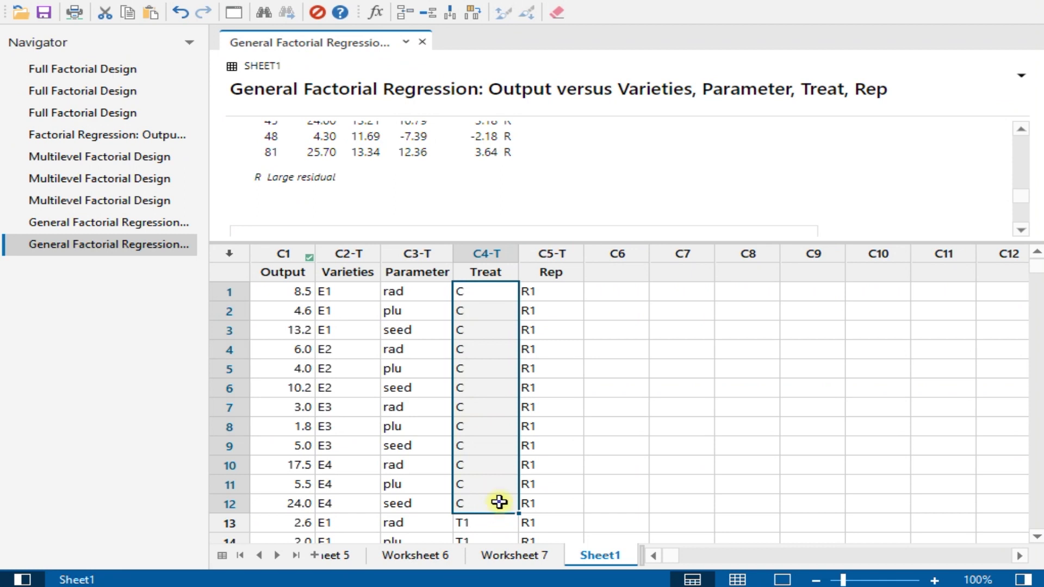
{"action": "left_click", "coordinate": [405, 291]}
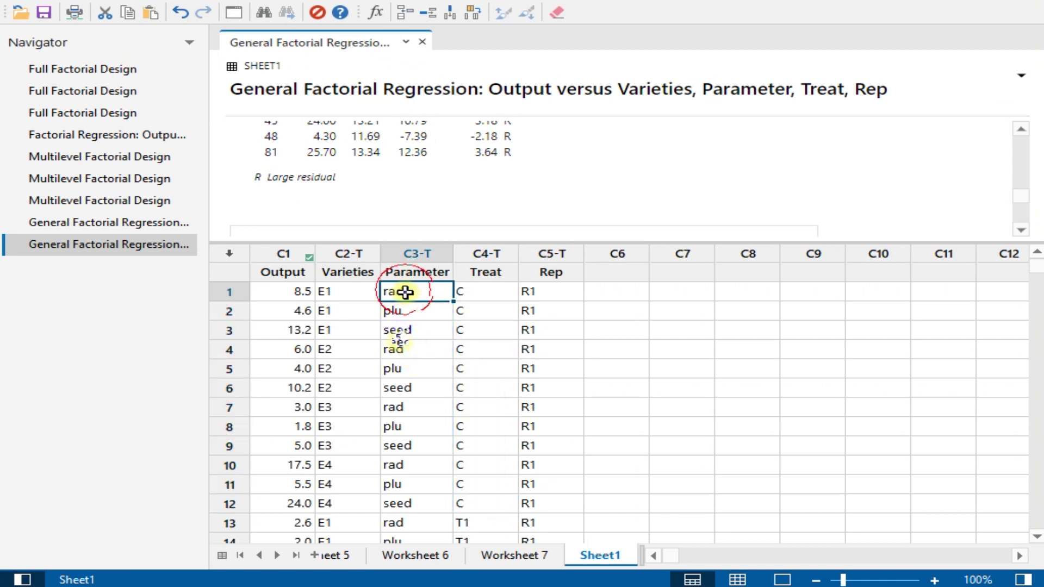
{"action": "left_click", "coordinate": [418, 326]}
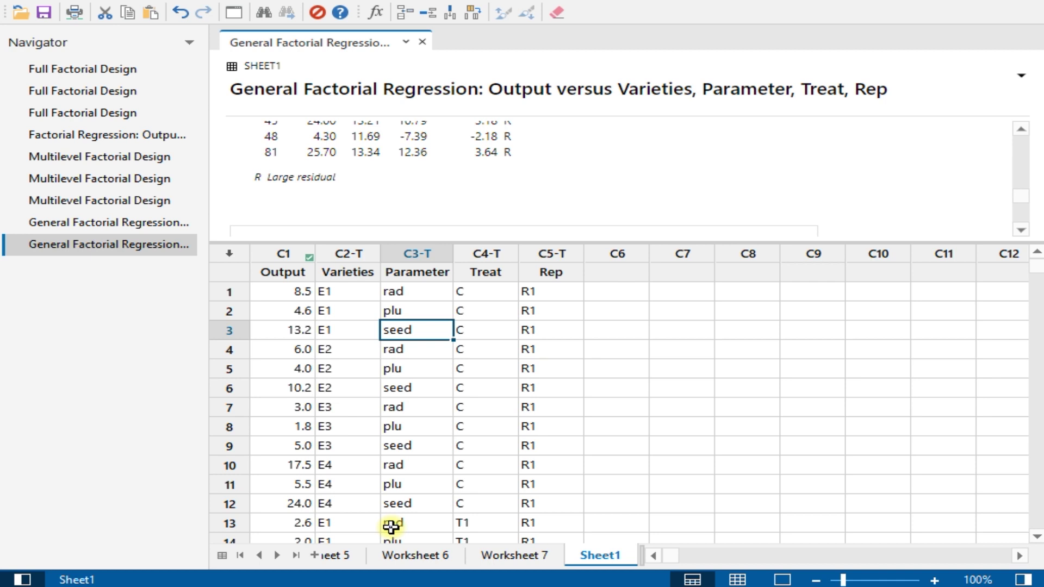
Step: Switch to Excel and open the recent workbook 1st research data.xlsx
{"action": "left_click", "coordinate": [441, 586]}
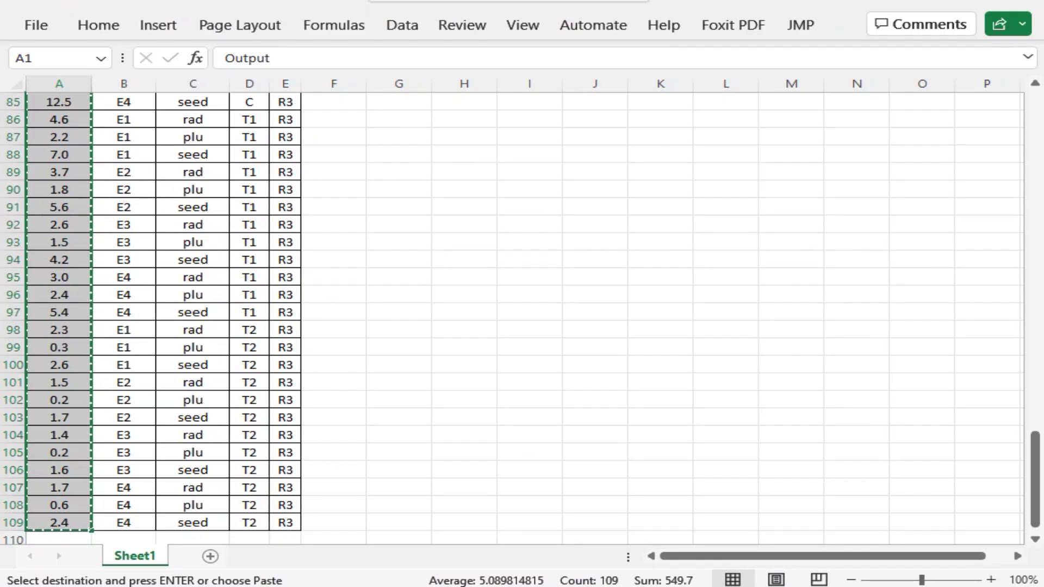
{"action": "left_click", "coordinate": [34, 24]}
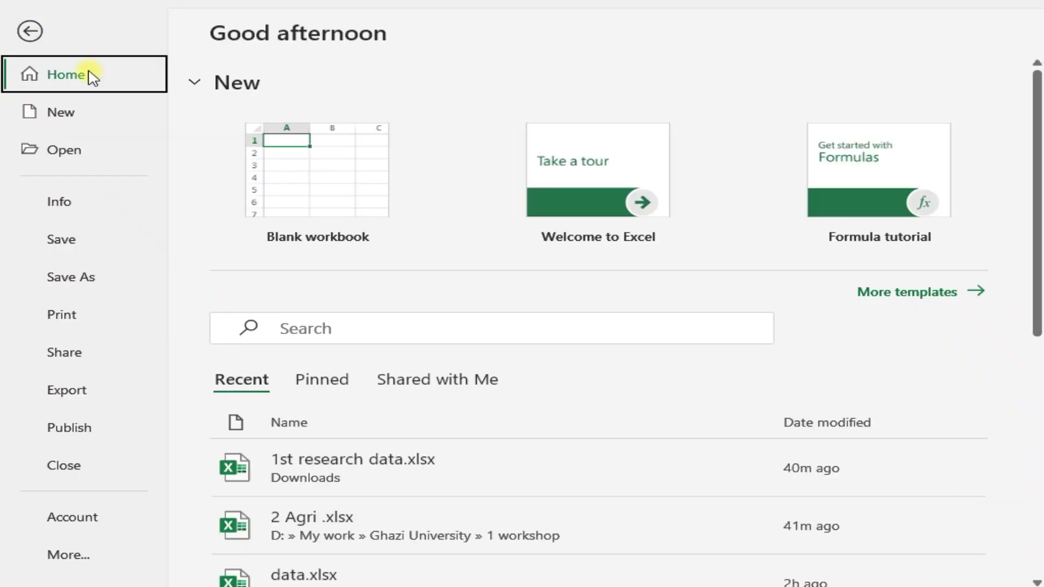
{"action": "scroll", "coordinate": [321, 478], "scroll_direction": "down", "scroll_amount": 4}
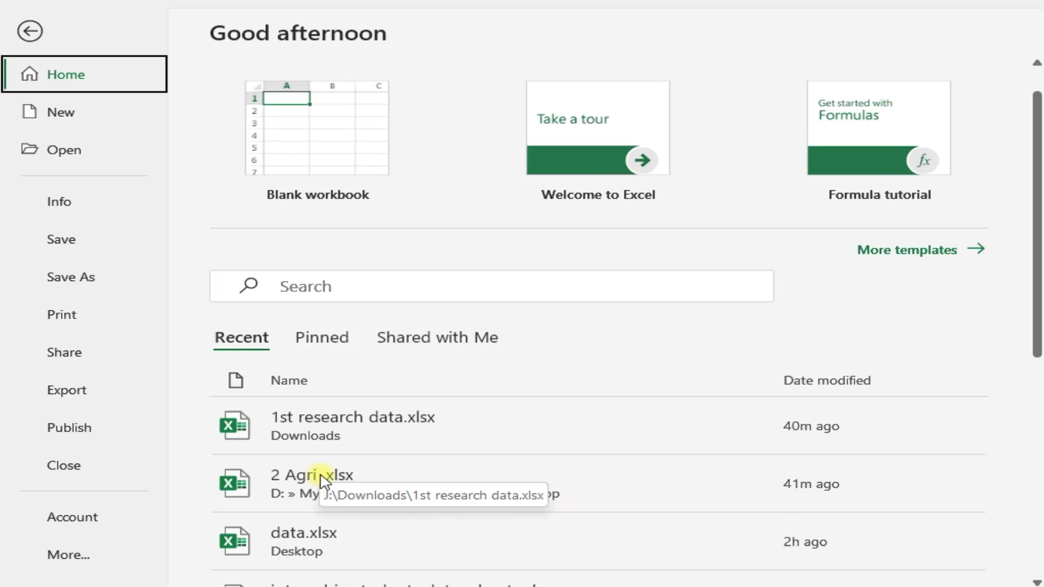
{"action": "left_click", "coordinate": [354, 431]}
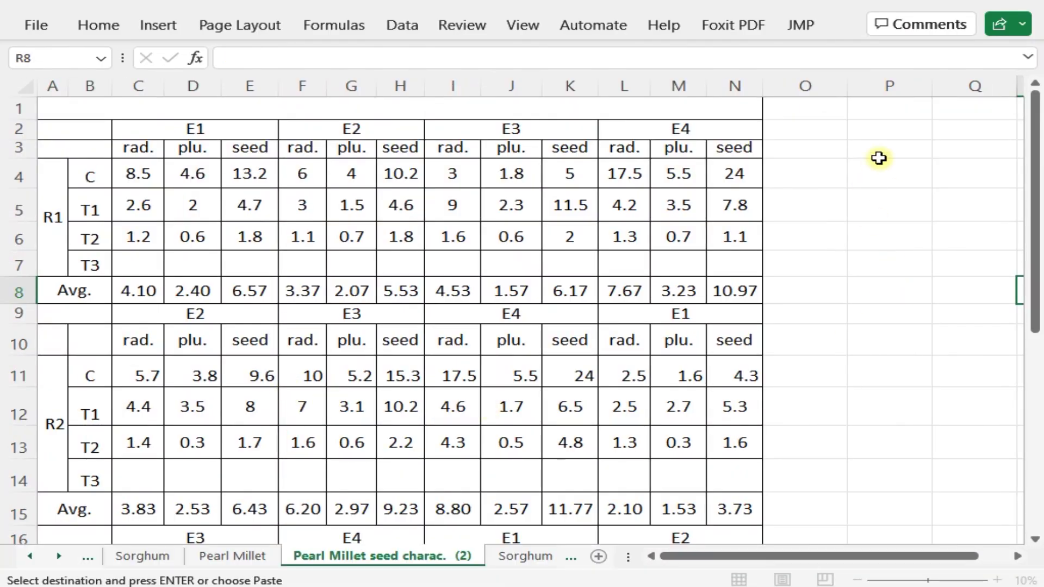
Step: Enter the headers Output, F1, F2, F3 and R in cells P3 to T3, beside the data table
{"action": "left_click", "coordinate": [881, 158]}
{"action": "type", "text": "Ou"}
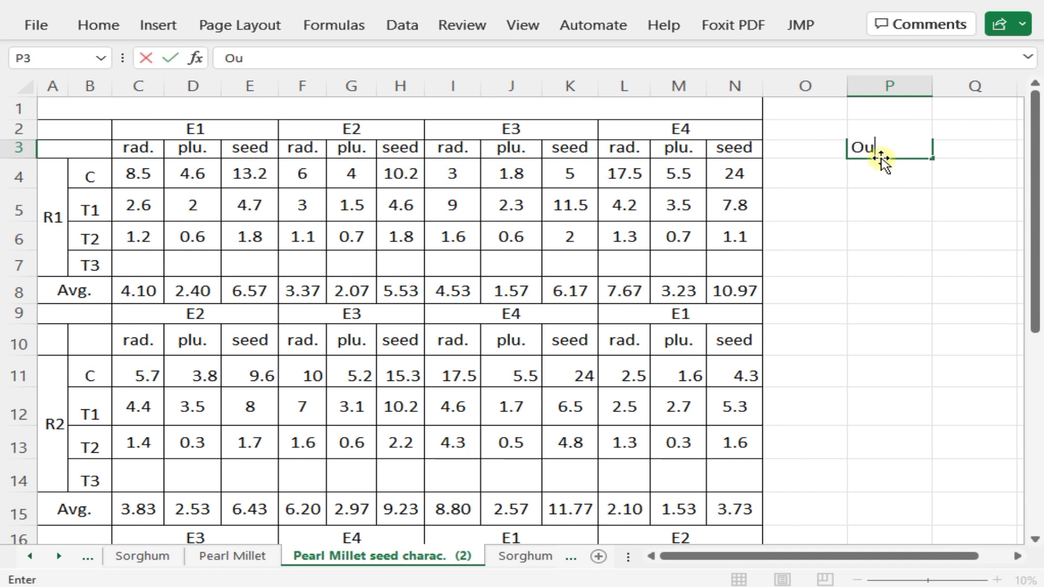
{"action": "type", "text": "tput"}
{"action": "key", "text": "Tab"}
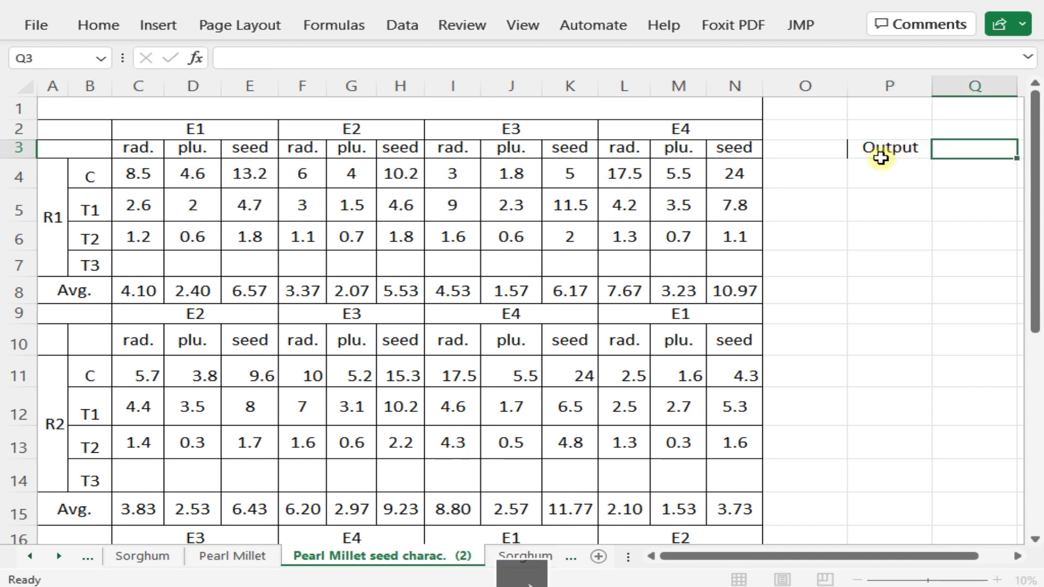
{"action": "key", "text": "Tab"}
{"action": "left_click", "coordinate": [881, 158]}
{"action": "type", "text": "=a"}
{"action": "type", "text": "1"}
{"action": "key", "text": "Tab"}
{"action": "type", "text": "F2"}
{"action": "key", "text": "Tab"}
{"action": "type", "text": "G"}
{"action": "key", "text": "BackSpace"}
{"action": "type", "text": "F3"}
{"action": "key", "text": "Tab"}
{"action": "type", "text": "R"}
Step: Autofit the widths of all columns in the sheet
{"action": "left_click", "coordinate": [882, 161]}
{"action": "key", "text": "ctrl+a"}
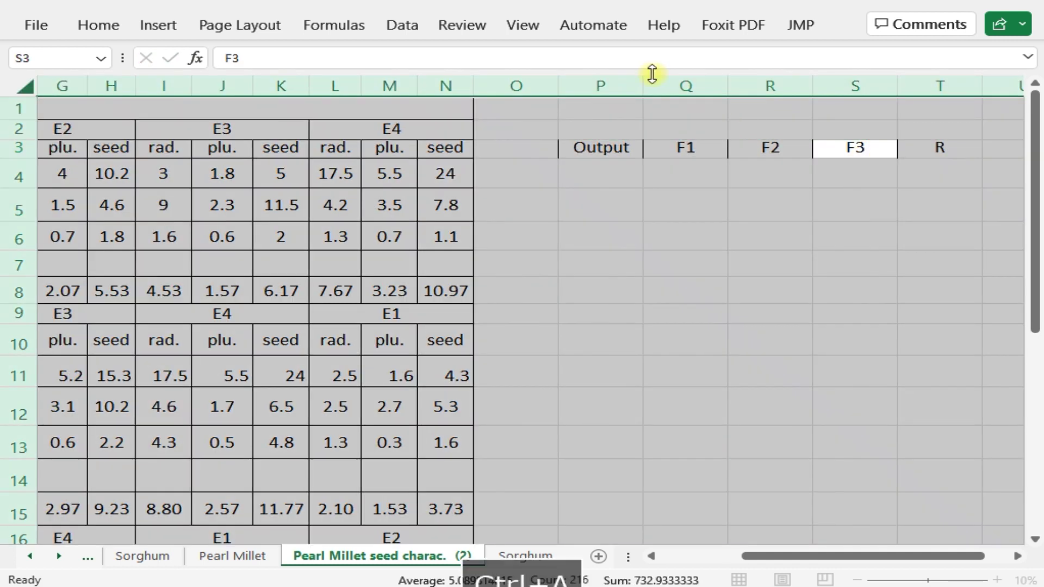
{"action": "double_click", "coordinate": [653, 86]}
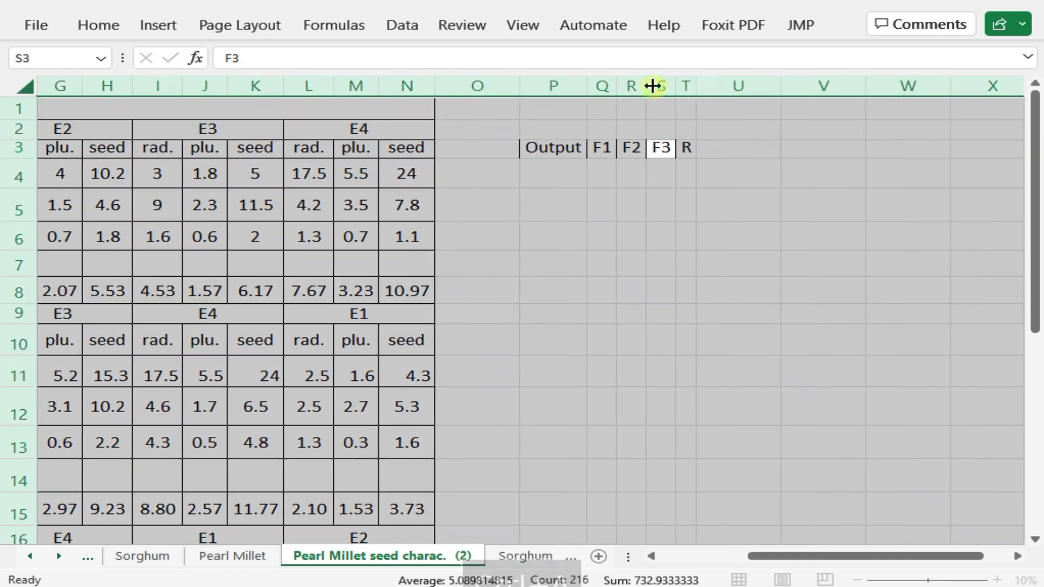
Step: Enter the R1 table value for E2, rad., T2 as 1.1 under Output in cell P4
{"action": "left_click", "coordinate": [356, 198]}
{"action": "key", "text": "ctrl+Left"}
{"action": "key", "text": "ctrl+Left"}
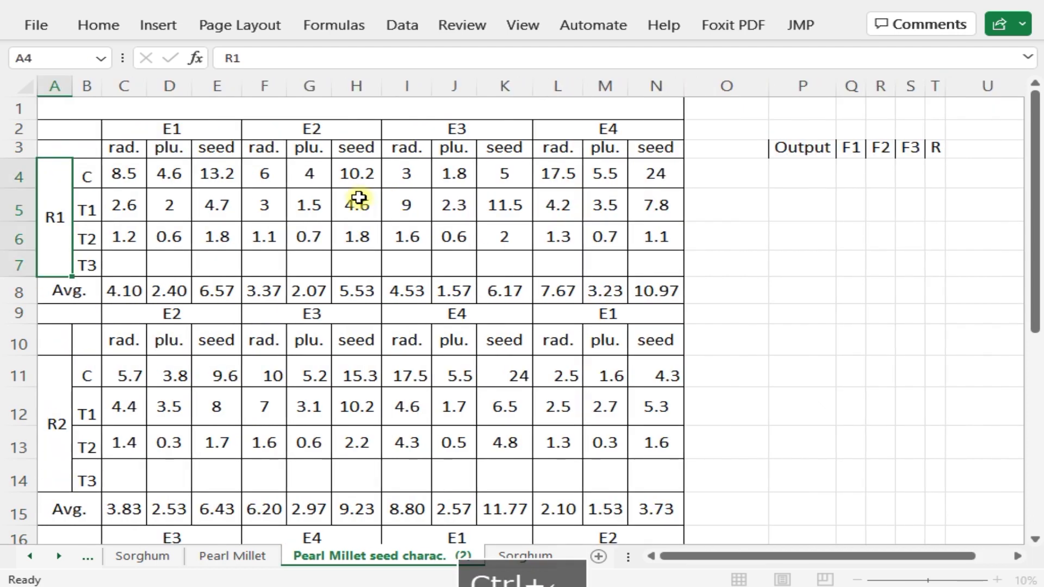
{"action": "left_click", "coordinate": [281, 244]}
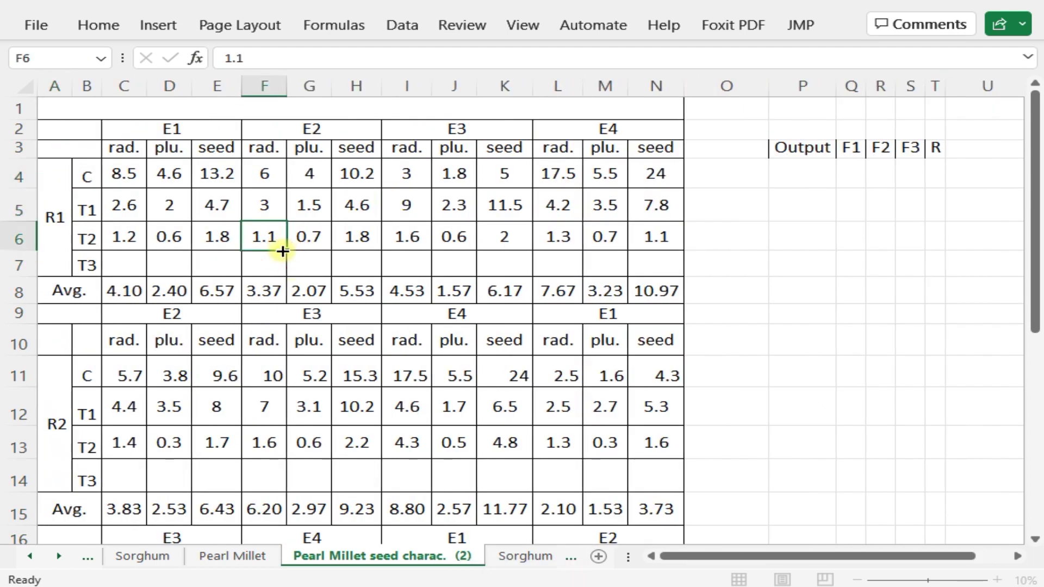
{"action": "left_click", "coordinate": [804, 174]}
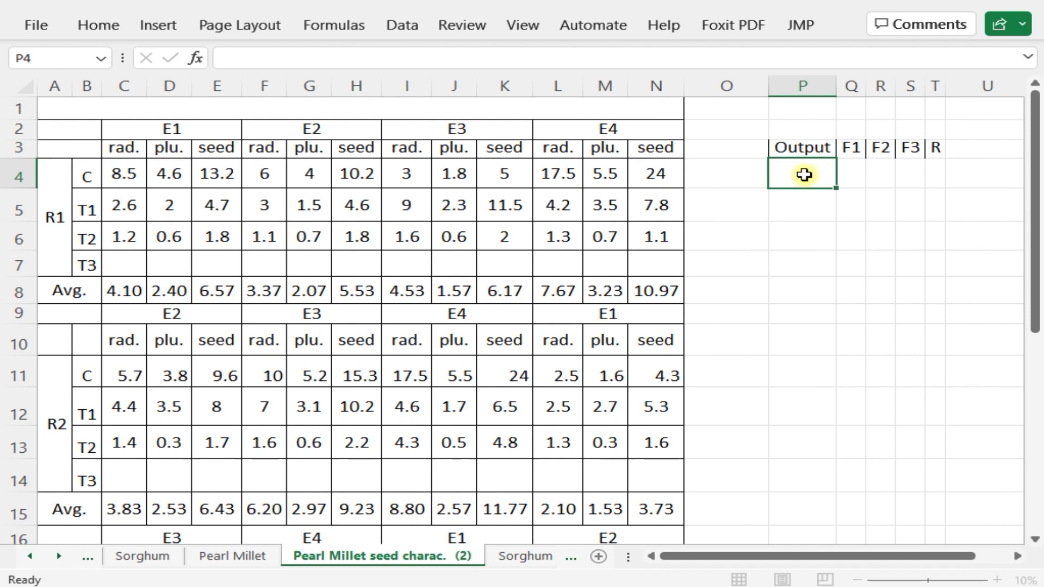
{"action": "type", "text": "1."}
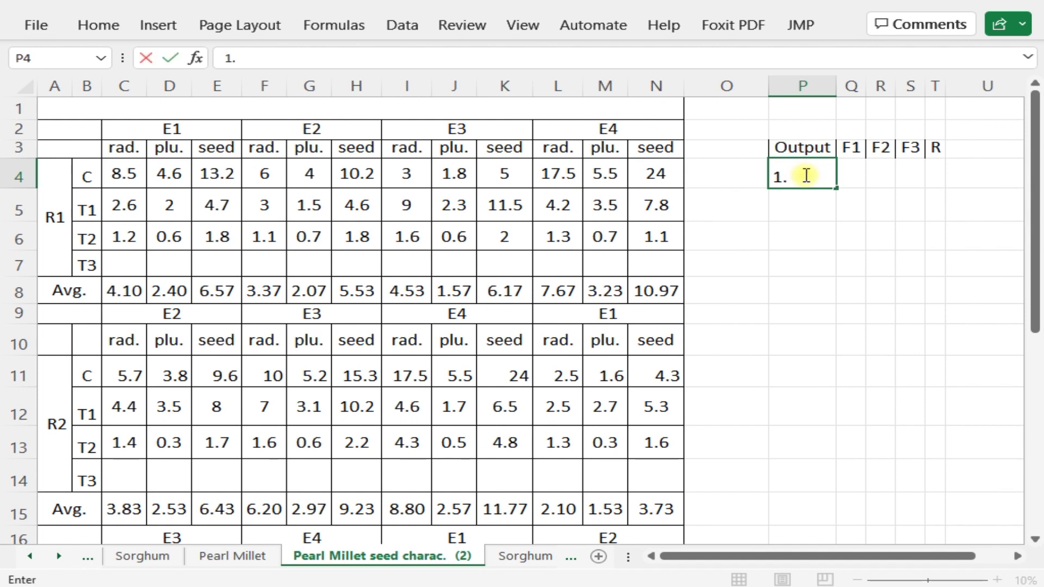
{"action": "key", "text": "Tab"}
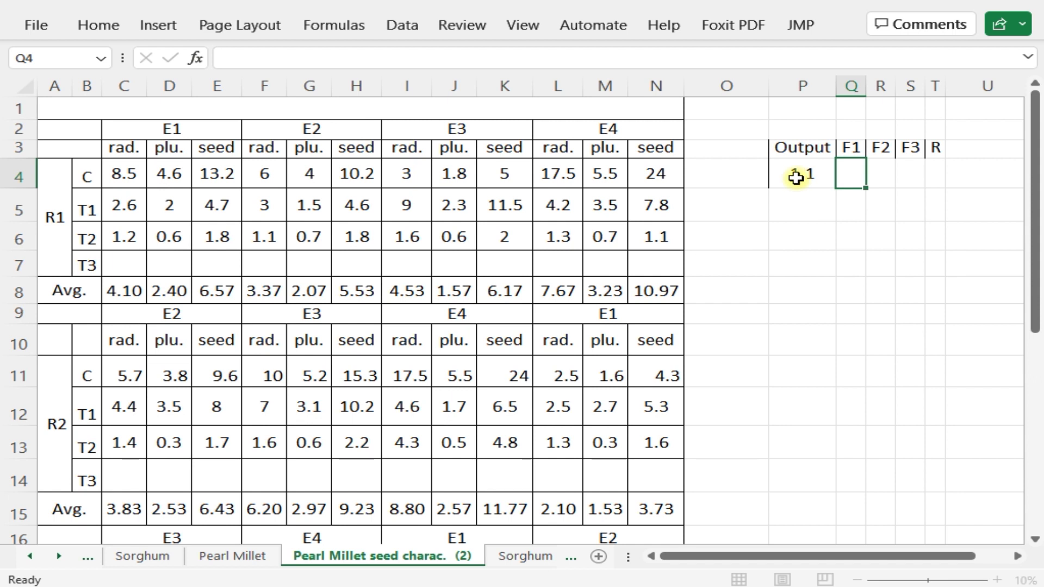
Step: Fill in the factor levels of the first record: T2 under F3, rad under F2 and E2 under F1
{"action": "key", "text": "Up"}
{"action": "key", "text": "Down"}
{"action": "key", "text": "Right"}
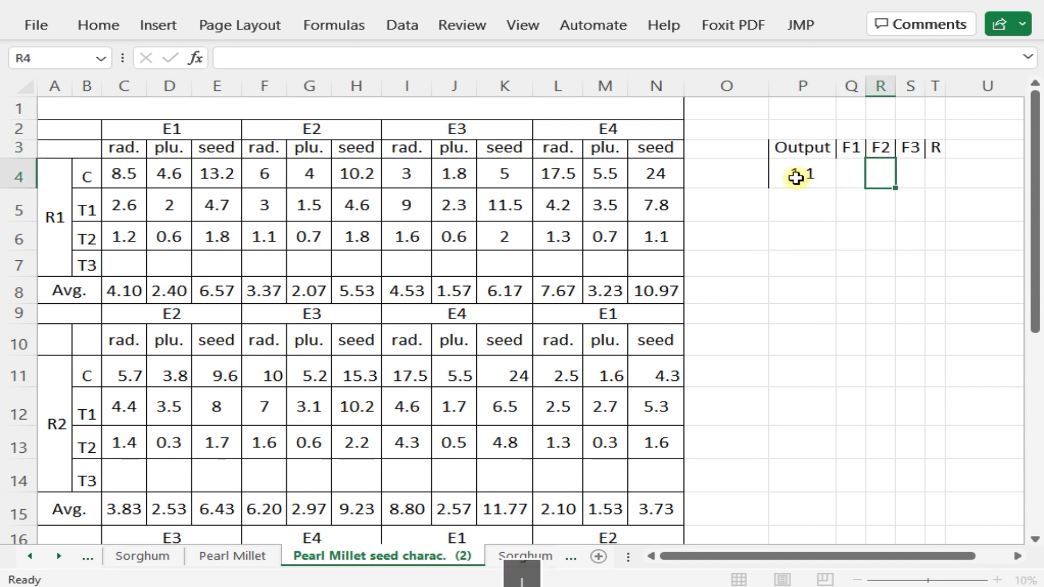
{"action": "key", "text": "Right"}
{"action": "type", "text": "T2"}
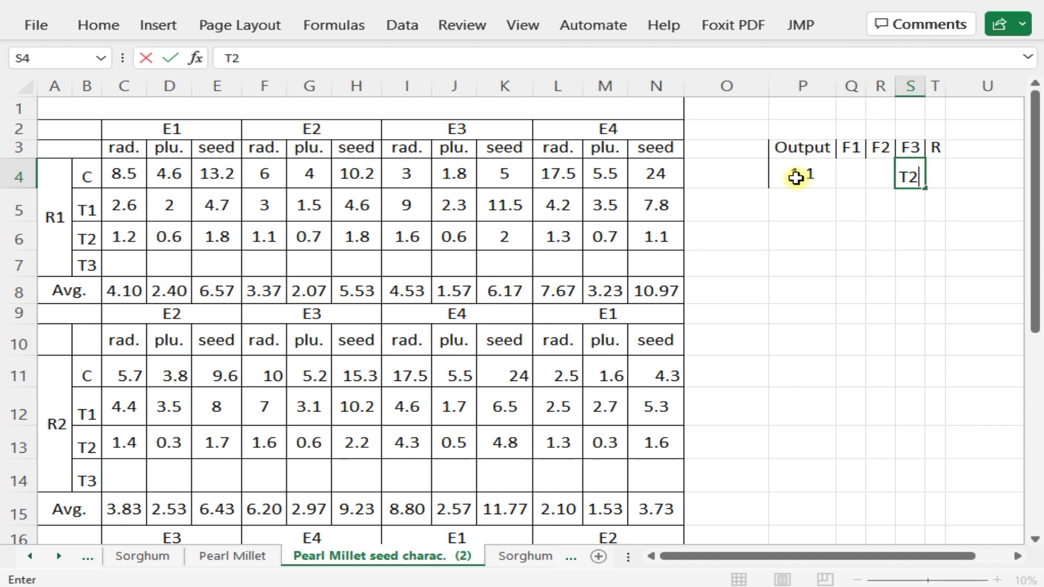
{"action": "key", "text": "Left"}
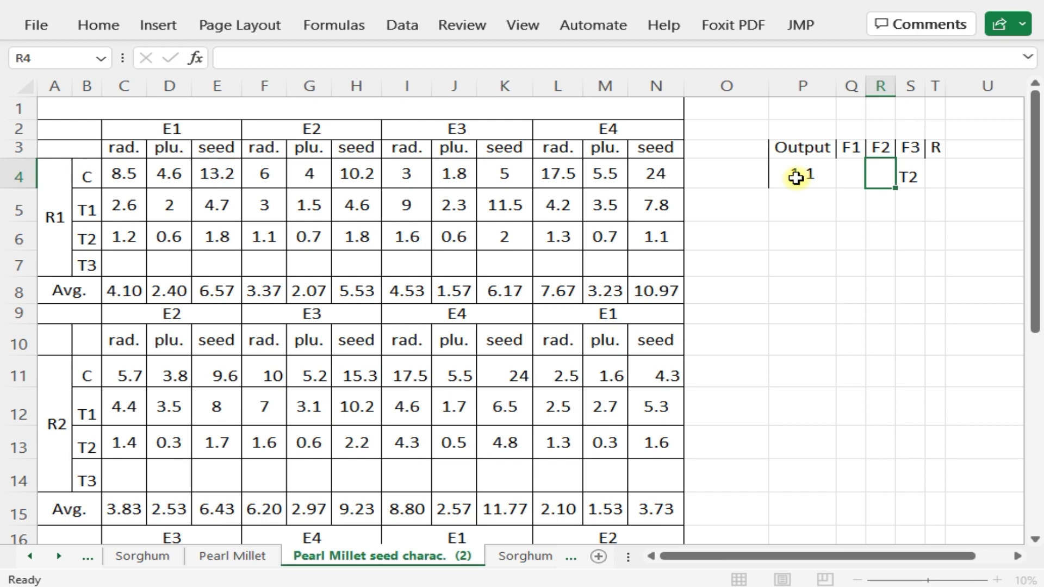
{"action": "type", "text": "rad"}
{"action": "key", "text": "Left"}
{"action": "type", "text": "E2"}
{"action": "key", "text": "Return"}
Step: Enter the replicate R1 under R in the first record, cell T4
{"action": "key", "text": "Up"}
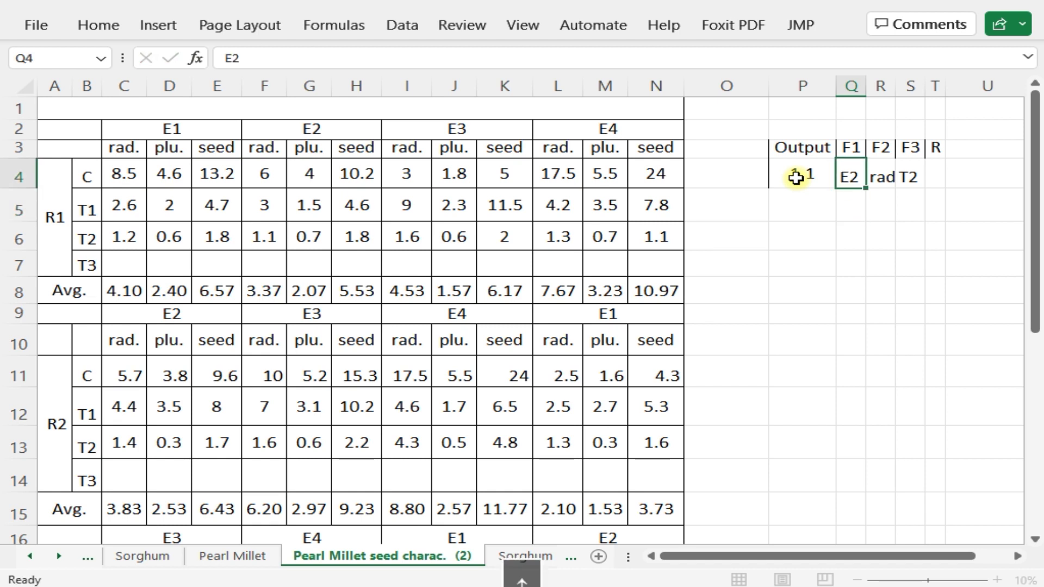
{"action": "key", "text": "Right"}
{"action": "key", "text": "Right"}
{"action": "key", "text": "Right"}
{"action": "type", "text": "R1"}
{"action": "key", "text": "Return"}
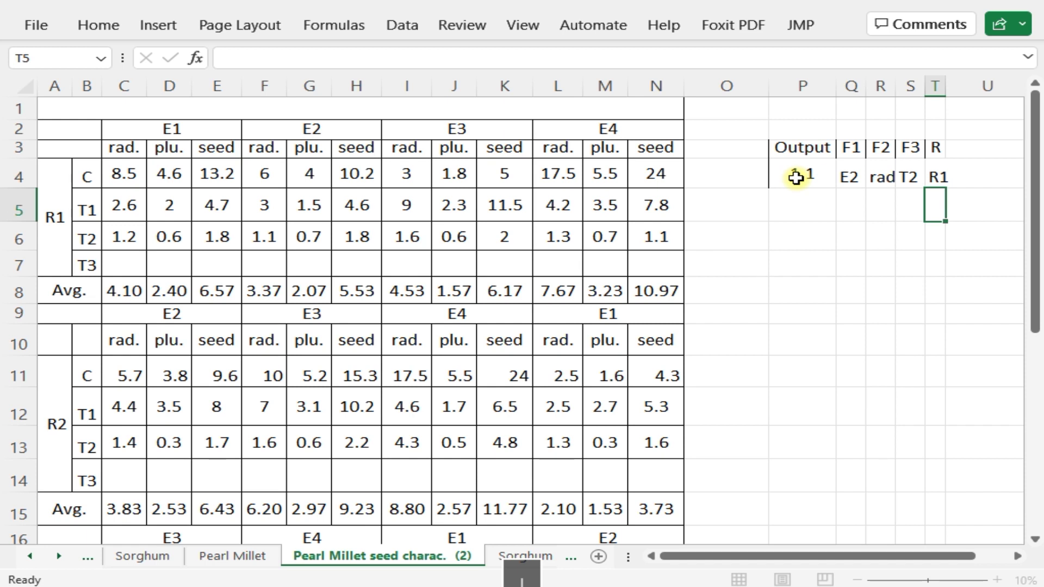
Step: Enter the R2 table value for E4, rad., C as 17.5 under Output in cell P5
{"action": "key", "text": "Left"}
{"action": "key", "text": "Left"}
{"action": "key", "text": "Left"}
{"action": "key", "text": "Left"}
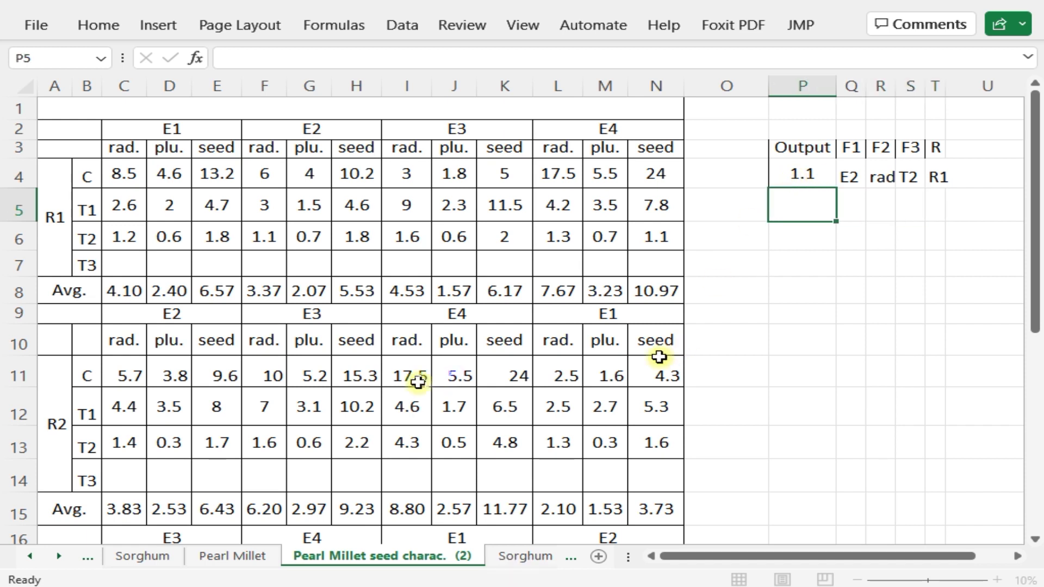
{"action": "left_click", "coordinate": [411, 377]}
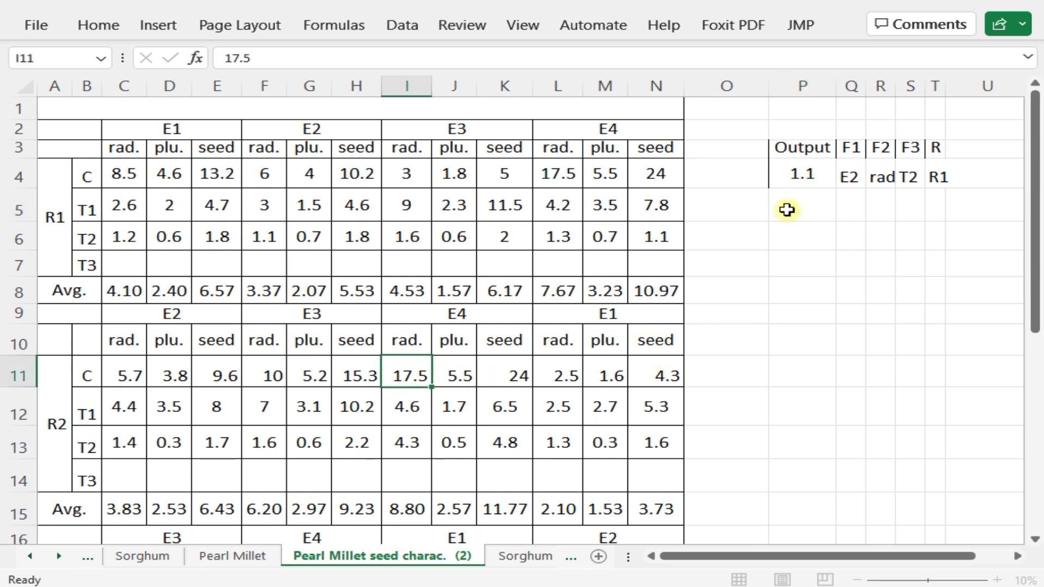
{"action": "left_click", "coordinate": [787, 210]}
{"action": "type", "text": "17.5"}
{"action": "key", "text": "Tab"}
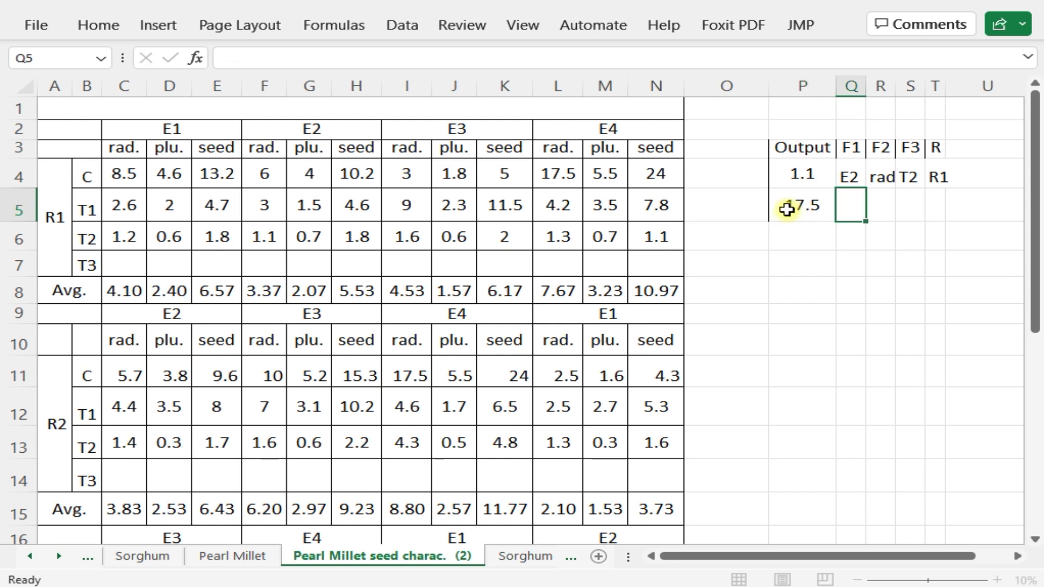
Step: Complete the second record with E3 under F1, rad under F2, C under F3 and R2 under R
{"action": "type", "text": "E2"}
{"action": "key", "text": "BackSpace"}
{"action": "type", "text": "3"}
{"action": "key", "text": "Tab"}
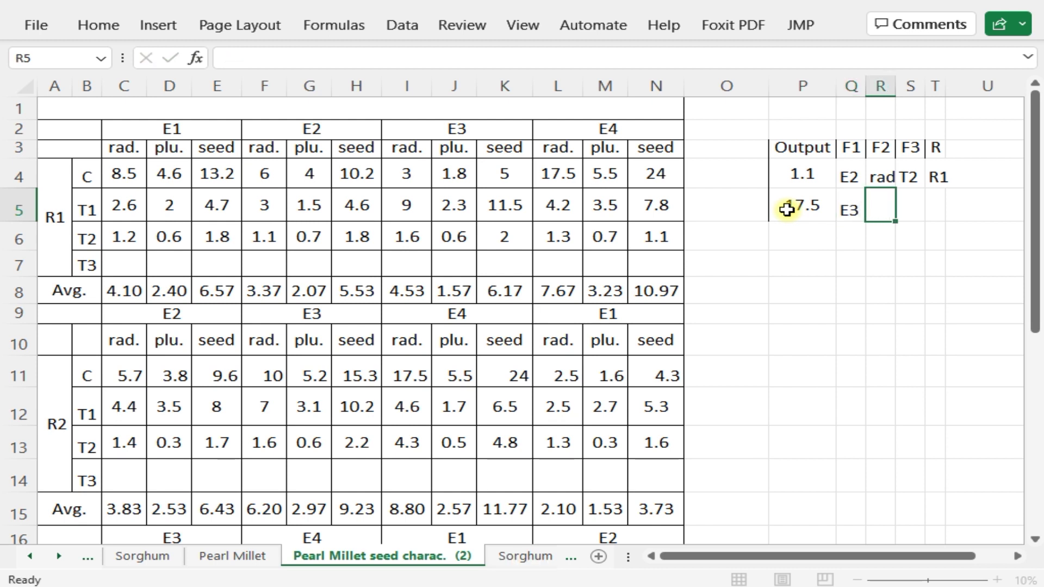
{"action": "type", "text": "rad"}
{"action": "key", "text": "Tab"}
{"action": "type", "text": "C"}
{"action": "key", "text": "Tab"}
{"action": "type", "text": "R2"}
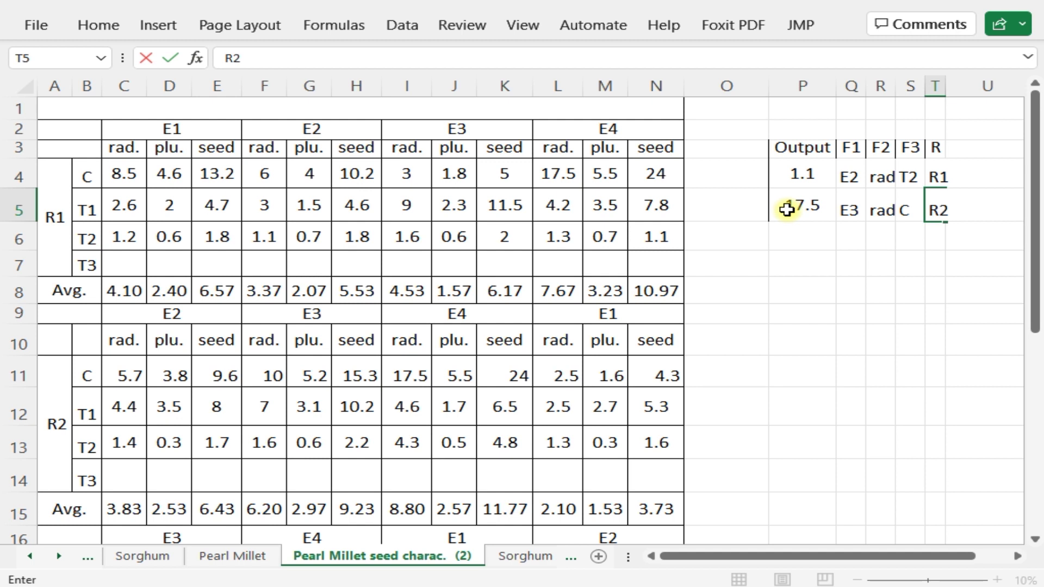
{"action": "key", "text": "Return"}
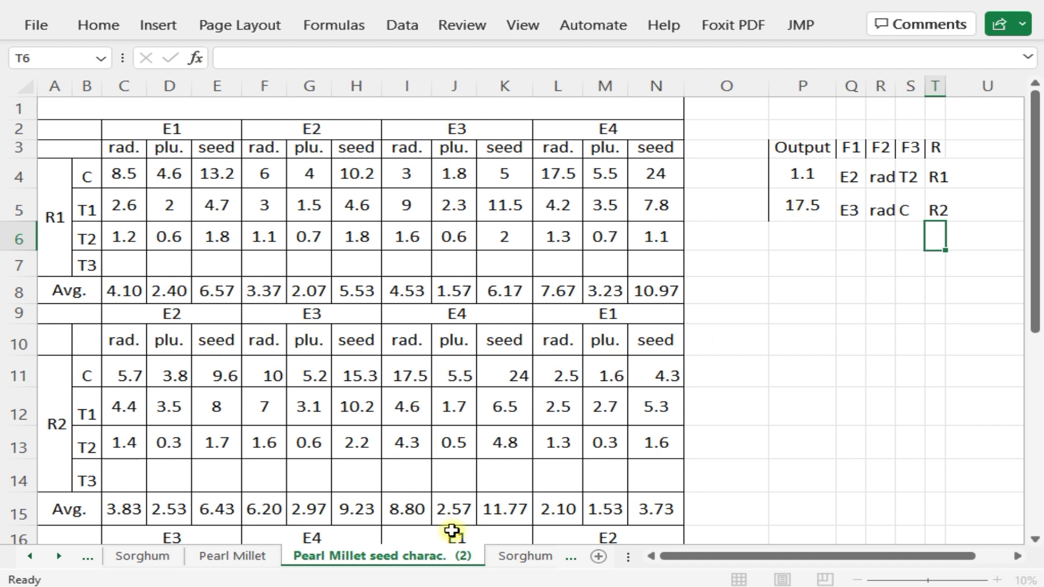
Step: Switch to the data.xlsx workbook and enter the formula =RAND() in cell F2 beside the first data row
{"action": "mouse_move", "coordinate": [576, 586]}
{"action": "mouse_move", "coordinate": [462, 585]}
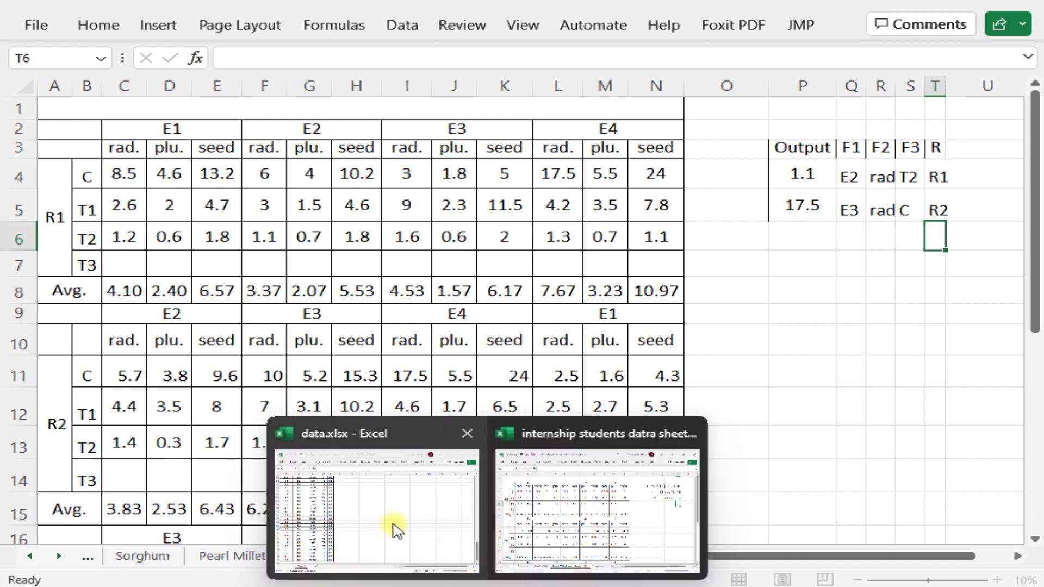
{"action": "left_click", "coordinate": [396, 531]}
{"action": "scroll", "coordinate": [291, 392], "scroll_direction": "up", "scroll_amount": 20}
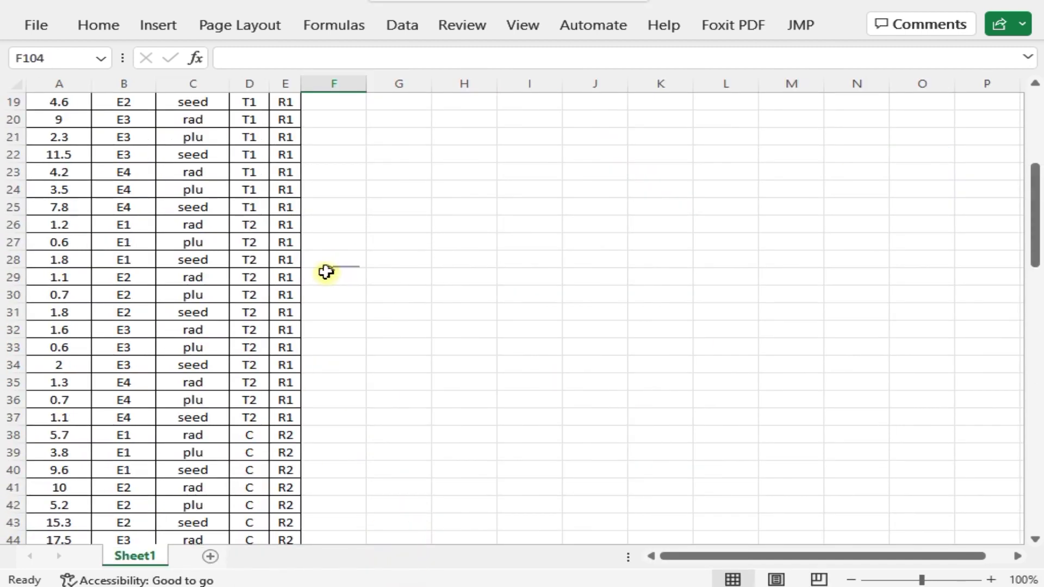
{"action": "scroll", "coordinate": [321, 264], "scroll_direction": "up", "scroll_amount": 4}
{"action": "left_click", "coordinate": [337, 102]}
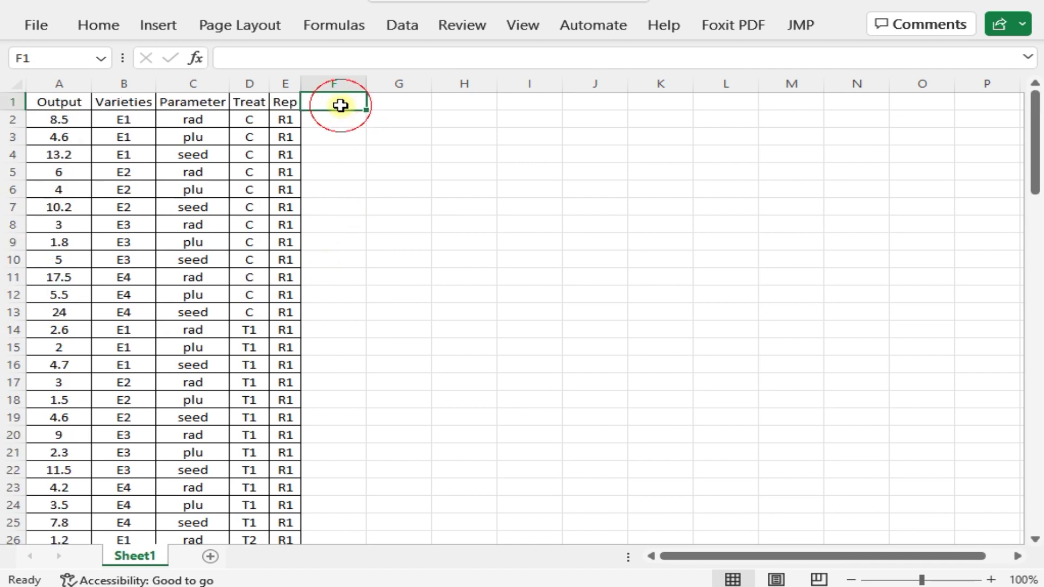
{"action": "key", "text": "Down"}
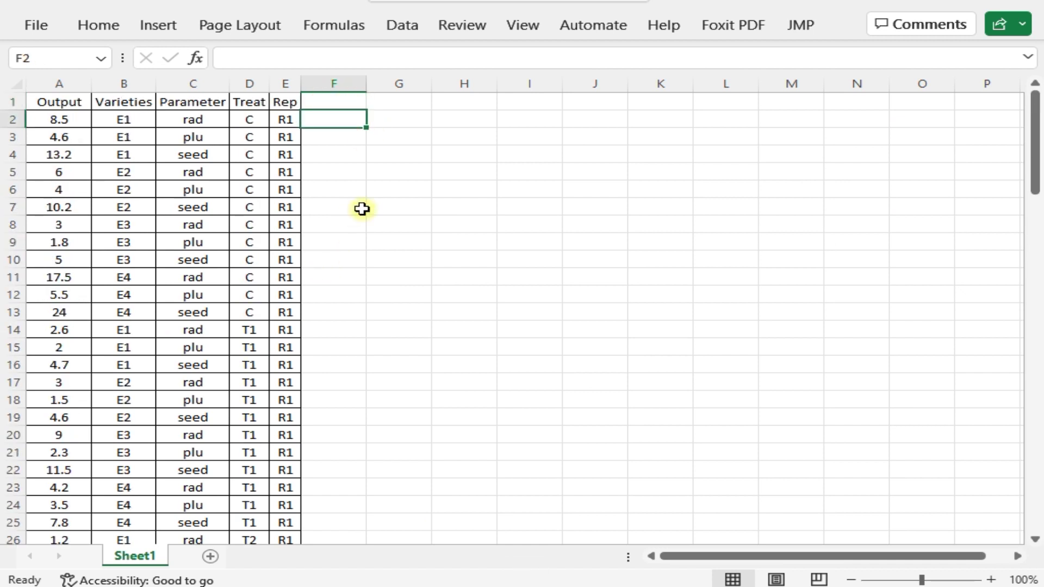
{"action": "type", "text": "=rabnd"}
{"action": "key", "text": "BackSpace"}
{"action": "key", "text": "BackSpace"}
{"action": "key", "text": "BackSpace"}
{"action": "type", "text": "nd"}
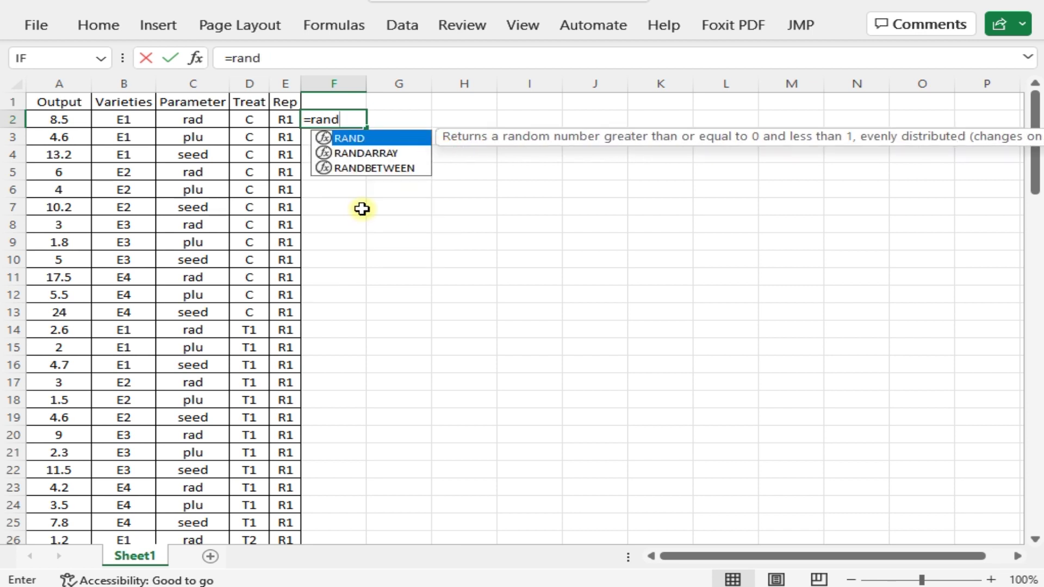
{"action": "type", "text": "()"}
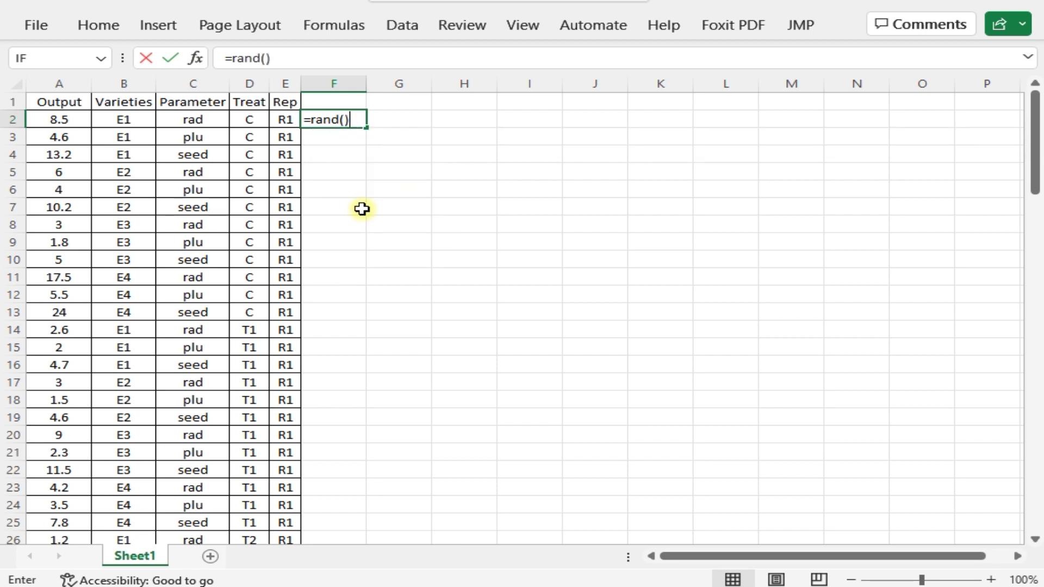
{"action": "key", "text": "Return"}
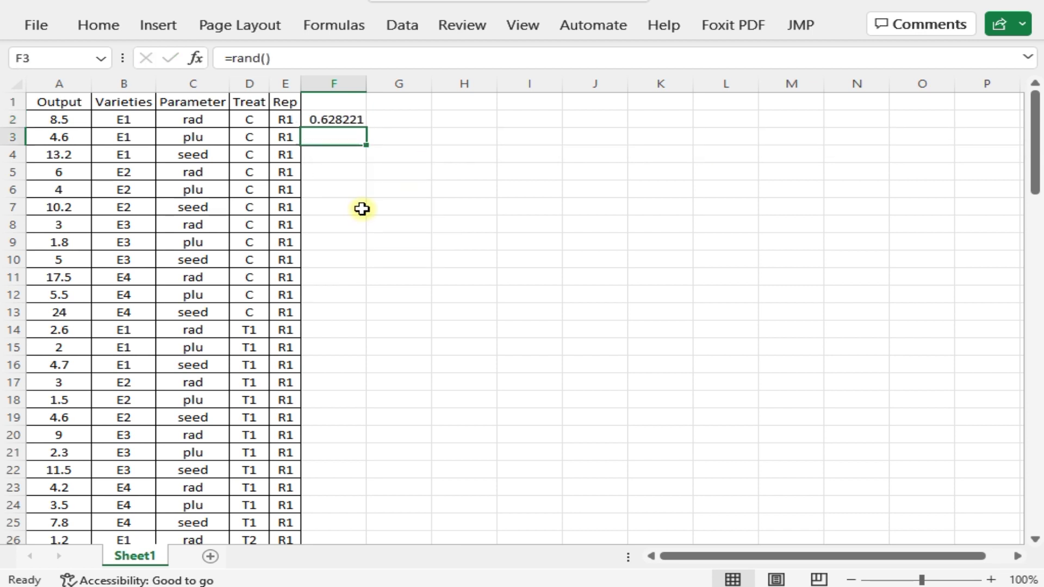
Step: Copy the random-number formula from F2 into cells F3 to F109, down to the last data row
{"action": "key", "text": "Up"}
{"action": "key", "text": "ctrl+c"}
{"action": "key", "text": "Down"}
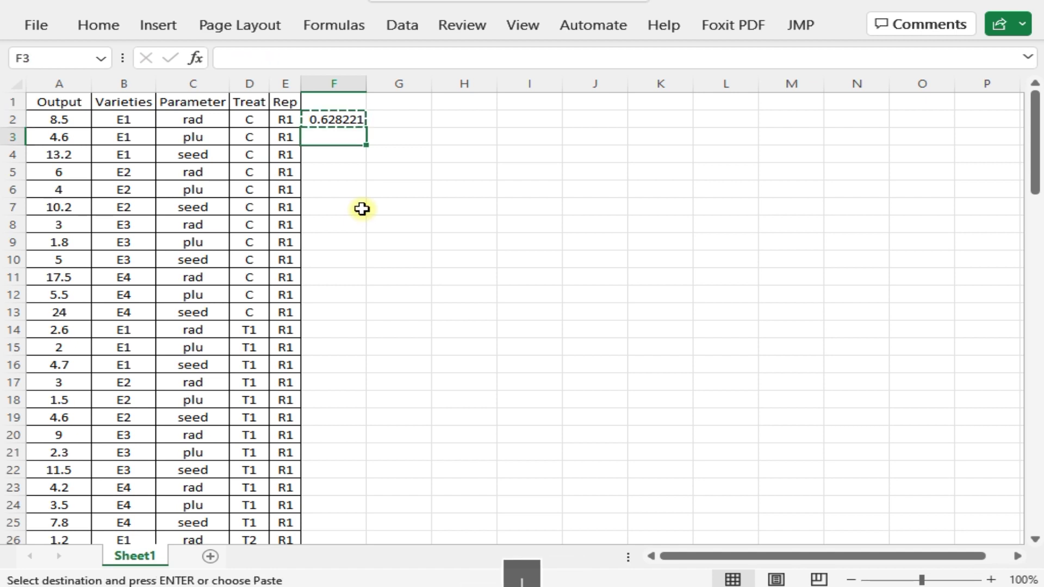
{"action": "scroll", "coordinate": [396, 324], "scroll_direction": "down", "scroll_amount": 20}
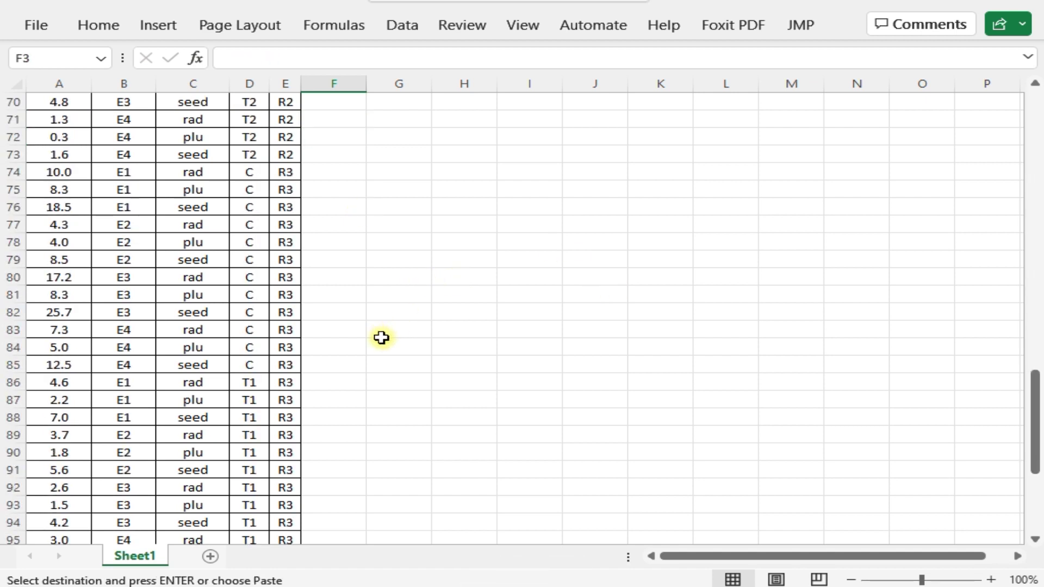
{"action": "scroll", "coordinate": [381, 338], "scroll_direction": "down", "scroll_amount": 11}
{"action": "left_click", "coordinate": [345, 212], "text": "shift"}
{"action": "key", "text": "ctrl+v"}
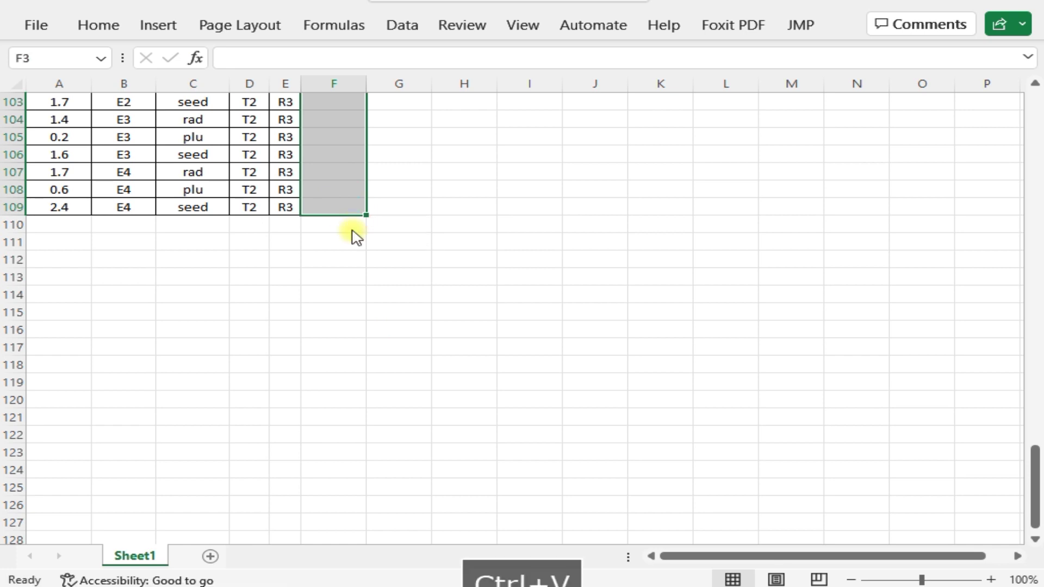
Step: Replace the random-number formulas in F2 to F109 with their static values
{"action": "scroll", "coordinate": [364, 223], "scroll_direction": "up", "scroll_amount": 20}
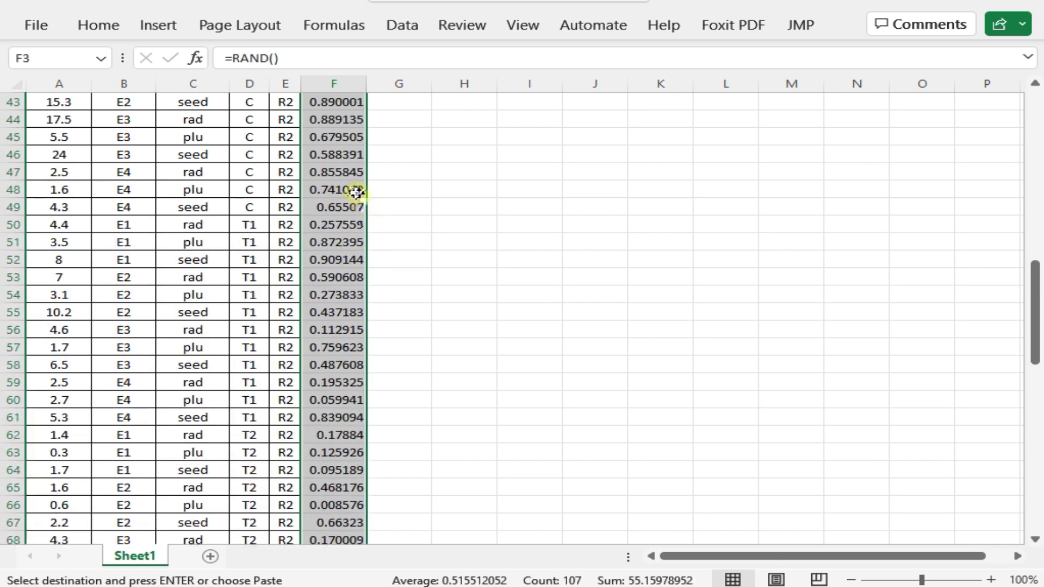
{"action": "scroll", "coordinate": [357, 192], "scroll_direction": "up", "scroll_amount": 14}
{"action": "left_click", "coordinate": [341, 103]}
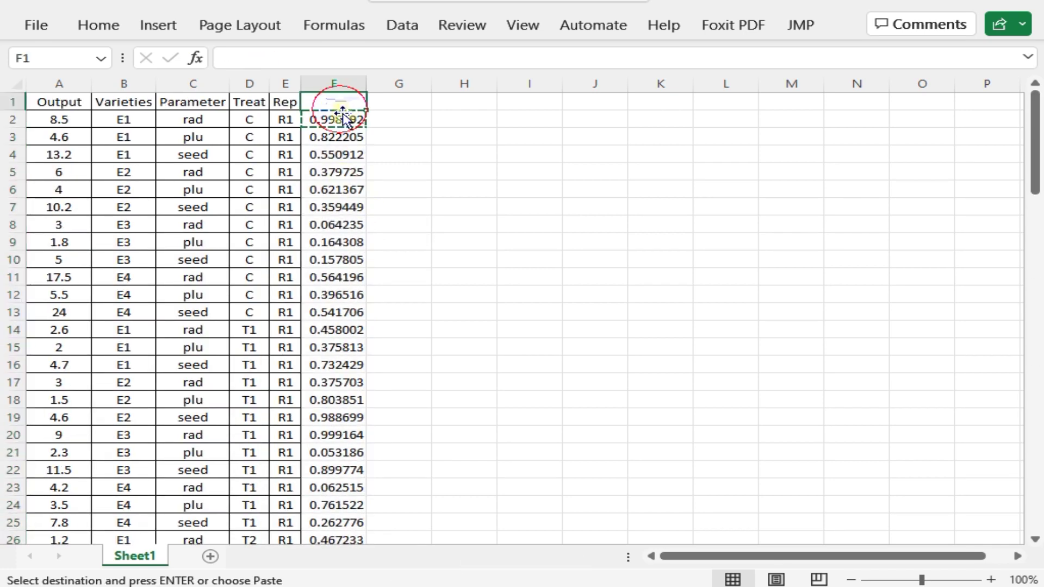
{"action": "key", "text": "Down"}
{"action": "key", "text": "ctrl+shift+Down"}
{"action": "key", "text": "ctrl+c"}
{"action": "key", "text": "ctrl+Up"}
{"action": "key", "text": "Down"}
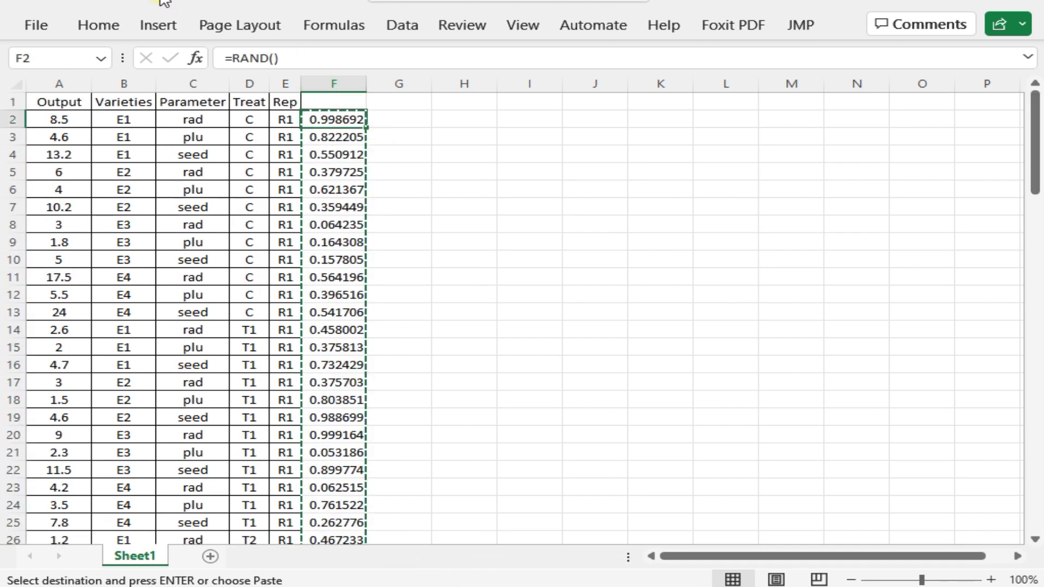
{"action": "right_click", "coordinate": [343, 114]}
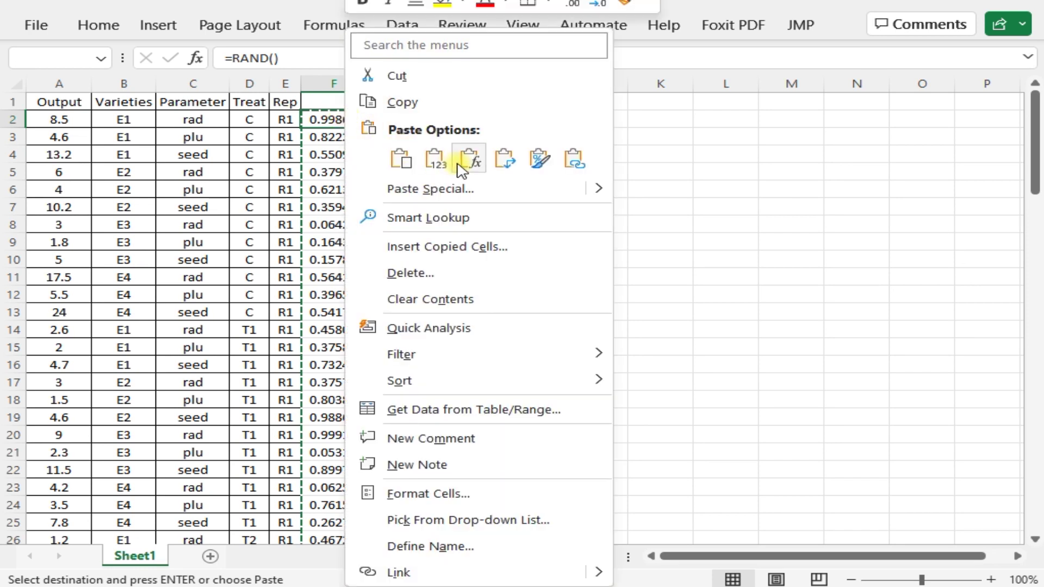
{"action": "left_click", "coordinate": [439, 163]}
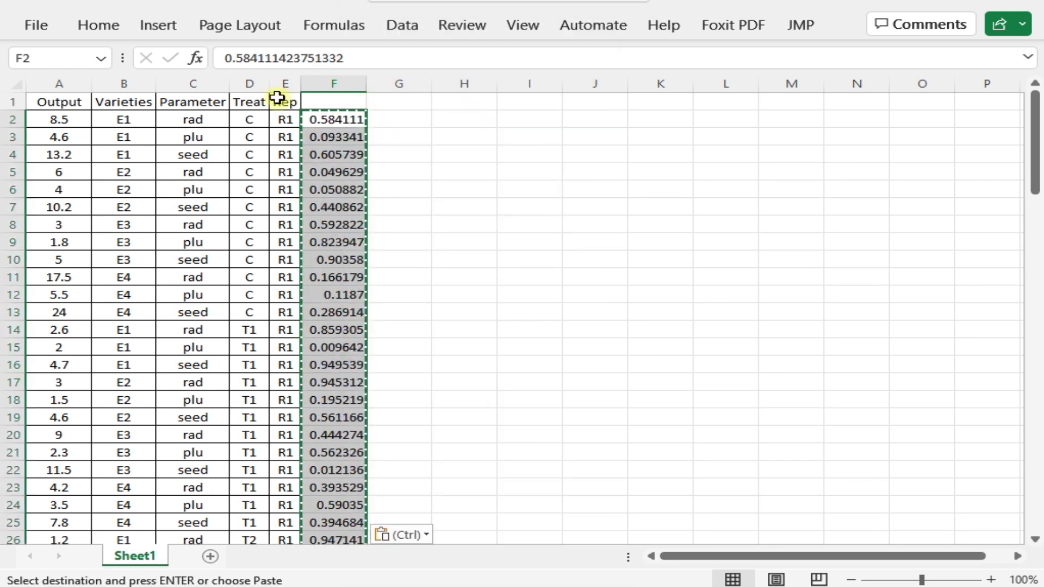
Step: Enter the header rrrrrr in cell F1 above the random numbers
{"action": "left_click", "coordinate": [339, 102]}
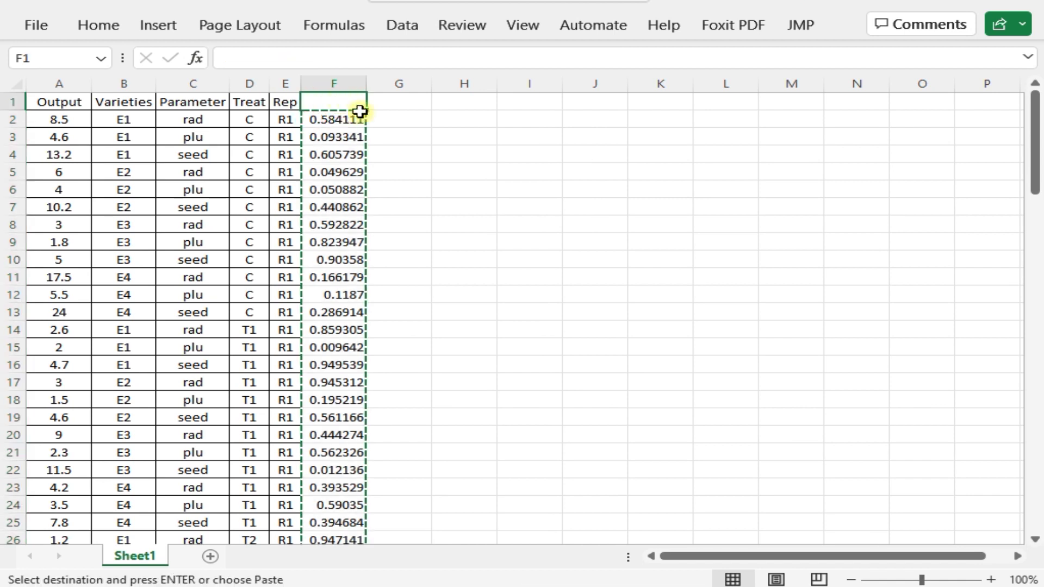
{"action": "type", "text": "rrrrrr"}
{"action": "left_click", "coordinate": [462, 157]}
Step: Sort the whole table A1 to F109 by the rrrrrr column on cell values, treating the first row as headers
{"action": "left_click", "coordinate": [337, 100]}
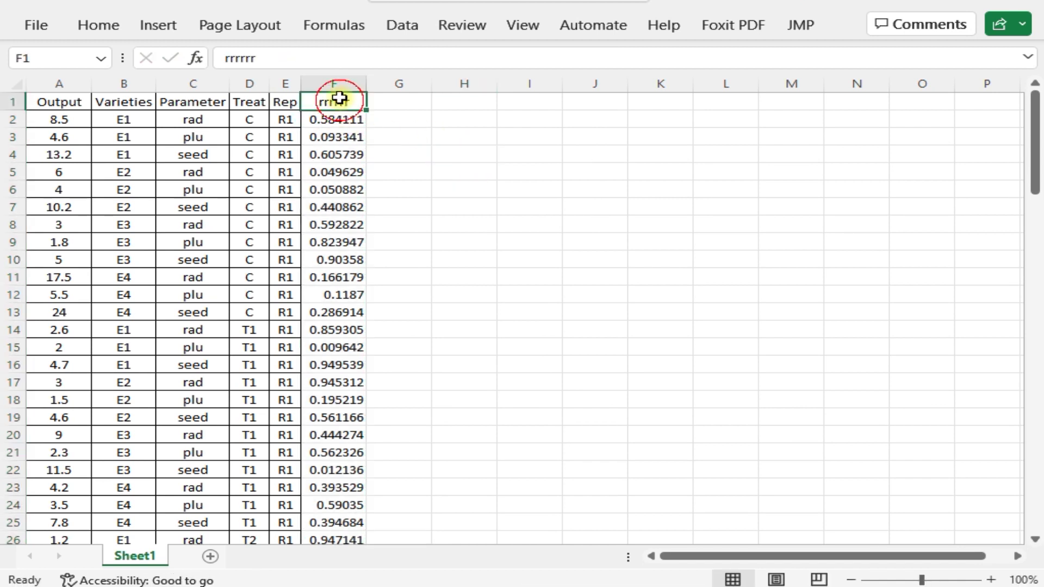
{"action": "key", "text": "ctrl+shift+Left"}
{"action": "key", "text": "ctrl+shift+Down"}
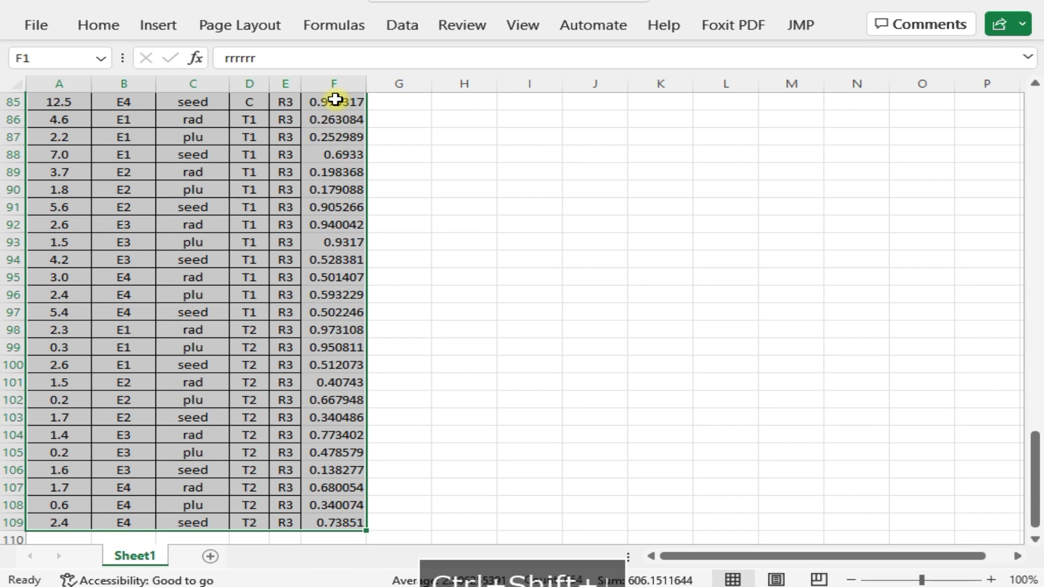
{"action": "left_click", "coordinate": [408, 24]}
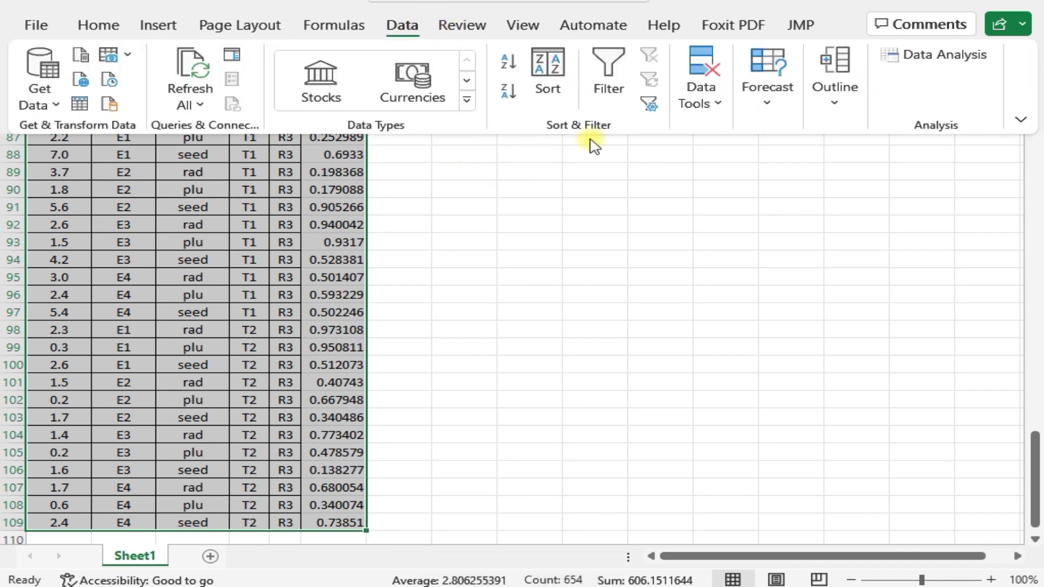
{"action": "left_click", "coordinate": [549, 76]}
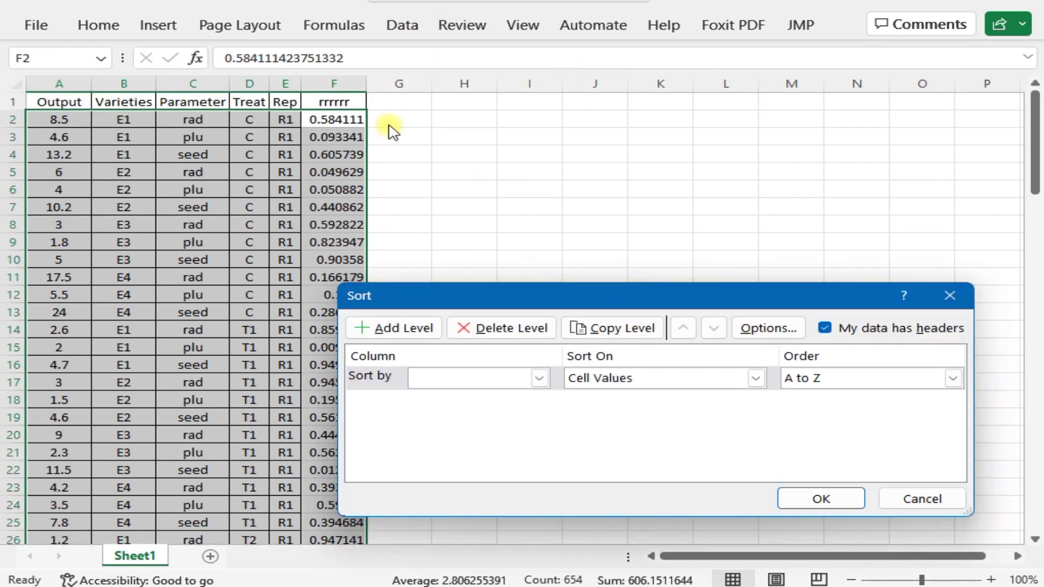
{"action": "left_click", "coordinate": [538, 378]}
{"action": "left_click", "coordinate": [483, 474]}
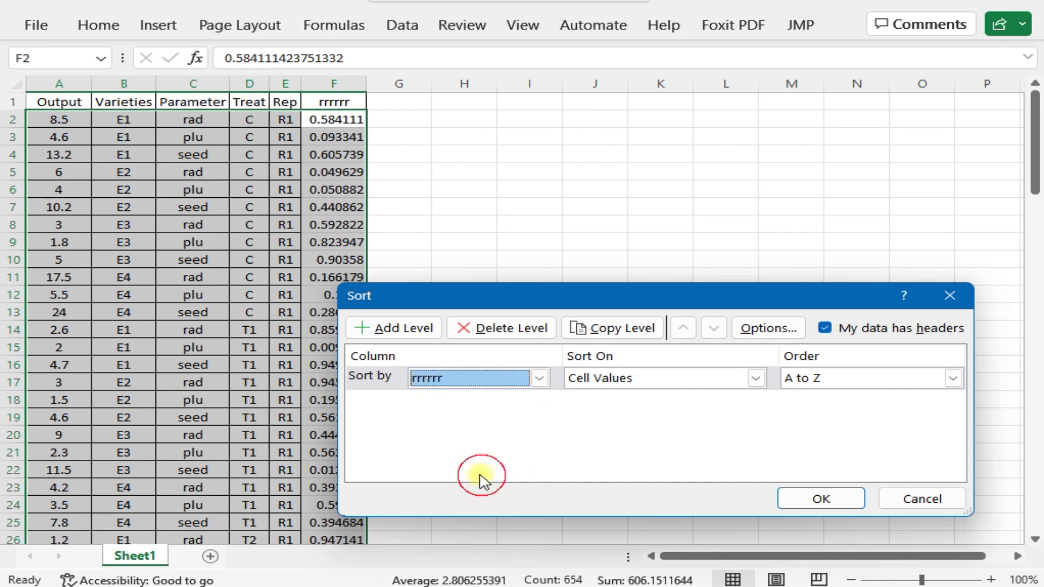
{"action": "left_click", "coordinate": [824, 501]}
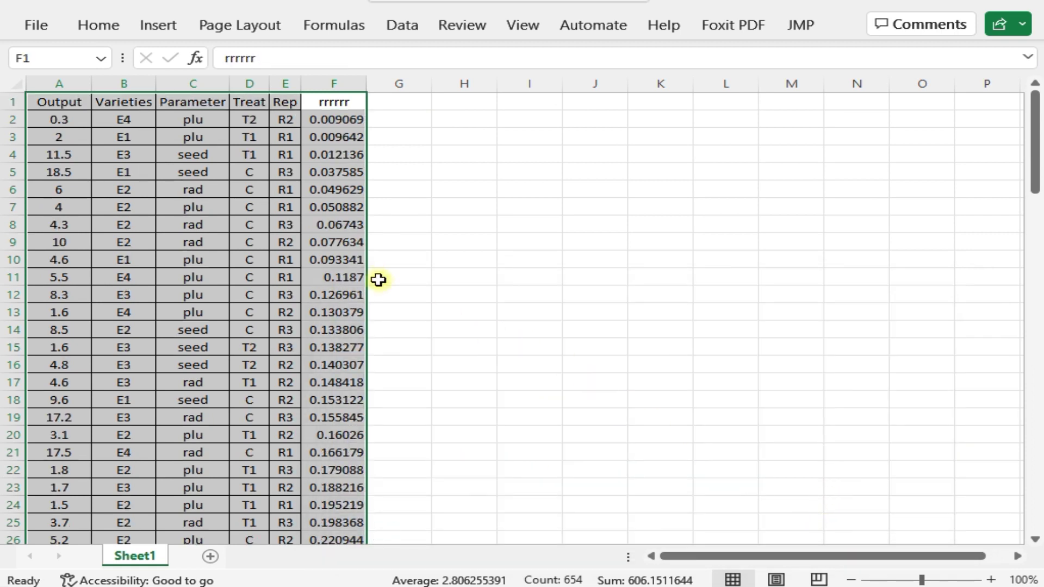
Step: Delete the helper column F containing the random numbers
{"action": "left_click", "coordinate": [344, 257]}
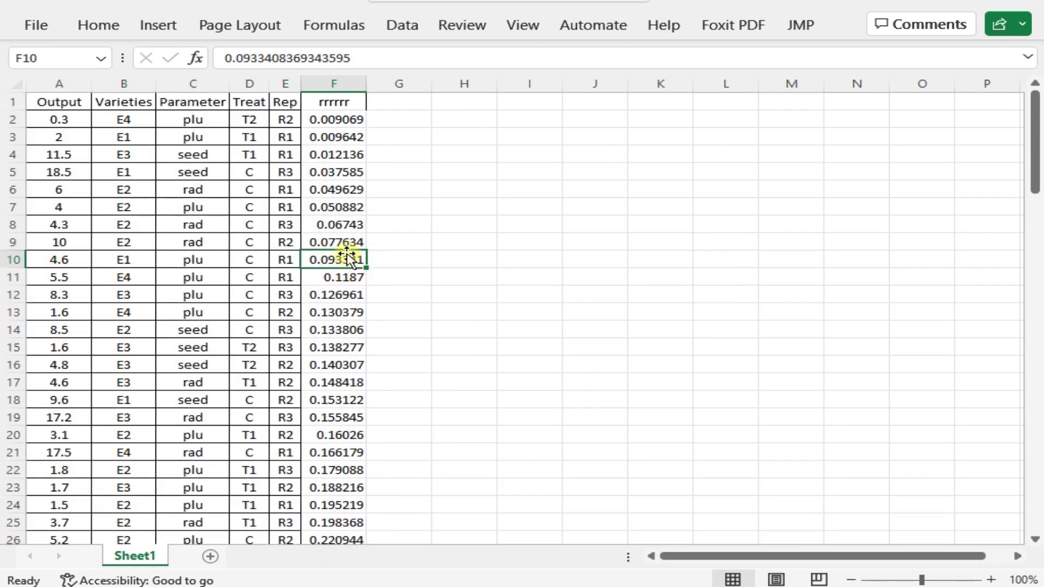
{"action": "left_click", "coordinate": [347, 86]}
{"action": "right_click", "coordinate": [346, 87]}
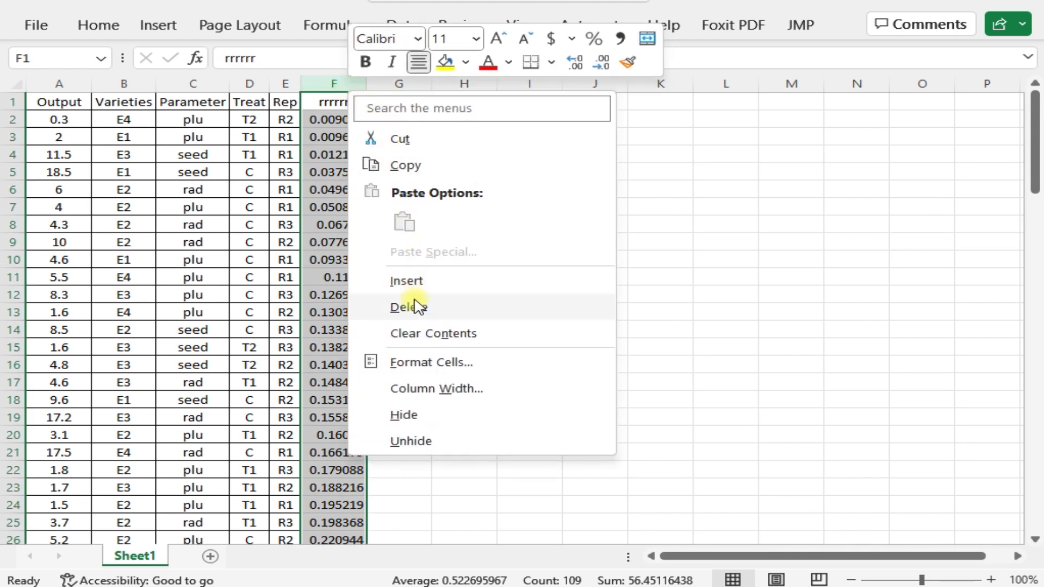
{"action": "left_click", "coordinate": [409, 308]}
Step: Copy the randomized table with its headers, Output to Rep, cells A1 to E109
{"action": "left_click", "coordinate": [146, 139]}
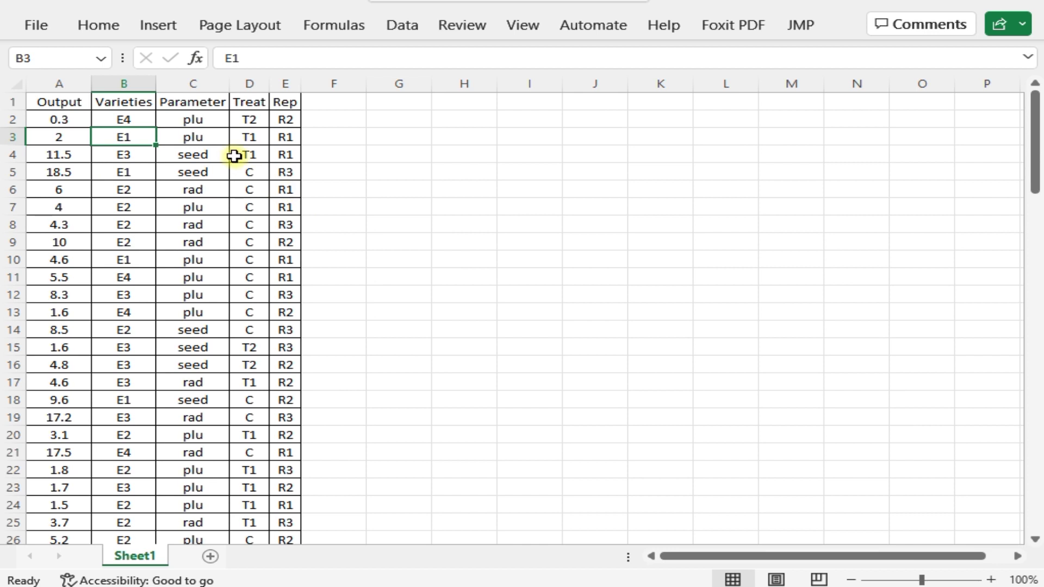
{"action": "key", "text": "Left"}
{"action": "key", "text": "Up"}
{"action": "key", "text": "Up"}
{"action": "key", "text": "ctrl+shift+Right"}
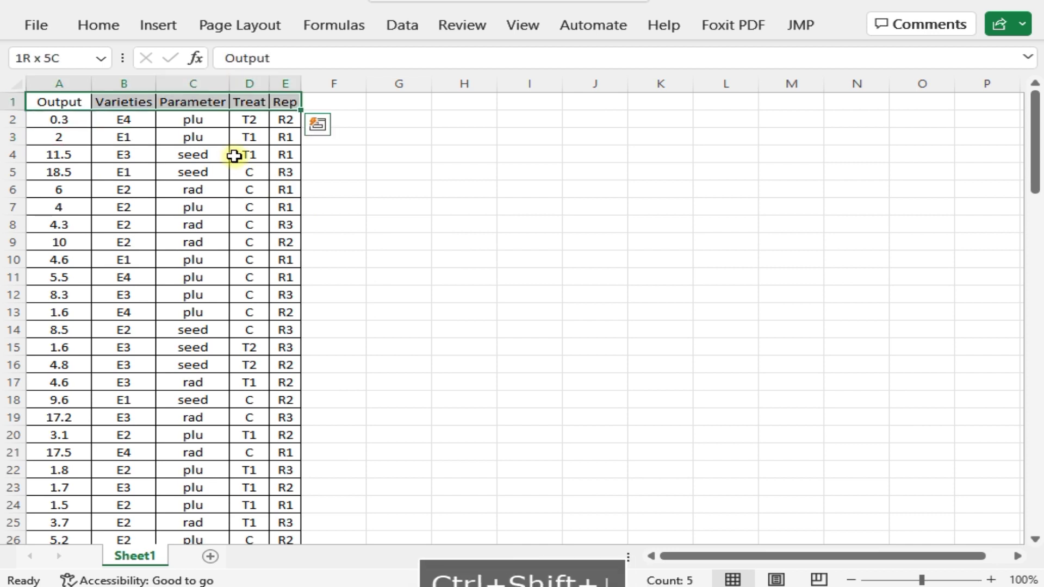
{"action": "key", "text": "ctrl+shift+Down"}
{"action": "key", "text": "ctrl+c"}
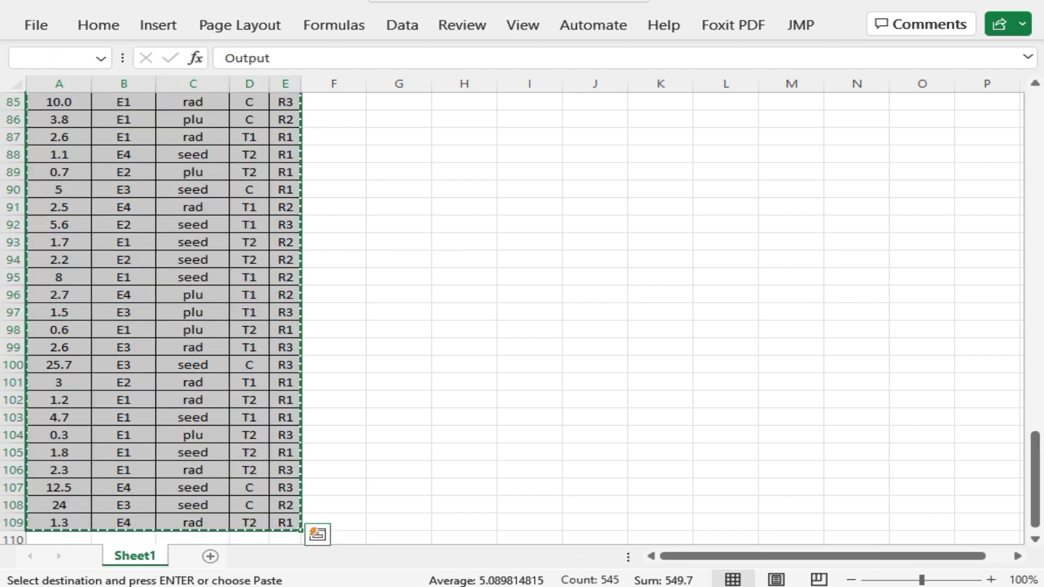
Step: Switch to Minitab and create a new blank worksheet for the copied data
{"action": "left_click", "coordinate": [622, 585]}
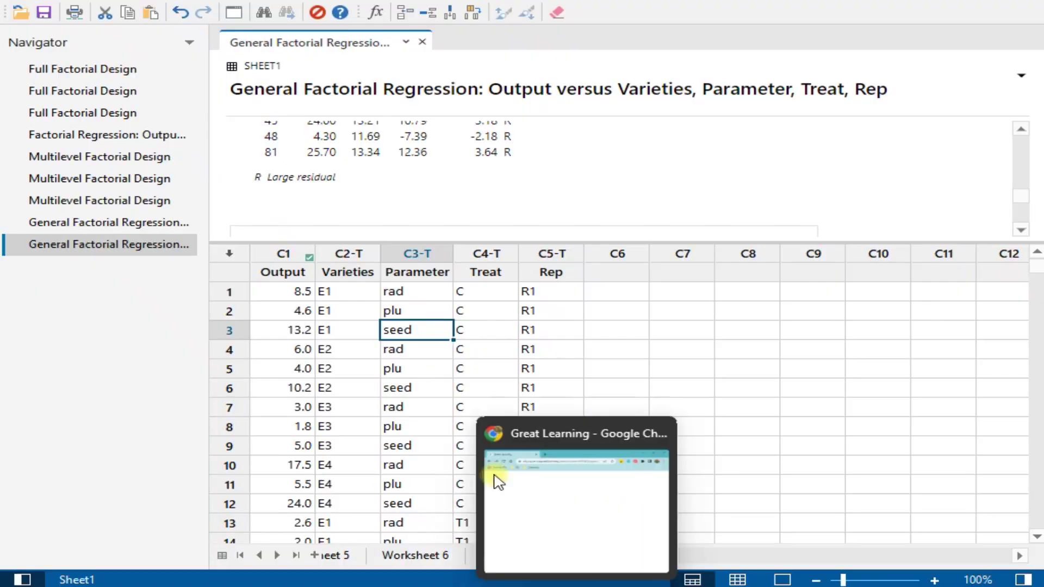
{"action": "left_click", "coordinate": [41, 4]}
{"action": "mouse_move", "coordinate": [207, 9]}
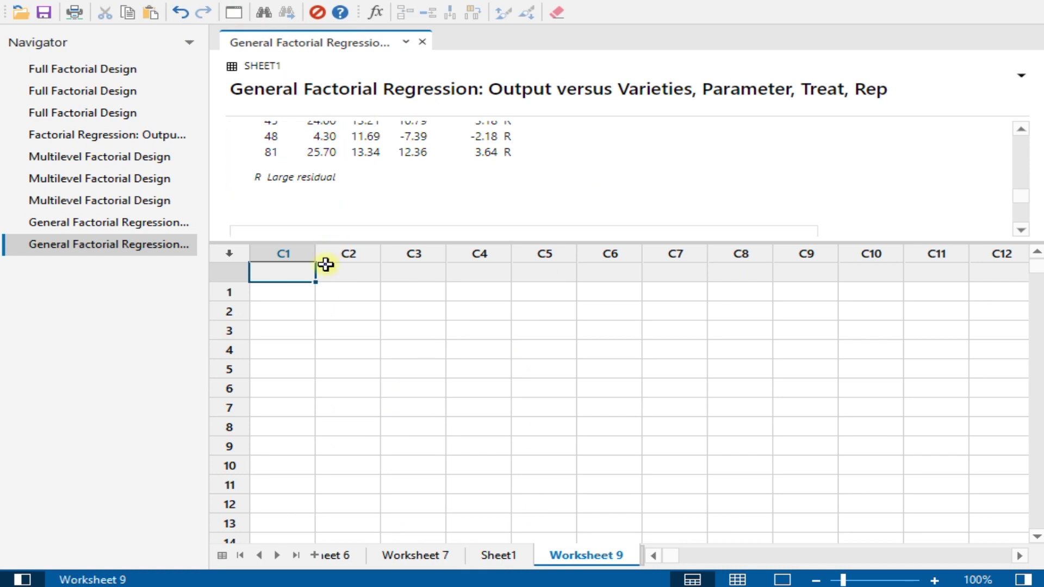
Step: Paste the copied table into Worksheet 9 from column C1 and start Fit General Linear Model with Output as the response
{"action": "key", "text": "ctrl+v"}
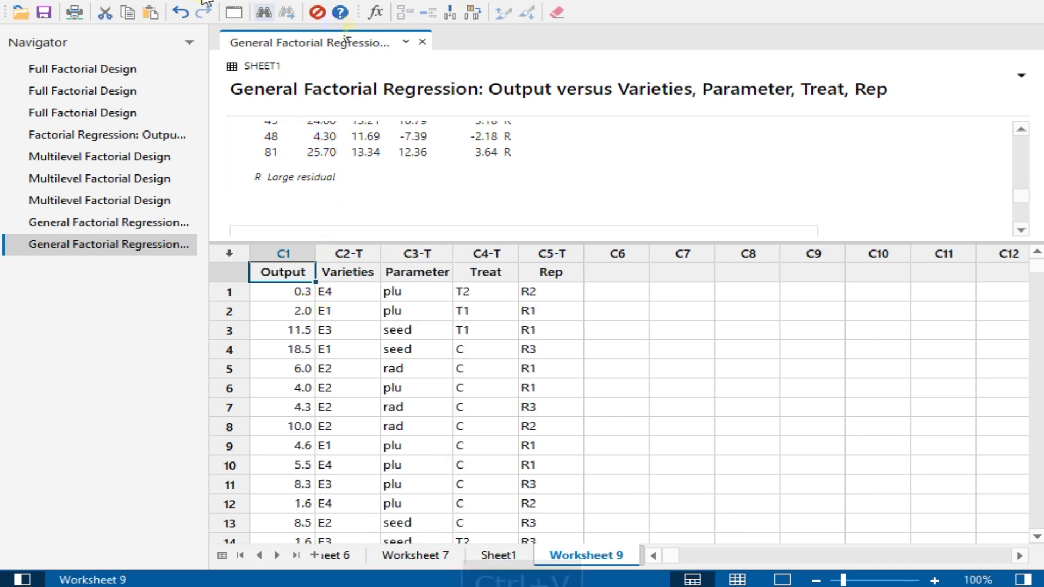
{"action": "left_click", "coordinate": [137, 0]}
{"action": "left_click", "coordinate": [191, 3]}
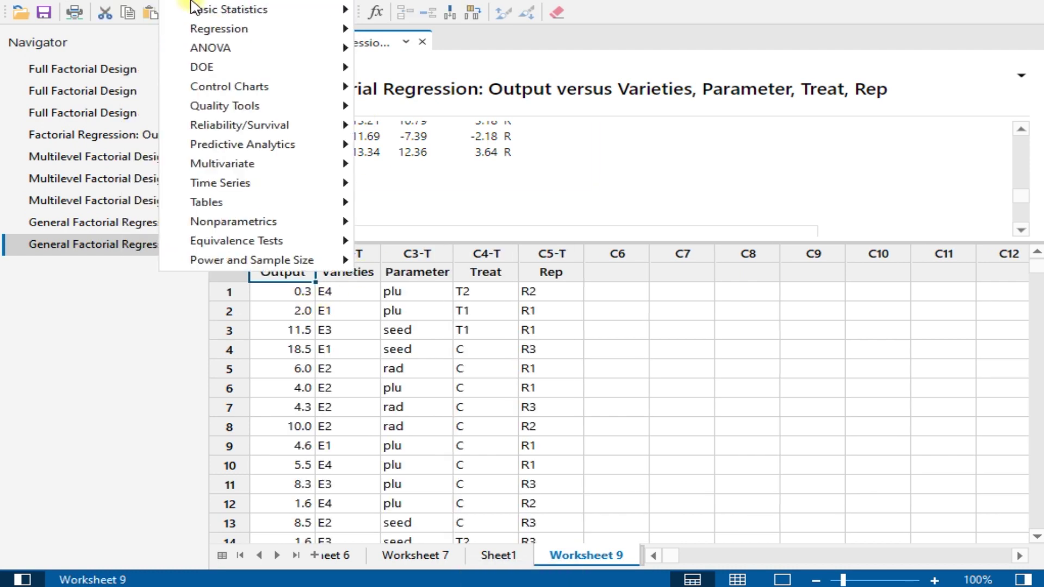
{"action": "mouse_move", "coordinate": [210, 48]}
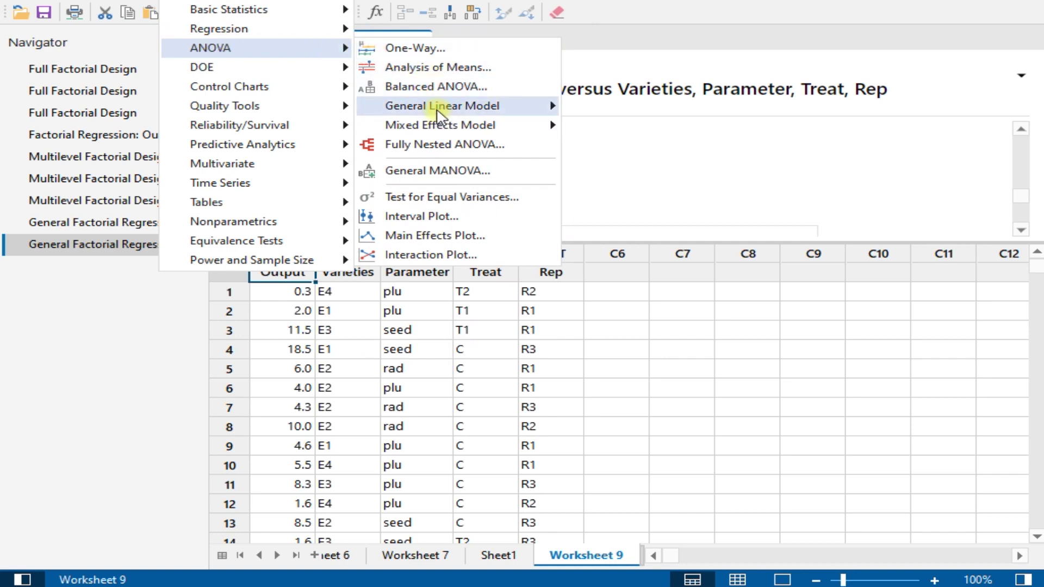
{"action": "mouse_move", "coordinate": [549, 106]}
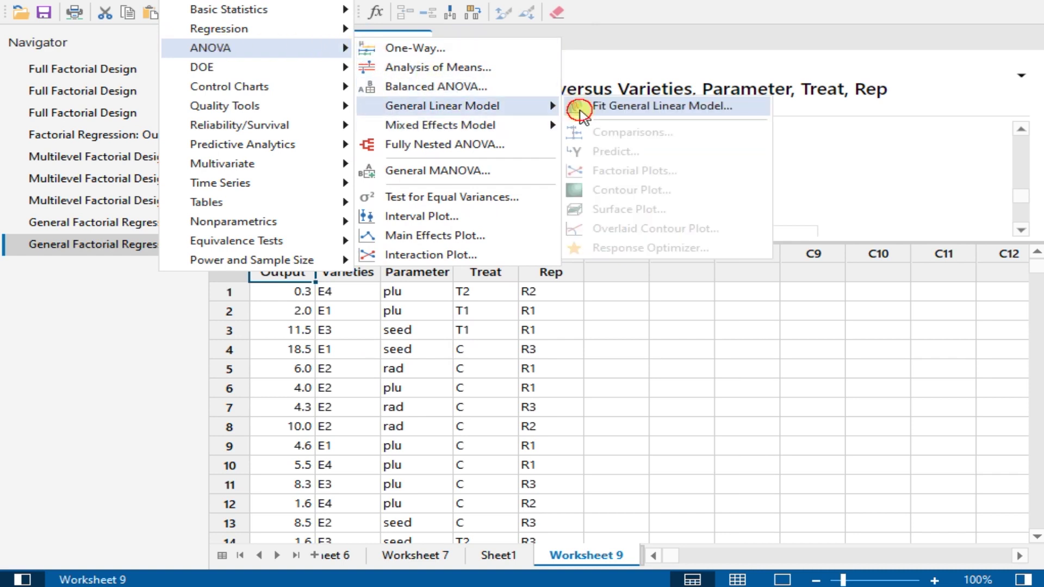
{"action": "left_click", "coordinate": [580, 109]}
{"action": "double_click", "coordinate": [310, 124]}
{"action": "left_click", "coordinate": [408, 200]}
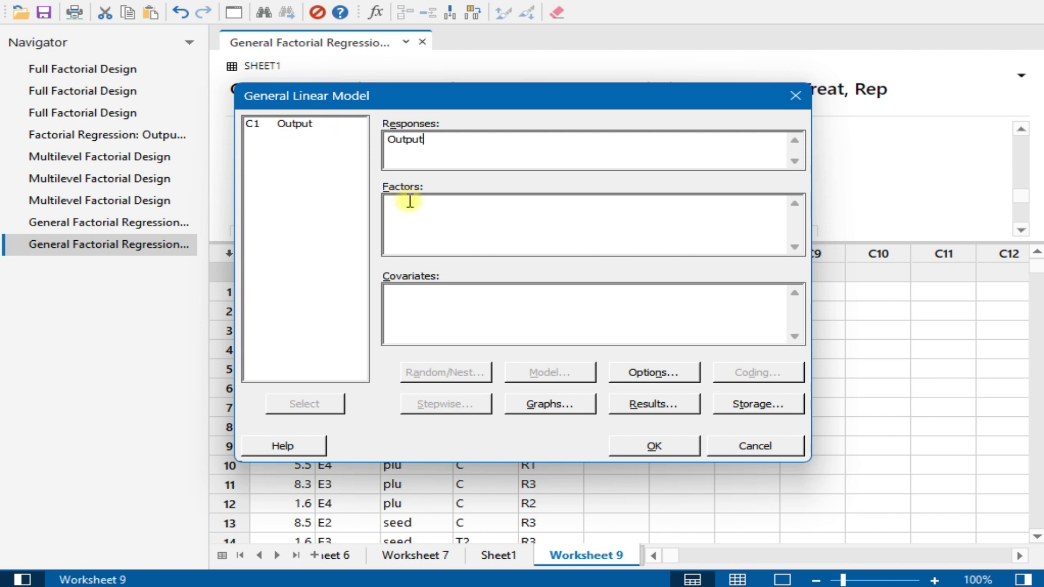
Step: Add Parameter through Treat as the factors and run the general linear model
{"action": "left_click", "coordinate": [324, 155]}
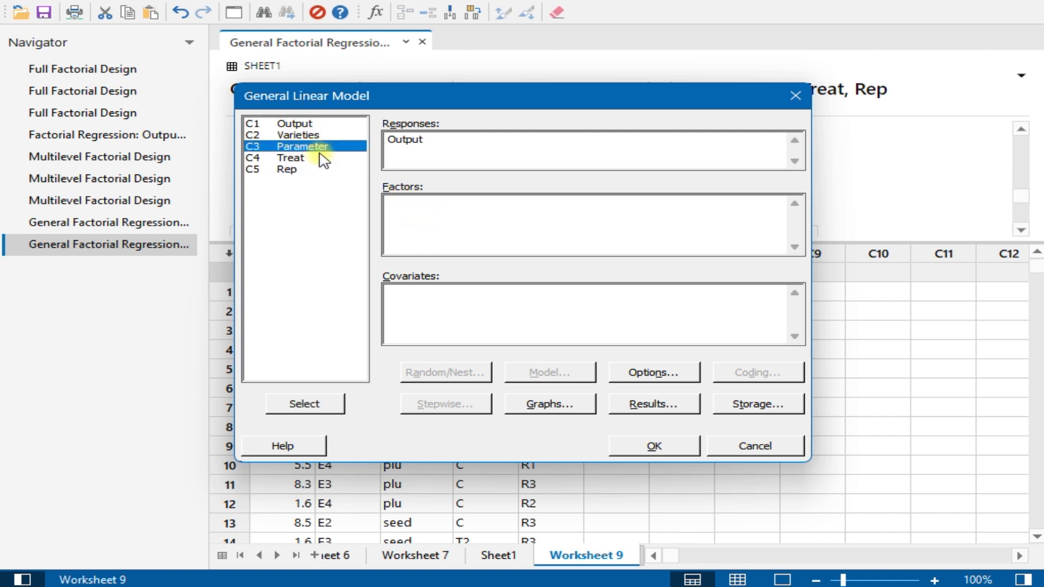
{"action": "left_click", "coordinate": [323, 159], "text": "shift"}
{"action": "left_click", "coordinate": [308, 405]}
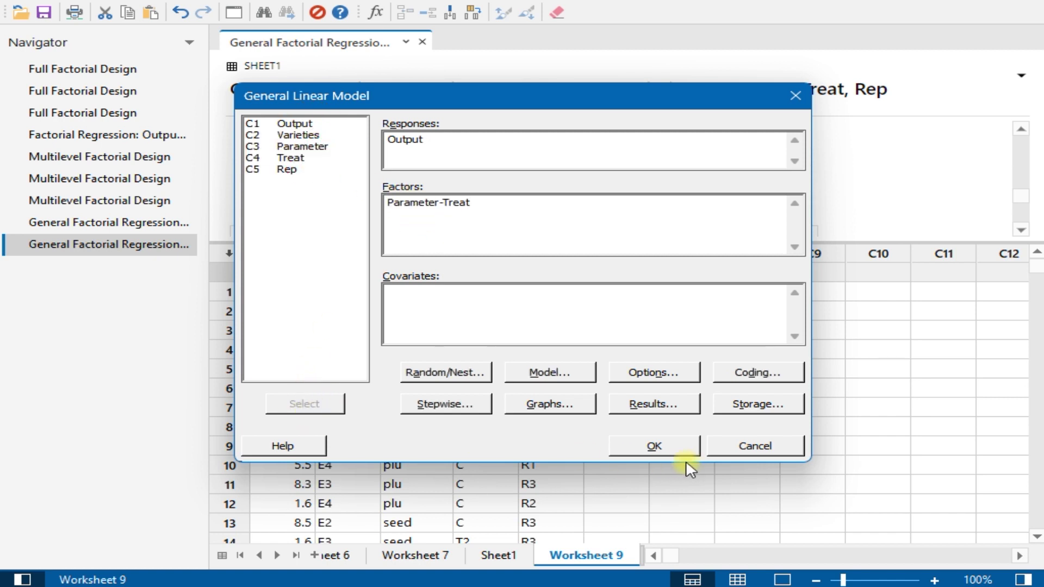
{"action": "left_click", "coordinate": [669, 447]}
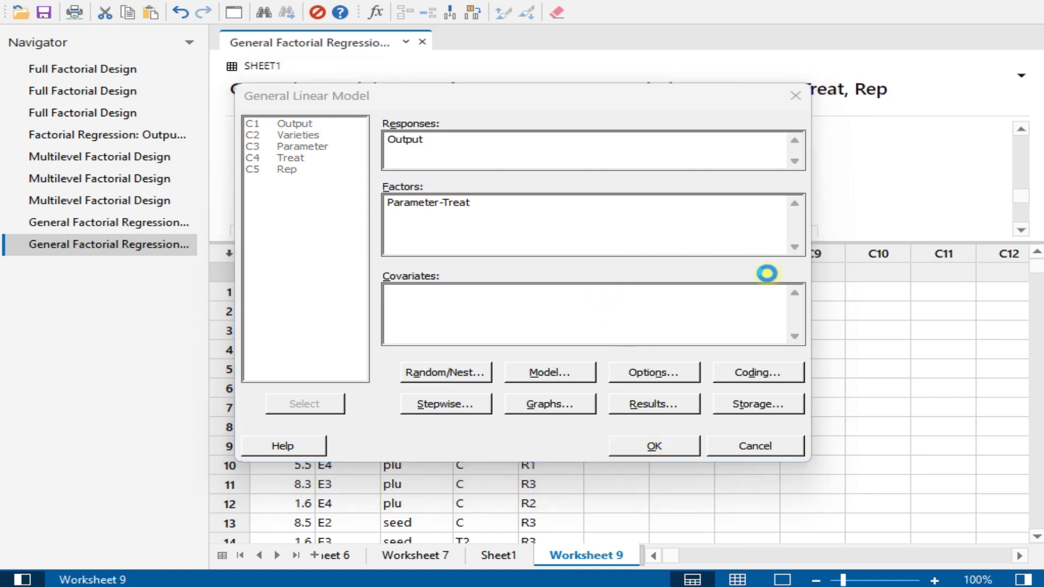
Step: Enlarge the output pane and examine the model's analysis of variance, R-squared summary, coefficients and unusual observations
{"action": "left_click_drag", "start_coordinate": [755, 242], "coordinate": [728, 409]}
{"action": "scroll", "coordinate": [646, 250], "scroll_direction": "down", "scroll_amount": 3}
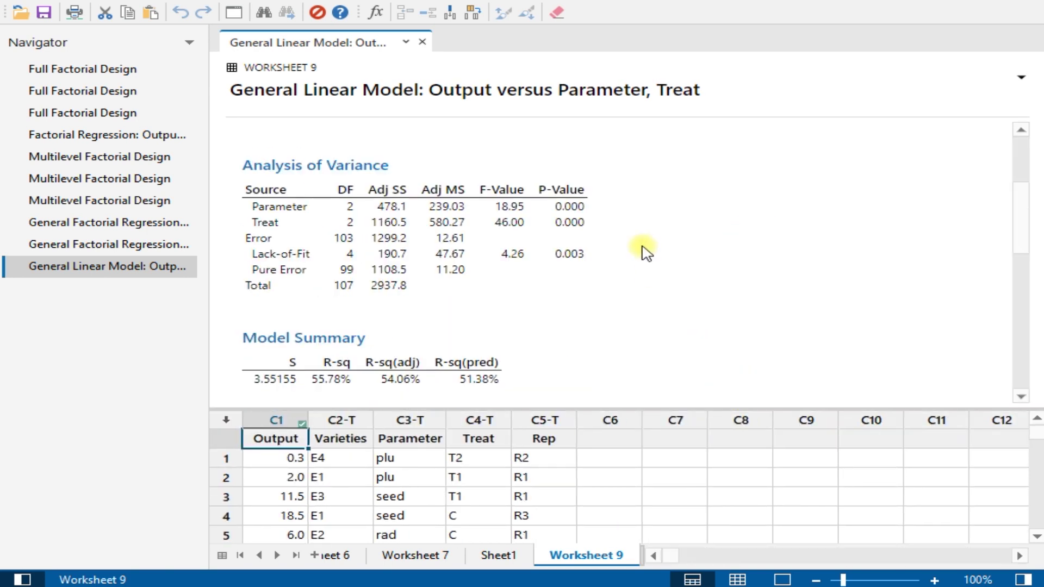
{"action": "scroll", "coordinate": [645, 260], "scroll_direction": "down", "scroll_amount": 3}
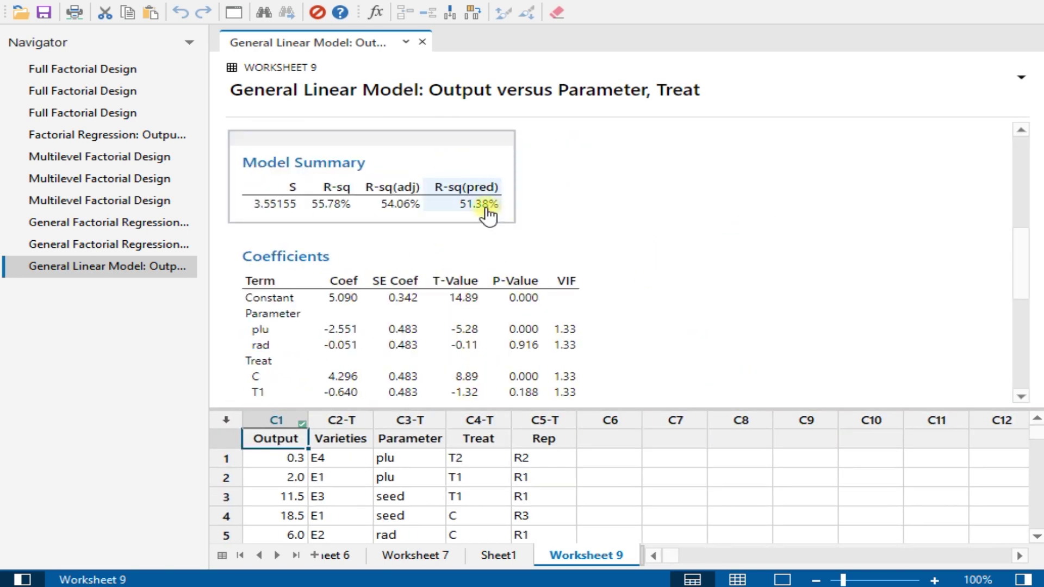
{"action": "scroll", "coordinate": [492, 242], "scroll_direction": "down", "scroll_amount": 6}
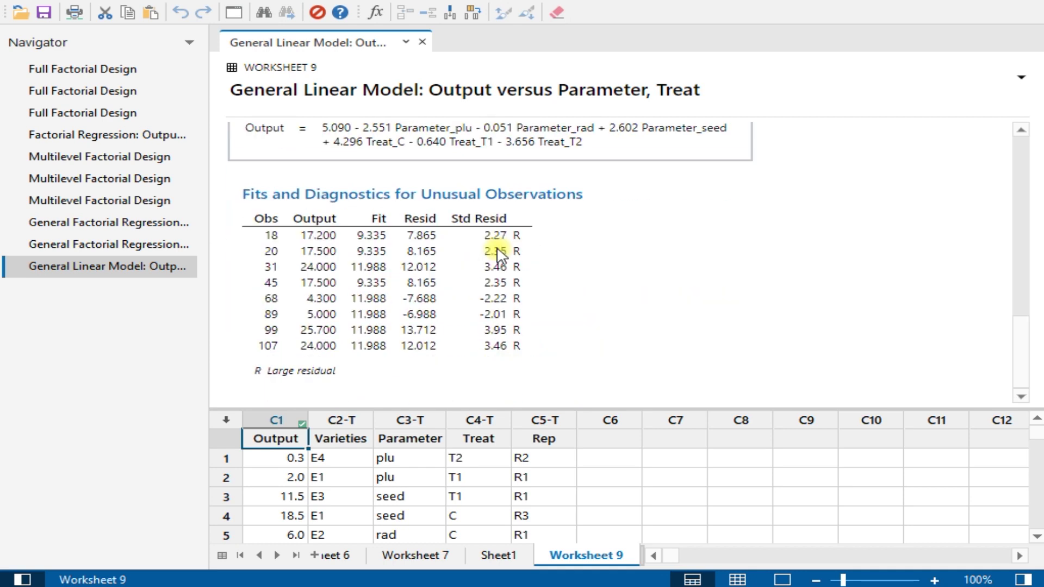
{"action": "scroll", "coordinate": [486, 298], "scroll_direction": "up", "scroll_amount": 10}
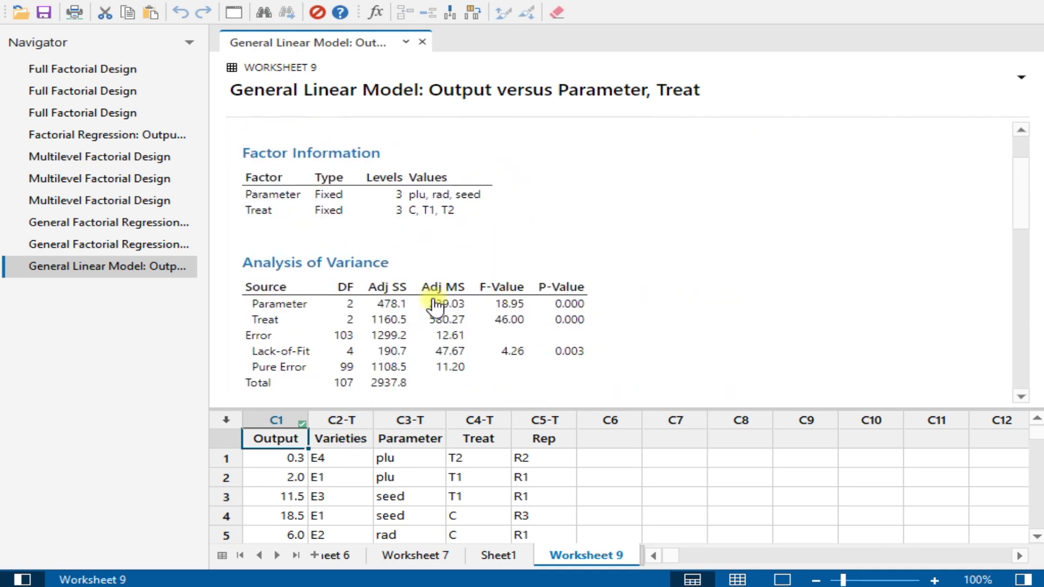
{"action": "scroll", "coordinate": [624, 333], "scroll_direction": "up", "scroll_amount": 1}
{"action": "scroll", "coordinate": [624, 342], "scroll_direction": "down", "scroll_amount": 2}
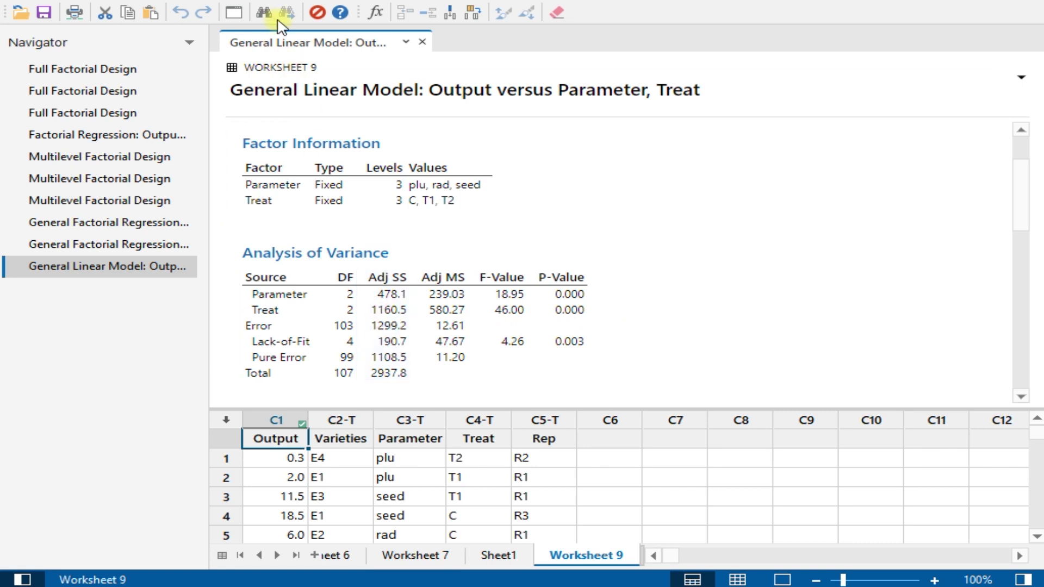
Step: Reopen the last general linear model setup and set its residual plots to Four in one
{"action": "left_click", "coordinate": [233, 12]}
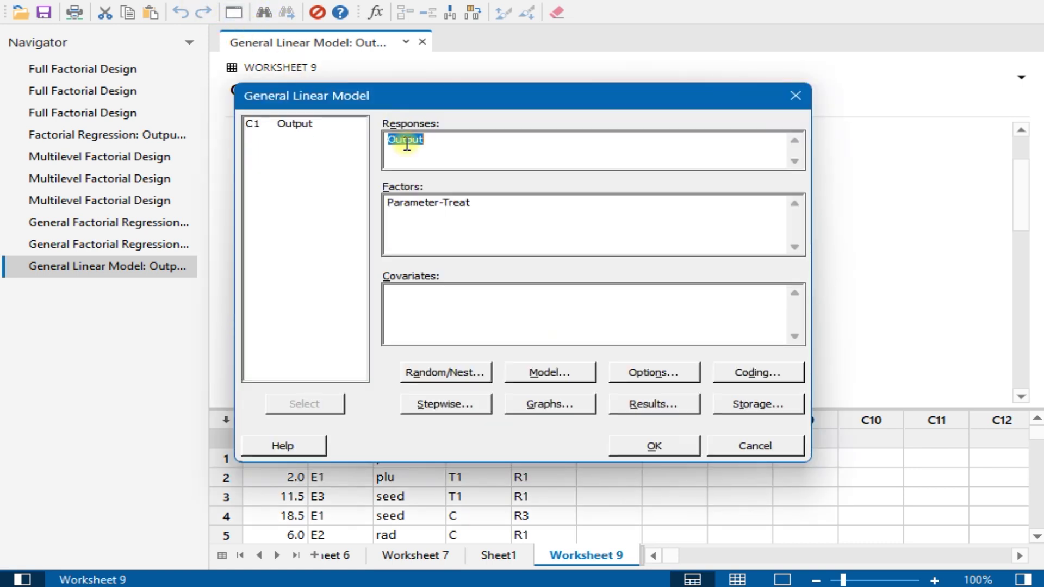
{"action": "left_click", "coordinate": [548, 402]}
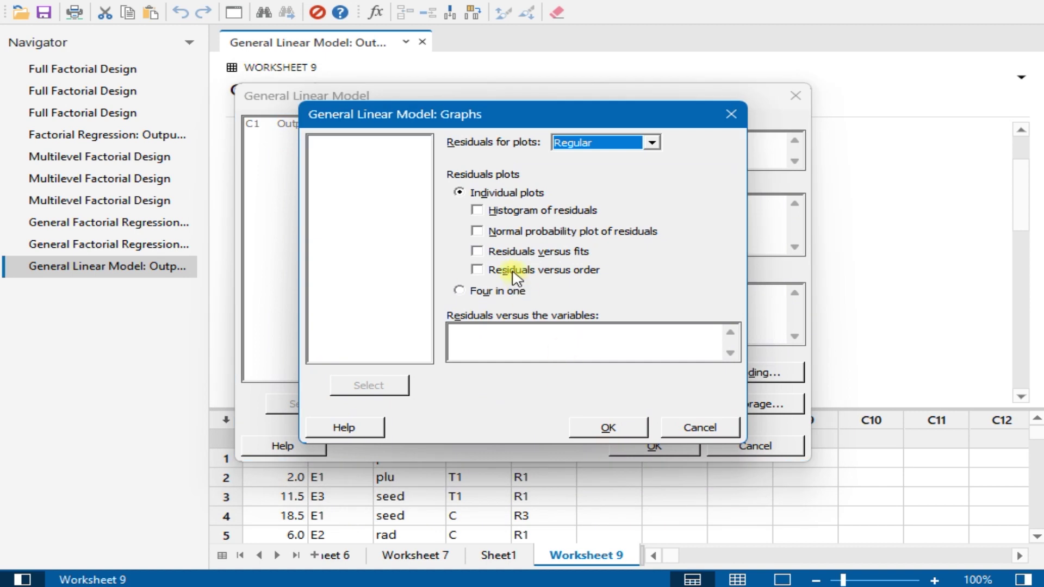
{"action": "left_click", "coordinate": [499, 294]}
{"action": "left_click", "coordinate": [627, 420]}
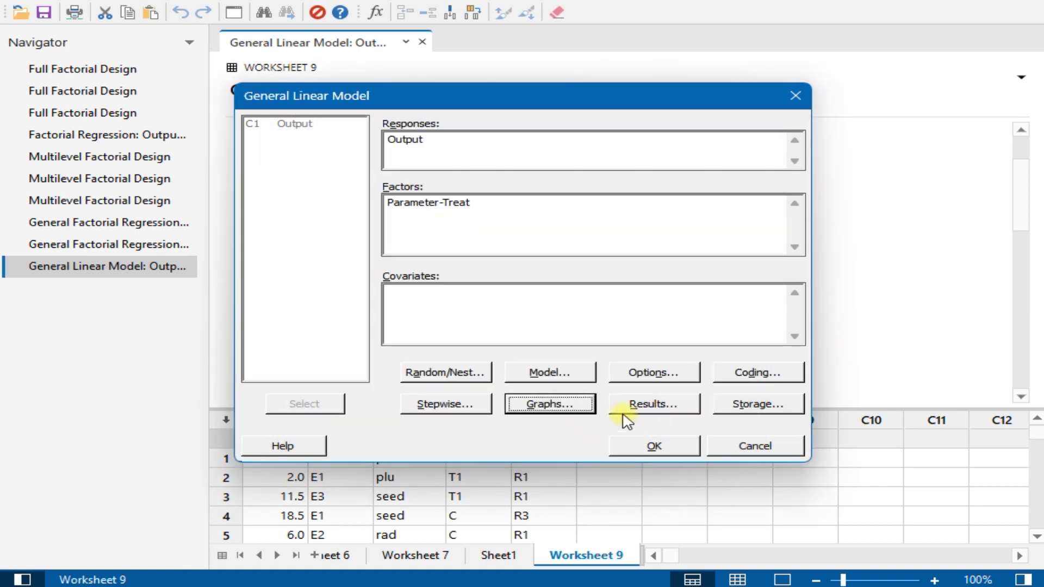
Step: Add the Parameter and Treat interactions through order 2 to the model terms and rerun the general linear model
{"action": "left_click", "coordinate": [546, 373]}
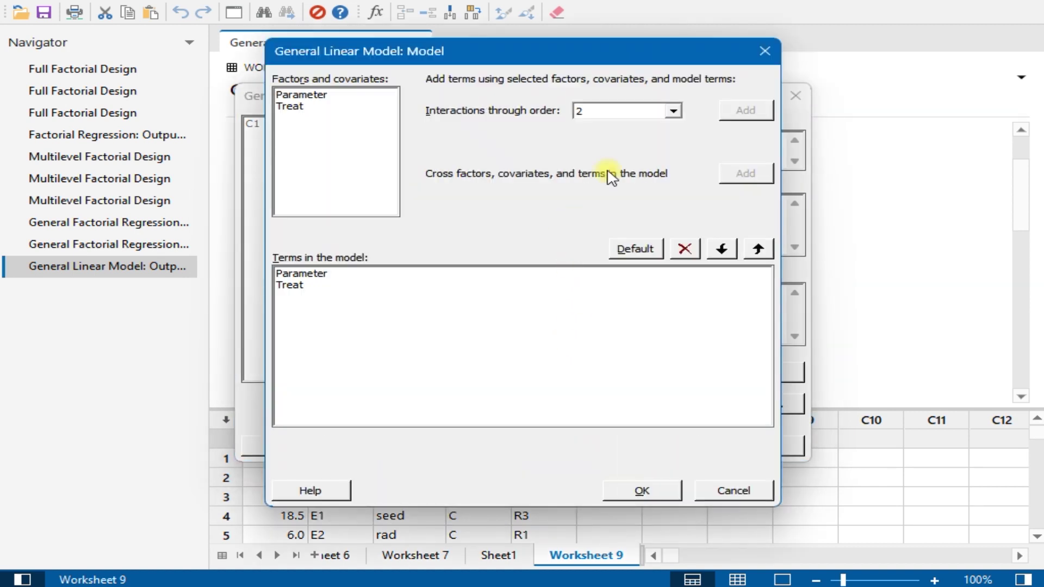
{"action": "left_click", "coordinate": [300, 94]}
{"action": "left_click", "coordinate": [307, 106], "text": "shift"}
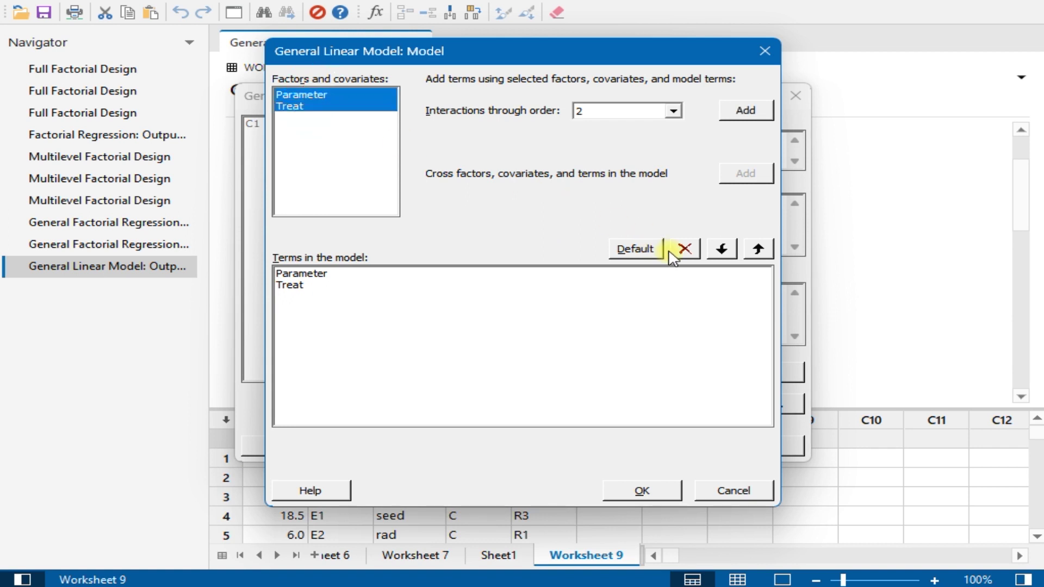
{"action": "left_click", "coordinate": [750, 117]}
{"action": "left_click", "coordinate": [671, 490]}
{"action": "left_click", "coordinate": [667, 445]}
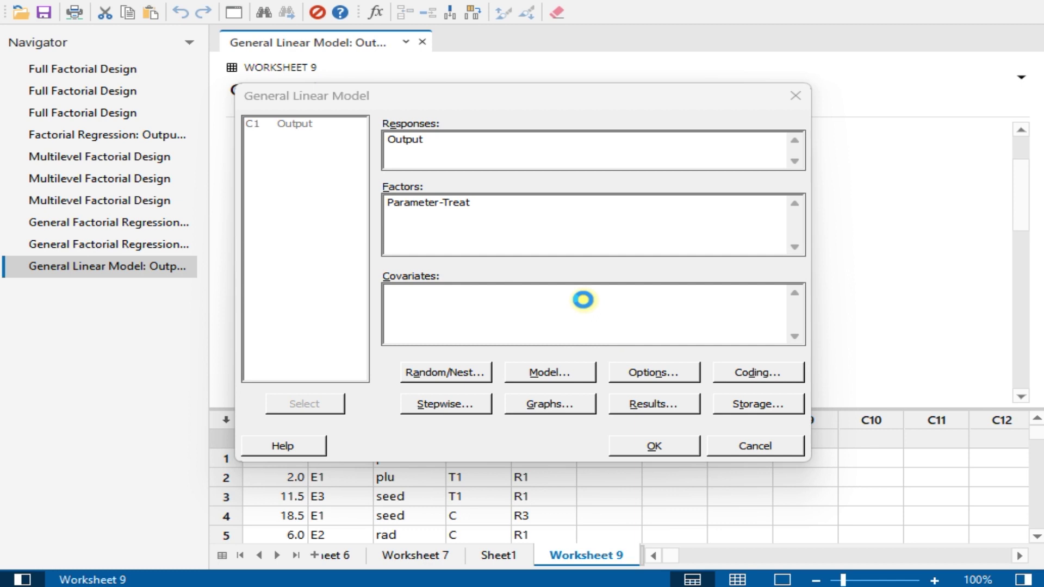
Step: Examine the interaction model's p-values, R-squared values, regression equation, residual plots and unusual observations
{"action": "scroll", "coordinate": [584, 300], "scroll_direction": "down", "scroll_amount": 1}
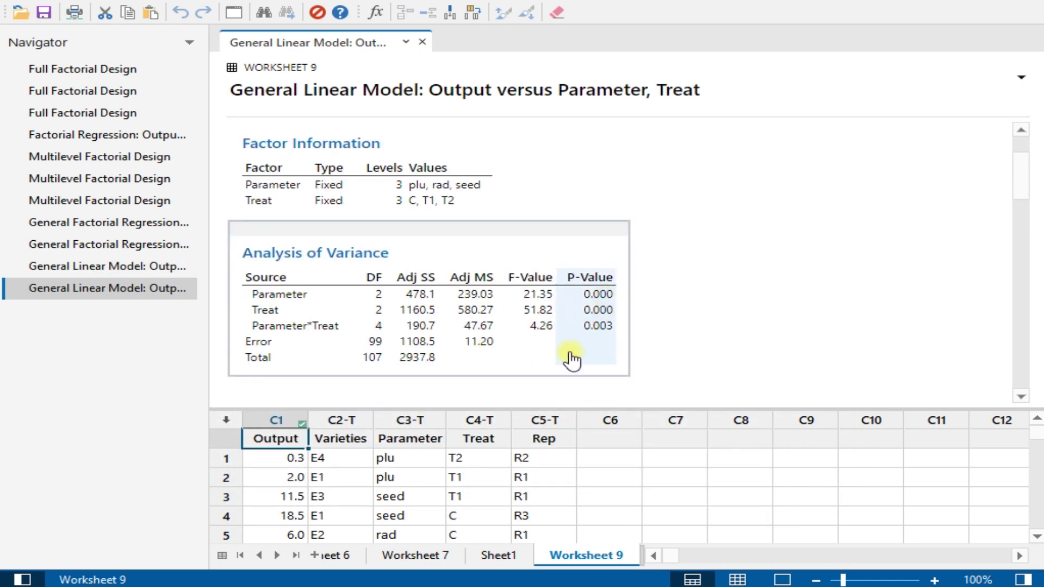
{"action": "scroll", "coordinate": [519, 334], "scroll_direction": "down", "scroll_amount": 5}
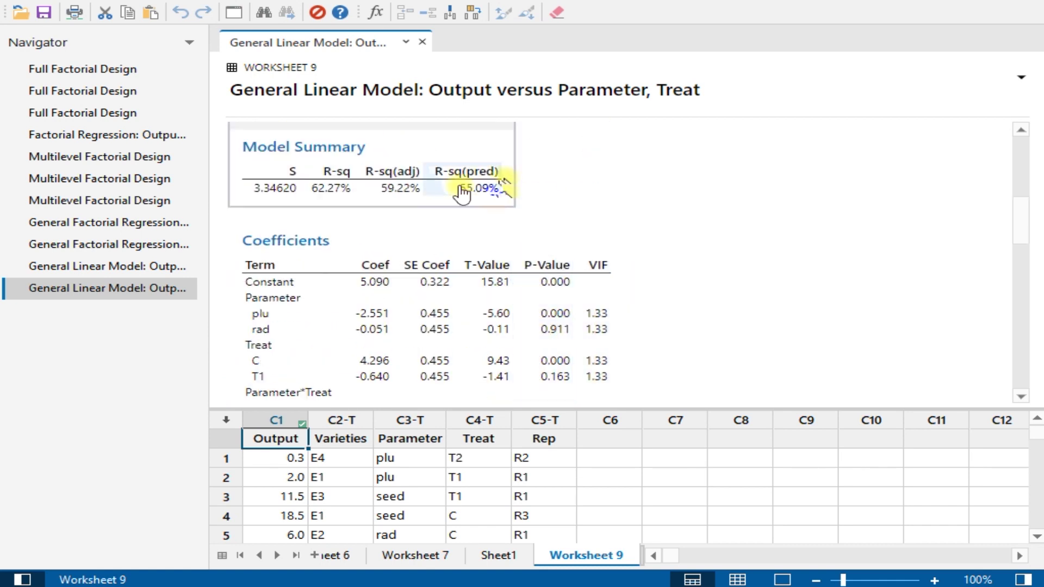
{"action": "scroll", "coordinate": [632, 361], "scroll_direction": "down", "scroll_amount": 10}
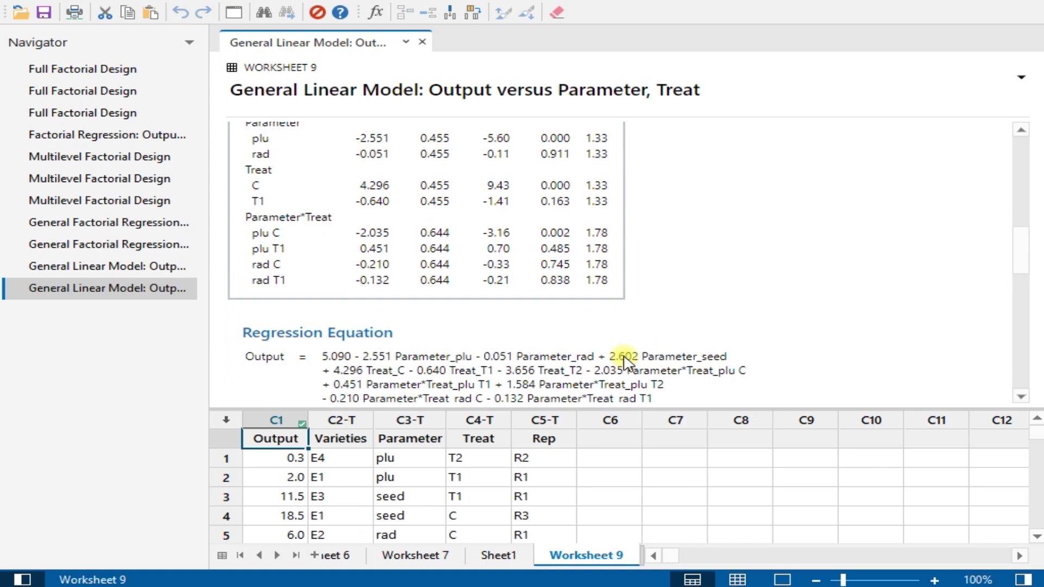
{"action": "scroll", "coordinate": [629, 363], "scroll_direction": "down", "scroll_amount": 5}
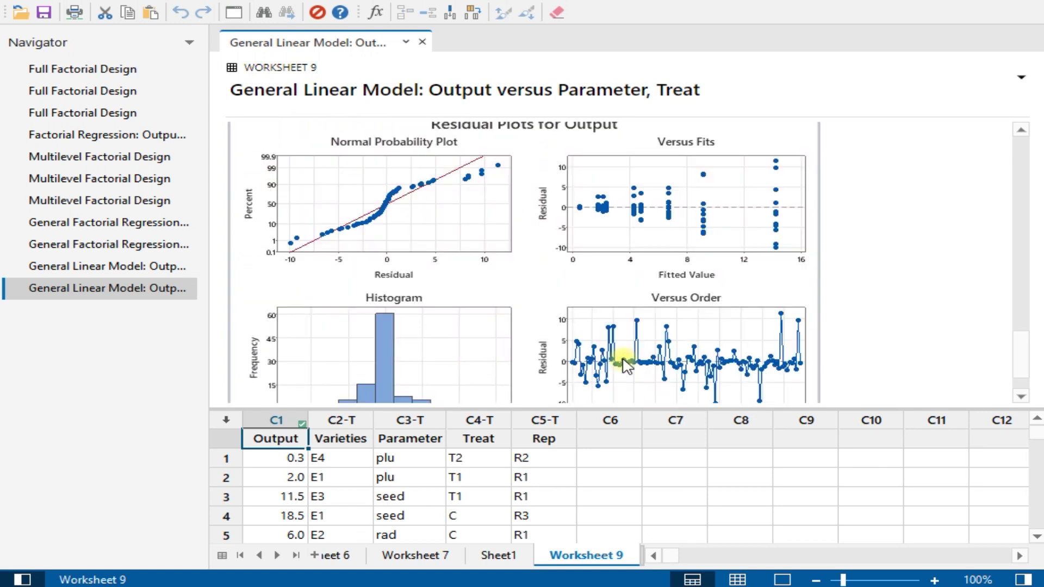
{"action": "scroll", "coordinate": [625, 366], "scroll_direction": "up", "scroll_amount": 5}
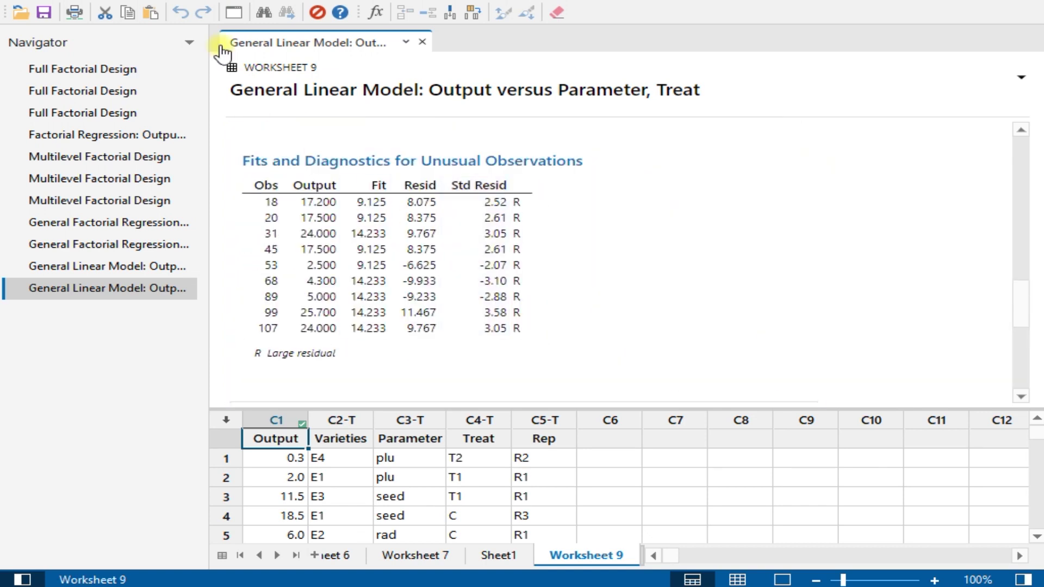
Step: Refit the general linear model for Output with the factors replaced by Varieties through Treat
{"action": "left_click", "coordinate": [180, 2]}
{"action": "mouse_move", "coordinate": [238, 53]}
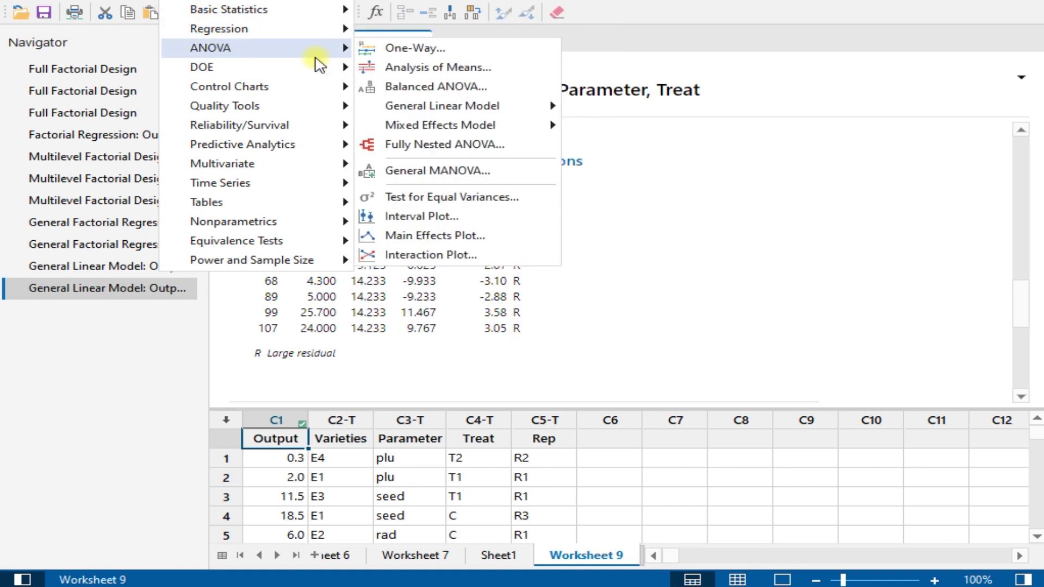
{"action": "mouse_move", "coordinate": [443, 105]}
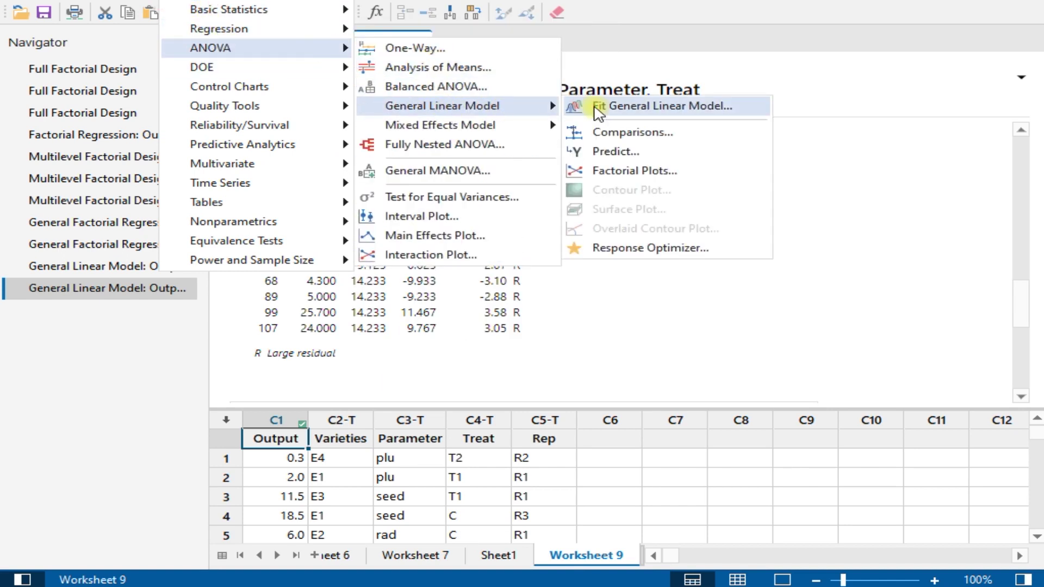
{"action": "left_click", "coordinate": [627, 109]}
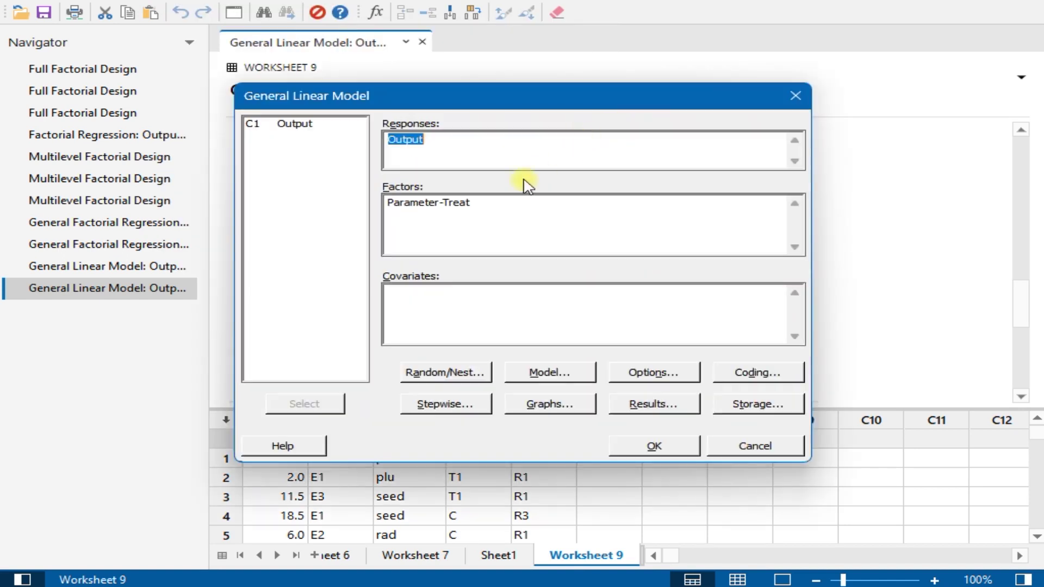
{"action": "left_click", "coordinate": [491, 225]}
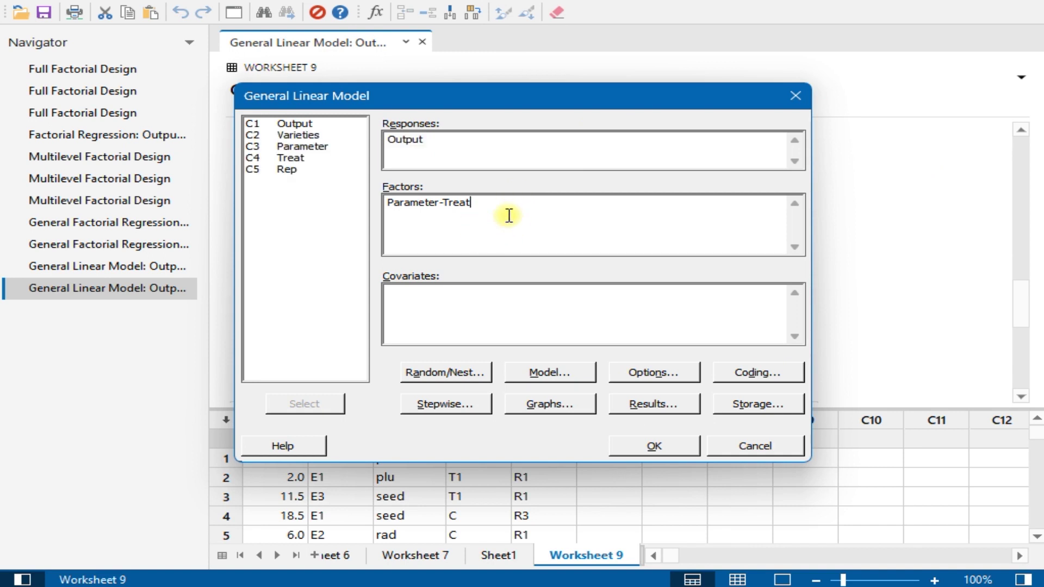
{"action": "double_click", "coordinate": [291, 163]}
{"action": "key", "text": "ctrl+a"}
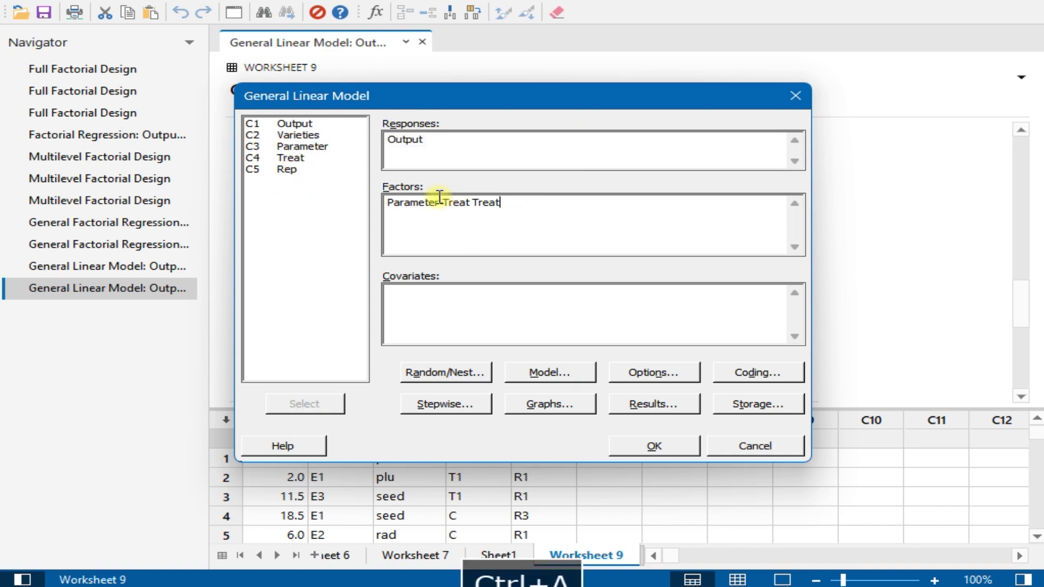
{"action": "key", "text": "Delete"}
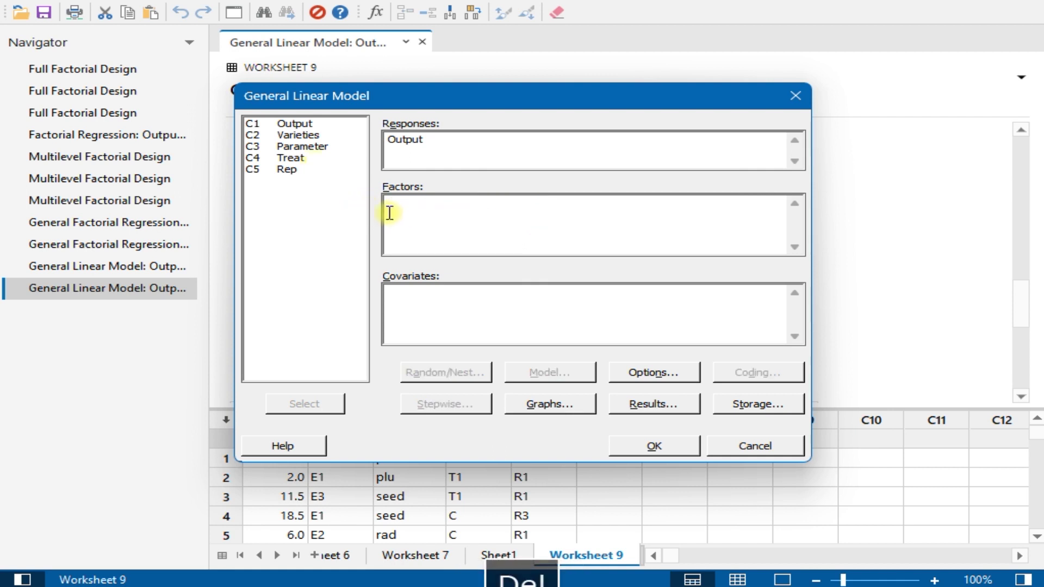
{"action": "left_click_drag", "start_coordinate": [298, 136], "coordinate": [298, 159]}
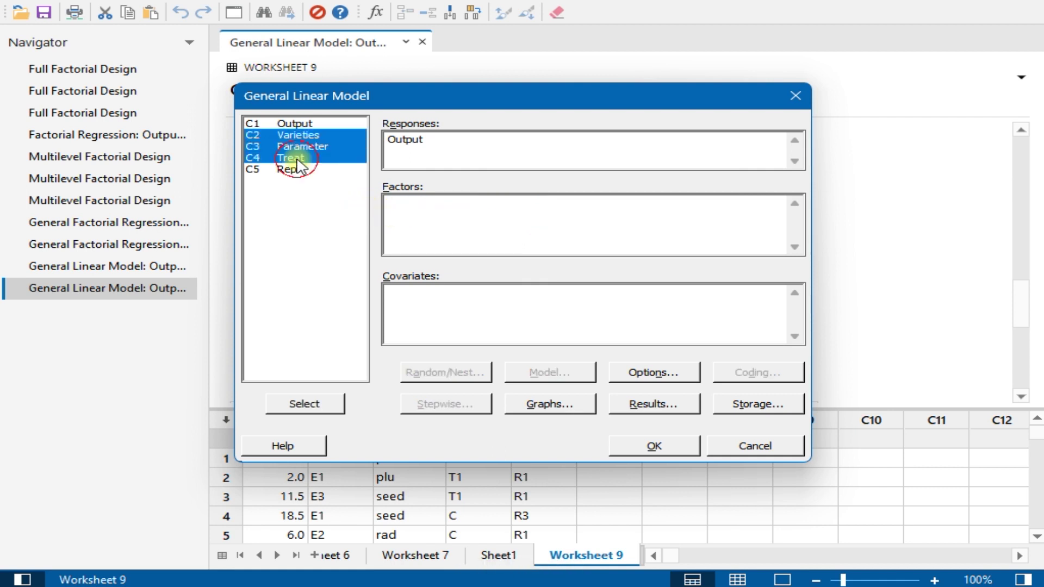
{"action": "left_click", "coordinate": [288, 403]}
{"action": "left_click", "coordinate": [655, 445]}
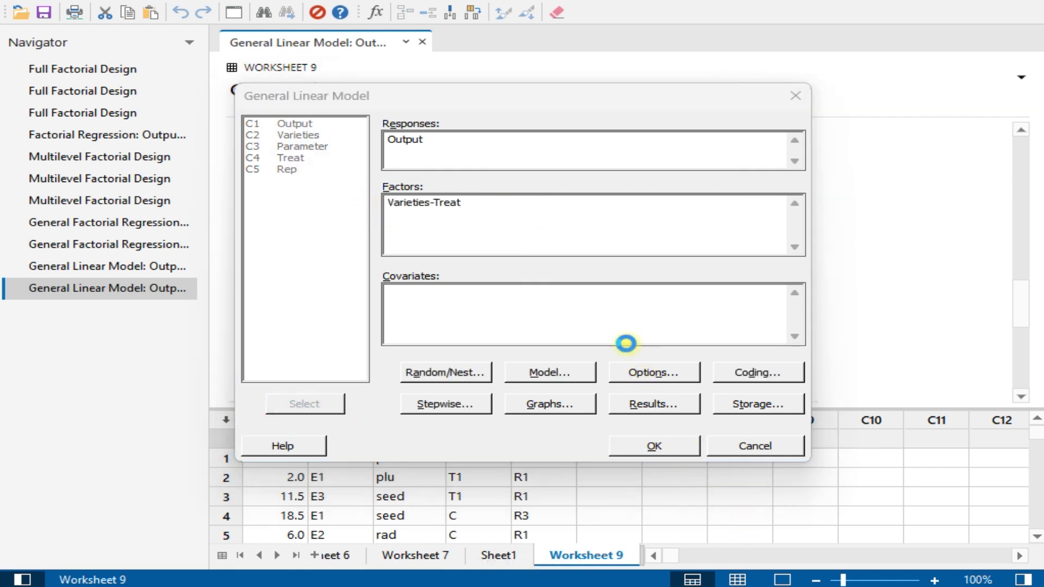
Step: Examine the model summary for Output versus Varieties, Parameter and Treat, highlighting the R-sq(pred) column
{"action": "scroll", "coordinate": [604, 337], "scroll_direction": "down", "scroll_amount": 3}
{"action": "scroll", "coordinate": [605, 340], "scroll_direction": "down", "scroll_amount": 3}
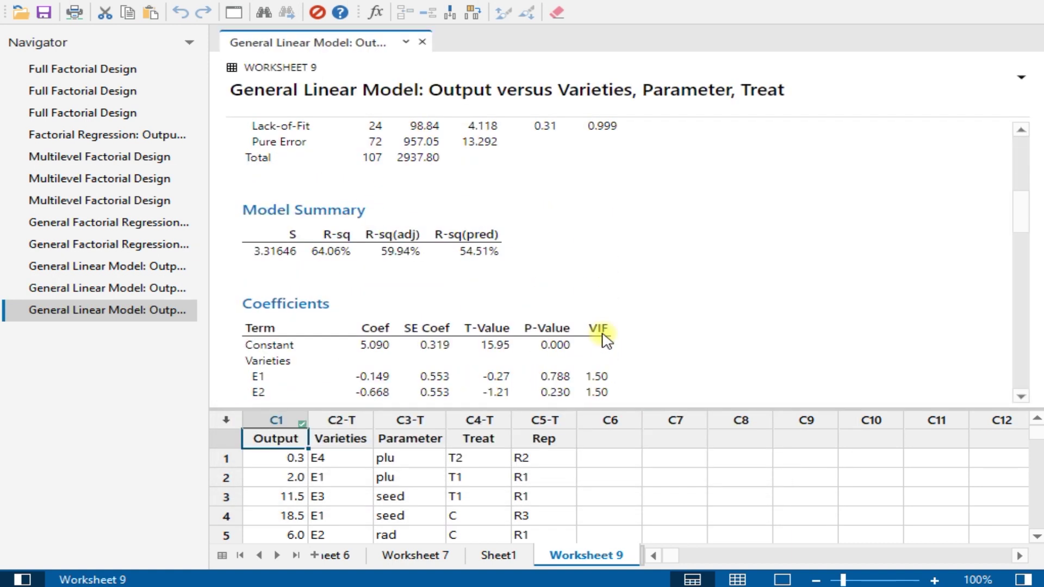
{"action": "left_click", "coordinate": [484, 260]}
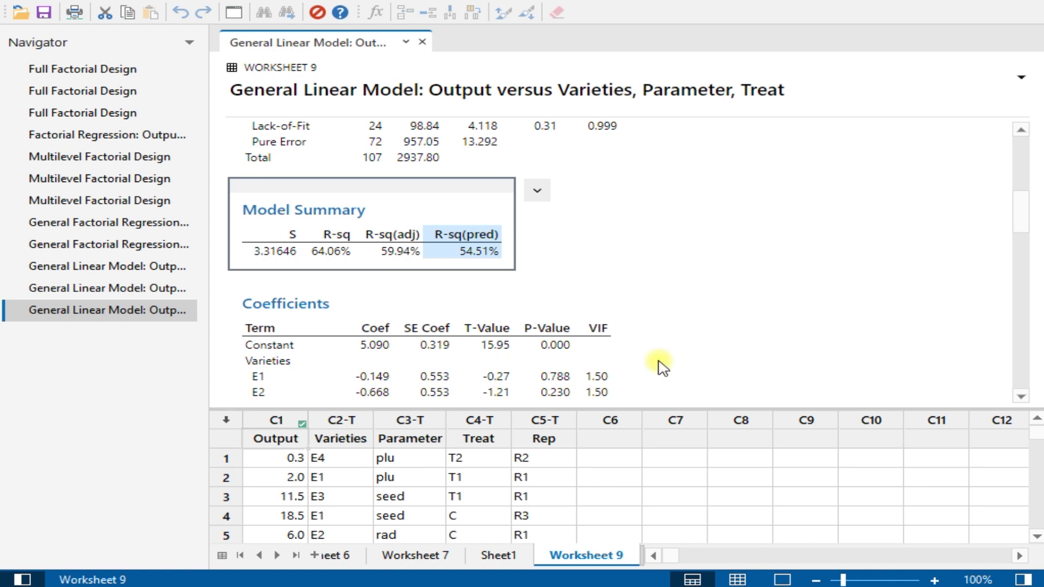
Step: Switch to the data.xlsx workbook in Excel and undo the previous randomization back to the single RAND formula in F2
{"action": "left_click", "coordinate": [487, 585]}
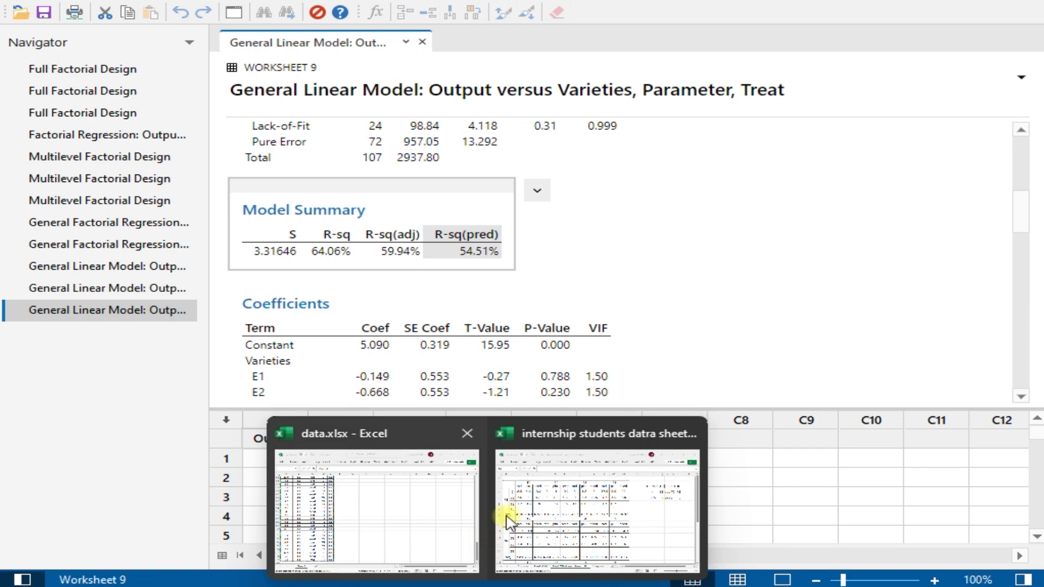
{"action": "left_click", "coordinate": [525, 495]}
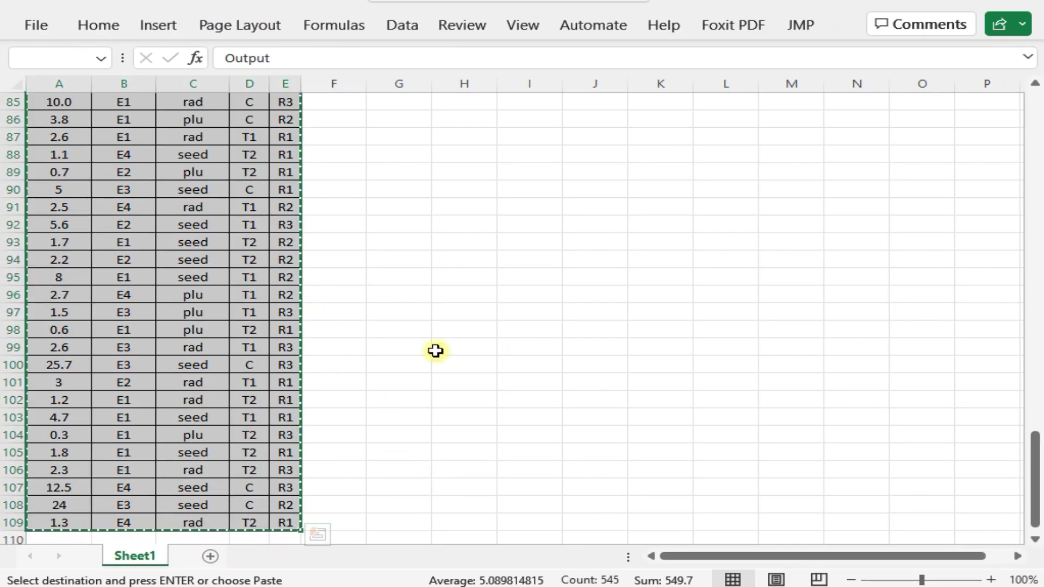
{"action": "key", "text": "ctrl+q"}
{"action": "key", "text": "ctrl+z"}
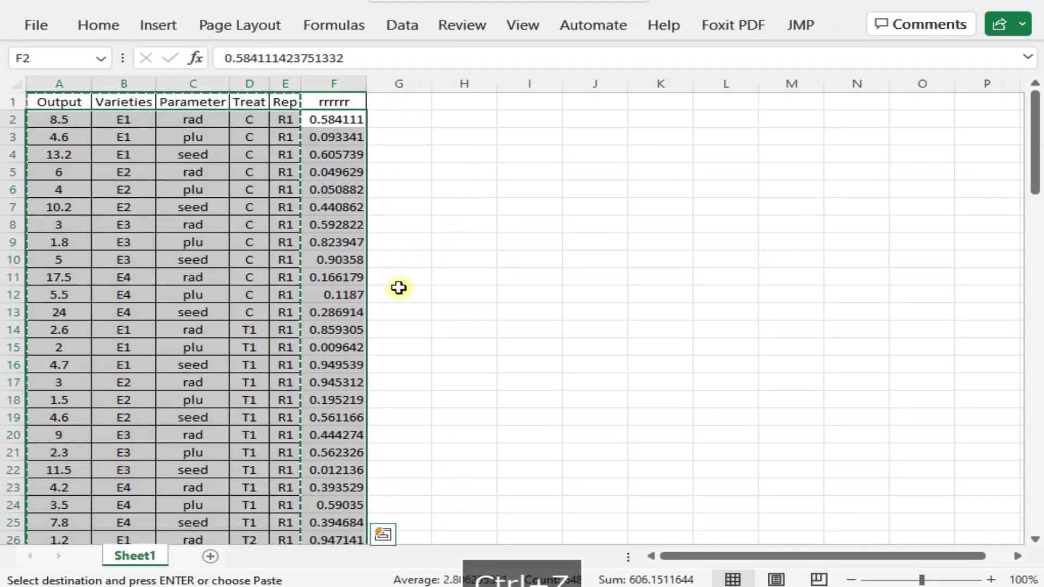
{"action": "key", "text": "ctrl+z"}
{"action": "key", "text": "ctrl+z"}
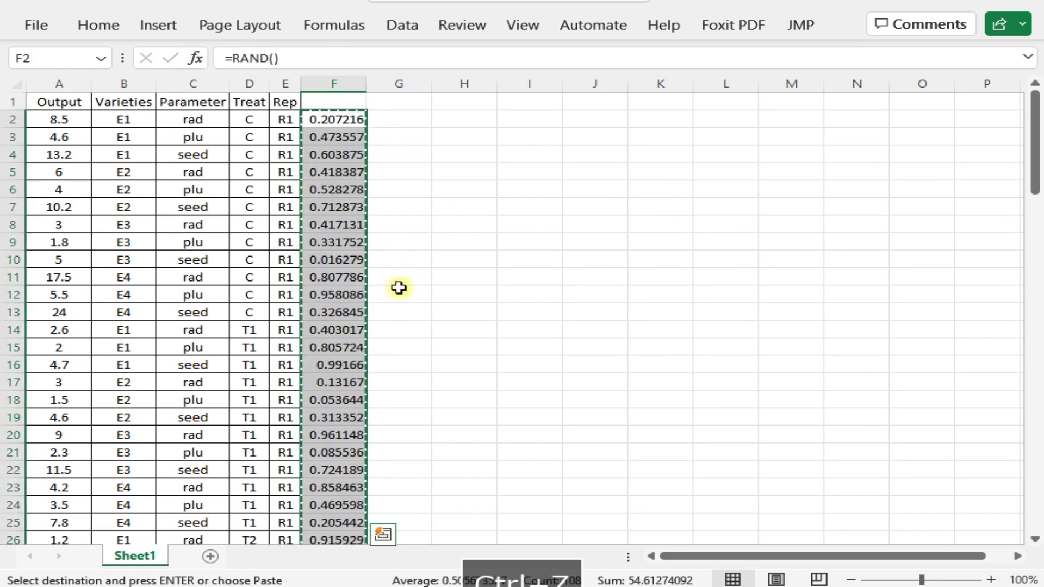
{"action": "key", "text": "ctrl+z"}
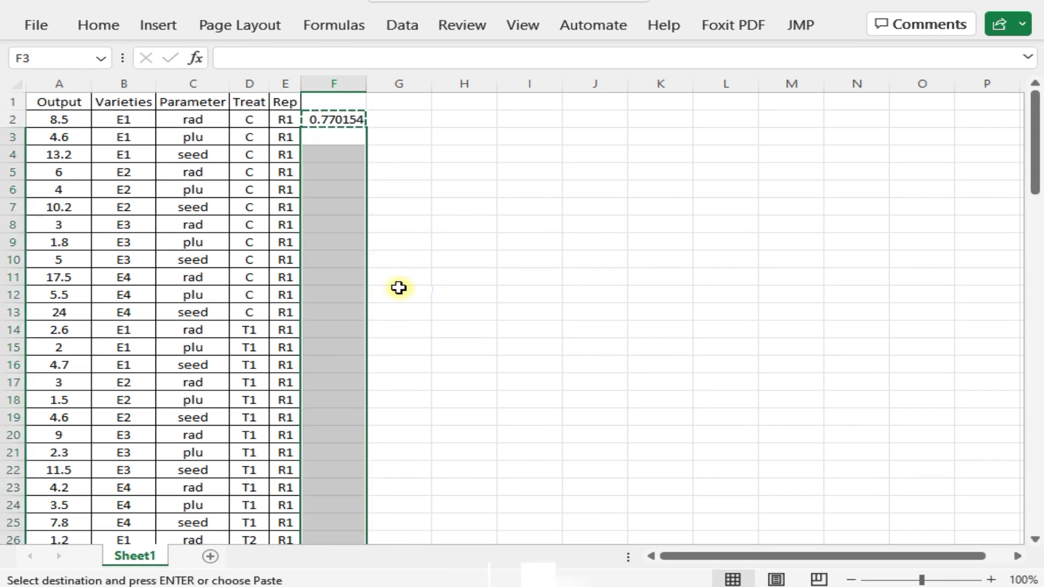
{"action": "left_click", "coordinate": [438, 289]}
Step: Fill the RAND formula from F2 down to F109 and replace the formulas with their static values
{"action": "left_click", "coordinate": [356, 119]}
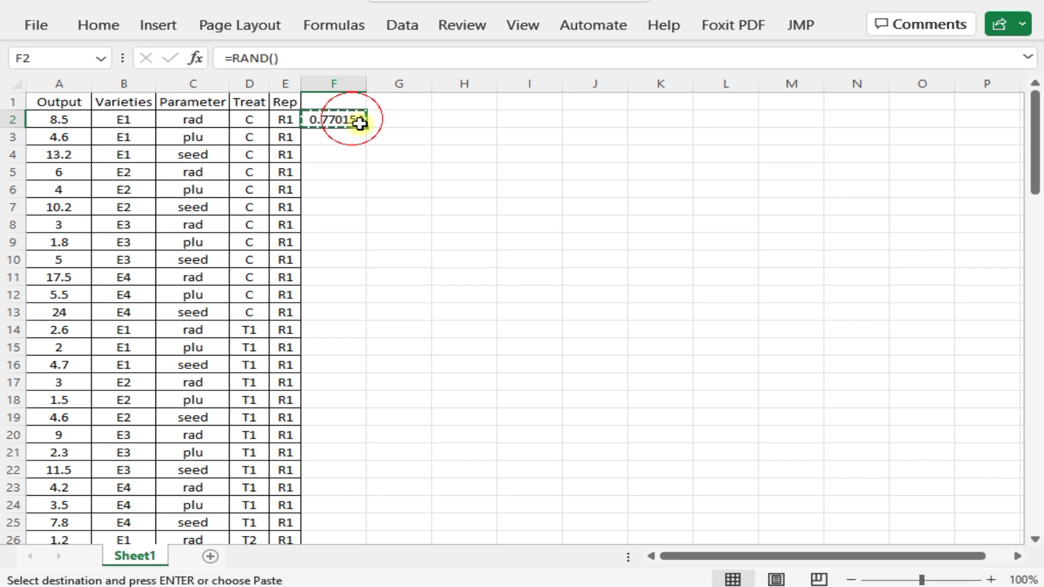
{"action": "double_click", "coordinate": [369, 129]}
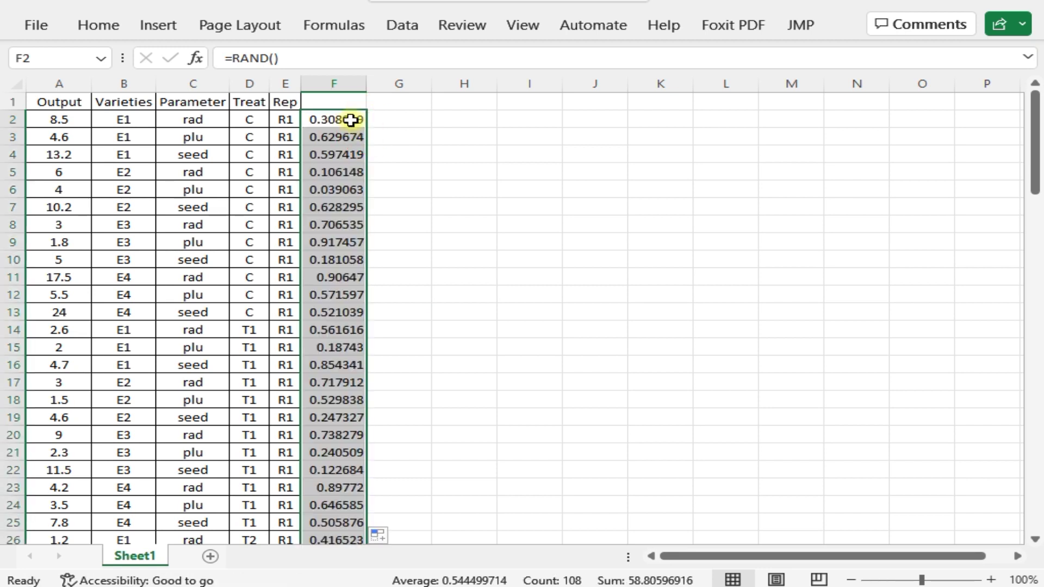
{"action": "left_click", "coordinate": [354, 117]}
{"action": "key", "text": "ctrl+shift+Down"}
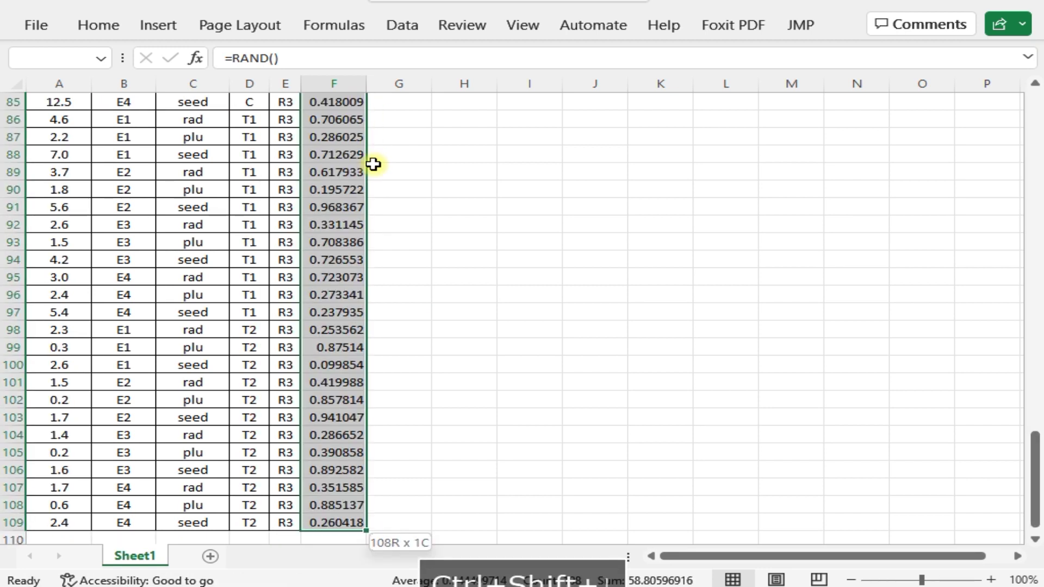
{"action": "key", "text": "ctrl+c"}
{"action": "scroll", "coordinate": [375, 163], "scroll_direction": "up", "scroll_amount": 12}
{"action": "scroll", "coordinate": [378, 136], "scroll_direction": "up", "scroll_amount": 16}
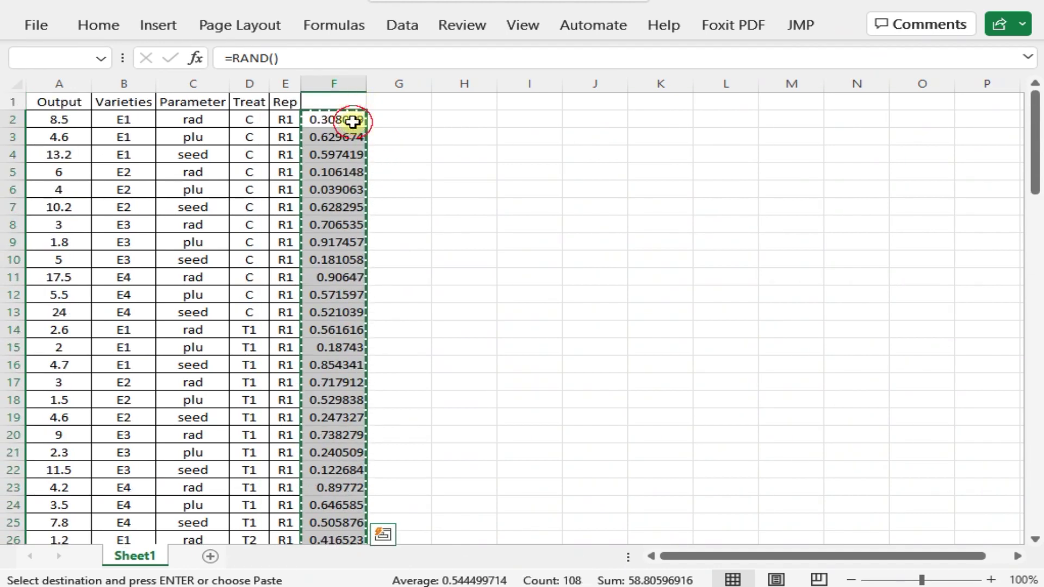
{"action": "right_click", "coordinate": [353, 122]}
{"action": "left_click", "coordinate": [432, 157]}
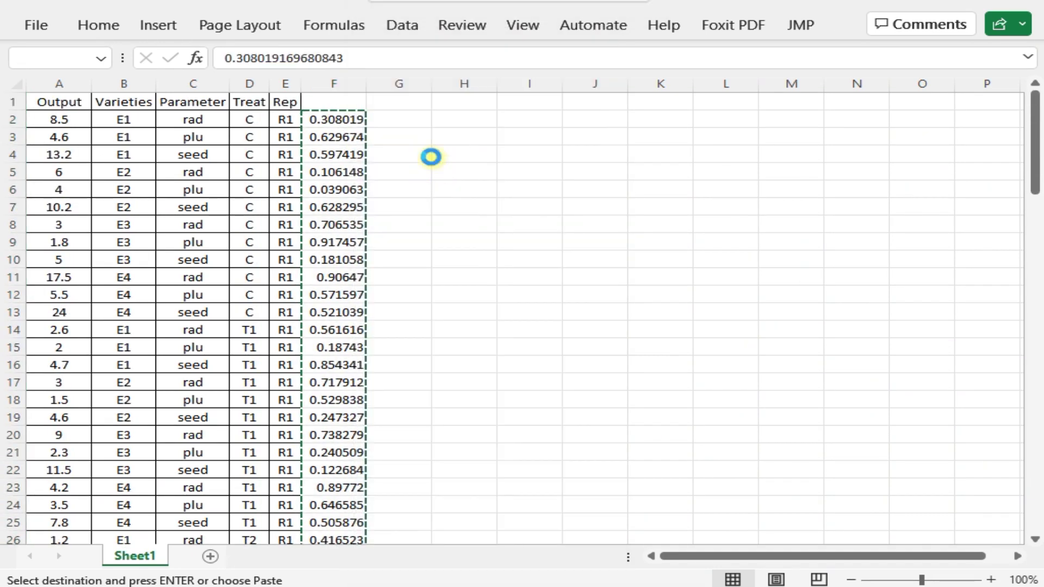
Step: Enter rrr in F1 as the header of the random number column
{"action": "left_click", "coordinate": [353, 98]}
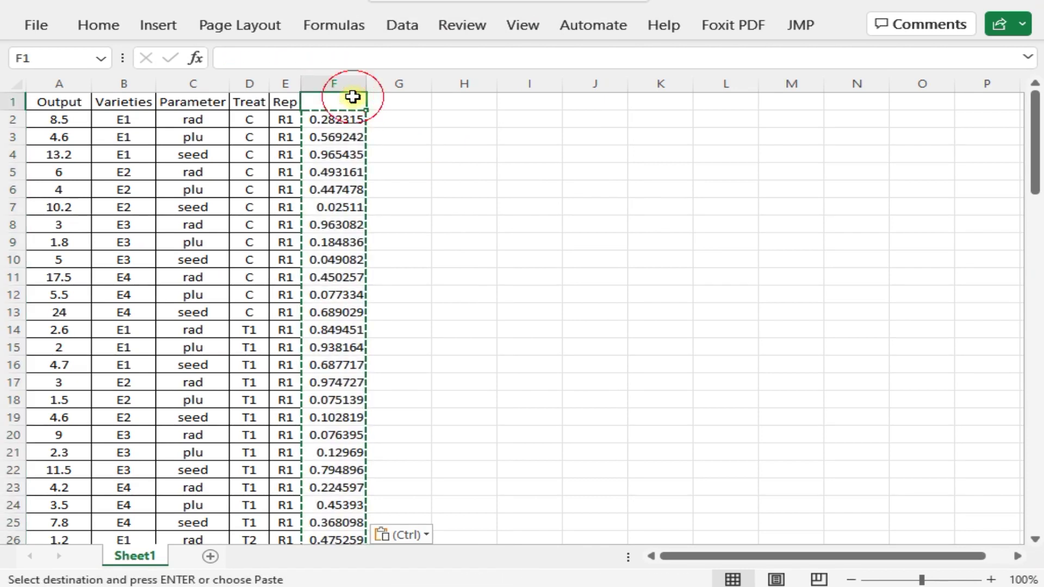
{"action": "type", "text": "rrr"}
{"action": "left_click", "coordinate": [435, 136]}
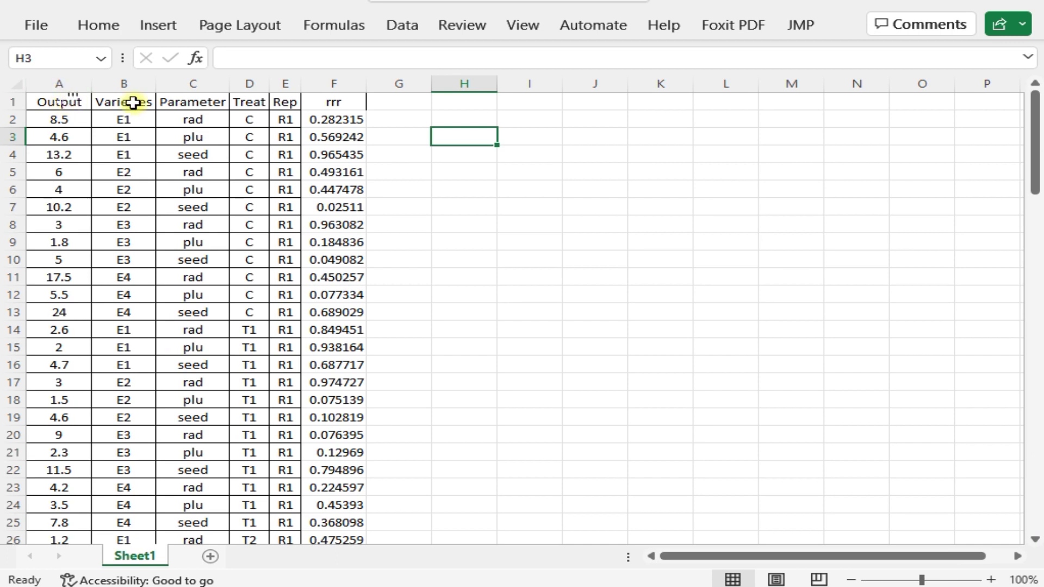
{"action": "left_click", "coordinate": [401, 25]}
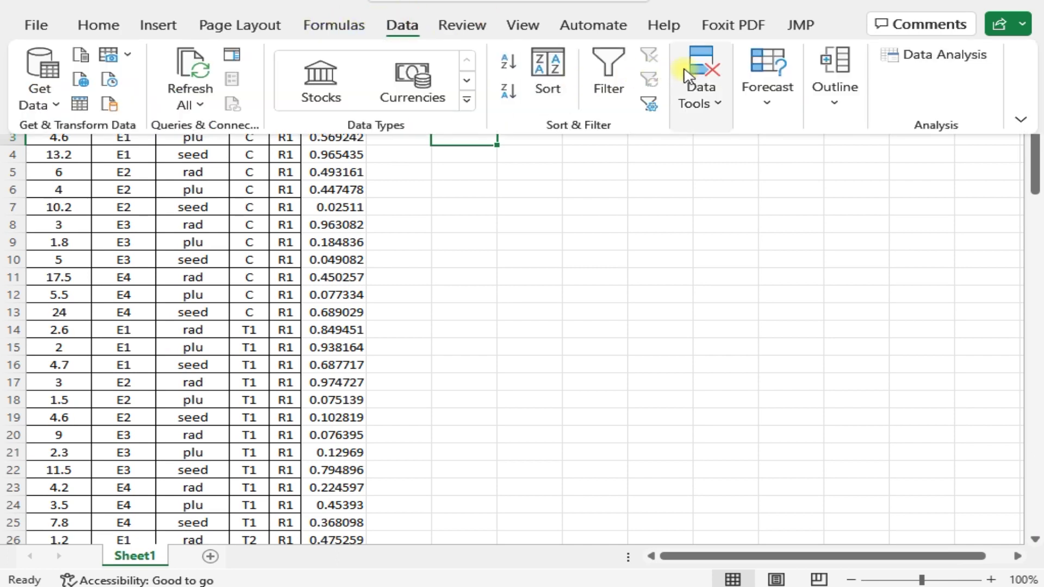
{"action": "left_click", "coordinate": [560, 79]}
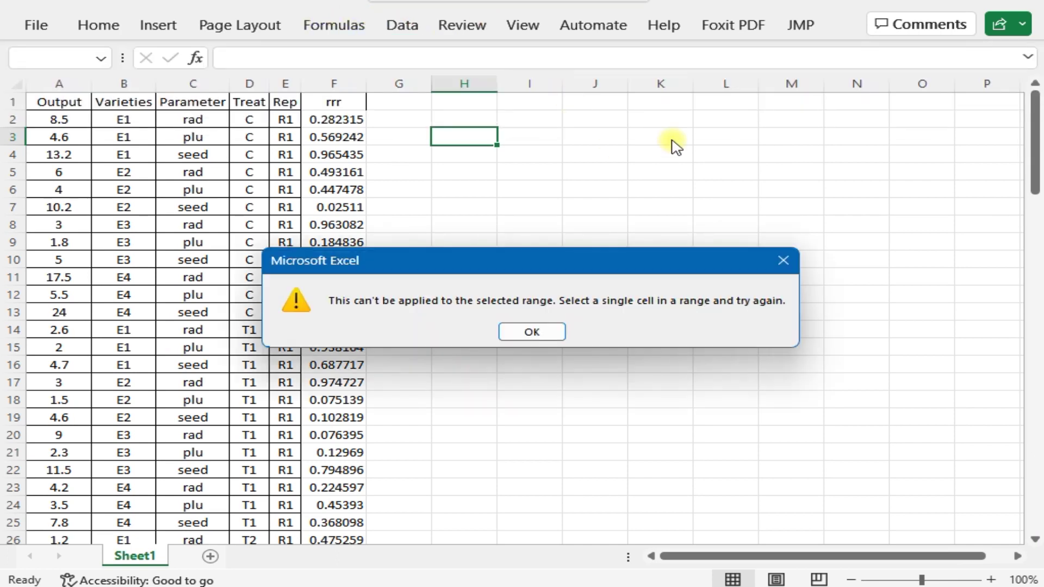
{"action": "left_click", "coordinate": [523, 337]}
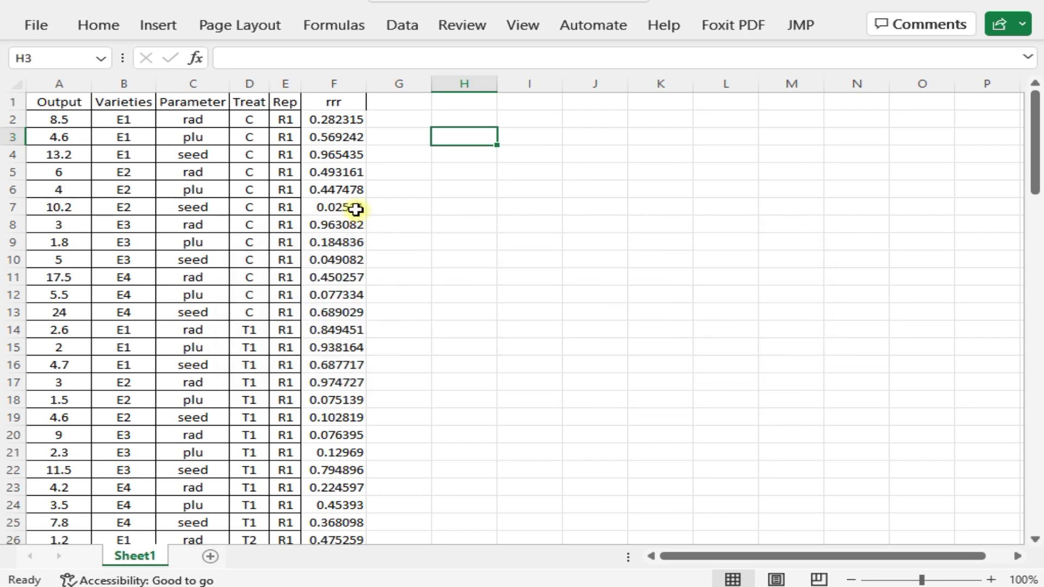
{"action": "left_click", "coordinate": [341, 102]}
{"action": "key", "text": "ctrl+shift+Down"}
{"action": "key", "text": "ctrl+shift+Left"}
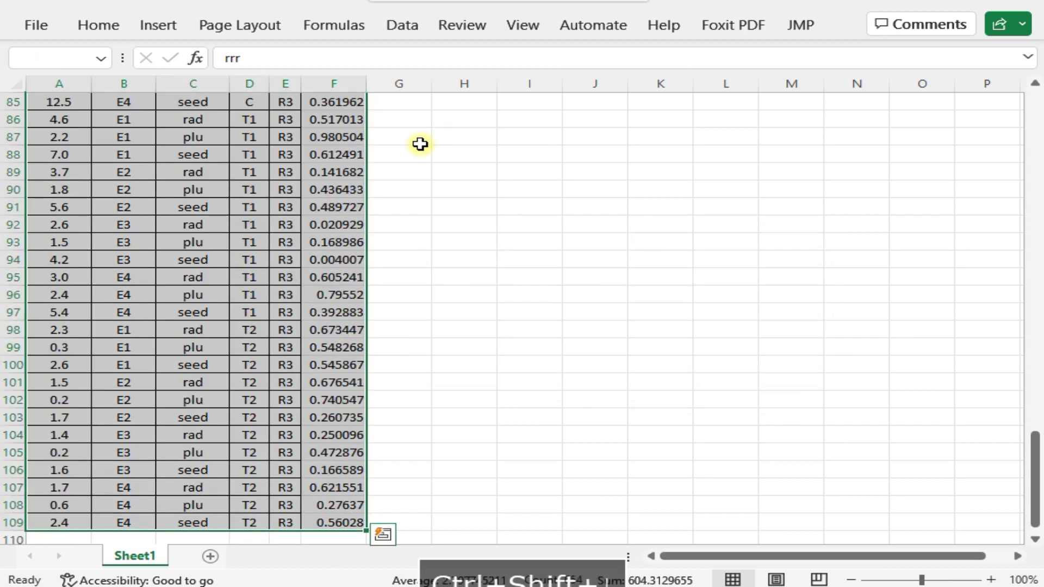
{"action": "left_click", "coordinate": [401, 27]}
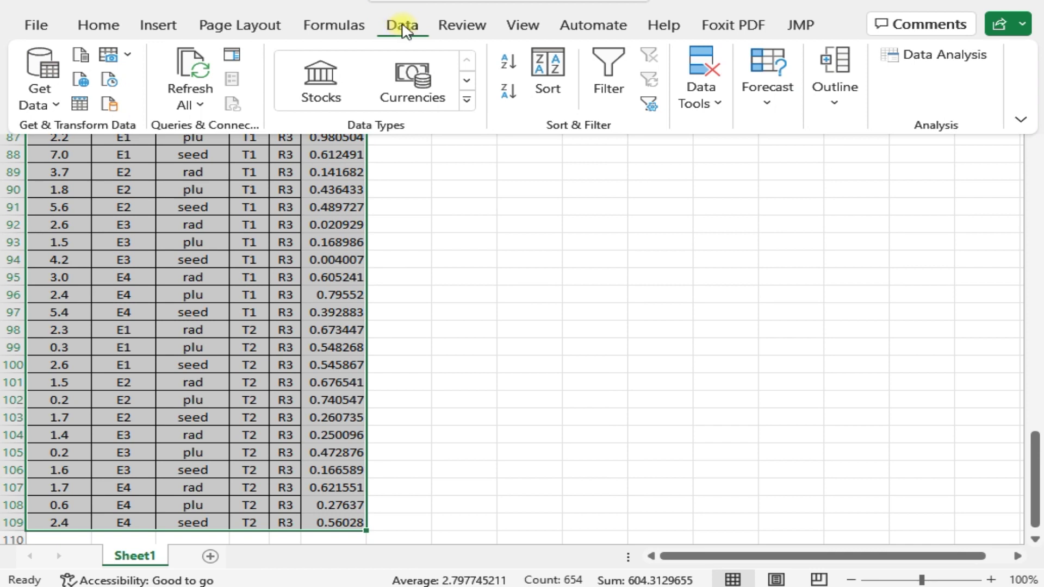
{"action": "left_click", "coordinate": [549, 76]}
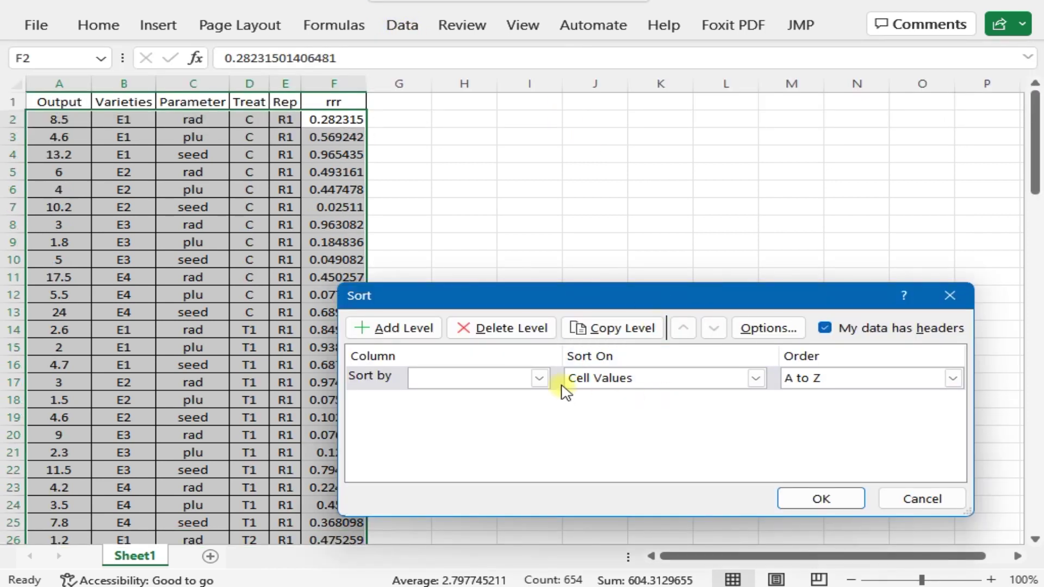
{"action": "left_click", "coordinate": [539, 378]}
{"action": "left_click", "coordinate": [478, 474]}
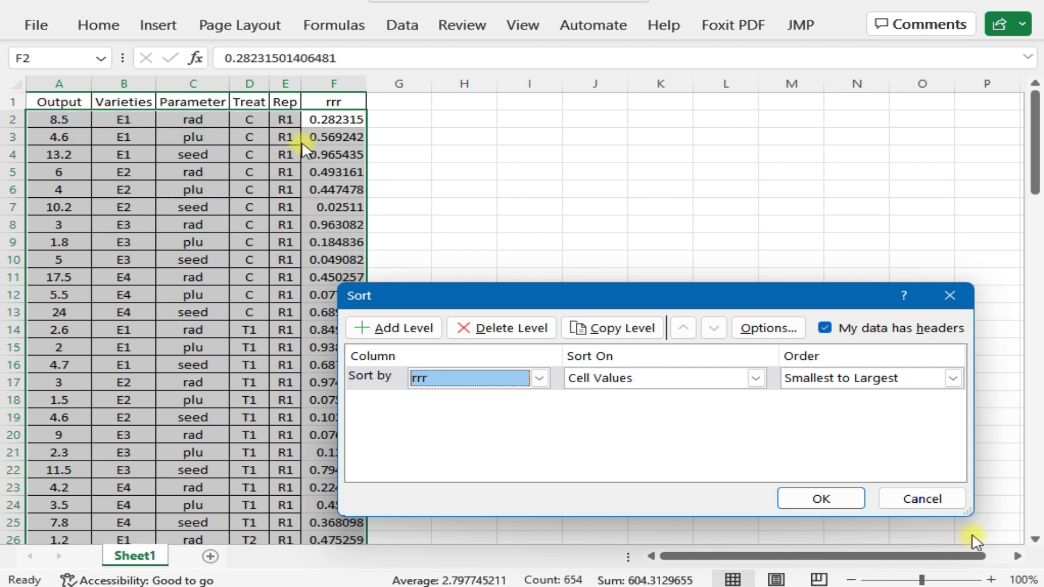
{"action": "left_click", "coordinate": [922, 499]}
Step: Highlight the R1 cells of the Rep column, E2 through E37, with a yellow fill
{"action": "left_click", "coordinate": [285, 119]}
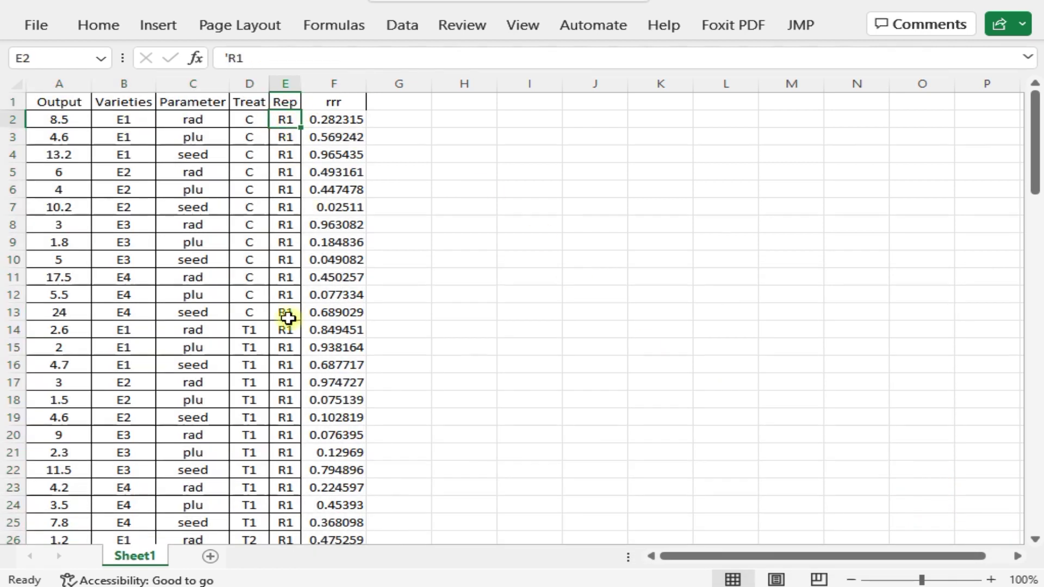
{"action": "scroll", "coordinate": [261, 419], "scroll_direction": "down", "scroll_amount": 7}
{"action": "scroll", "coordinate": [278, 400], "scroll_direction": "up", "scroll_amount": 2}
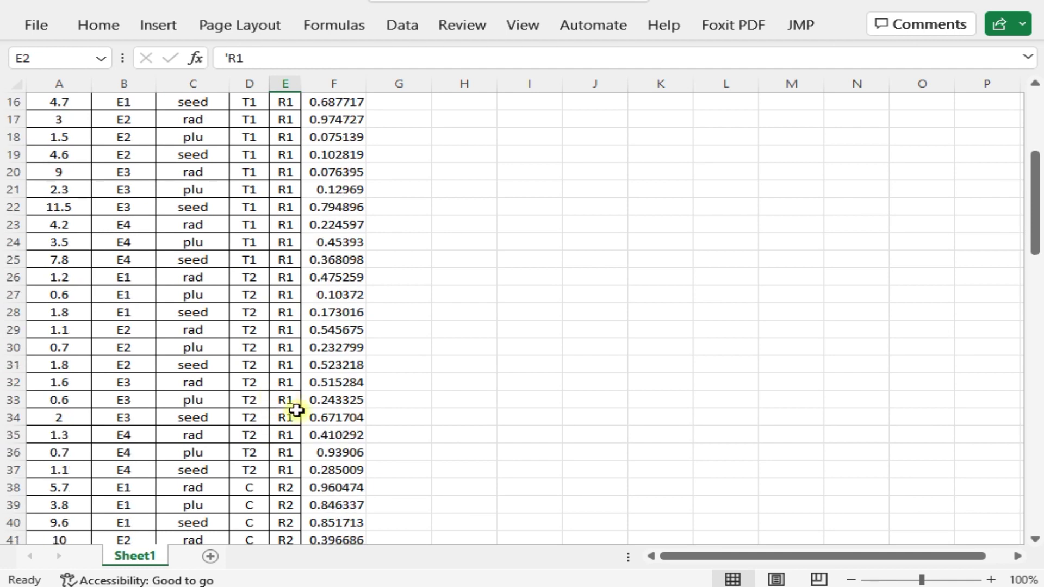
{"action": "left_click", "coordinate": [296, 469], "text": "shift"}
{"action": "left_click", "coordinate": [99, 27]}
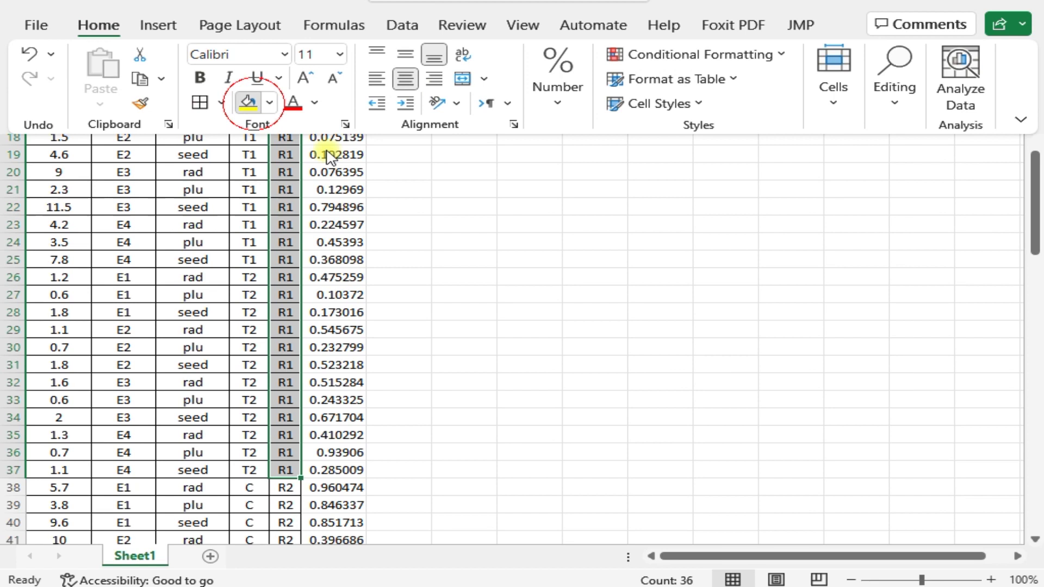
Step: Sort the whole table A1:F109 by the rrr column from smallest to largest to randomize the row order
{"action": "scroll", "coordinate": [328, 158], "scroll_direction": "up", "scroll_amount": 5}
{"action": "left_click", "coordinate": [193, 82]}
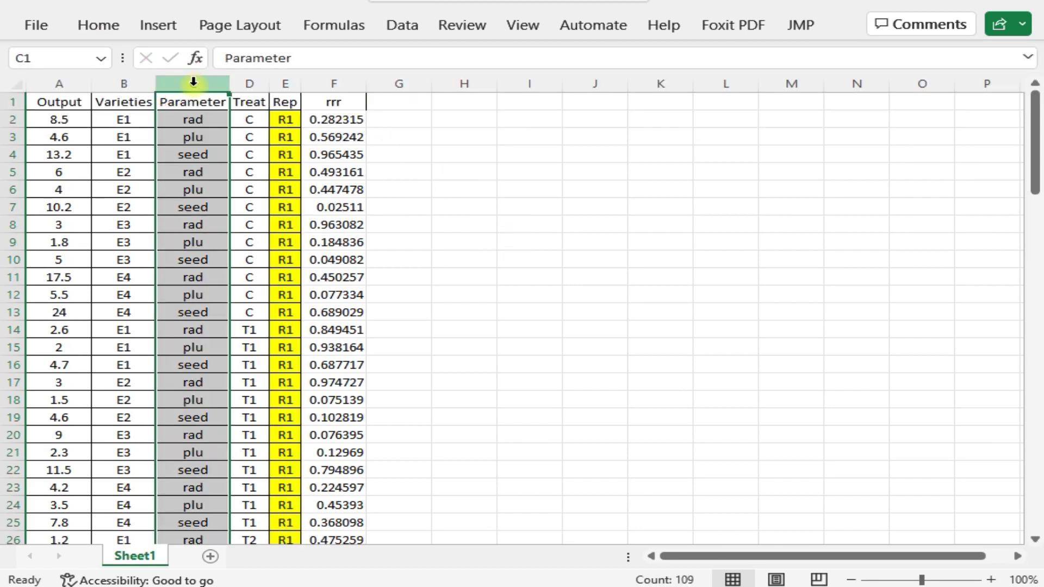
{"action": "key", "text": "Left"}
{"action": "key", "text": "Left"}
{"action": "key", "text": "ctrl+shift+Right"}
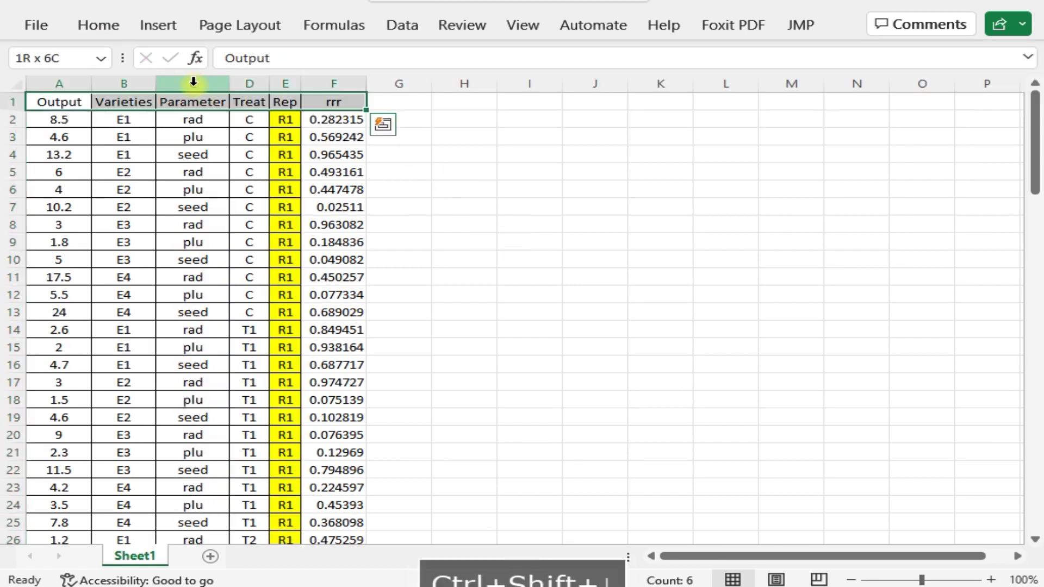
{"action": "key", "text": "ctrl+shift+Down"}
{"action": "left_click", "coordinate": [414, 27]}
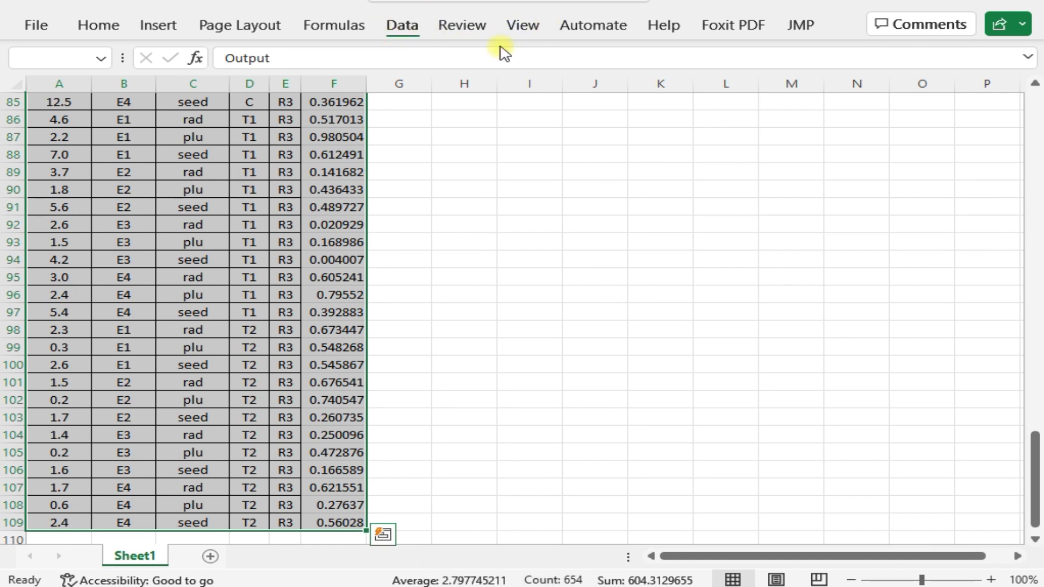
{"action": "left_click", "coordinate": [546, 70]}
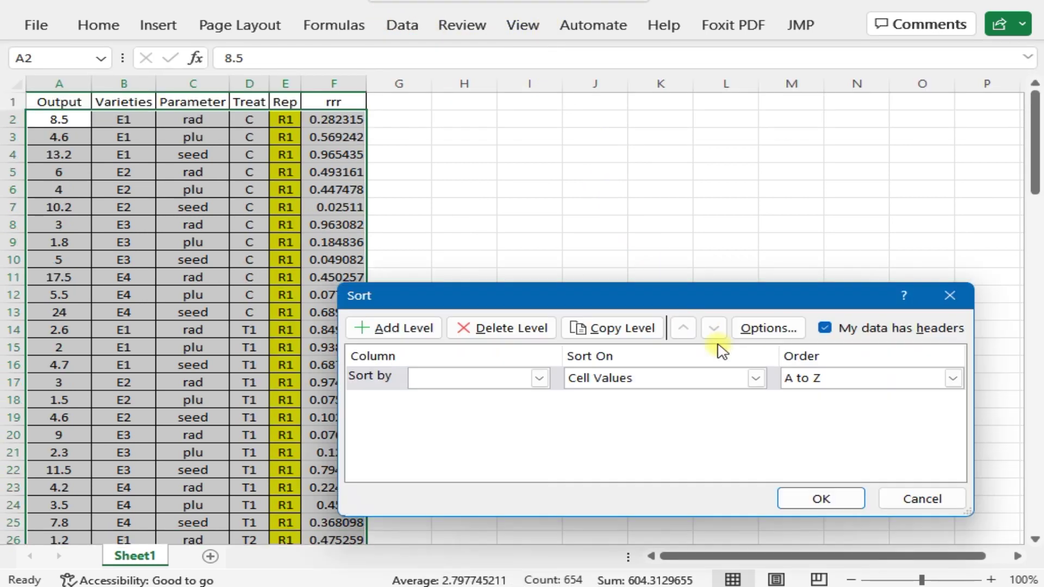
{"action": "left_click", "coordinate": [538, 383]}
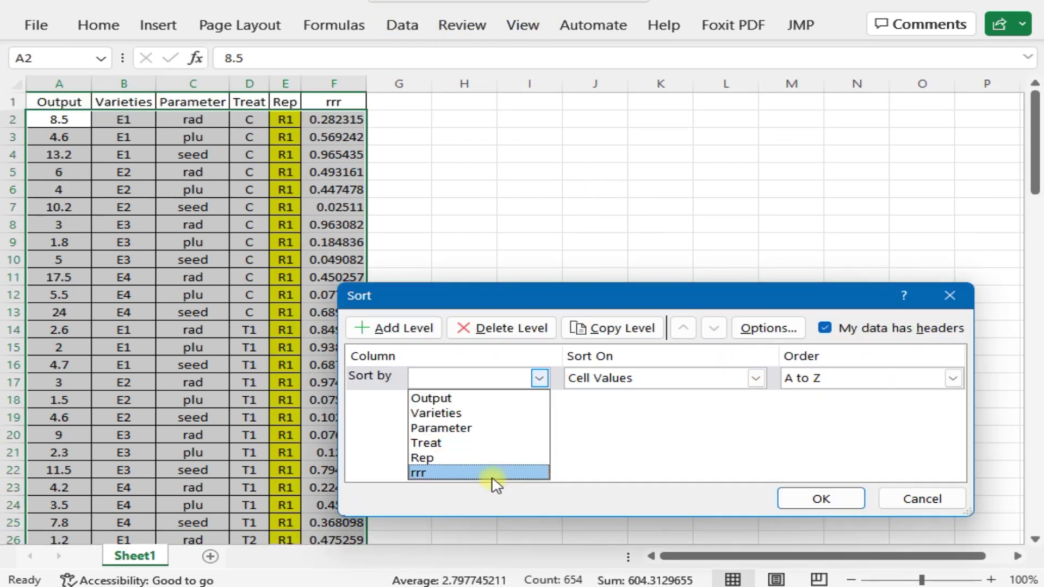
{"action": "left_click", "coordinate": [496, 484]}
{"action": "left_click", "coordinate": [821, 499]}
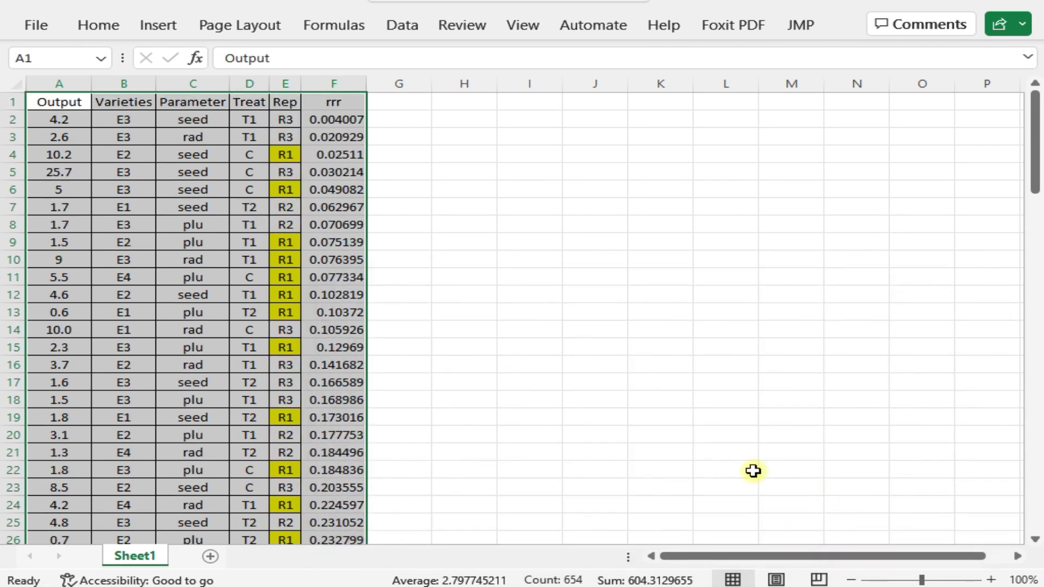
{"action": "left_click", "coordinate": [477, 276]}
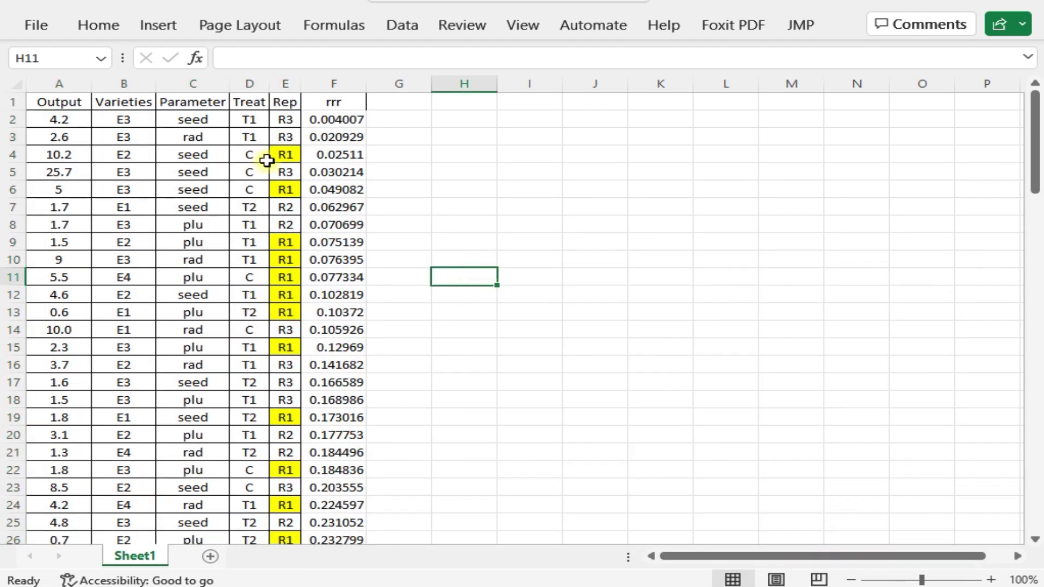
Step: Copy the Output through Rep columns with their headers, A1:E109, leaving out the rrr column
{"action": "left_click", "coordinate": [60, 101]}
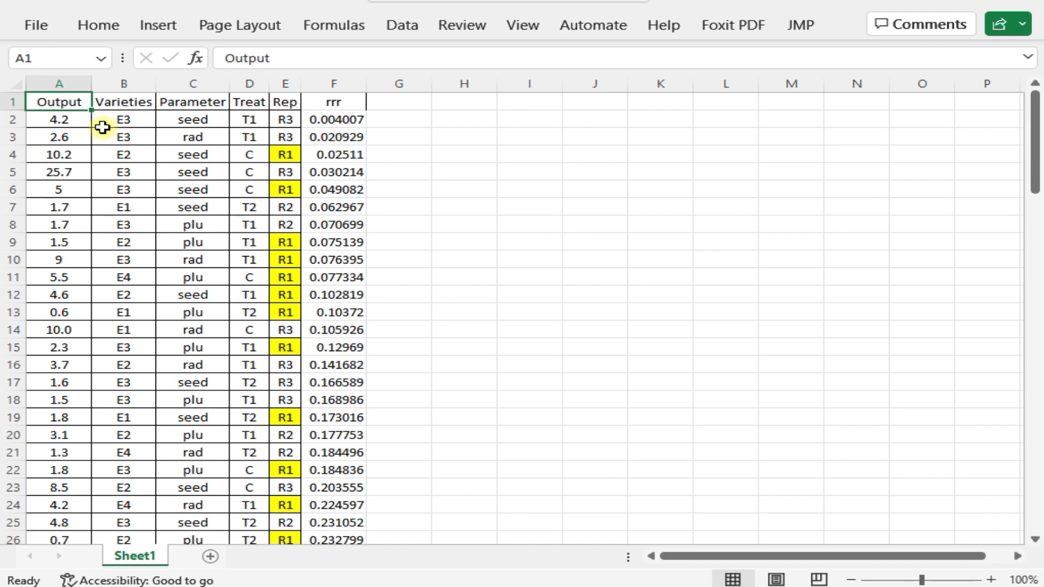
{"action": "key", "text": "ctrl+shift+Right"}
{"action": "key", "text": "shift+Left"}
{"action": "key", "text": "ctrl+shift+Down"}
{"action": "key", "text": "ctrl+c"}
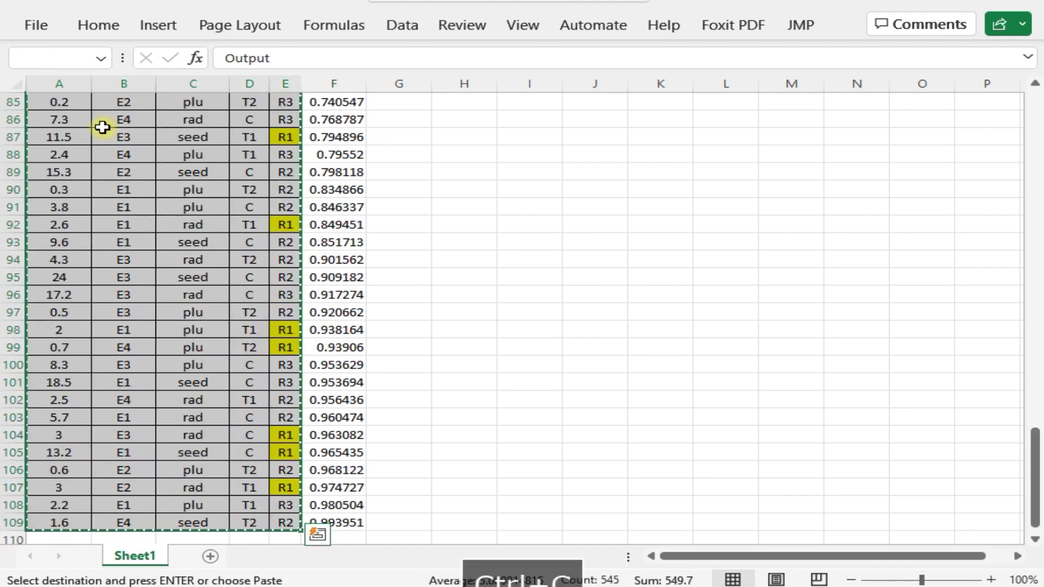
Step: Switch to Minitab and paste the copied data over Worksheet 9, starting at the C1 column name cell
{"action": "left_click", "coordinate": [622, 501]}
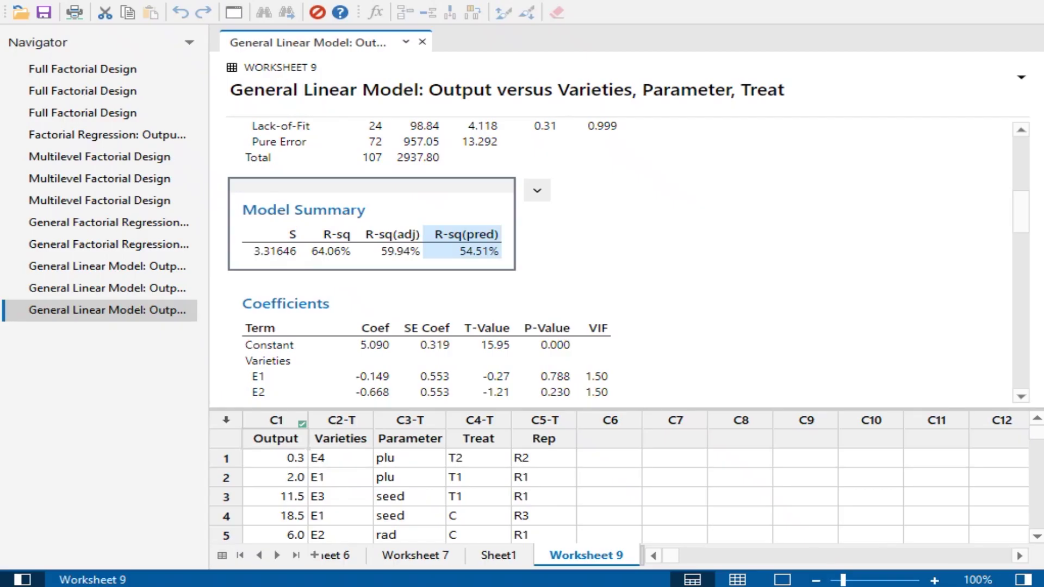
{"action": "left_click", "coordinate": [294, 461]}
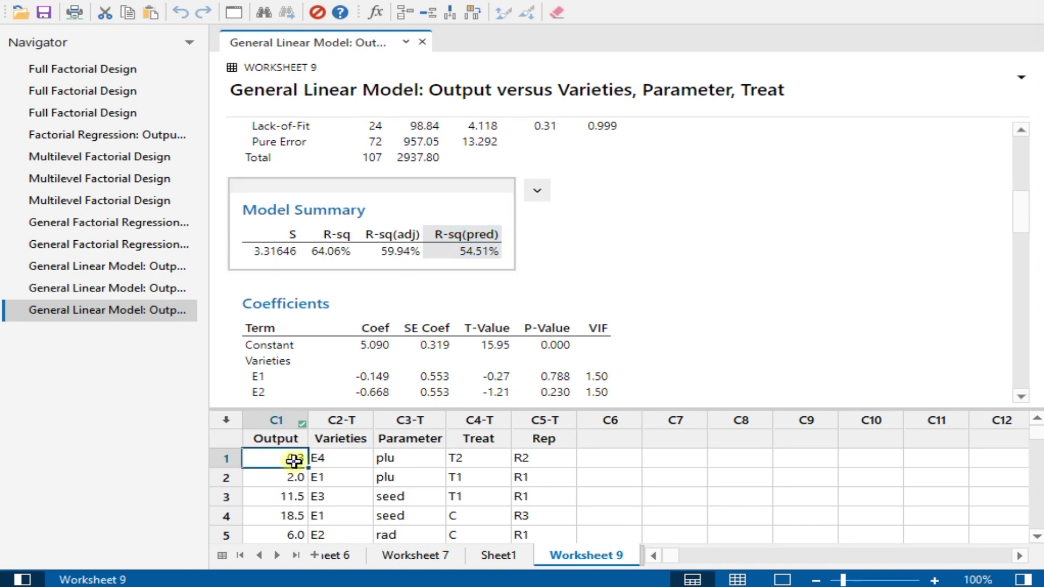
{"action": "key", "text": "ctrl+Home"}
{"action": "key", "text": "Up"}
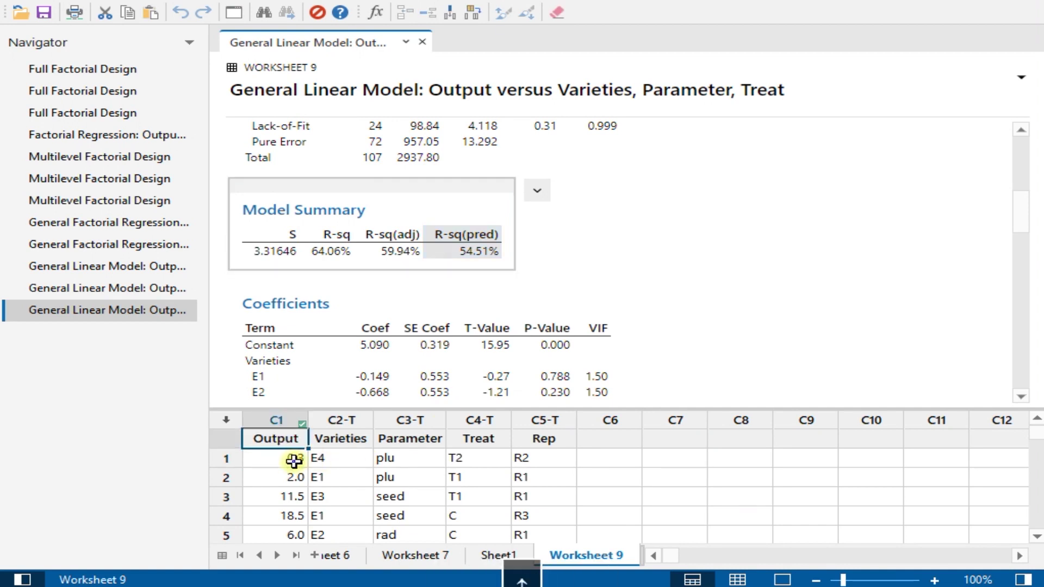
{"action": "key", "text": "ctrl+v"}
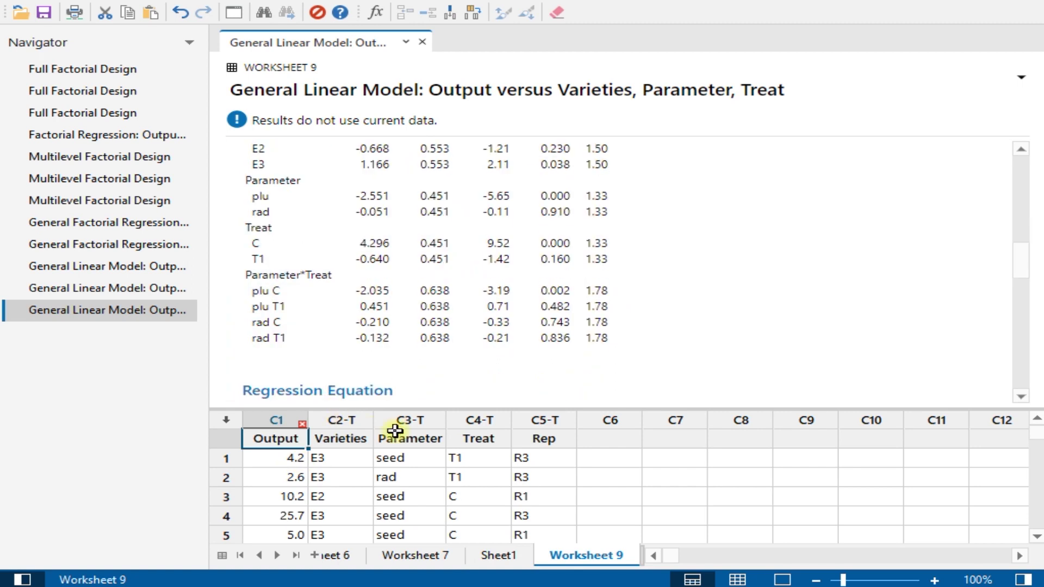
Step: Fit a general linear model of Output with Varieties, Parameter and Treat as factors to the re-randomized data in Worksheet 9
{"action": "scroll", "coordinate": [395, 431], "scroll_direction": "down", "scroll_amount": 20}
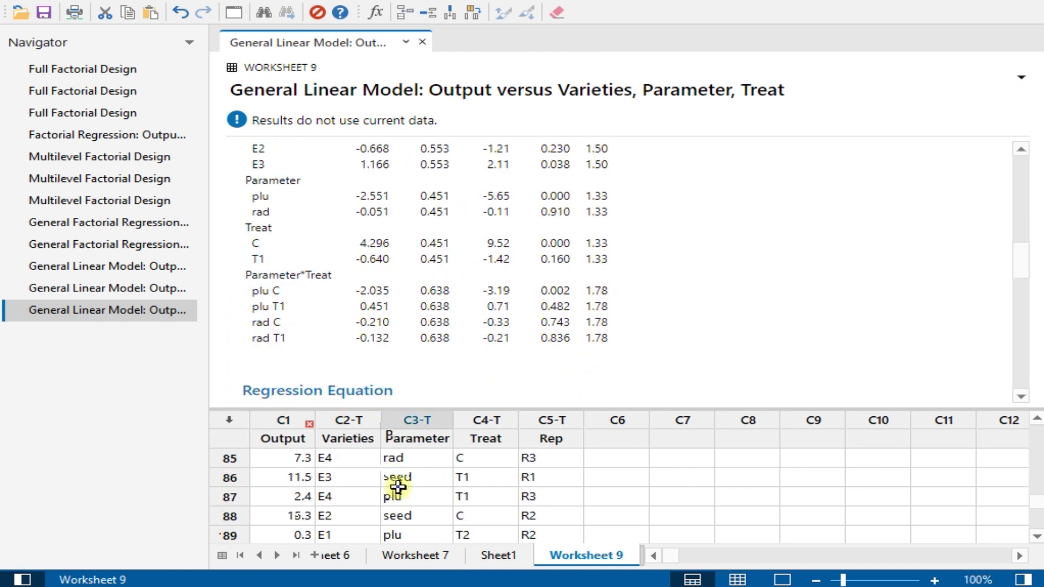
{"action": "scroll", "coordinate": [397, 487], "scroll_direction": "down", "scroll_amount": 15}
{"action": "scroll", "coordinate": [403, 486], "scroll_direction": "up", "scroll_amount": 3}
{"action": "scroll", "coordinate": [401, 485], "scroll_direction": "down", "scroll_amount": 2}
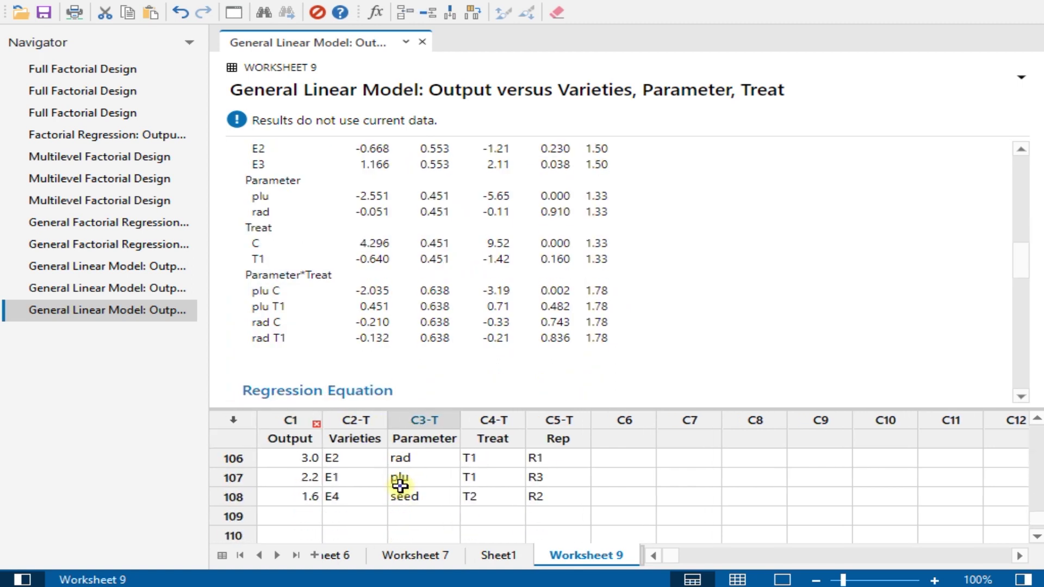
{"action": "scroll", "coordinate": [345, 501], "scroll_direction": "up", "scroll_amount": 12}
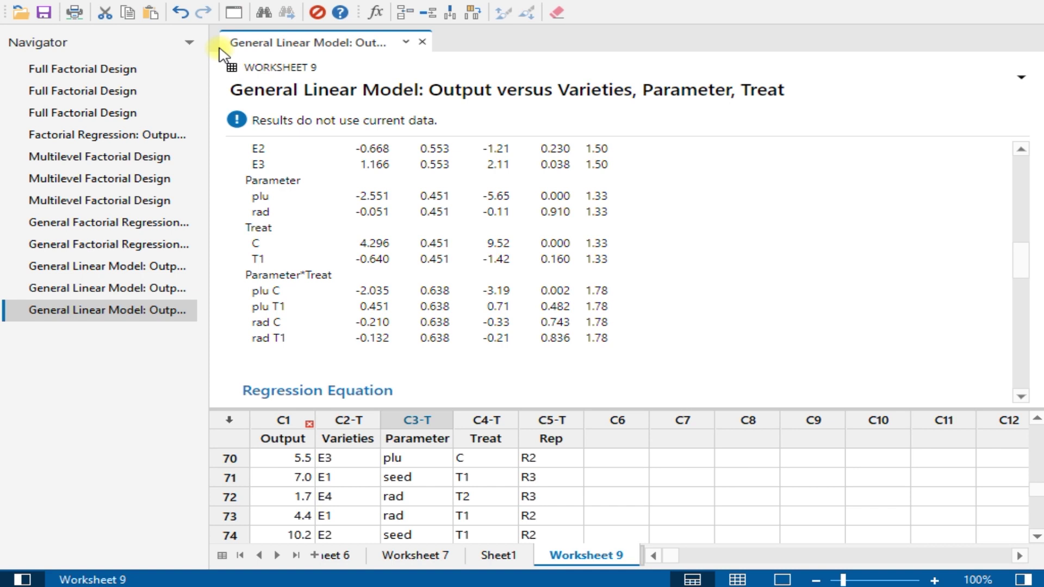
{"action": "left_click", "coordinate": [234, 12]}
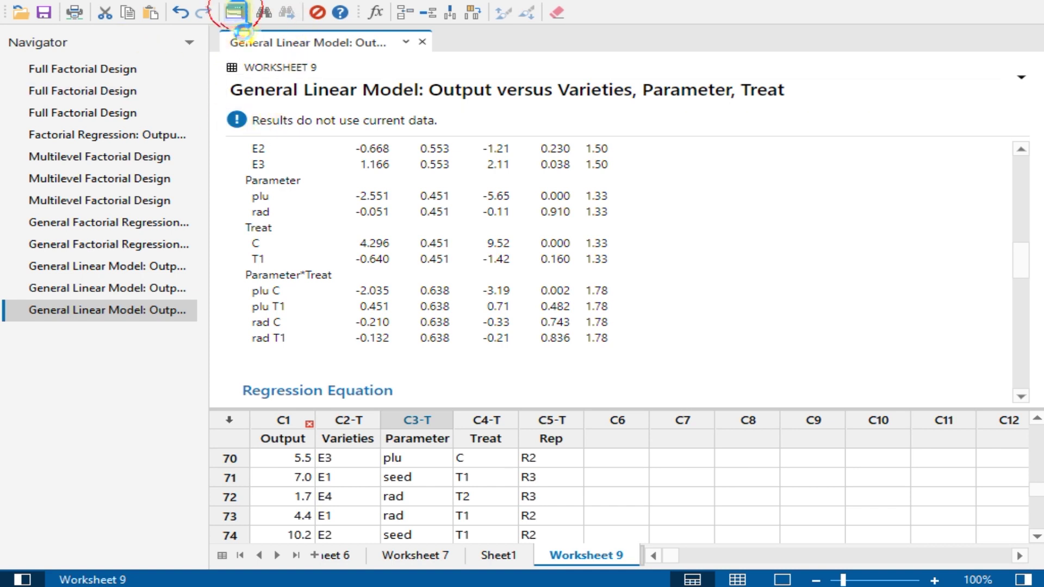
{"action": "left_click", "coordinate": [443, 145]}
{"action": "left_click", "coordinate": [492, 206]}
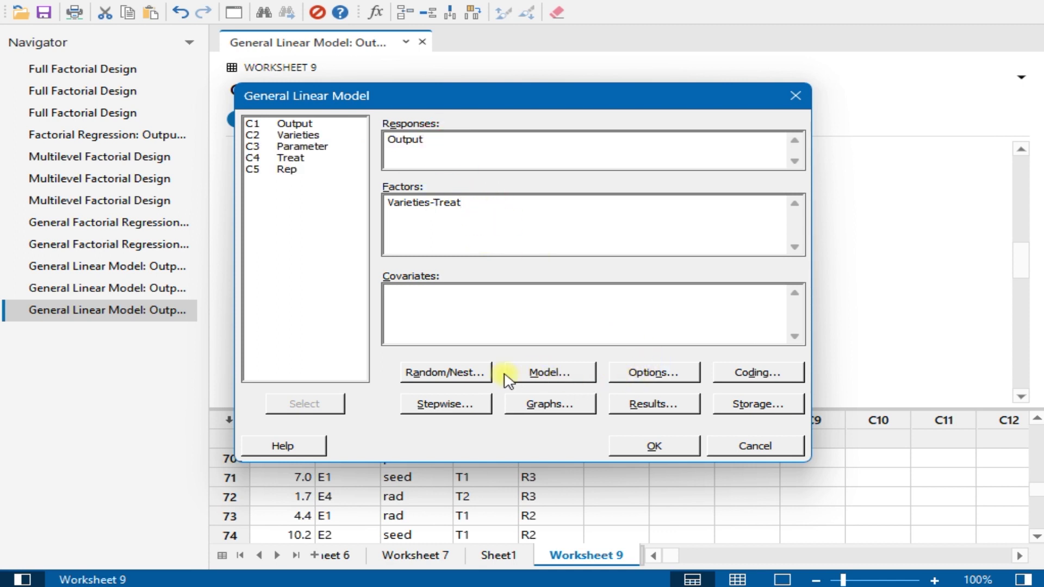
{"action": "left_click", "coordinate": [653, 447]}
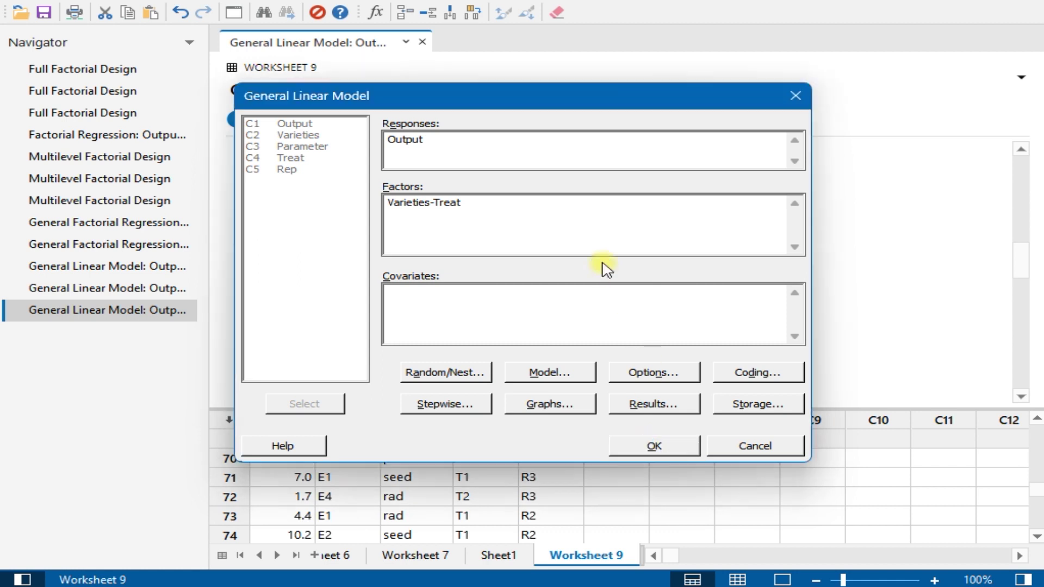
Step: Examine the new model's summary, coefficients and analysis of variance, and look through the earlier design and regression results
{"action": "scroll", "coordinate": [615, 269], "scroll_direction": "down", "scroll_amount": 3}
{"action": "scroll", "coordinate": [614, 269], "scroll_direction": "down", "scroll_amount": 5}
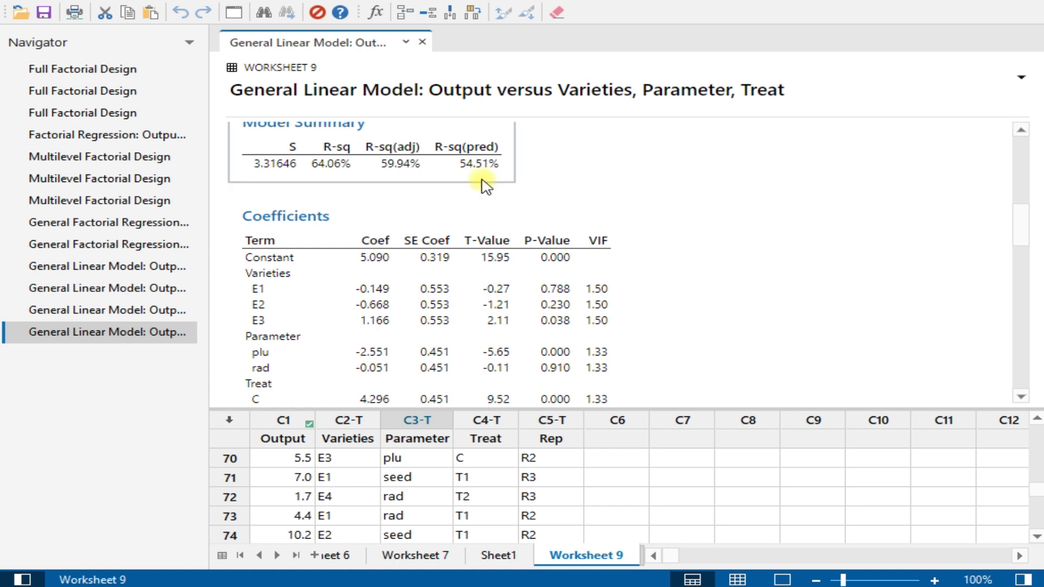
{"action": "scroll", "coordinate": [486, 185], "scroll_direction": "up", "scroll_amount": 3}
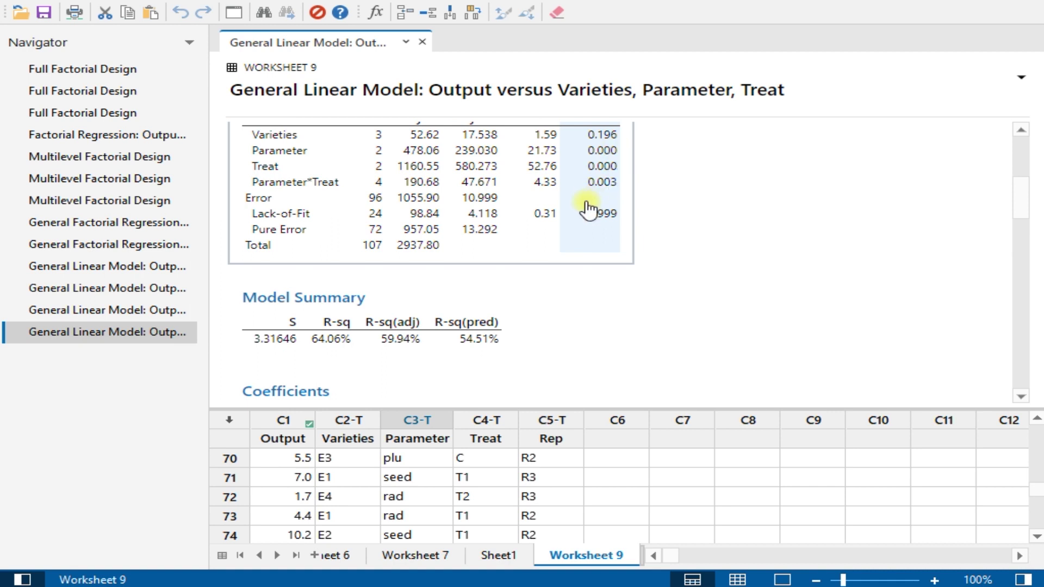
{"action": "scroll", "coordinate": [590, 210], "scroll_direction": "up", "scroll_amount": 2}
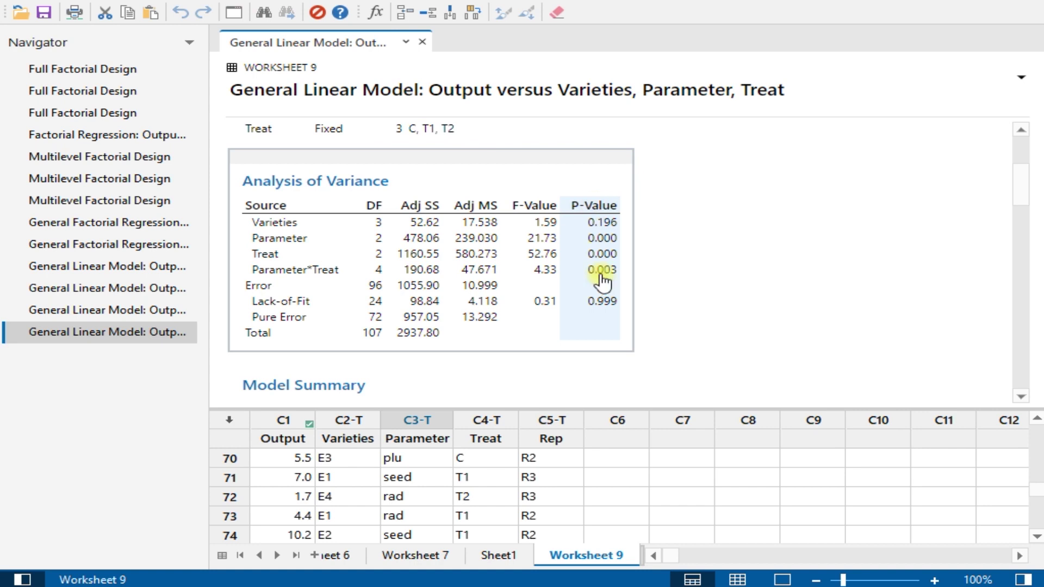
{"action": "left_click", "coordinate": [60, 69]}
{"action": "left_click", "coordinate": [68, 91]}
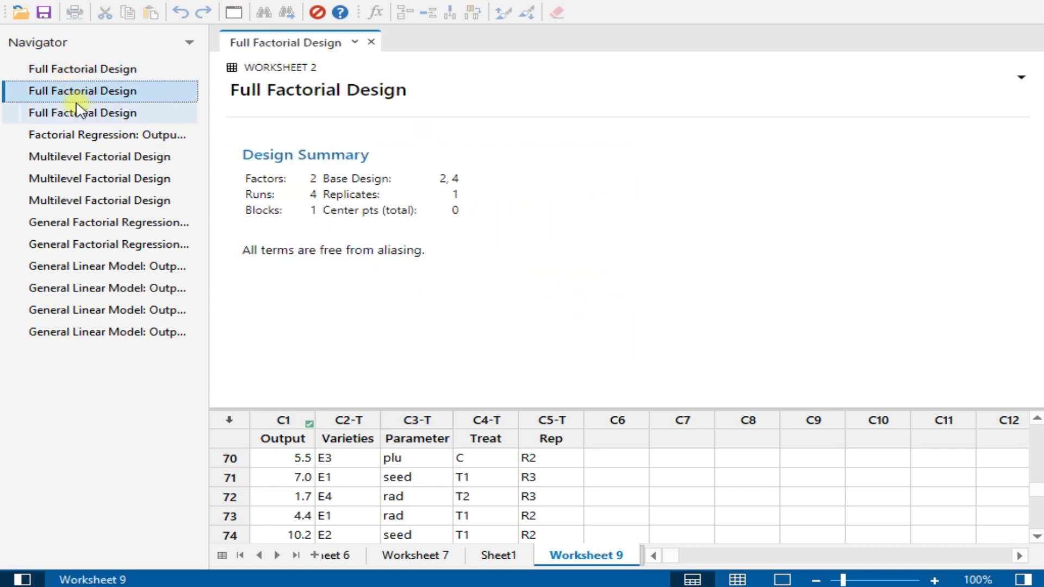
{"action": "left_click", "coordinate": [79, 112]}
{"action": "left_click", "coordinate": [82, 136]}
{"action": "left_click", "coordinate": [90, 157]}
{"action": "left_click", "coordinate": [104, 179]}
{"action": "left_click", "coordinate": [109, 200]}
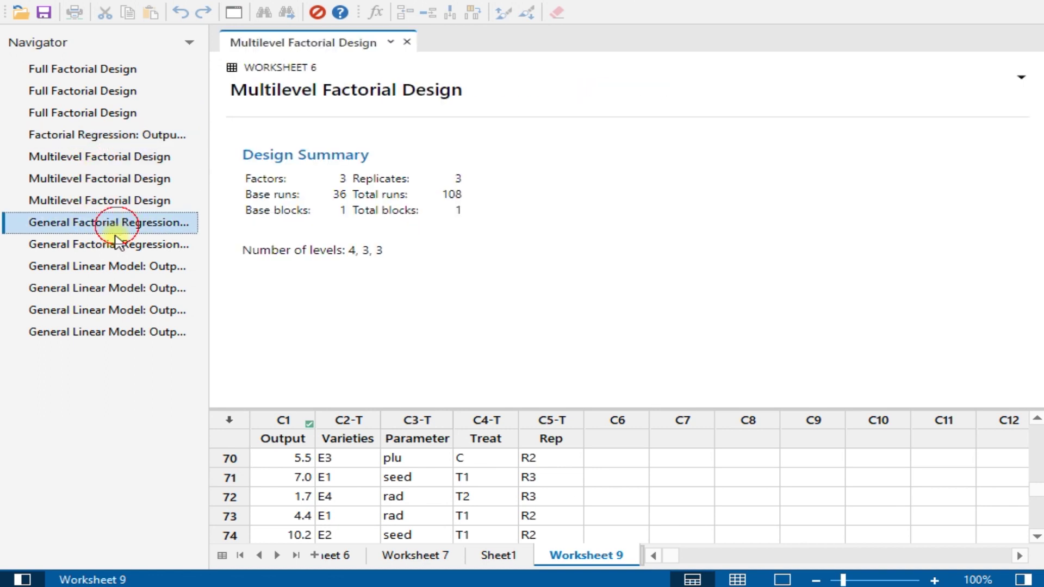
{"action": "left_click", "coordinate": [112, 223]}
{"action": "left_click", "coordinate": [112, 244]}
{"action": "left_click", "coordinate": [113, 266]}
{"action": "left_click", "coordinate": [114, 332]}
Step: Create a new empty worksheet in the Minitab project for the data in its original order
{"action": "mouse_move", "coordinate": [617, 575]}
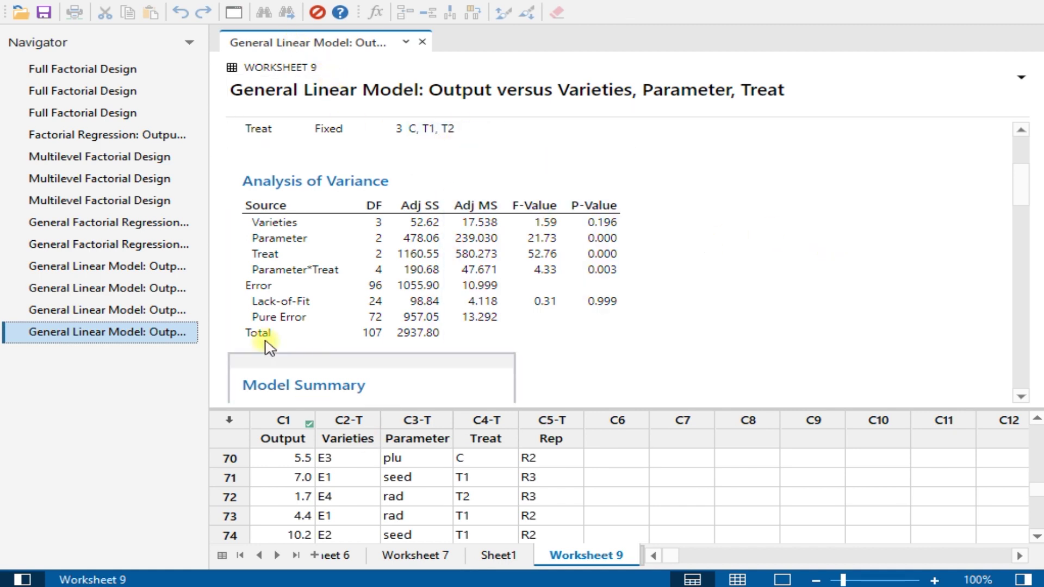
{"action": "left_click", "coordinate": [39, 2]}
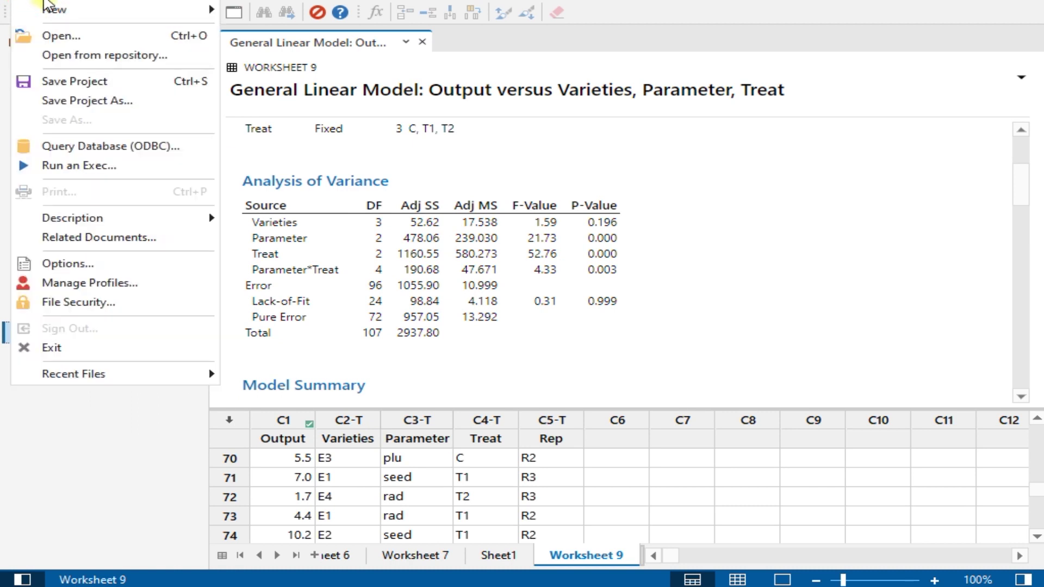
{"action": "mouse_move", "coordinate": [35, 12]}
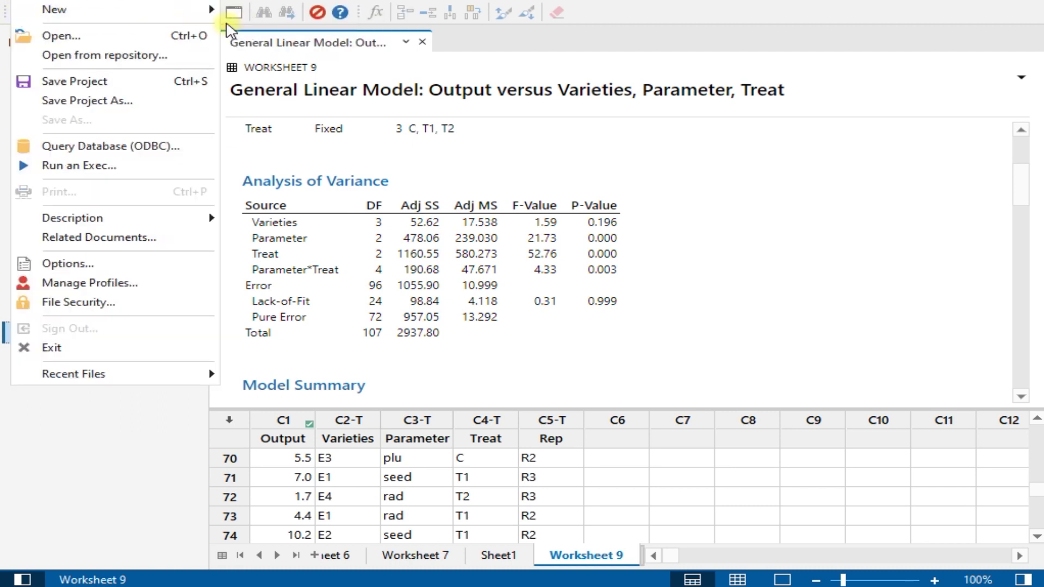
{"action": "left_click", "coordinate": [276, 28]}
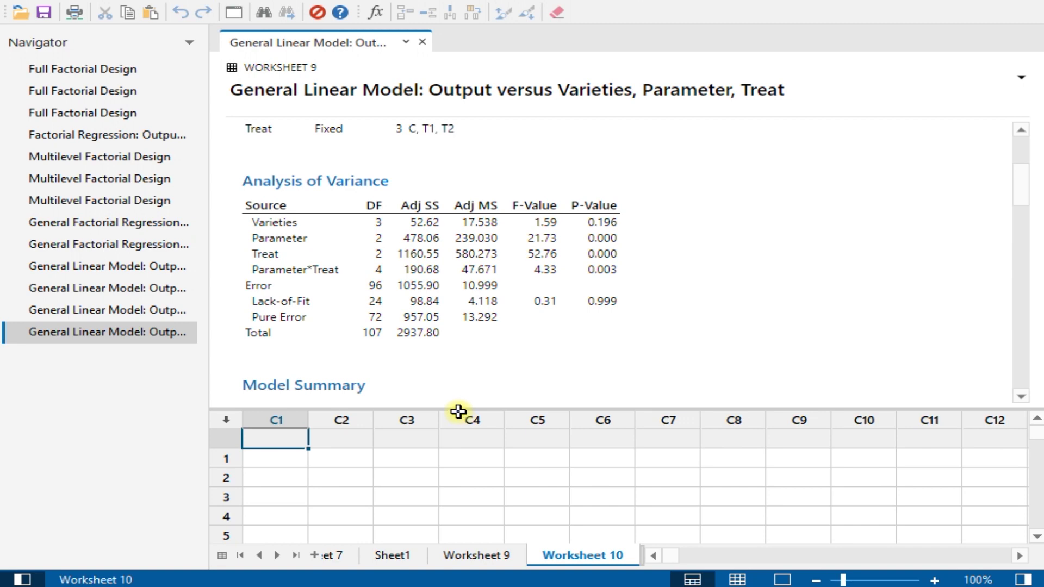
Step: Switch to Excel and bring up the data.xlsx workbook from the recent files
{"action": "mouse_move", "coordinate": [489, 571]}
{"action": "left_click", "coordinate": [455, 515]}
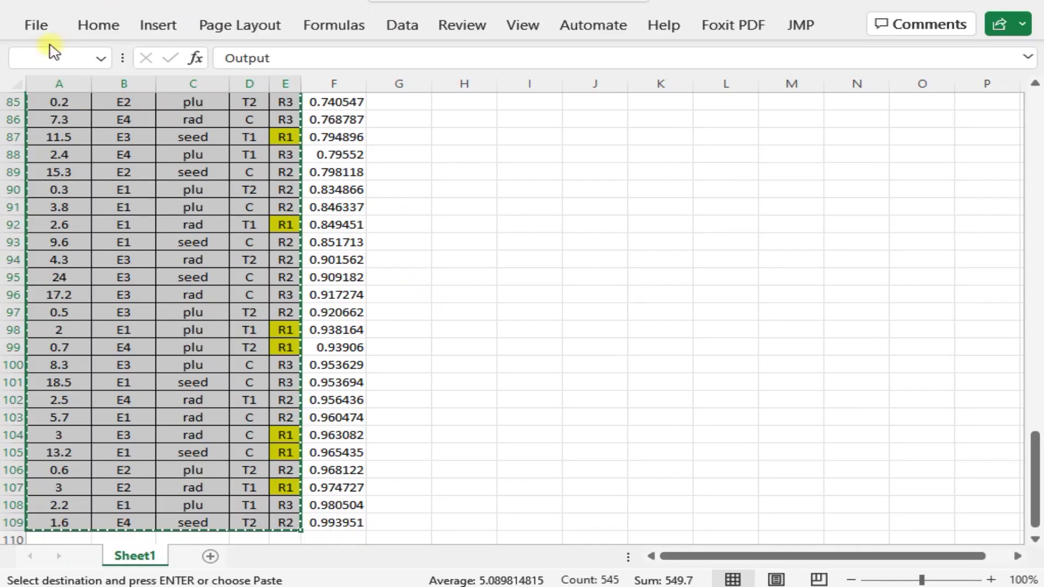
{"action": "left_click", "coordinate": [38, 24]}
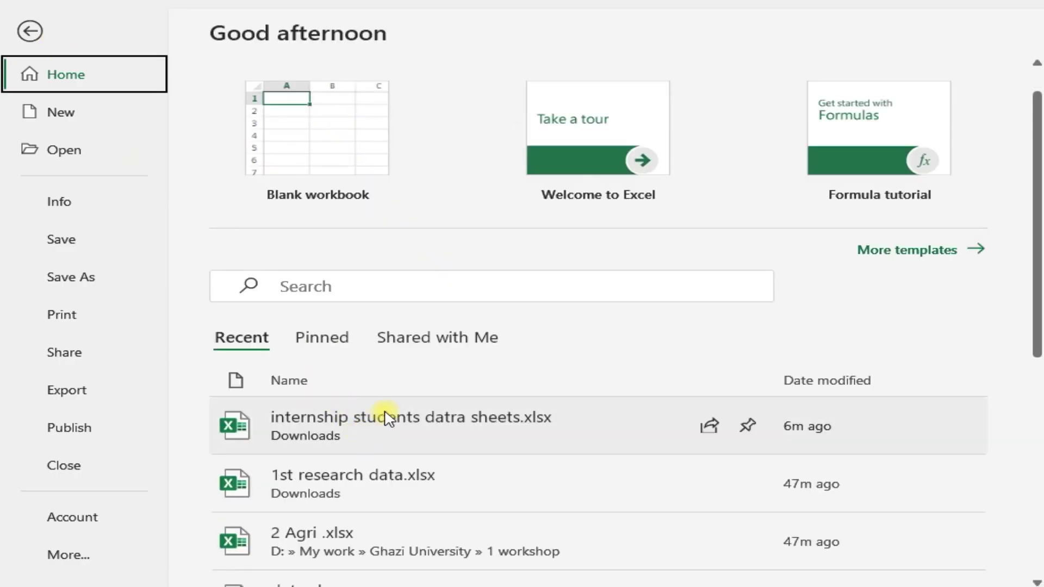
{"action": "left_click", "coordinate": [387, 419]}
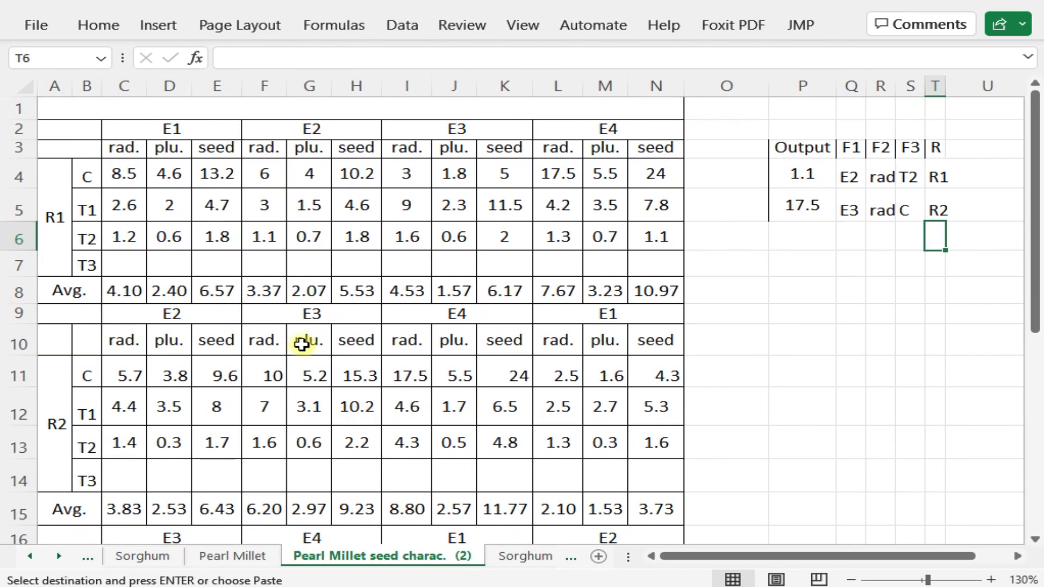
{"action": "left_click", "coordinate": [27, 21]}
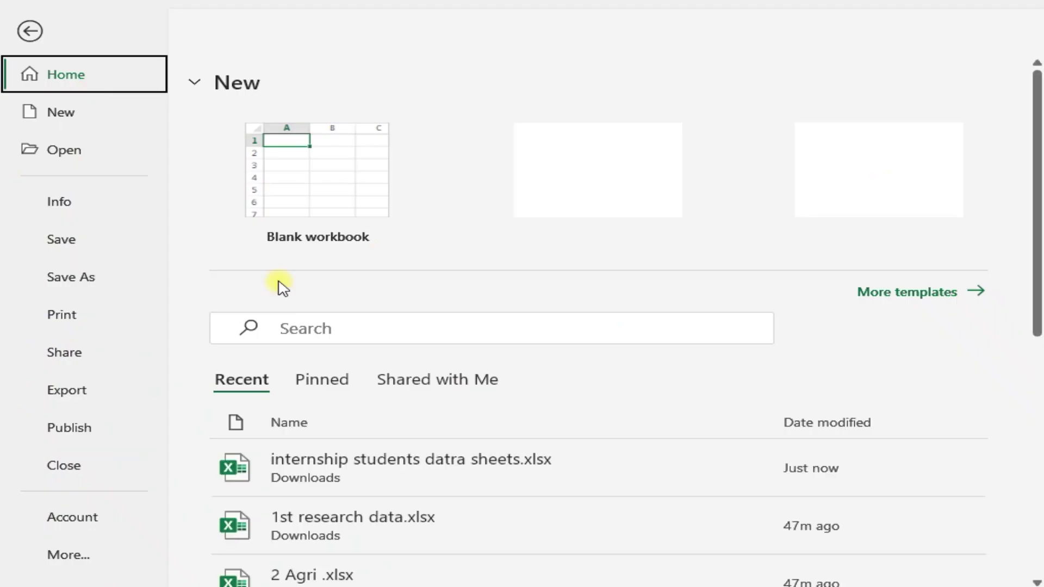
{"action": "scroll", "coordinate": [348, 495], "scroll_direction": "down", "scroll_amount": 3}
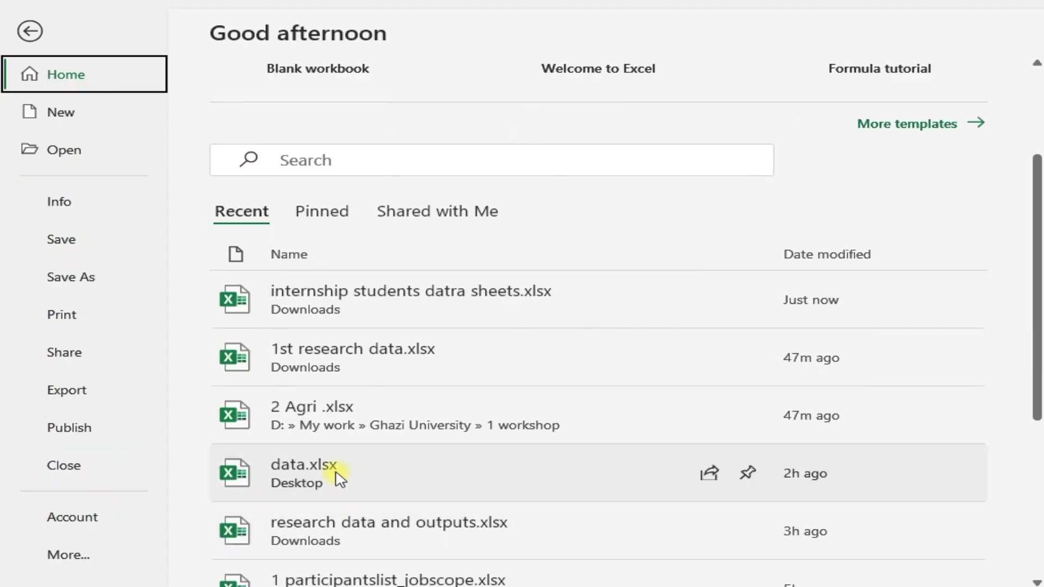
{"action": "left_click", "coordinate": [337, 474]}
Step: Undo the random sort, the yellow Rep highlight and the rrr column to restore the data table's original row order
{"action": "scroll", "coordinate": [68, 174], "scroll_direction": "up", "scroll_amount": 12}
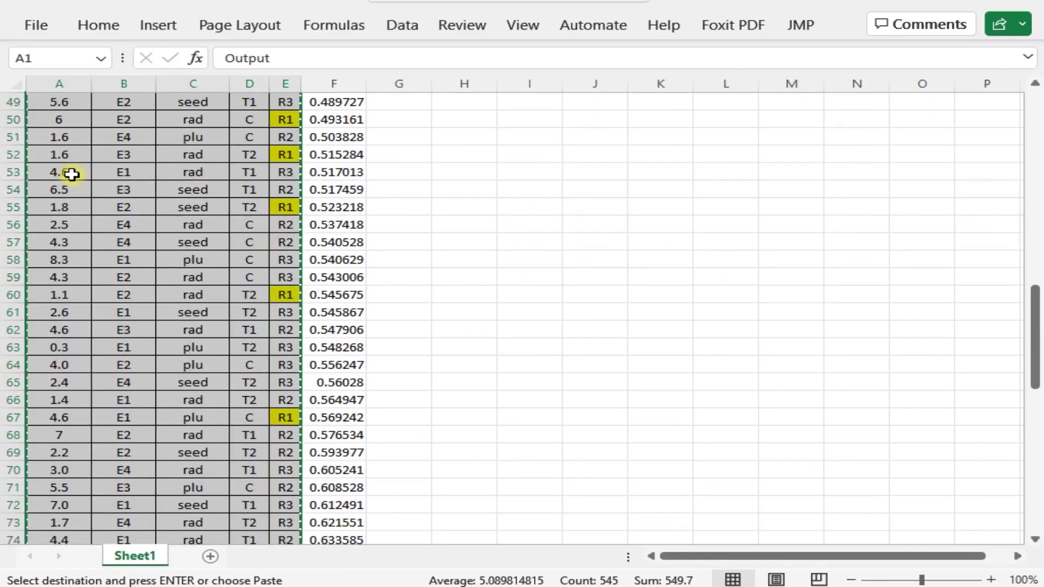
{"action": "scroll", "coordinate": [71, 174], "scroll_direction": "up", "scroll_amount": 4}
{"action": "key", "text": "ctrl+z"}
{"action": "key", "text": "ctrl+z"}
{"action": "key", "text": "ctrl+z"}
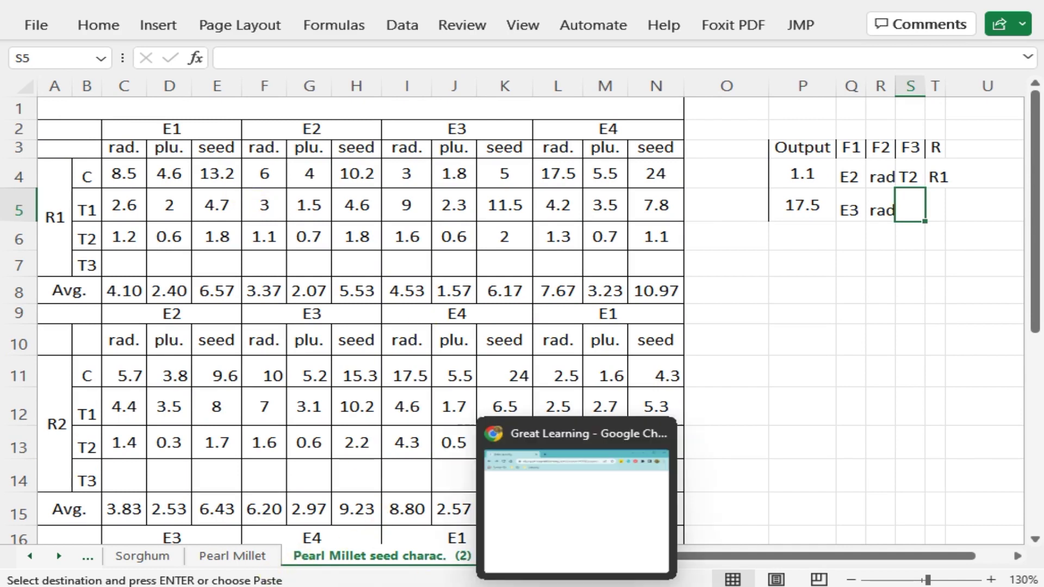
{"action": "mouse_move", "coordinate": [420, 550]}
{"action": "left_click", "coordinate": [393, 527]}
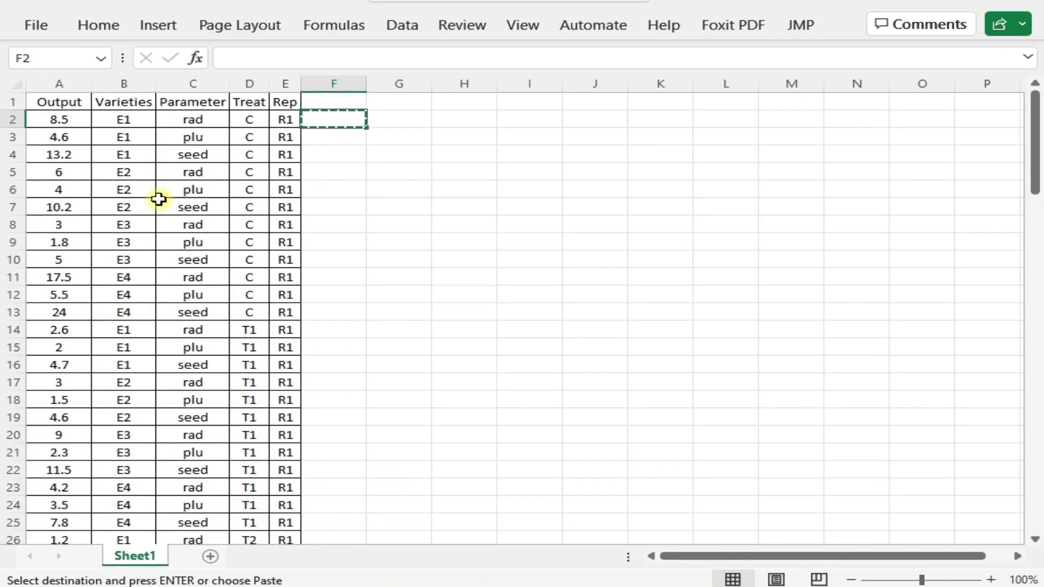
Step: Copy the unsorted table with its headers, Output through Rep, A1:E109
{"action": "key", "text": "Left"}
{"action": "key", "text": "Left"}
{"action": "key", "text": "Left"}
{"action": "key", "text": "Left"}
{"action": "key", "text": "Up"}
{"action": "key", "text": "Left"}
{"action": "key", "text": "ctrl+shift+Right"}
{"action": "key", "text": "ctrl+shift+Down"}
{"action": "key", "text": "ctrl+c"}
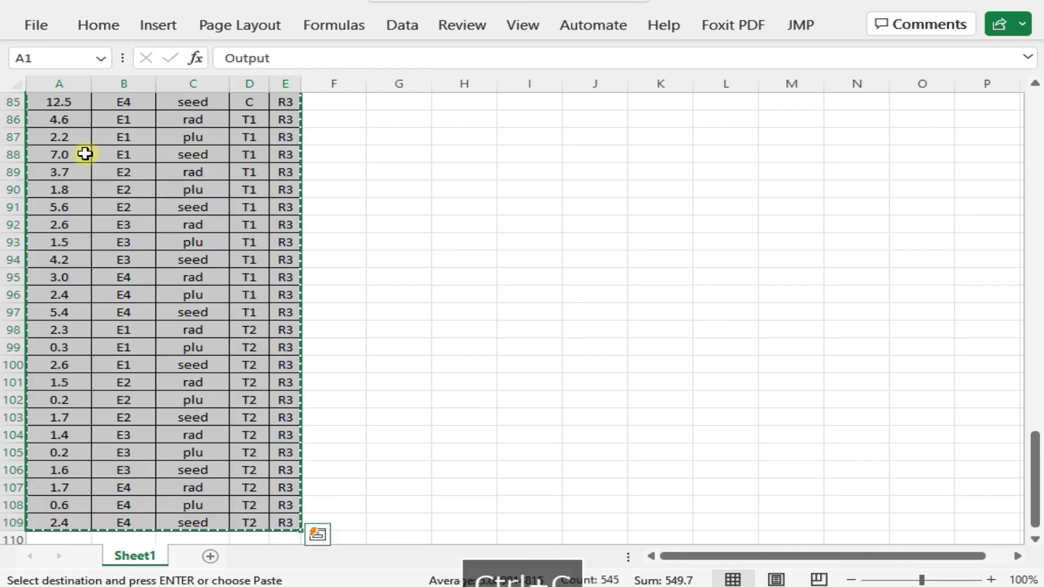
Step: Switch to Minitab and paste the copied table into Worksheet 10, starting at the C1 column name cell
{"action": "key", "text": "alt+Tab"}
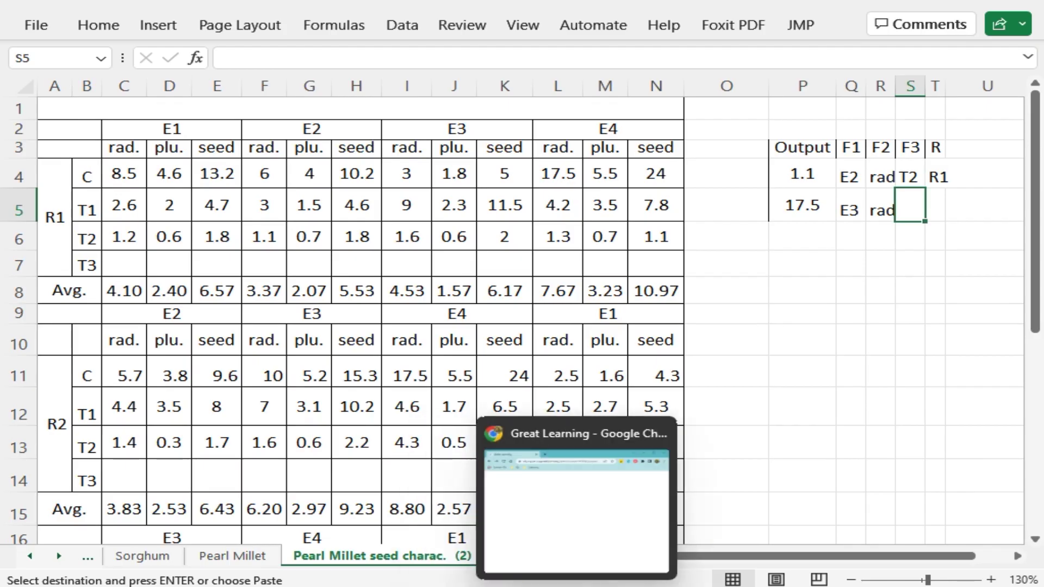
{"action": "left_click", "coordinate": [538, 549]}
{"action": "key", "text": "ctrl+v"}
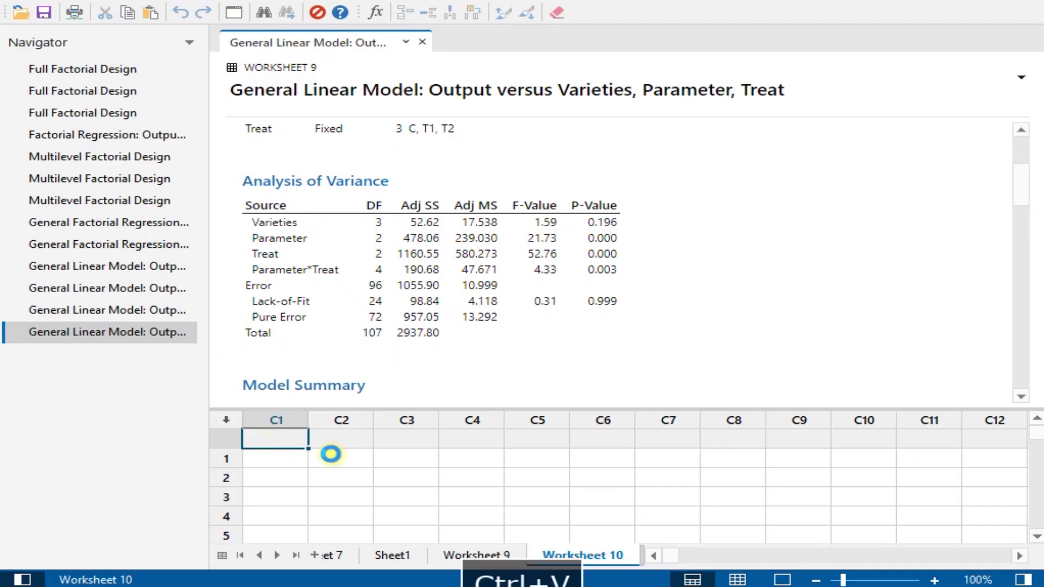
Step: Fit the same general linear model of Output with factors Varieties through Treat to Worksheet 10 and review its model summary
{"action": "left_click", "coordinate": [229, 10]}
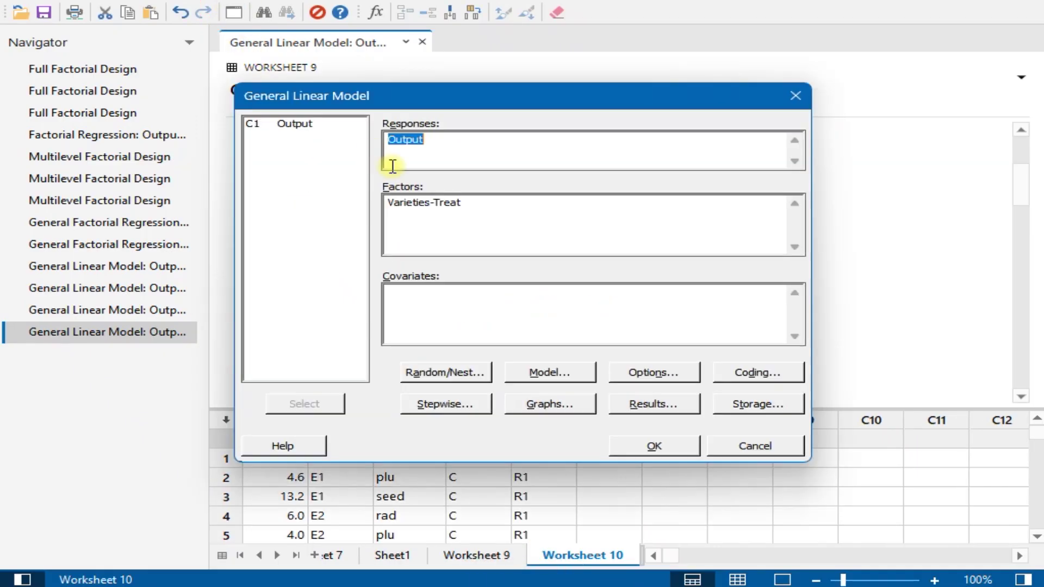
{"action": "left_click", "coordinate": [654, 450]}
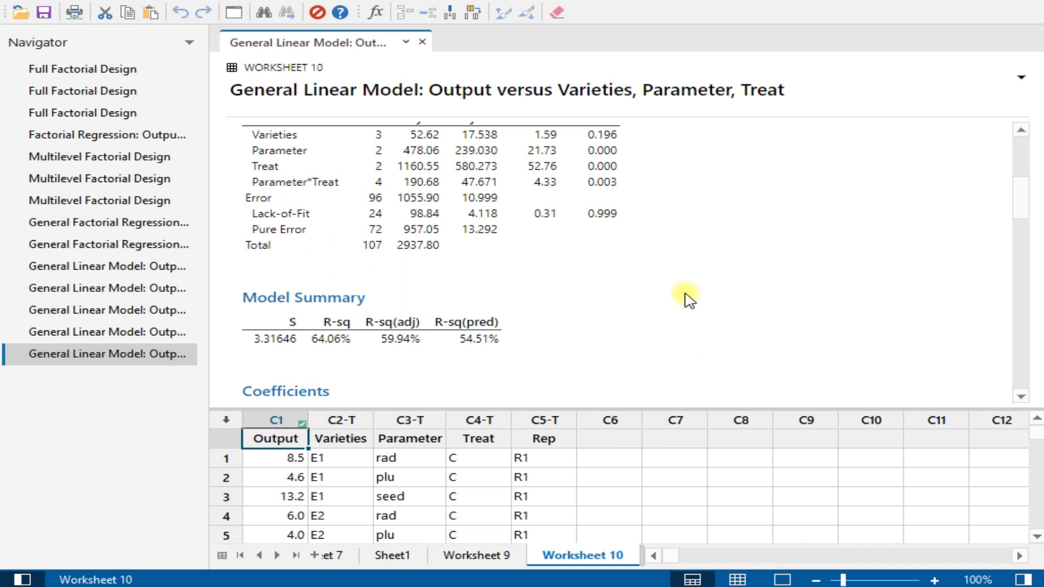
{"action": "scroll", "coordinate": [615, 289], "scroll_direction": "down", "scroll_amount": 3}
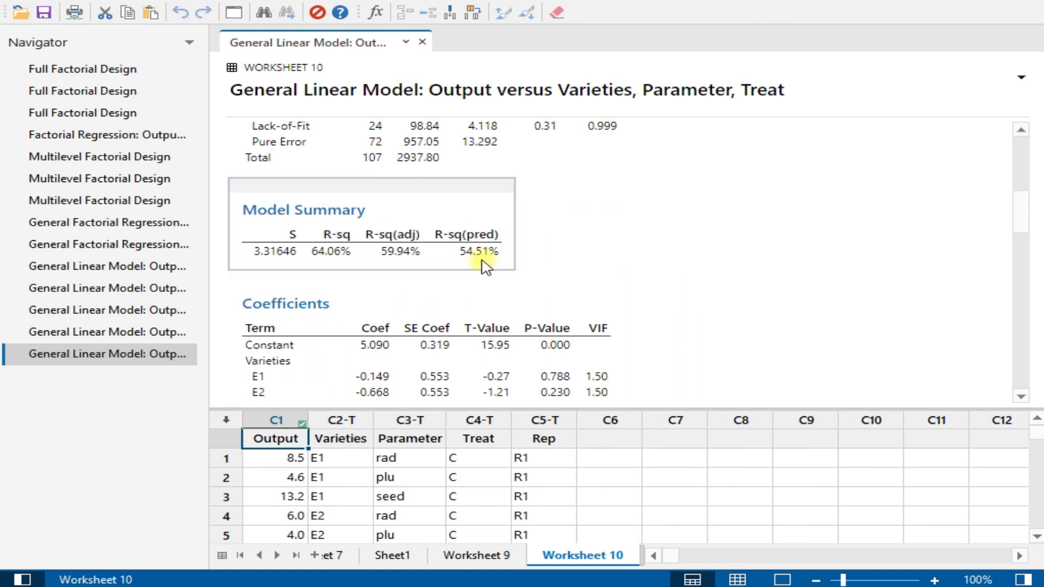
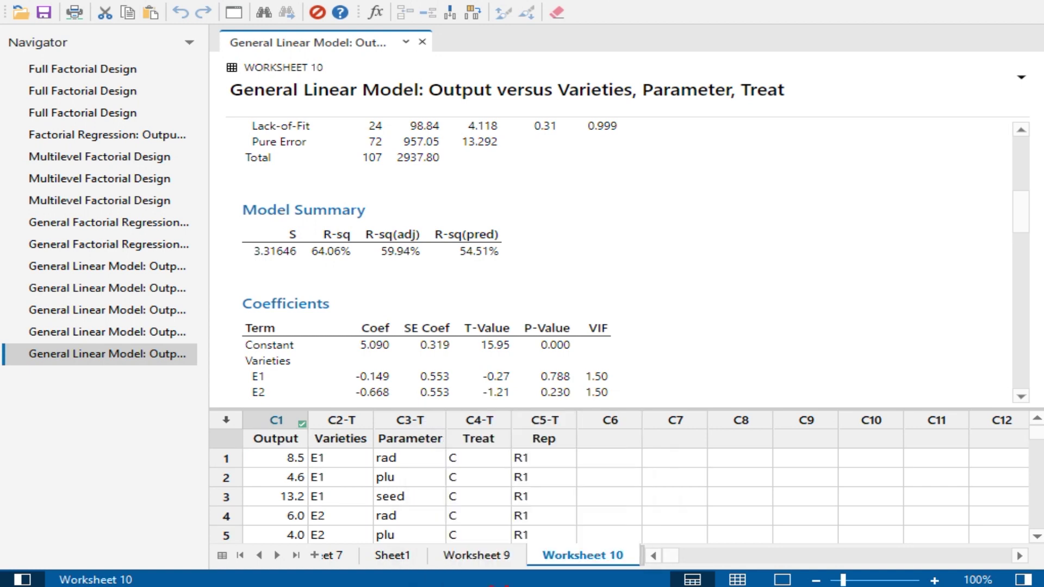
Step: Switch back to Excel and redo the undone rrr column, yellow Rep highlight and random sort of the data table
{"action": "left_click", "coordinate": [496, 506]}
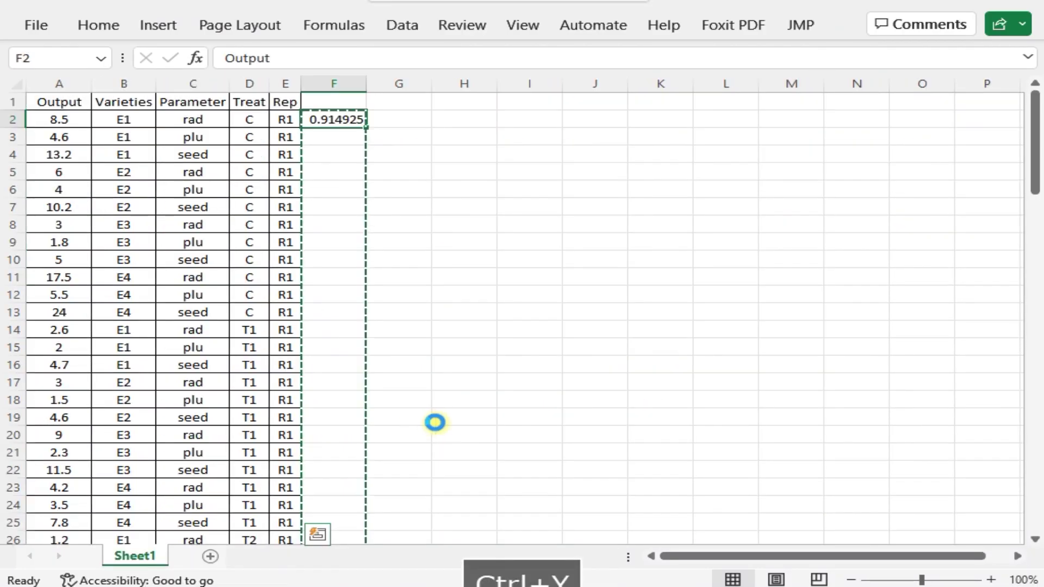
{"action": "key", "text": "ctrl+y"}
{"action": "key", "text": "ctrl+y"}
{"action": "key", "text": "ctrl+y"}
{"action": "key", "text": "ctrl+y"}
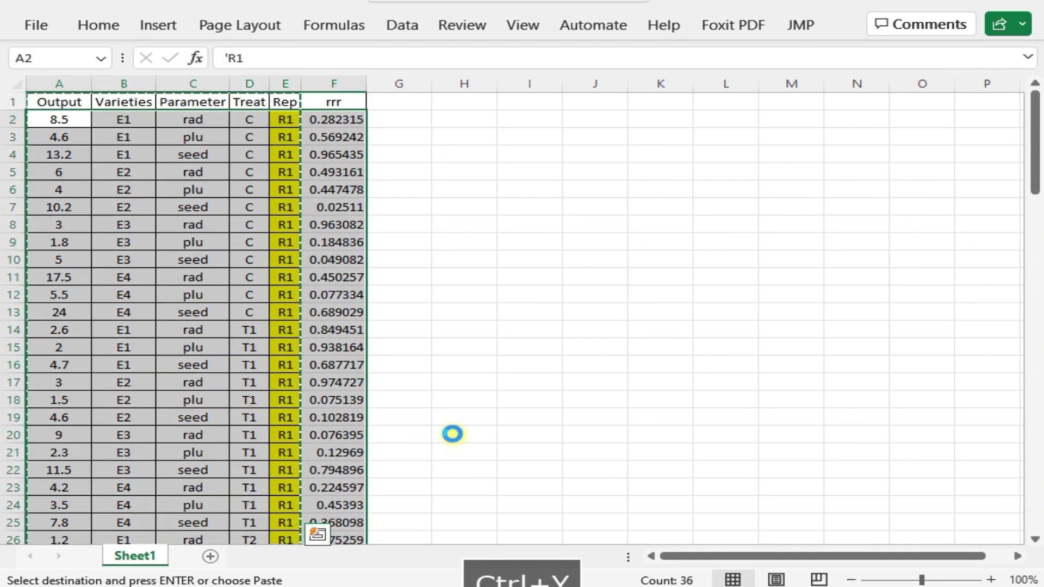
Step: Delete the rrr column F from the randomized table and select the Output header cell A1
{"action": "left_click", "coordinate": [341, 76]}
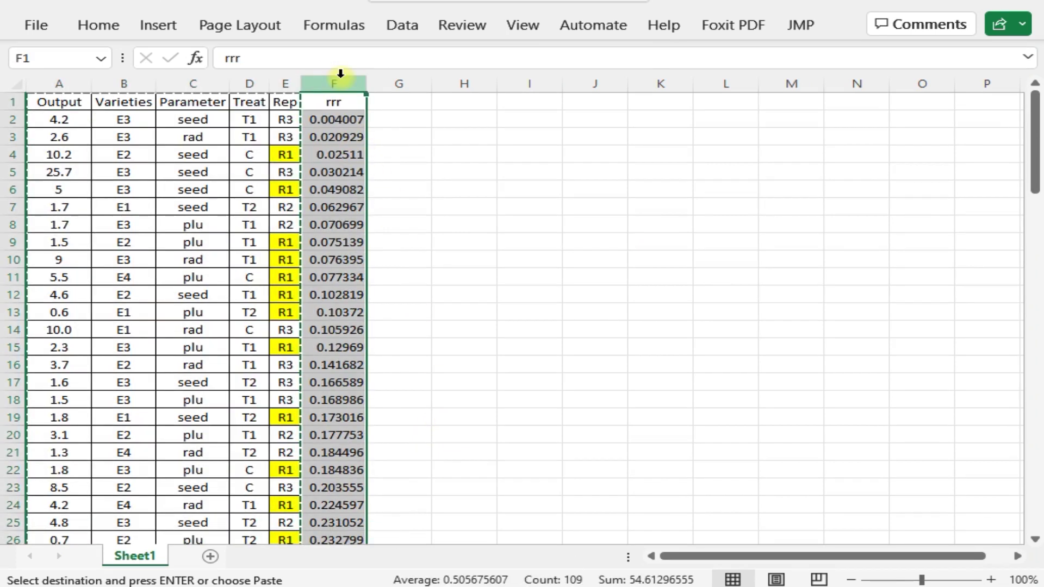
{"action": "right_click", "coordinate": [334, 81]}
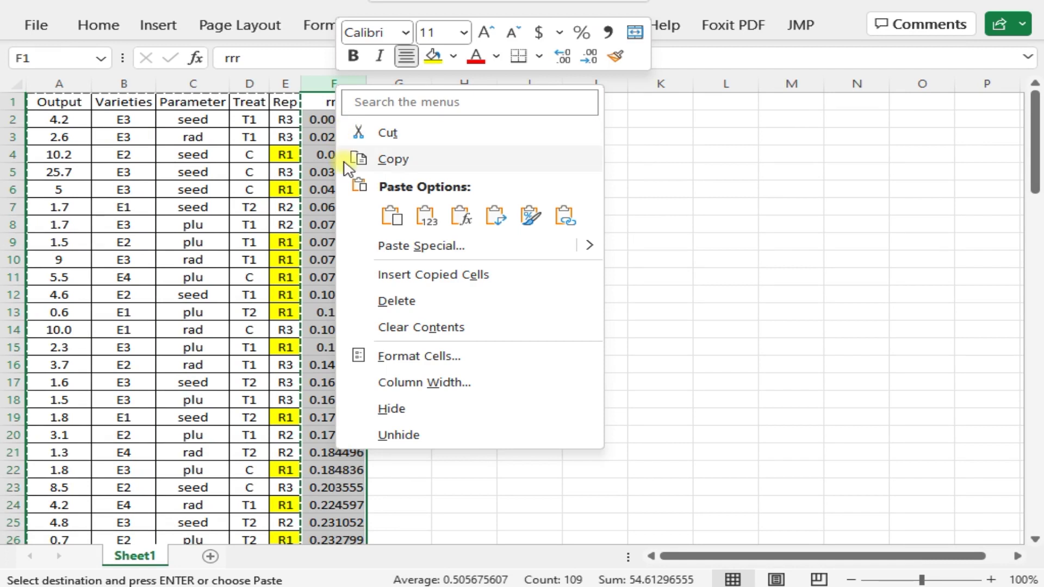
{"action": "left_click", "coordinate": [396, 301]}
{"action": "left_click", "coordinate": [84, 104]}
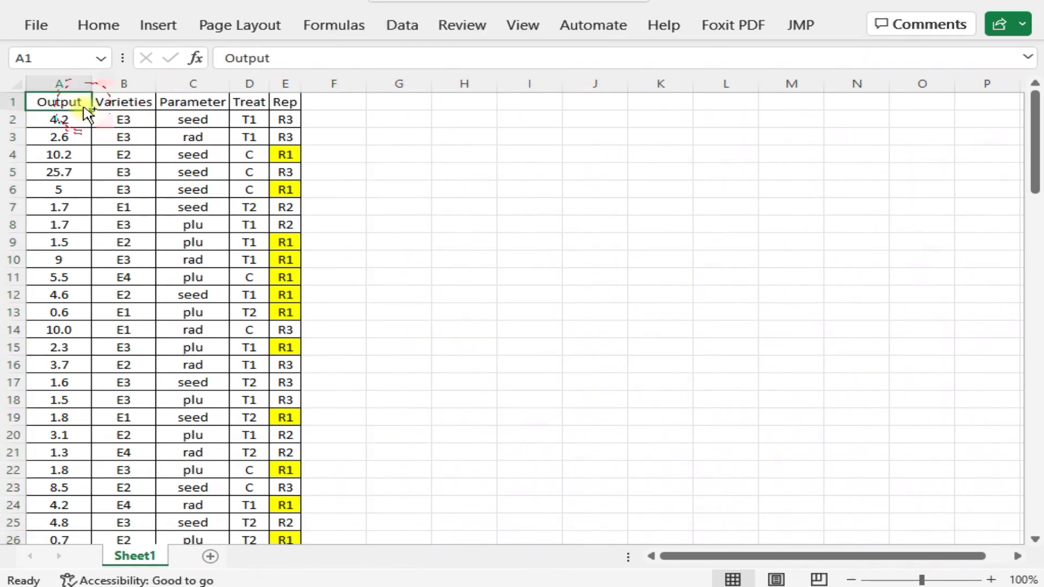
Step: Start a custom sort of the whole table from Output to Rep with Varieties as the first sort level
{"action": "key", "text": "ctrl+shift+Right"}
{"action": "key", "text": "ctrl+shift+Down"}
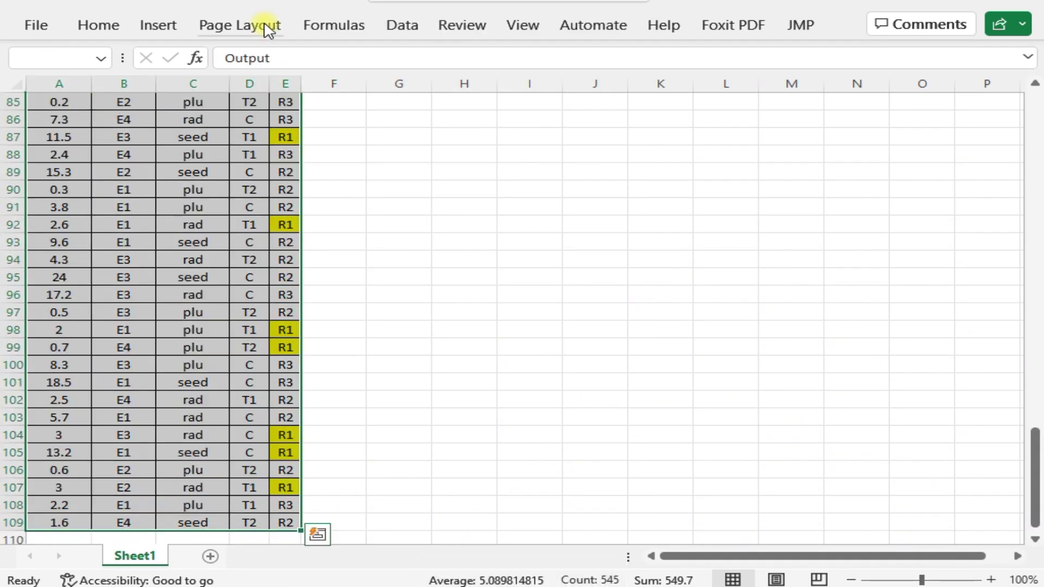
{"action": "left_click", "coordinate": [413, 28]}
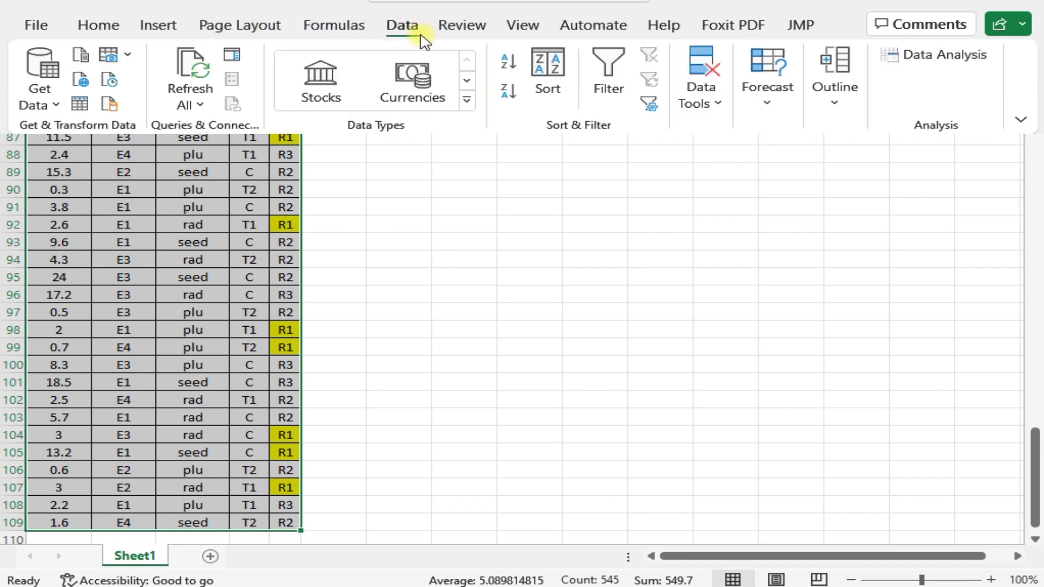
{"action": "left_click", "coordinate": [539, 76]}
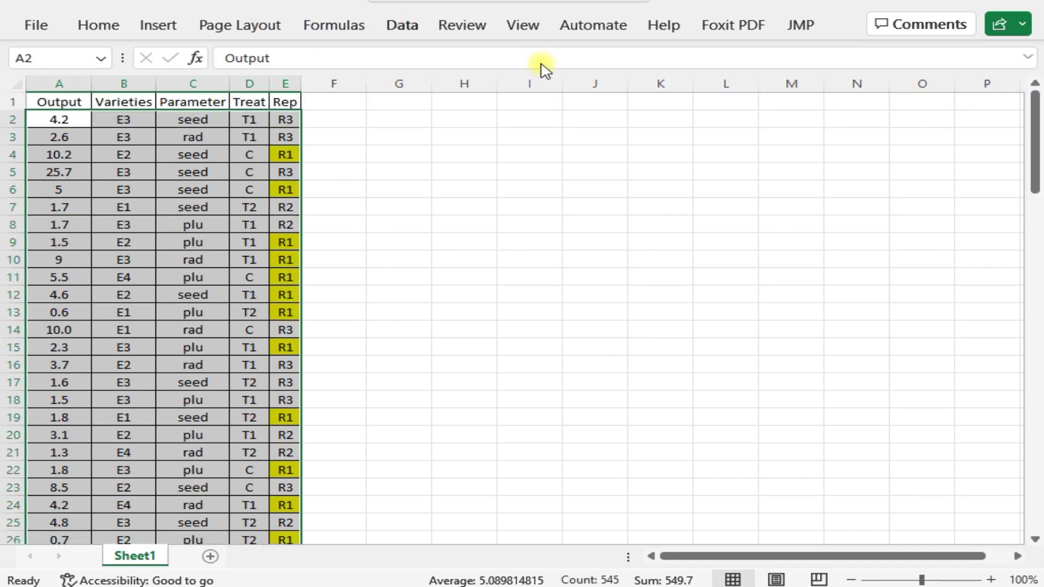
{"action": "left_click", "coordinate": [503, 367]}
{"action": "left_click", "coordinate": [510, 378]}
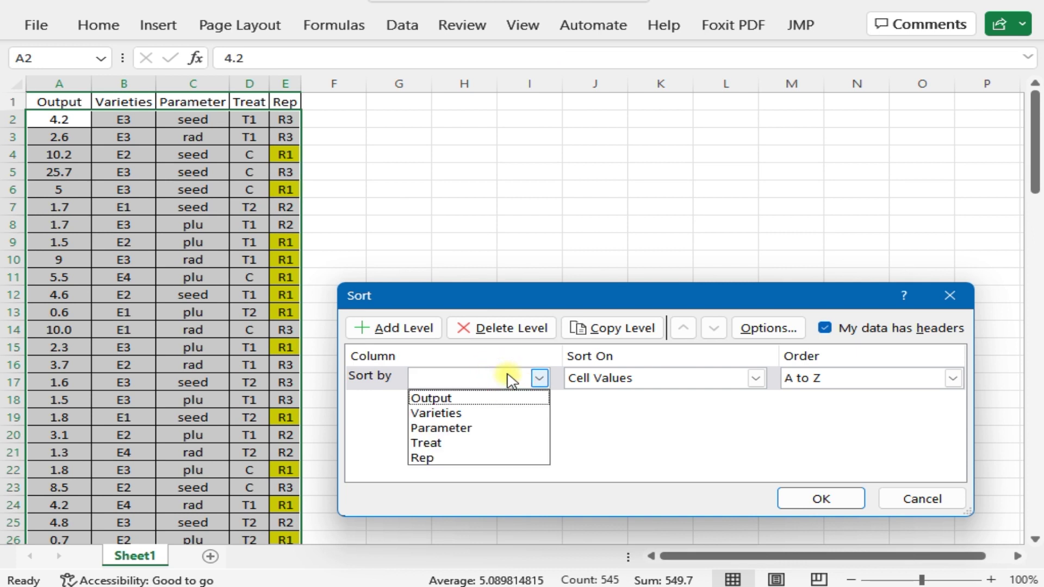
{"action": "left_click", "coordinate": [497, 413]}
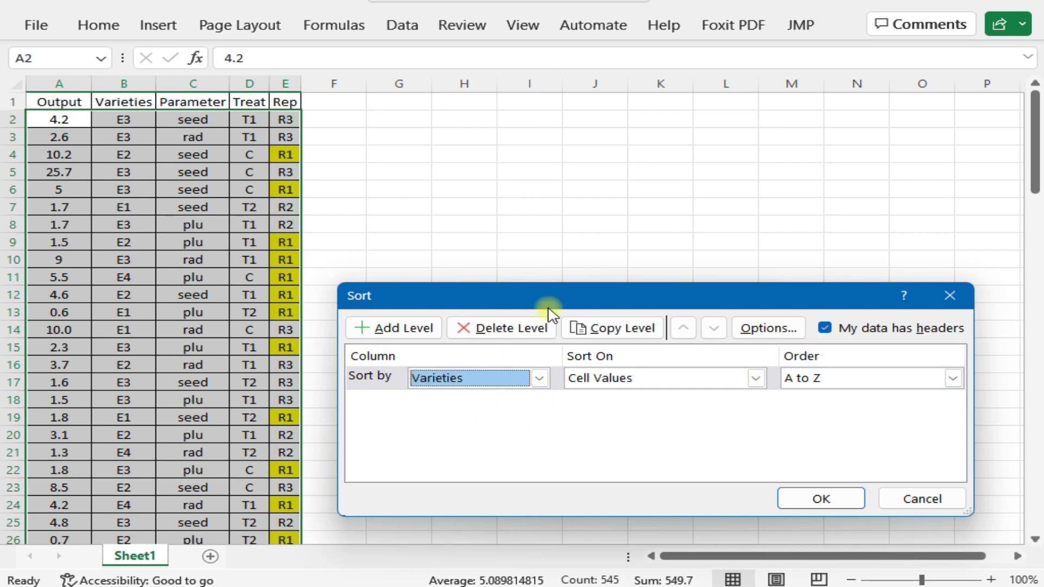
Step: Add Parameter and Treat as the second and third sort levels and apply the sort
{"action": "left_click", "coordinate": [431, 335]}
{"action": "left_click", "coordinate": [473, 402]}
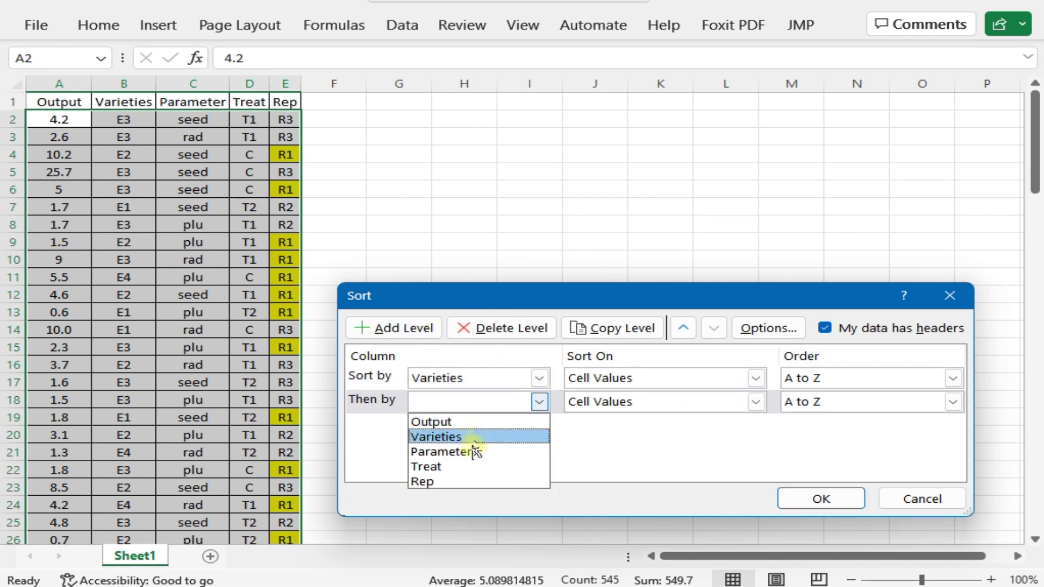
{"action": "left_click", "coordinate": [471, 450]}
{"action": "left_click", "coordinate": [406, 328]}
{"action": "left_click", "coordinate": [479, 426]}
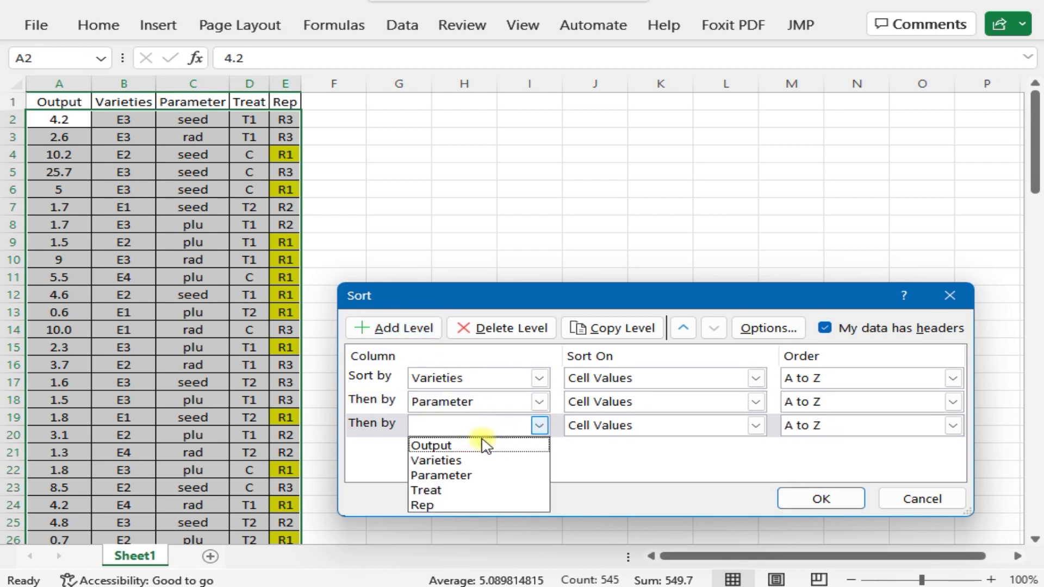
{"action": "left_click", "coordinate": [478, 490]}
{"action": "left_click", "coordinate": [834, 509]}
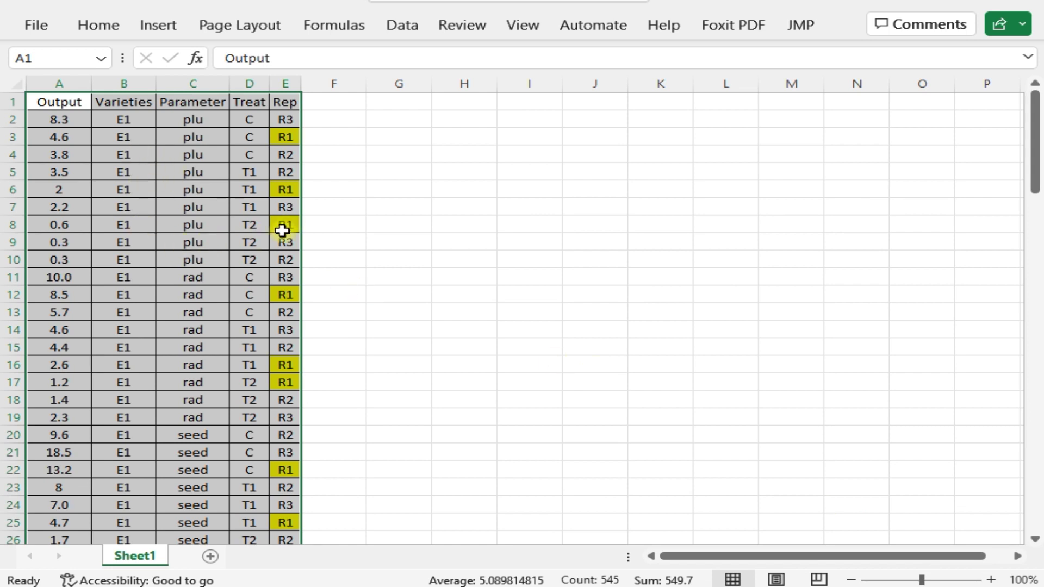
Step: Expand the table's sort to four levels, set the second to Parameter and the last to Rep, and try to apply it
{"action": "left_click", "coordinate": [402, 24]}
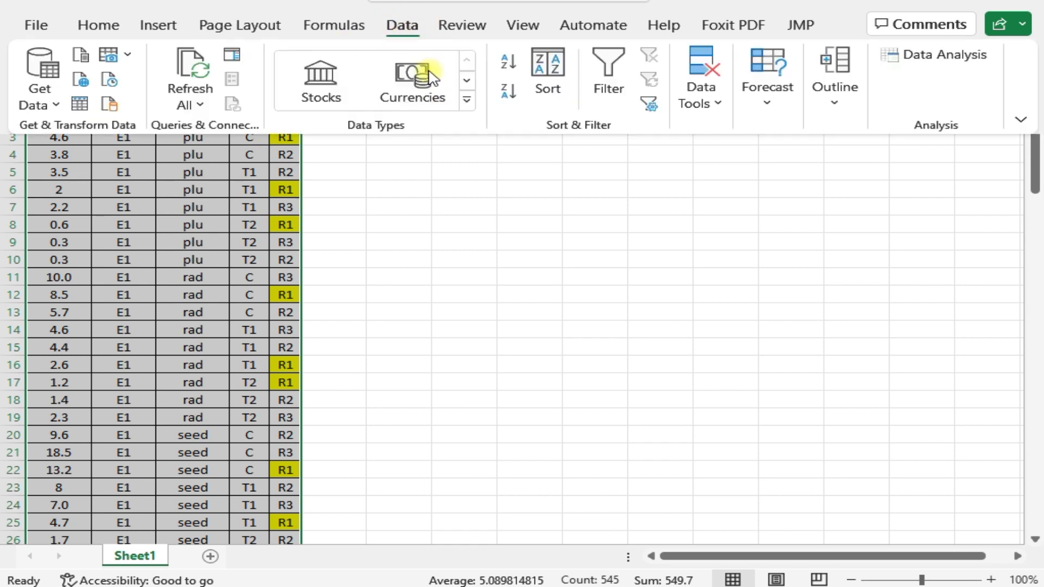
{"action": "left_click", "coordinate": [544, 71]}
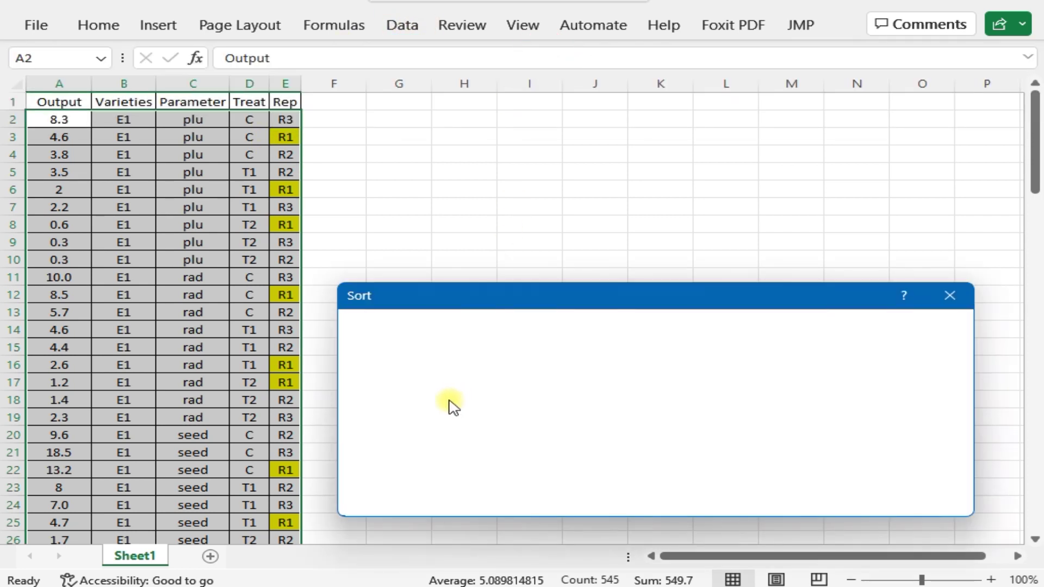
{"action": "left_click", "coordinate": [405, 326]}
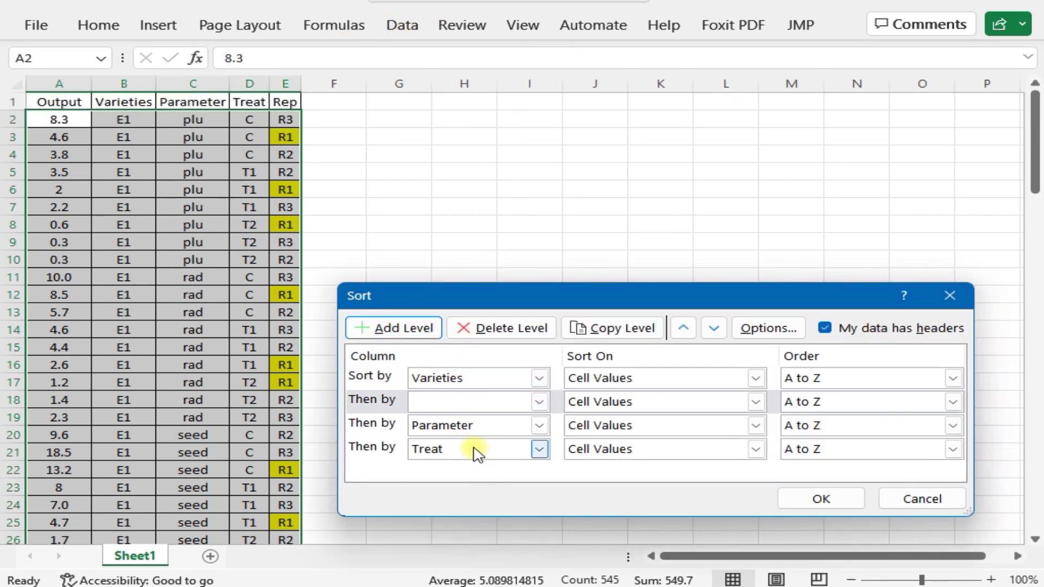
{"action": "left_click", "coordinate": [475, 453]}
{"action": "left_click", "coordinate": [462, 539]}
{"action": "left_click", "coordinate": [482, 402]}
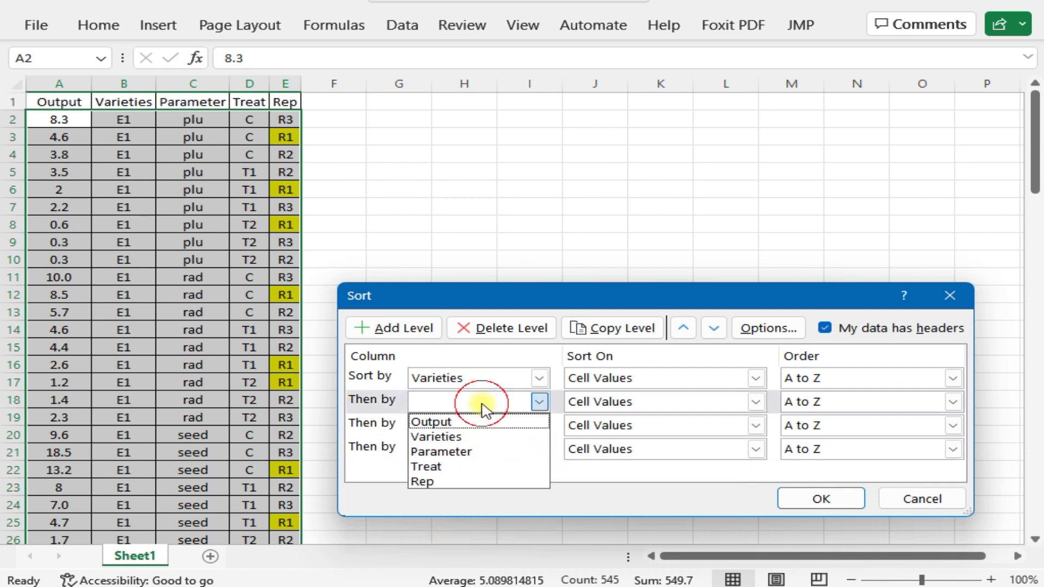
{"action": "left_click", "coordinate": [481, 456]}
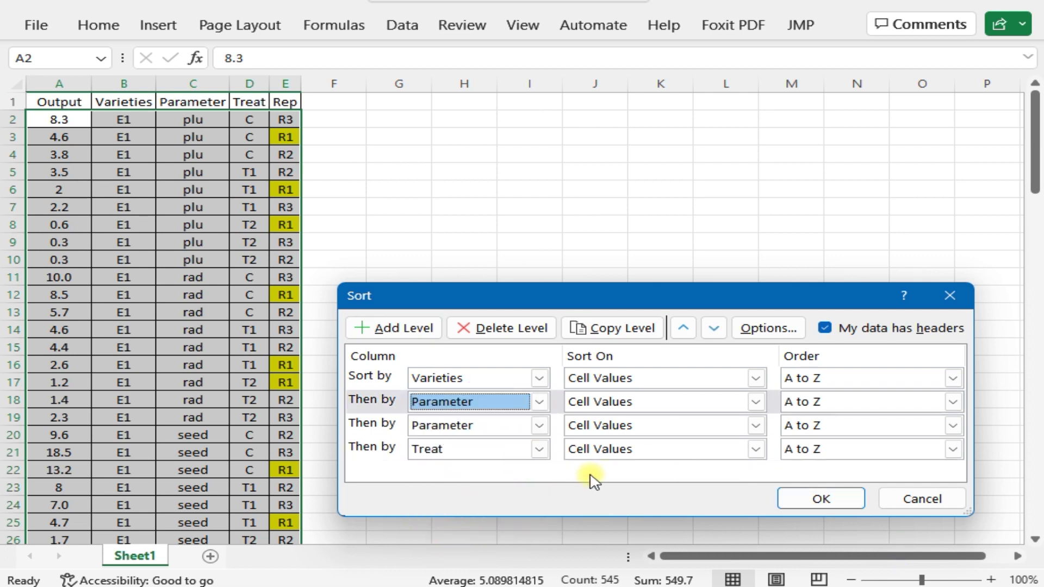
{"action": "left_click", "coordinate": [480, 454]}
{"action": "left_click", "coordinate": [464, 527]}
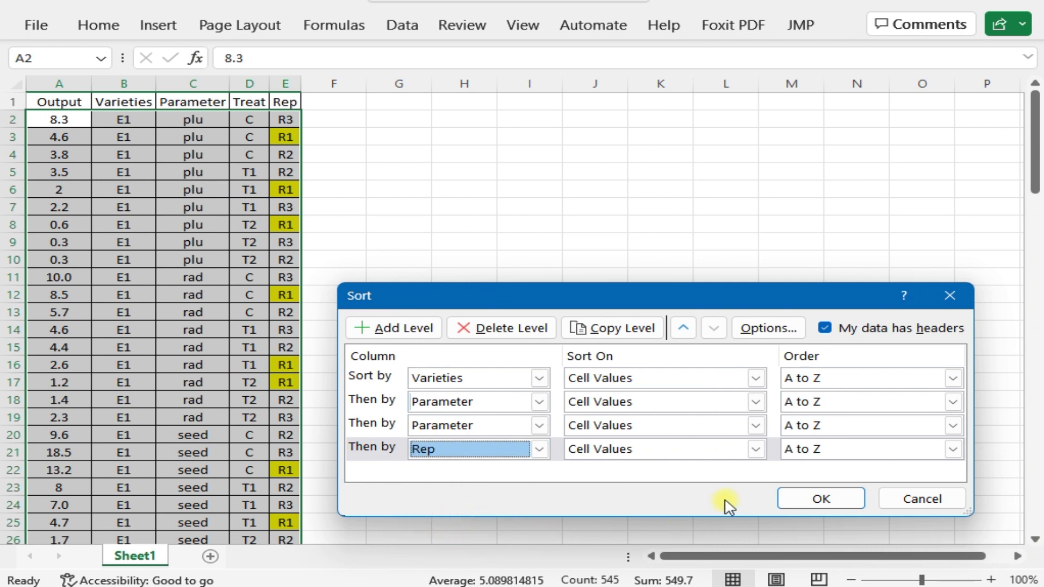
{"action": "left_click", "coordinate": [800, 500]}
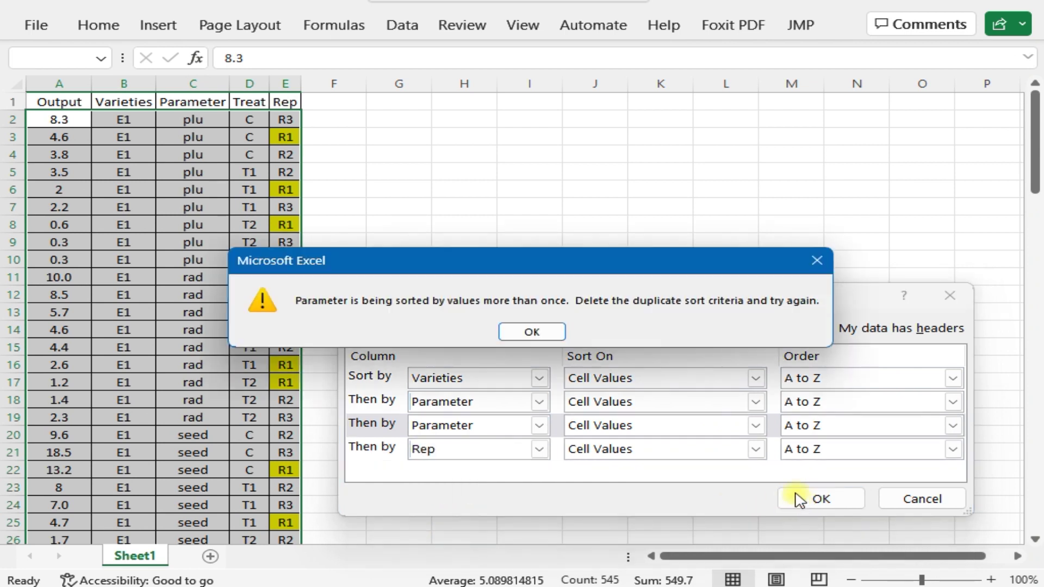
{"action": "left_click", "coordinate": [547, 340]}
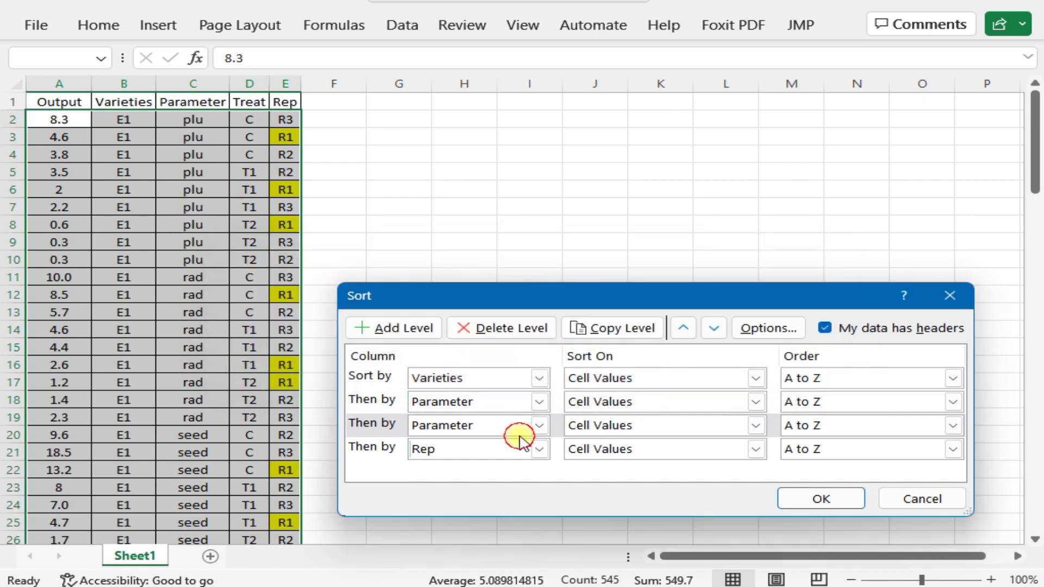
Step: Set the third sort level to Treat and apply the four-level sort to the table
{"action": "left_click", "coordinate": [517, 425]}
{"action": "left_click", "coordinate": [477, 488]}
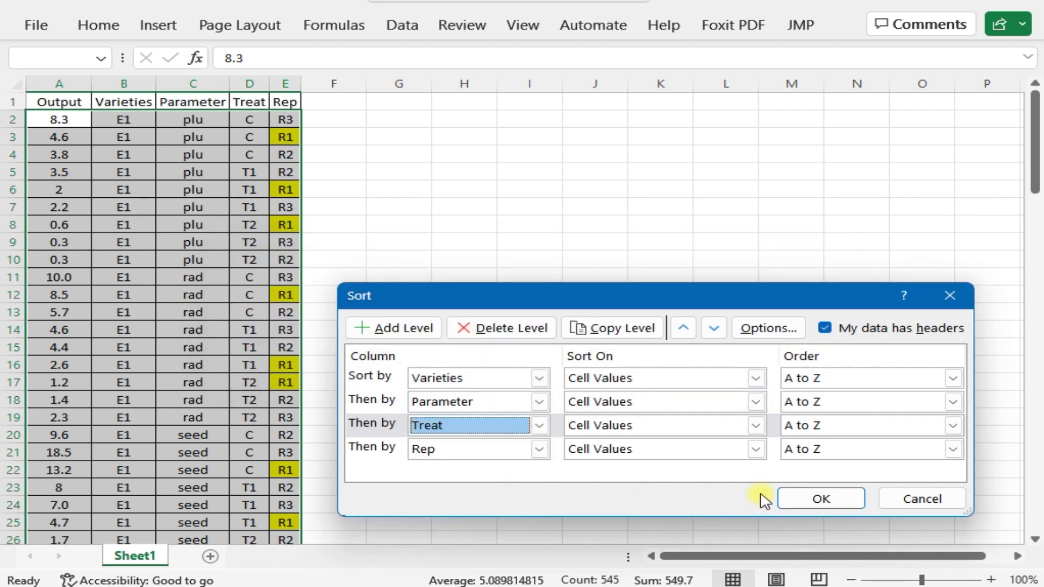
{"action": "left_click", "coordinate": [811, 497]}
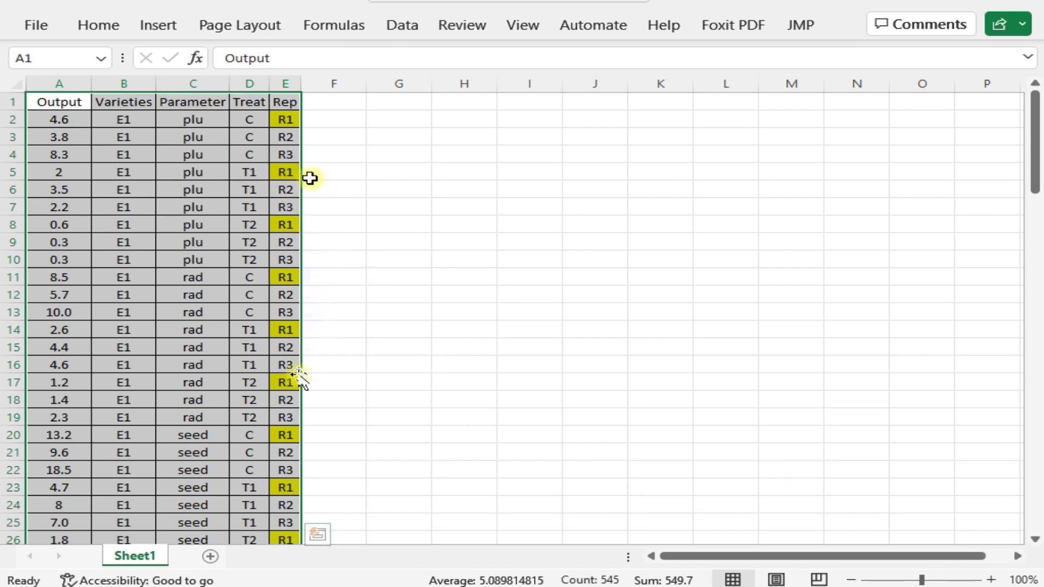
Step: Reopen the table's sort settings and choose a custom list as the order for the Rep level
{"action": "left_click", "coordinate": [264, 327]}
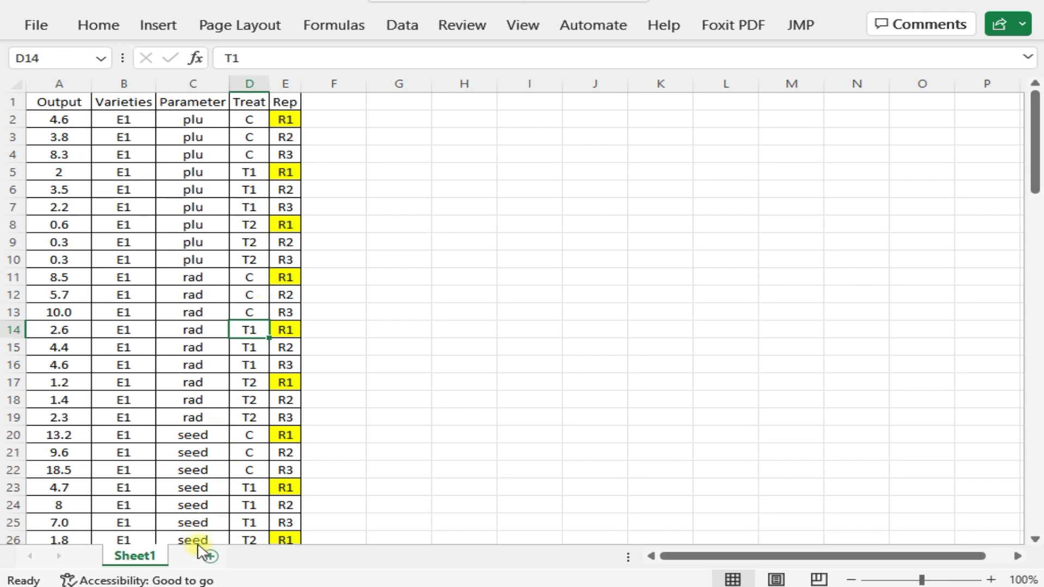
{"action": "left_click", "coordinate": [406, 25]}
{"action": "left_click", "coordinate": [405, 25]}
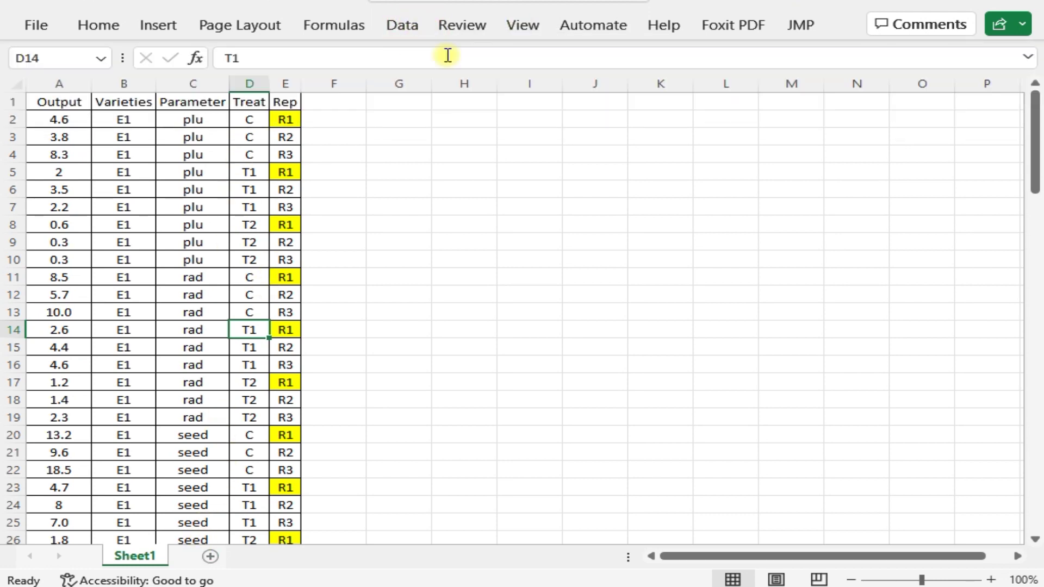
{"action": "left_click", "coordinate": [405, 25]}
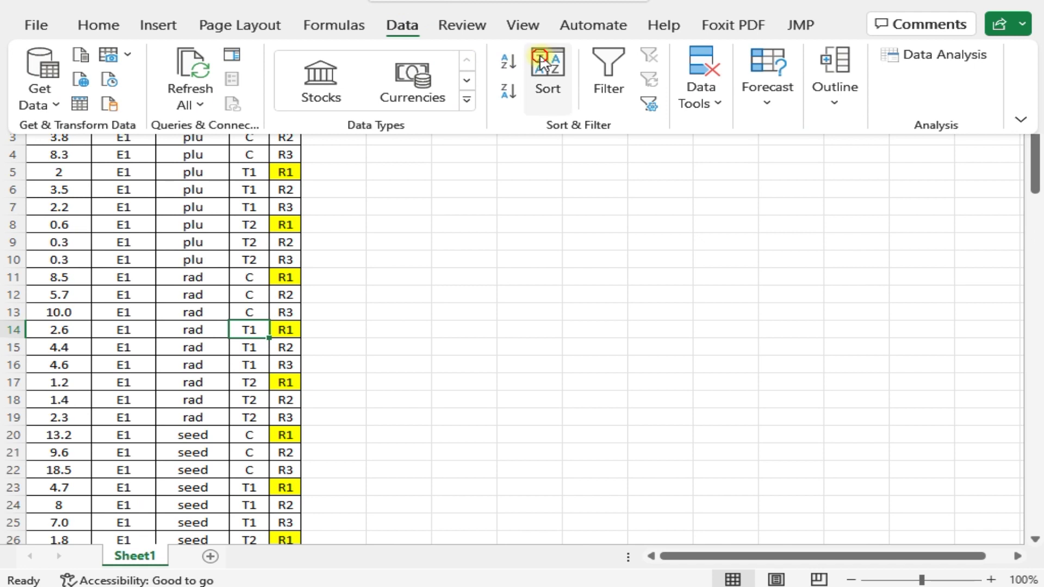
{"action": "left_click", "coordinate": [545, 65]}
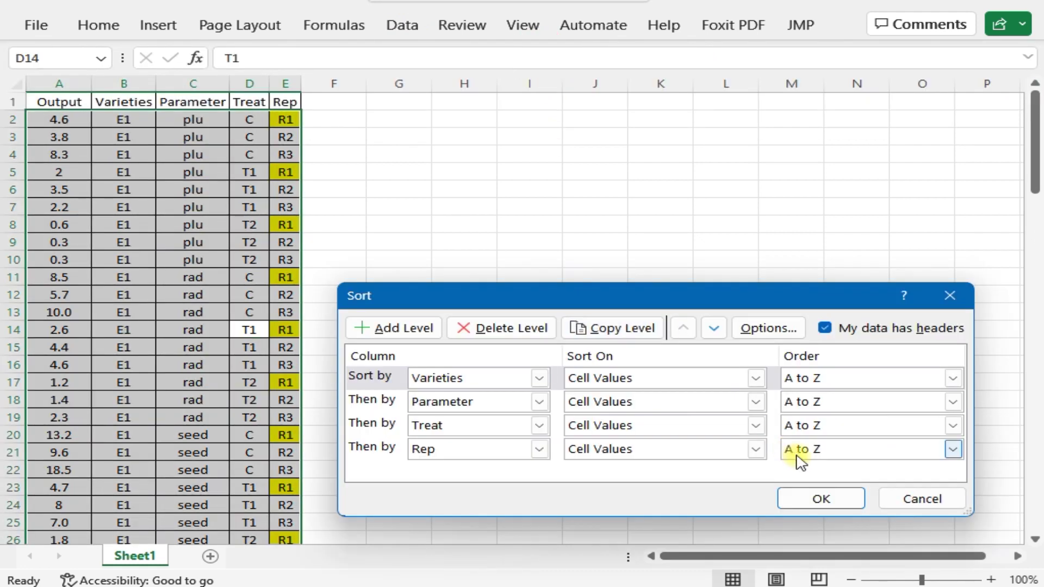
{"action": "left_click", "coordinate": [804, 452]}
{"action": "left_click", "coordinate": [804, 460]}
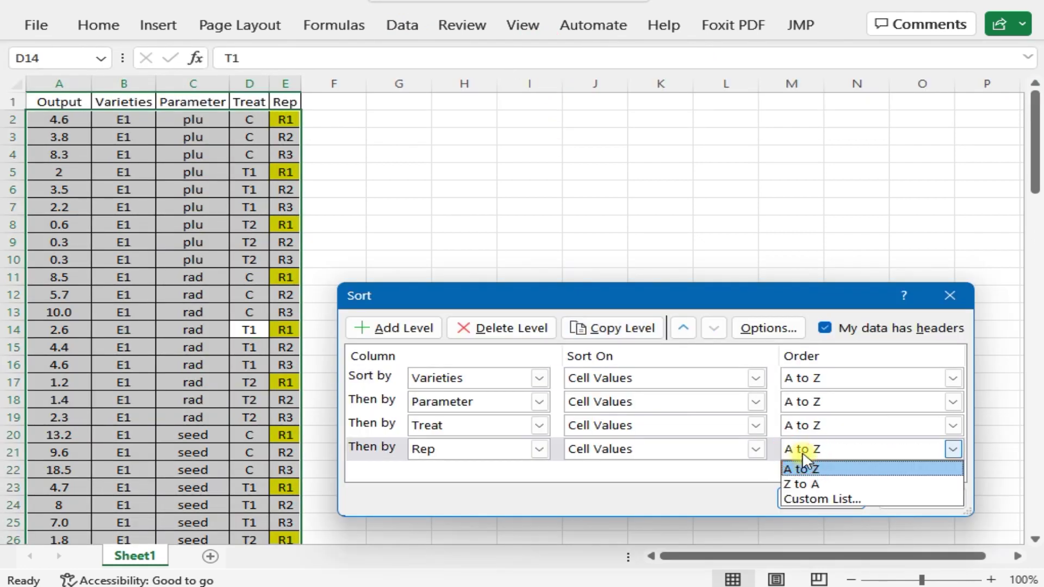
{"action": "left_click", "coordinate": [700, 456]}
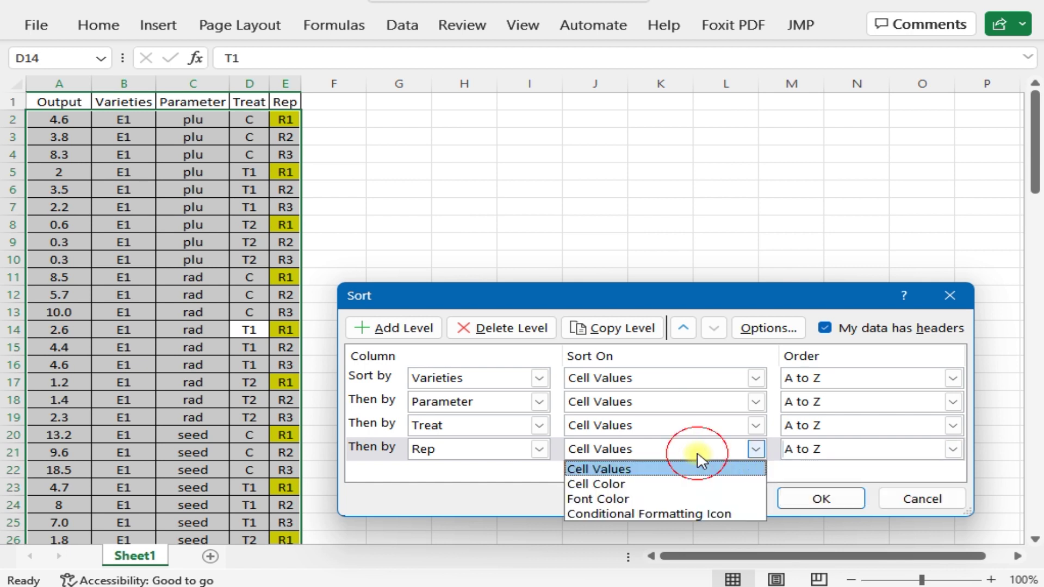
{"action": "left_click", "coordinate": [700, 459]}
{"action": "left_click", "coordinate": [816, 450]}
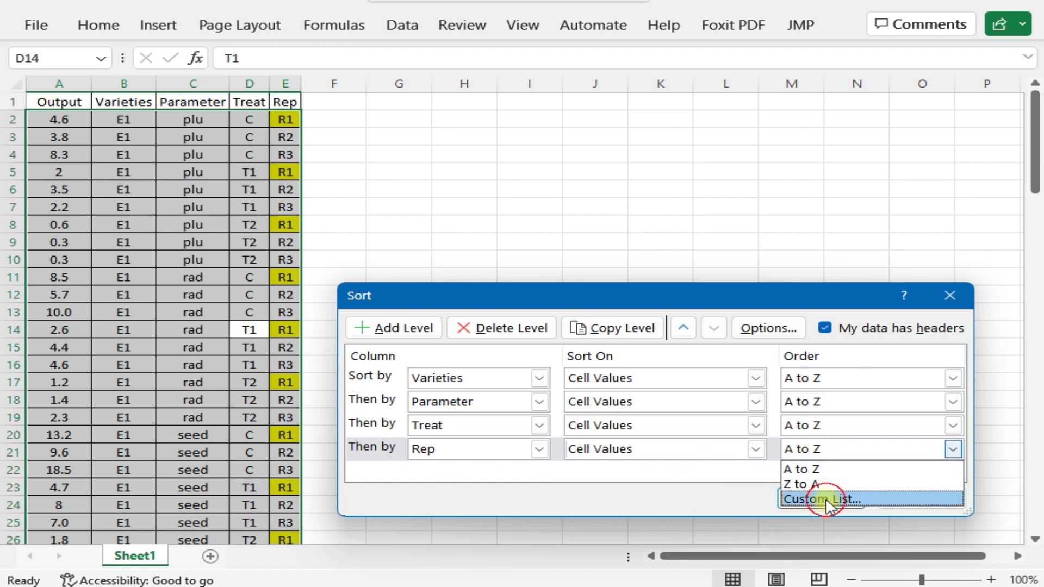
{"action": "left_click", "coordinate": [827, 497]}
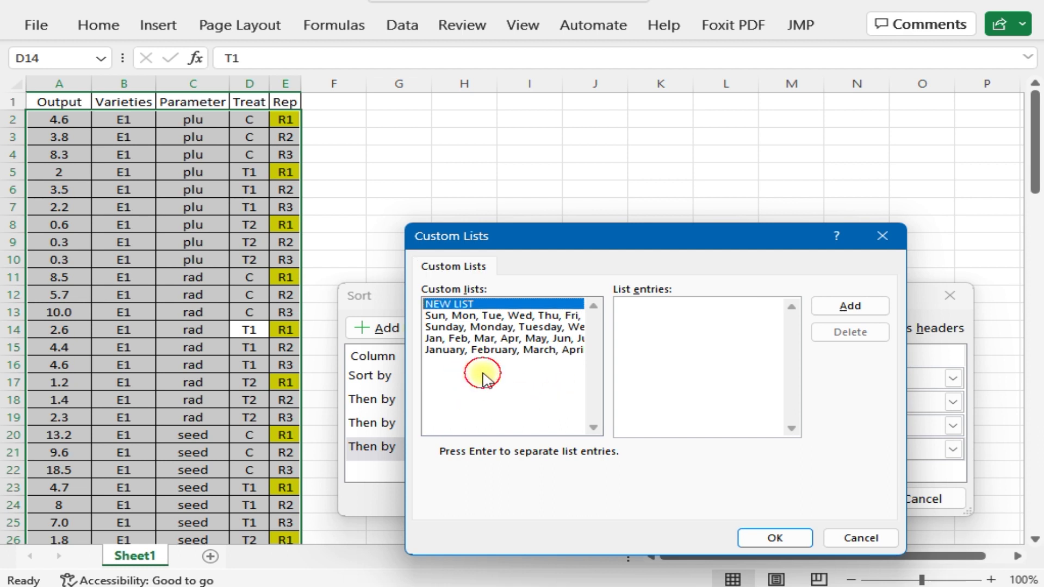
Step: Create a custom list with the single entry R1 and apply the sort using it as the Rep order
{"action": "left_click", "coordinate": [500, 340]}
{"action": "left_click", "coordinate": [495, 304]}
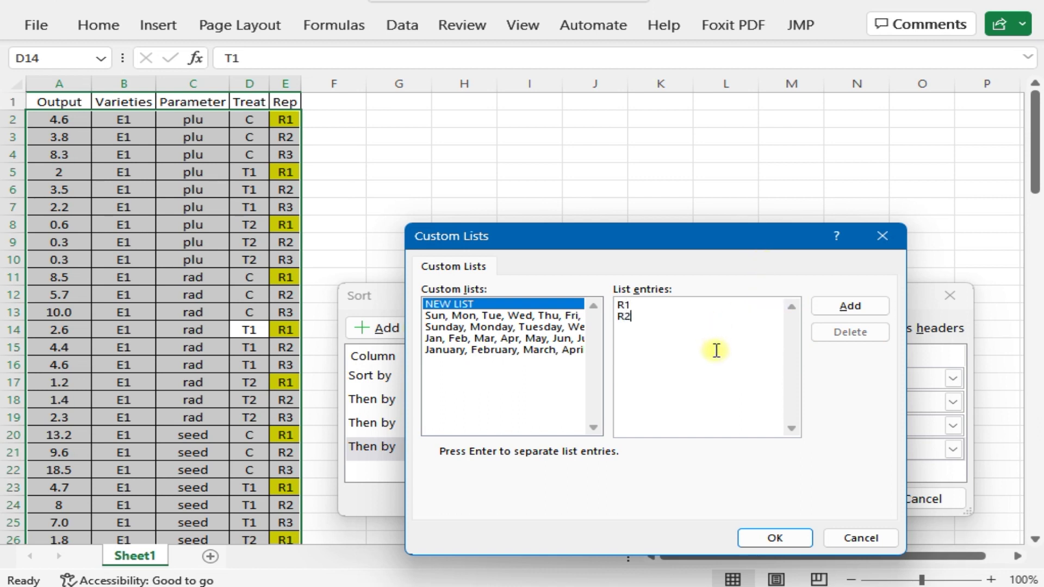
{"action": "key", "text": "BackSpace"}
{"action": "key", "text": "BackSpace"}
{"action": "key", "text": "BackSpace"}
{"action": "left_click", "coordinate": [850, 305]}
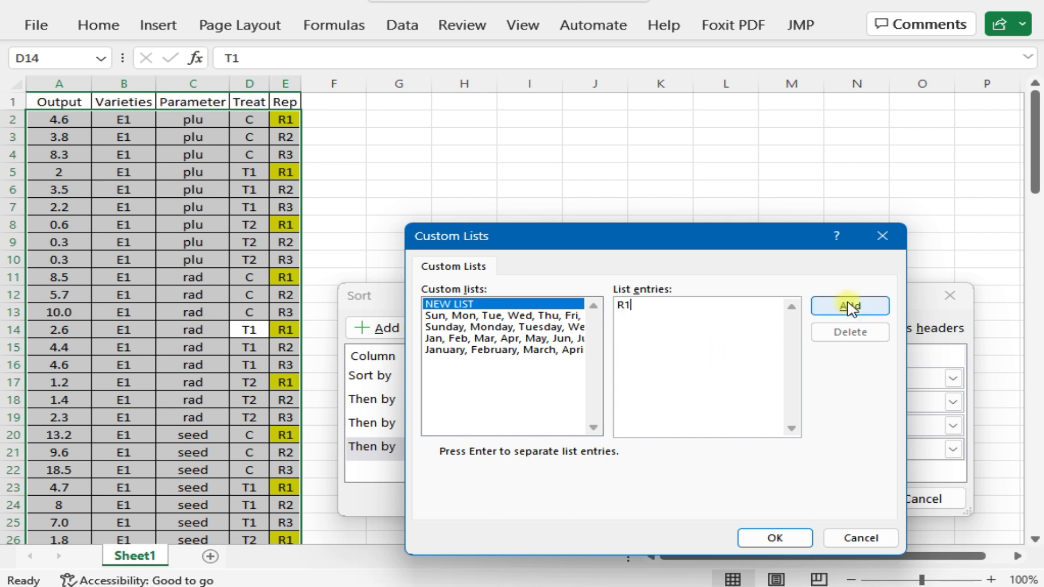
{"action": "left_click", "coordinate": [771, 535]}
{"action": "left_click", "coordinate": [818, 499]}
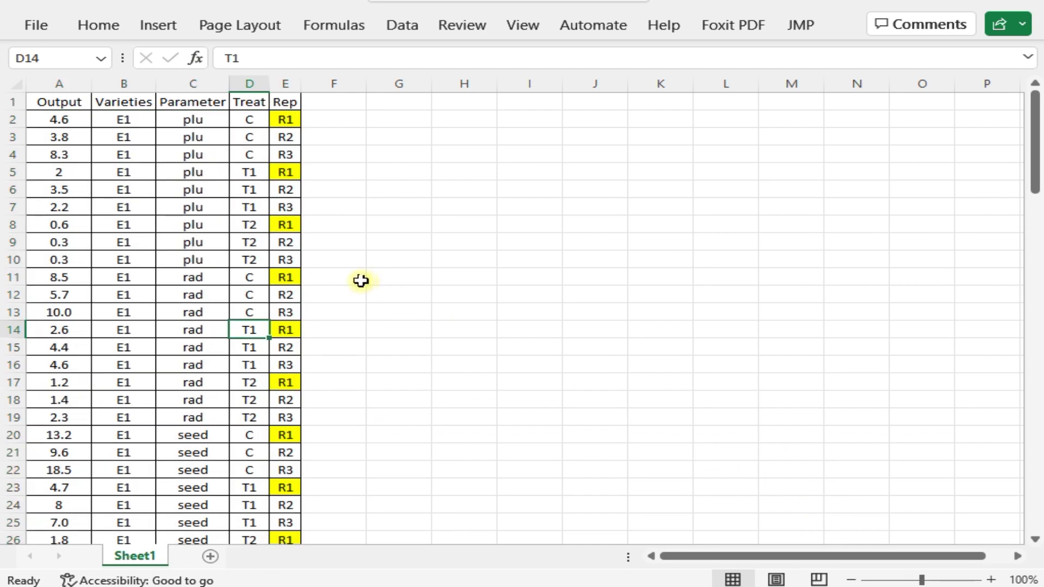
Step: Delete the Parameter and Rep levels from the table's sort and re-sort it by Varieties and Treat only
{"action": "left_click_drag", "start_coordinate": [286, 136], "coordinate": [286, 172]}
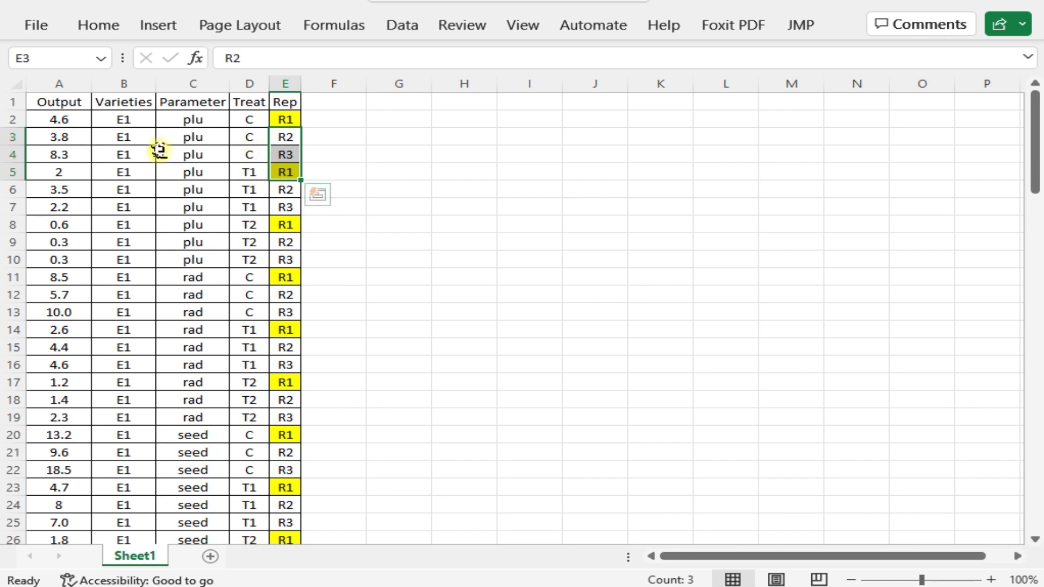
{"action": "left_click", "coordinate": [142, 134]}
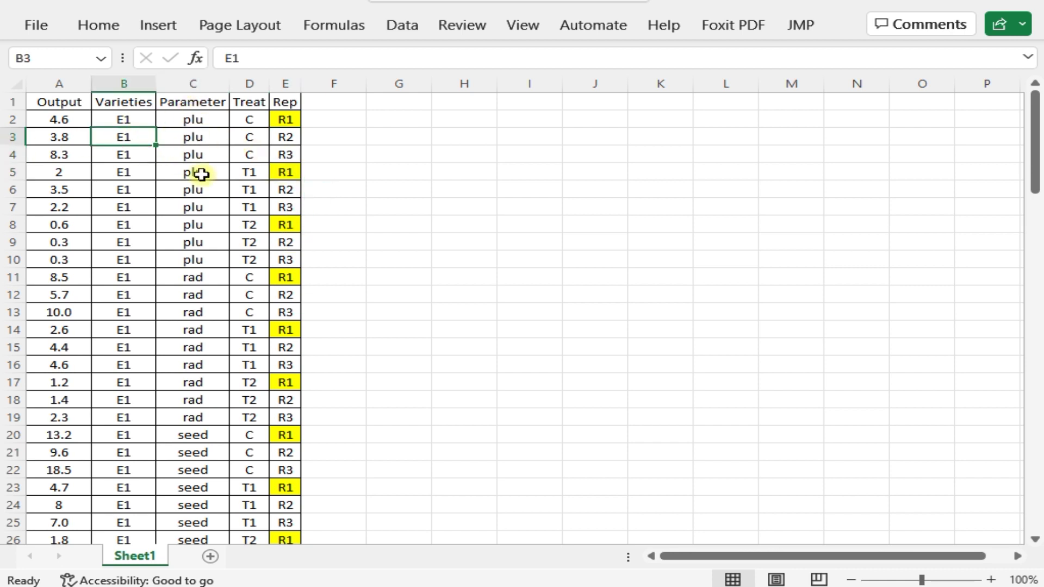
{"action": "left_click", "coordinate": [406, 26]}
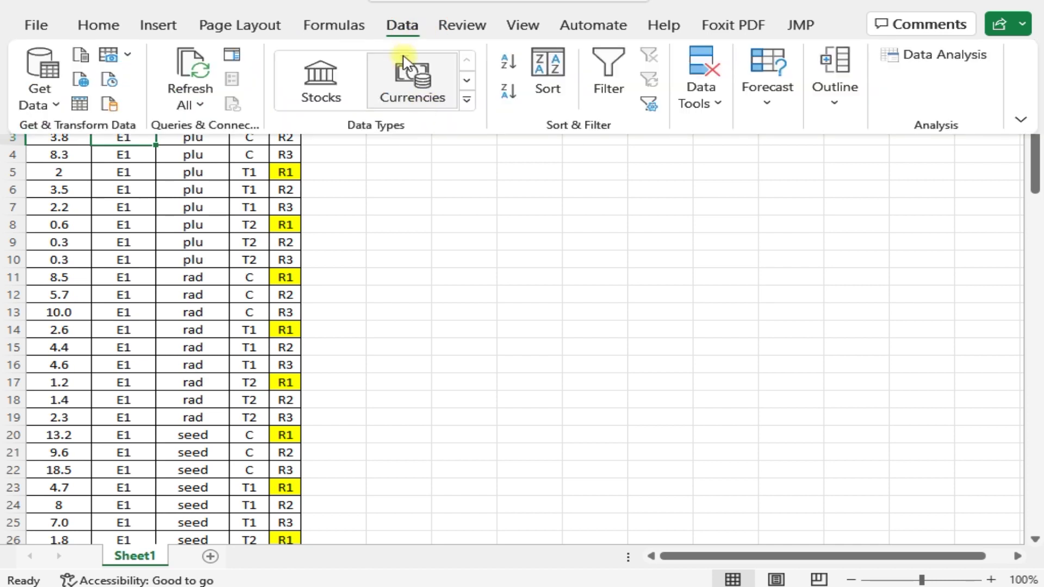
{"action": "left_click", "coordinate": [544, 76]}
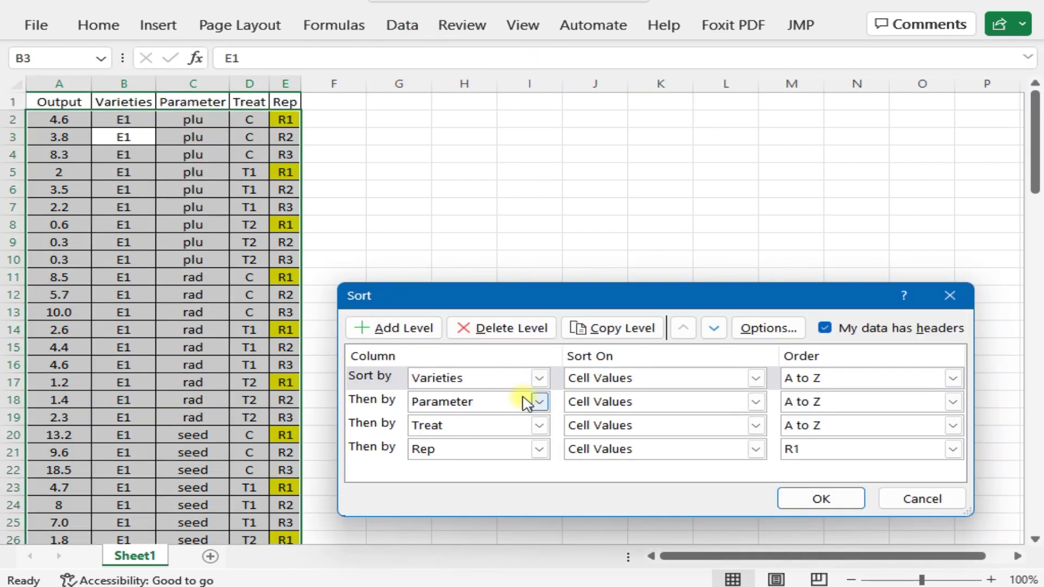
{"action": "left_click", "coordinate": [485, 402]}
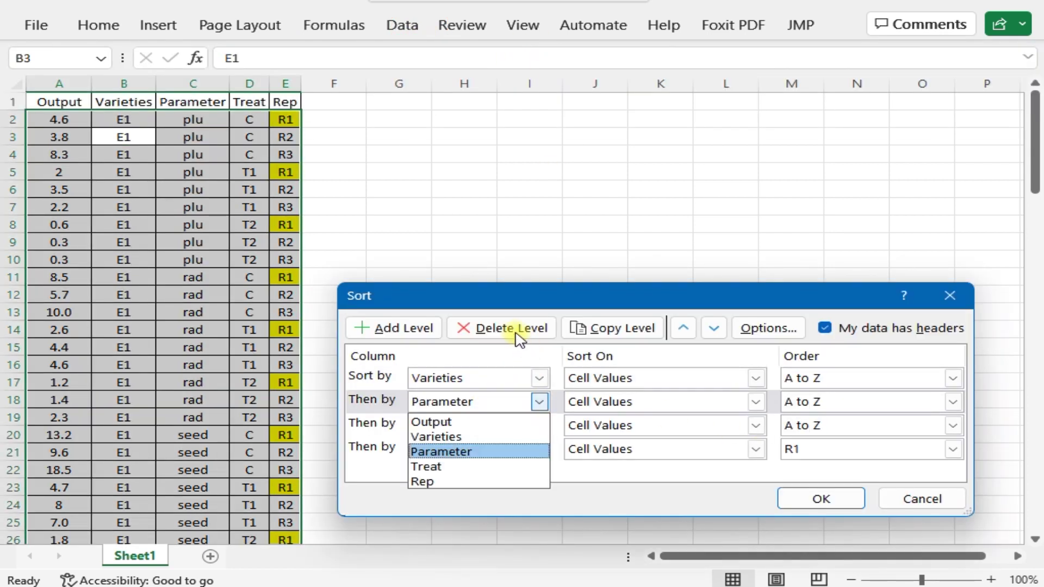
{"action": "left_click", "coordinate": [517, 333]}
{"action": "left_click", "coordinate": [516, 333]}
{"action": "left_click", "coordinate": [479, 426]}
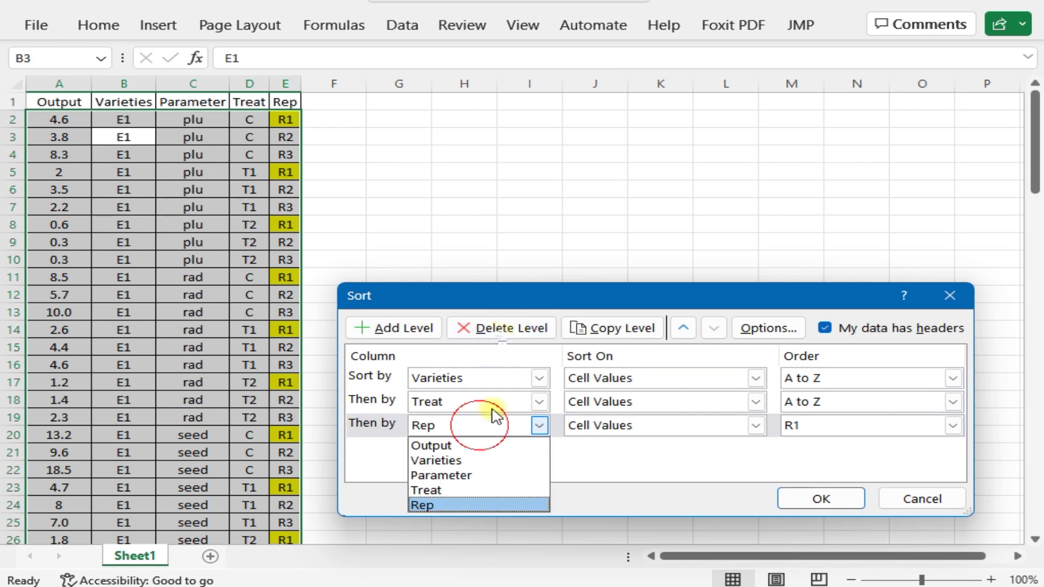
{"action": "left_click", "coordinate": [502, 332]}
{"action": "left_click", "coordinate": [502, 331]}
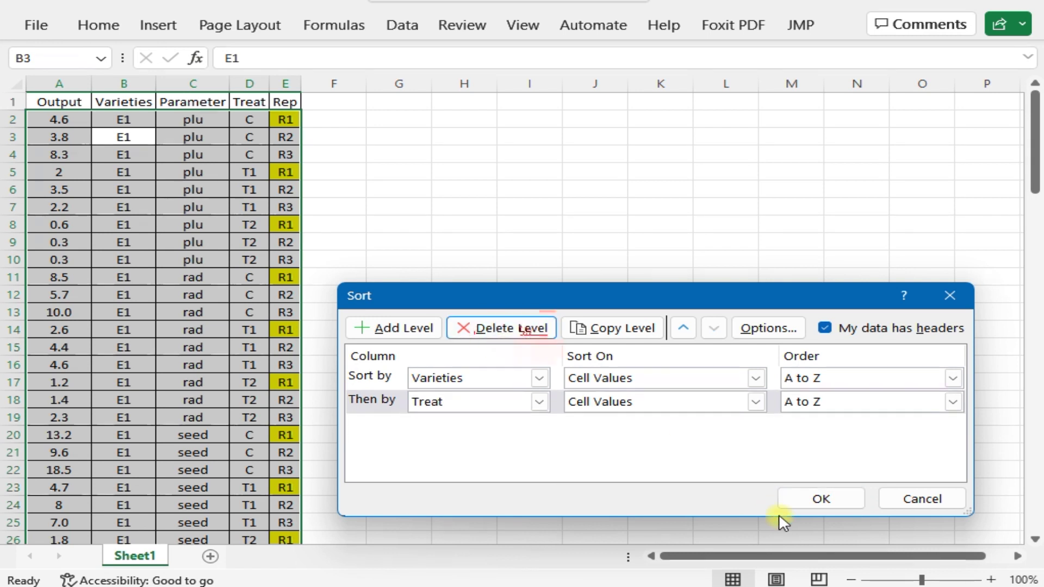
{"action": "left_click", "coordinate": [822, 499]}
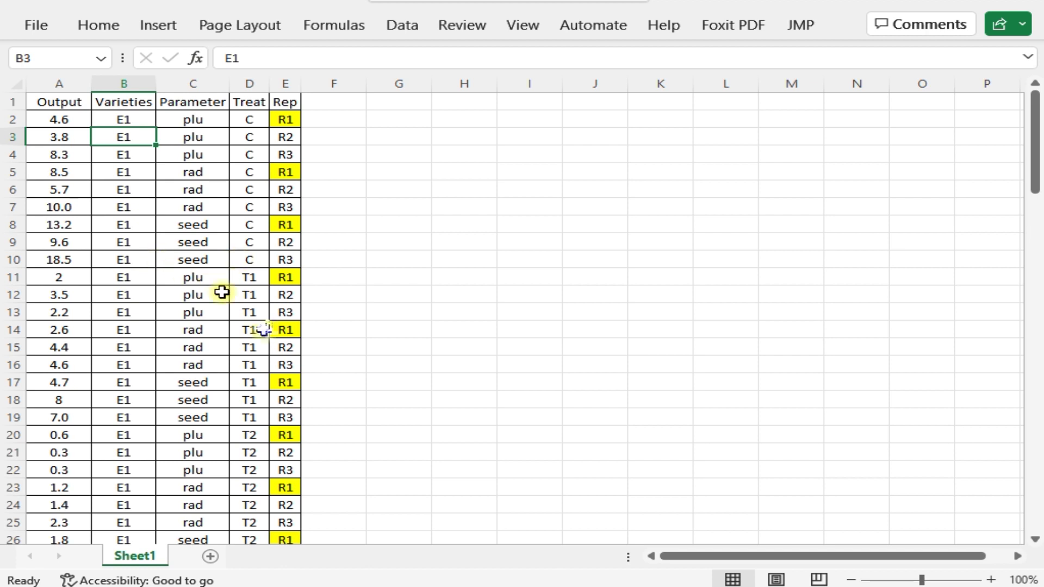
{"action": "left_click", "coordinate": [1017, 3]}
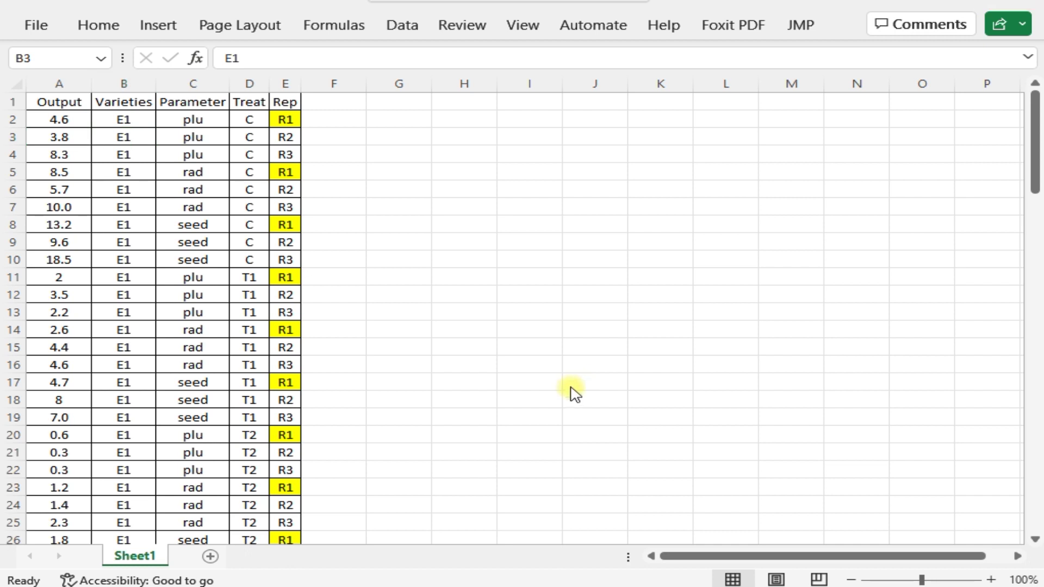